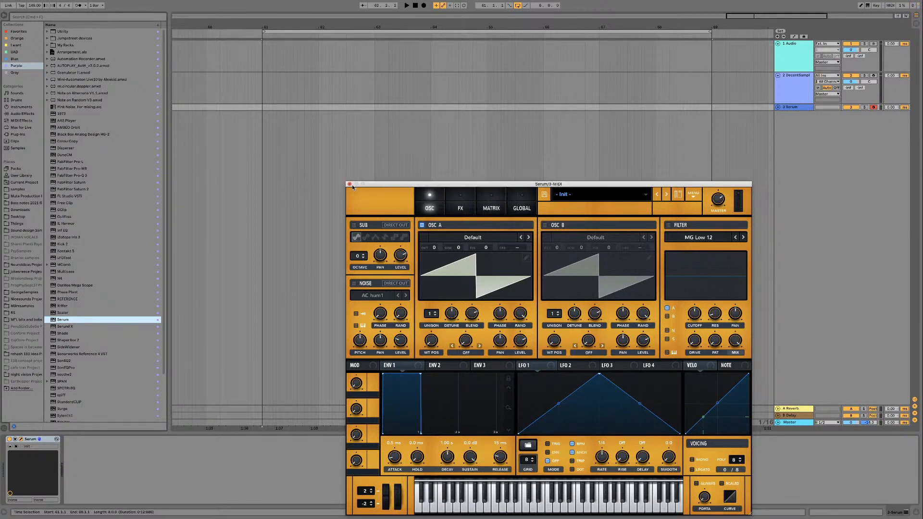
Step: Close the Serum window and display the Master track's device chain
click(349, 184)
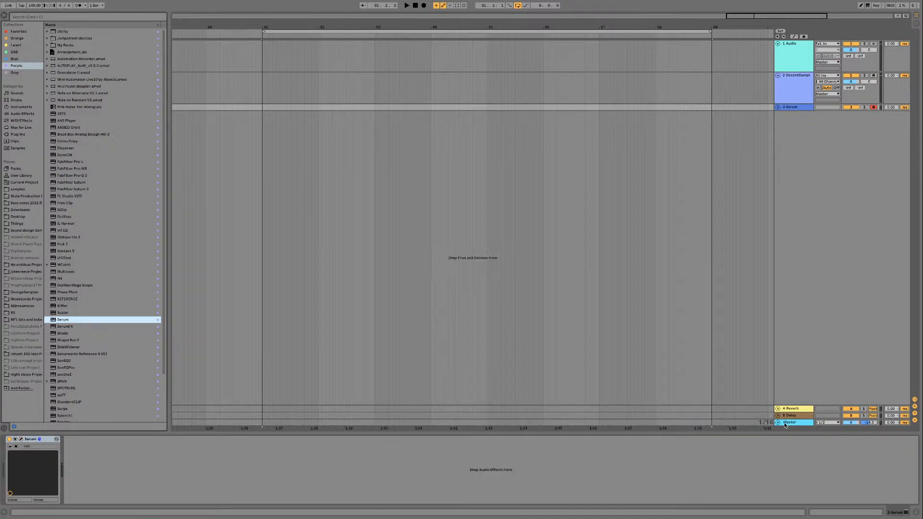
click(787, 424)
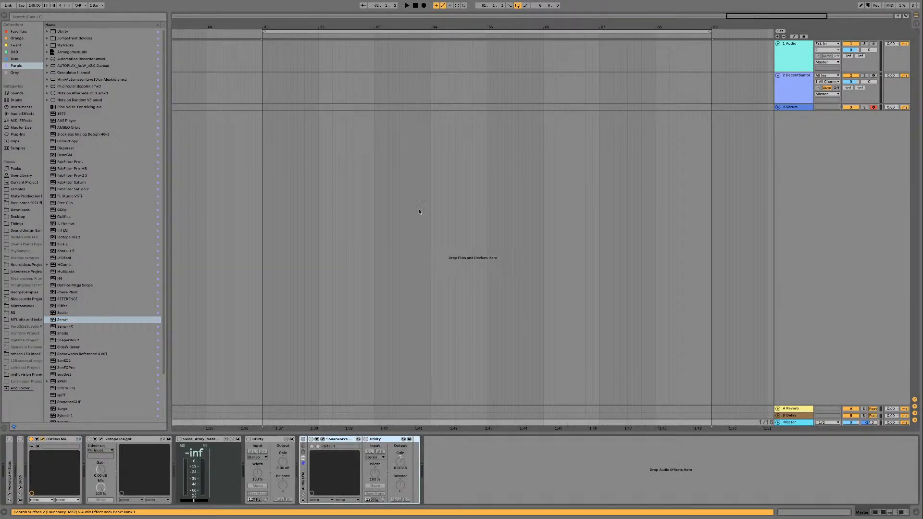
Step: Open DecentSampler on track 2 and load the Grid_Machine library from the user's own Dash Glitch libraries
click(794, 95)
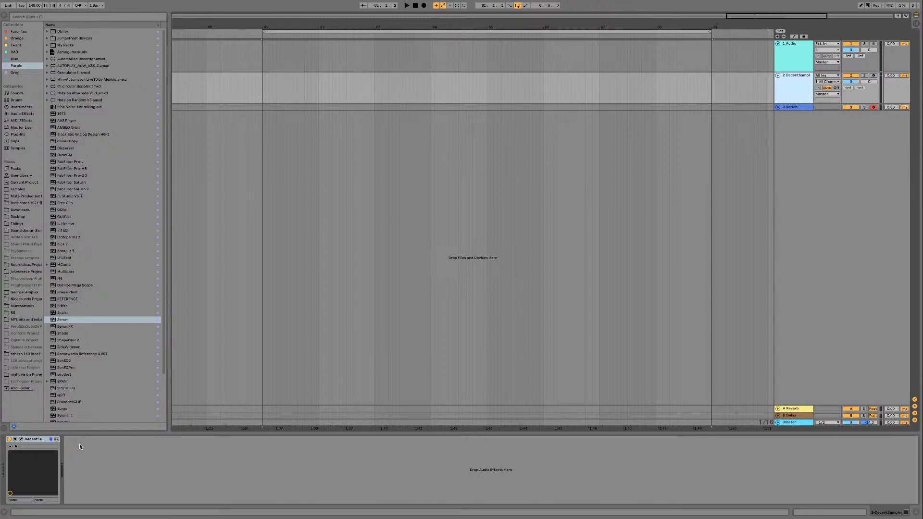
click(22, 440)
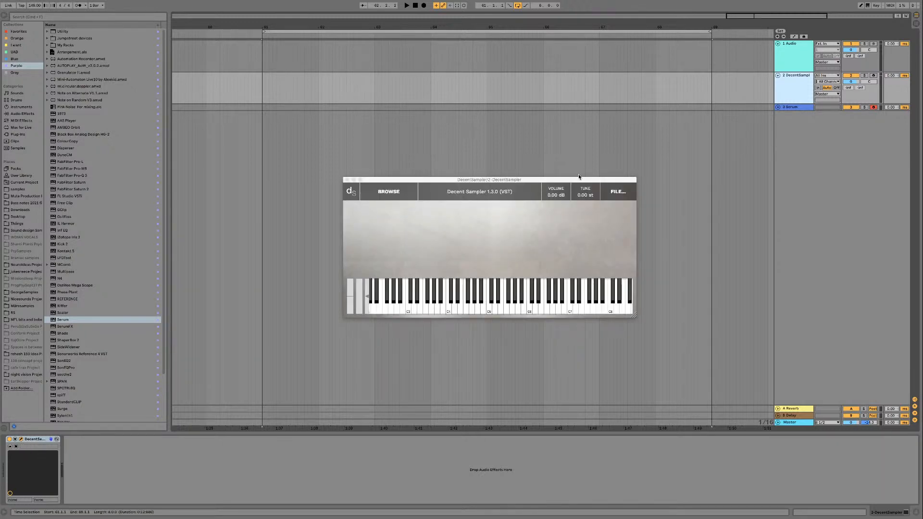
click(315, 164)
click(322, 173)
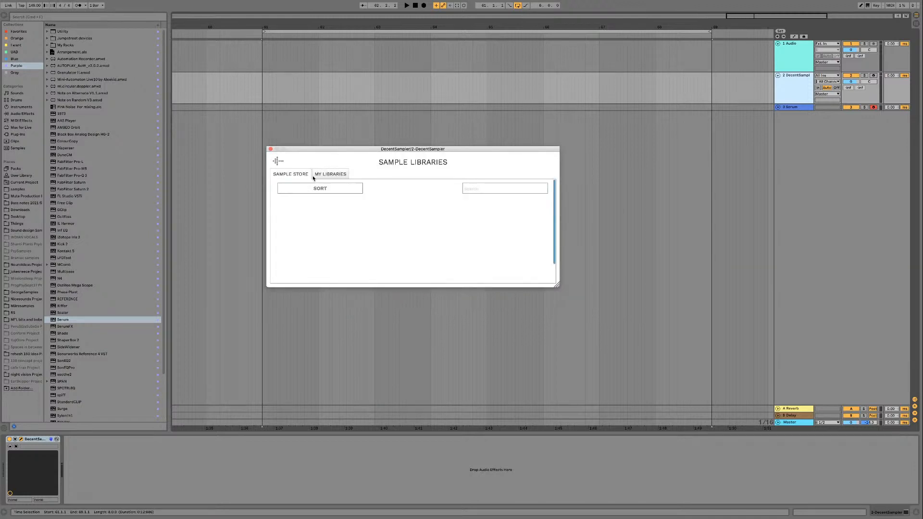
click(273, 182)
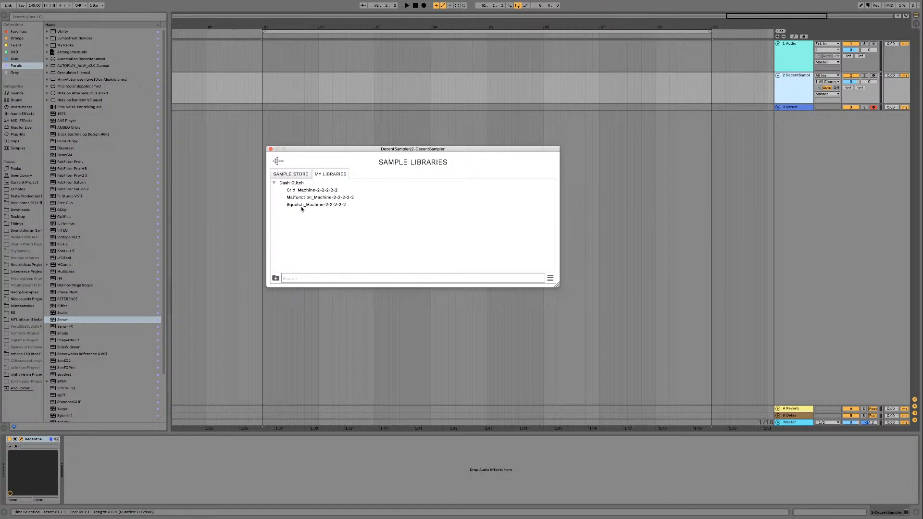
click(317, 191)
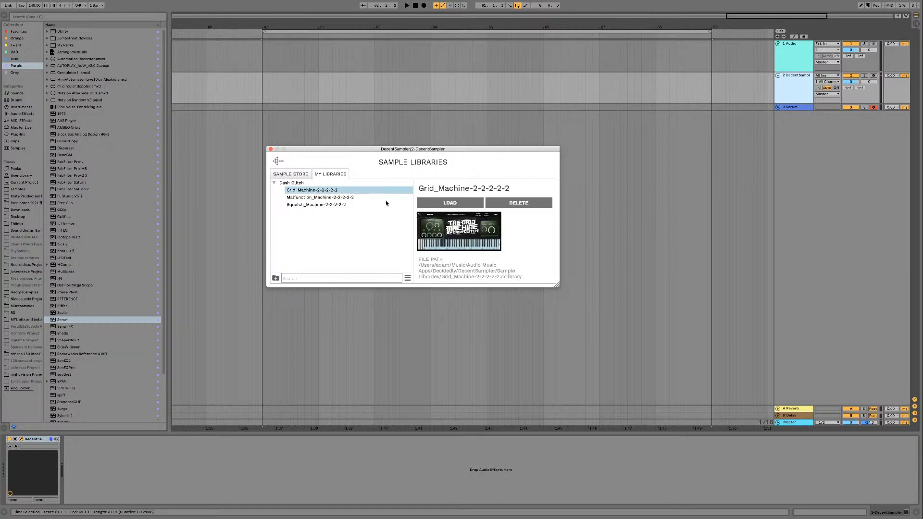
click(441, 203)
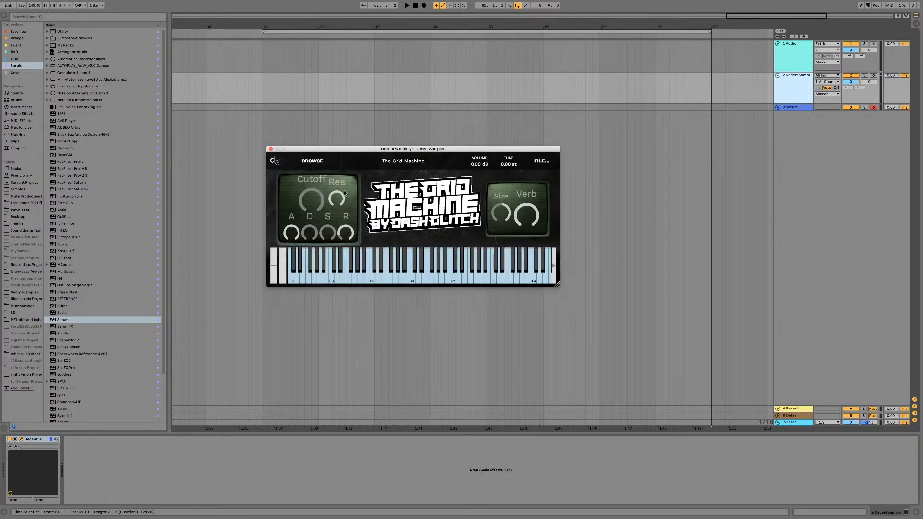
Step: Duplicate the DecentSampler track and load the Malfunction_Machine library in the copy
click(788, 92)
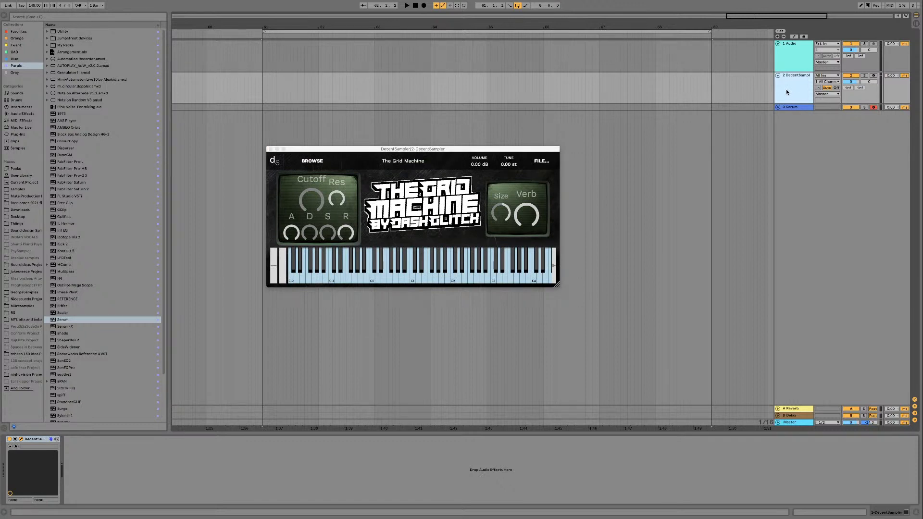
key(super+d)
click(312, 161)
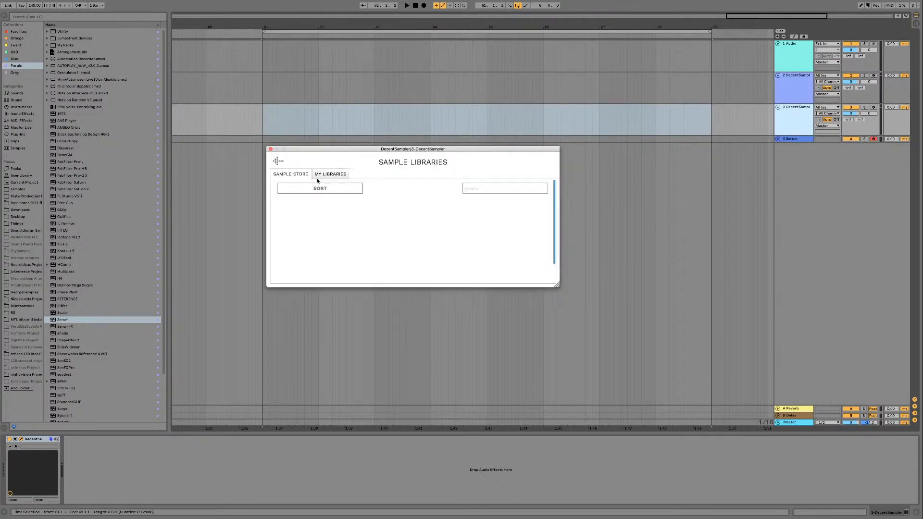
click(330, 174)
double_click(298, 184)
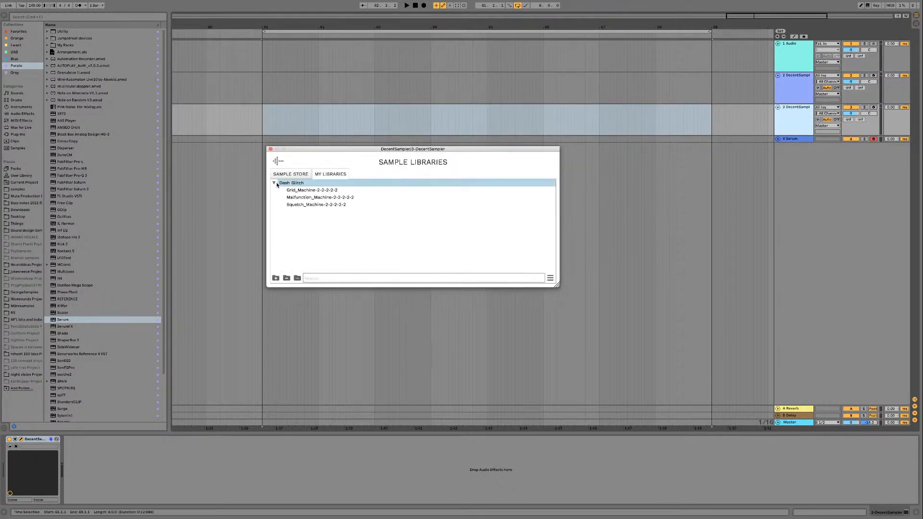
click(297, 199)
click(448, 204)
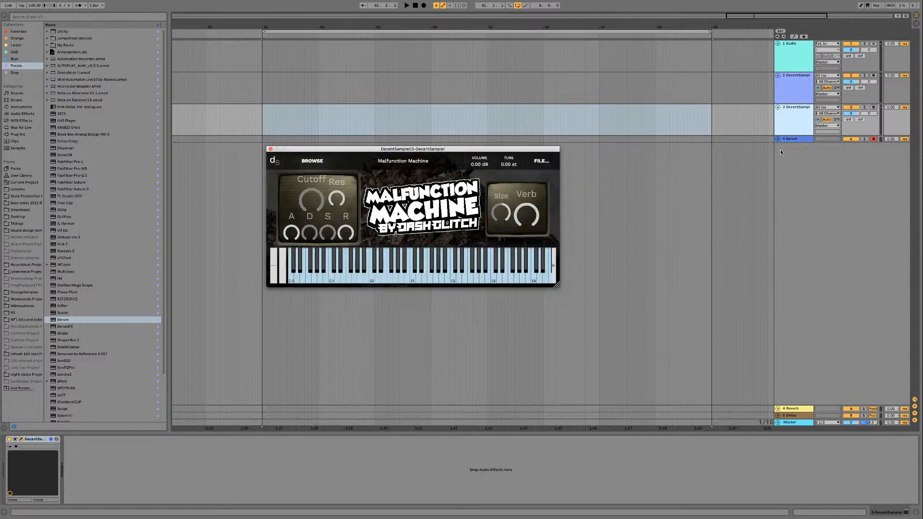
Step: Duplicate the Malfunction Machine track and load the Squelch_Machine library in the new copy
click(806, 115)
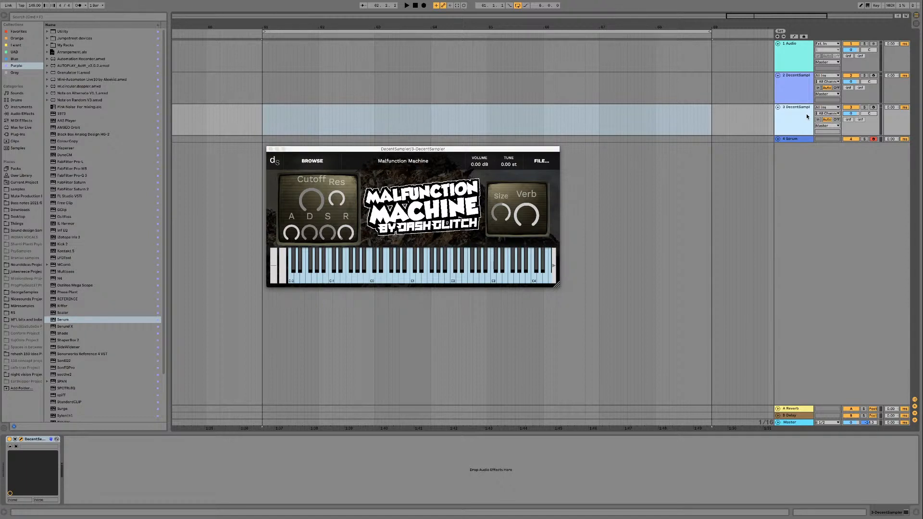
key(super+d)
click(331, 174)
click(283, 183)
click(272, 183)
click(327, 205)
click(451, 202)
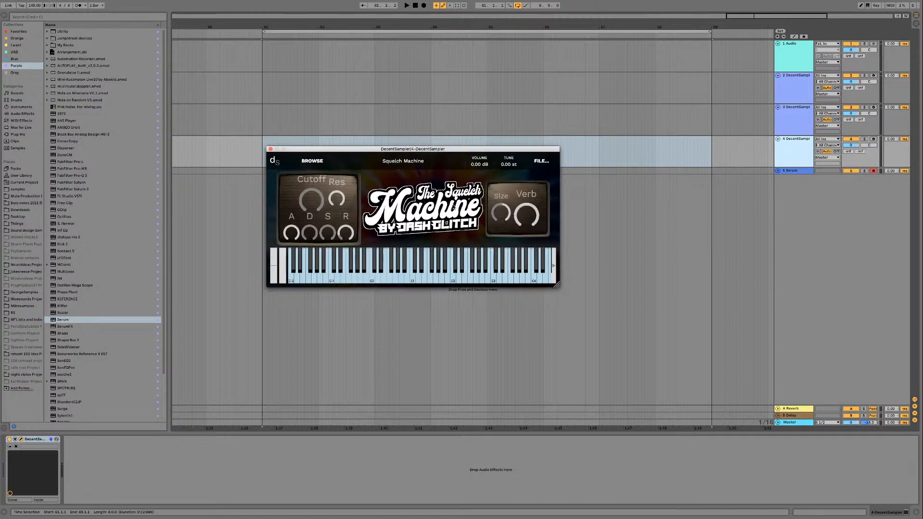
Step: Close all open DecentSampler plug-in windows
key(super+alt+p)
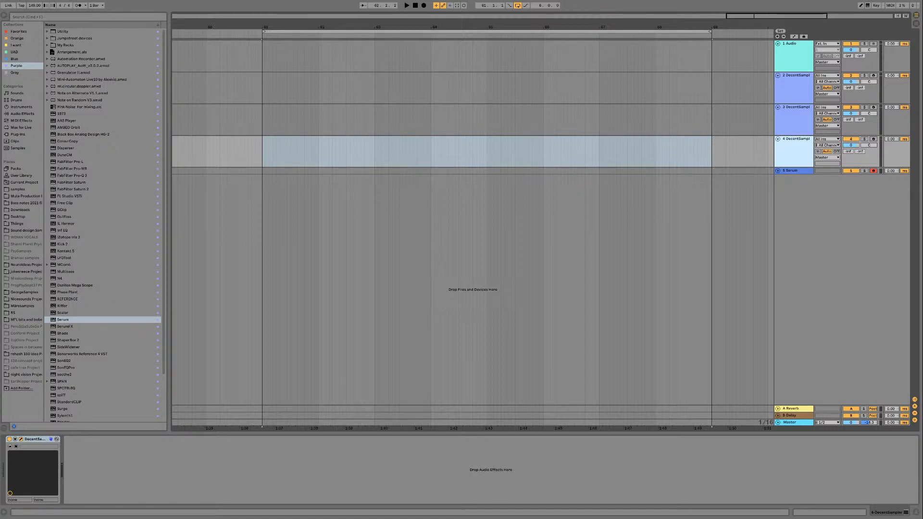
click(800, 154)
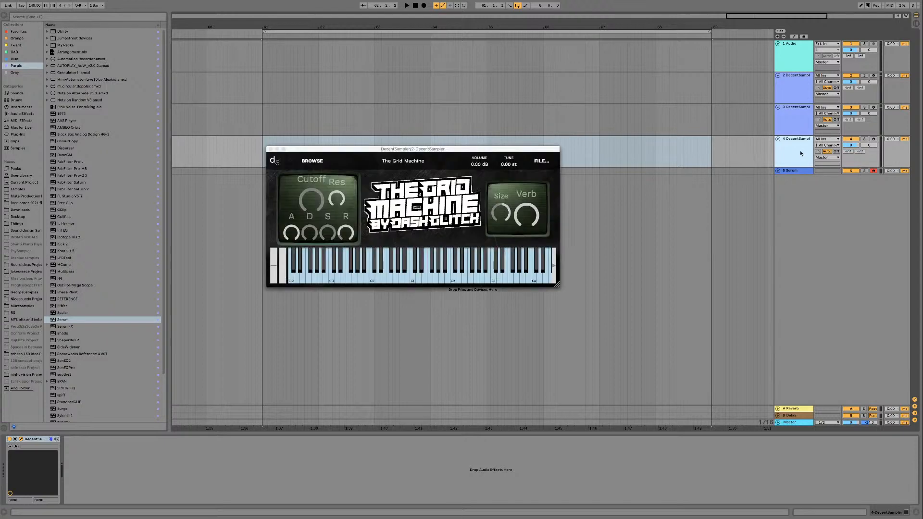
click(271, 149)
click(271, 150)
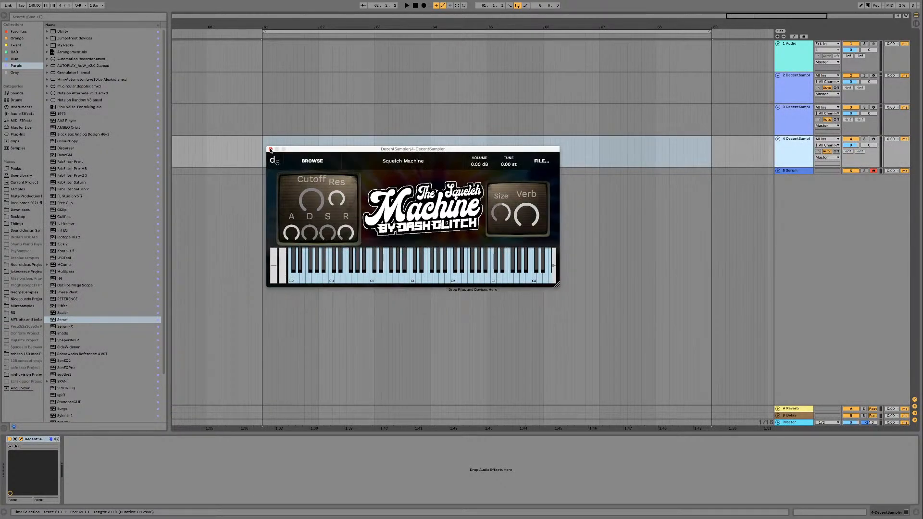
click(271, 150)
Step: Look through the three DecentSampler tracks and briefly view the plug-in on the first one
click(799, 96)
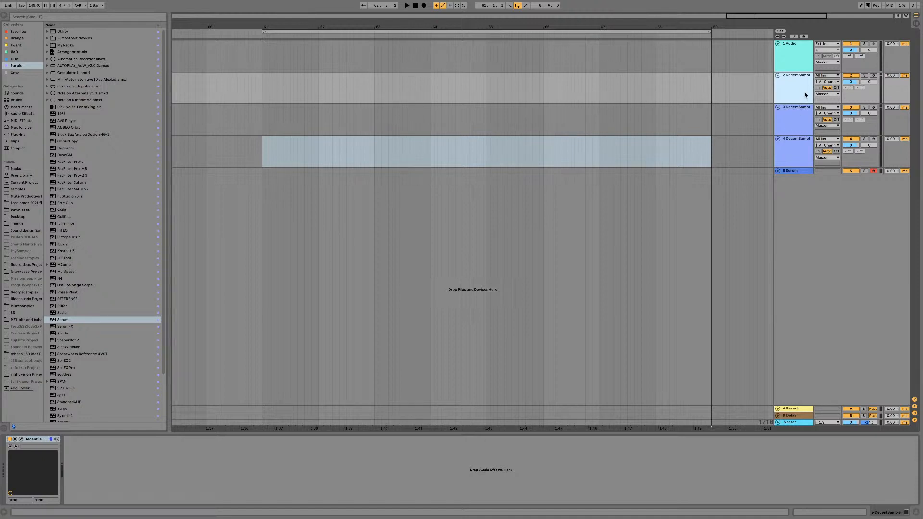
click(801, 113)
click(800, 139)
click(800, 121)
click(799, 98)
click(21, 440)
click(21, 440)
Step: Unfold the Serum track, load the User preset K3 Master Bass Dual Click in Serum, and close its window
click(793, 170)
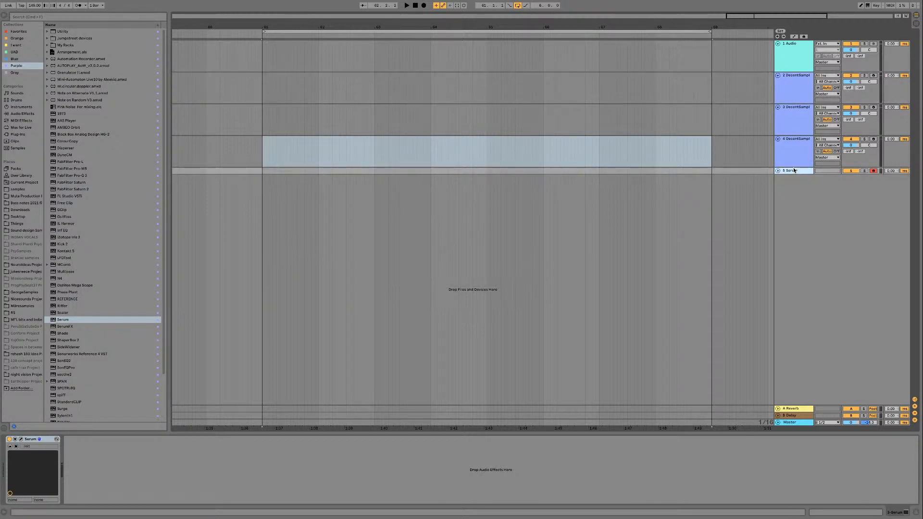
click(778, 171)
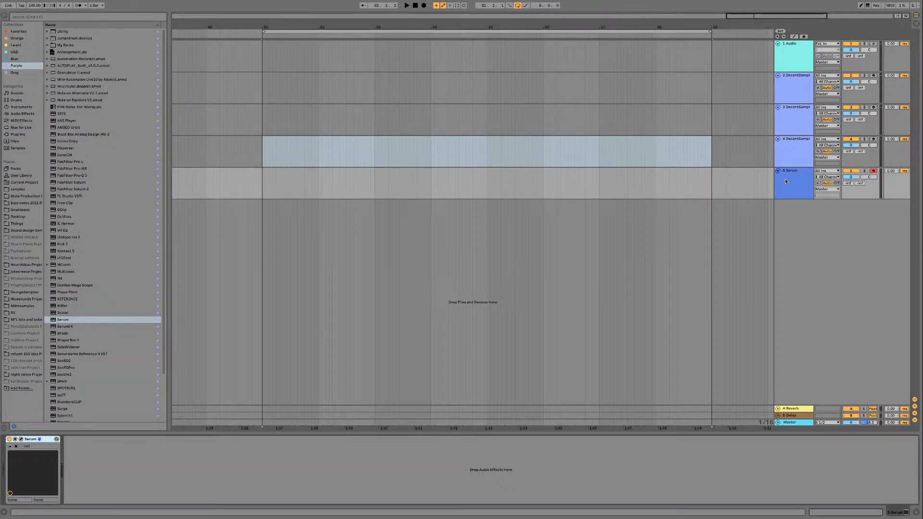
click(21, 440)
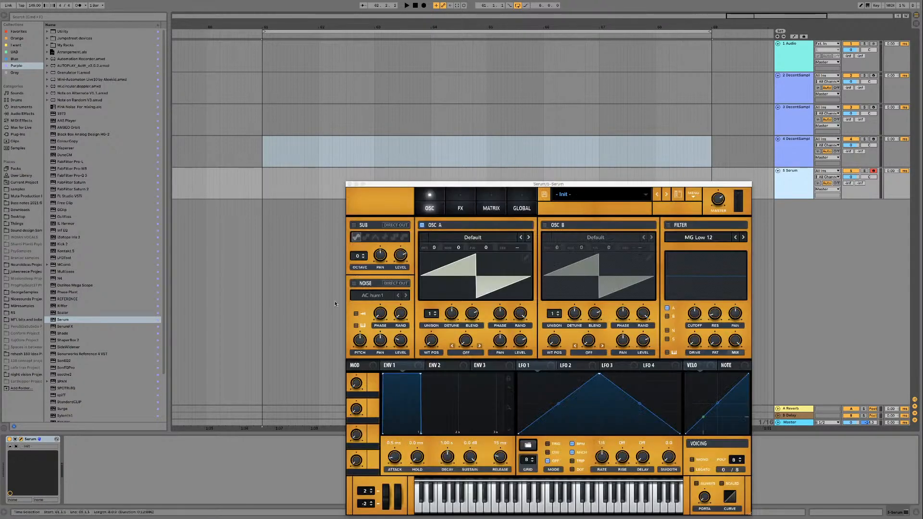
drag(422, 184, 568, 173)
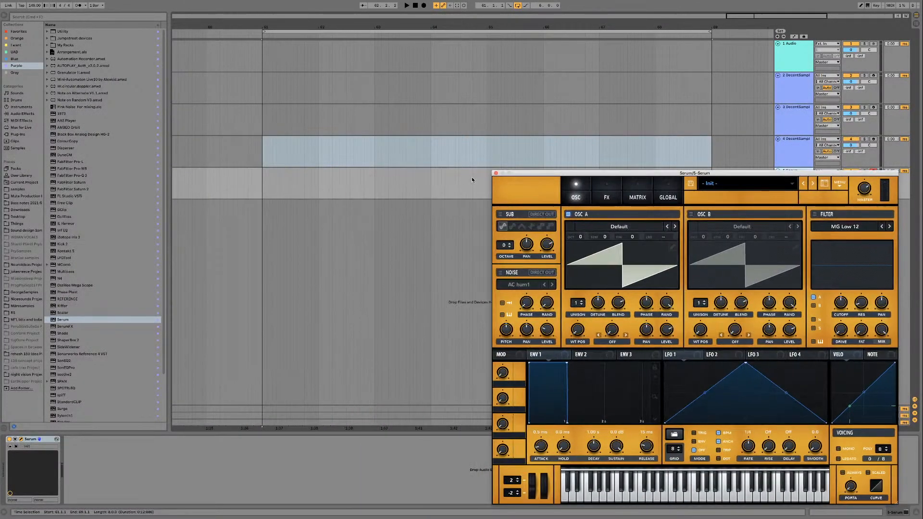
click(712, 183)
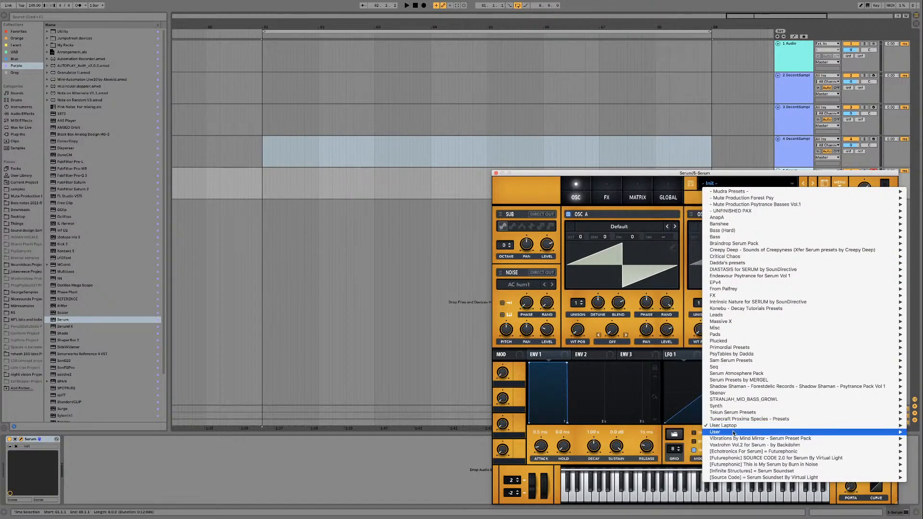
mouse_move(734, 434)
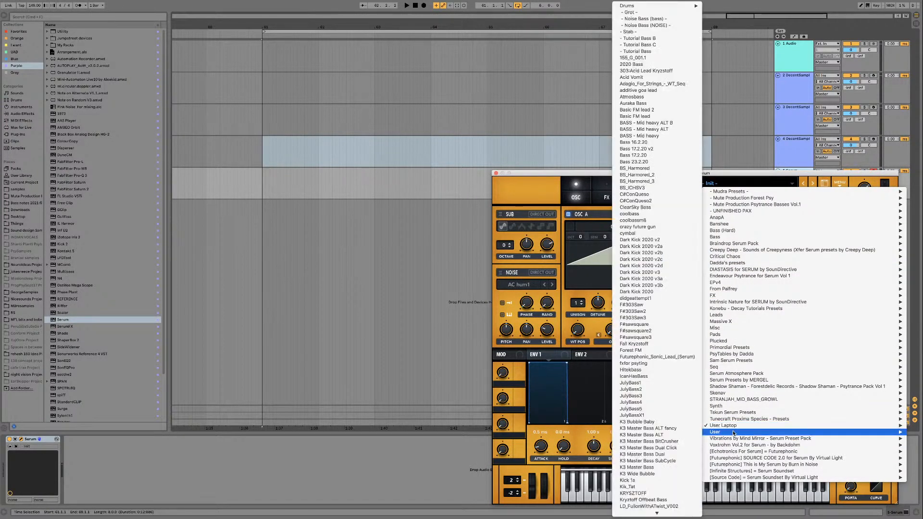
click(685, 448)
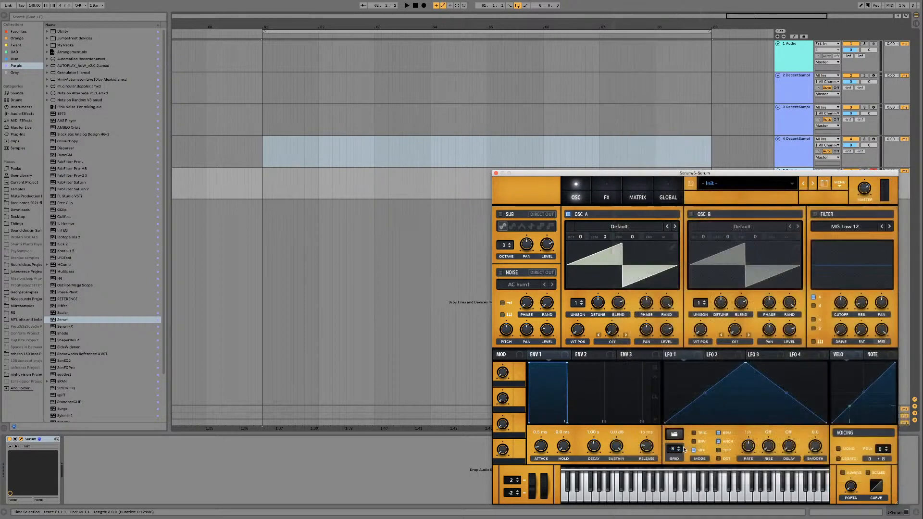
click(497, 173)
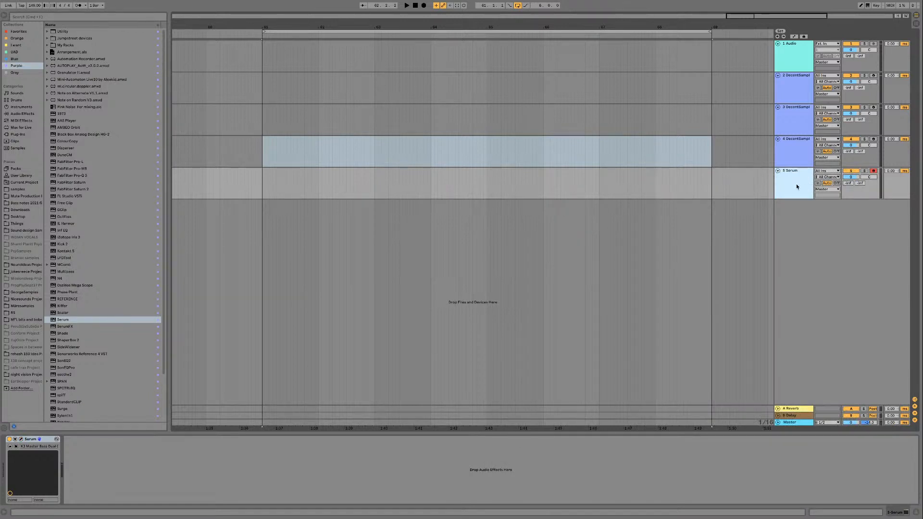
Step: Add an audio track below Serum and place the Quanta Kick G 2.0 sample from Kick and Bass samples at 61.1.1
key(super+t)
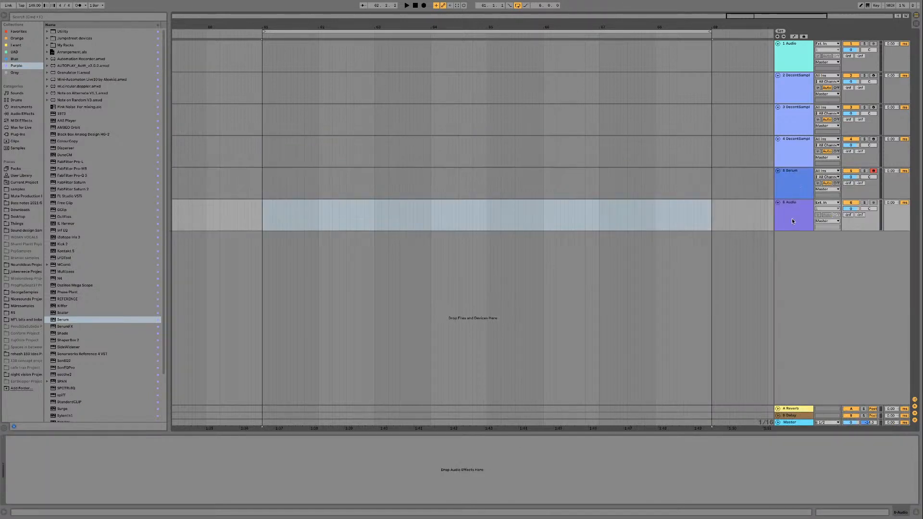
click(24, 176)
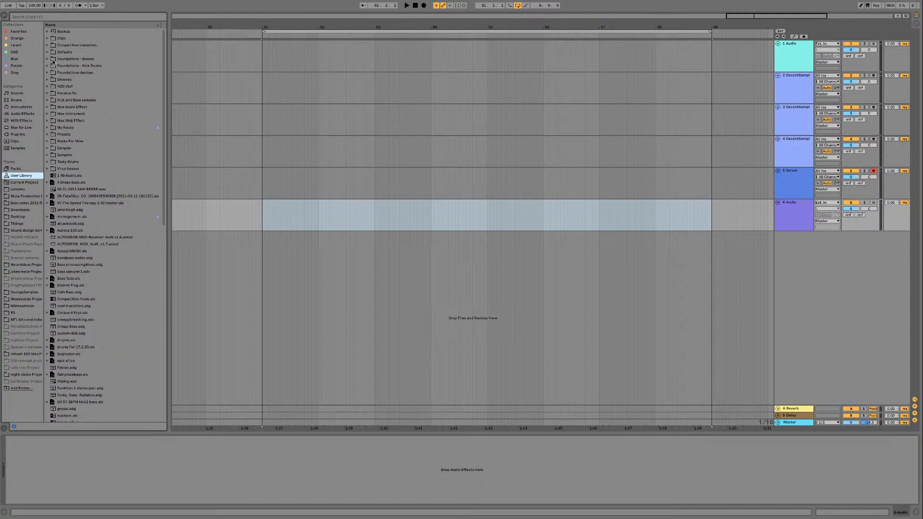
click(49, 100)
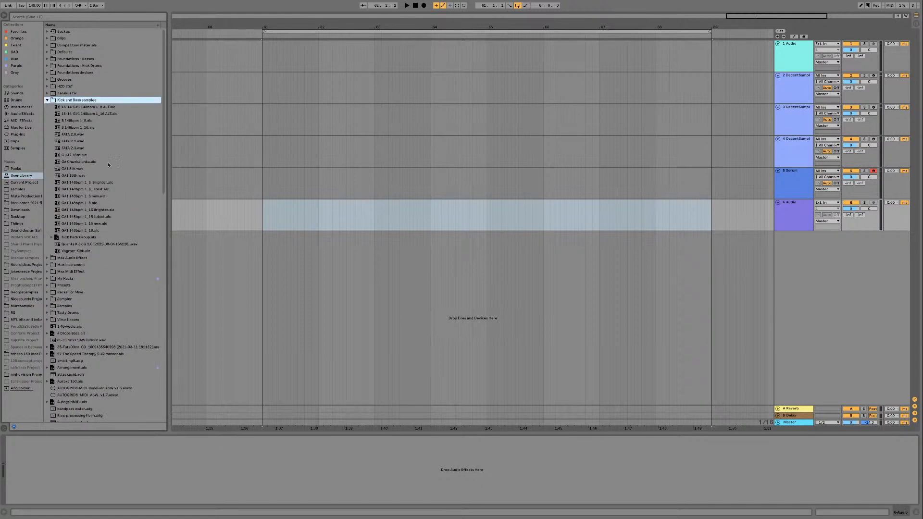
drag(80, 248, 263, 221)
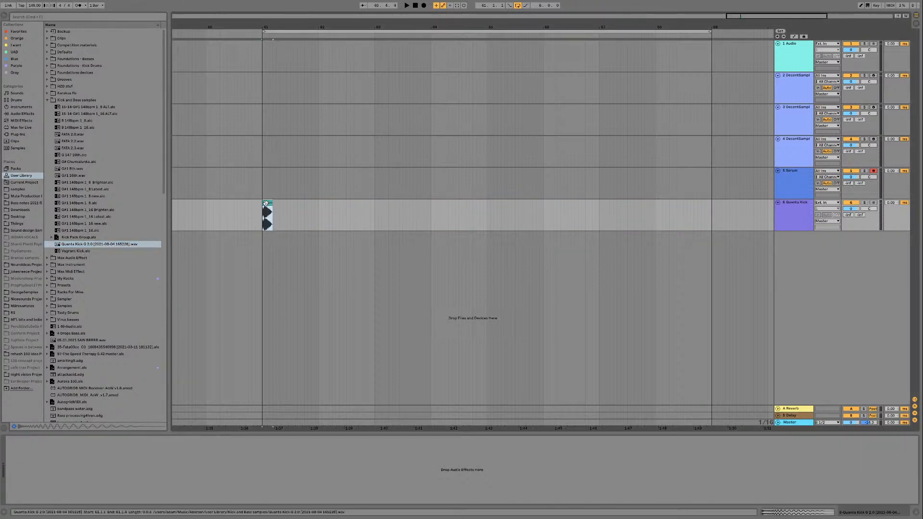
Step: Show the kick clip's sample details and set the project tempo to 146 BPM
double_click(266, 203)
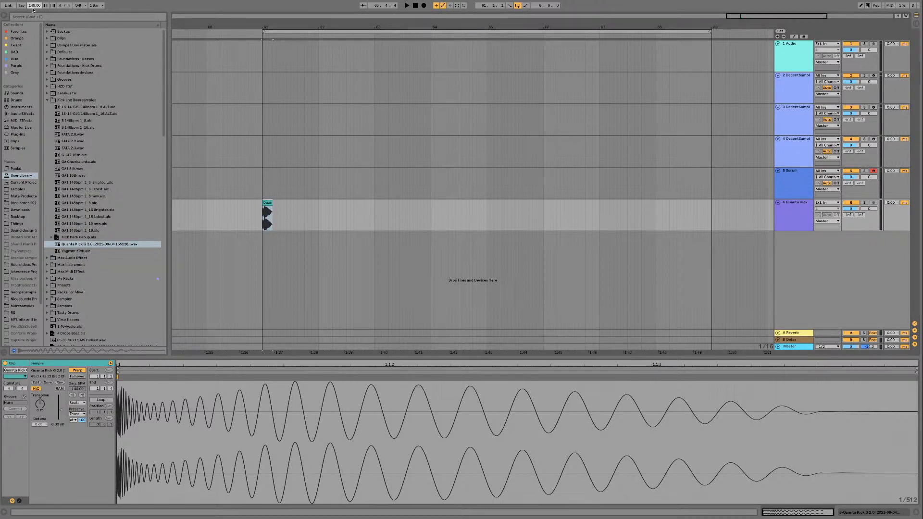
text(146)
key(Return)
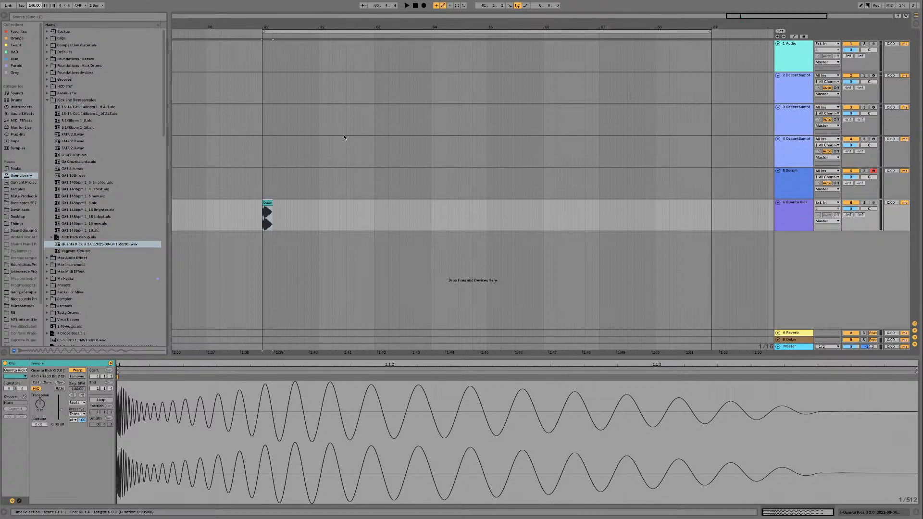
Step: Set the arrangement to a fixed 1/16 grid around the kick clip at bar 61
click(266, 203)
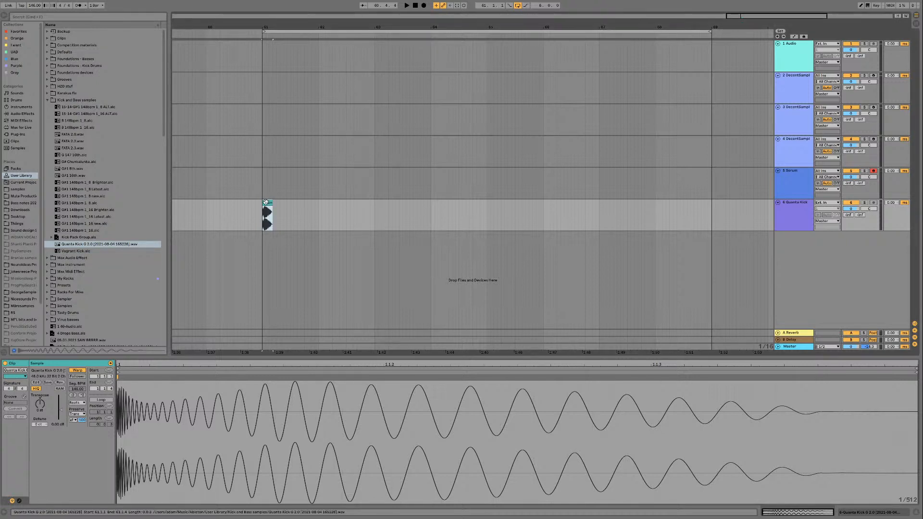
key(plus)
key(plus)
key(plus)
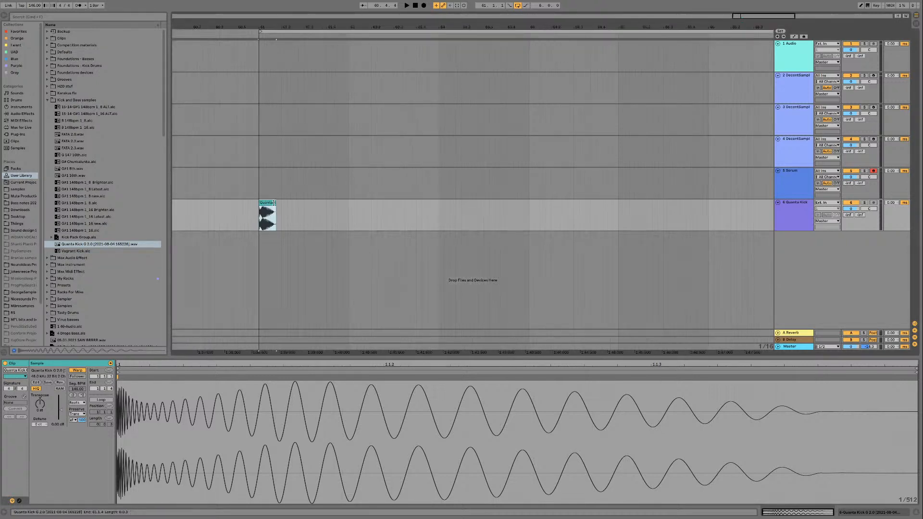
right_click(314, 208)
click(304, 209)
right_click(307, 208)
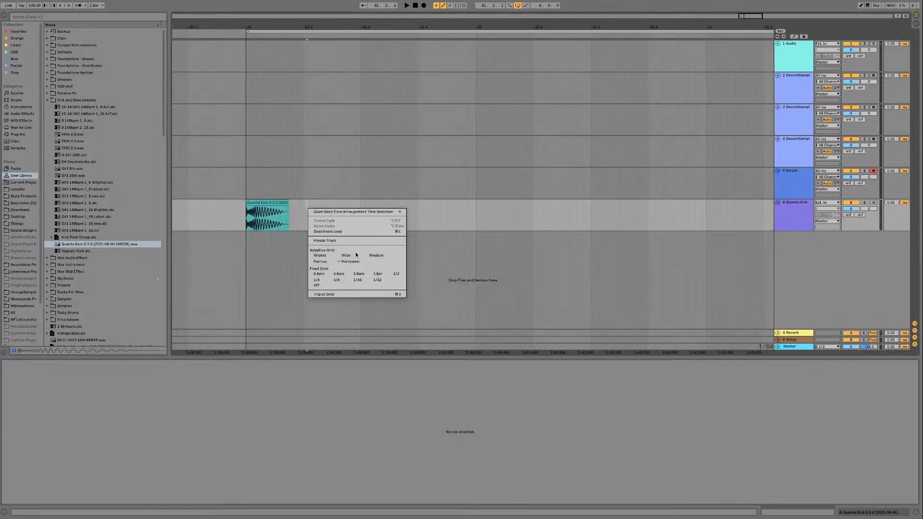
click(354, 281)
Step: Duplicate the kick at one-beat spacing to fill bar 61, and play the bar as a loop
click(287, 202)
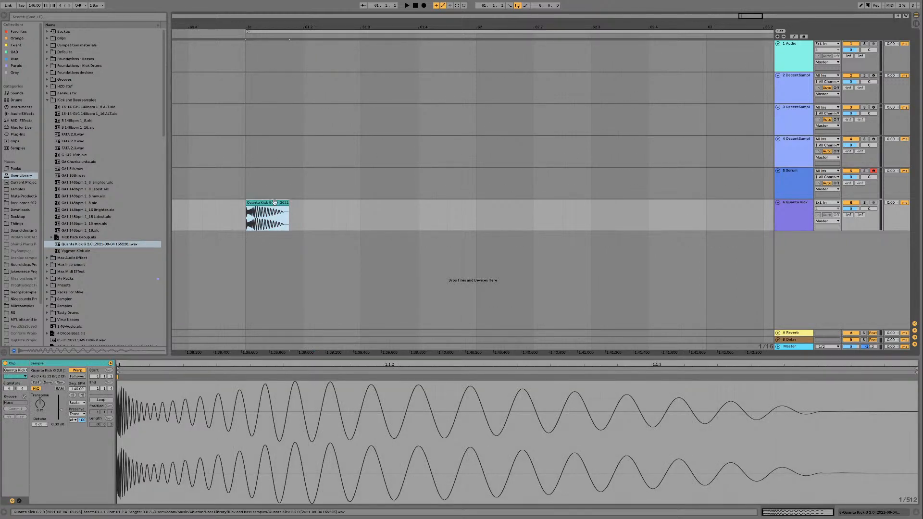
shift+click(302, 207)
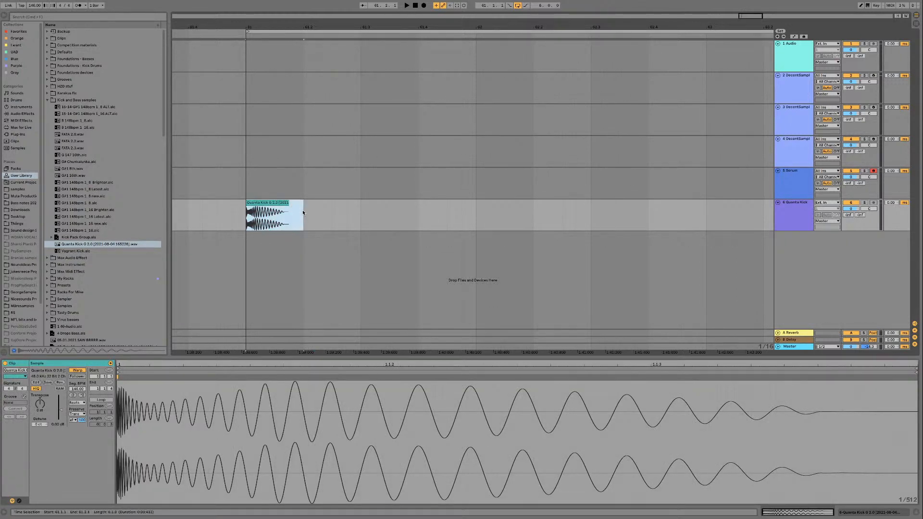
key(super+d)
key(super+d)
key(super+d)
shift+click(270, 200)
key(space)
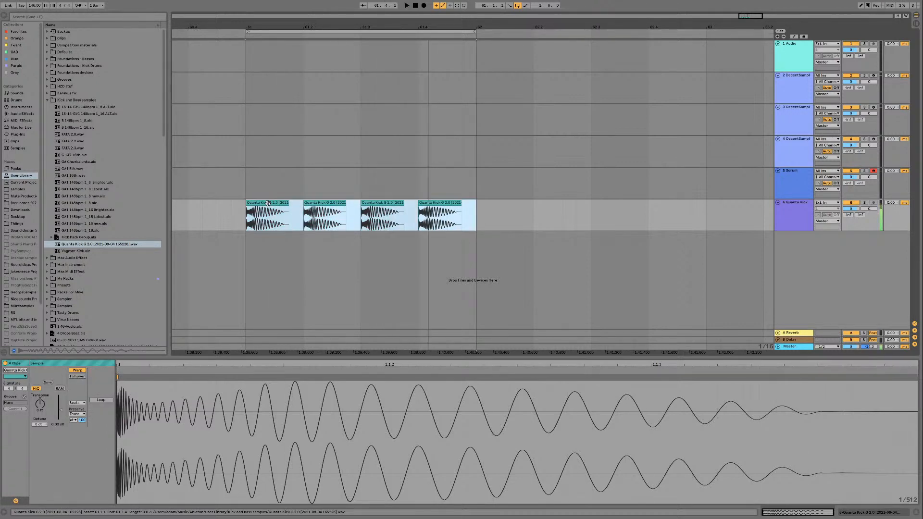
click(271, 200)
key(space)
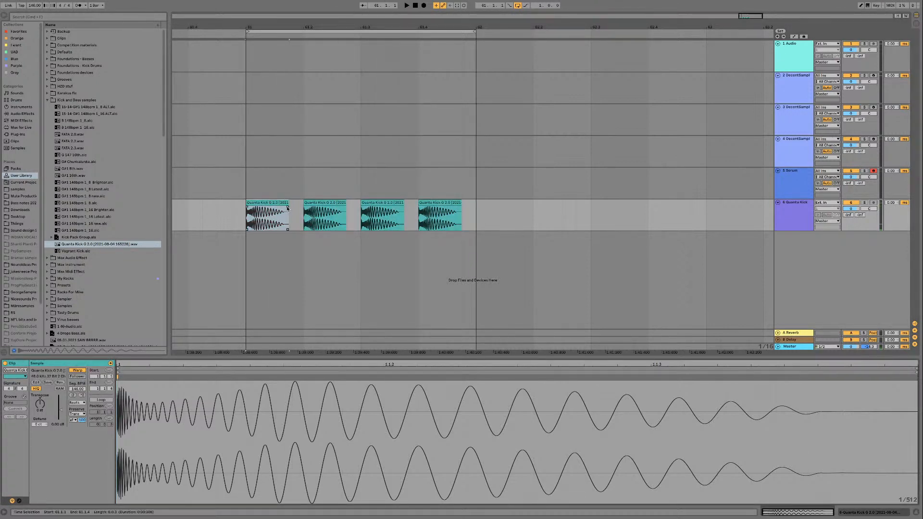
Step: Insert a one-beat MIDI clip at 61.1.1 on the Serum track and extend it to fill the bar
click(785, 181)
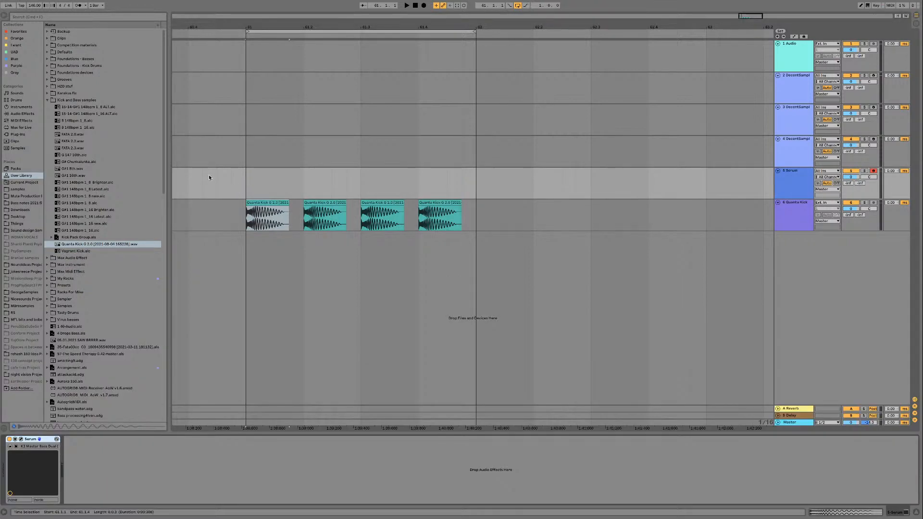
click(242, 180)
drag(252, 180, 303, 183)
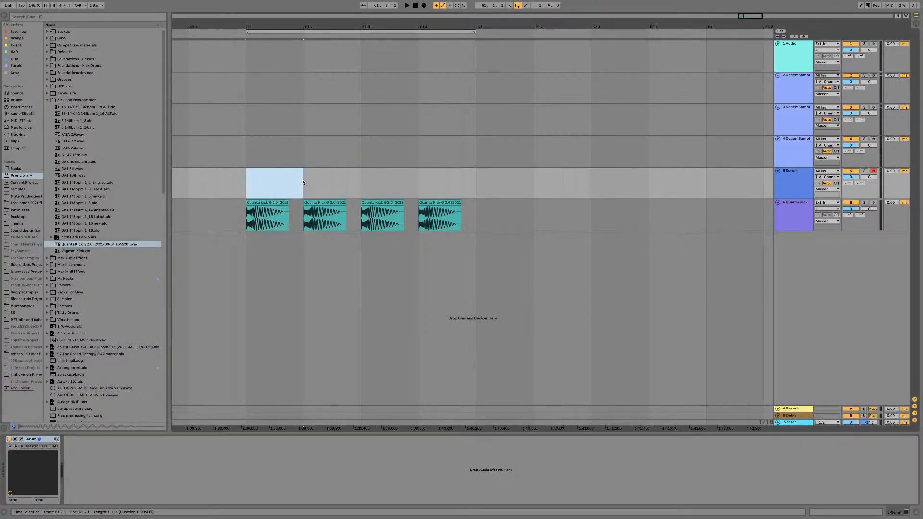
key(super+shift+m)
drag(300, 172, 476, 172)
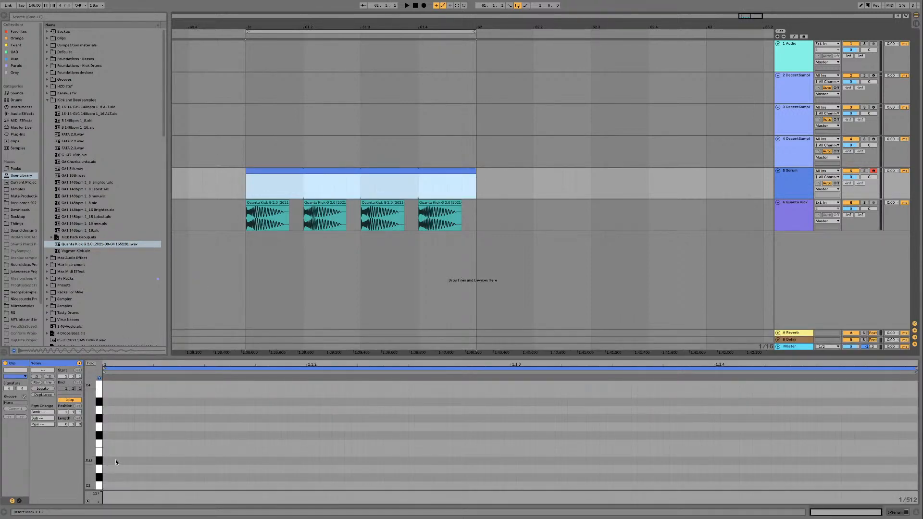
Step: Audition a bass key in the Serum clip and set its note grid to a fixed 1/16
click(98, 418)
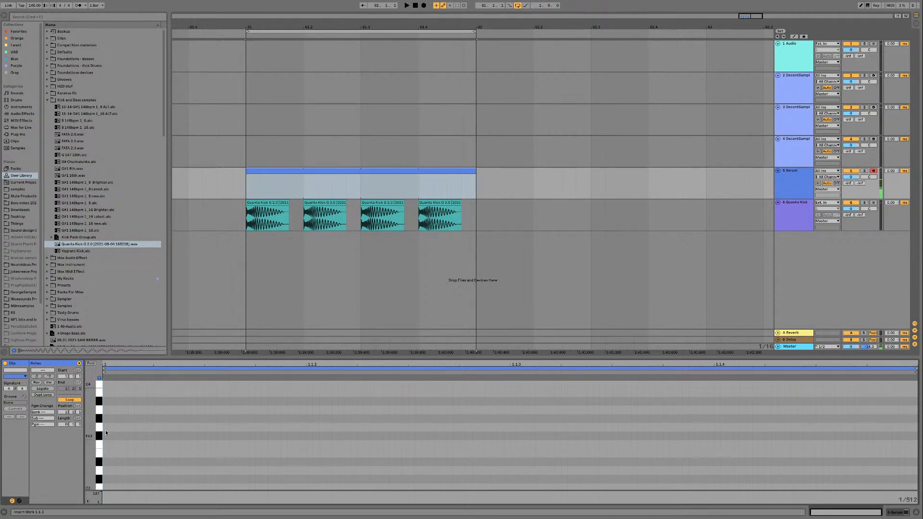
right_click(136, 419)
right_click(175, 414)
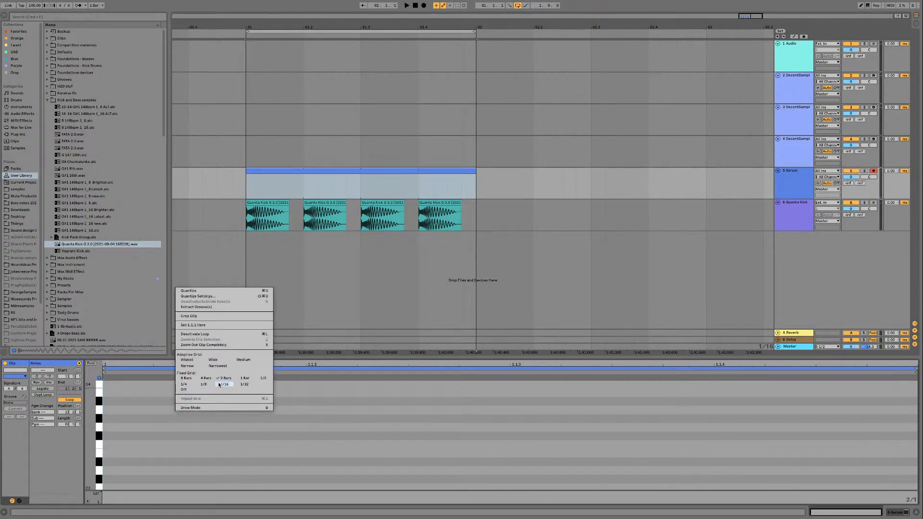
click(218, 384)
Step: Enter 1/16 notes on G#1 at 1.1.2, 1.1.3 and 1.1.4, leaving the first sixteenth empty, and play the loop
double_click(164, 419)
key(ctrl+d)
key(ctrl+d)
key(ctrl+d)
key(Delete)
click(99, 421)
key(shift+Down)
key(space)
key(shift+Down)
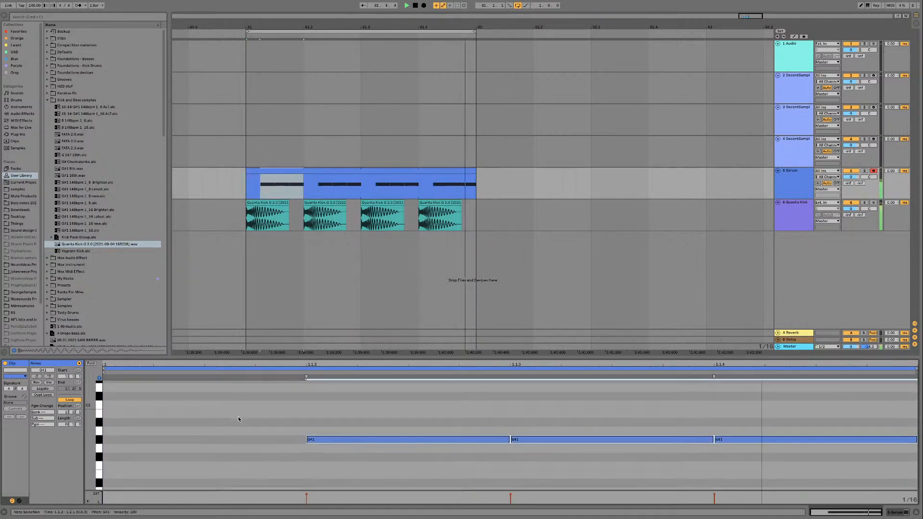
Step: Lower the kick track's volume and reduce the velocity of the bass note at 1.1.2 to 1
click(797, 213)
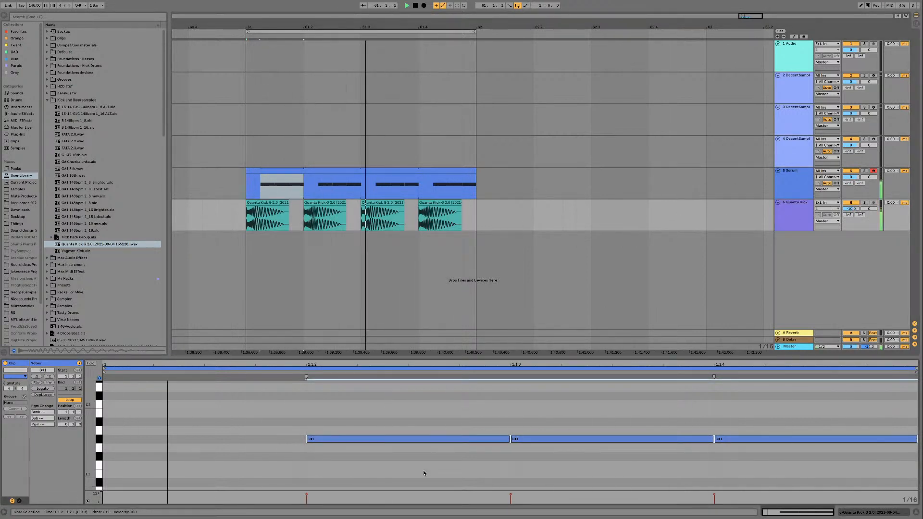
key(space)
click(493, 497)
drag(551, 414, 715, 481)
drag(307, 494, 307, 502)
key(space)
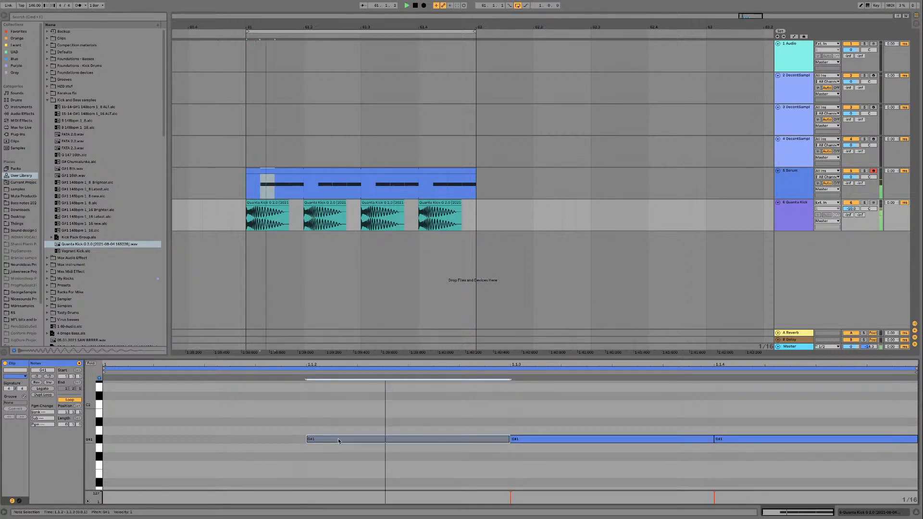
Step: Add a Velocity MIDI effect before Serum, raise its Out Low value, and play the loop
double_click(795, 184)
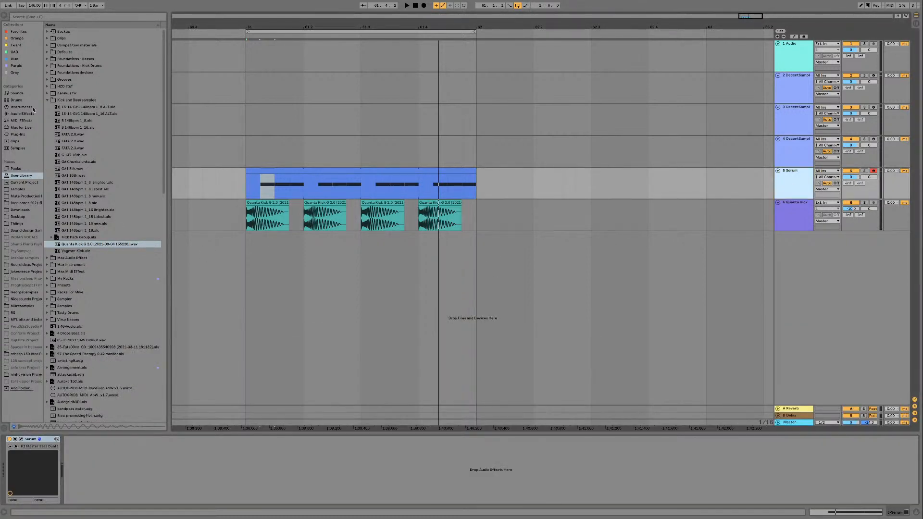
click(22, 120)
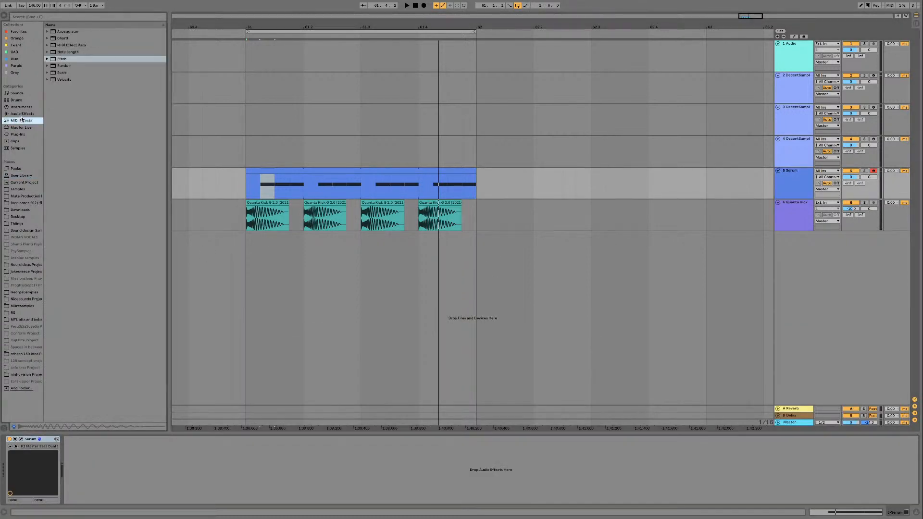
double_click(63, 79)
drag(57, 476, 57, 466)
key(space)
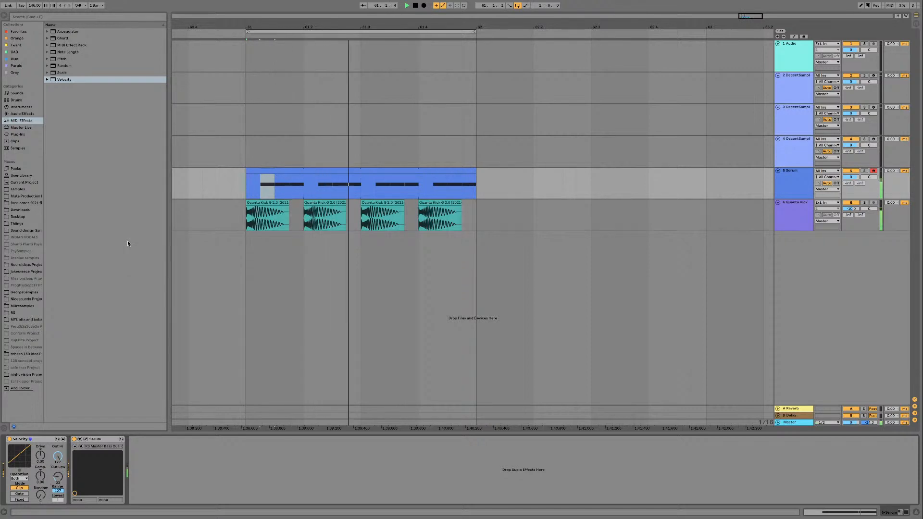
Step: Loop the first beat of bar 61 and shorten its kick clip to an eighth note
click(272, 208)
double_click(278, 203)
key(space)
key(space)
shift+click(301, 207)
key(super+l)
key(space)
drag(302, 208, 328, 165)
drag(254, 208, 265, 208)
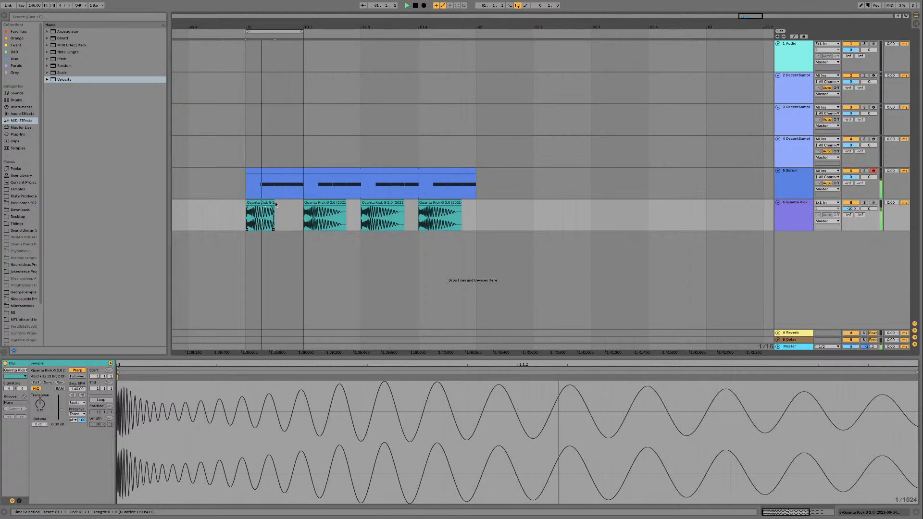
Step: Tune the shortened first kick clip with Transpose while it loops, and turn off its warping
scroll(276, 204, left, 3)
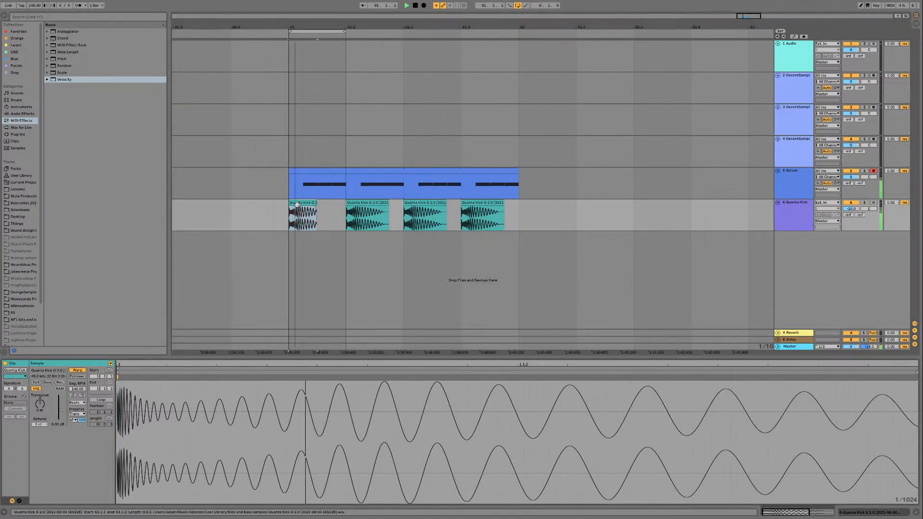
key(Up)
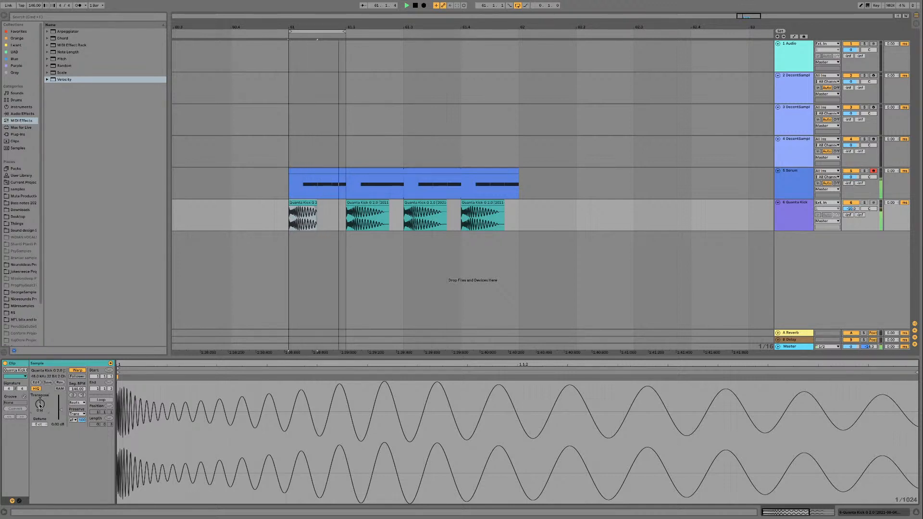
key(Down)
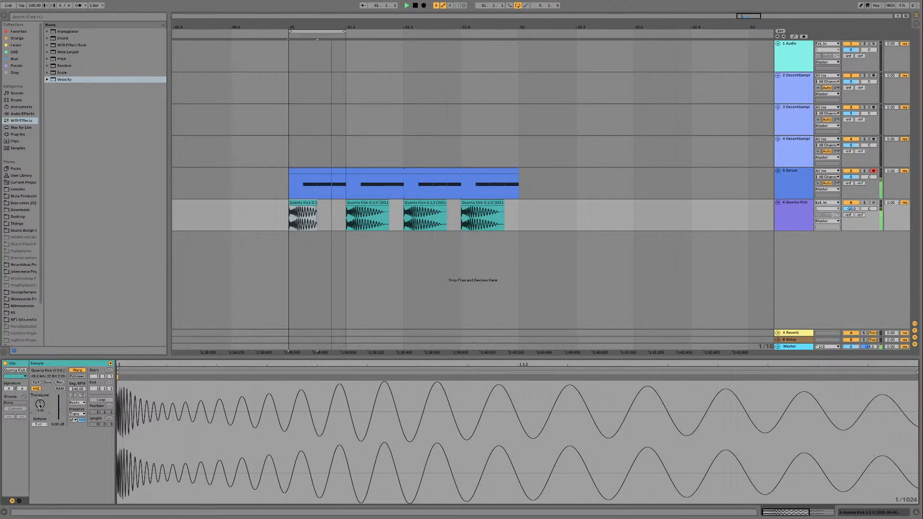
click(304, 203)
scroll(382, 197, left, 1)
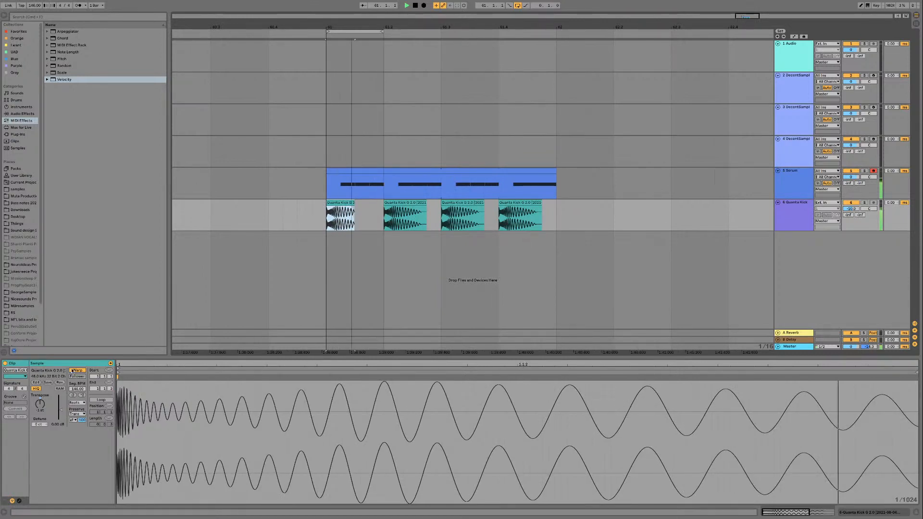
click(72, 371)
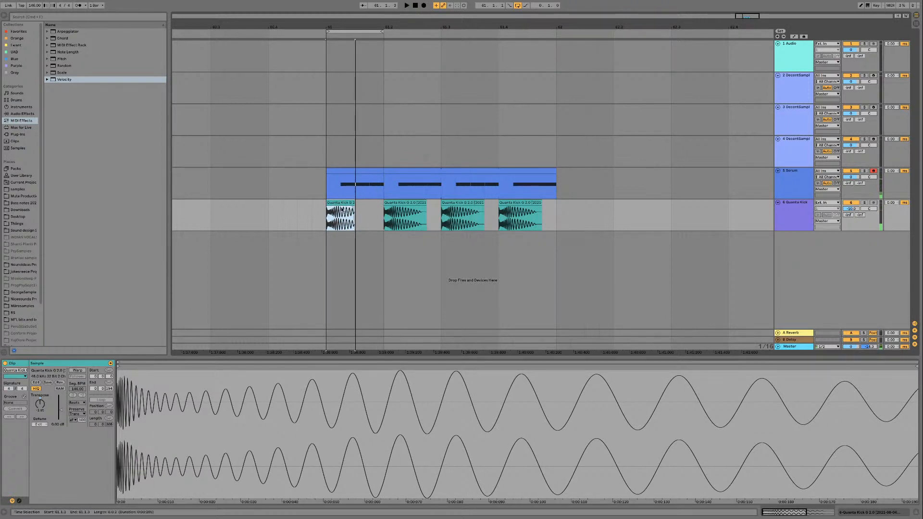
Step: Duplicate the shortened kick to the second beat of bar 61 and delete the remaining old kick clips
shift+click(383, 212)
key(super+d)
click(419, 204)
key(Delete)
drag(426, 203, 577, 201)
key(Delete)
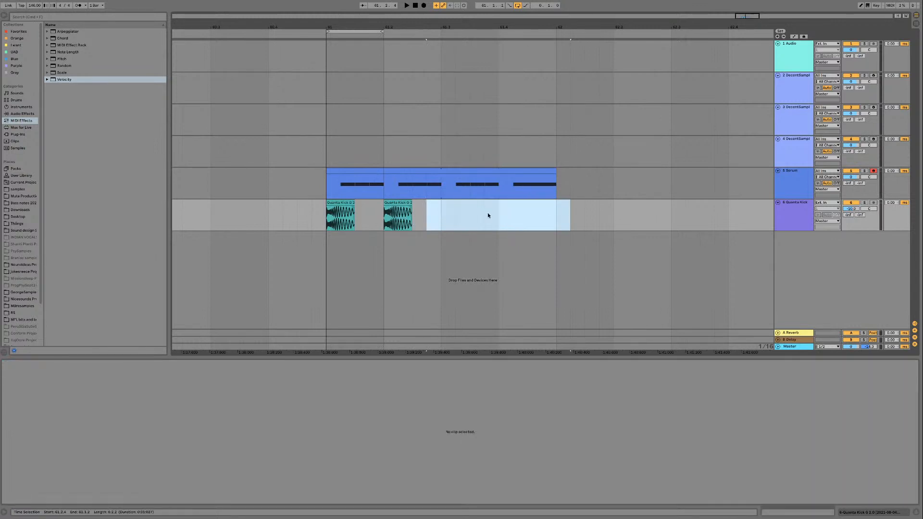
Step: Duplicate the two shortened kicks to fill bar 61, and play the whole bar with the bass as a loop
click(340, 203)
shift+click(442, 210)
key(super+d)
click(354, 176)
key(space)
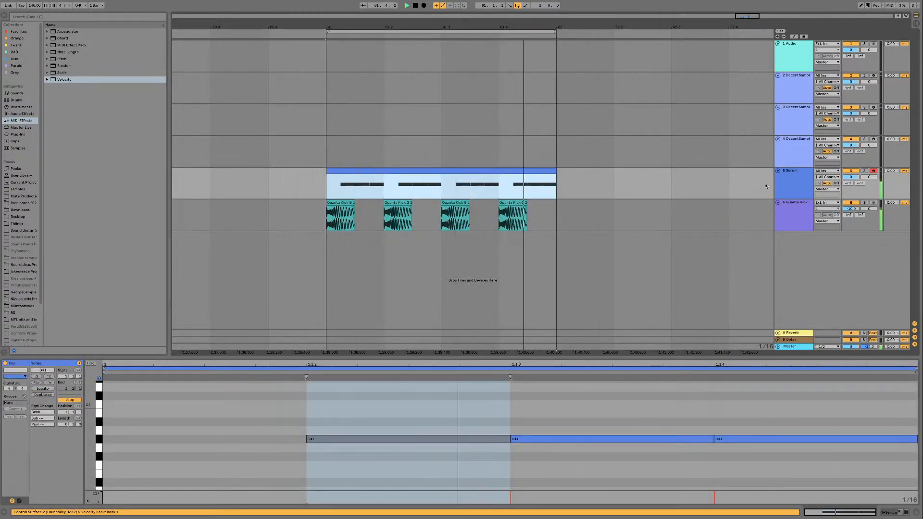
key(space)
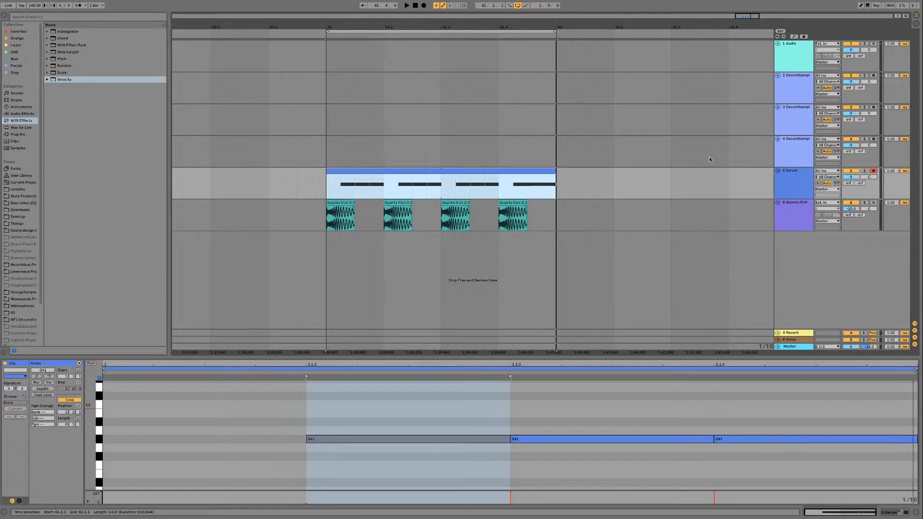
Step: Add a Note Length effect before Serum, set it to Sync with length 1/16, and lower its gate during playback
click(800, 184)
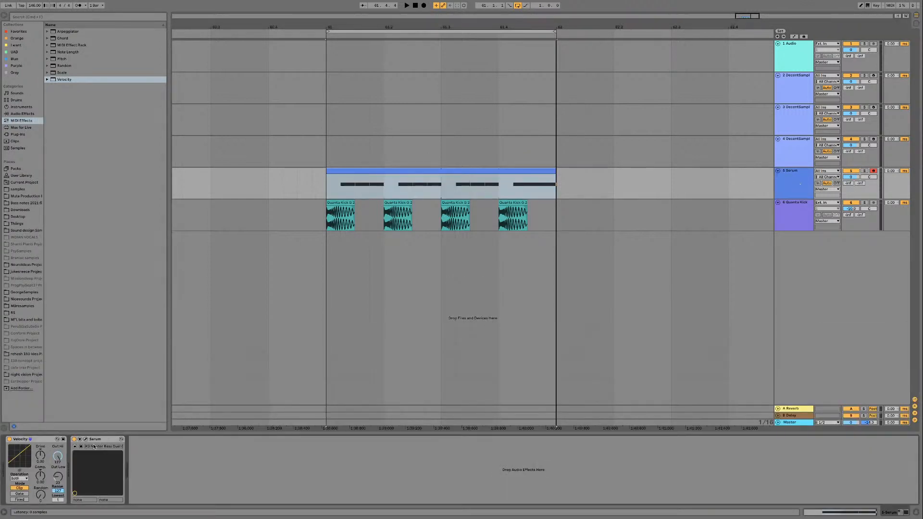
double_click(69, 53)
click(82, 461)
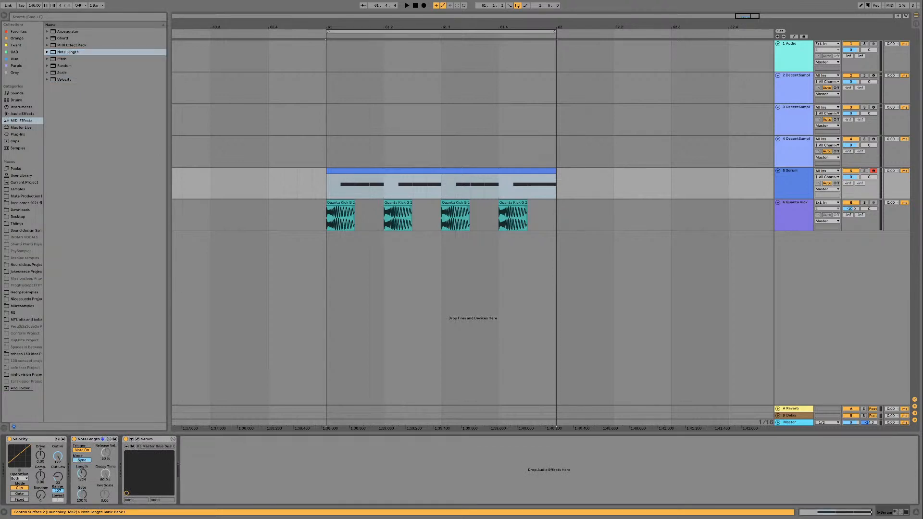
key(space)
drag(82, 475, 82, 493)
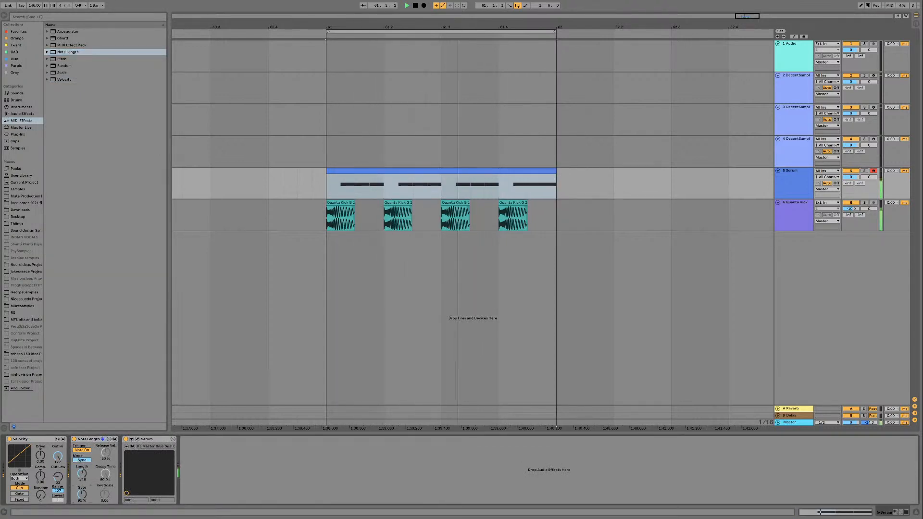
Step: Show Serum's window, move it clear of the device chain, and adjust the Sub Amount macro while the loop plays
click(137, 439)
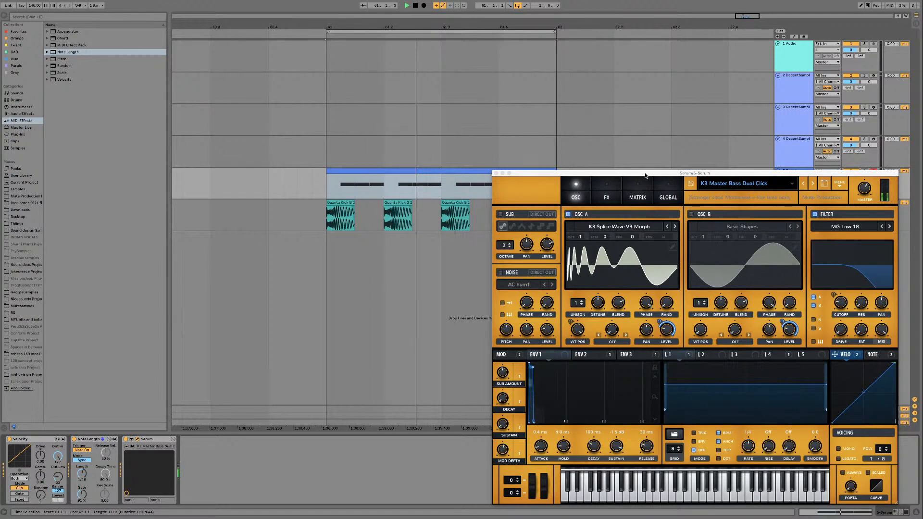
drag(646, 175, 677, 89)
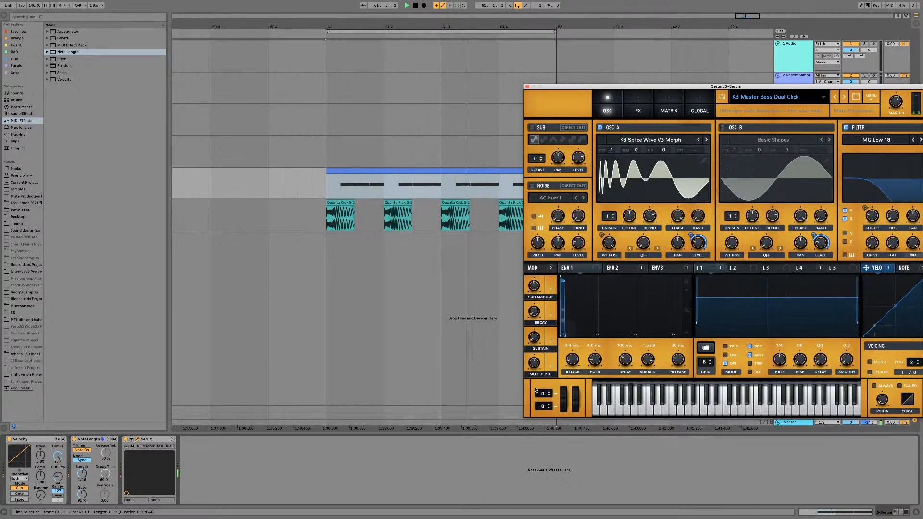
mouse_move(534, 309)
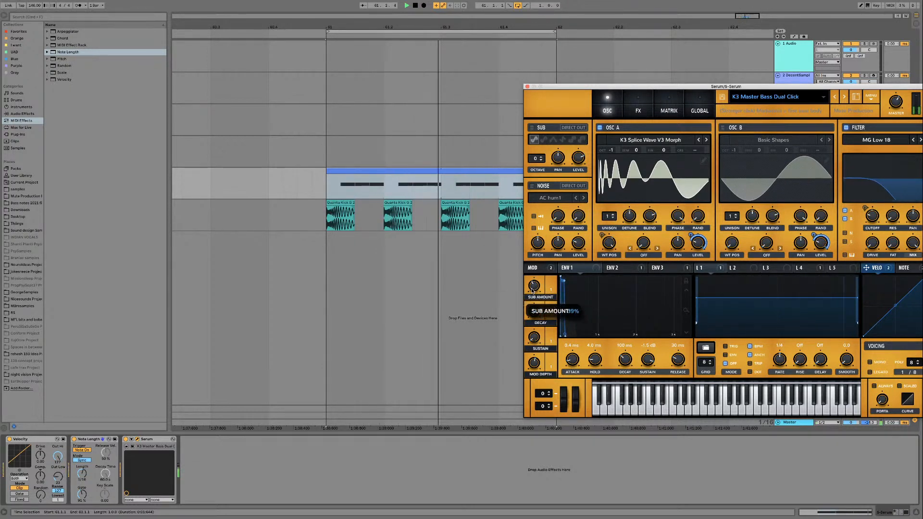
drag(538, 264, 531, 281)
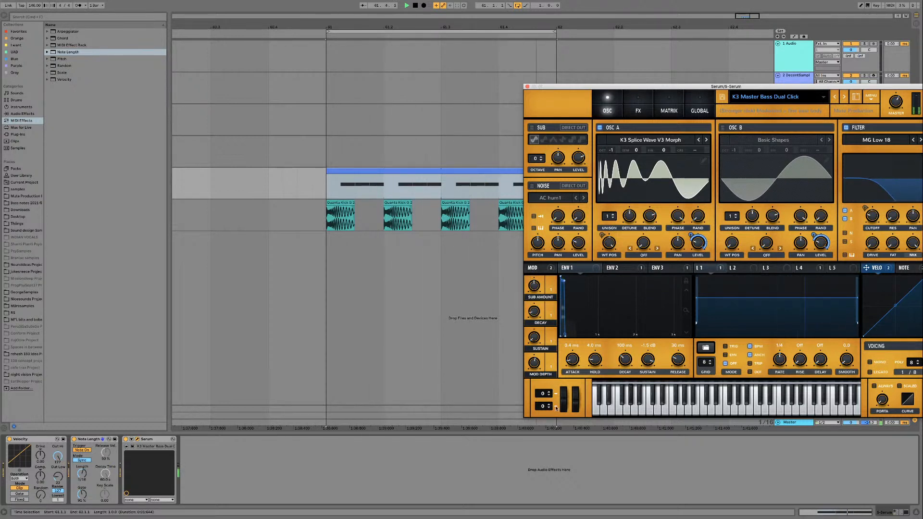
mouse_move(576, 402)
mouse_down()
mouse_move(577, 359)
mouse_move(570, 415)
mouse_up()
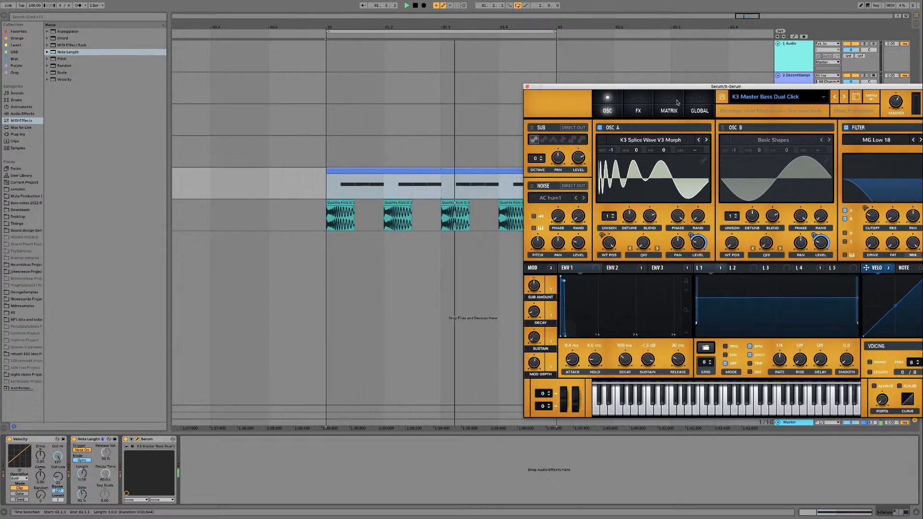
Step: Duplicate bar 61's kick and bass clips three times to fill bars 61 to 64, and loop all four bars
click(527, 87)
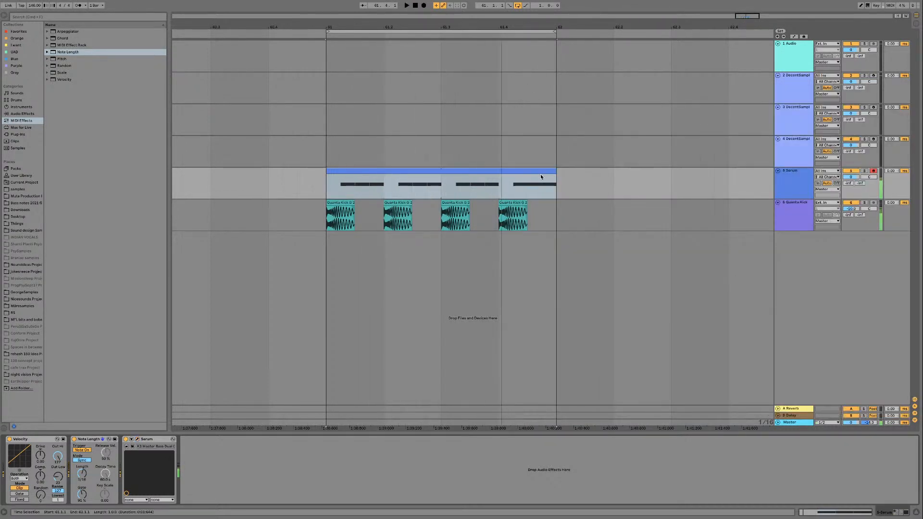
drag(753, 15, 756, 1)
scroll(412, 222, left, 2)
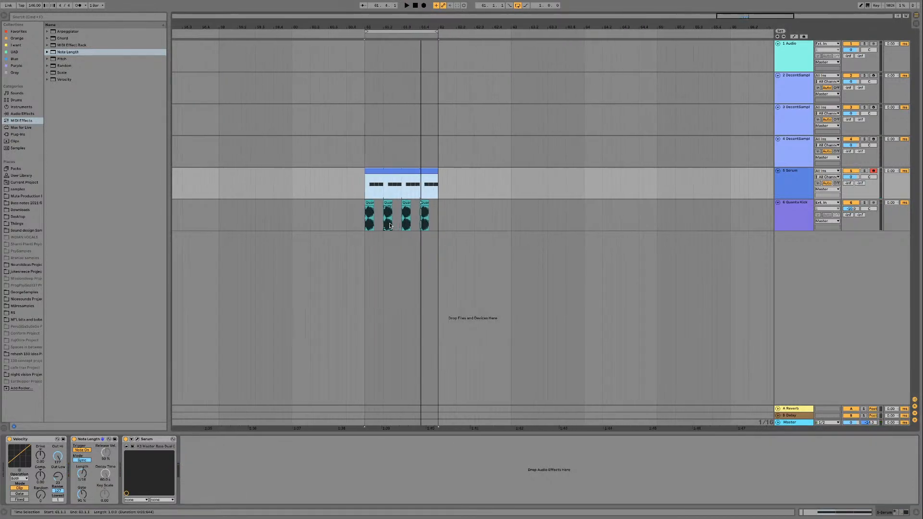
shift+click(441, 227)
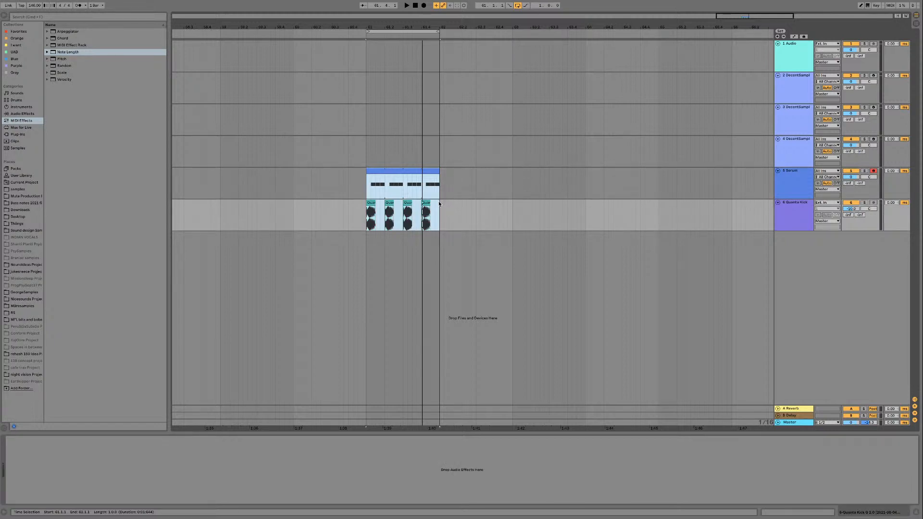
key(super+d)
key(super+d)
key(super+d)
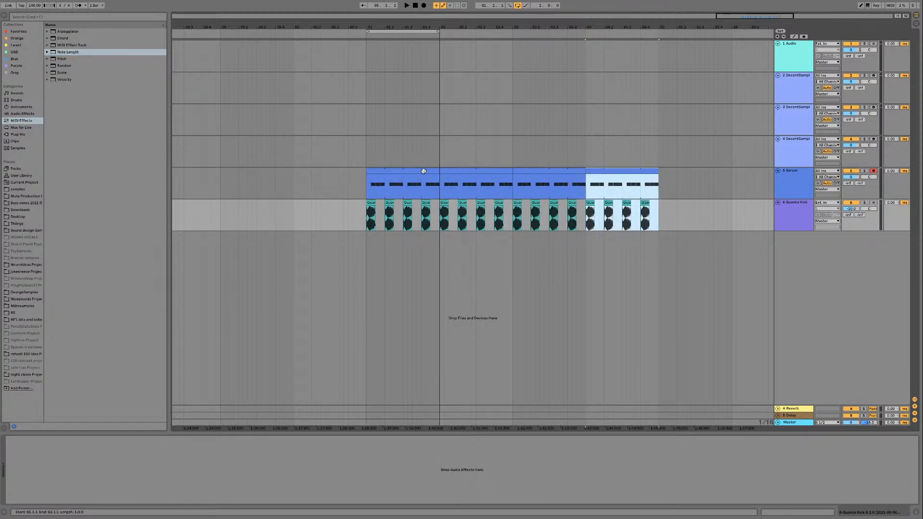
shift+click(424, 171)
key(super+l)
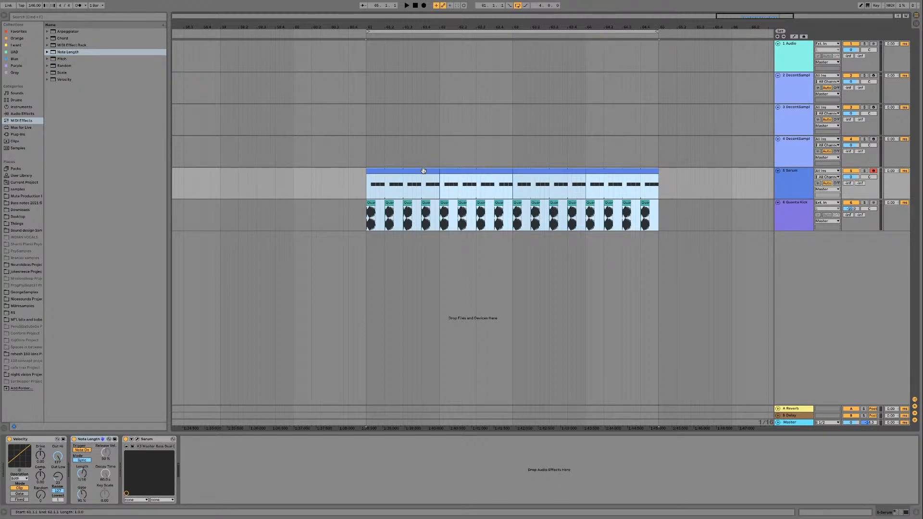
scroll(443, 182, right, 2)
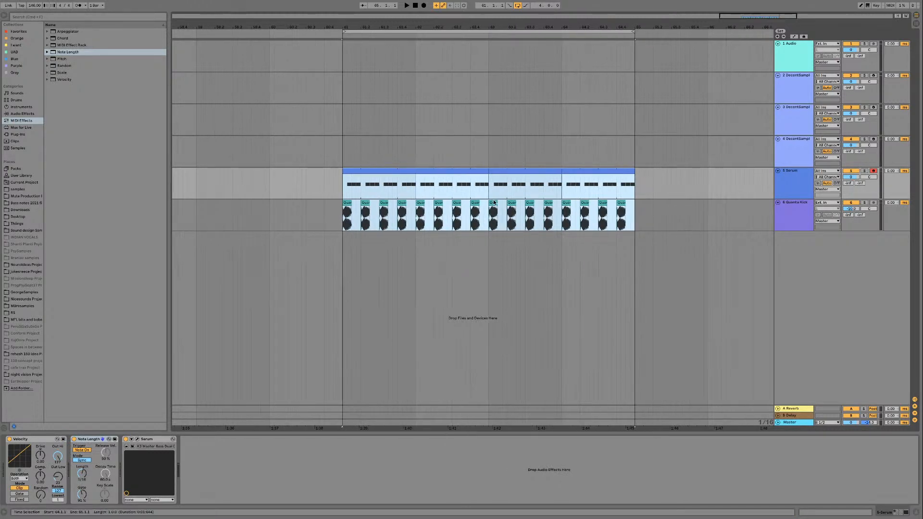
Step: Show The Grid Machine's DecentSampler window on track 2 and move it below the arranged clips
click(795, 212)
click(397, 168)
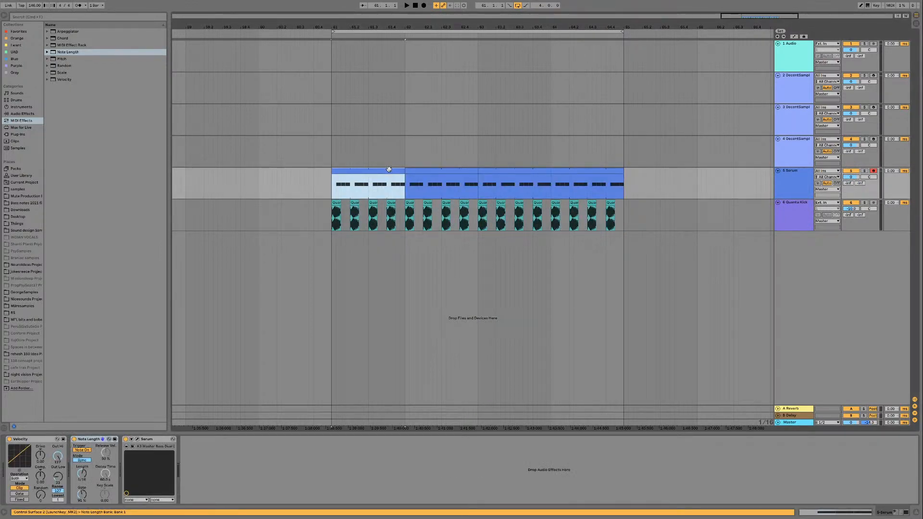
click(802, 184)
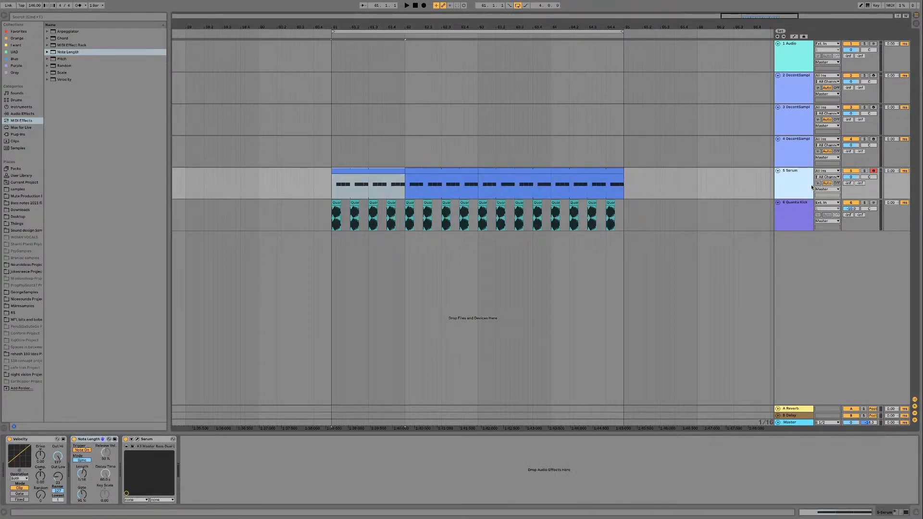
click(792, 157)
click(794, 83)
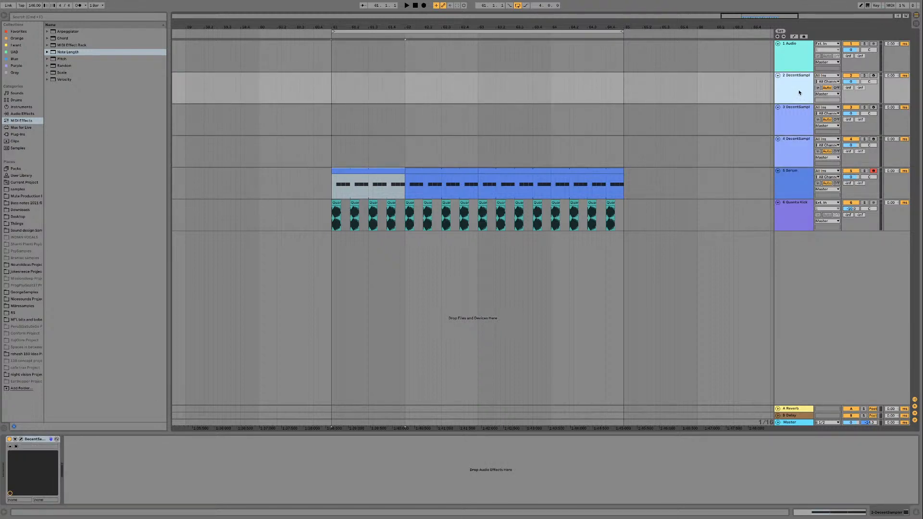
click(21, 439)
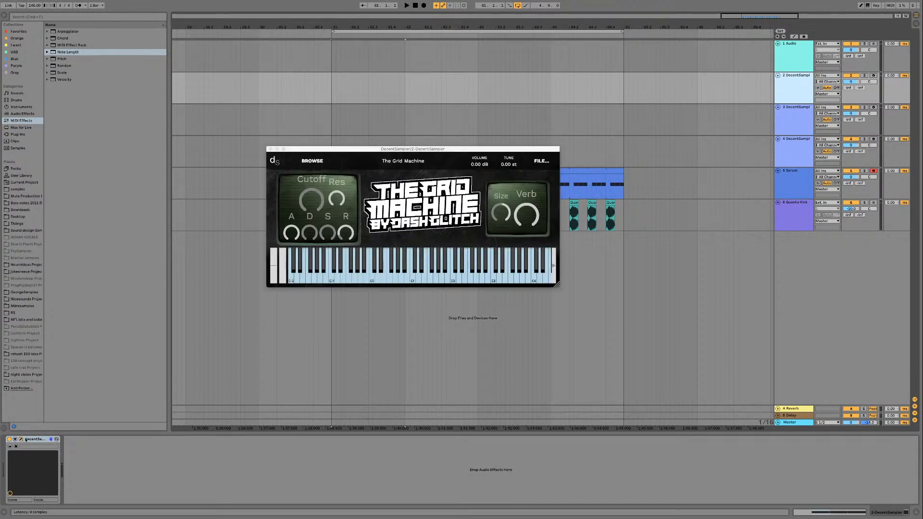
drag(426, 153, 488, 241)
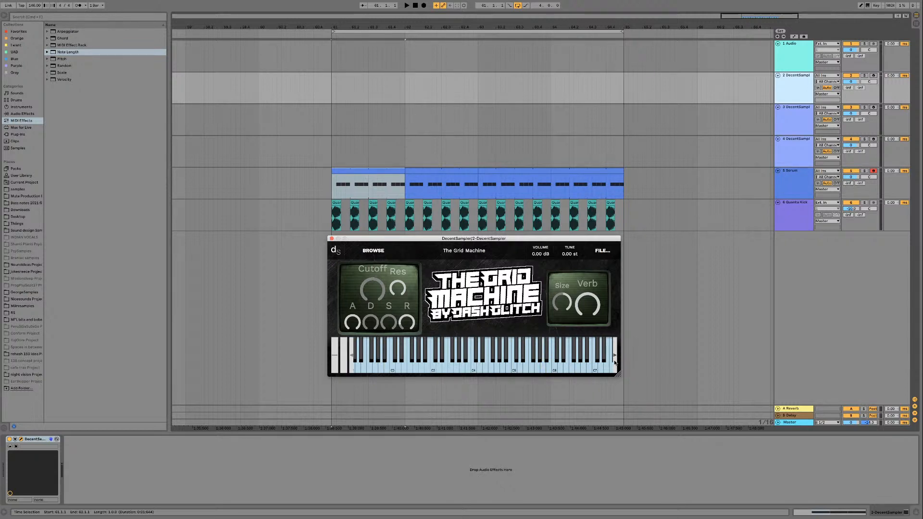
Step: Audition The Grid Machine's sounds across its keyboard from the lowest to the highest octaves, and close its window
click(615, 361)
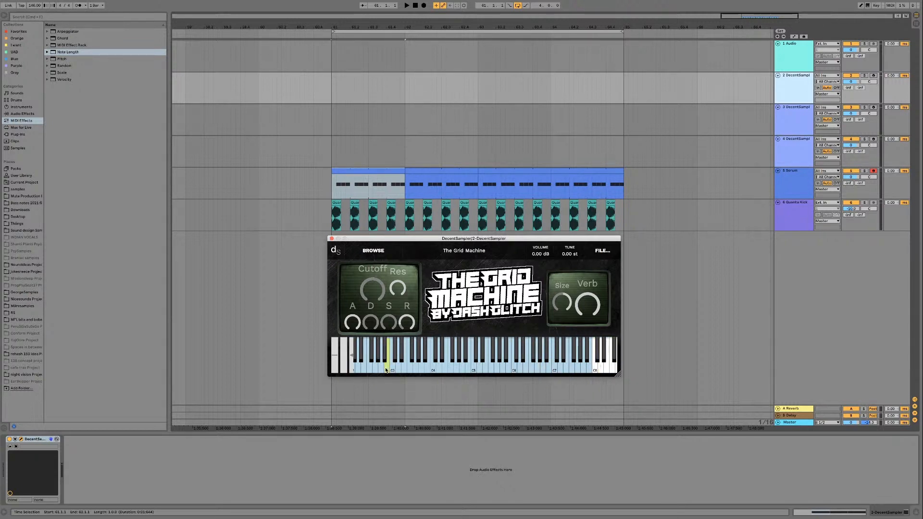
click(351, 360)
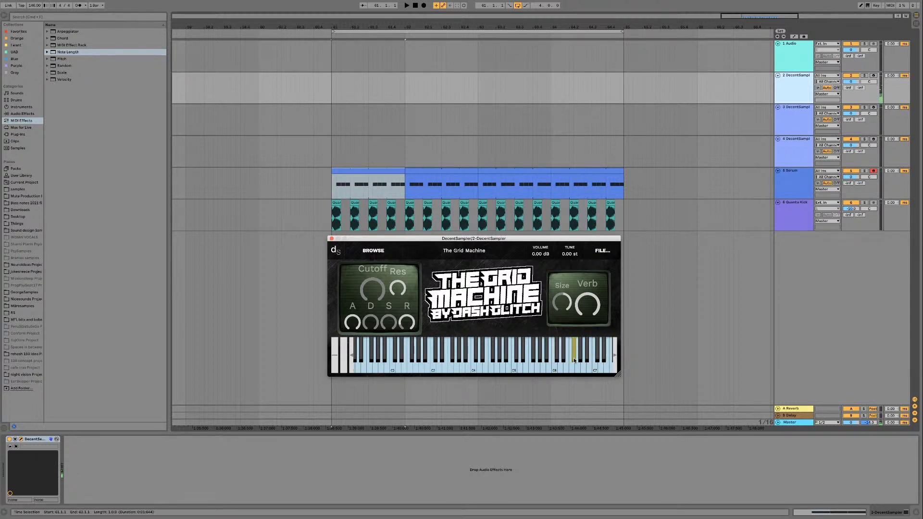
click(616, 356)
click(612, 361)
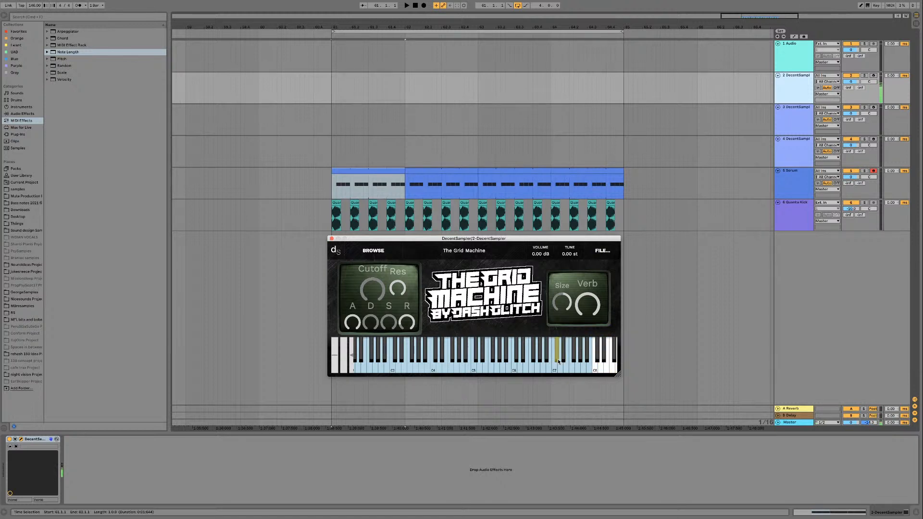
scroll(544, 358, left, 5)
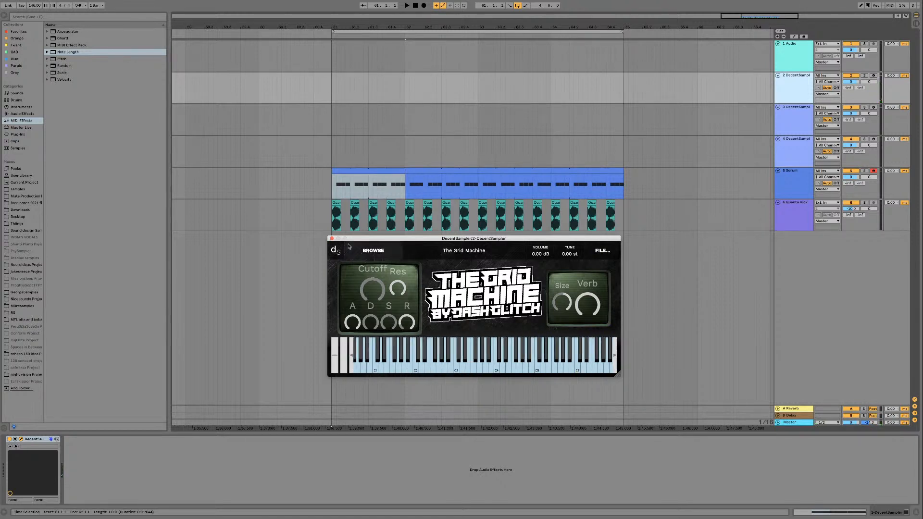
click(332, 239)
scroll(419, 146, left, 1)
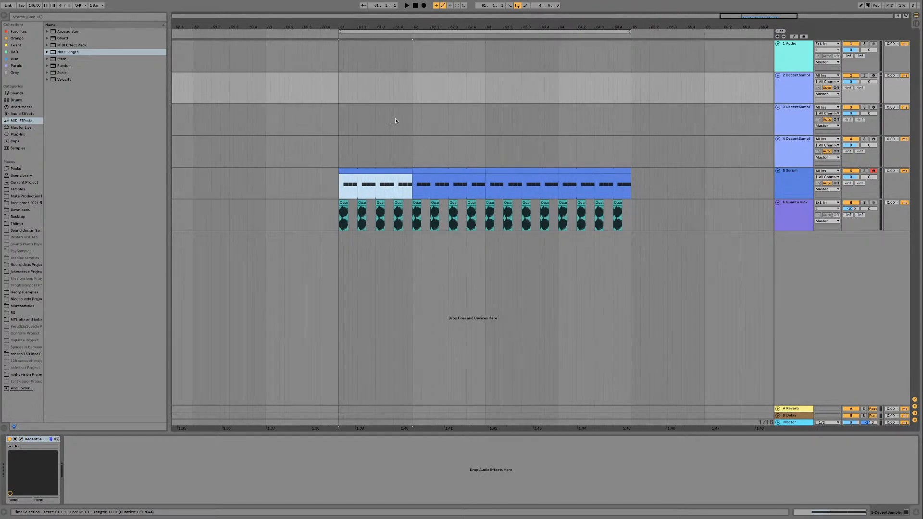
Step: Arm the first DecentSampler track, play notes over the loop from bar 61, and capture the performance as a MIDI clip
click(338, 96)
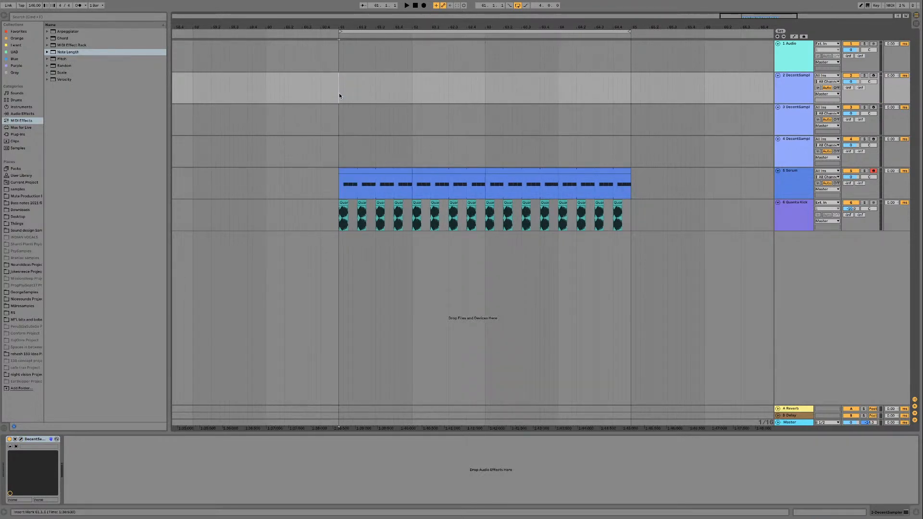
click(874, 107)
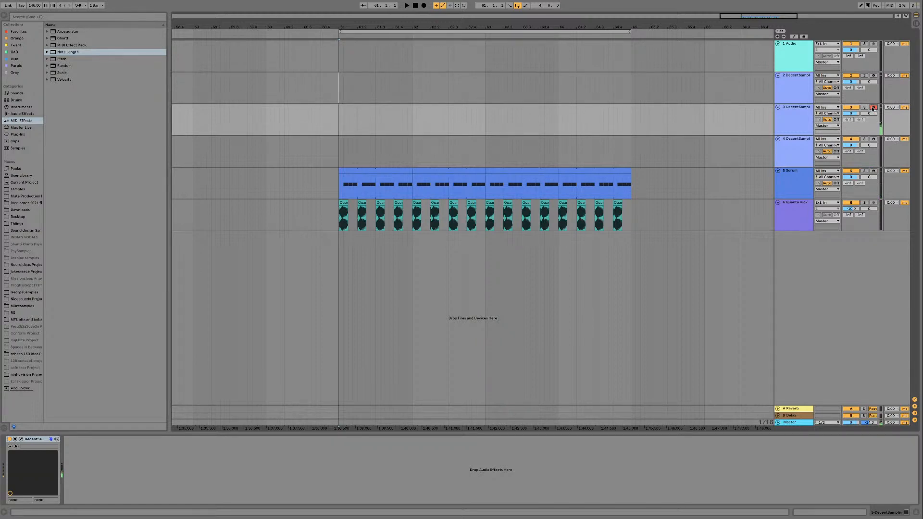
click(874, 76)
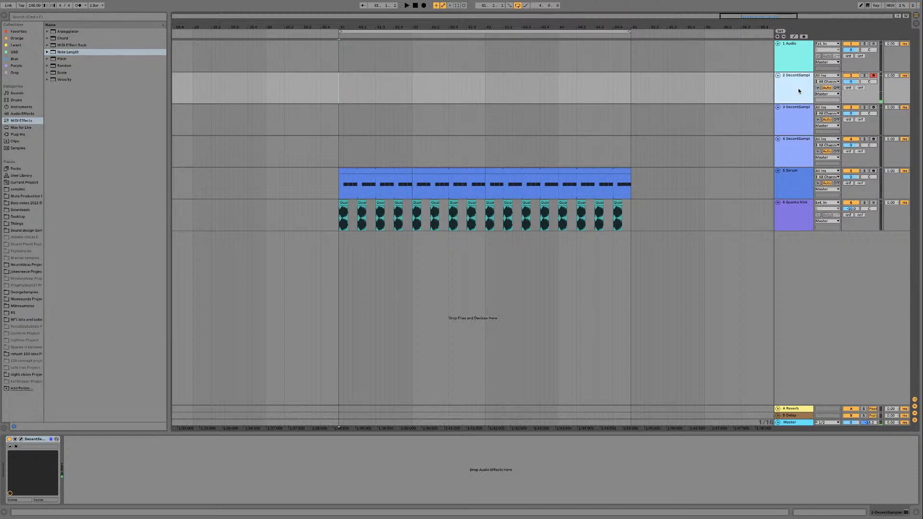
key(space)
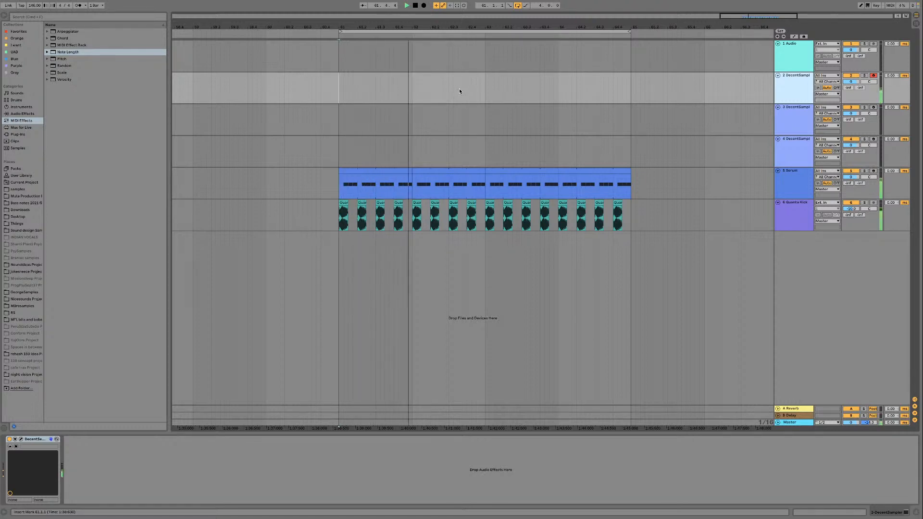
key(space)
click(457, 6)
Step: Set the captured clip's grid to 1/16, snap its first note earlier and extend the second from 1.4.3 to the bar's end
double_click(412, 76)
right_click(394, 407)
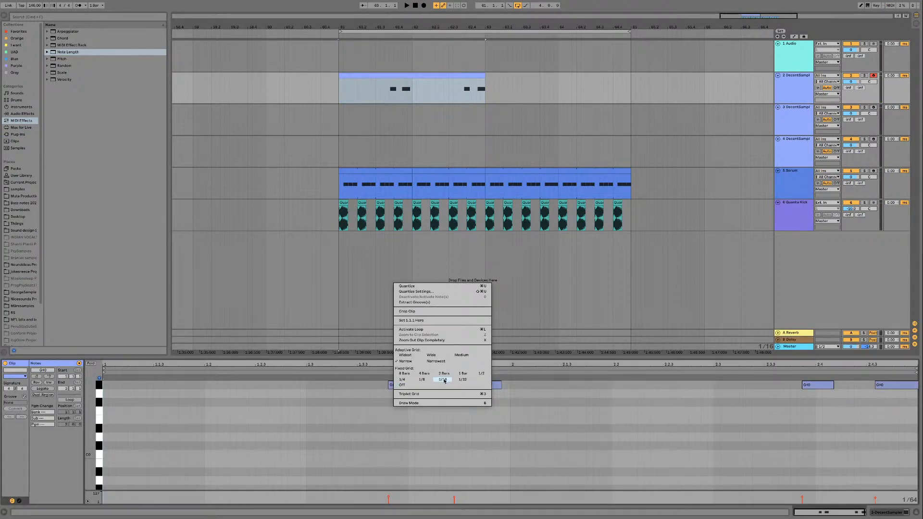
click(444, 380)
drag(406, 387, 400, 387)
drag(480, 388, 510, 385)
key(space)
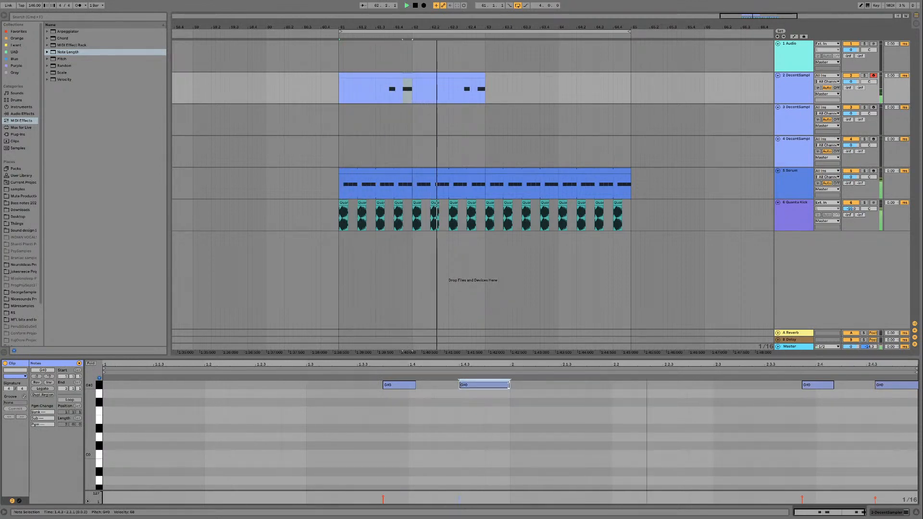
Step: Replace the clip's second-bar notes with a duplicate of the first bar, and consolidate both bars into one clip
key(space)
drag(910, 400, 795, 384)
key(Delete)
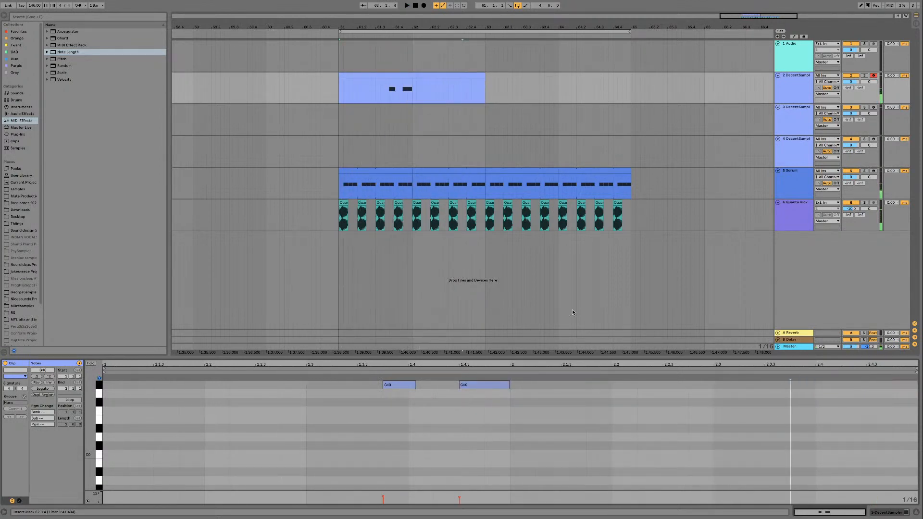
click(411, 93)
key(super+e)
click(403, 75)
key(super+d)
shift+click(403, 75)
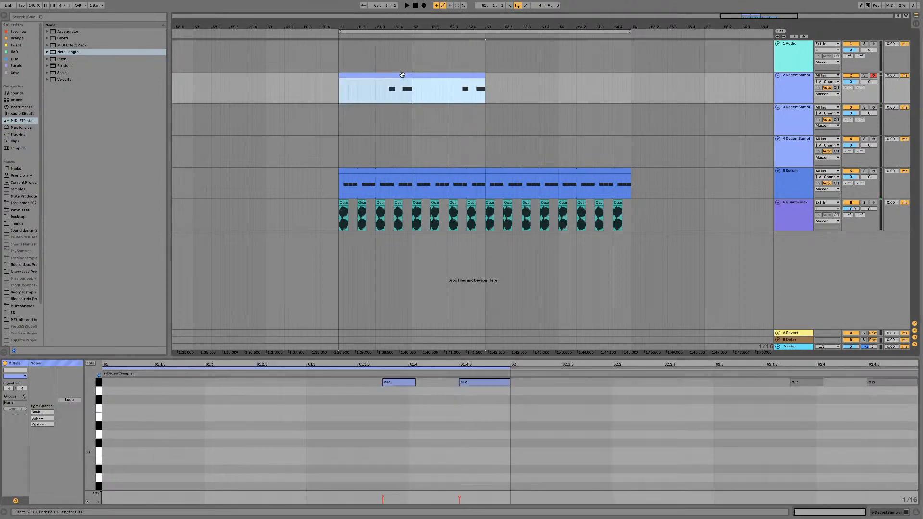
key(super+j)
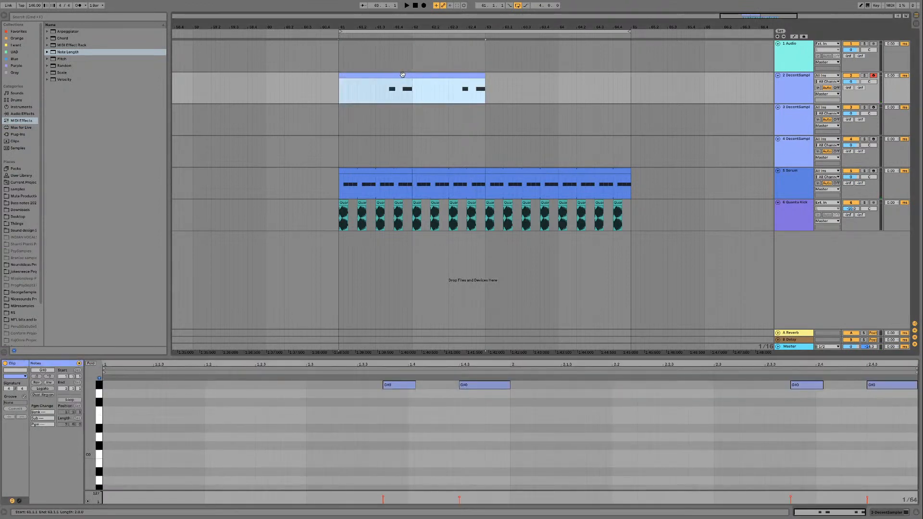
Step: Duplicate the two-bar DecentSampler clip, consolidate the pair into one four-bar clip, and play it with the kick and bass
key(super+d)
shift+click(468, 75)
key(super+j)
key(space)
scroll(279, 474, up, 3)
key(space)
Step: Shorten the first note of the four-bar clip to a very brief stab, checking it against the loop
drag(259, 412, 247, 411)
click(236, 379)
key(space)
key(space)
key(space)
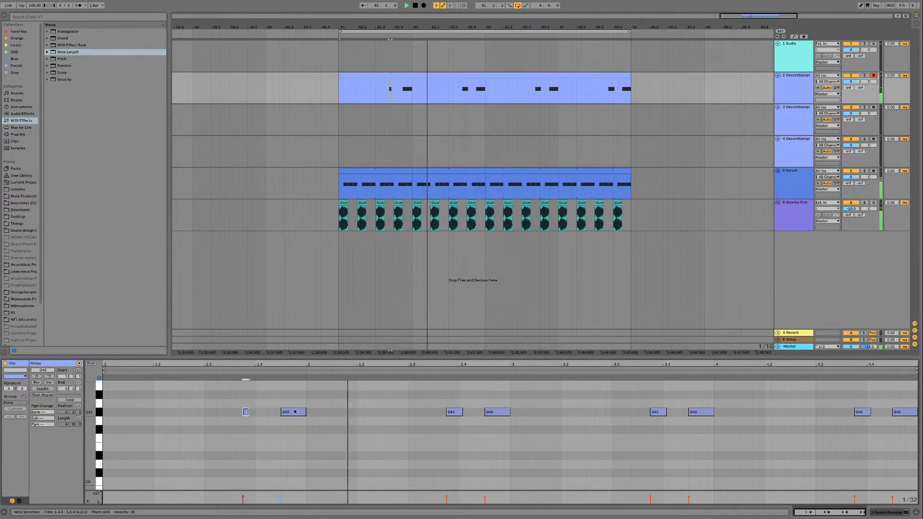
click(236, 379)
key(space)
drag(248, 413, 245, 412)
key(space)
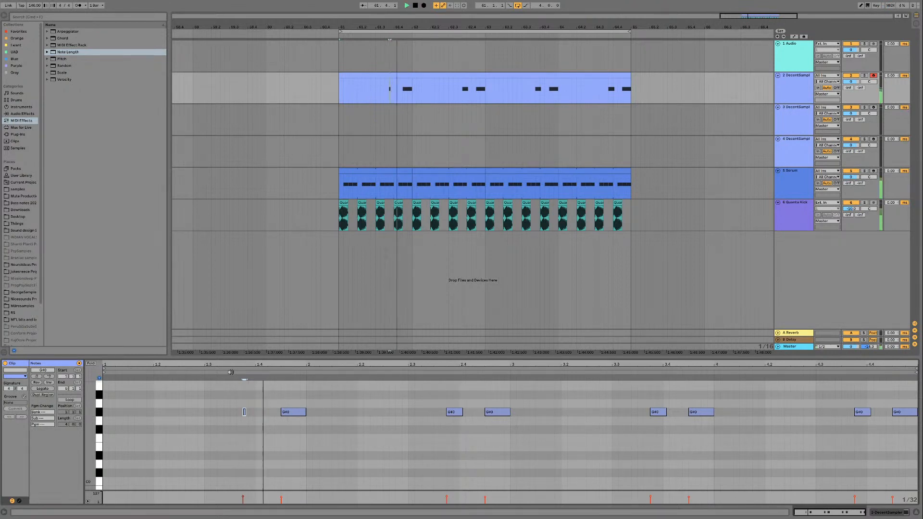
Step: Shorten the second note in the clip's first bar to a short stab and play from before it
drag(305, 412, 286, 412)
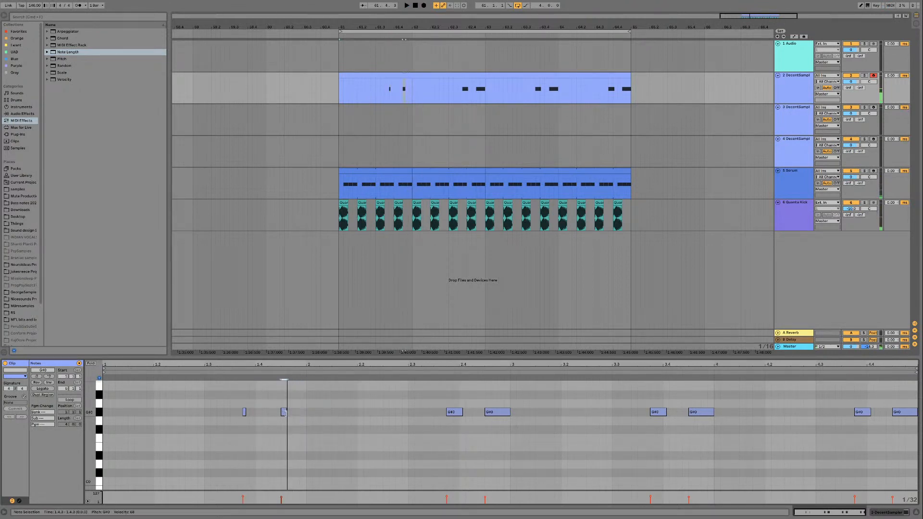
click(230, 376)
key(space)
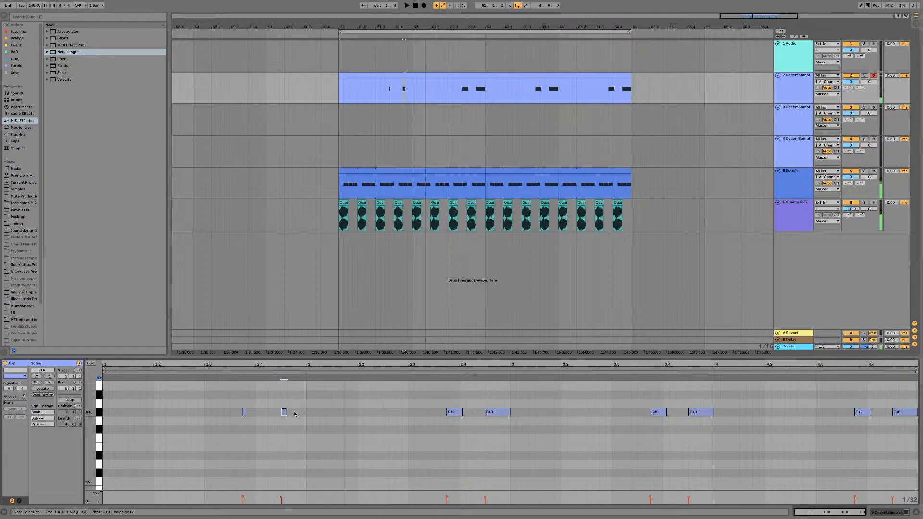
Step: Duplicate the clip's first bar of shortened notes over bars 2 to 4 and play the result
drag(305, 414, 105, 414)
key(ctrl+d)
key(ctrl+d)
key(ctrl+d)
key(space)
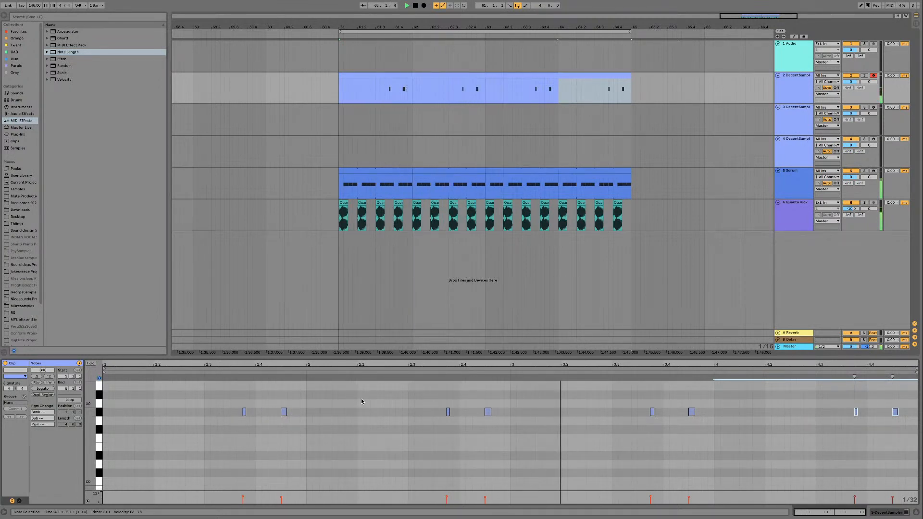
key(space)
Step: Select all the G#0 notes in the clip and set their velocity to 127
click(421, 410)
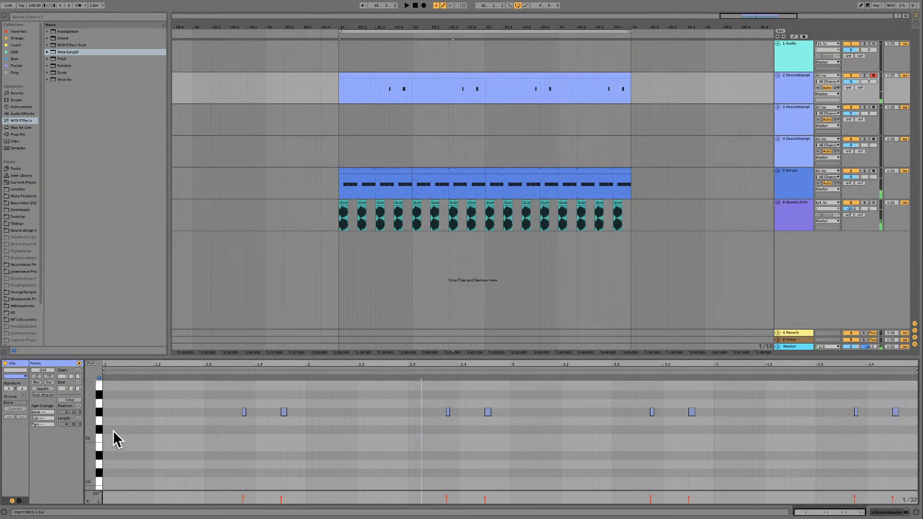
click(100, 413)
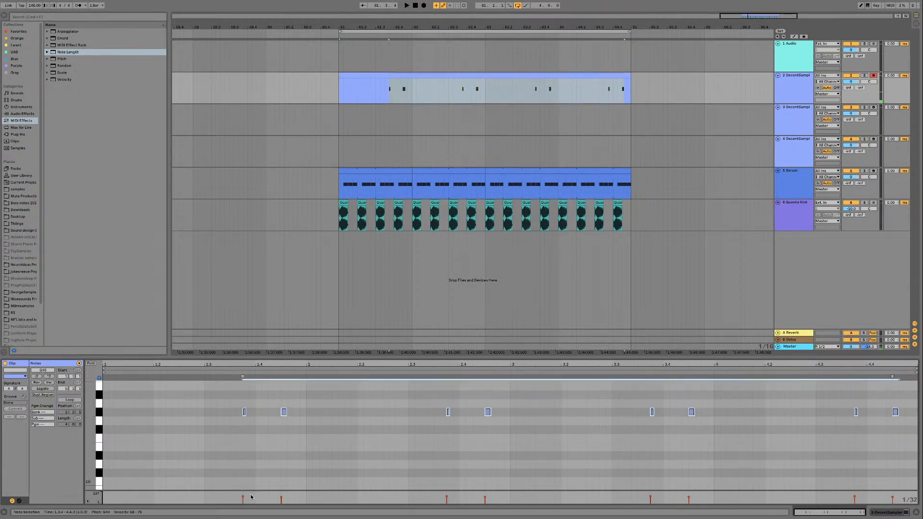
key(space)
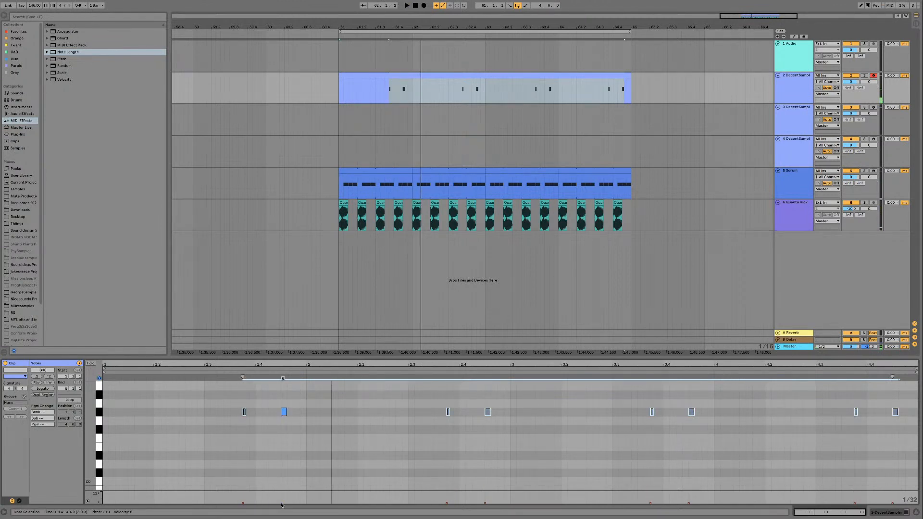
drag(282, 506, 282, 494)
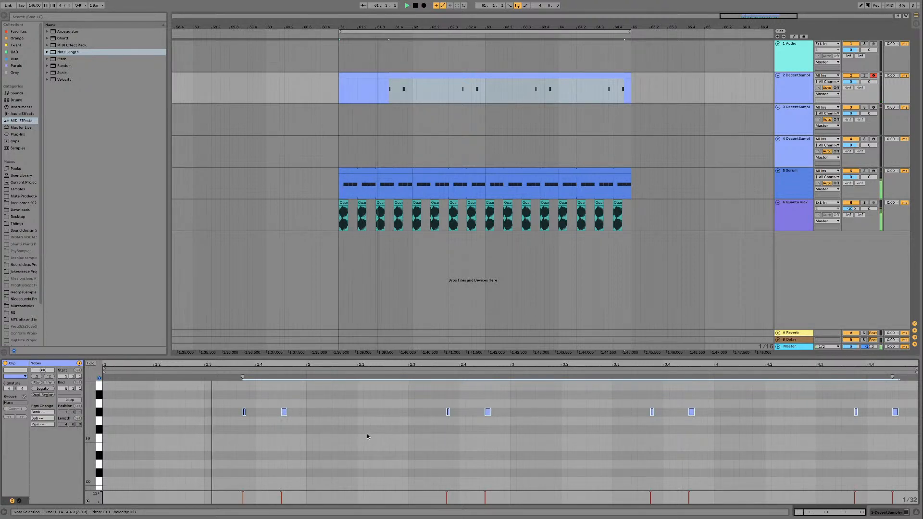
Step: Audition the sampler's sounds on the piano-roll keys down in the lowest octave, around G#-2
scroll(149, 419, up, 2)
scroll(100, 406, up, 3)
click(100, 401)
scroll(100, 405, down, 4)
mouse_move(100, 450)
mouse_down()
mouse_move(100, 470)
mouse_move(102, 433)
mouse_up()
scroll(100, 471, down, 5)
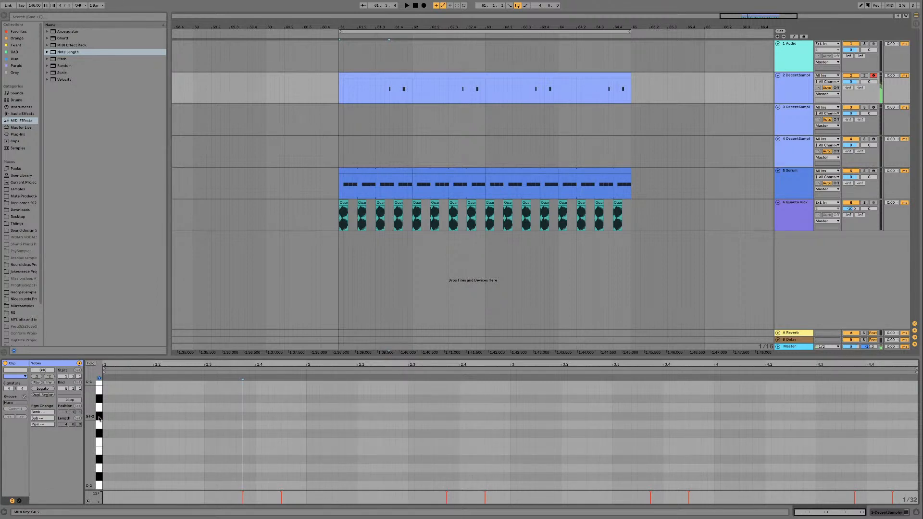
click(100, 477)
click(100, 417)
click(100, 418)
Step: Audition the sampler's sounds on the piano-roll keys through octave -1, just below the existing stab notes
scroll(101, 411, up, 8)
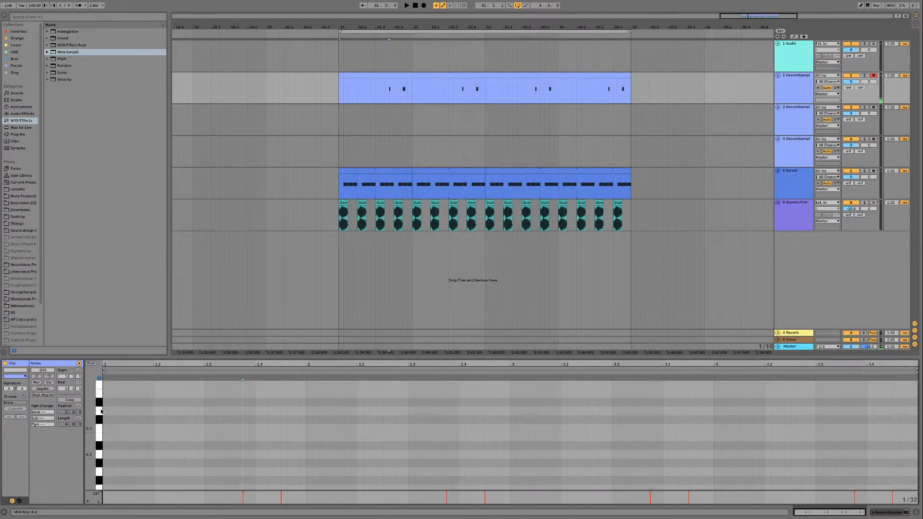
click(100, 444)
click(100, 423)
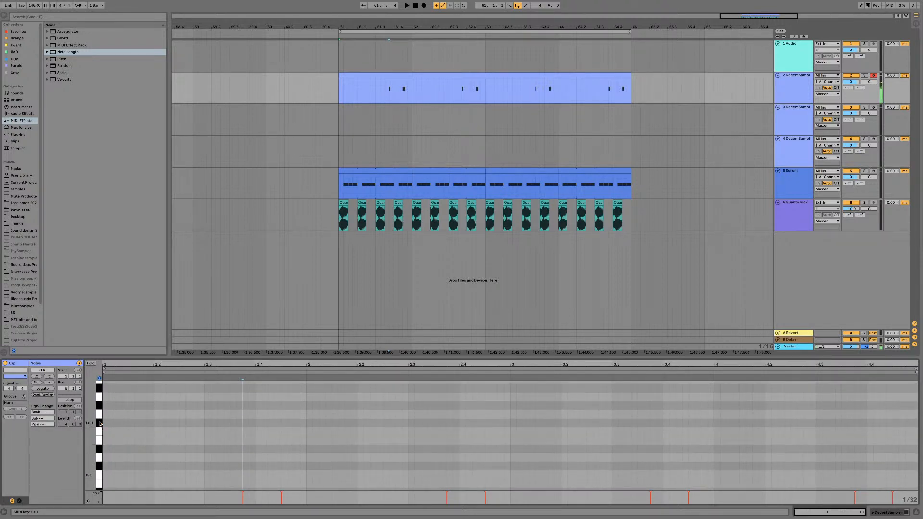
click(99, 409)
scroll(99, 410, up, 1)
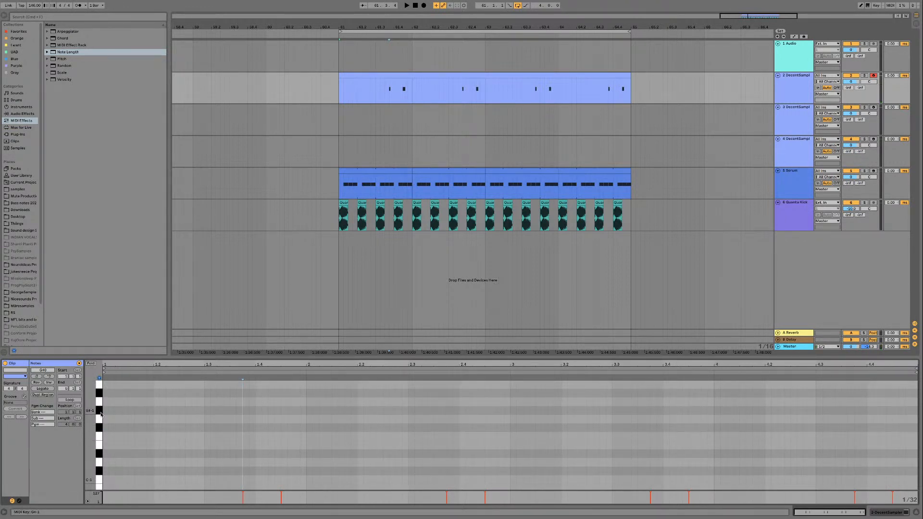
mouse_move(101, 478)
mouse_down()
mouse_move(98, 392)
mouse_move(100, 471)
mouse_up()
click(99, 464)
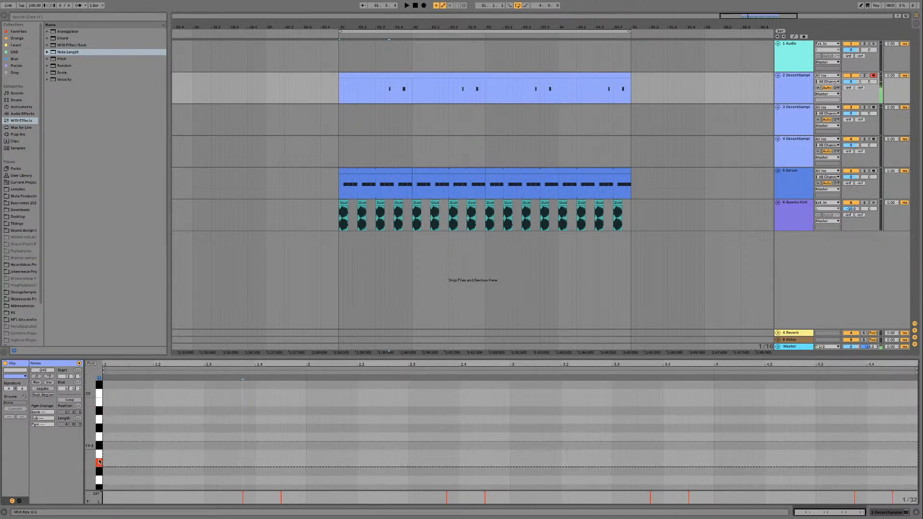
click(100, 423)
click(101, 426)
click(100, 428)
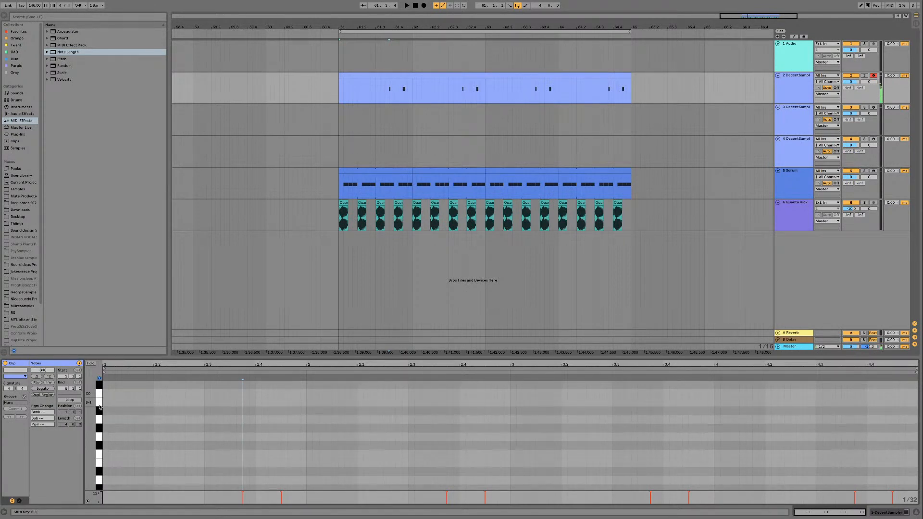
Step: Play the loop briefly and audition the sampler keys from C#0 up to G#1 for a contrasting stab
key(space)
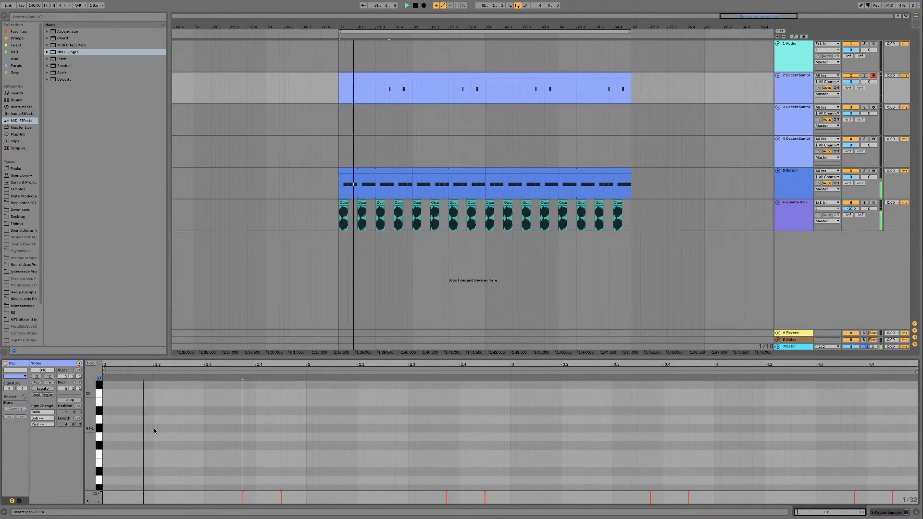
scroll(105, 411, up, 5)
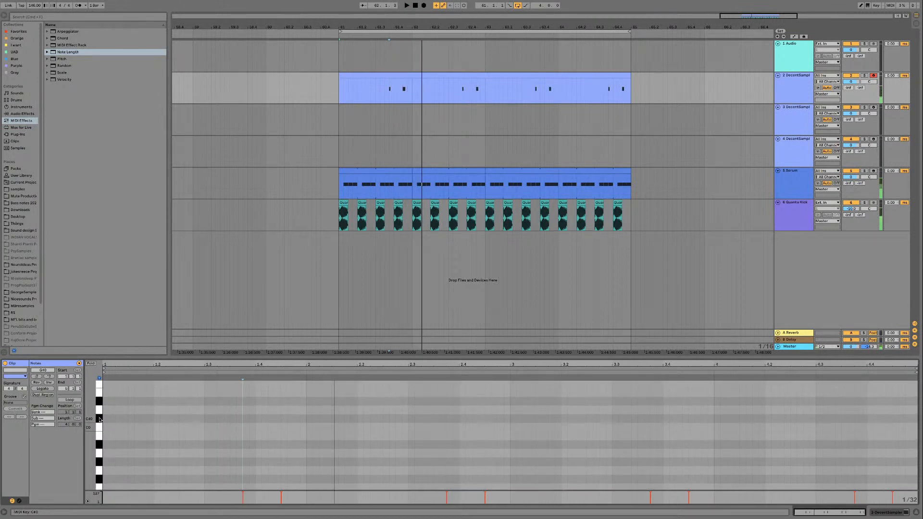
scroll(99, 402, up, 5)
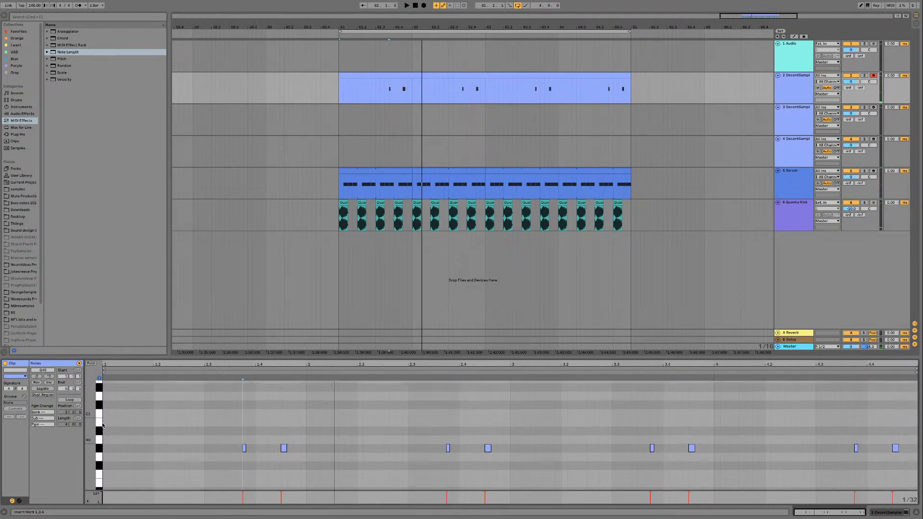
scroll(99, 427, up, 4)
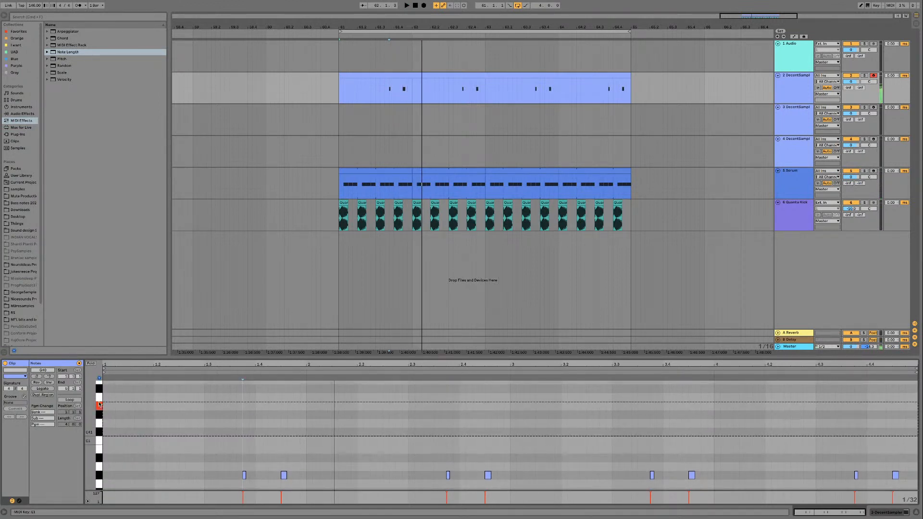
scroll(99, 408, up, 1)
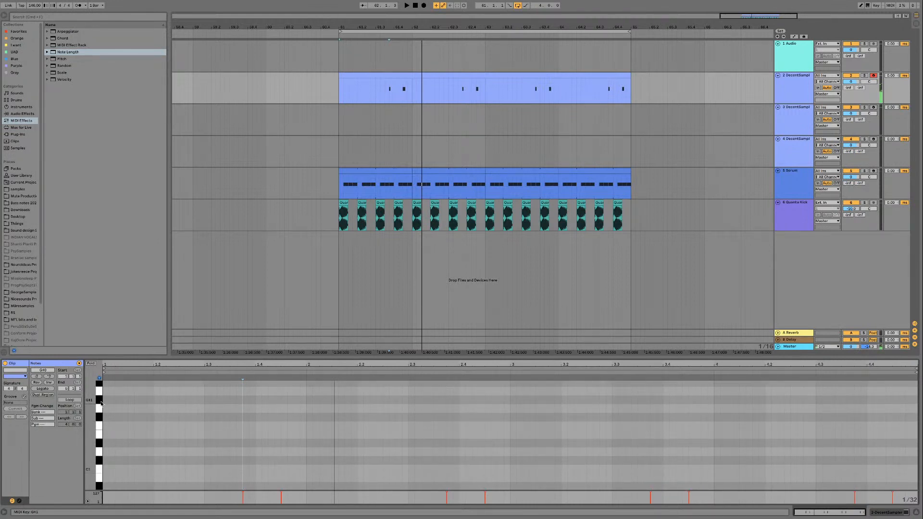
Step: Add a short G#1 note at 2.2.3 and duplicate the first two bars of that row over bars 3 and 4
key(space)
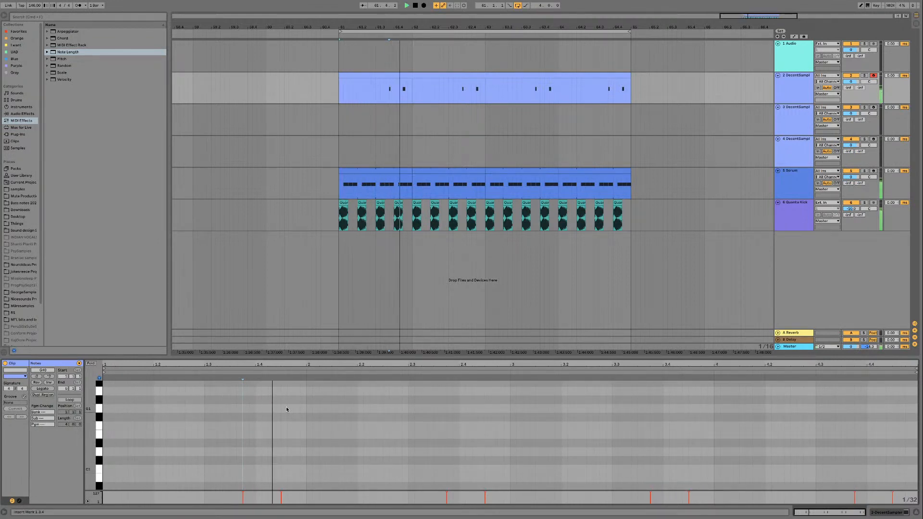
double_click(385, 400)
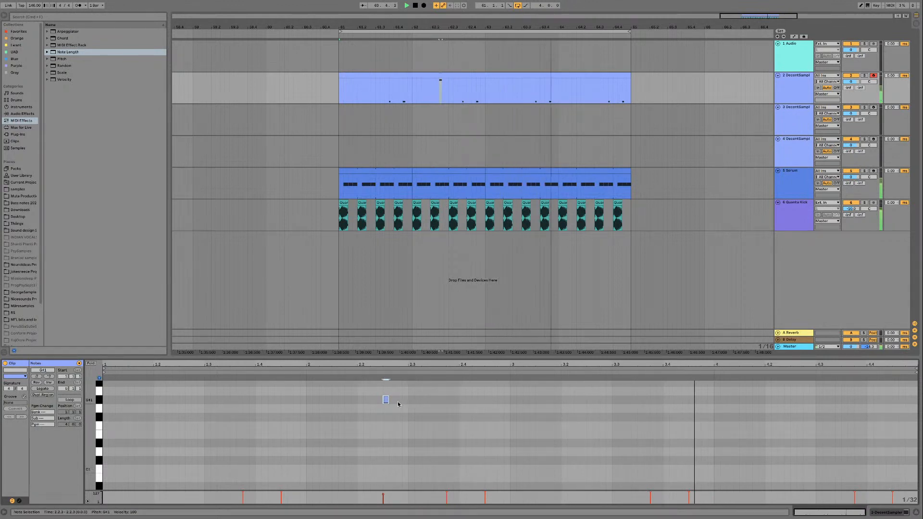
mouse_move(103, 400)
mouse_down()
mouse_move(530, 404)
mouse_move(509, 402)
mouse_up()
key(ctrl+d)
Step: Try a second G#1 stab in bar 4, copying the existing one to 4.3.2 and moving the copy to 4.3.3
click(739, 408)
click(794, 400)
drag(795, 403, 832, 401)
click(767, 374)
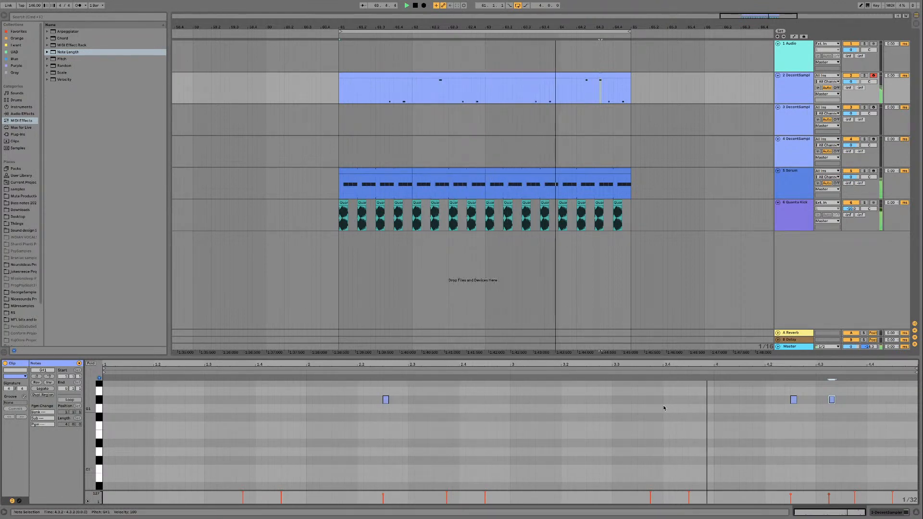
scroll(831, 409, down, 3)
scroll(831, 411, up, 2)
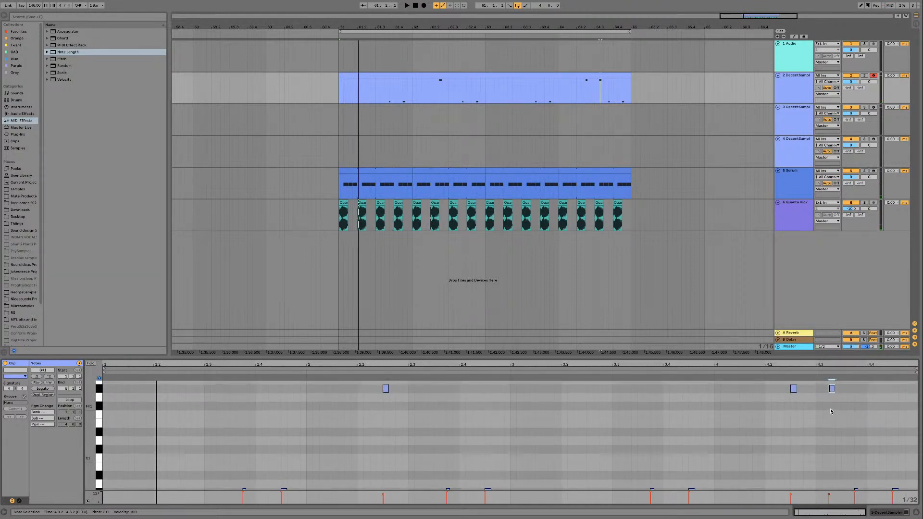
drag(832, 398, 845, 399)
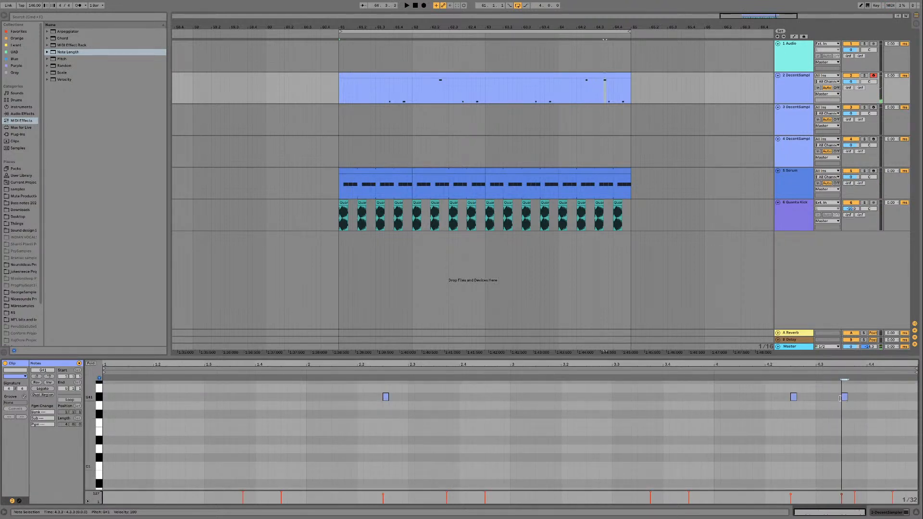
Step: Set the note grid to 1/16 and delete the G#1 stab at 4.3.3
right_click(815, 379)
click(781, 382)
key(super+a)
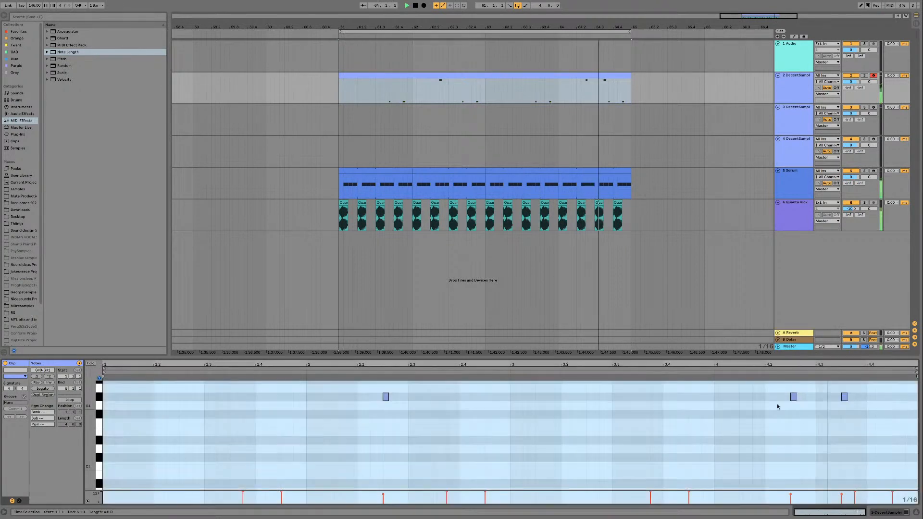
double_click(844, 399)
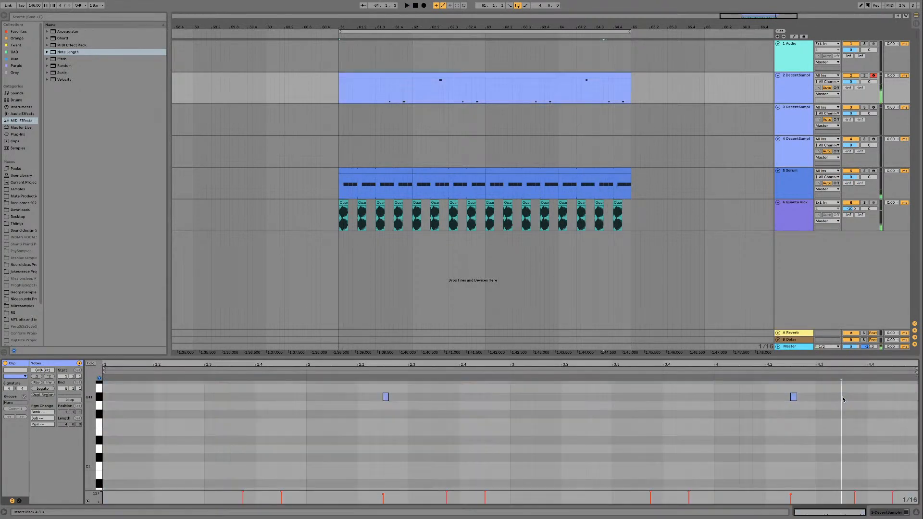
Step: Shorten the G#1 stab at 4.2.3, copy it to 4.1.4 and play the result
mouse_move(794, 397)
mouse_down()
mouse_move(814, 397)
mouse_move(792, 398)
mouse_up()
key(space)
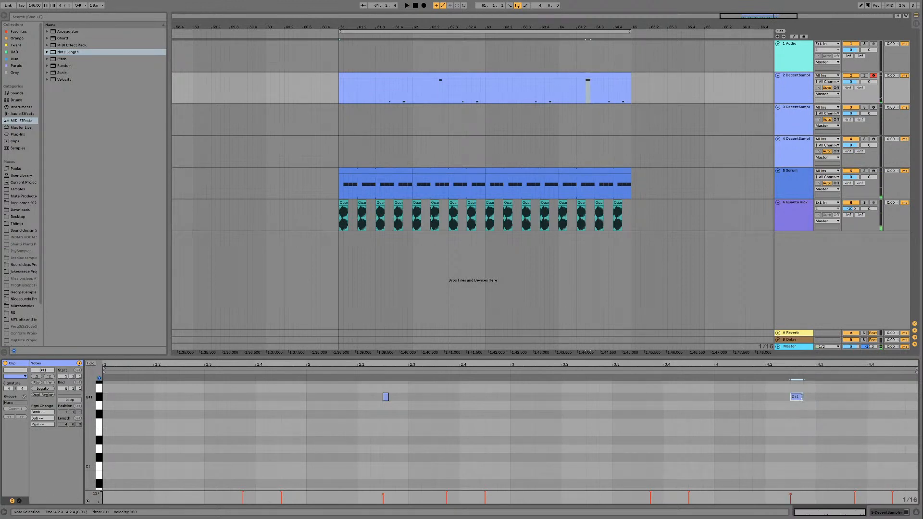
click(793, 397)
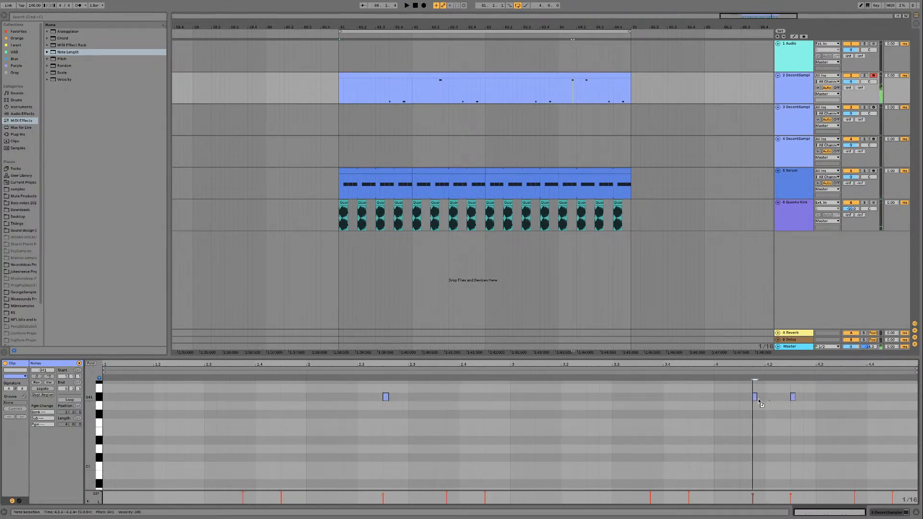
scroll(742, 412, down, 3)
click(672, 372)
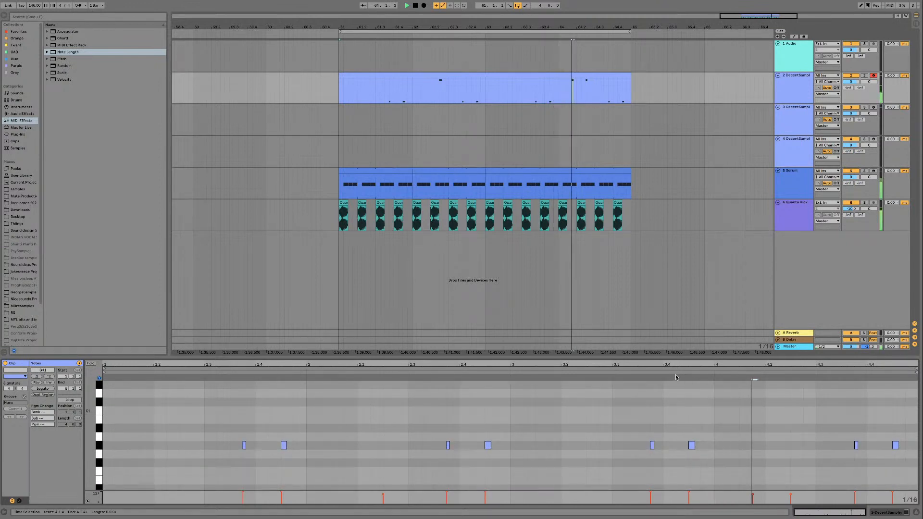
Step: Audition the higher sampler keys up to the G#2 and A#2 area, comparing G#2 with the playing loop
scroll(684, 409, up, 2)
scroll(684, 409, up, 2)
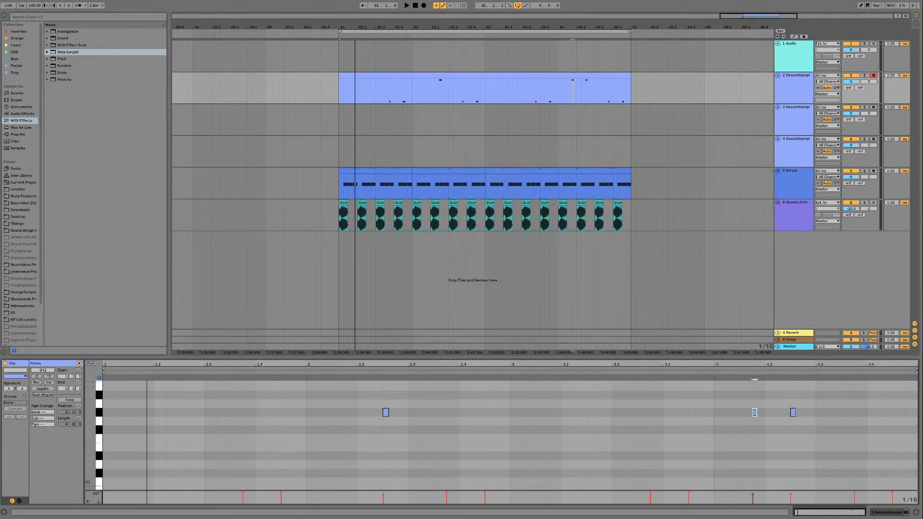
scroll(200, 426, up, 5)
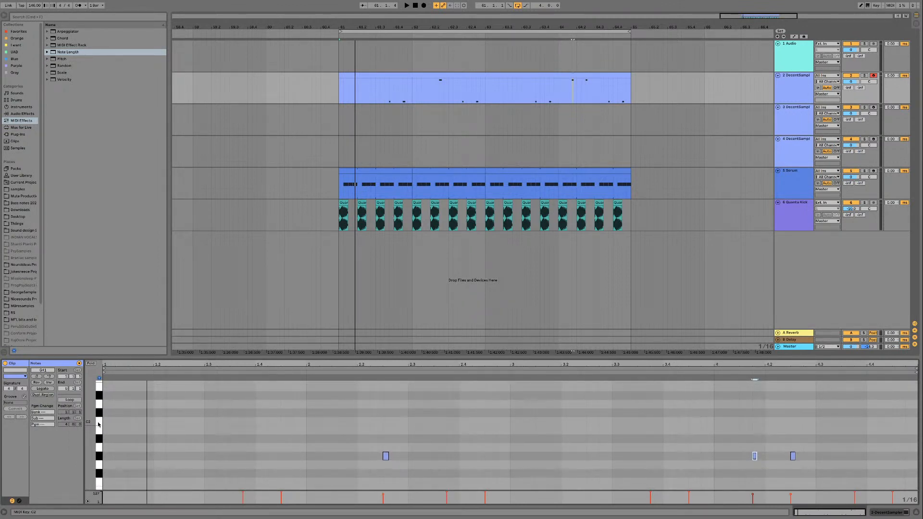
scroll(99, 424, up, 6)
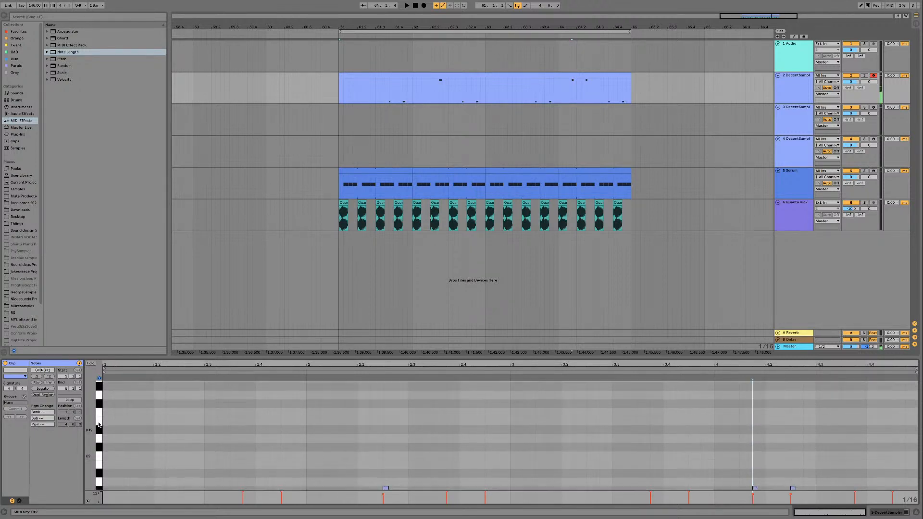
click(99, 405)
click(100, 405)
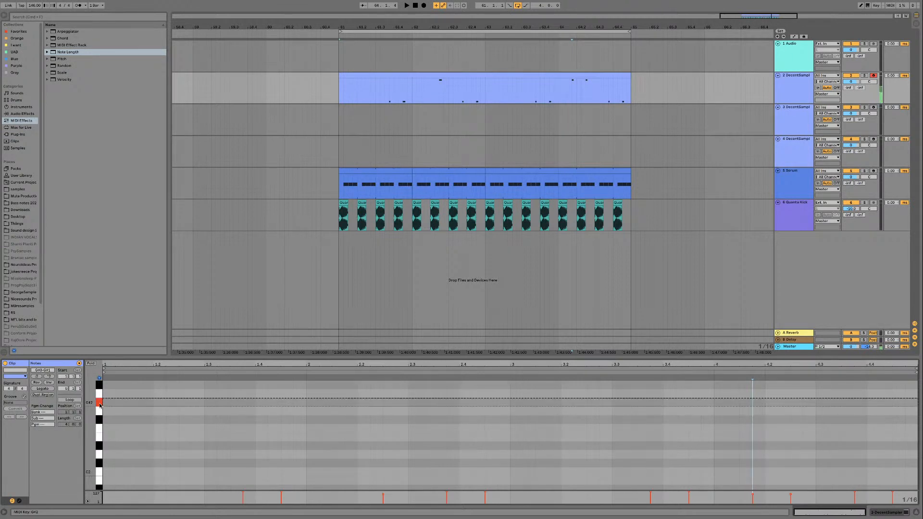
click(99, 405)
key(space)
key(space)
click(99, 404)
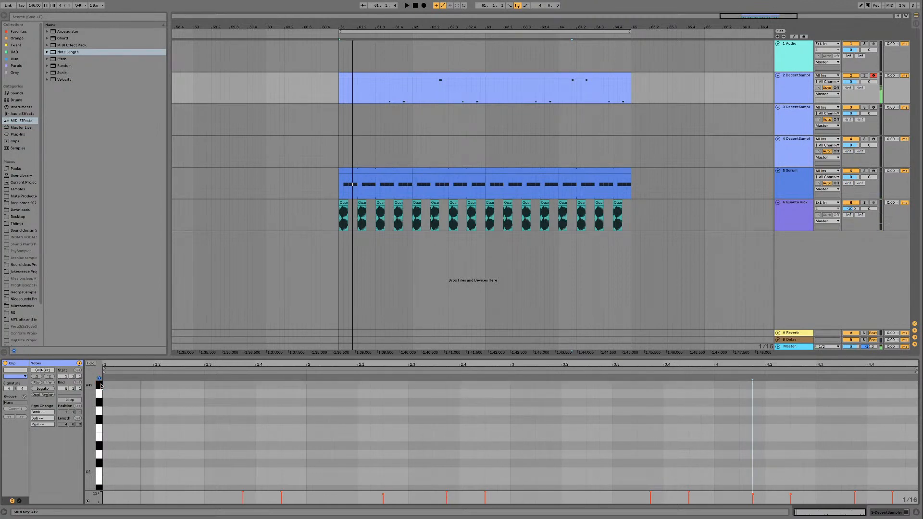
Step: Add two 1/16 G#2 notes at 1.1.1 and 1.1.3 and play them with the loop
double_click(109, 403)
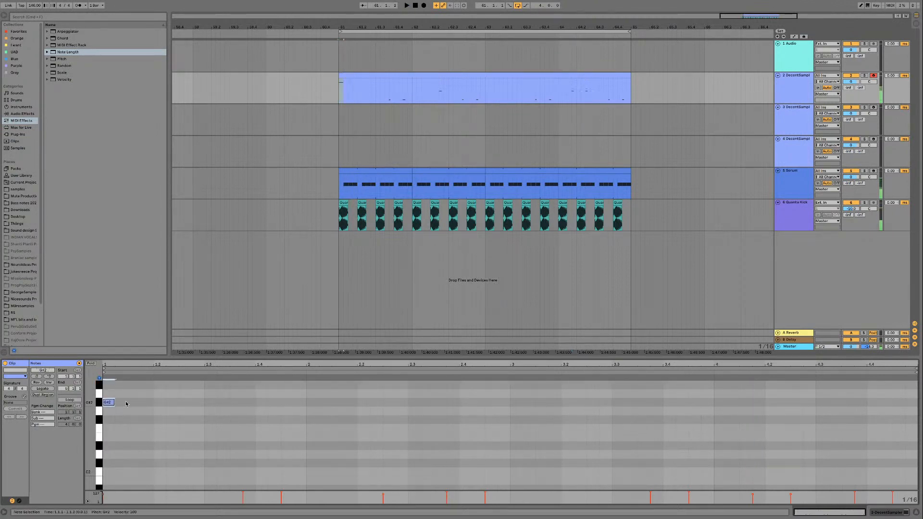
double_click(133, 403)
key(space)
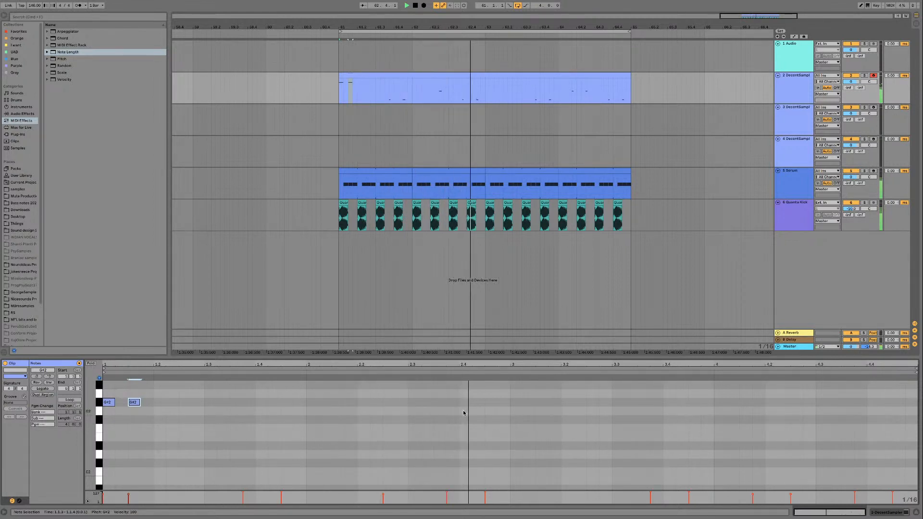
key(space)
Step: Add G#2 notes at 3.1.1 and 3.1.3, extending the first to meet a shorter second one, and play the loop
double_click(516, 402)
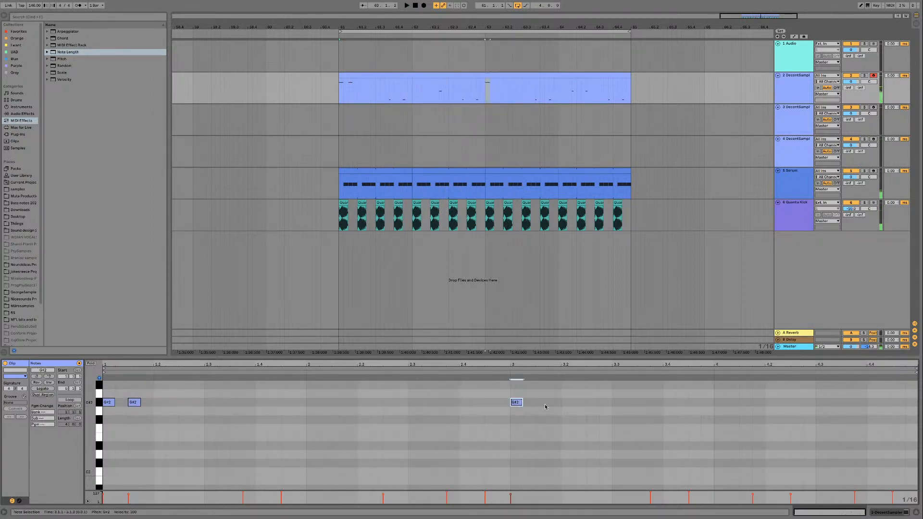
double_click(544, 402)
drag(523, 402, 541, 402)
key(space)
key(space)
key(space)
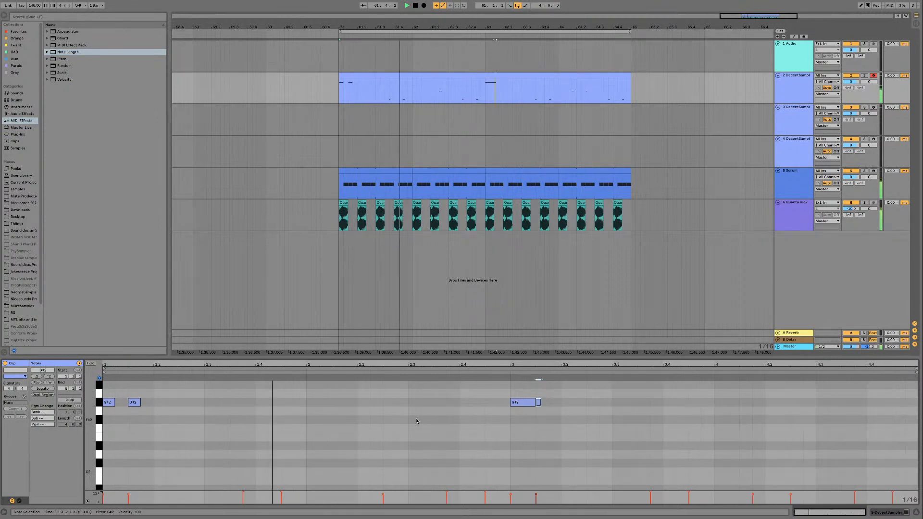
key(space)
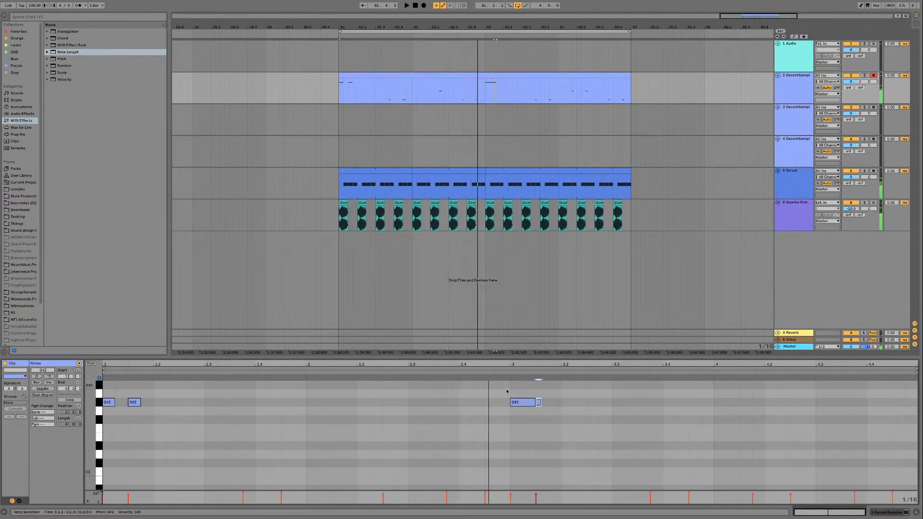
Step: On a 1/32 grid, draw four very short G#2 notes leading into bar 3 with rising velocities
right_click(501, 404)
click(554, 379)
drag(489, 404, 505, 403)
drag(492, 495, 505, 498)
click(494, 501)
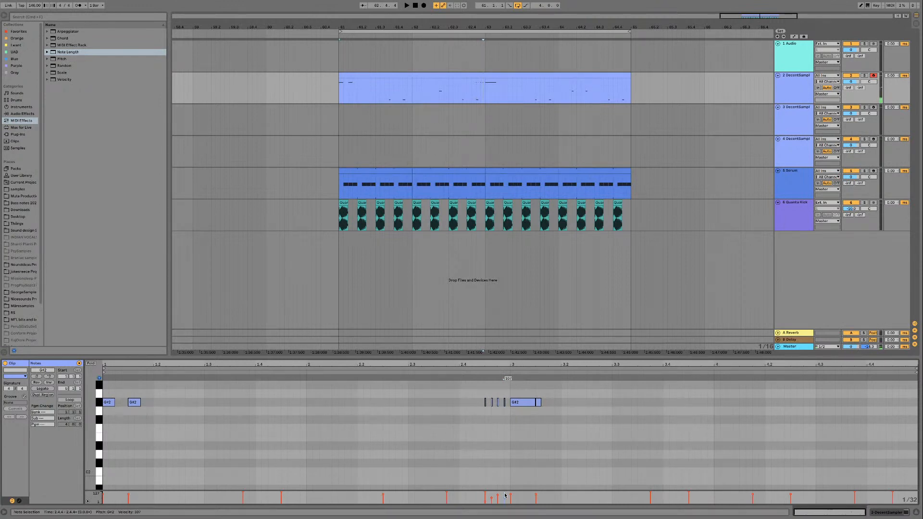
Step: Select the four short G#2 notes before bar 3 for a closer look and play the lead-in
click(472, 366)
drag(506, 395, 447, 416)
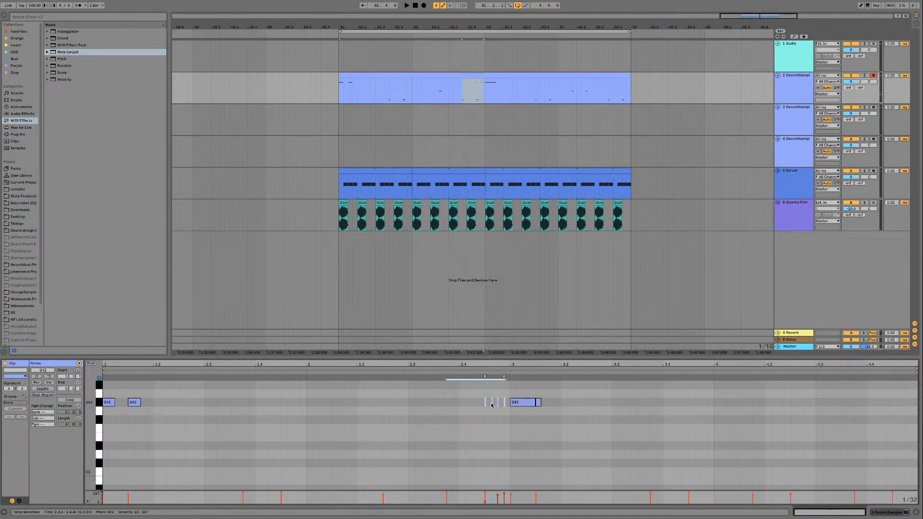
key(plus)
key(plus)
key(plus)
drag(516, 404, 513, 403)
click(497, 373)
key(space)
Step: Shorten the G#2 note at the start of bar 3 to 1/32 and lengthen the one at 3.1.3
click(600, 420)
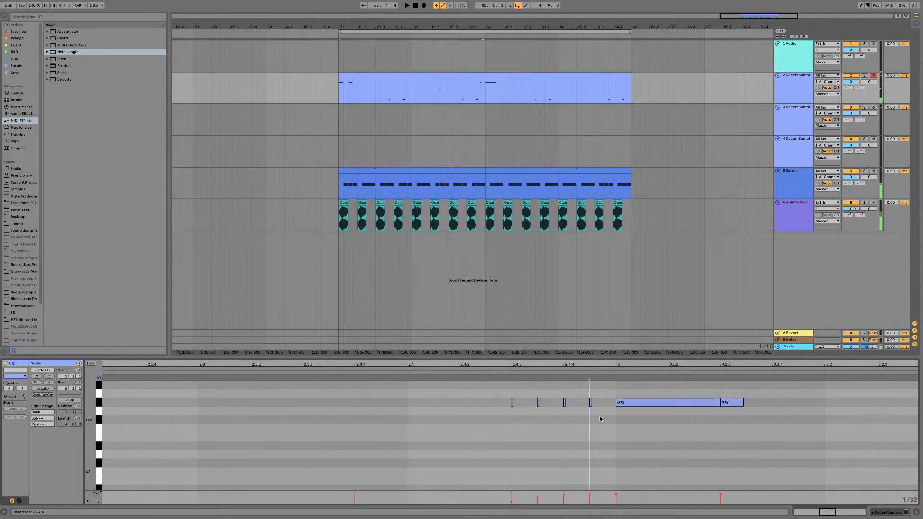
scroll(672, 413, right, 4)
drag(595, 403, 509, 405)
drag(619, 403, 724, 403)
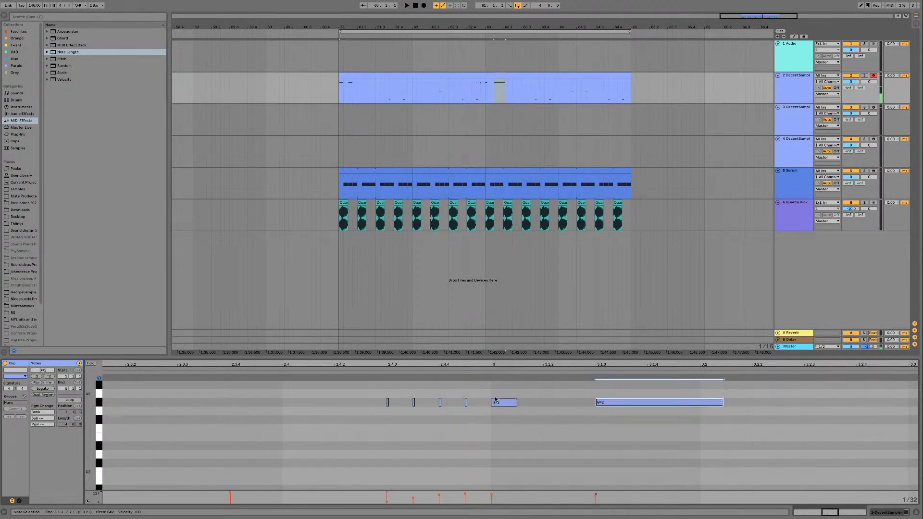
Step: Lengthen the G#2 note at the start of bar 3 to 3/32, shorten the one at 3.1.3 to 1/16, and play the loop
drag(516, 403, 569, 403)
click(367, 370)
click(372, 375)
drag(723, 403, 647, 402)
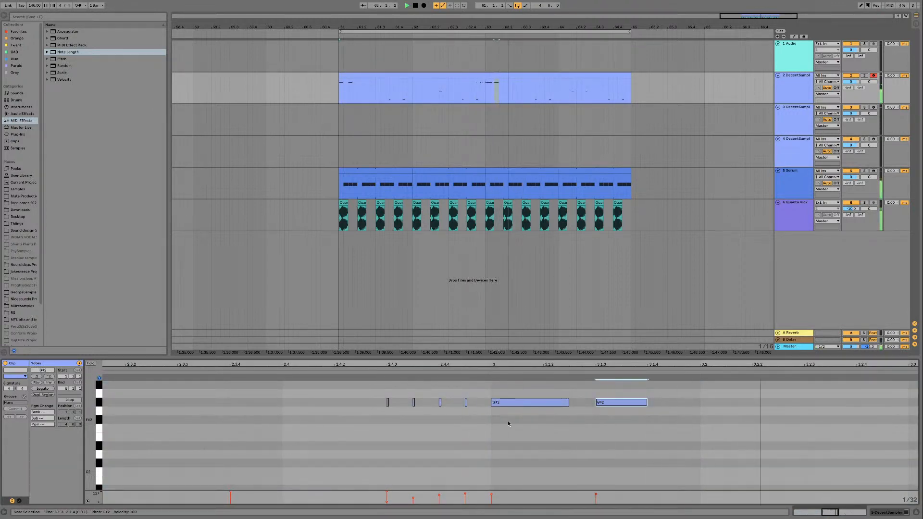
scroll(632, 413, down, 6)
key(space)
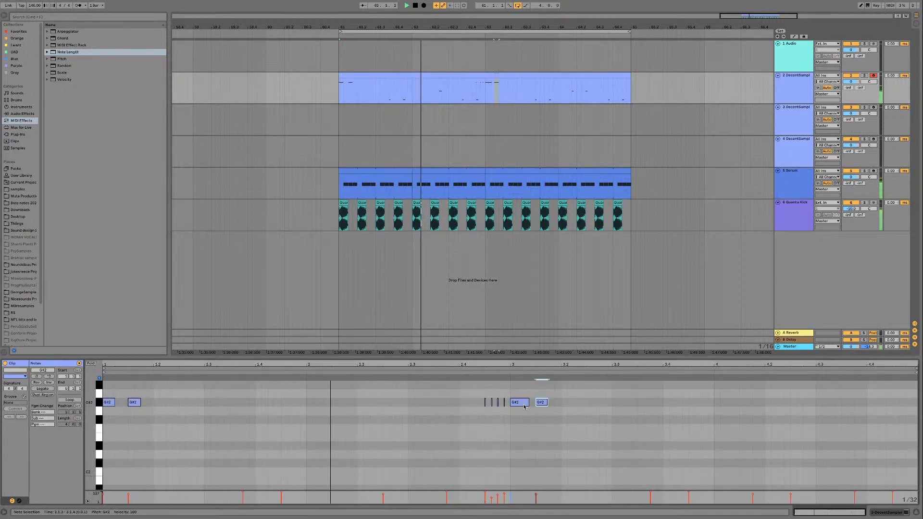
Step: Fold the note editor to the used pitches, delete the last low note at the end of bar 4, and play the loop
click(91, 363)
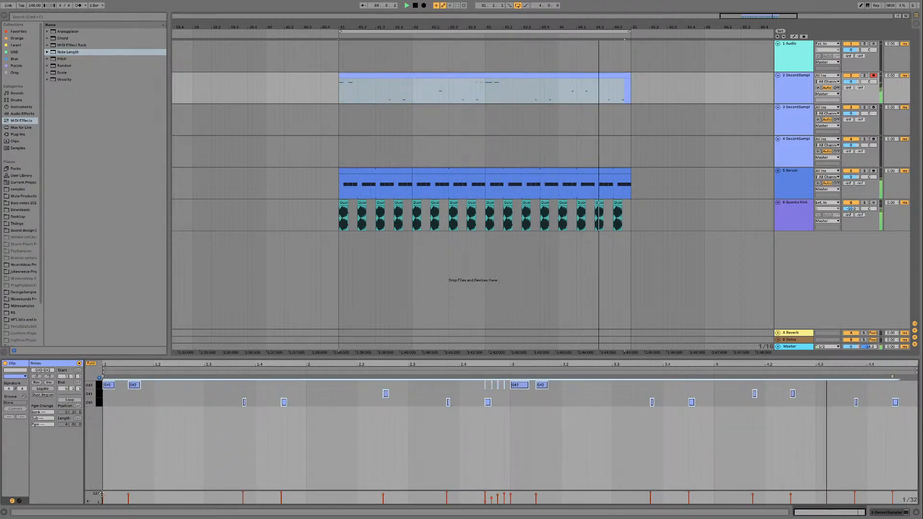
click(636, 425)
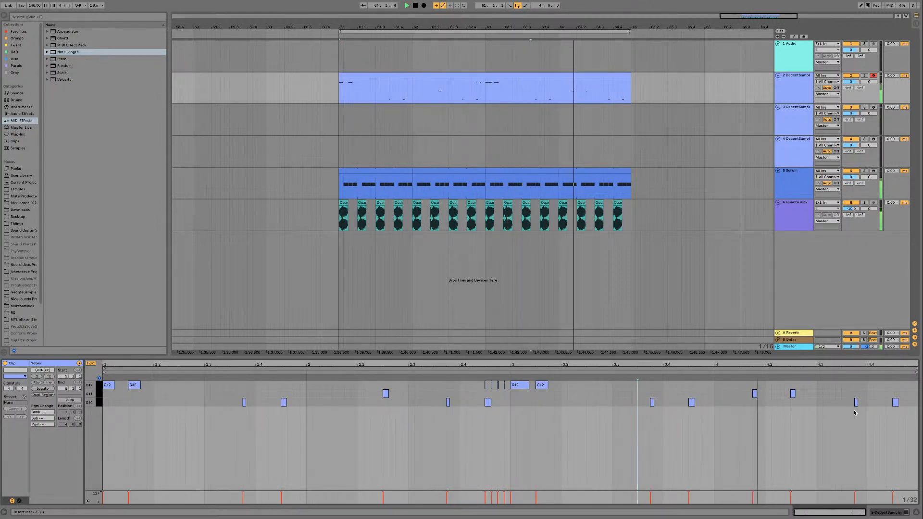
key(space)
drag(850, 405, 858, 407)
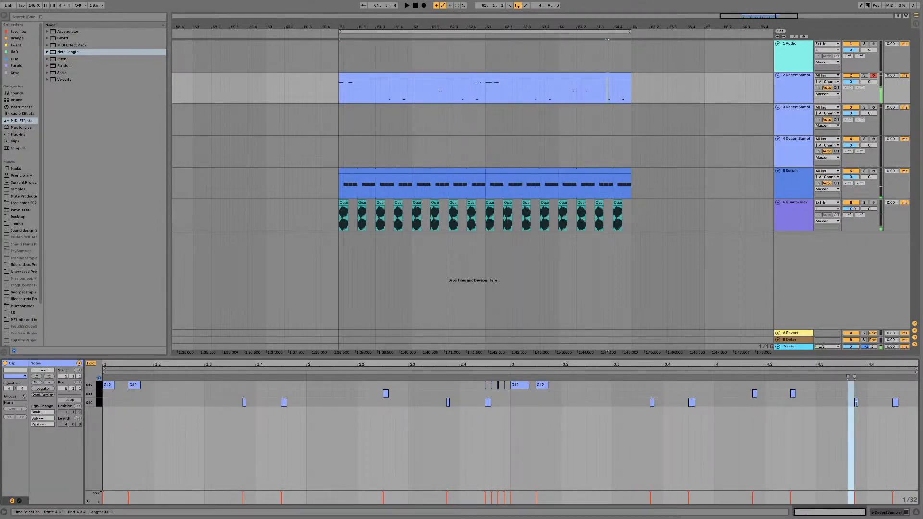
double_click(896, 402)
key(space)
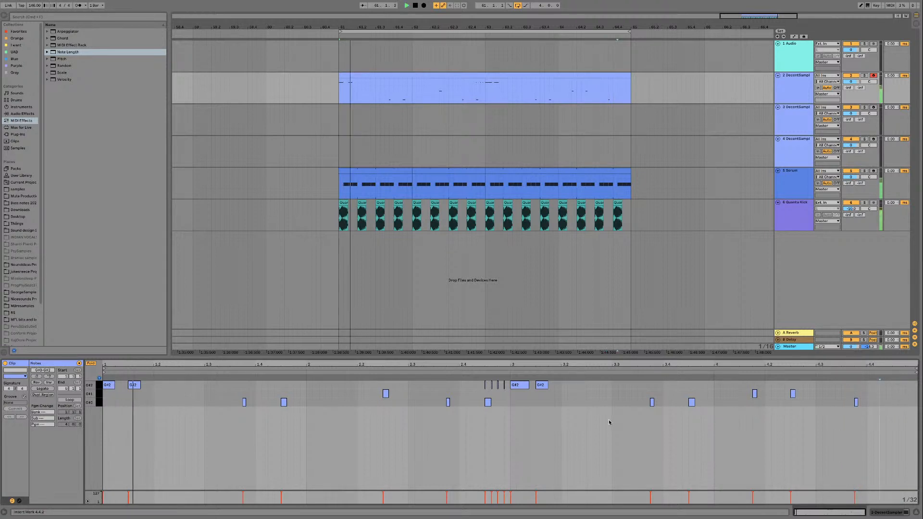
Step: Select all the G#2 notes and unfold the note editor to show every pitch
click(99, 386)
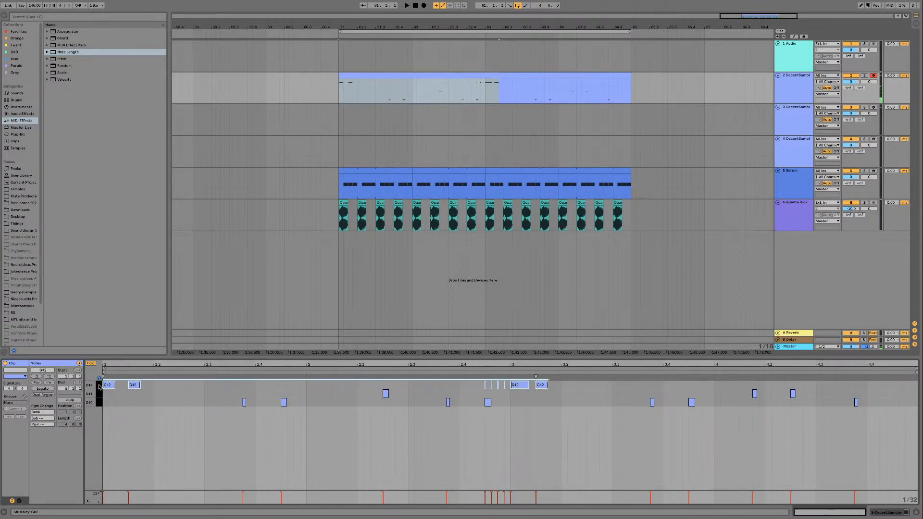
click(91, 364)
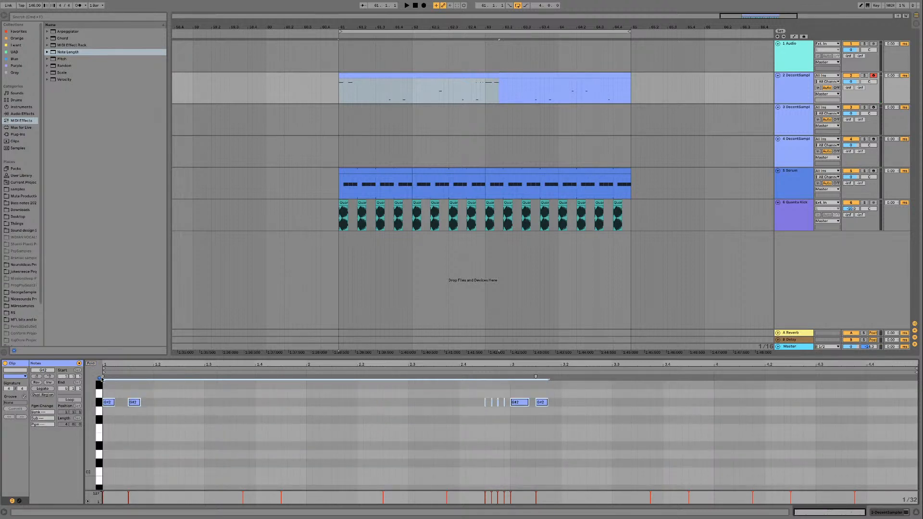
scroll(100, 396, up, 1)
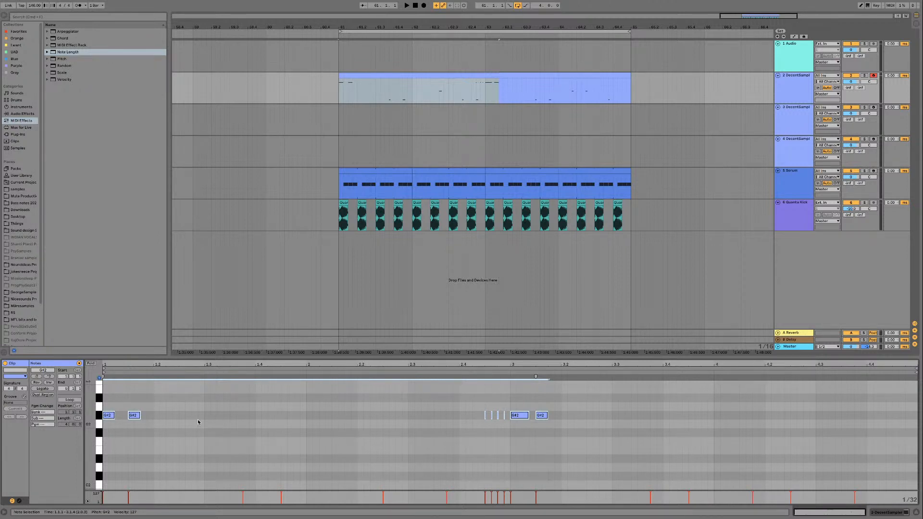
scroll(198, 421, up, 3)
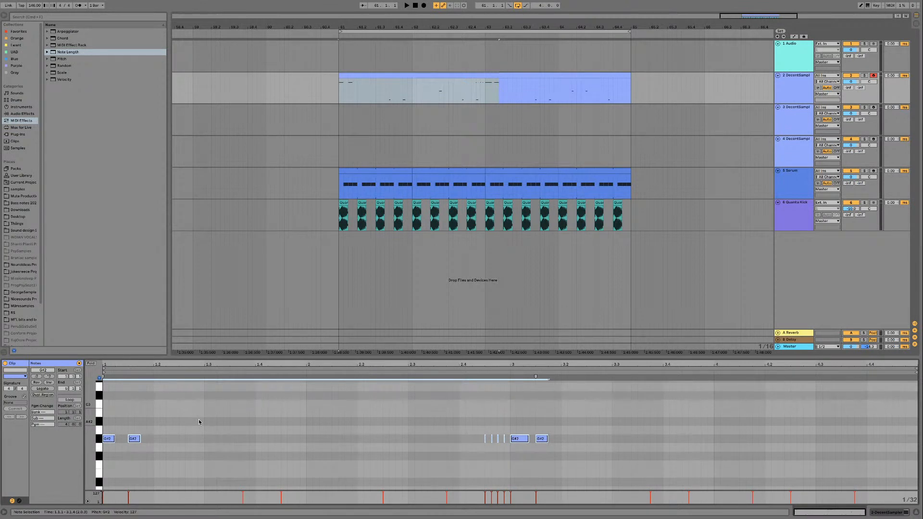
Step: Redraw the velocities of the four short G#2 notes before bar 3 as a rising ramp and play the lead-in
click(448, 427)
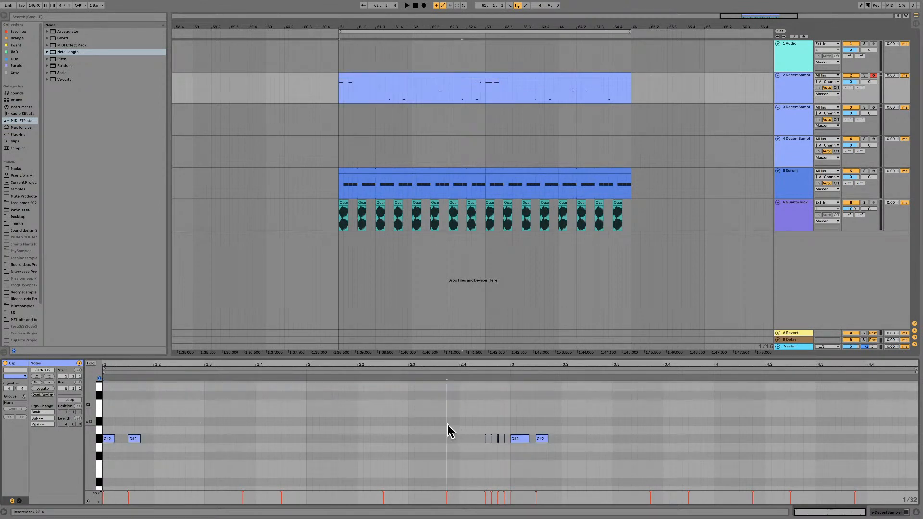
drag(481, 437, 509, 441)
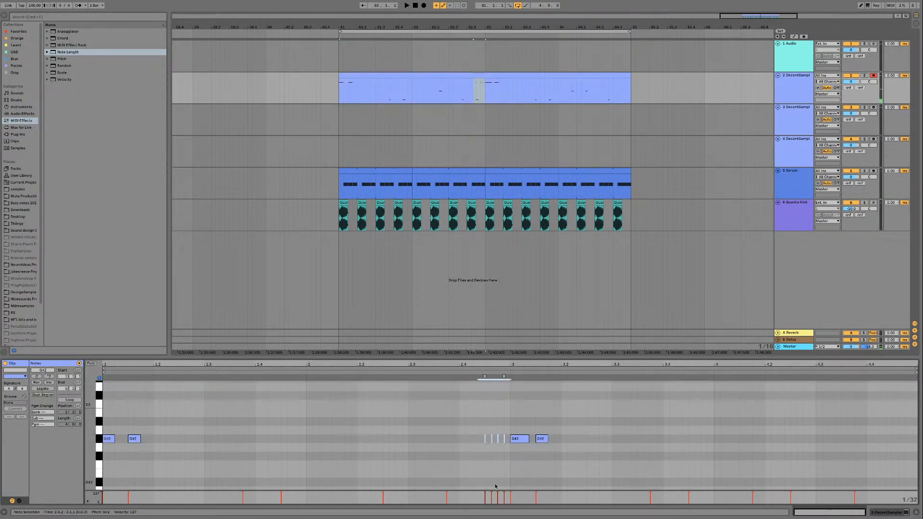
key(b)
click(485, 501)
drag(485, 489, 507, 491)
key(b)
key(space)
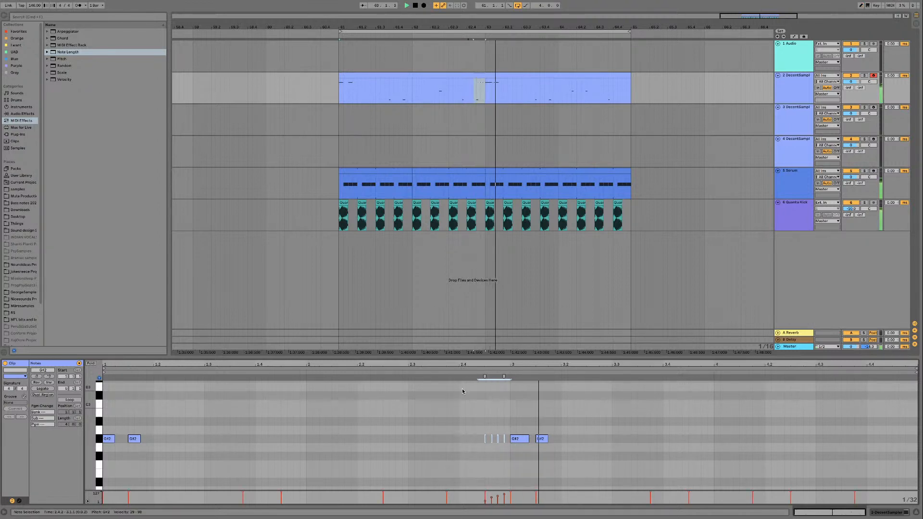
key(space)
click(468, 418)
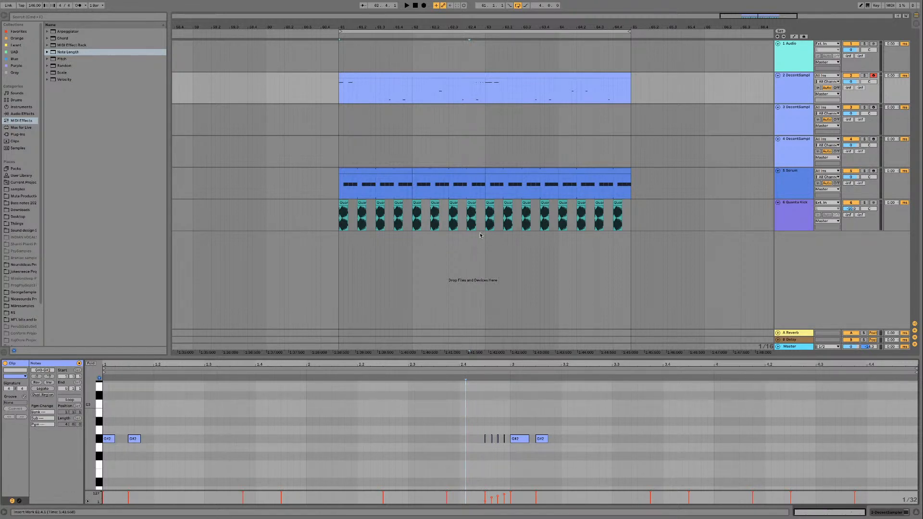
Step: Solo the Serum bass and kick tracks together and play them from the first bass clip
click(402, 169)
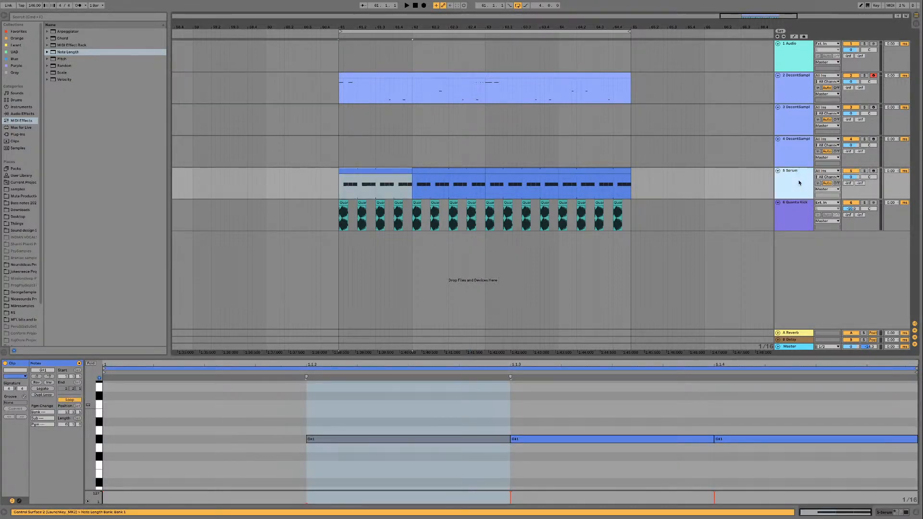
click(864, 171)
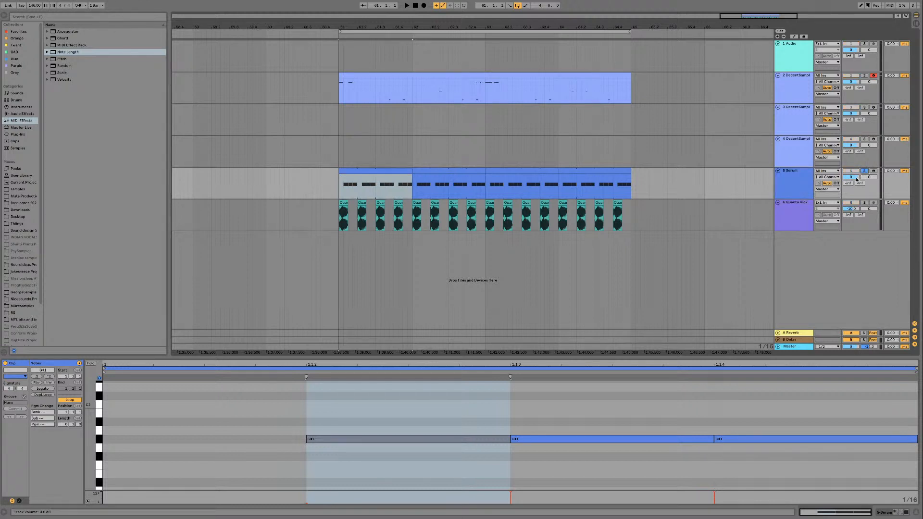
click(864, 203)
key(space)
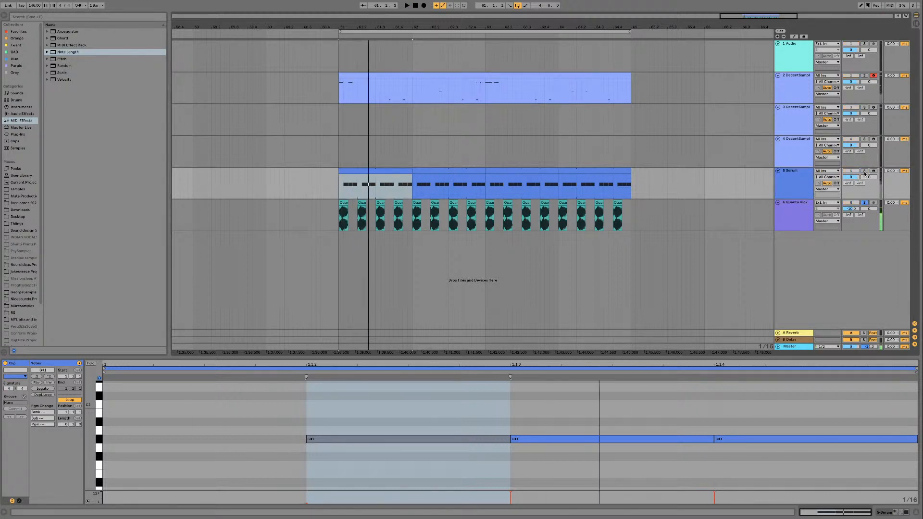
key(super+space)
click(770, 183)
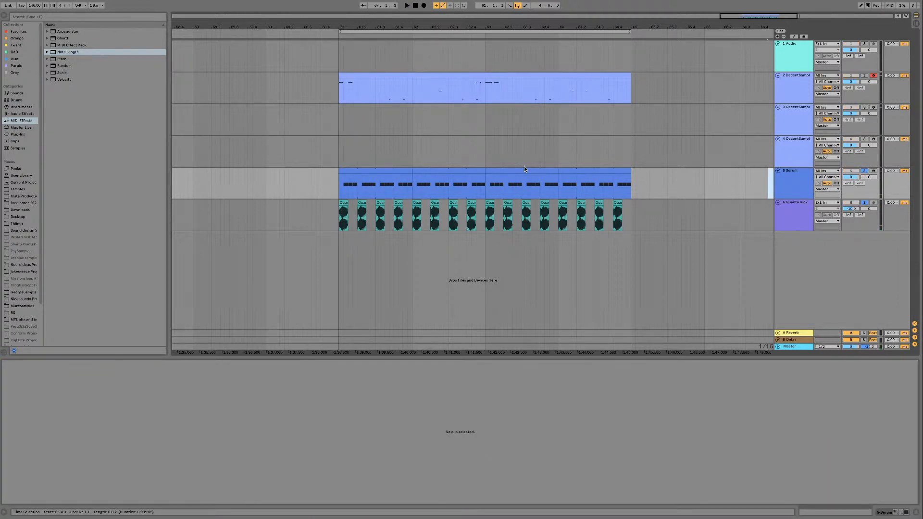
click(523, 170)
click(387, 170)
key(space)
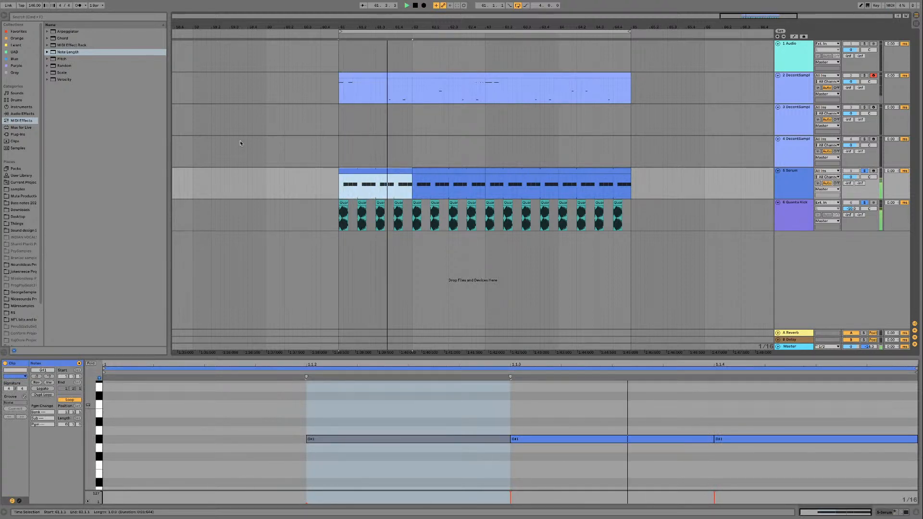
Step: Set the tempo to 130 BPM and play the soloed kick and bass with the Serum plugin window open
click(34, 6)
text(130)
key(Return)
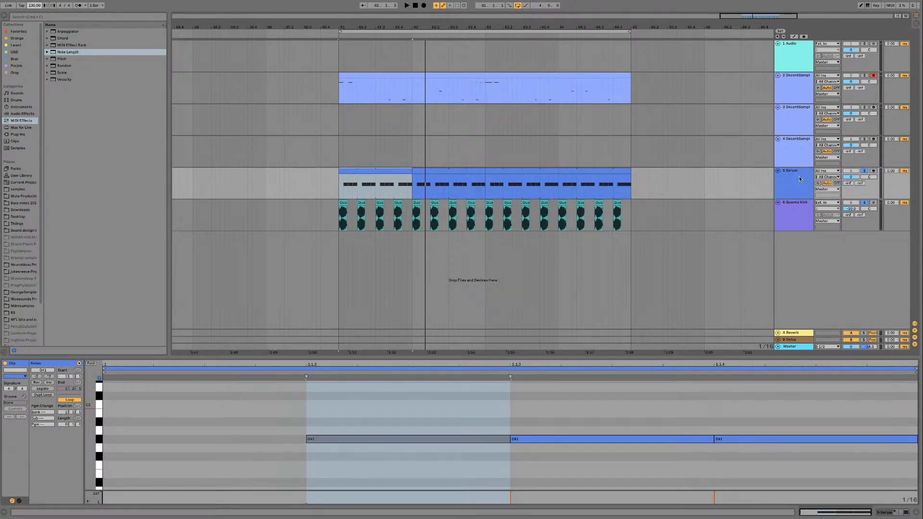
key(shift+Tab)
click(138, 440)
key(space)
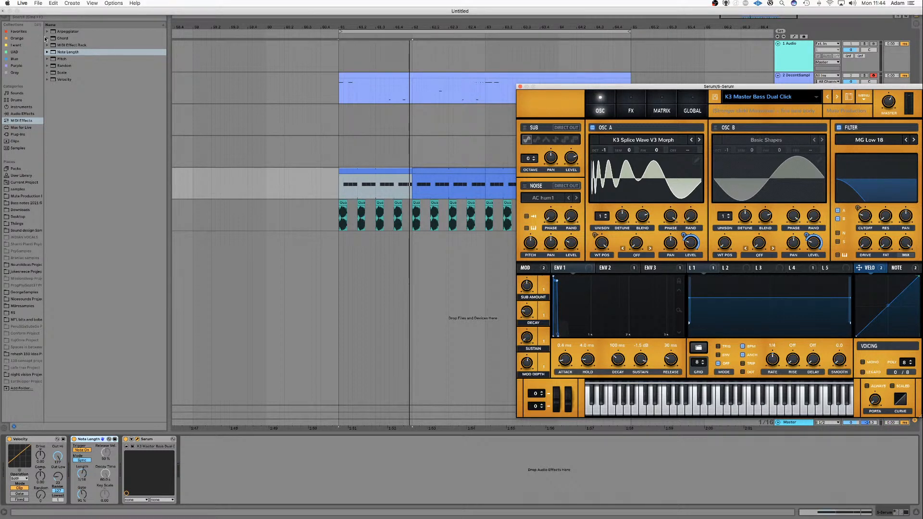
Step: Set the tempo back to 146 BPM and close the Serum plugin window
click(34, 6)
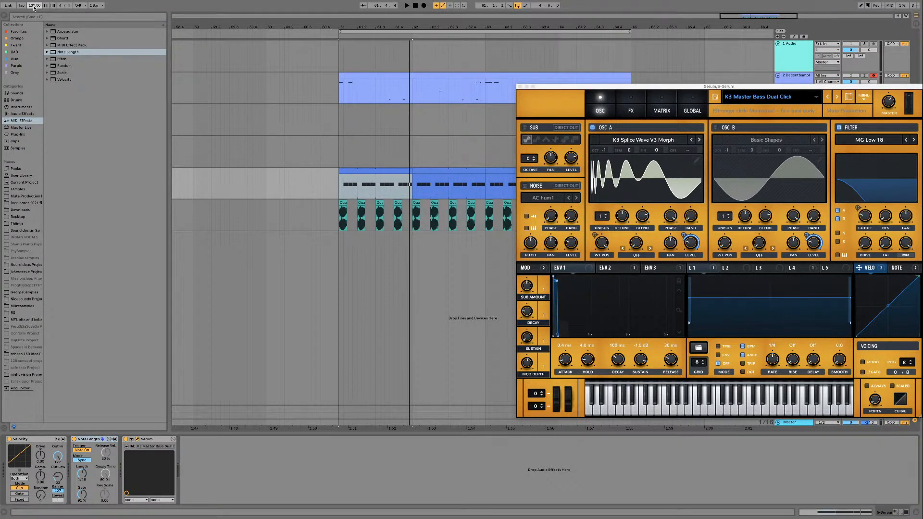
text(146)
key(Return)
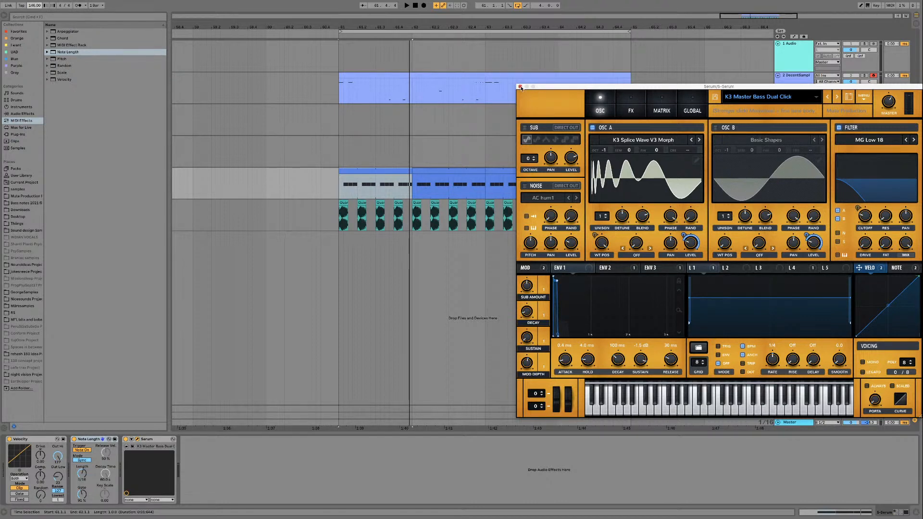
click(520, 87)
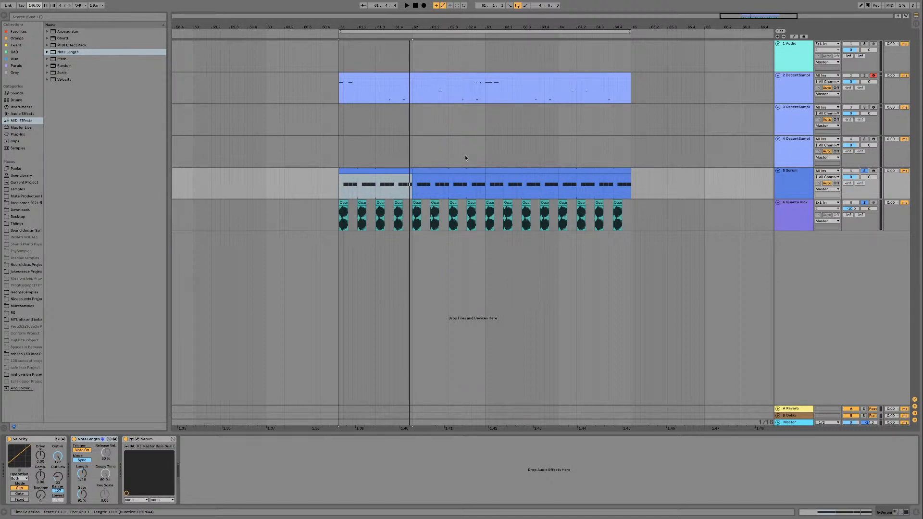
Step: Unsolo the Serum bass and kick tracks and open the first DecentSampler track's clip in the note editor
click(374, 171)
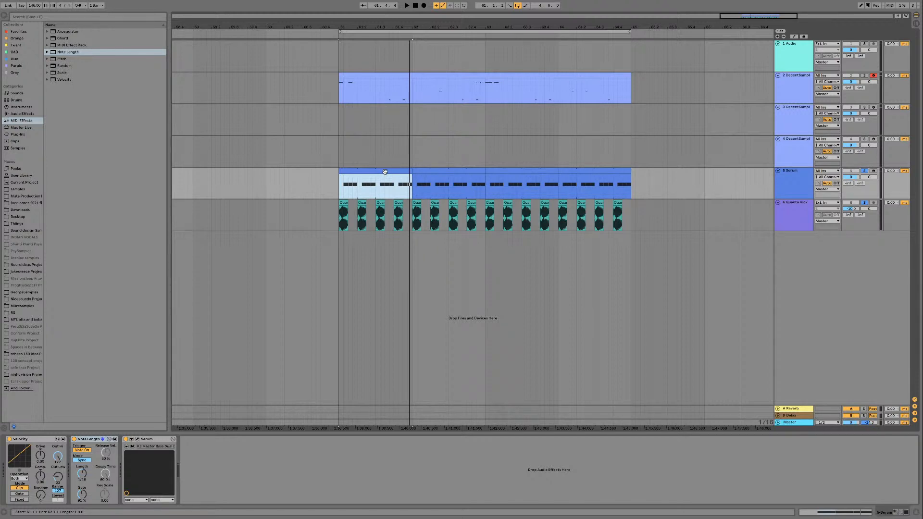
click(864, 171)
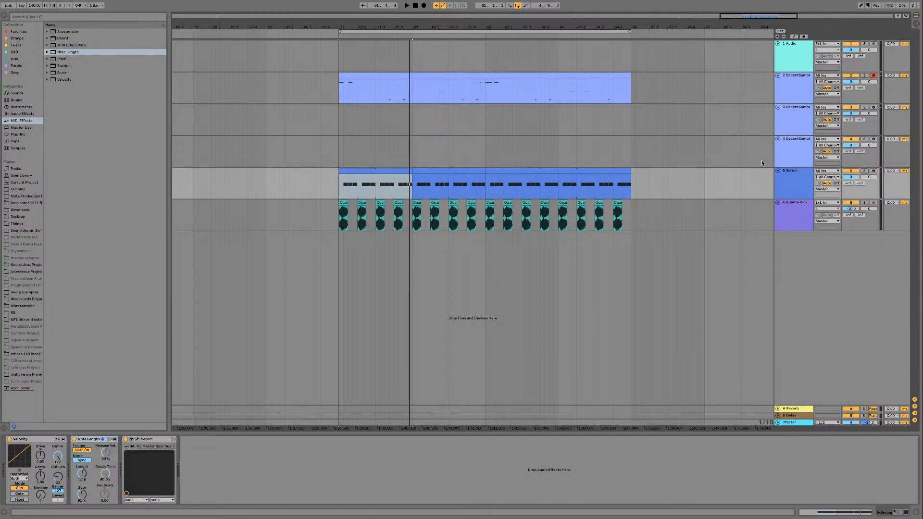
double_click(466, 98)
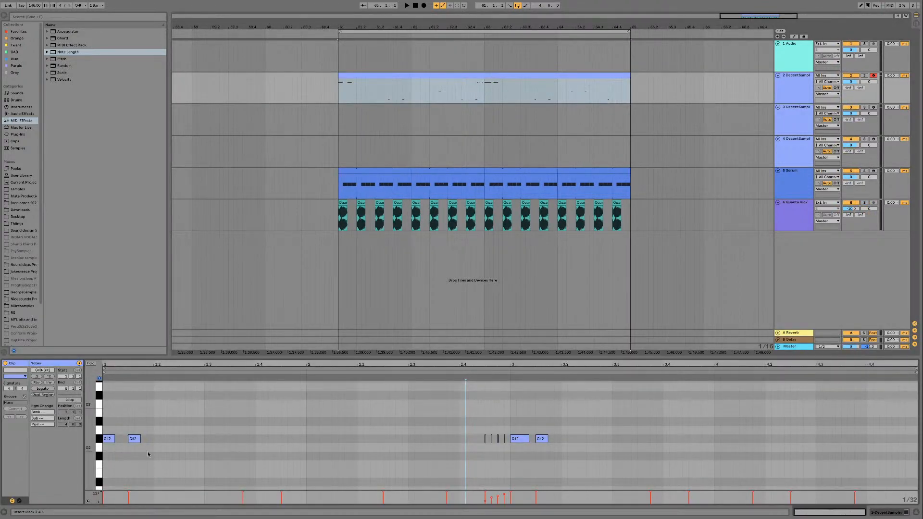
scroll(91, 421, up, 2)
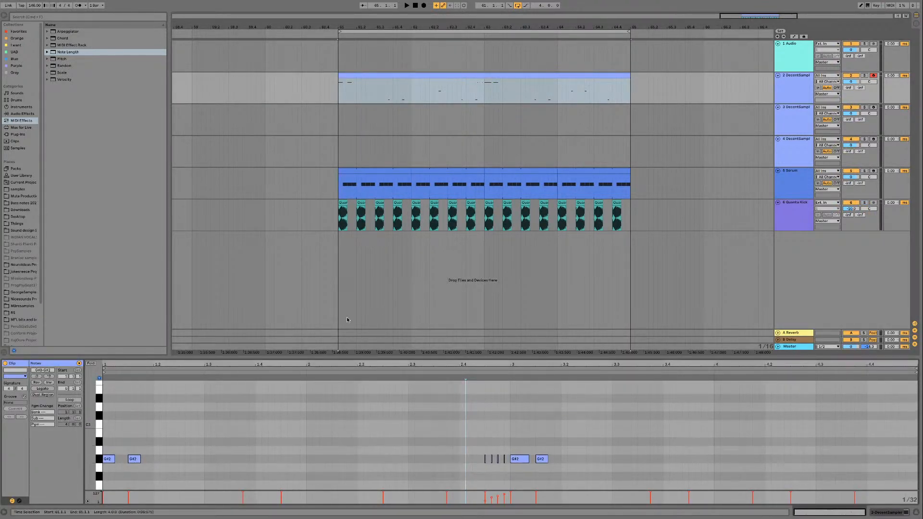
Step: Open The Grid Machine plugin window on the first DecentSampler track, review its reverb controls, and close it
key(shift+Tab)
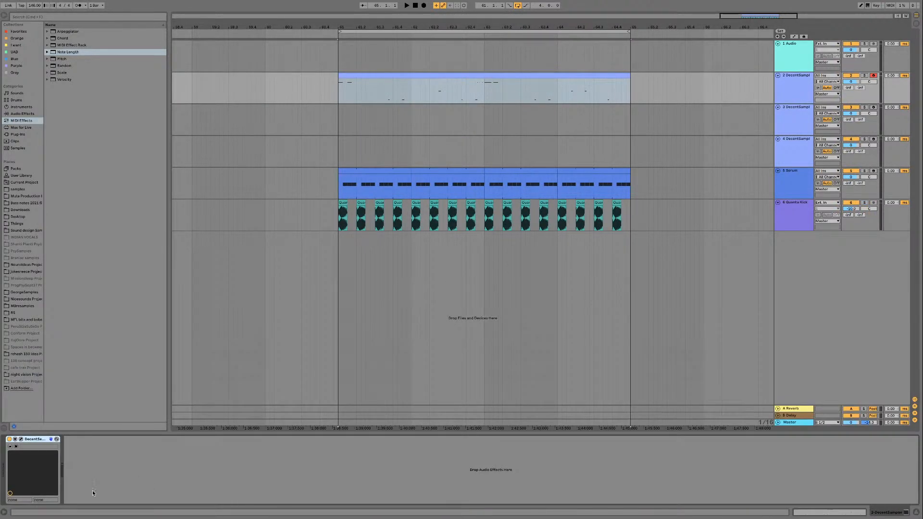
click(20, 439)
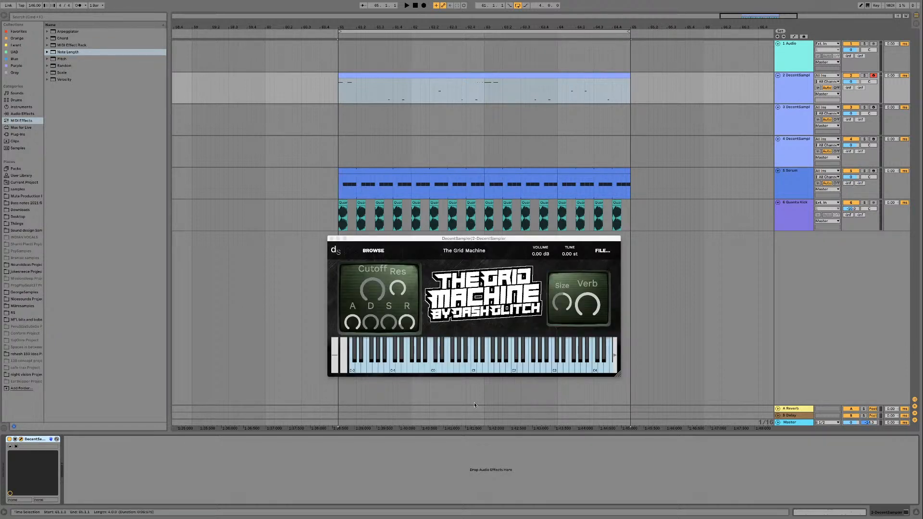
click(564, 317)
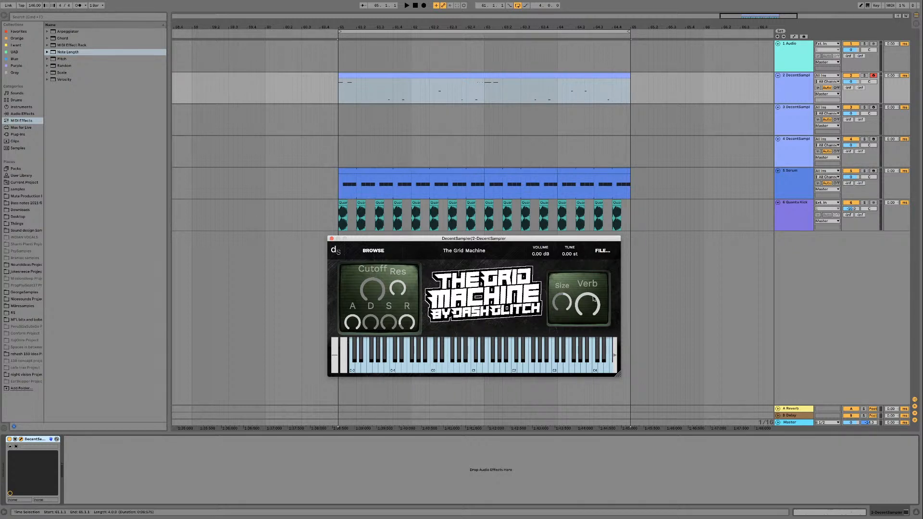
click(332, 239)
Step: Reopen the DecentSampler clip and examine its note range across the upper and lower octaves while the loop plays
double_click(544, 83)
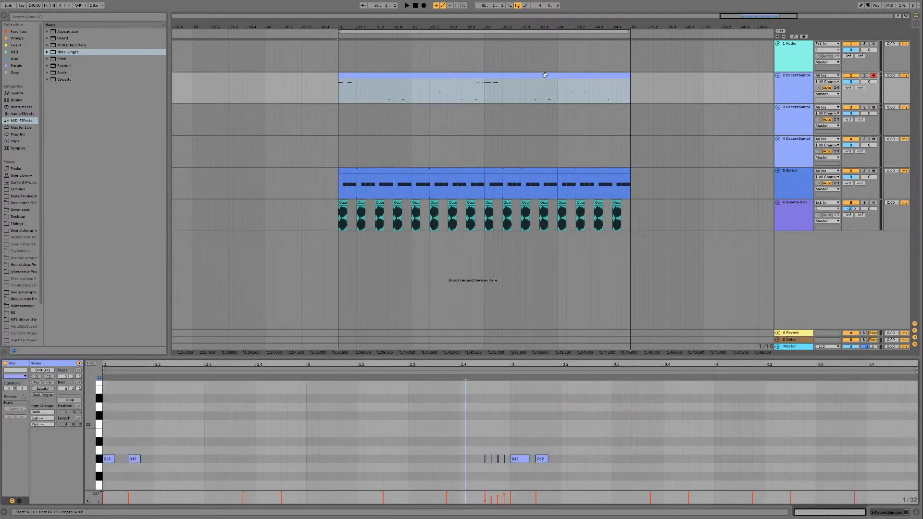
scroll(150, 418, up, 2)
scroll(149, 423, up, 1)
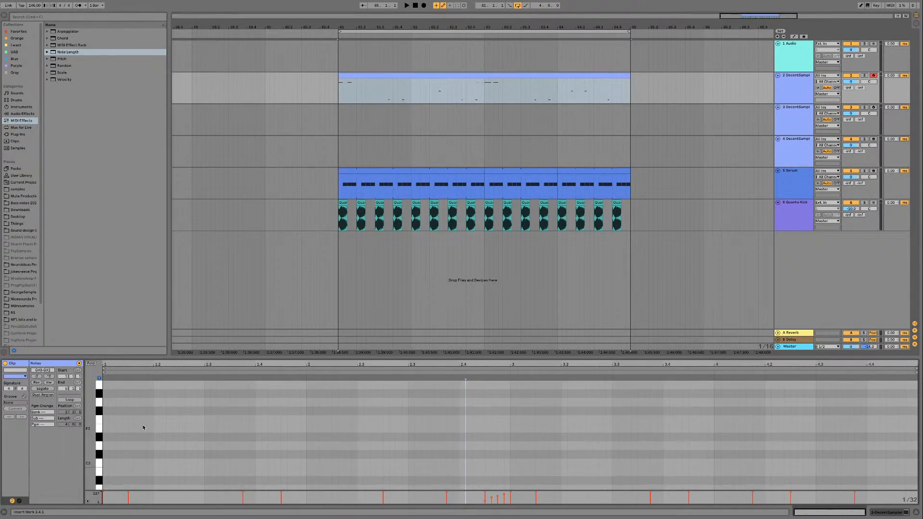
key(space)
scroll(106, 416, up, 2)
scroll(106, 417, up, 1)
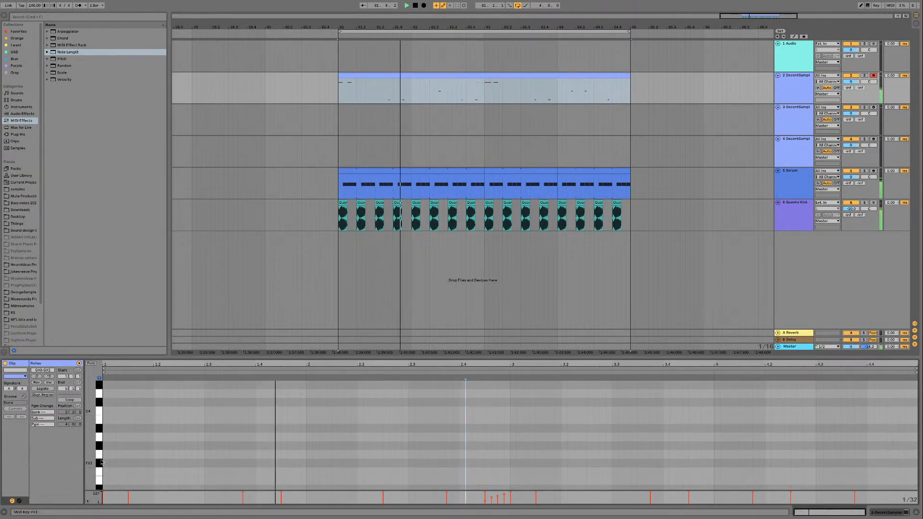
scroll(373, 437, down, 10)
scroll(372, 440, down, 4)
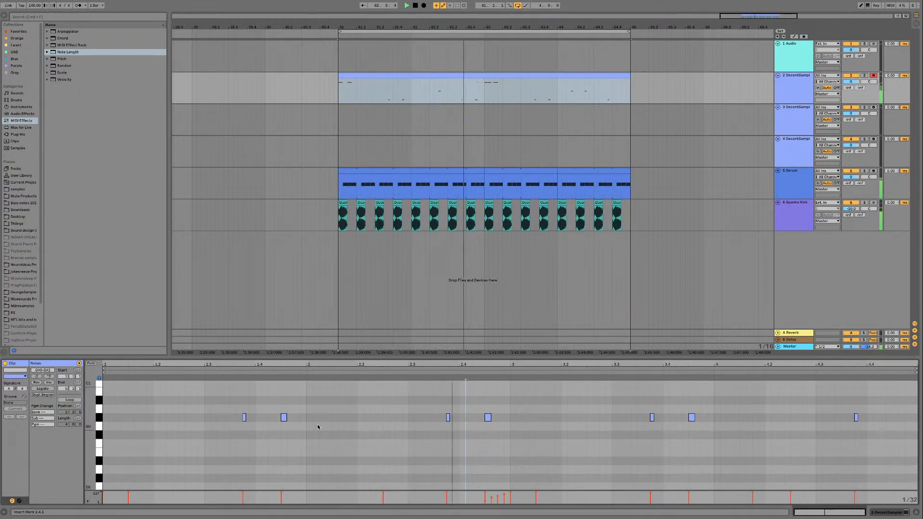
Step: Deactivate the two pairs of G#0 notes in bars 1 and 3 of the first DecentSampler clip, and replay the loop
key(space)
drag(309, 421, 202, 433)
drag(599, 398, 722, 424)
key(space)
scroll(302, 407, up, 3)
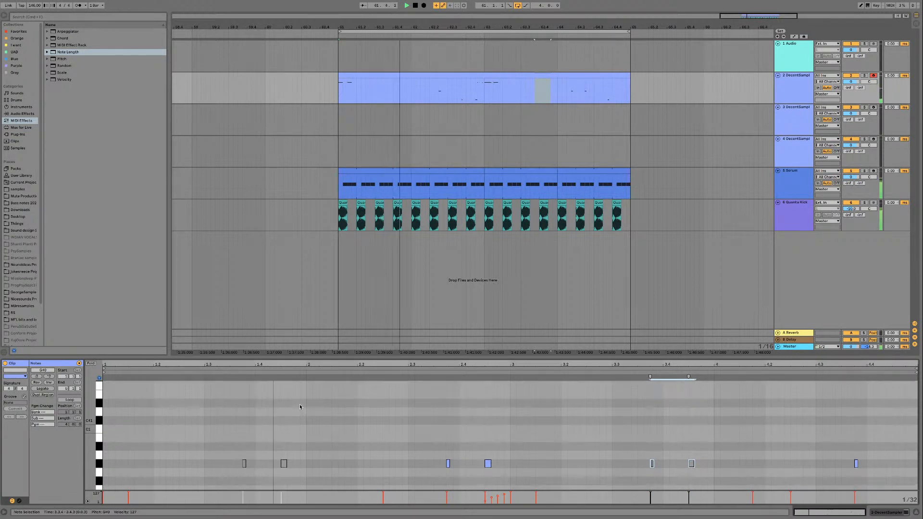
Step: Audition the stab sounds on the piano roll keys around G#3 and up to C#4
scroll(300, 408, up, 3)
scroll(300, 407, up, 7)
scroll(300, 408, up, 3)
scroll(298, 407, up, 12)
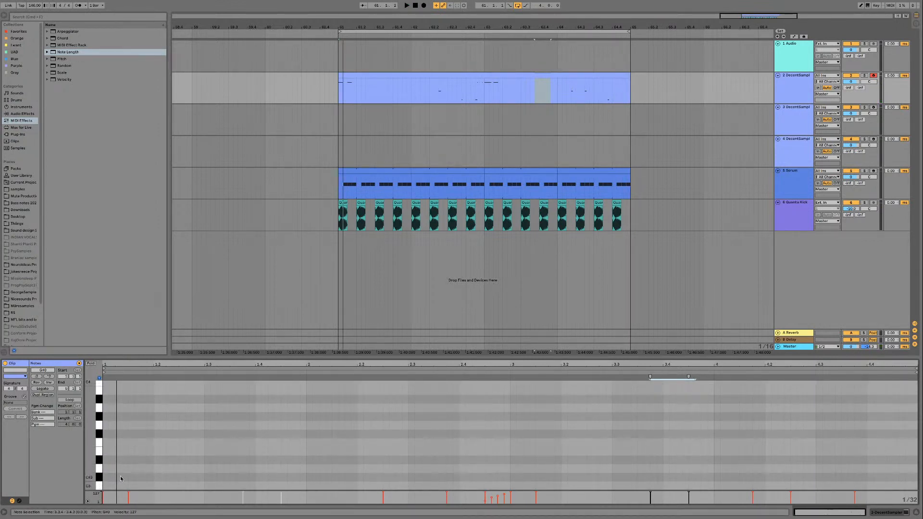
drag(100, 477, 101, 417)
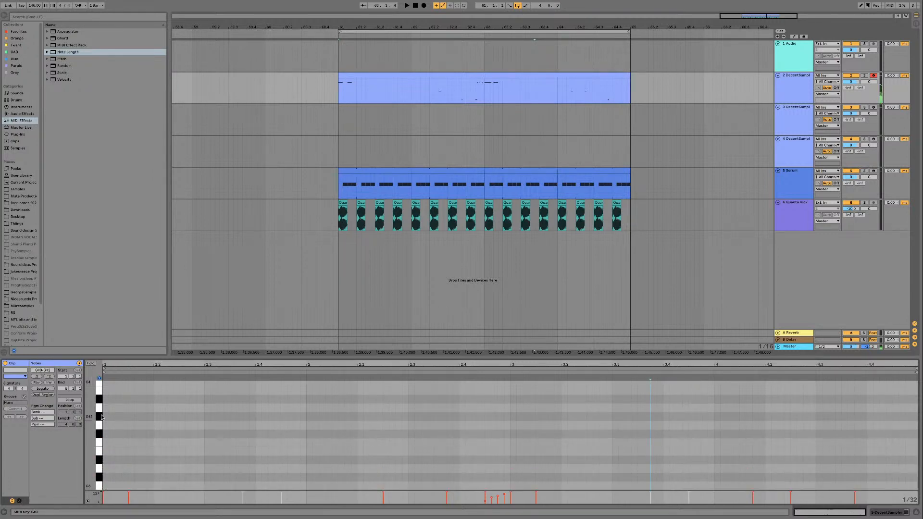
click(100, 416)
click(99, 415)
click(100, 385)
click(99, 399)
click(100, 418)
click(100, 419)
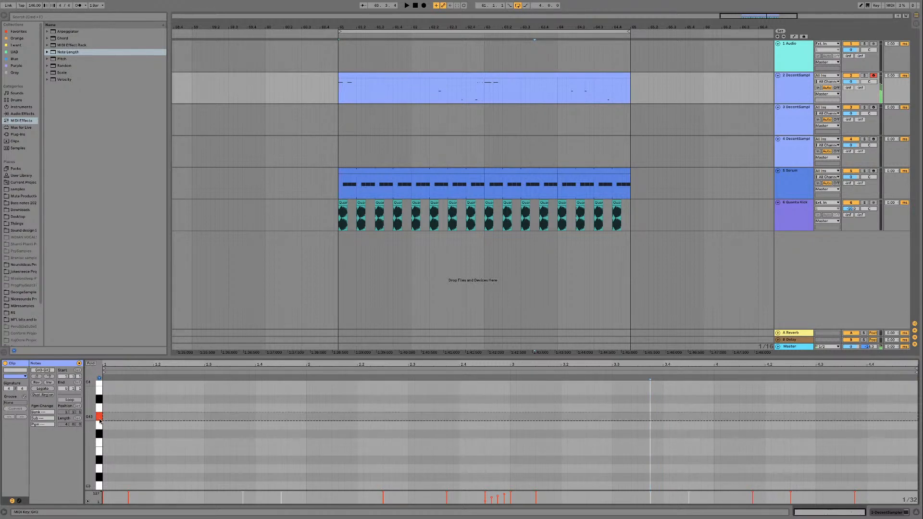
click(100, 420)
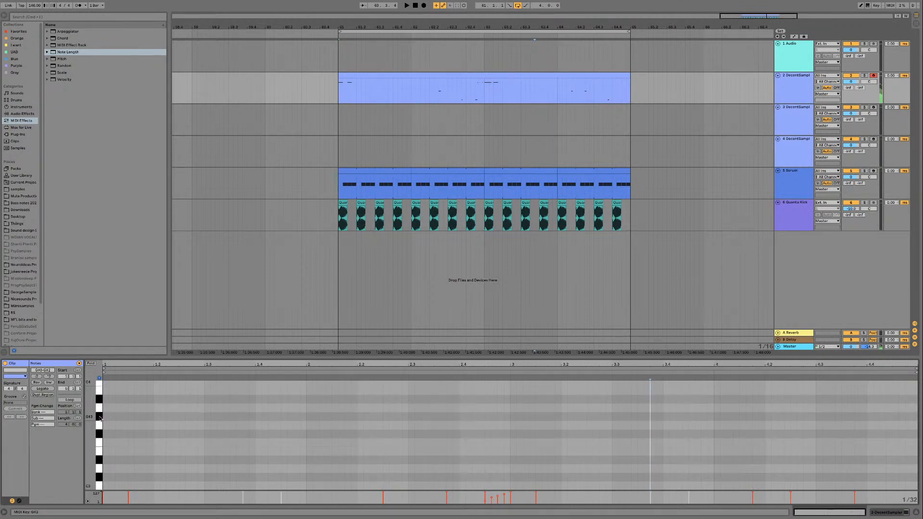
click(100, 419)
click(100, 422)
scroll(100, 424, up, 3)
click(99, 429)
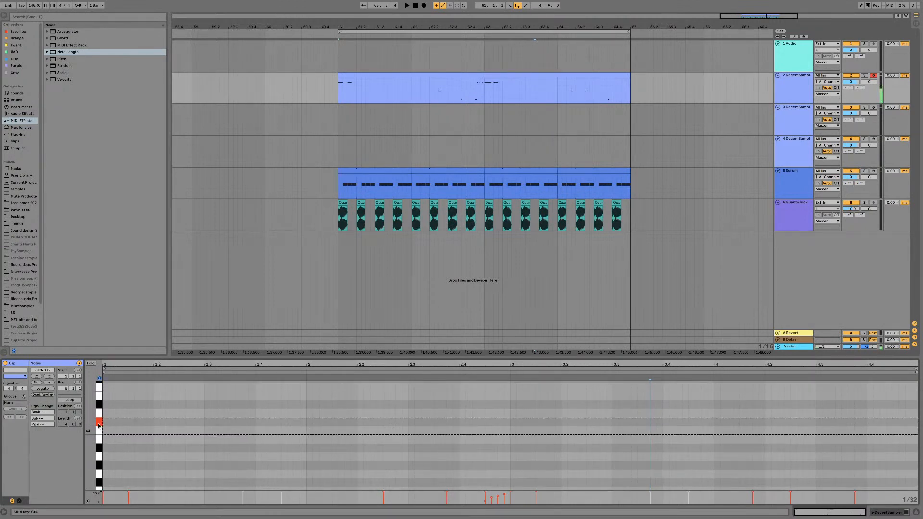
Step: Audition the G#4 sound on its own and against the playing kick and bass loop
scroll(100, 416, up, 2)
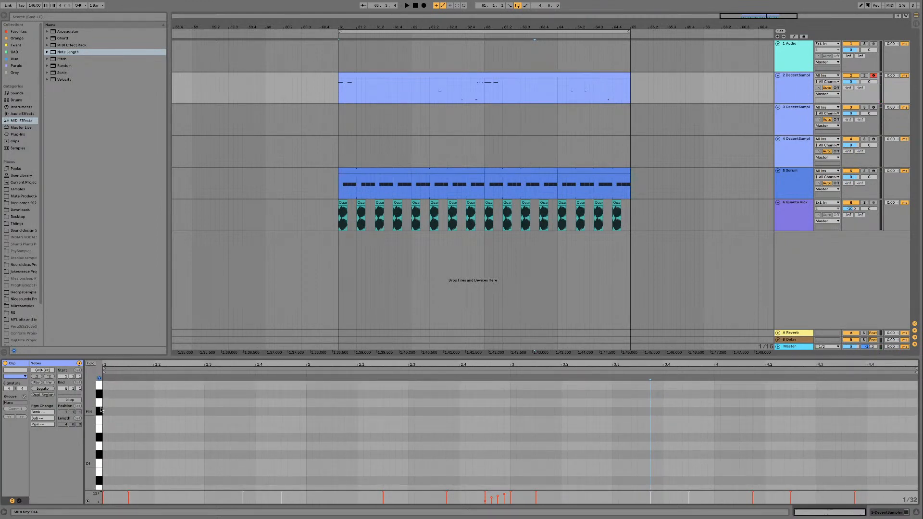
scroll(100, 416, up, 2)
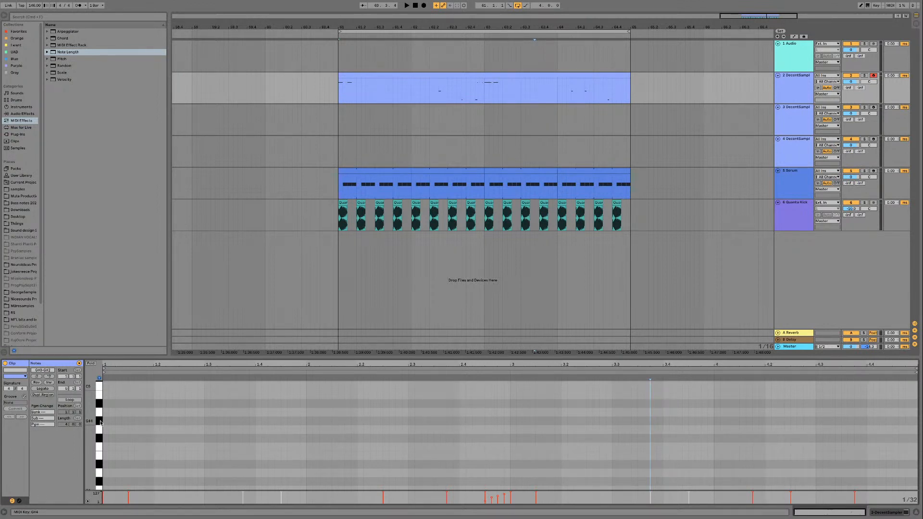
click(100, 423)
click(100, 423)
click(100, 424)
scroll(100, 423, up, 1)
click(100, 426)
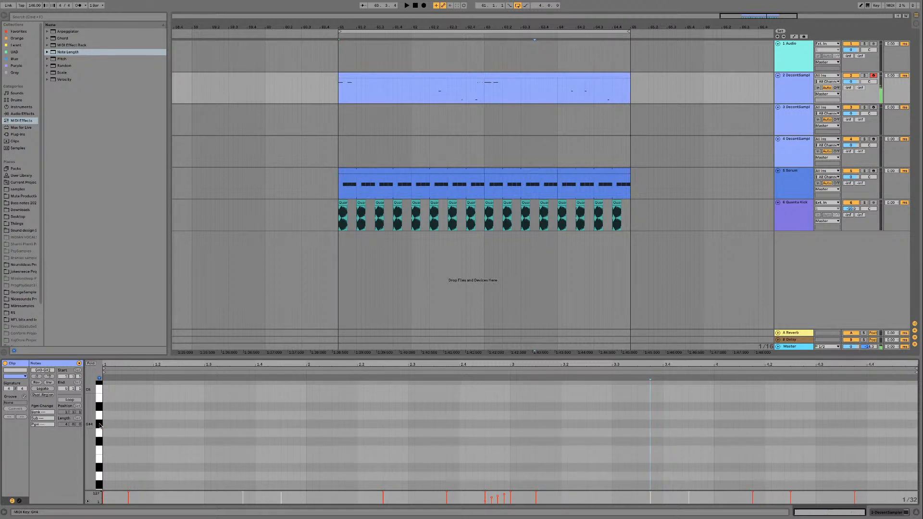
key(space)
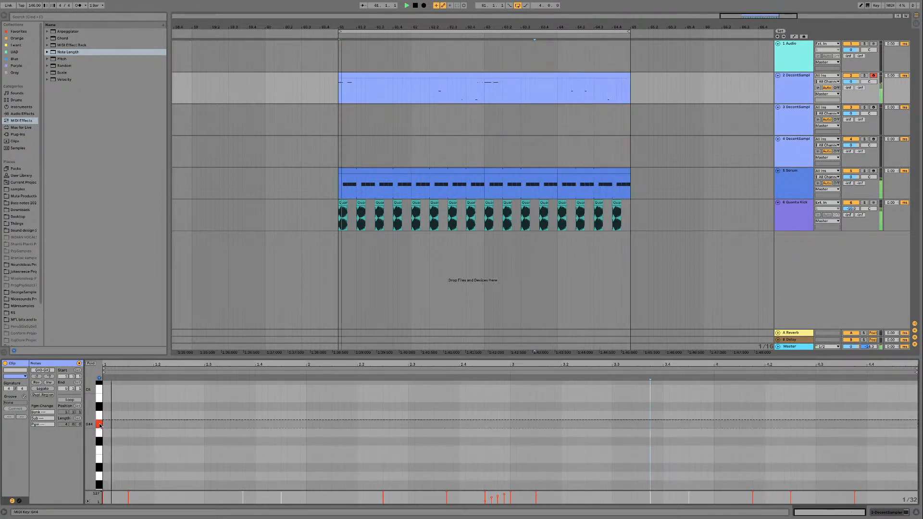
click(100, 425)
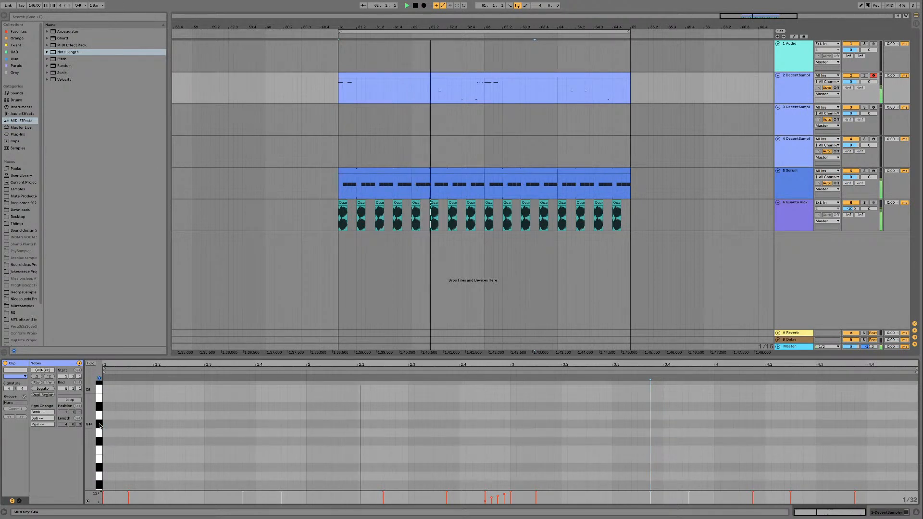
click(100, 425)
Step: Audition the keys an octave higher, focusing on the G#5 sound, and replay the loop
scroll(100, 425, up, 1)
scroll(100, 423, up, 10)
click(99, 408)
click(99, 416)
click(100, 417)
click(100, 417)
click(100, 416)
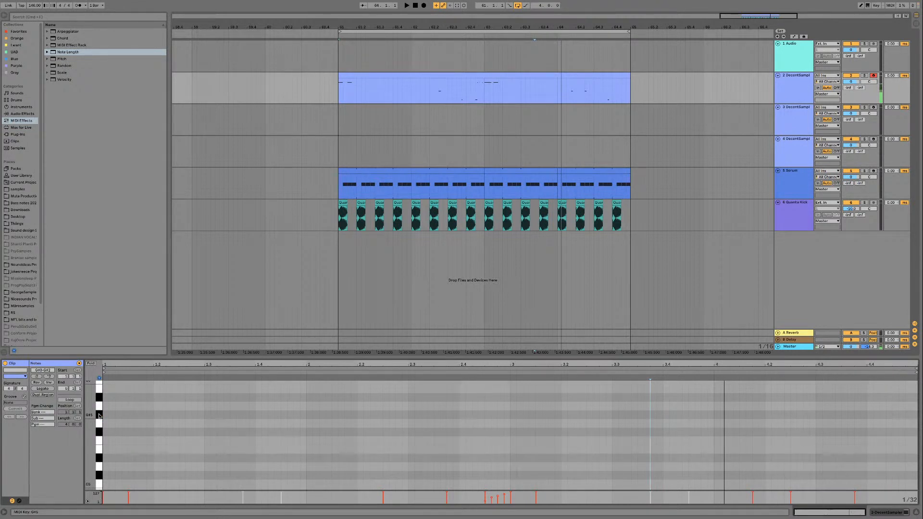
key(space)
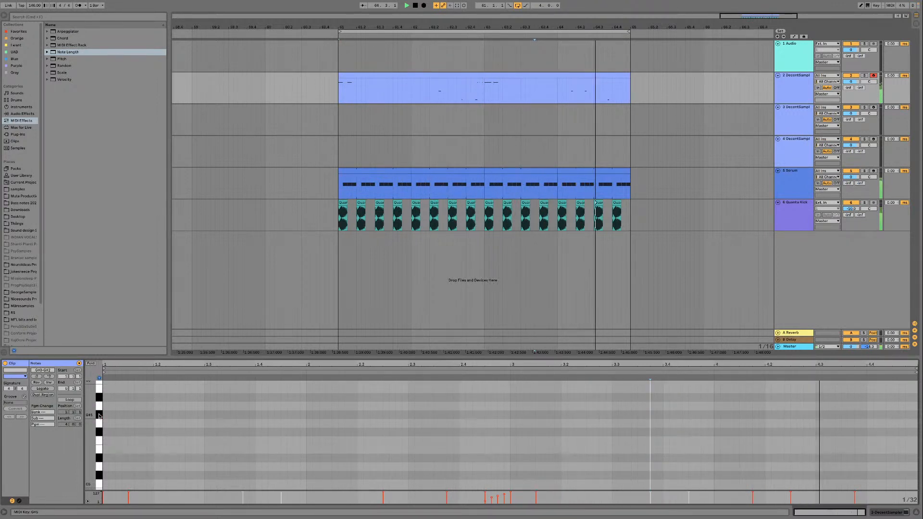
Step: Set the note grid to 1/16 and add G#5 notes at 1.2.3, 1.4.4, 3.2.3 and 3.4.4
right_click(169, 417)
click(217, 392)
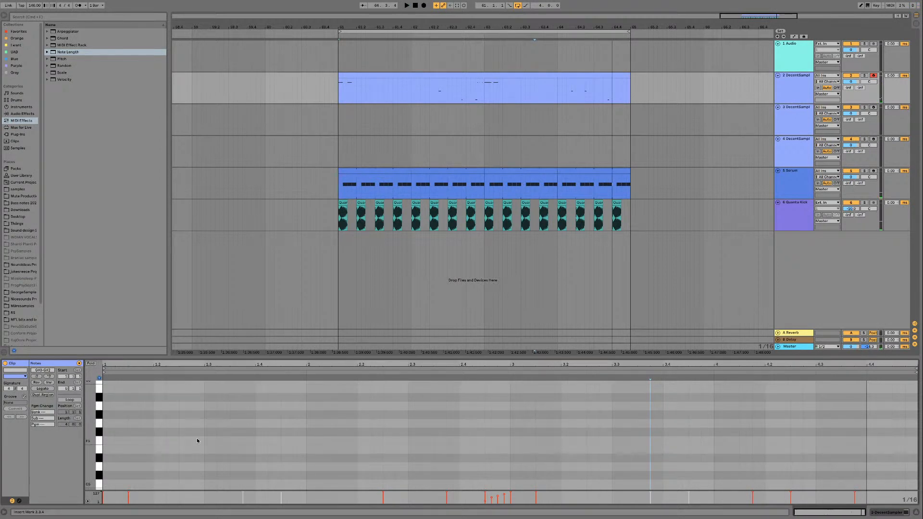
scroll(195, 434, down, 5)
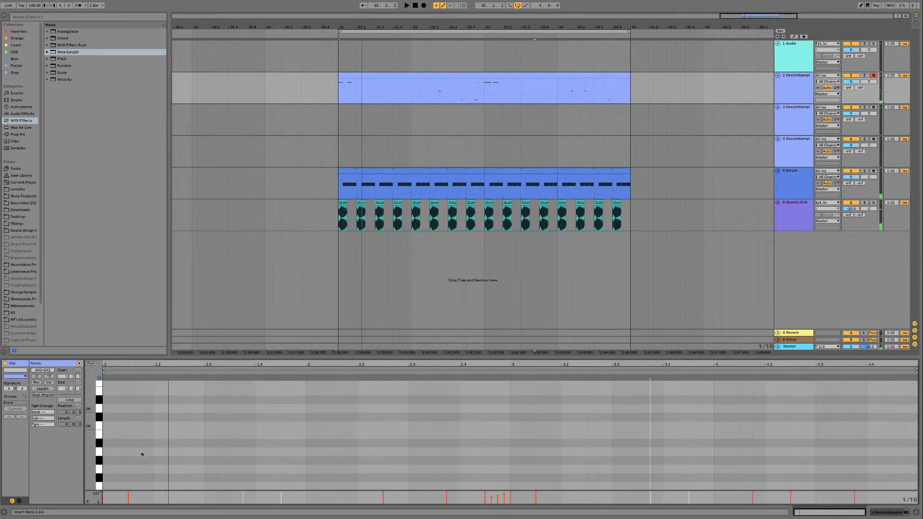
scroll(99, 393, up, 3)
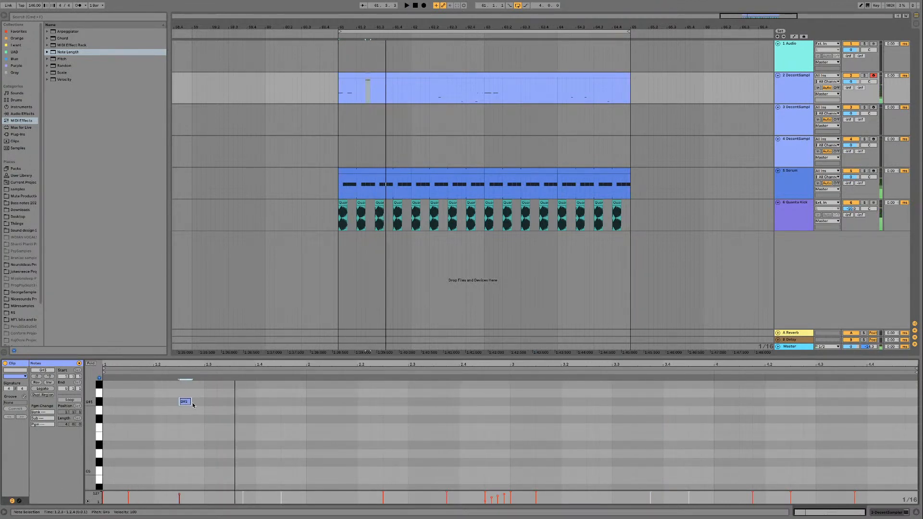
double_click(286, 402)
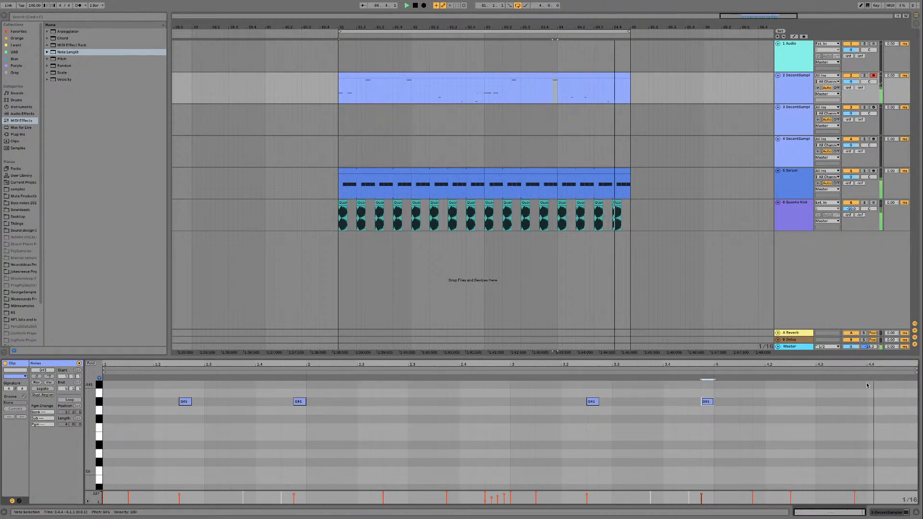
Step: Add two consecutive sixteenth G#5 notes at 4.4.3 and 4.4.4, and play from bar 3
click(898, 405)
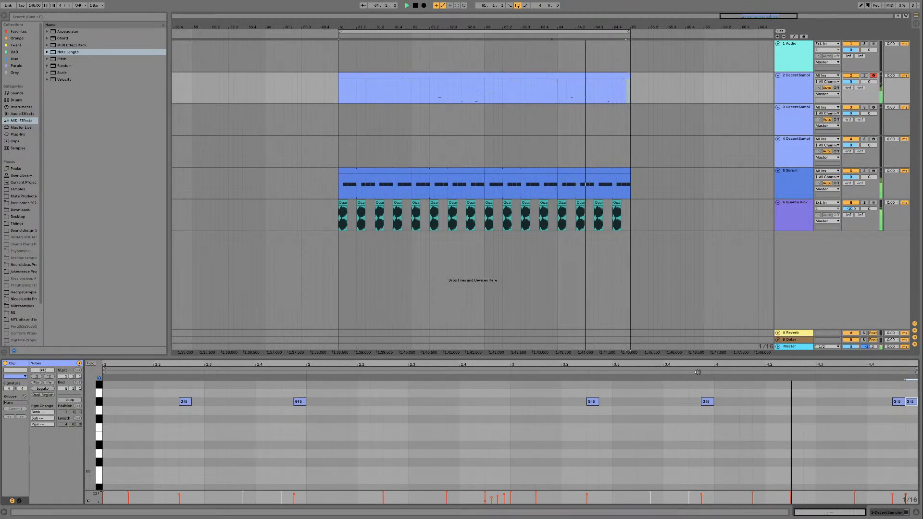
click(897, 402)
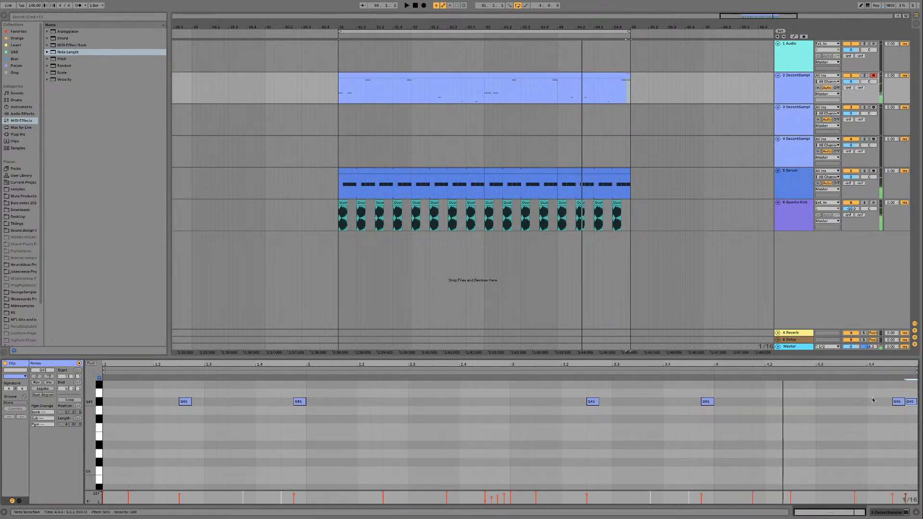
click(515, 403)
key(space)
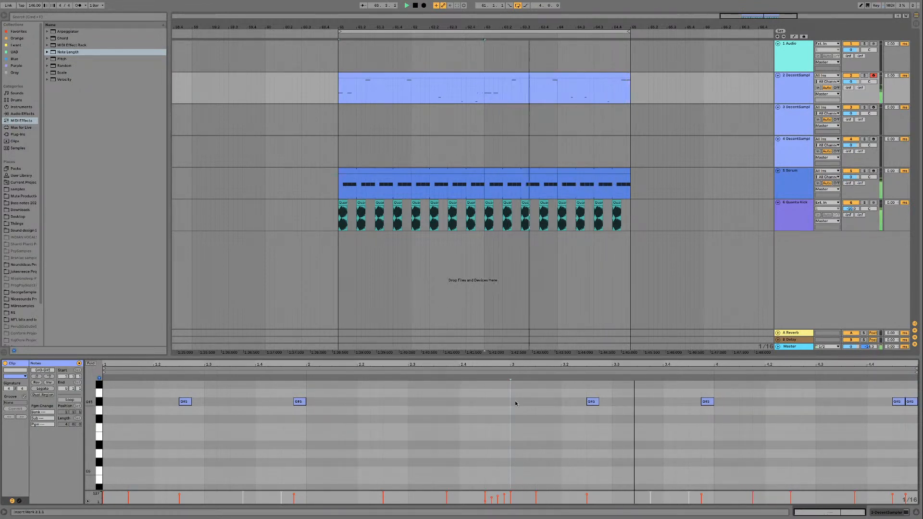
Step: Replace the two closing G#5 sixteenths with one note spanning 4.4.3 to the clip's end, and replay the loop
key(space)
key(space)
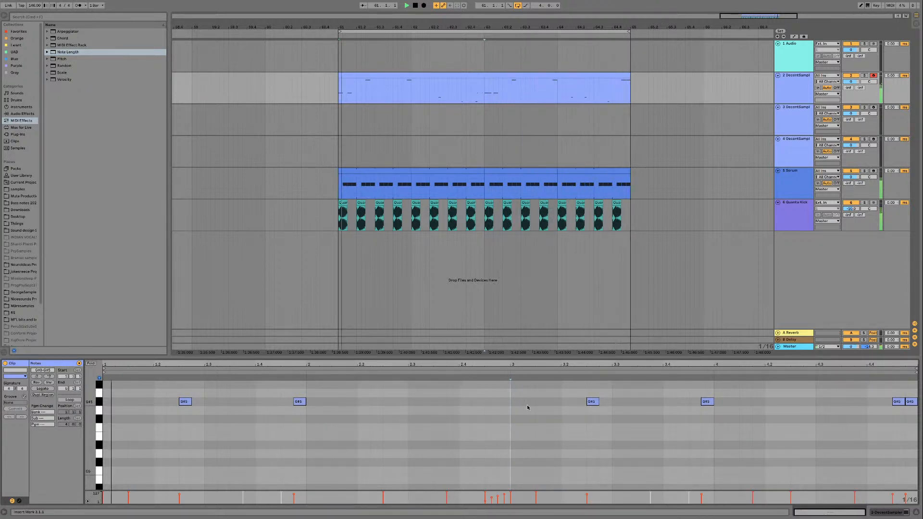
click(911, 402)
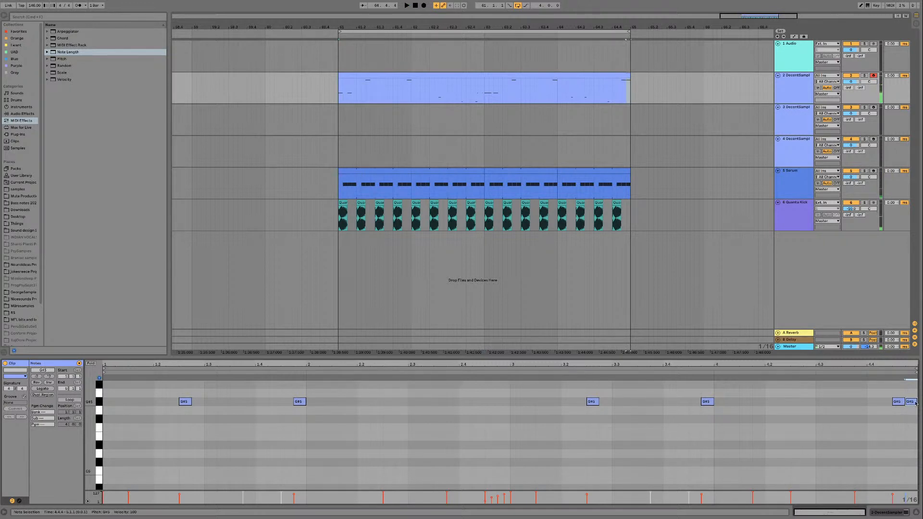
key(space)
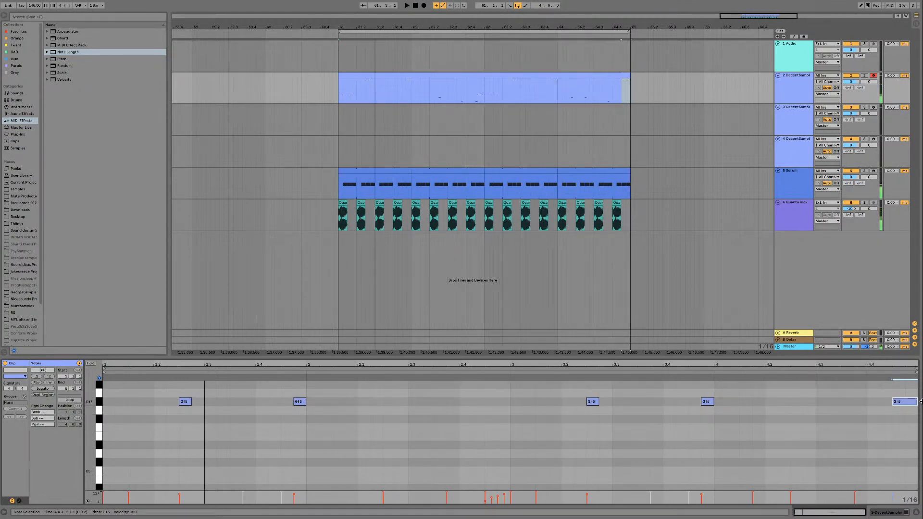
Step: Fold the note editor to show only the keys that contain notes, and replay the loop
scroll(899, 407, down, 12)
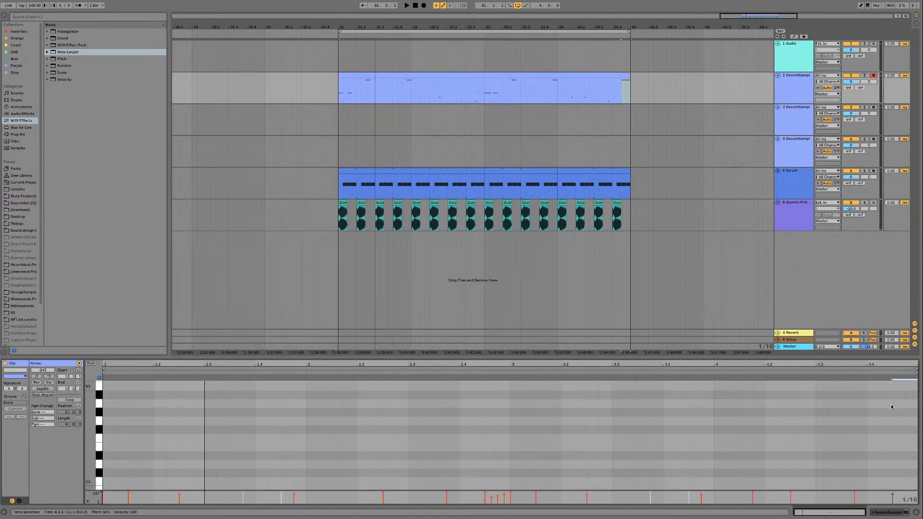
scroll(892, 407, up, 2)
scroll(891, 407, down, 4)
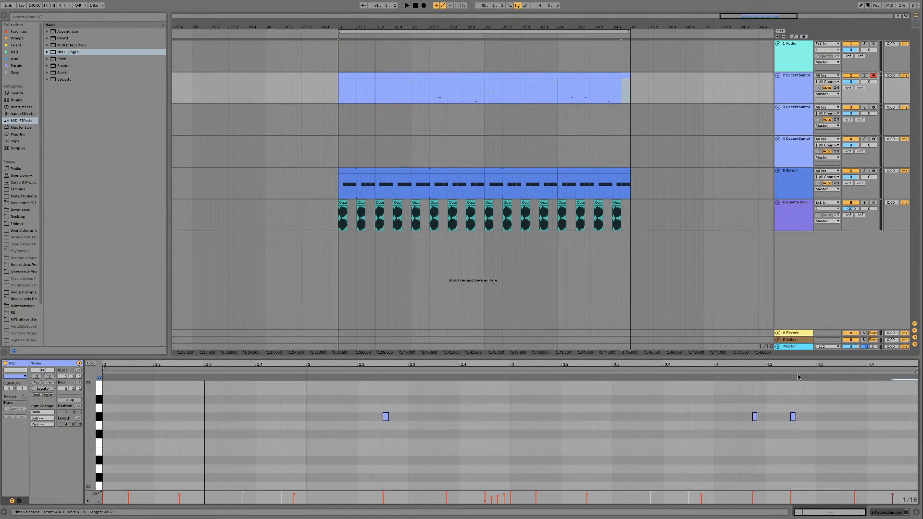
key(f)
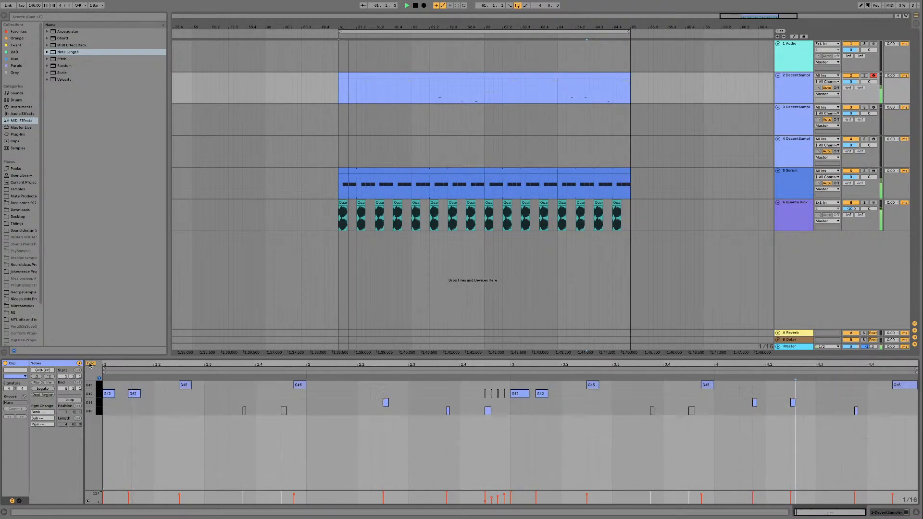
click(709, 371)
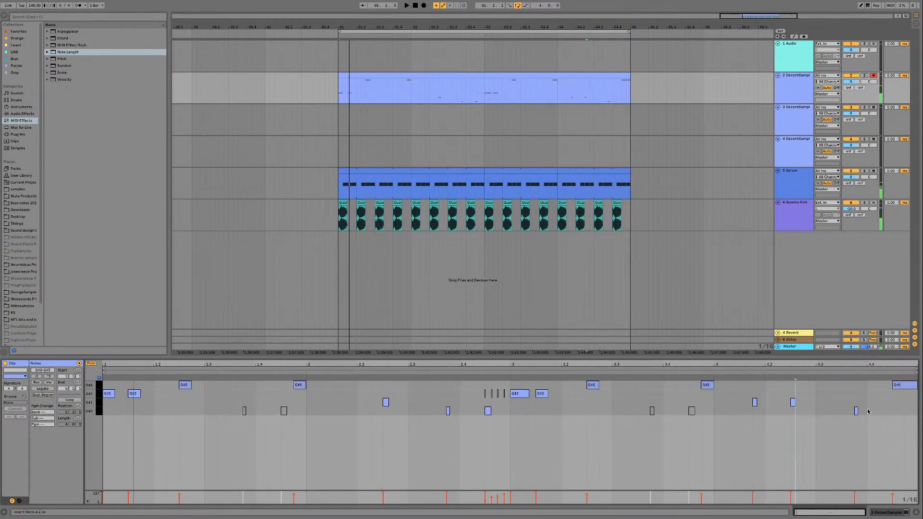
Step: Try the long final G#5 note earlier, at 4.4.2 and at 4.3.1, while listening to the loop
click(895, 386)
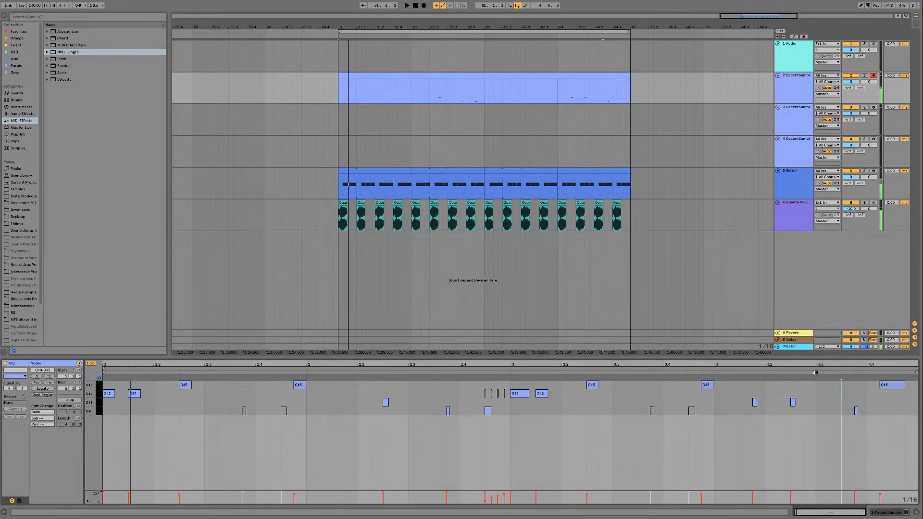
drag(896, 390, 837, 389)
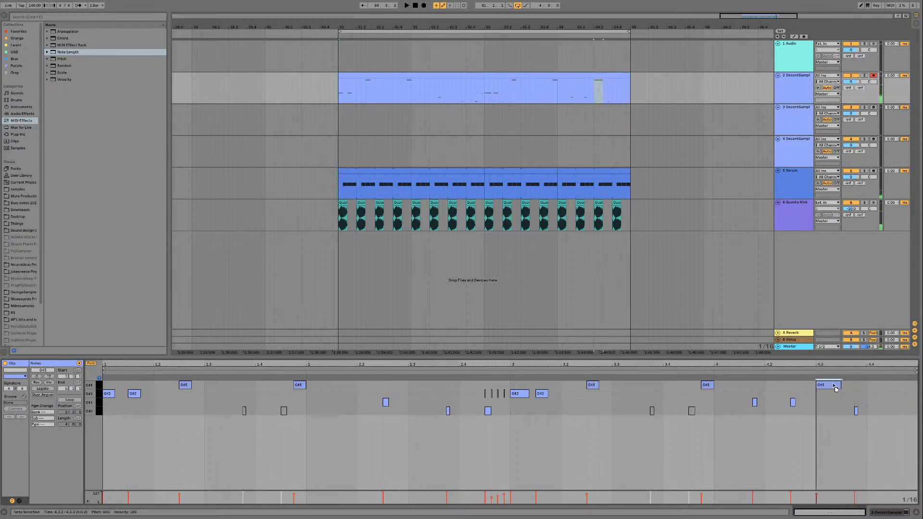
key(space)
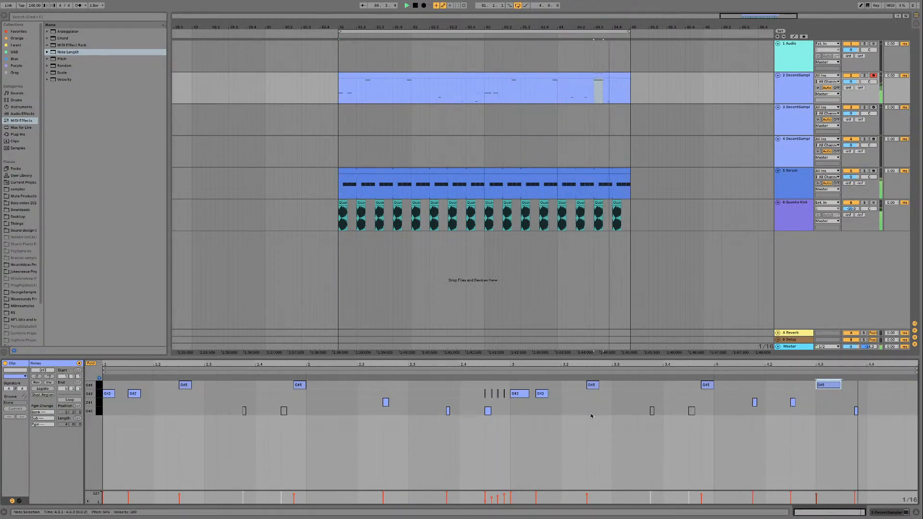
Step: Move the long G#5 note back to 4.4.3, delete it, and unfold the note editor
drag(829, 385, 899, 384)
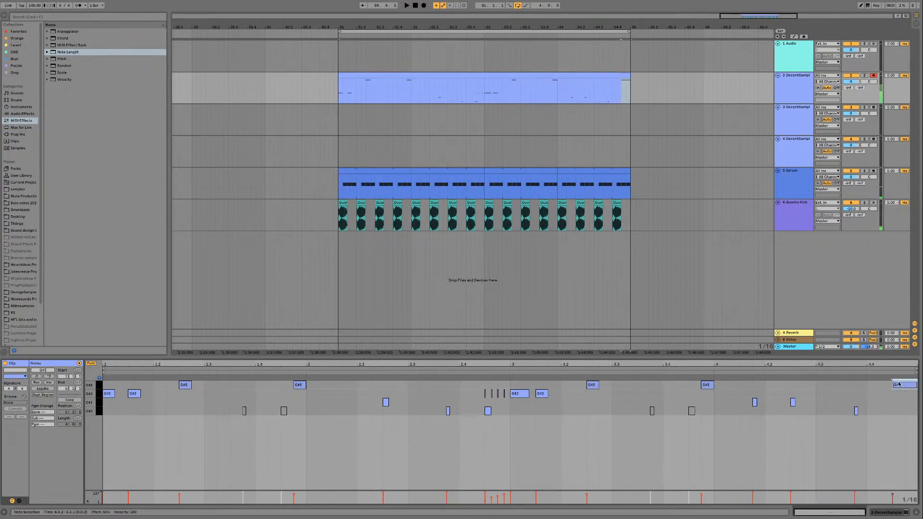
click(91, 363)
scroll(116, 403, up, 5)
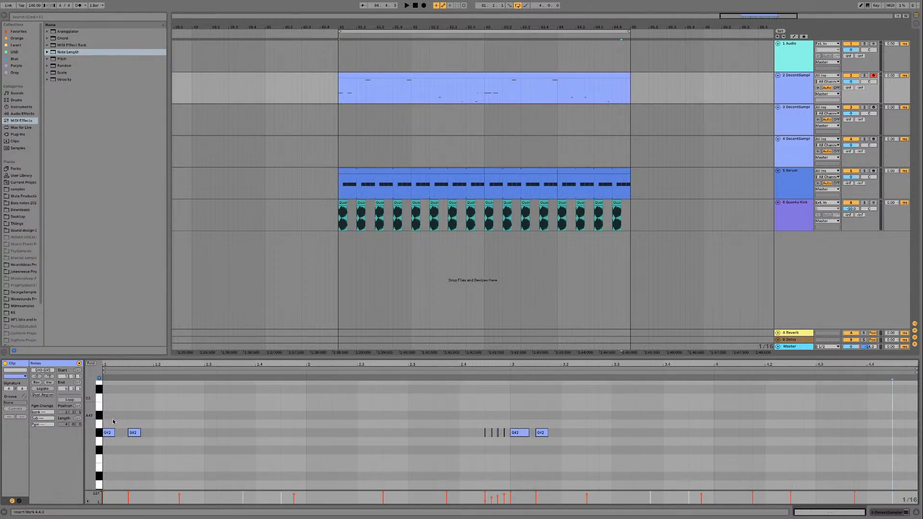
Step: Audition the sampler's sounds on successively higher keys of the note editor, from octave 3 up into octave 6
scroll(113, 422, up, 2)
drag(90, 423, 90, 448)
click(99, 441)
click(99, 406)
scroll(103, 423, up, 8)
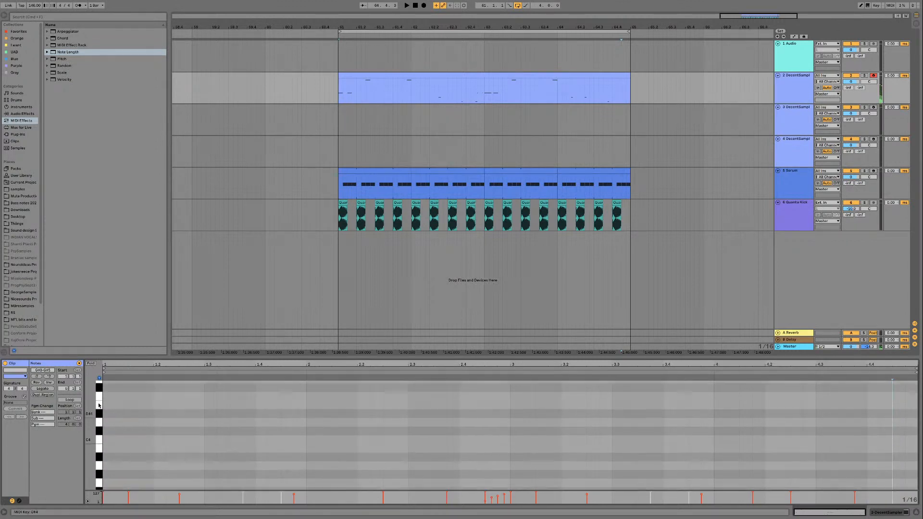
drag(99, 473, 100, 420)
scroll(100, 417, up, 3)
click(99, 417)
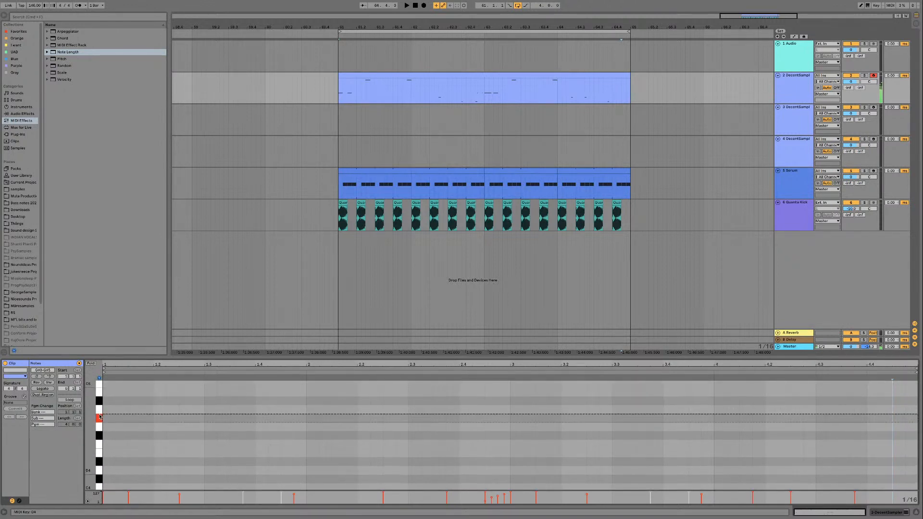
scroll(99, 418, up, 5)
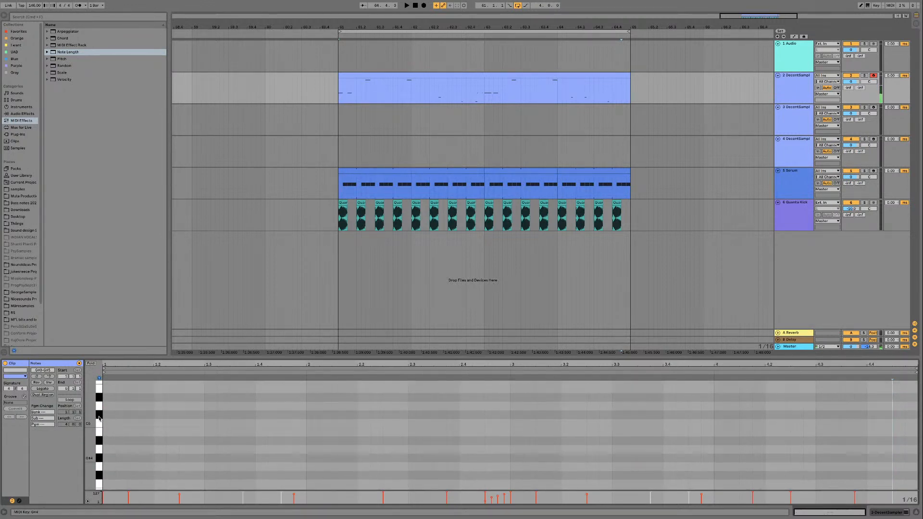
scroll(99, 409, up, 4)
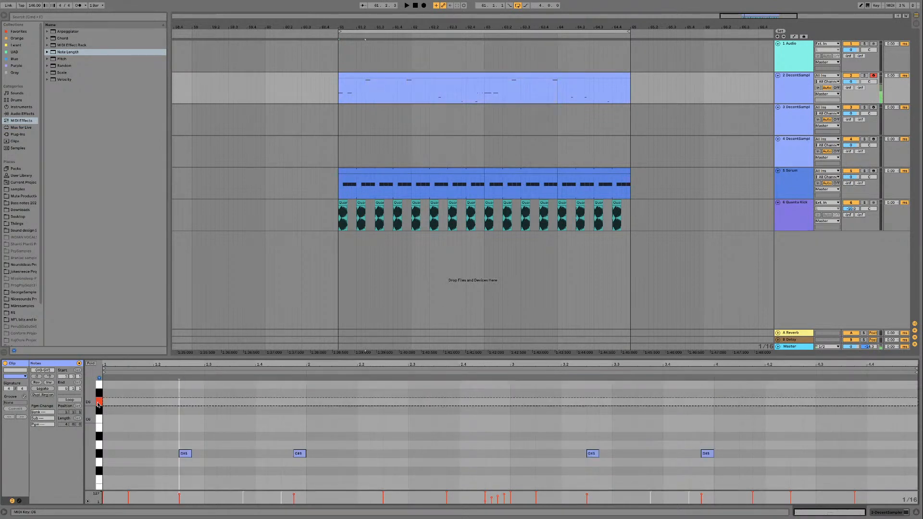
scroll(99, 400, up, 5)
click(100, 446)
click(100, 438)
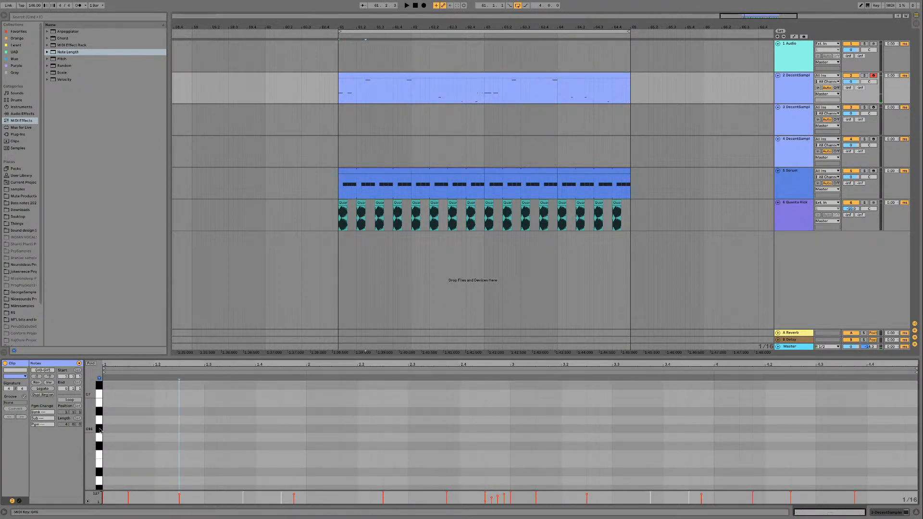
Step: Audition G#6, add four consecutive G#6 sixteenths from 4.4.1 to the clip's end with rising velocities, and replay the loop
click(99, 430)
click(99, 430)
click(100, 430)
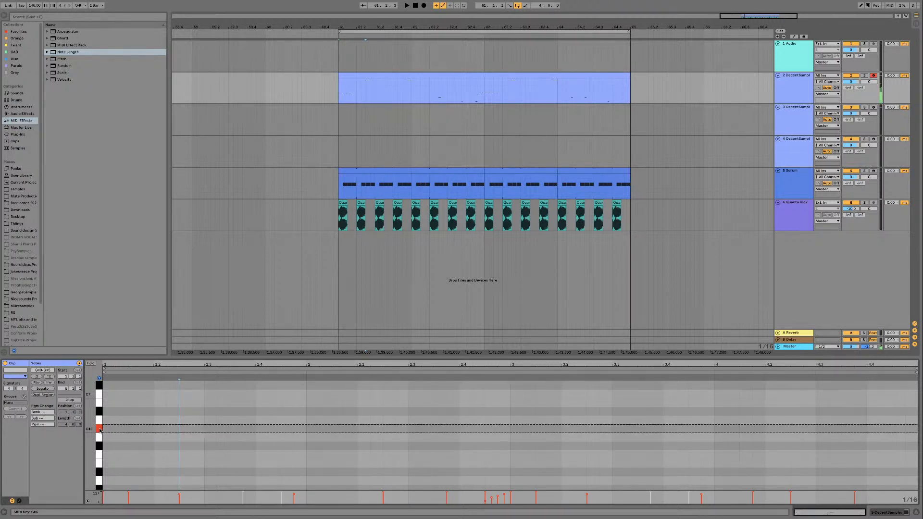
click(100, 430)
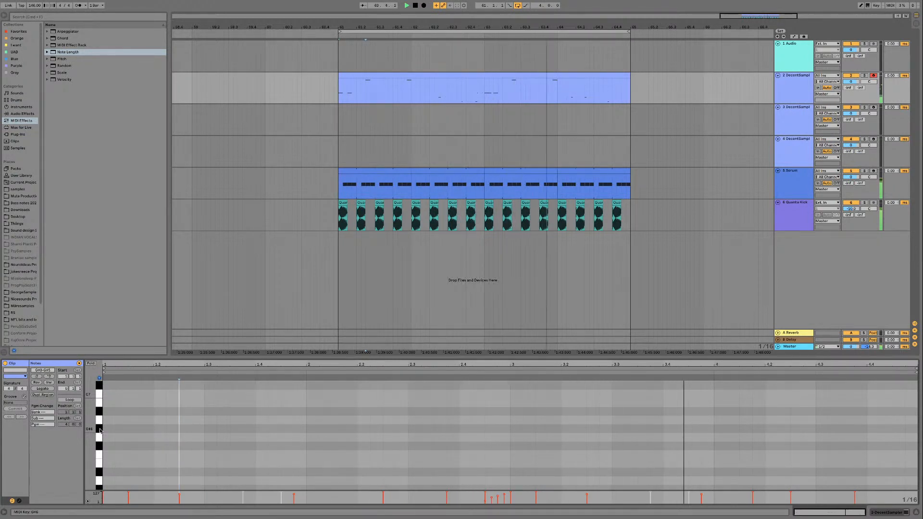
click(100, 430)
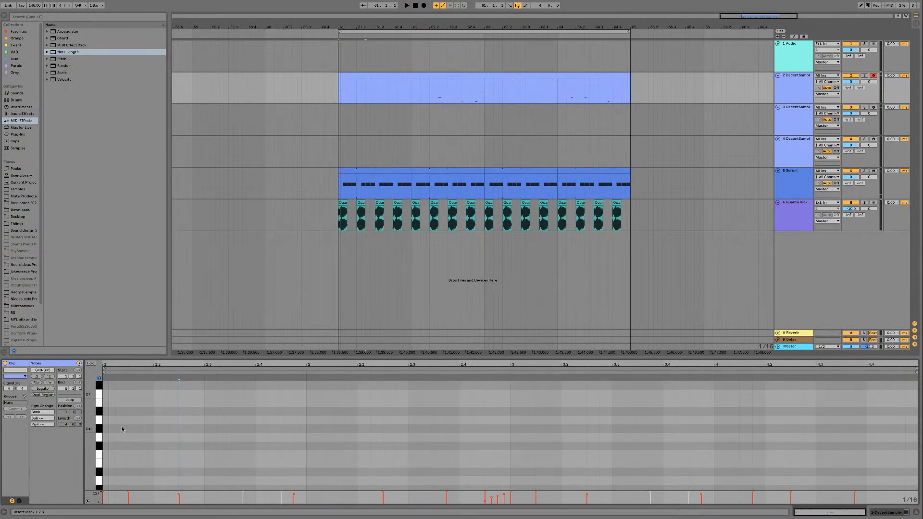
double_click(876, 429)
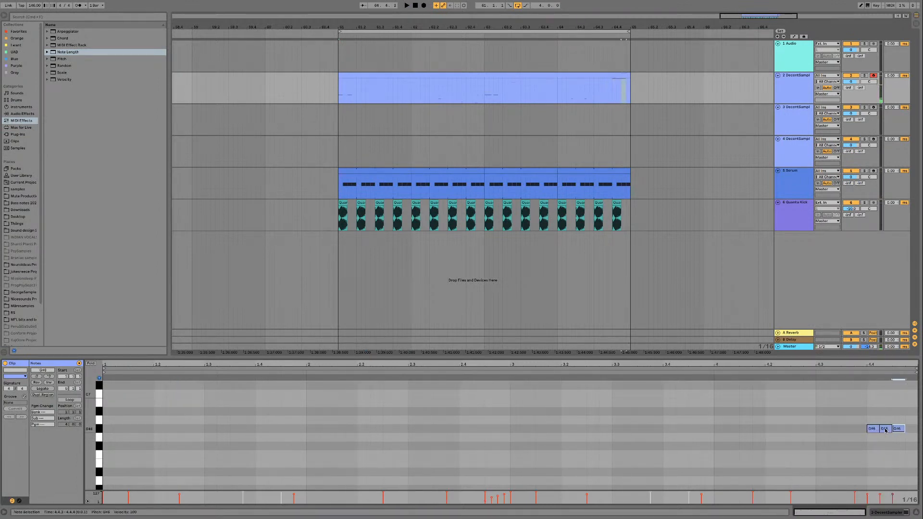
scroll(856, 413, down, 2)
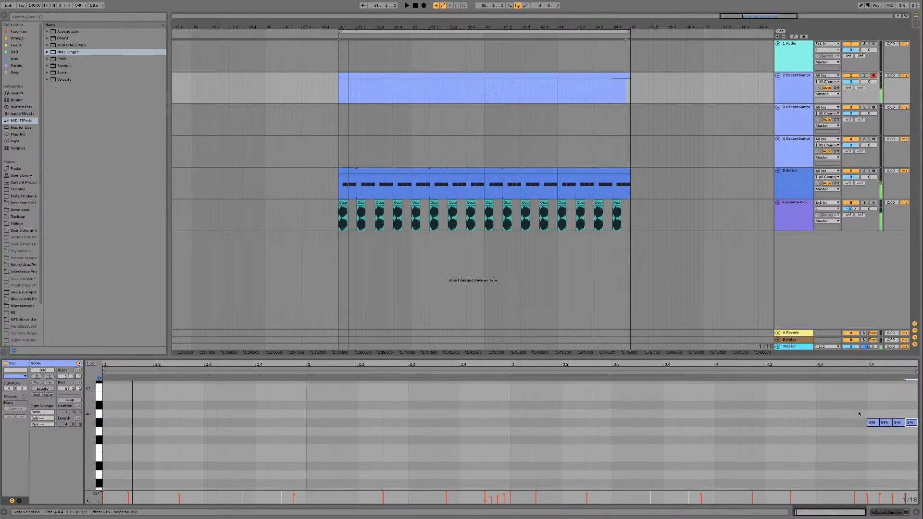
drag(858, 414, 911, 417)
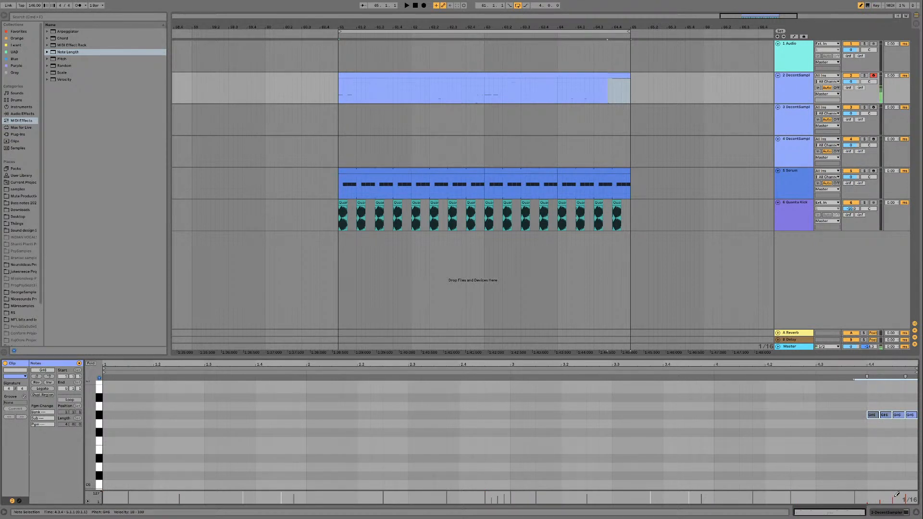
click(815, 374)
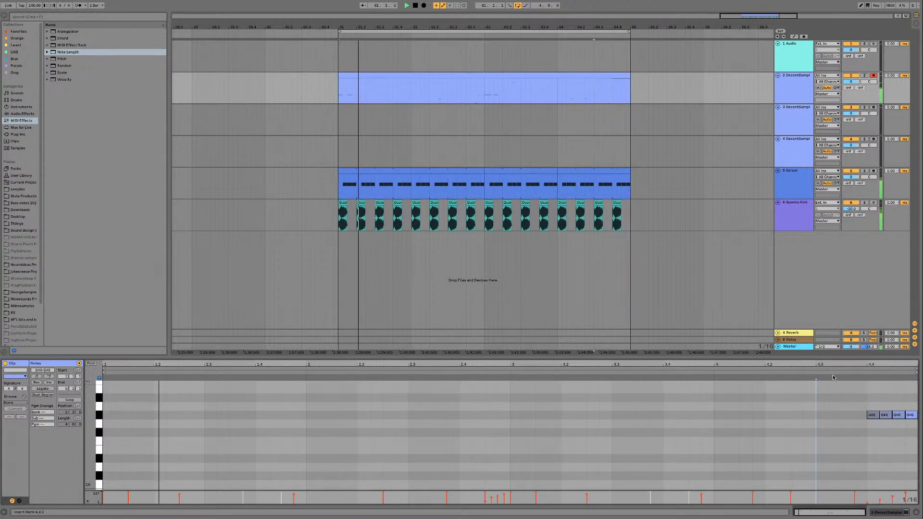
Step: Shorten the last Serum bass clip by one beat so it ends at 64.4, and replay the loop
drag(628, 170, 614, 171)
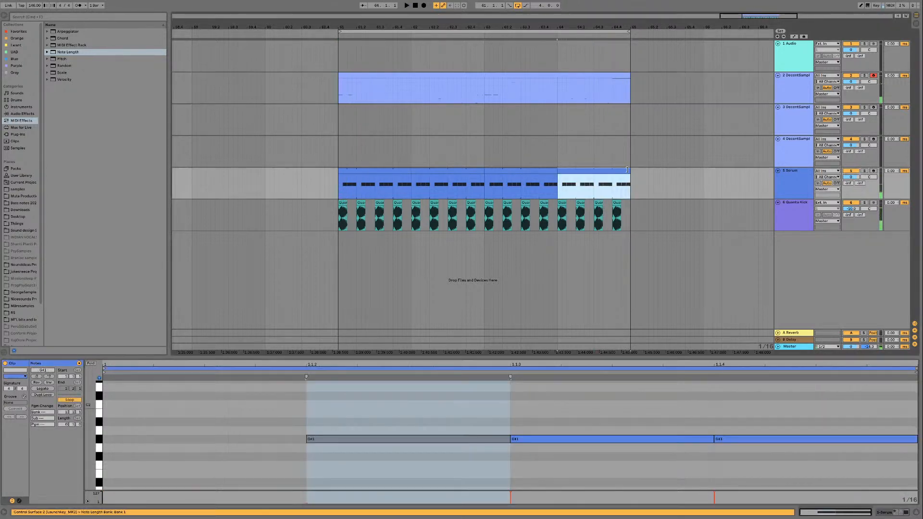
click(581, 189)
key(space)
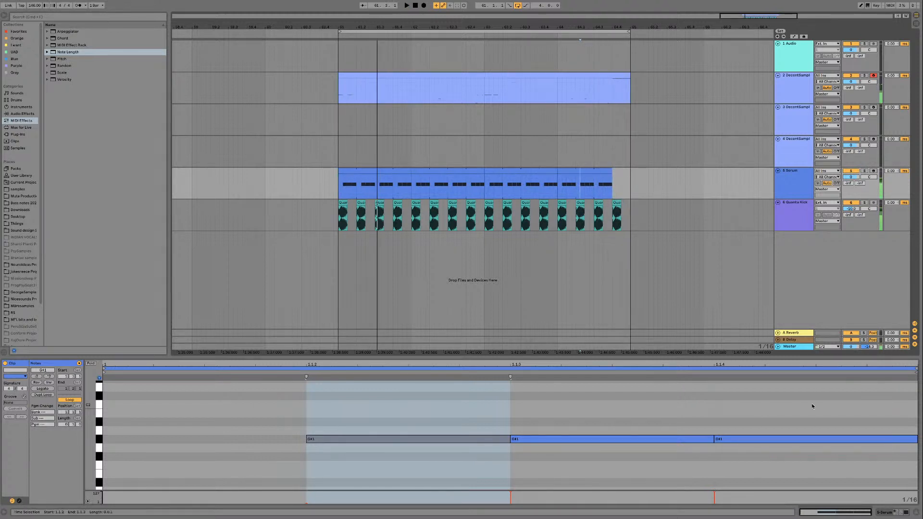
Step: Extend the G#6 repeats back to 4.3.3, stretch the note at 4.4.3 to the clip's end at velocity 127, and replay the loop
click(618, 76)
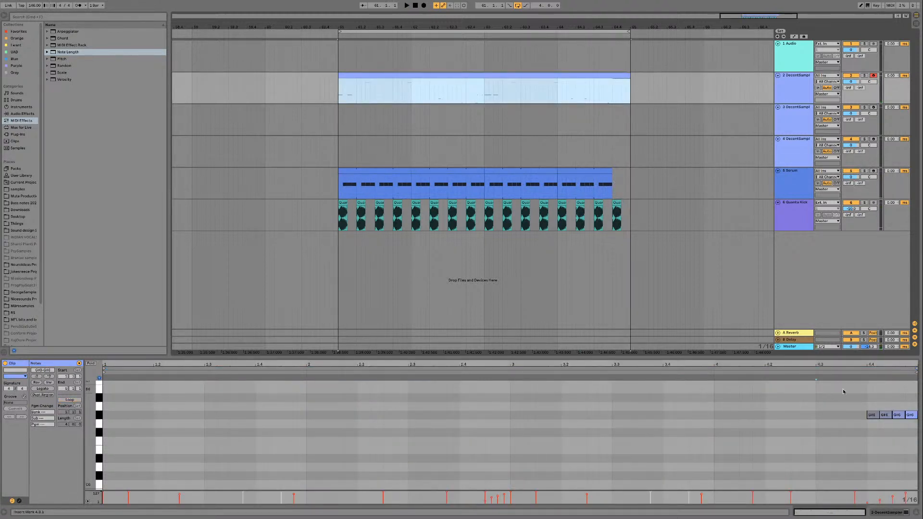
click(899, 415)
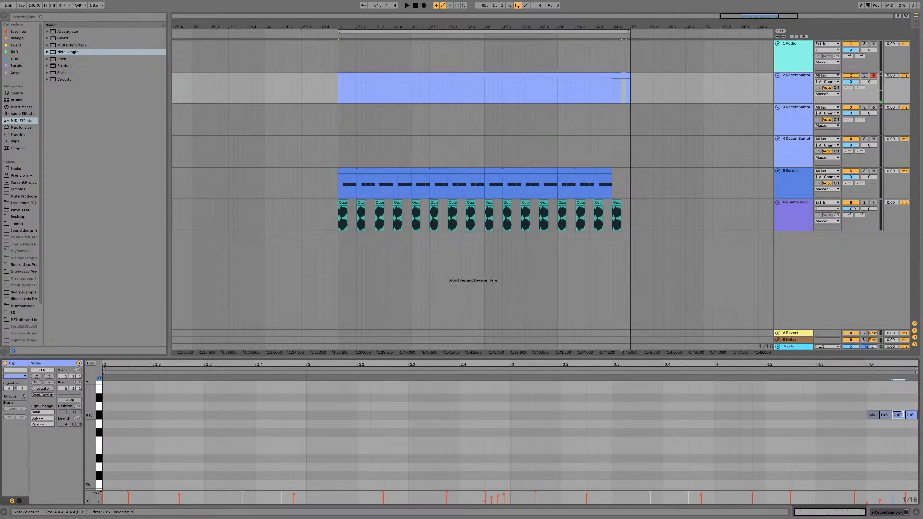
drag(859, 417, 893, 418)
click(894, 417)
click(890, 416)
key(super+d)
drag(892, 494, 892, 486)
drag(902, 416, 917, 416)
click(823, 372)
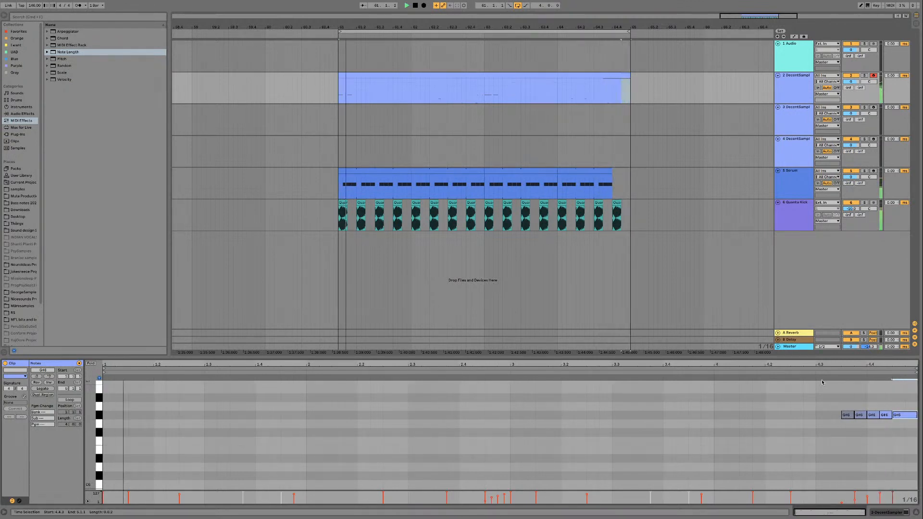
click(772, 372)
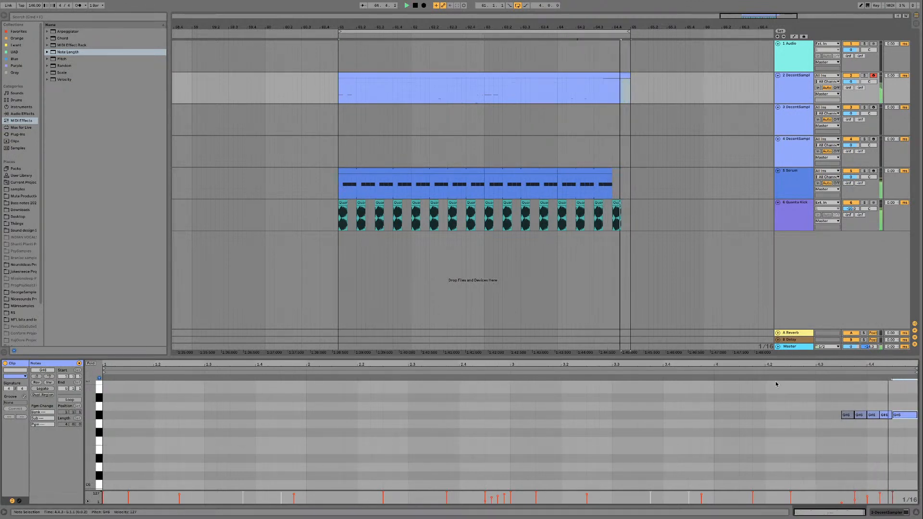
Step: Reduce the G#6 fill to sixteenths at 4.4.1 and 4.4.2 before the long final note, and replay the loop
drag(847, 408, 887, 417)
click(843, 407)
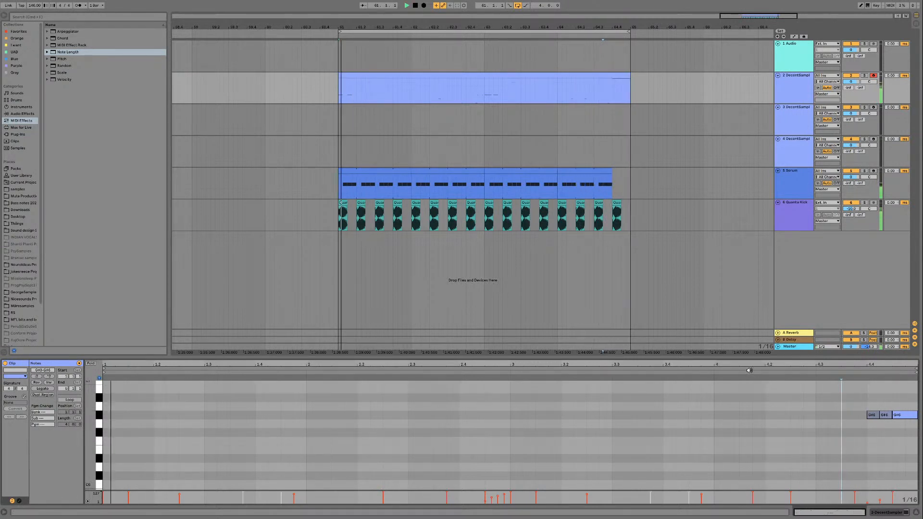
key(space)
Step: Audition the sampler's sounds on the keys around octaves 7 and 8, repeat G#7, and replay the loop
scroll(526, 455, up, 3)
click(98, 409)
drag(99, 409, 99, 430)
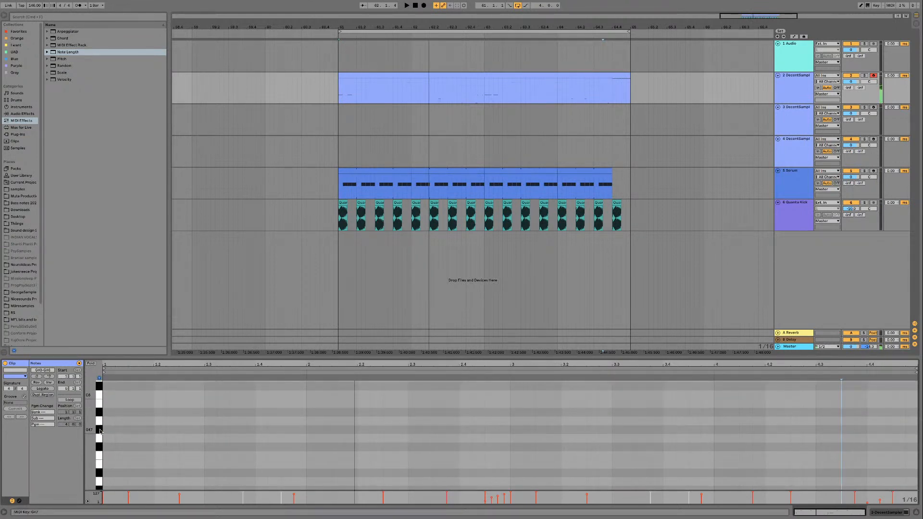
scroll(99, 432, up, 3)
mouse_move(100, 427)
mouse_down()
mouse_move(99, 401)
mouse_move(99, 425)
mouse_up()
scroll(101, 440, down, 3)
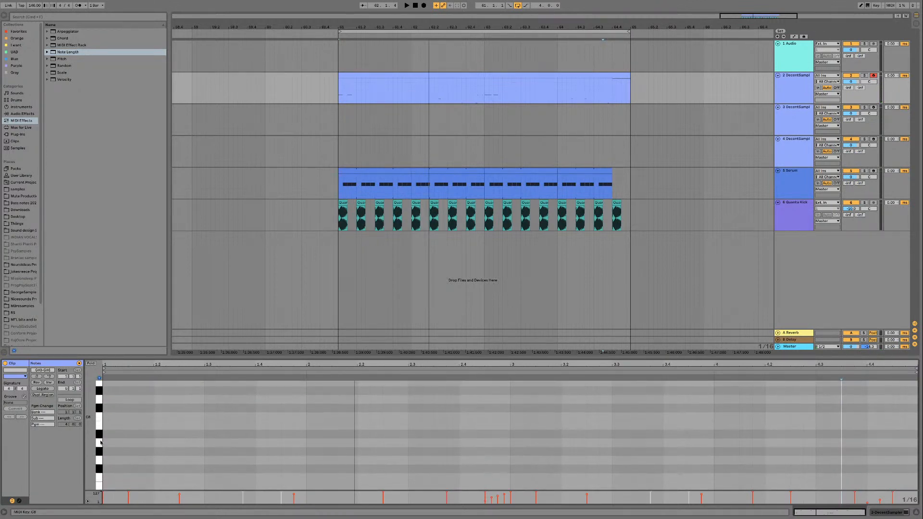
click(98, 434)
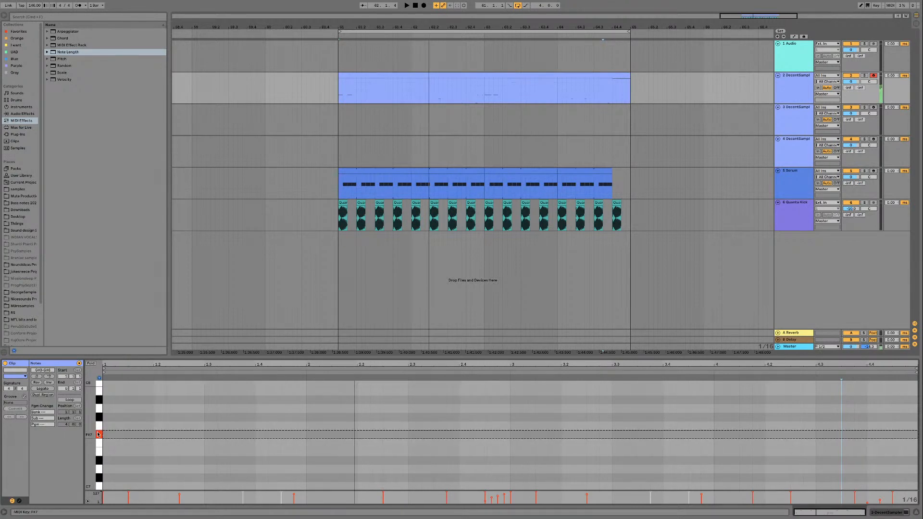
click(97, 420)
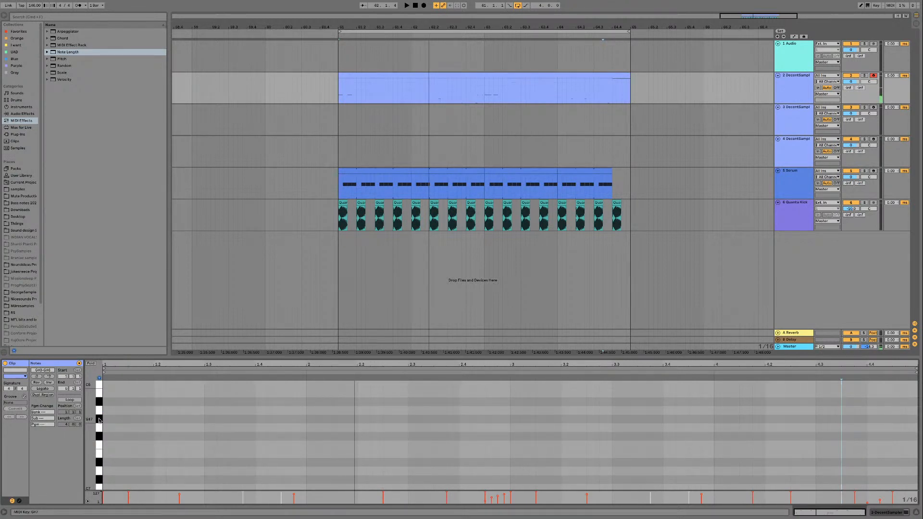
click(99, 420)
click(99, 419)
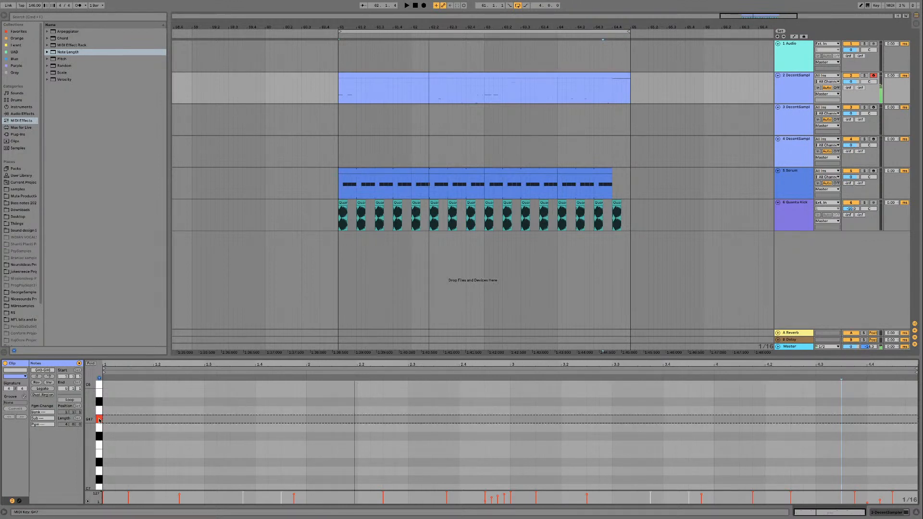
key(space)
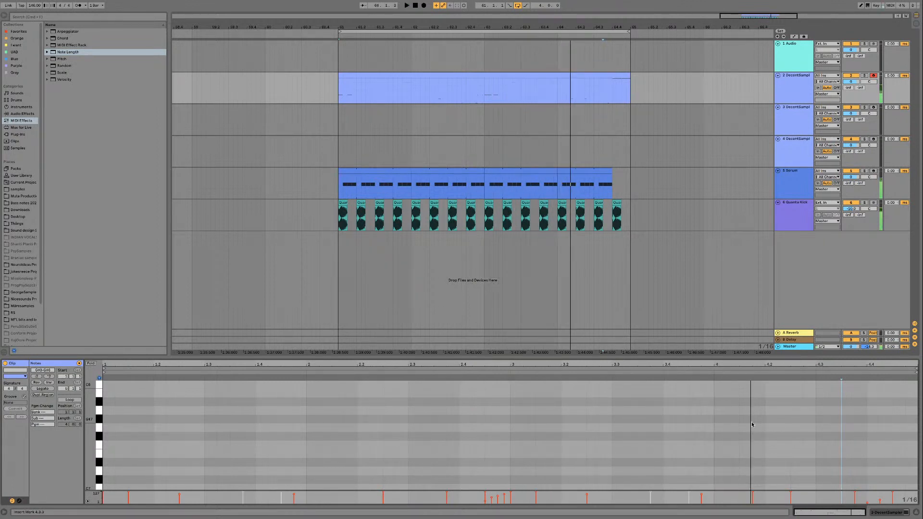
Step: Add three G#7 sixteenth notes at 4.1.3, 4.2.1 and 4.2.3
double_click(720, 420)
scroll(744, 422, down, 6)
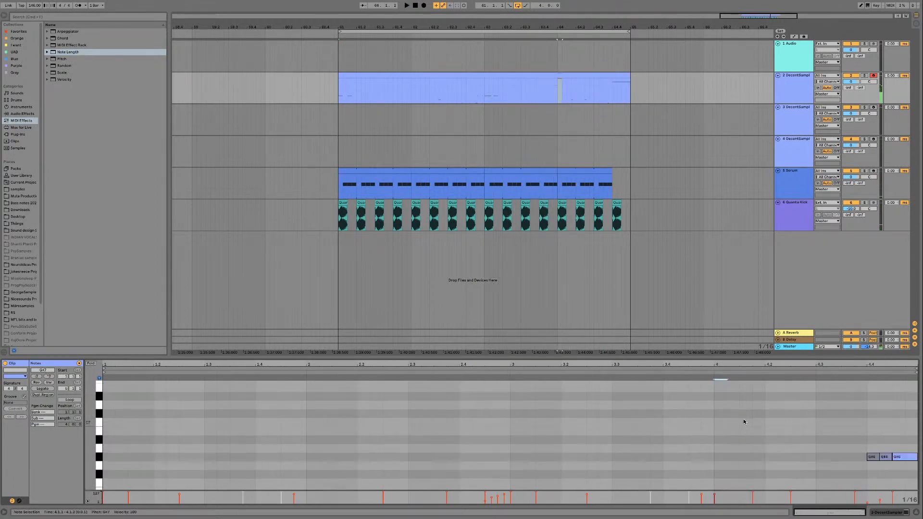
scroll(744, 421, up, 6)
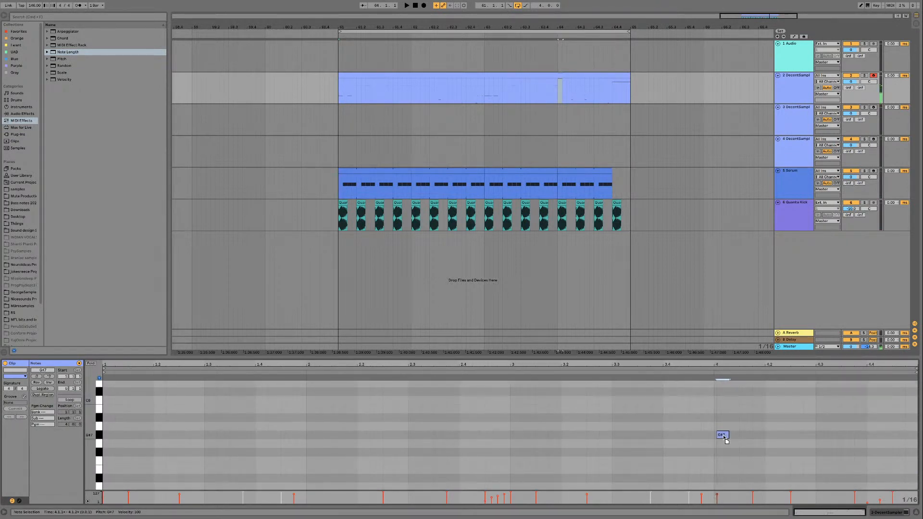
drag(721, 437, 780, 438)
double_click(775, 436)
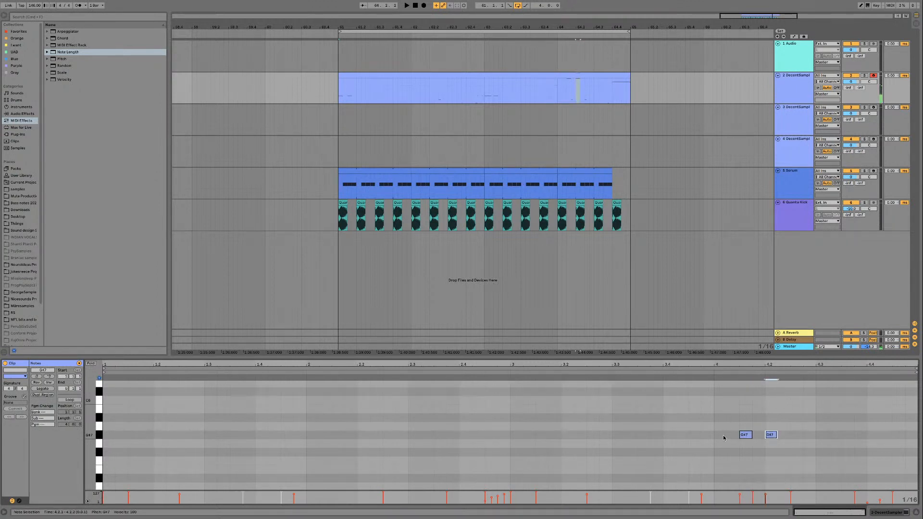
double_click(797, 435)
Step: Move the third G#7 note one sixteenth later to 4.2.4 while listening to the loop
click(660, 371)
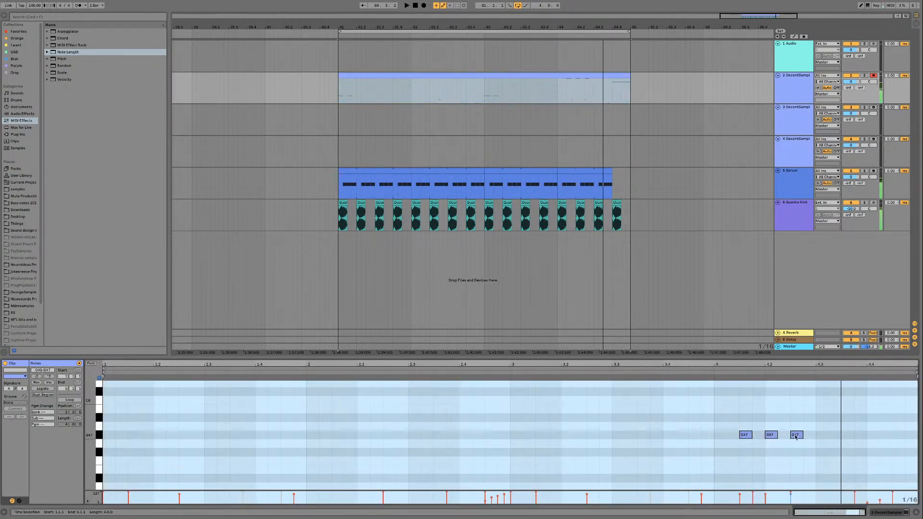
drag(798, 435, 811, 437)
key(space)
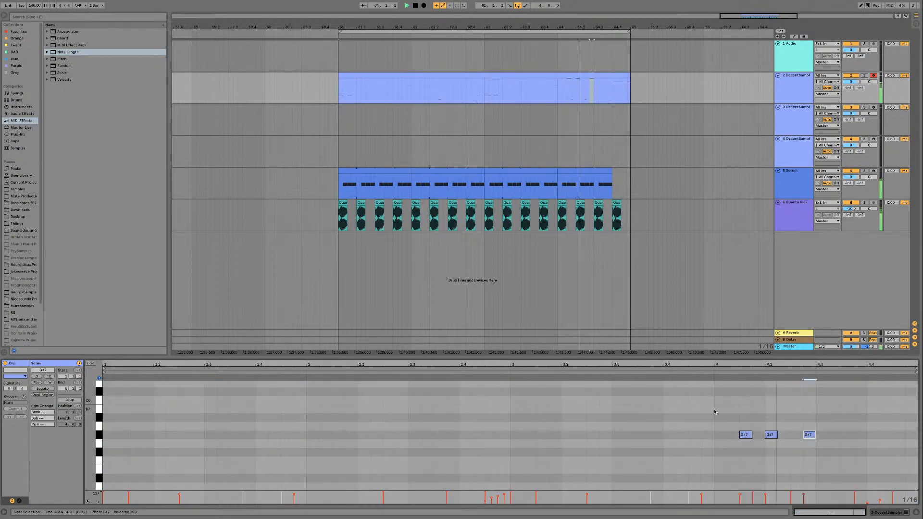
Step: Fold the note editor to show only the keys that contain notes, and play the end of the loop
scroll(753, 433, down, 20)
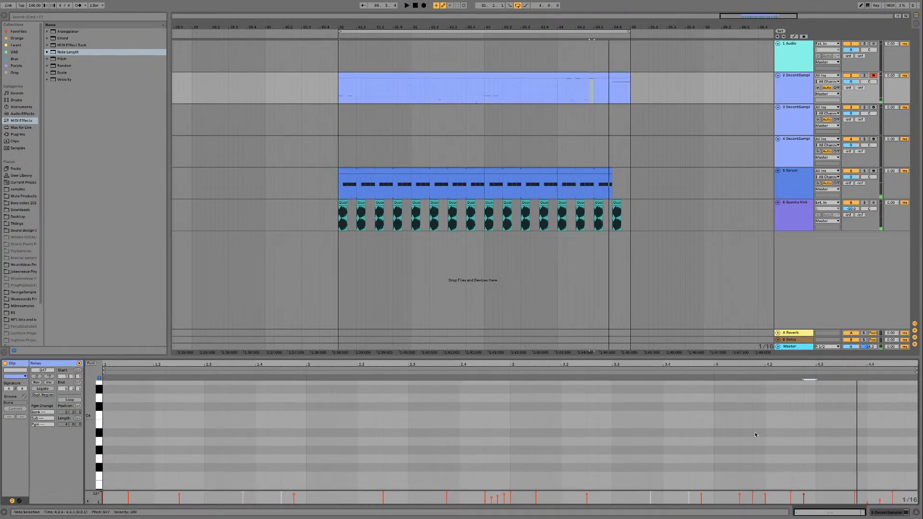
scroll(756, 435, down, 3)
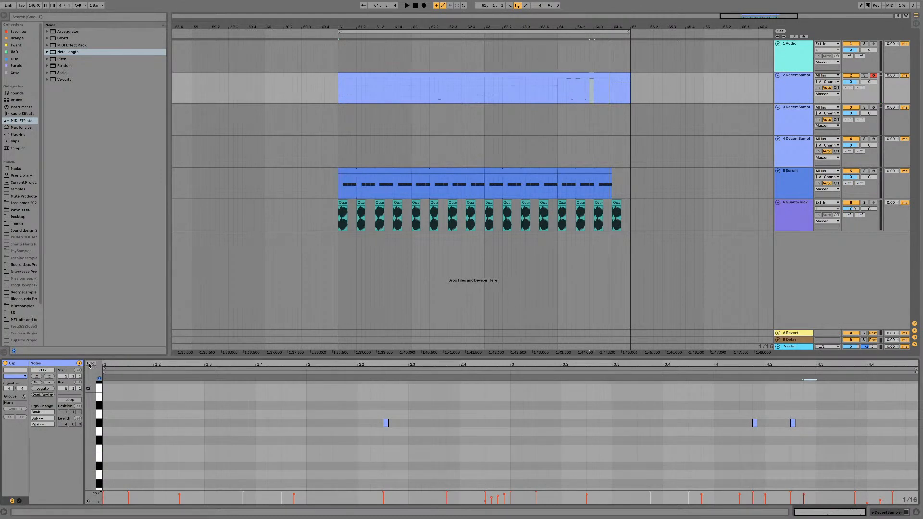
key(f)
click(754, 438)
key(space)
key(space)
Step: Shorten the first G#7 note at 4.1.3 to a very brief stab, and replay the loop
drag(718, 386, 742, 386)
click(751, 409)
click(716, 372)
key(space)
Step: Adjust the G#7 note at 4.2.4 to slightly less than a sixteenth while listening to the loop
drag(815, 384, 806, 385)
click(699, 373)
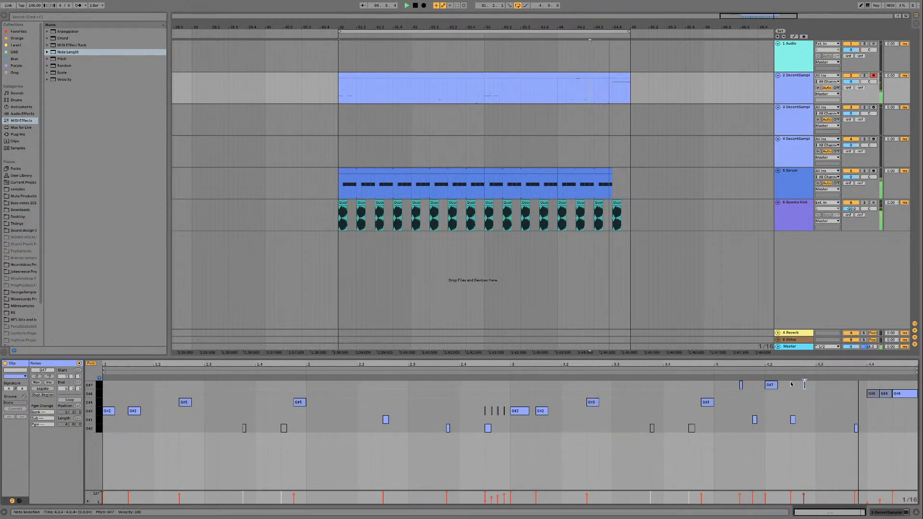
double_click(806, 385)
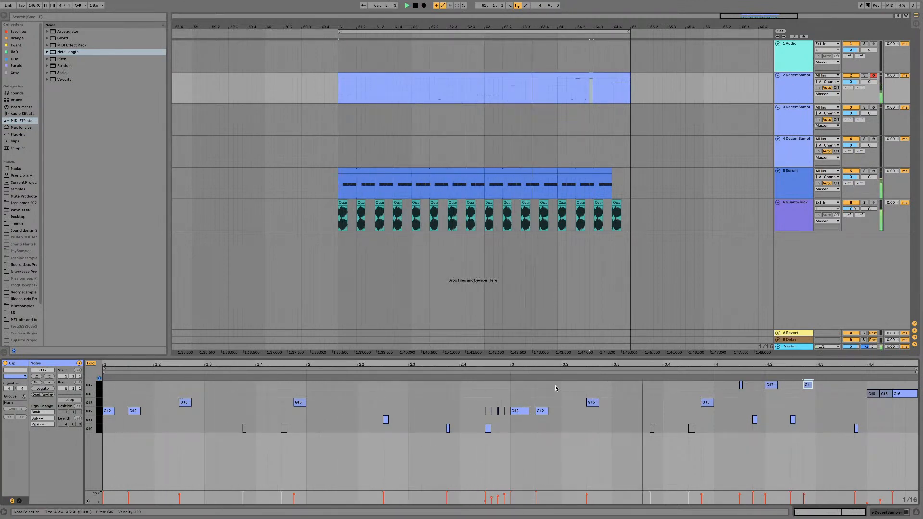
key(space)
Step: Move the three G#7 notes two beats later so they start at 4.3.3, and delete the G#6 note at 4.4.1
click(804, 390)
drag(836, 387, 717, 393)
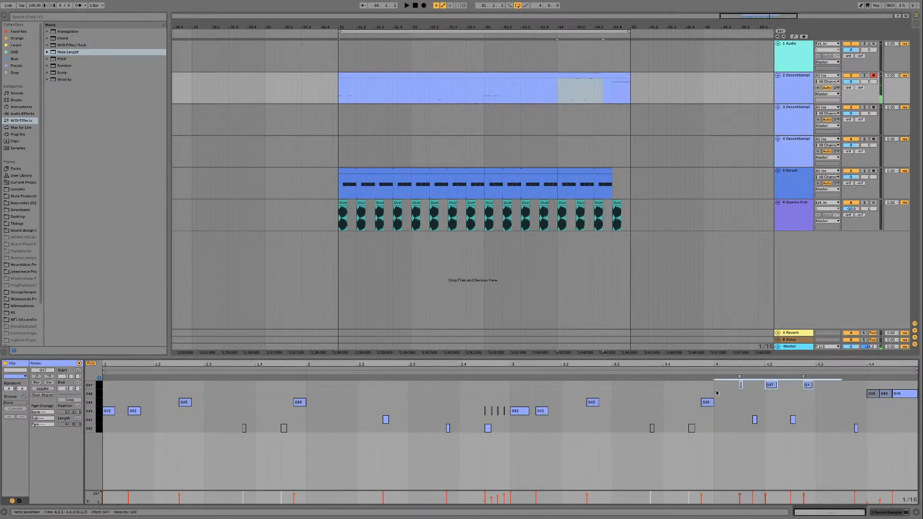
click(771, 388)
drag(771, 389, 871, 396)
click(873, 396)
key(Delete)
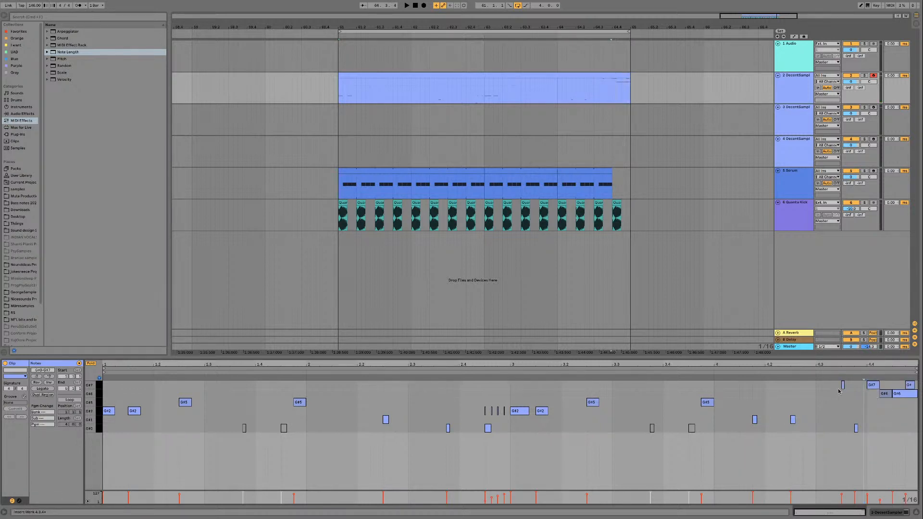
Step: Shorten the G#6 note at 4.4.3 to one sixteenth and replay the end of the loop
key(space)
key(space)
click(886, 394)
click(899, 393)
click(820, 373)
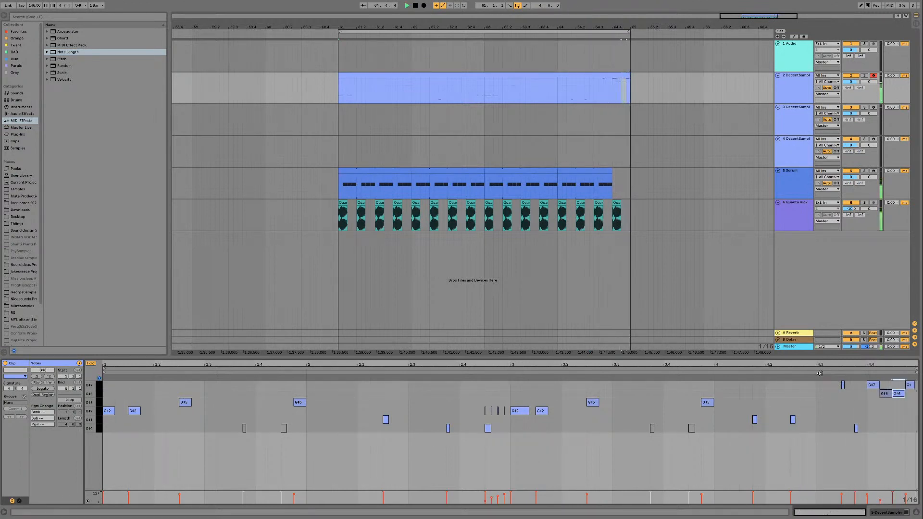
key(space)
Step: Try a copy of the 4.4.2 G#6 note at 4.3.4, and remove it
click(887, 394)
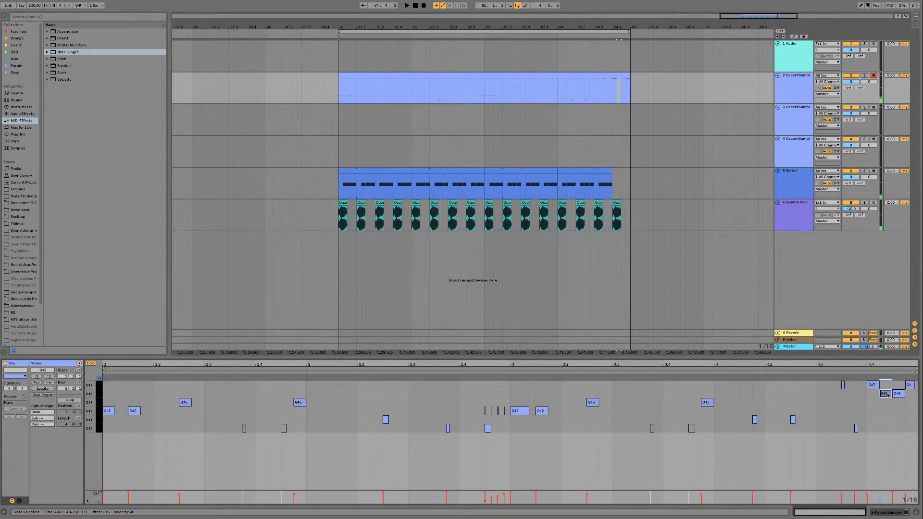
drag(888, 396, 864, 399)
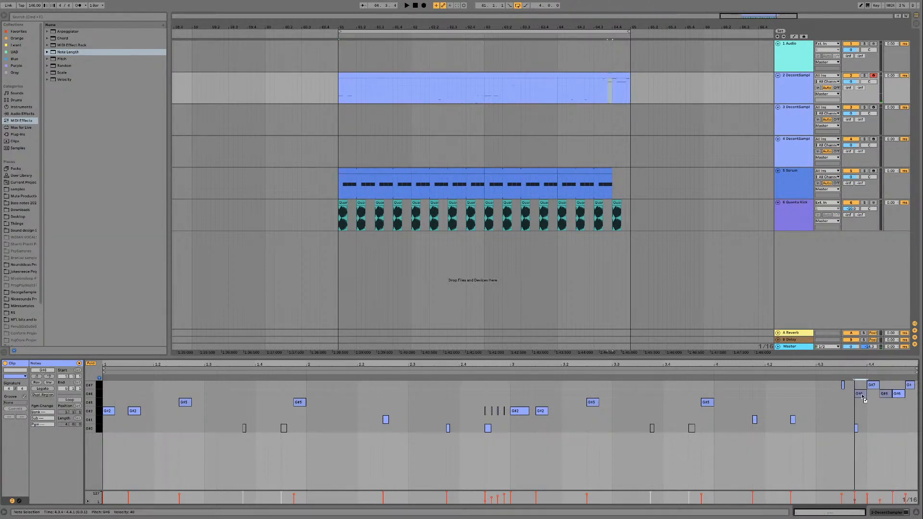
double_click(860, 395)
Step: Listen to the loop with the reworked G#7 and G#6 ending
click(807, 373)
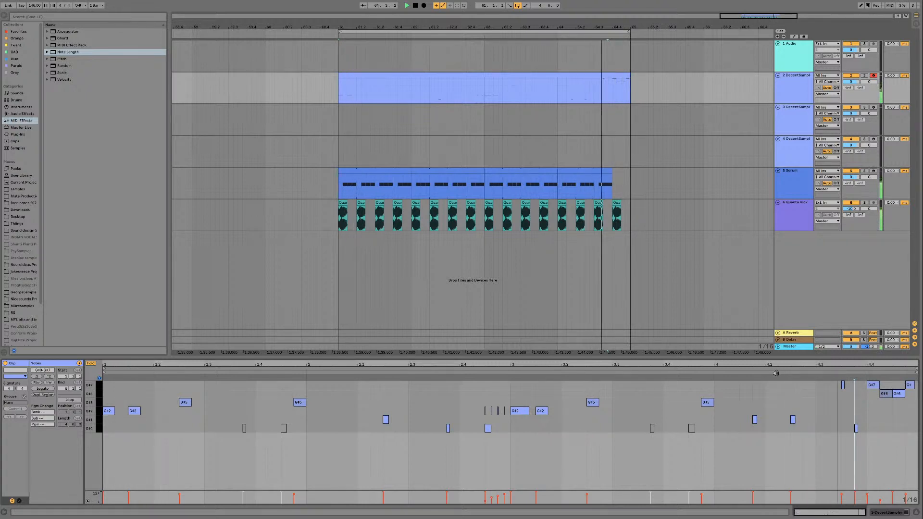
click(692, 372)
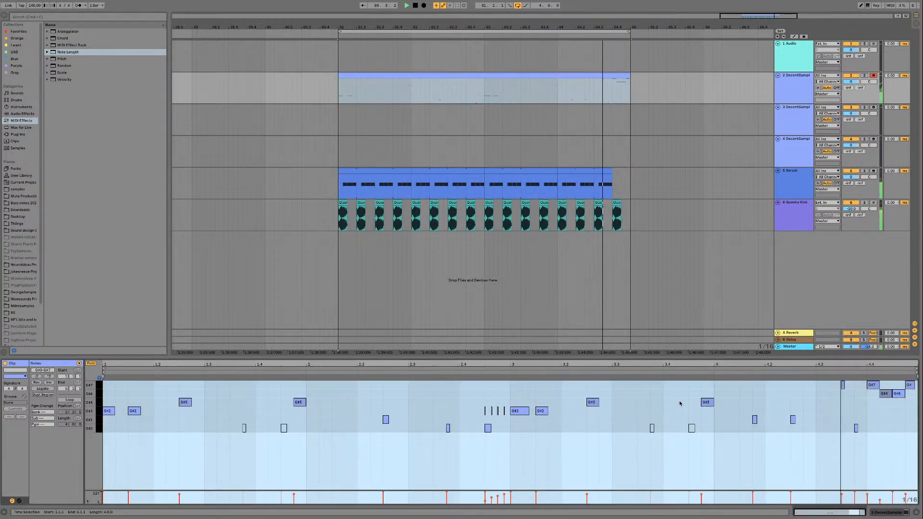
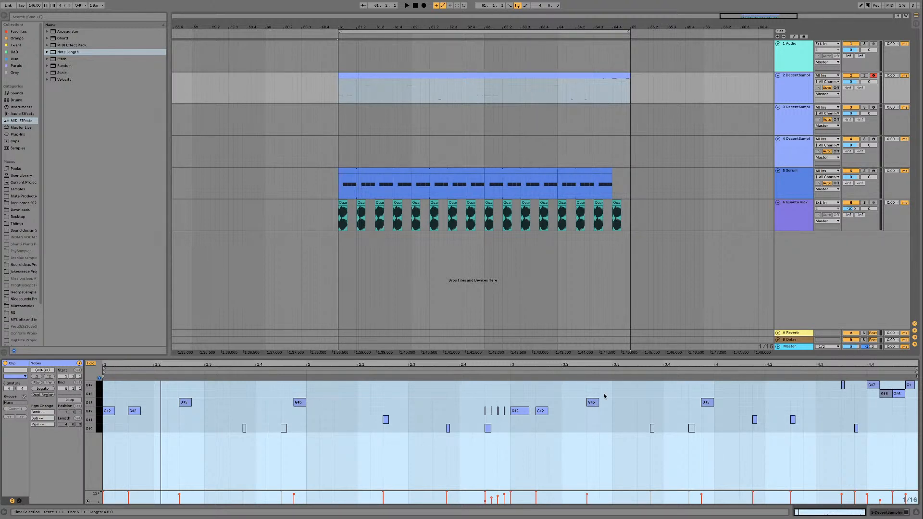
click(402, 74)
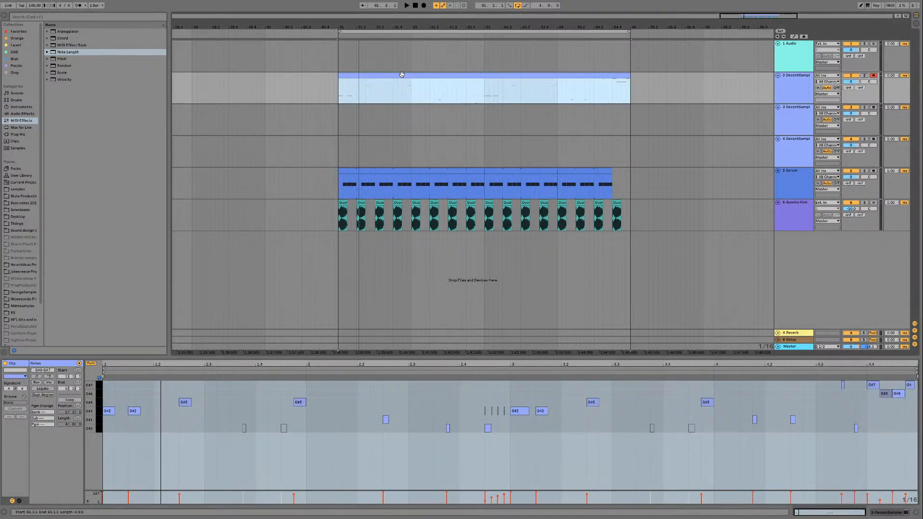
key(space)
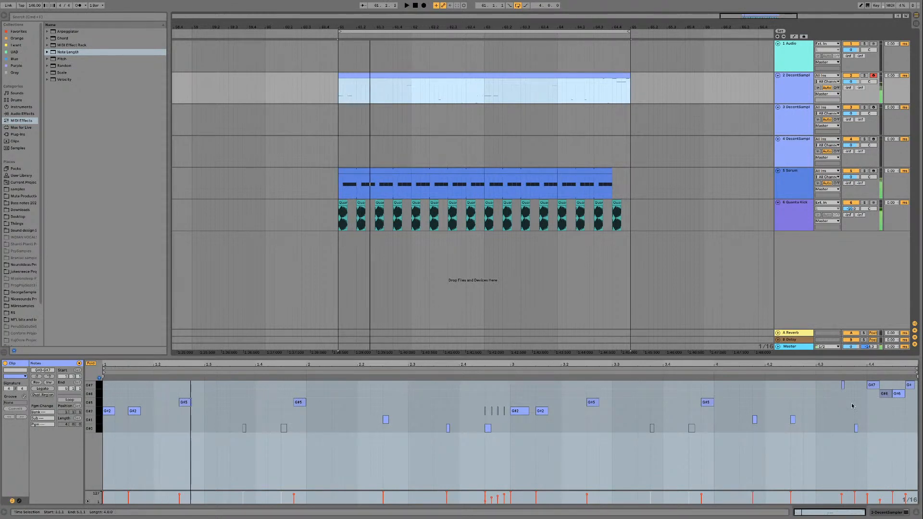
key(space)
key(space)
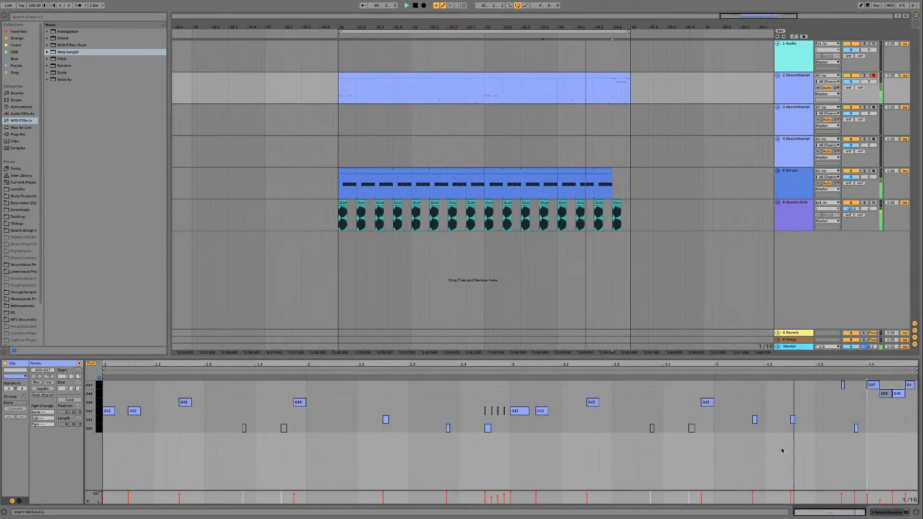
Step: Shorten the Serum bass to end at 64.3.1, deactivate the kick clip at 64.4.1, and play the last bar
drag(609, 171, 594, 171)
click(617, 202)
key(0)
click(561, 193)
key(space)
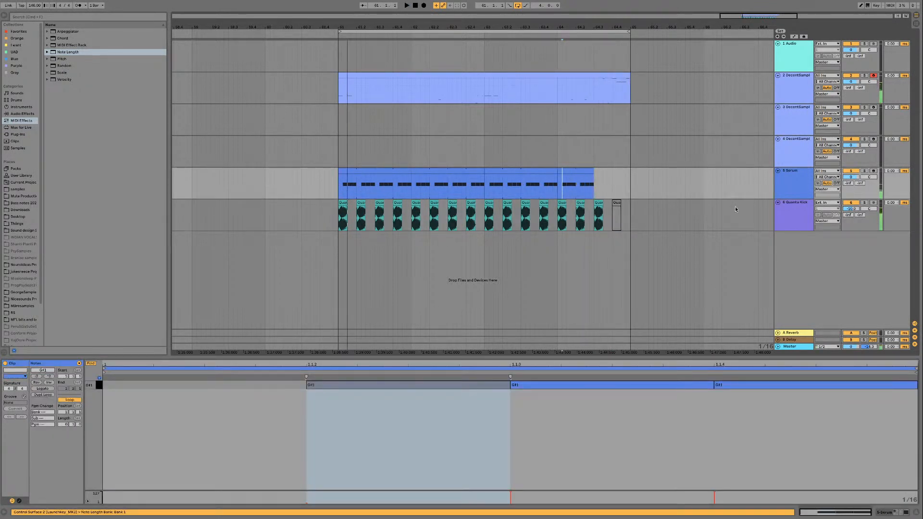
Step: Deactivate the G#0 note at 4.3.4 in the first DecentSampler clip and replay the last bar
click(600, 90)
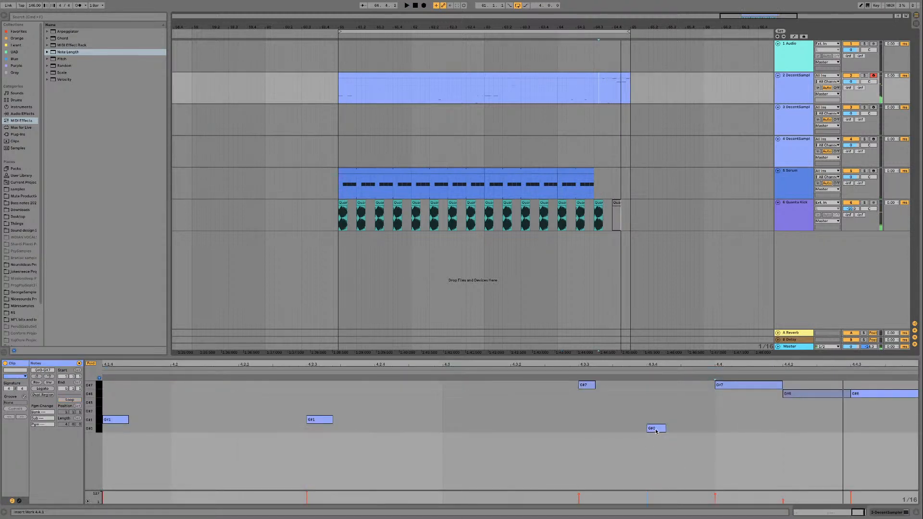
click(553, 98)
key(space)
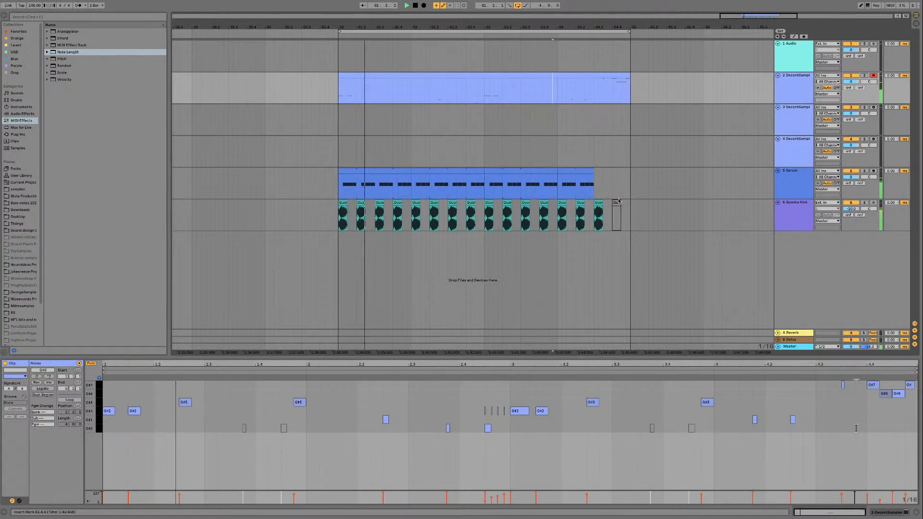
Step: Reactivate the last kick clip and move it two sixteenths later to 64.4.3
drag(618, 202, 626, 203)
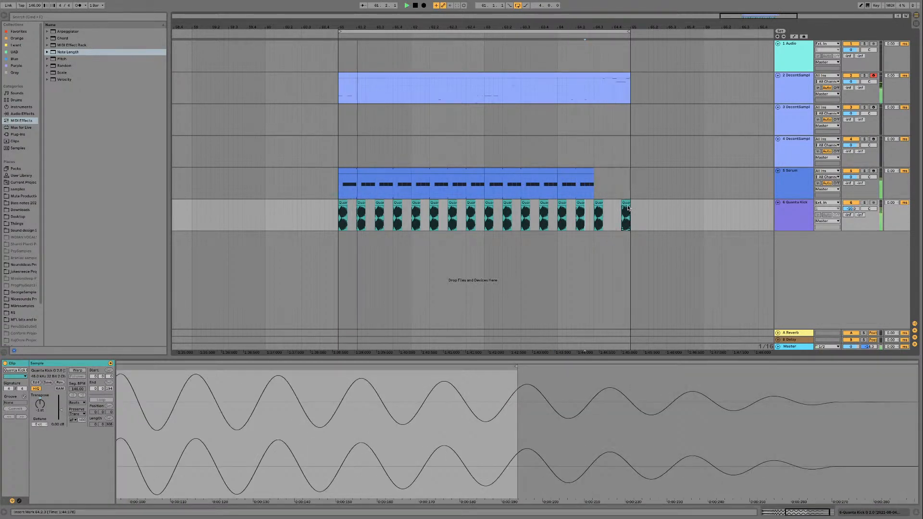
click(562, 186)
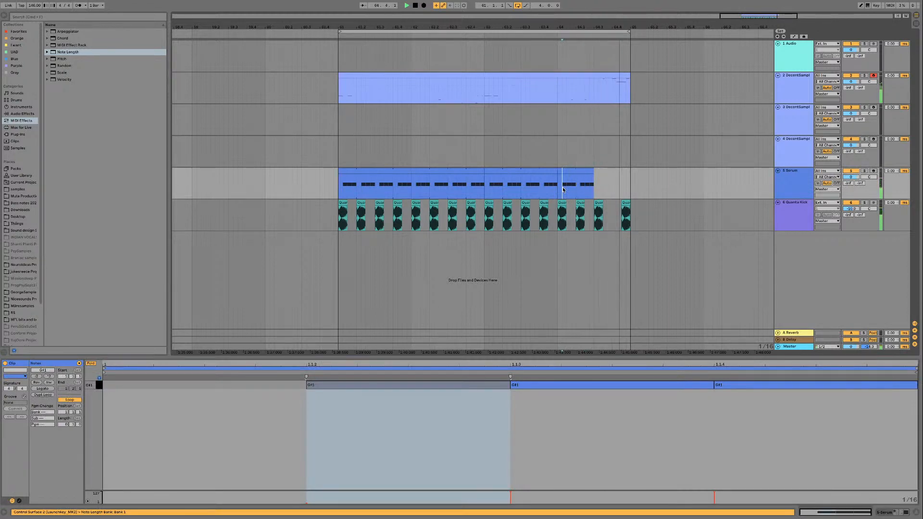
Step: Try duplicating the last kick clip, listen to the change, and undo it
click(624, 202)
key(super+d)
click(609, 212)
key(space)
key(space)
key(super+z)
Step: Listen to the loop with the moved kick and the shortened bass, and select the Serum clips up to 64.3.1
click(577, 219)
key(space)
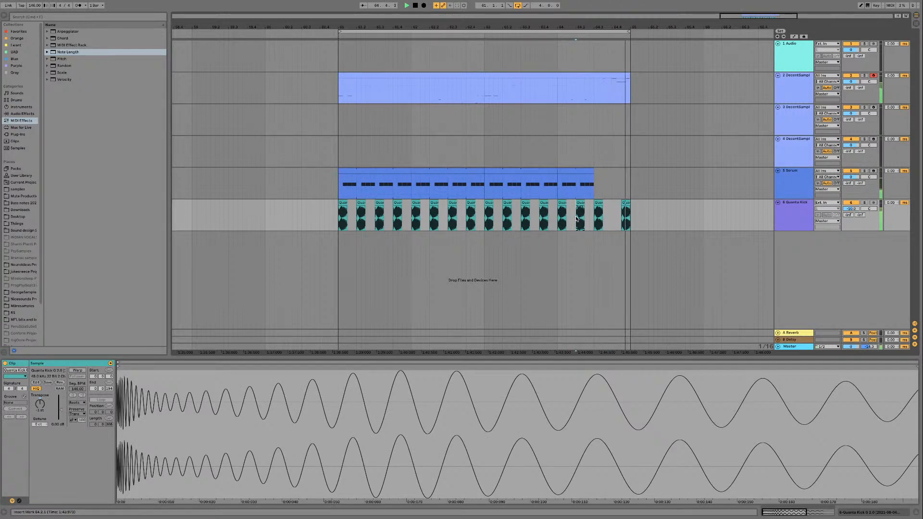
click(623, 91)
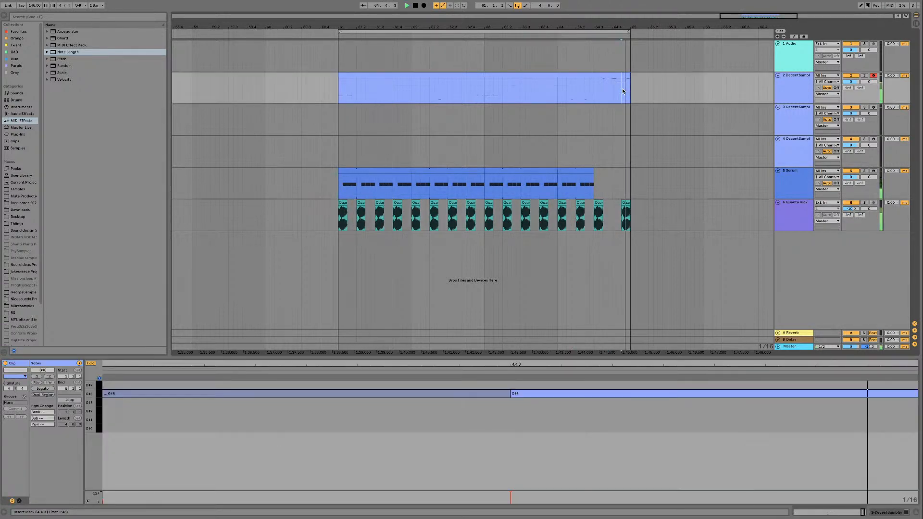
click(598, 92)
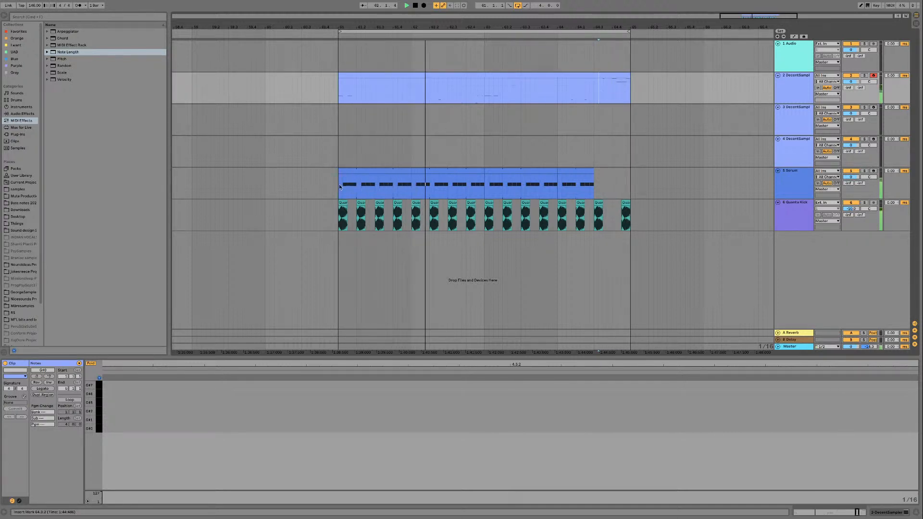
click(364, 172)
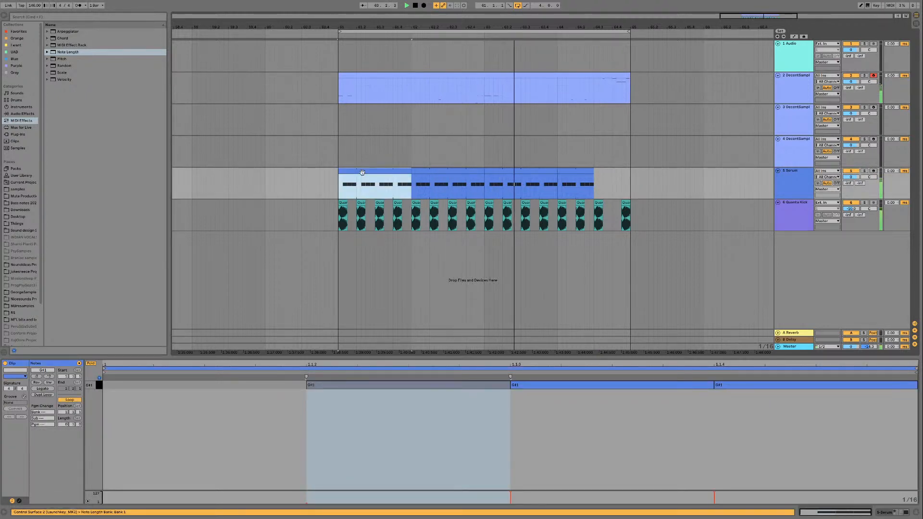
drag(364, 171, 594, 175)
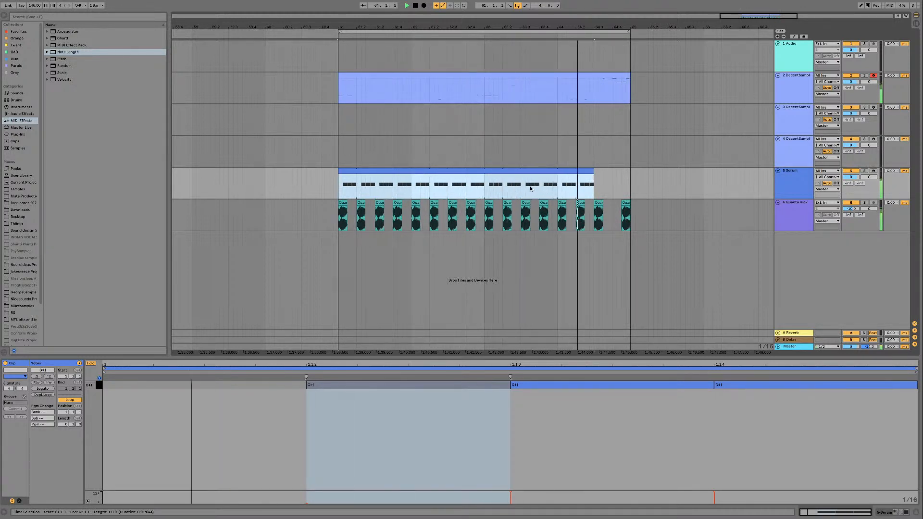
key(space)
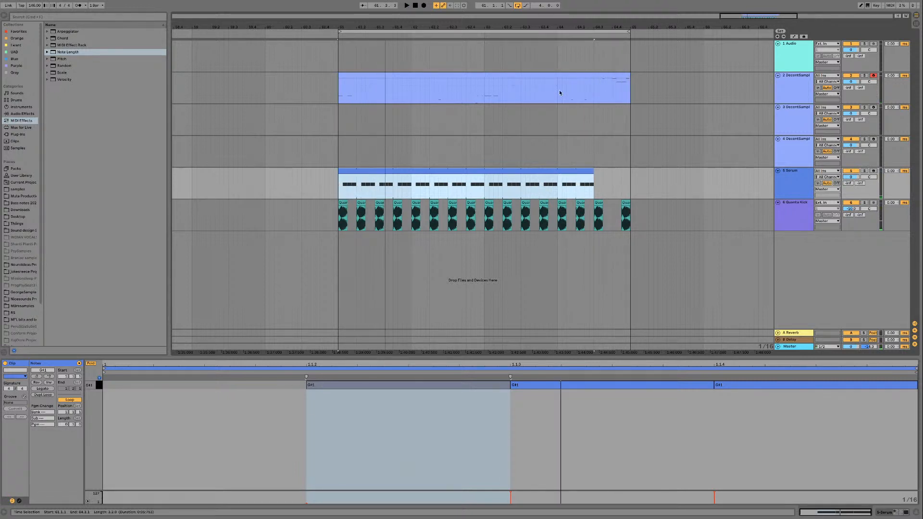
Step: Arm the third track and open its DecentSampler Malfunction Machine window below the arrangement clips
click(792, 119)
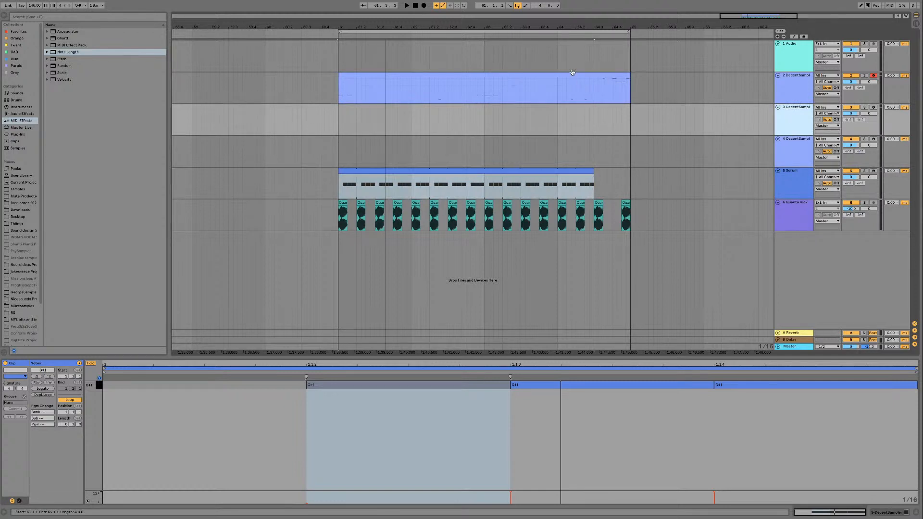
click(874, 107)
double_click(787, 119)
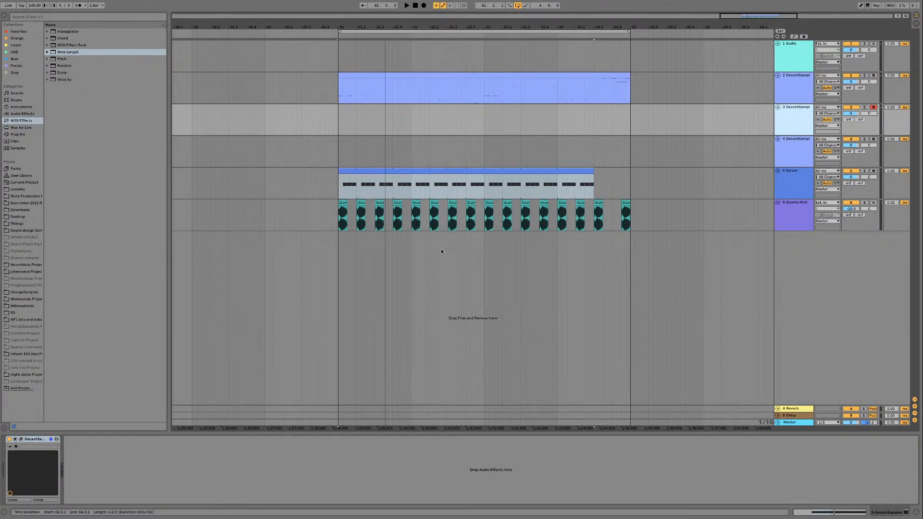
click(21, 439)
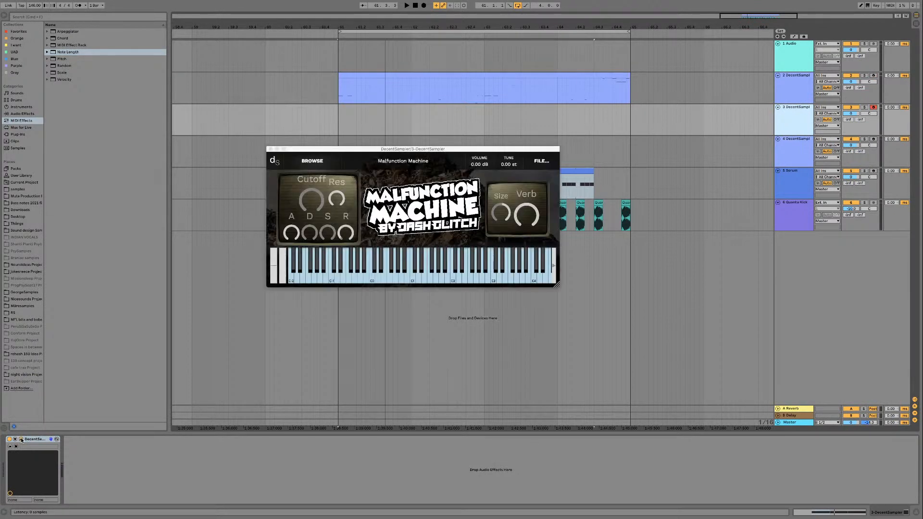
drag(404, 154, 419, 236)
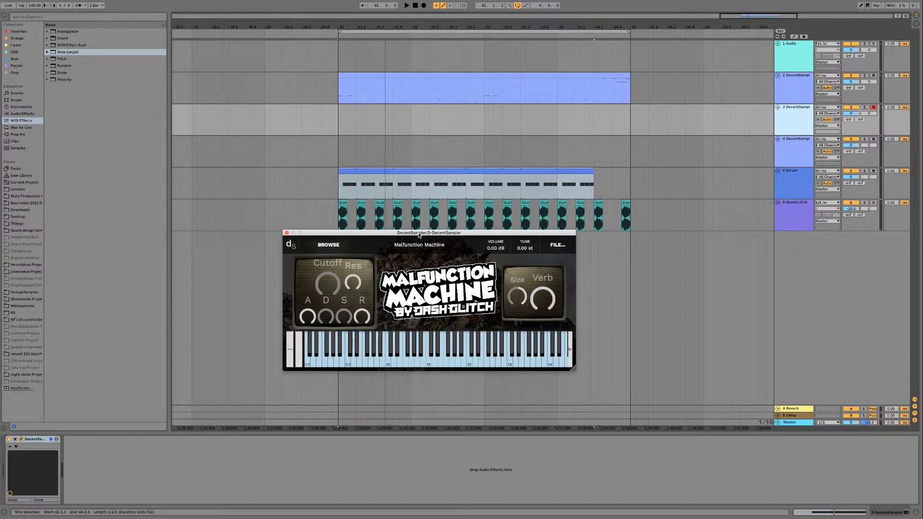
Step: Audition the Malfunction Machine sounds on the lowest keys, between about C-2 and C-1
drag(333, 355, 285, 351)
click(350, 355)
click(316, 353)
click(322, 360)
drag(322, 361, 308, 362)
click(308, 362)
click(308, 362)
click(331, 362)
click(335, 362)
click(336, 363)
click(339, 363)
click(344, 362)
click(347, 363)
click(347, 362)
click(343, 362)
click(312, 363)
click(327, 360)
Step: Reposition the sampler window and audition a few more Malfunction Machine sounds just above C-2
drag(498, 236, 561, 254)
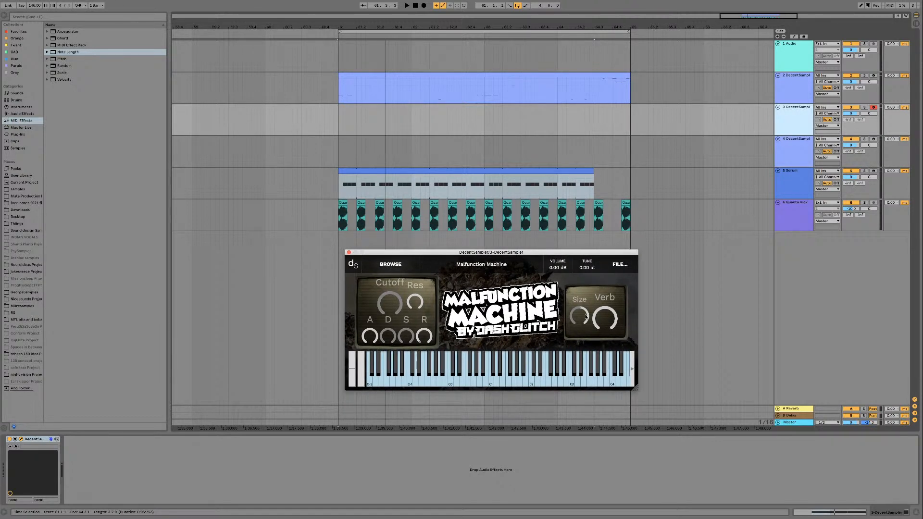
click(378, 380)
click(379, 380)
click(382, 379)
click(376, 378)
click(379, 377)
Step: Place the insert marker at 61.1.1 on the third track and close the Malfunction Machine window
click(342, 130)
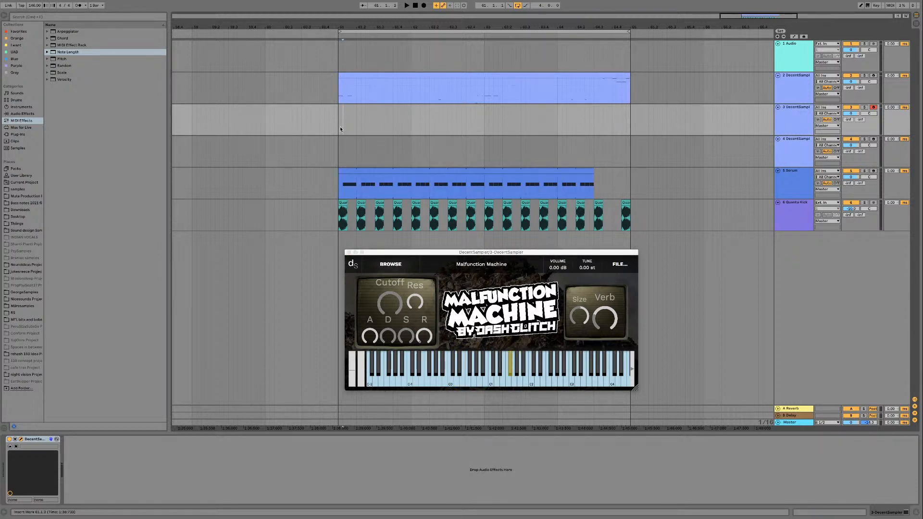
click(596, 362)
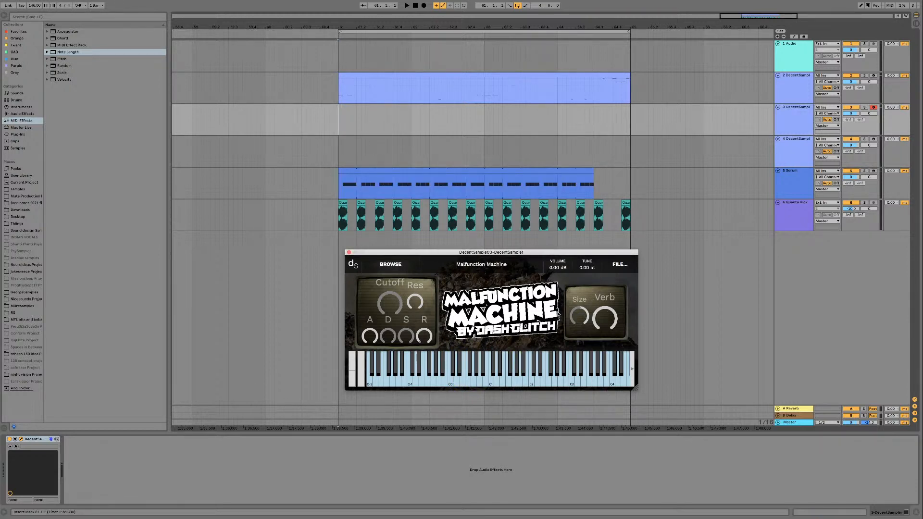
click(349, 252)
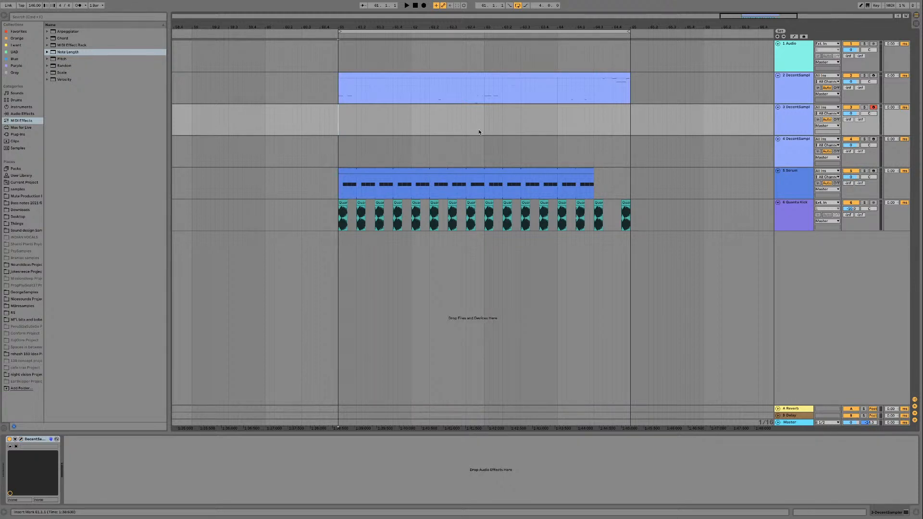
key(space)
Step: Copy the four-bar clip from the first DecentSampler track to the Malfunction Machine track and delete all its notes
click(398, 89)
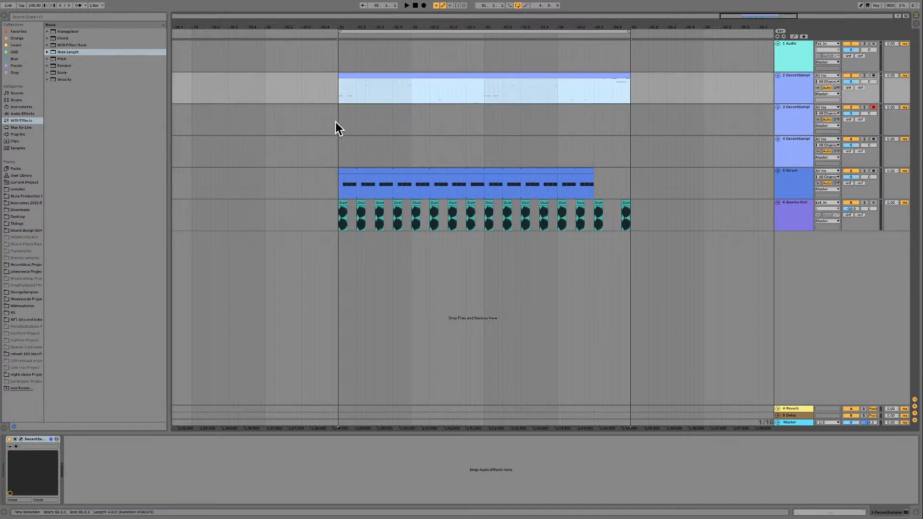
click(341, 122)
drag(423, 75, 423, 116)
double_click(423, 113)
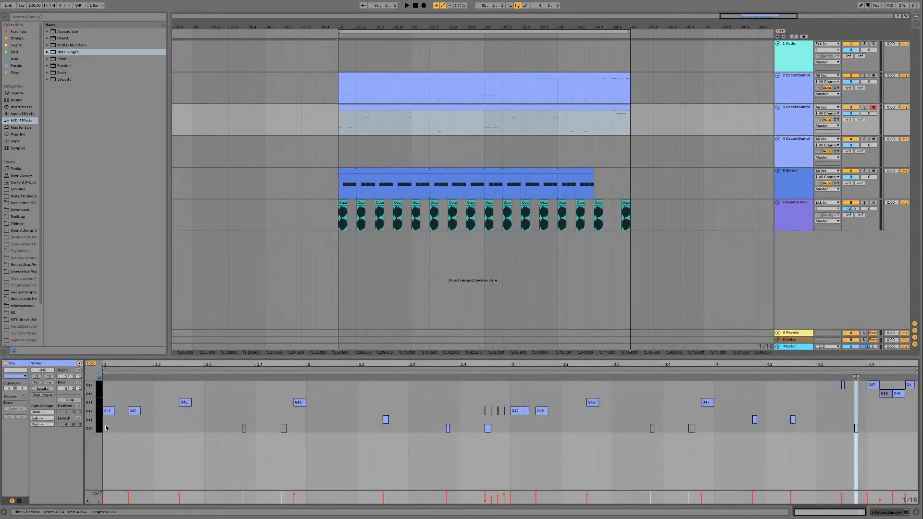
key(ctrl+a)
key(Delete)
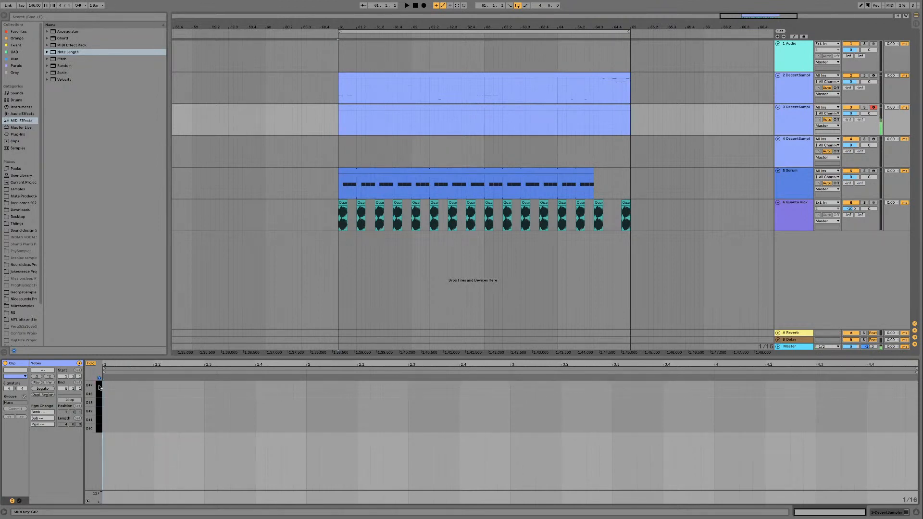
Step: Duplicate the four-bar section at 61.1.1 to 65.1.1 across the DecentSampler, Serum and kick tracks
click(471, 102)
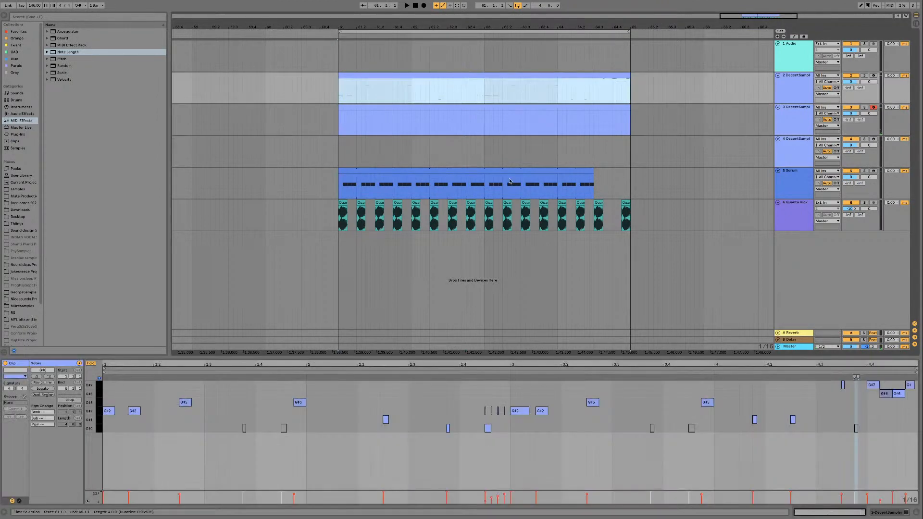
shift+click(636, 203)
key(ctrl+d)
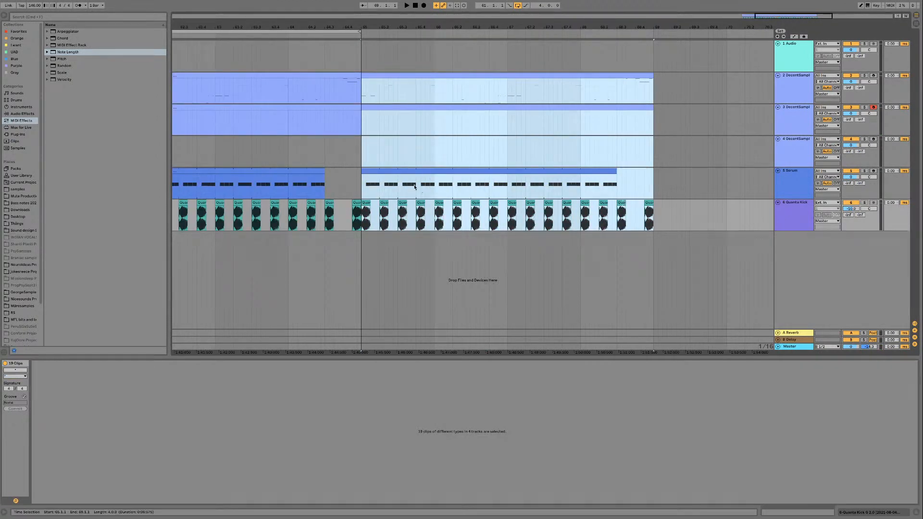
Step: Extend the second Serum clip by one beat to 68.4 and move the final kick back onto that beat
scroll(568, 179, left, 2)
click(659, 187)
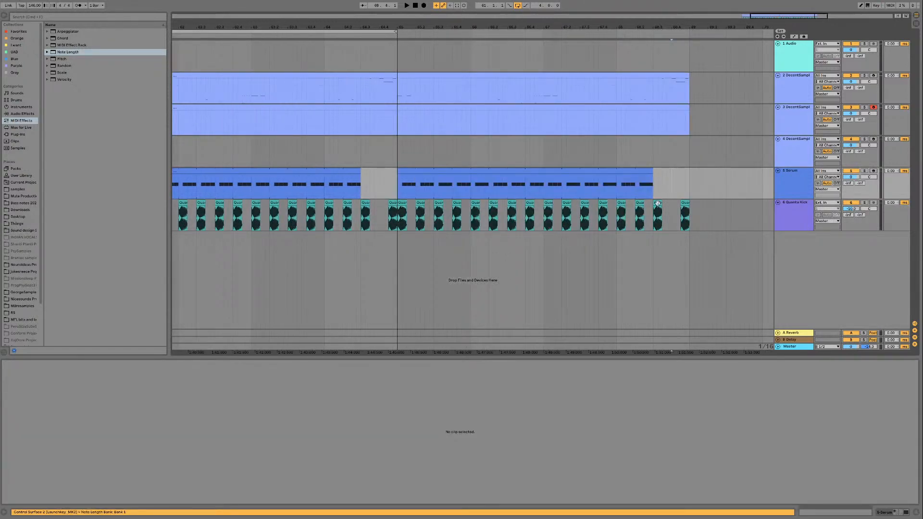
click(657, 204)
drag(650, 169, 672, 169)
drag(686, 203, 677, 206)
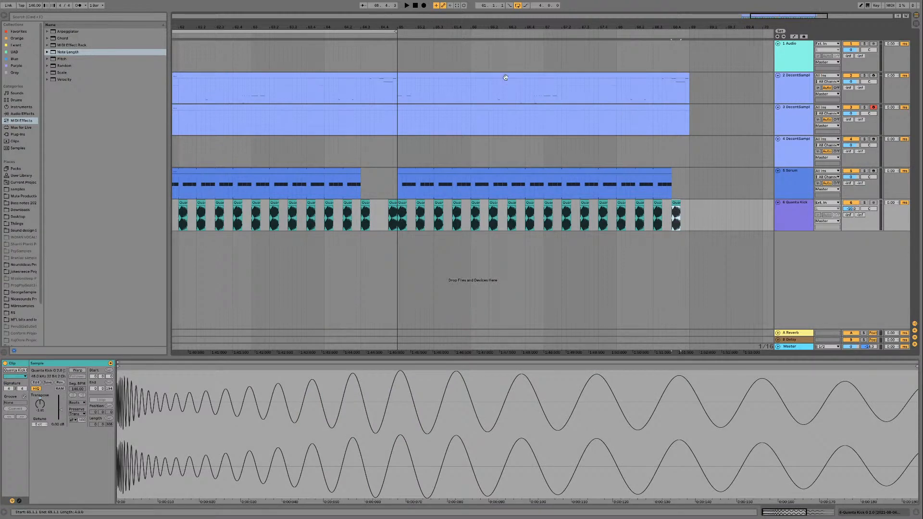
Step: Set the loop to the eight bars from 61.1.1 to 69.1.1 using the first DecentSampler track's clips and play it
scroll(423, 76, left, 2)
click(423, 76)
shift+click(431, 75)
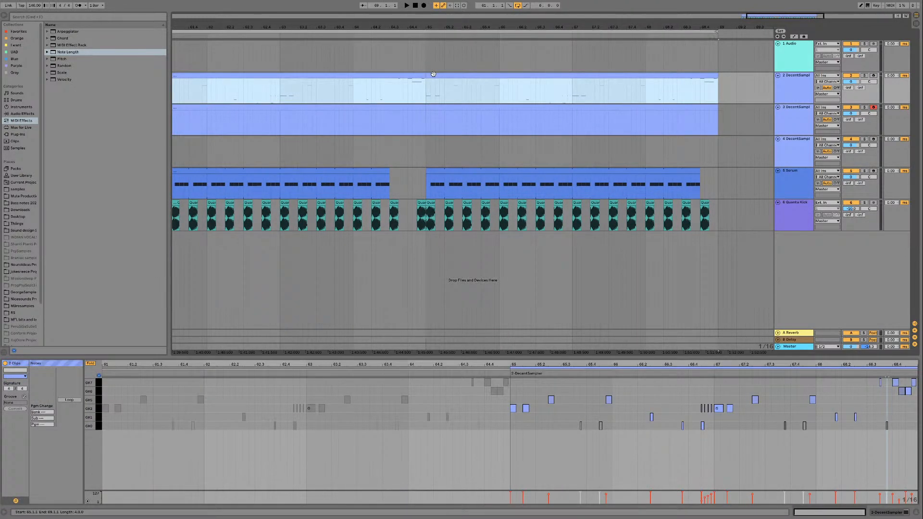
scroll(440, 81, left, 1)
key(minus)
scroll(535, 104, right, 5)
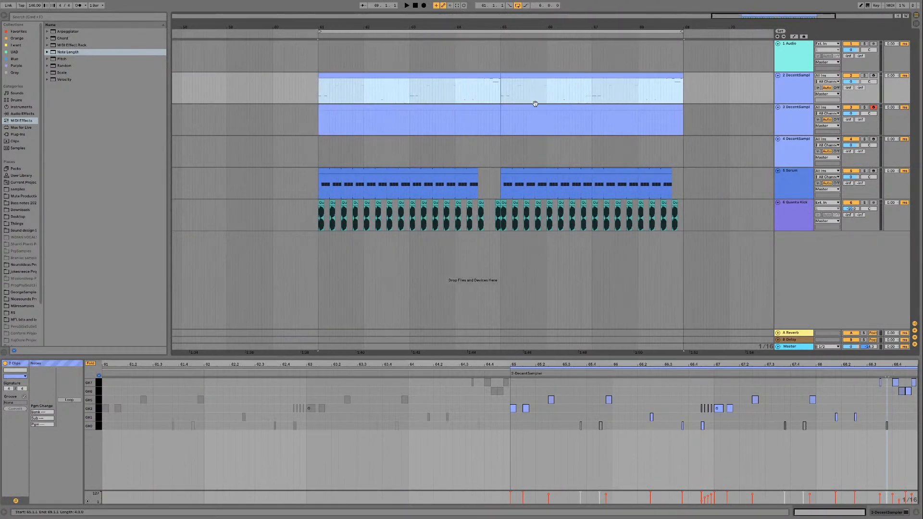
key(space)
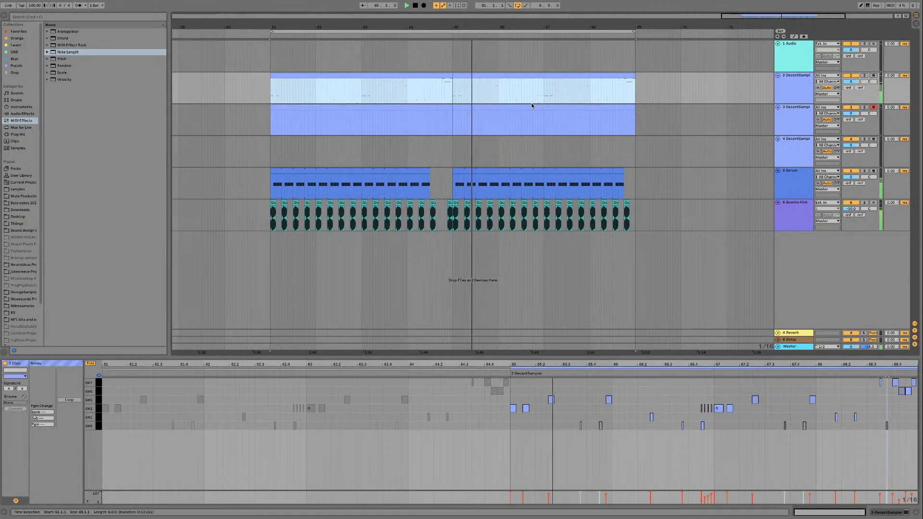
Step: Open the empty clip at 65.1.1 on the third track and audition Malfunction Machine sounds down to C-2
click(505, 116)
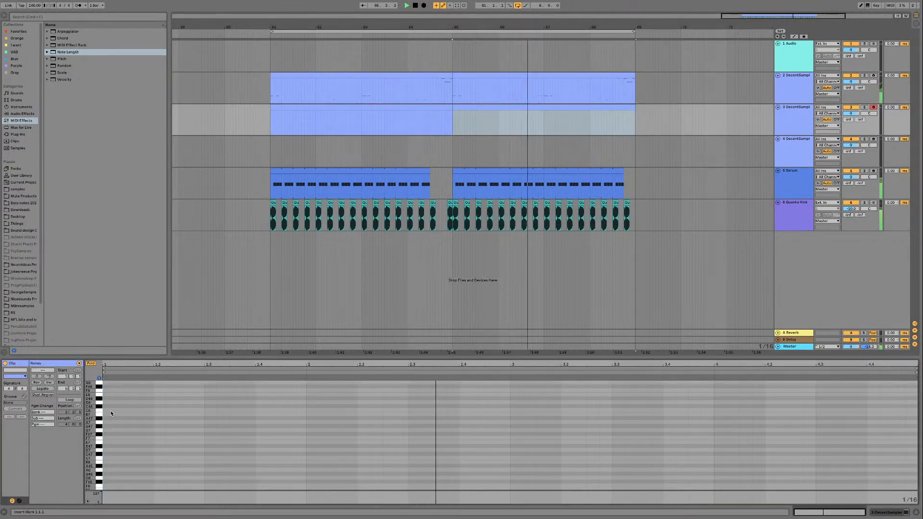
click(102, 386)
click(91, 364)
click(100, 389)
scroll(101, 389, up, 5)
scroll(101, 390, down, 5)
click(99, 467)
drag(99, 452, 101, 428)
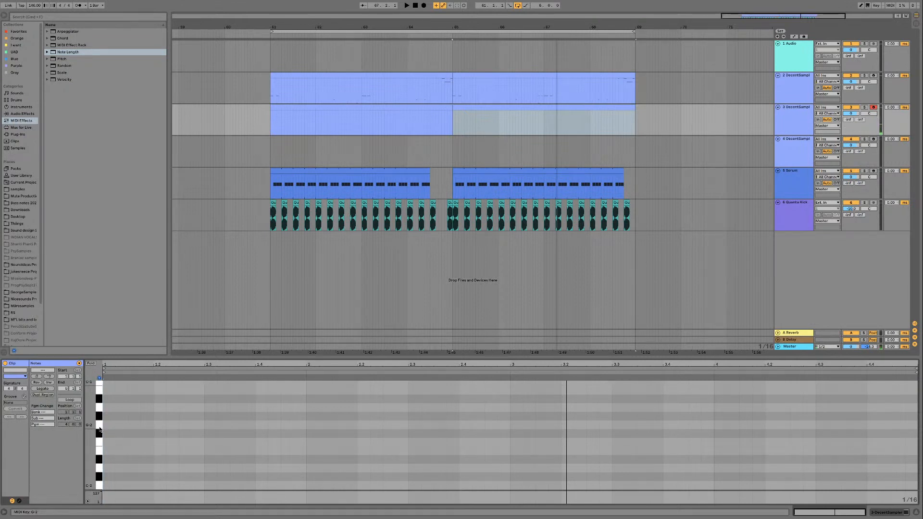
click(101, 426)
click(100, 427)
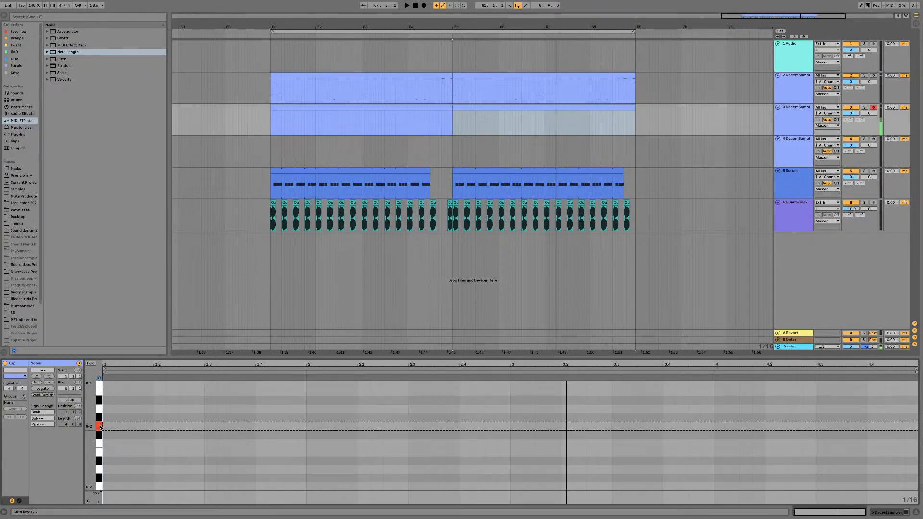
click(99, 487)
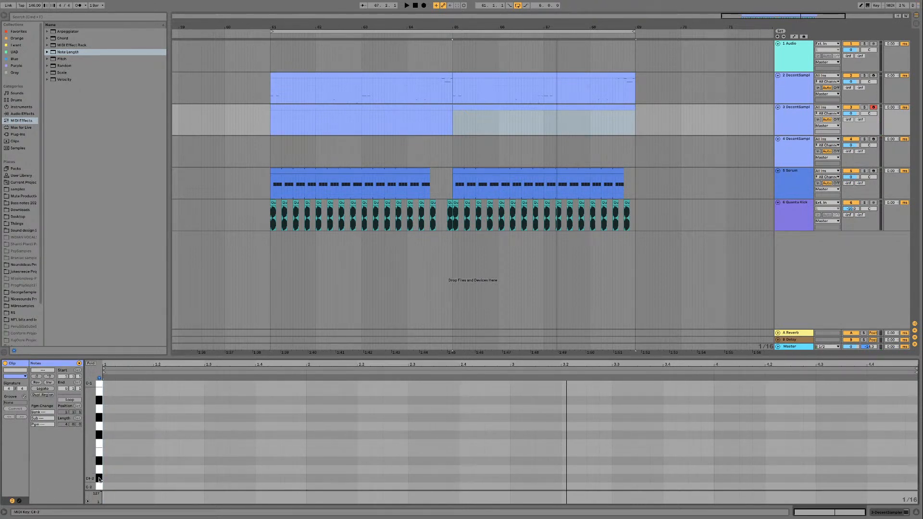
click(100, 487)
Step: Extend the third track's first clip to eight bars, ending at 69.1.1, and load AutoPlay from the Purple collection before its sampler
click(794, 122)
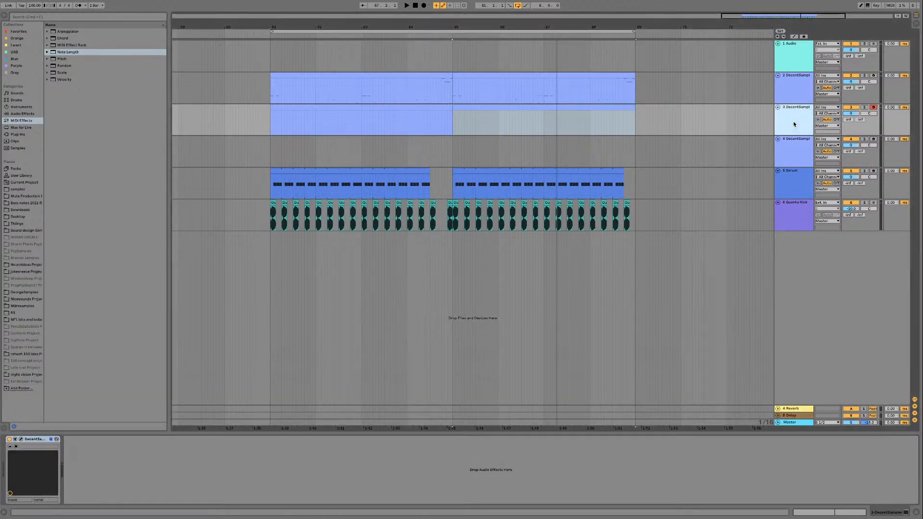
drag(448, 106, 636, 107)
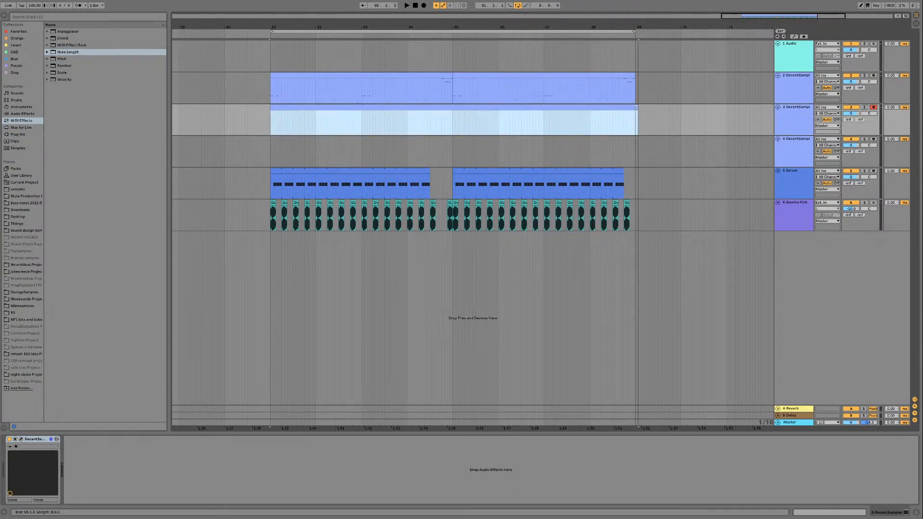
click(604, 115)
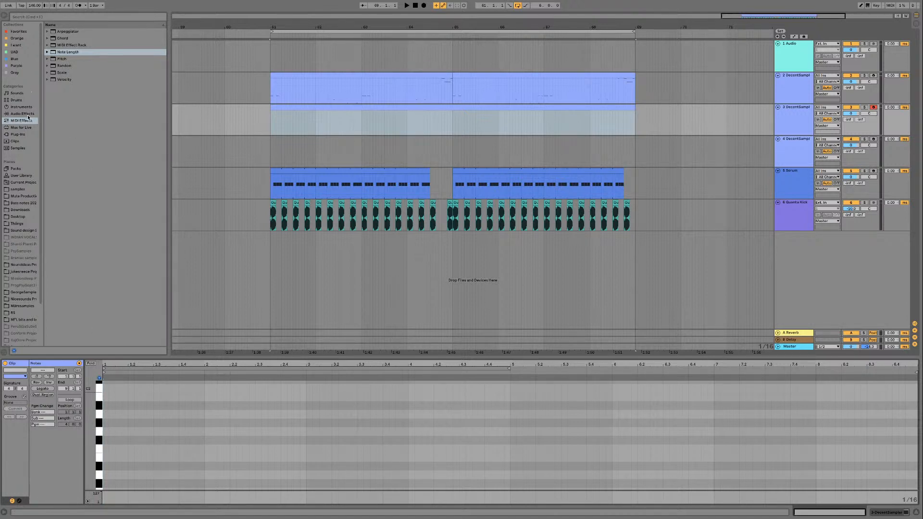
click(23, 66)
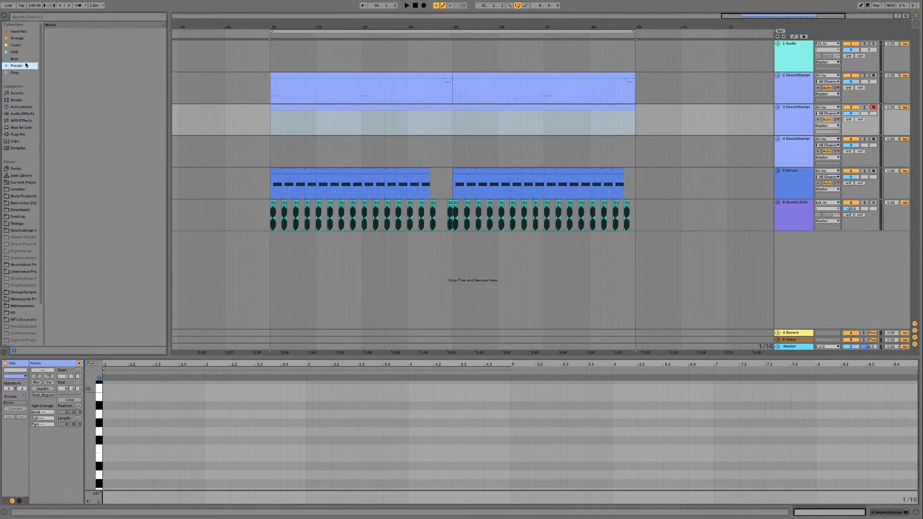
click(90, 67)
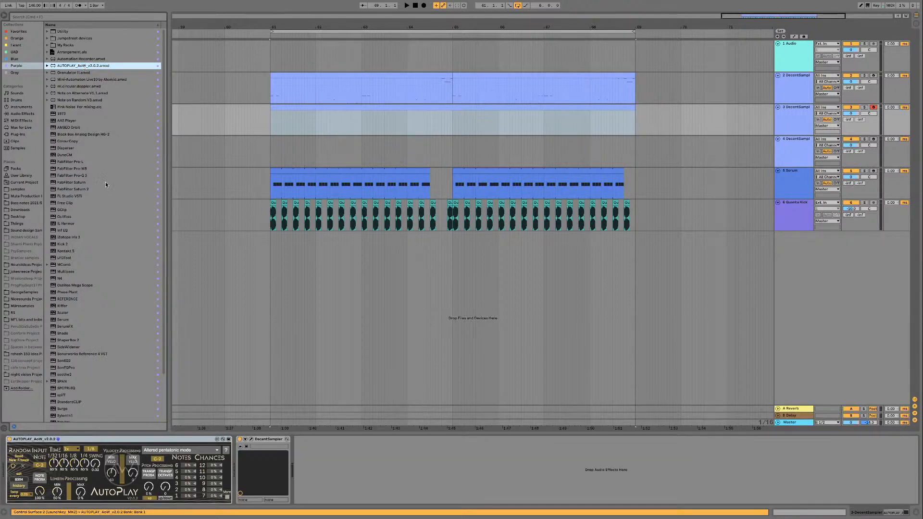
Step: Open the eight-bar clip on the third track and audition sampler notes from C-2 upward through AutoPlay
click(363, 107)
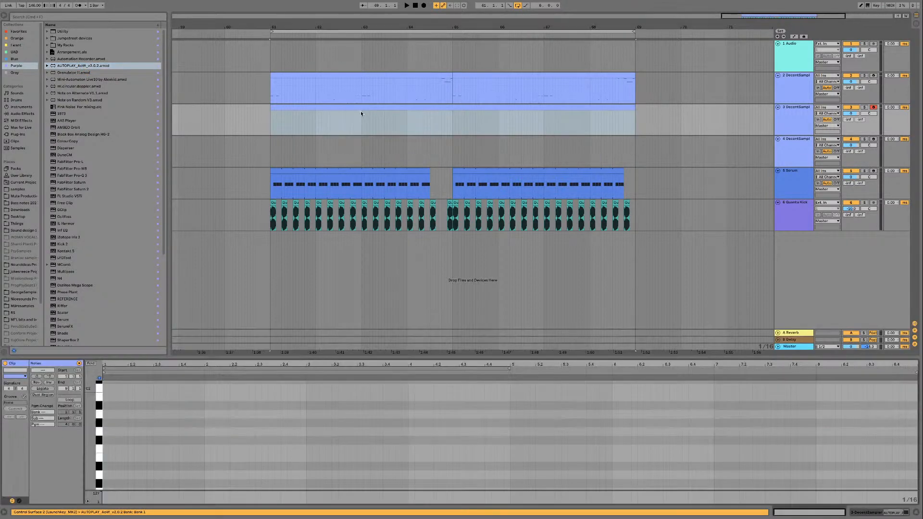
scroll(147, 418, down, 10)
click(99, 486)
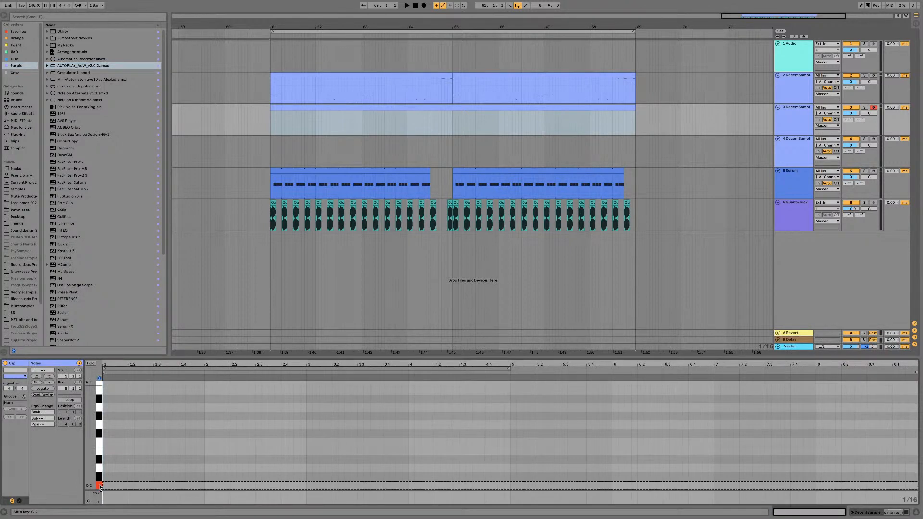
drag(99, 481, 98, 386)
scroll(98, 408, up, 2)
click(97, 408)
scroll(97, 408, up, 3)
click(97, 408)
scroll(135, 434, down, 4)
Step: Add a C-2 note at the start of the clip, stretch it across all eight bars with Legato and play back
double_click(108, 486)
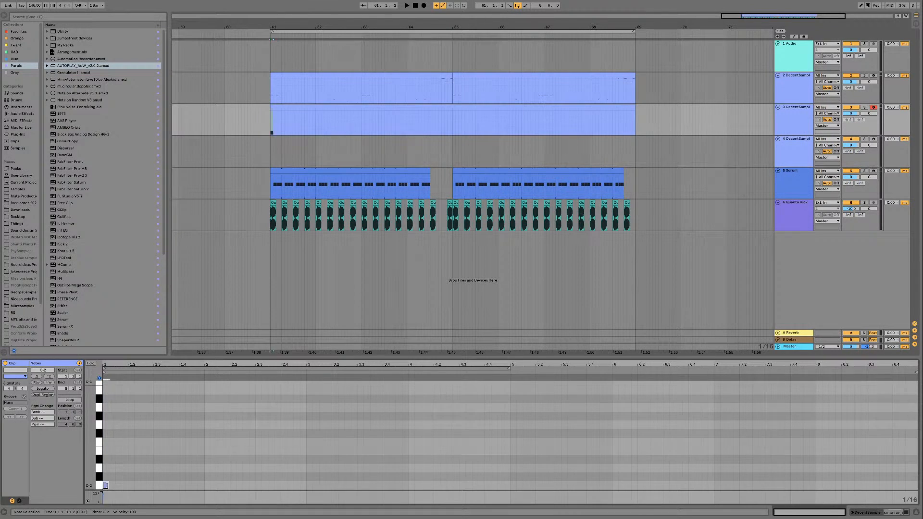
click(43, 389)
key(space)
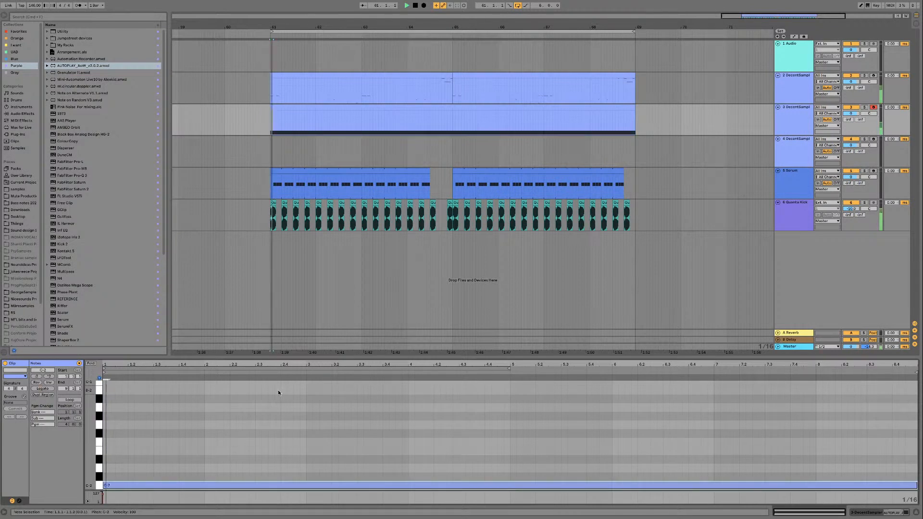
Step: Solo the third track and adjust AutoPlay's minimum and maximum note length
click(865, 108)
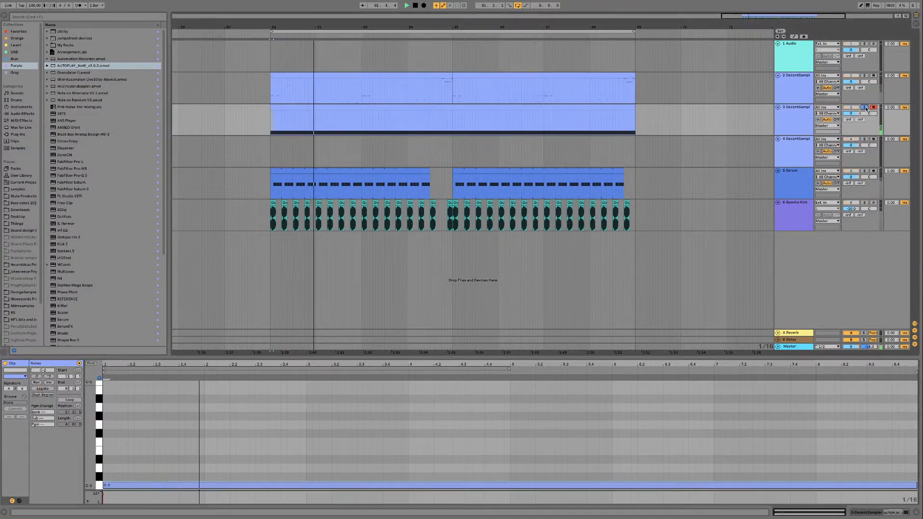
click(785, 128)
drag(80, 491, 57, 506)
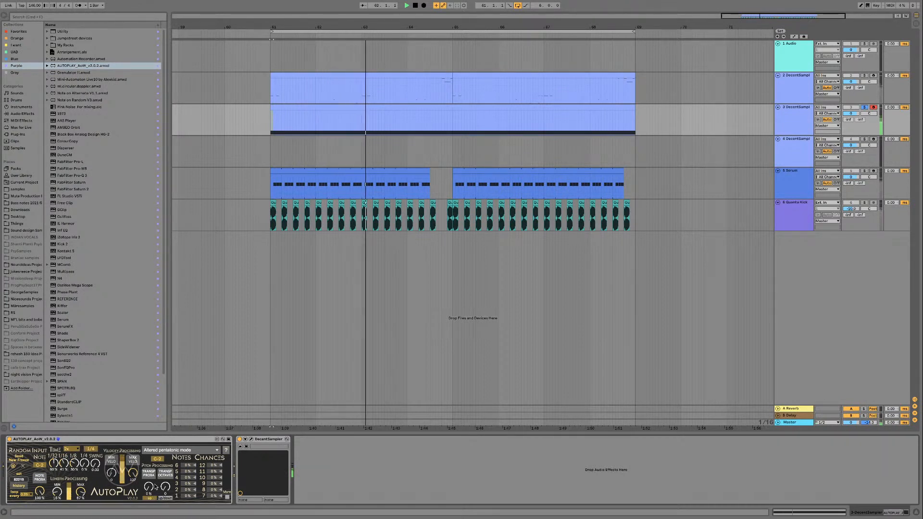
Step: Insert the Random MIDI effect between AutoPlay and the sampler, set Chance to 100%, raise Choices and listen to the result
click(16, 120)
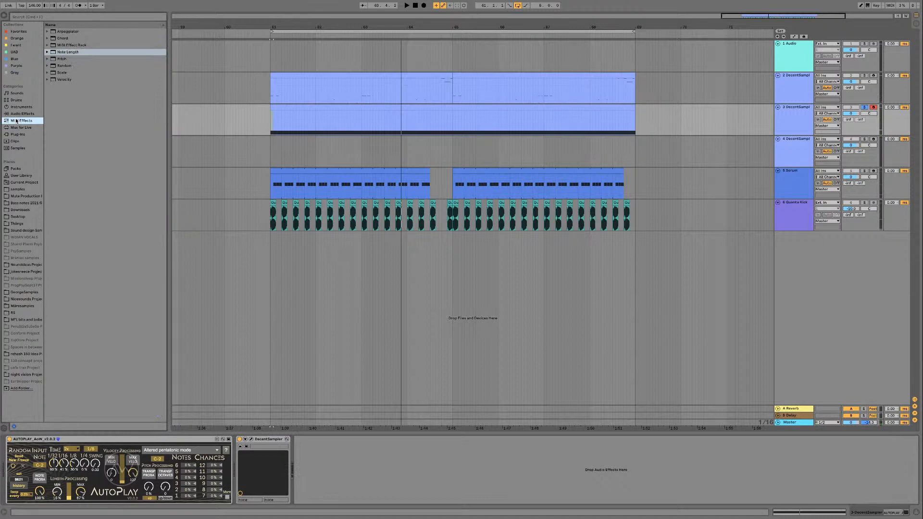
double_click(76, 68)
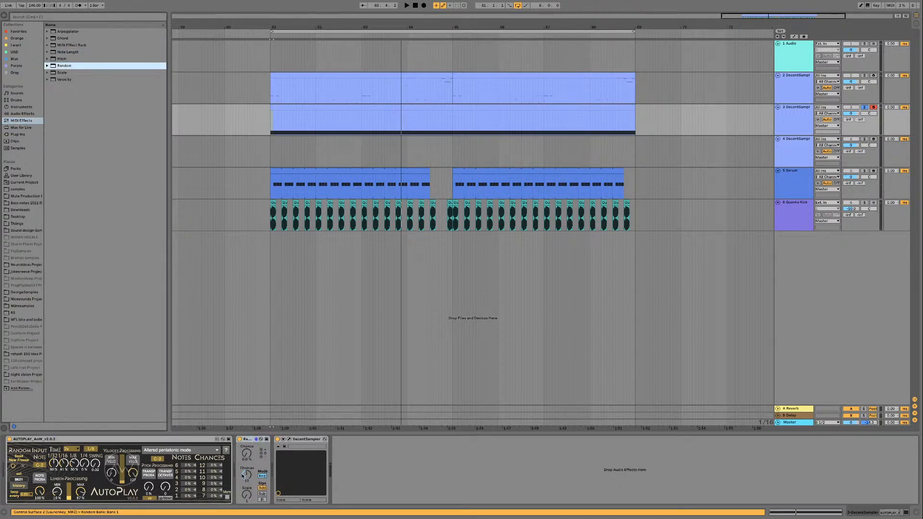
drag(243, 476, 240, 476)
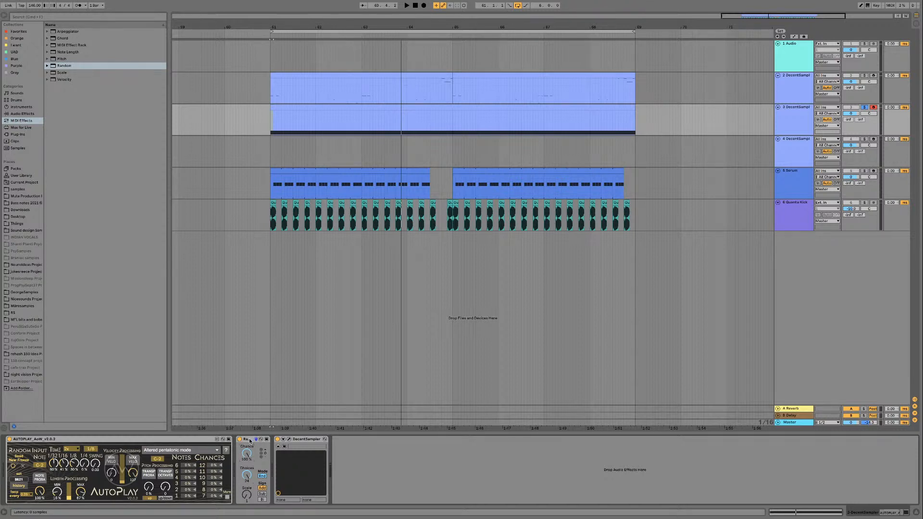
key(space)
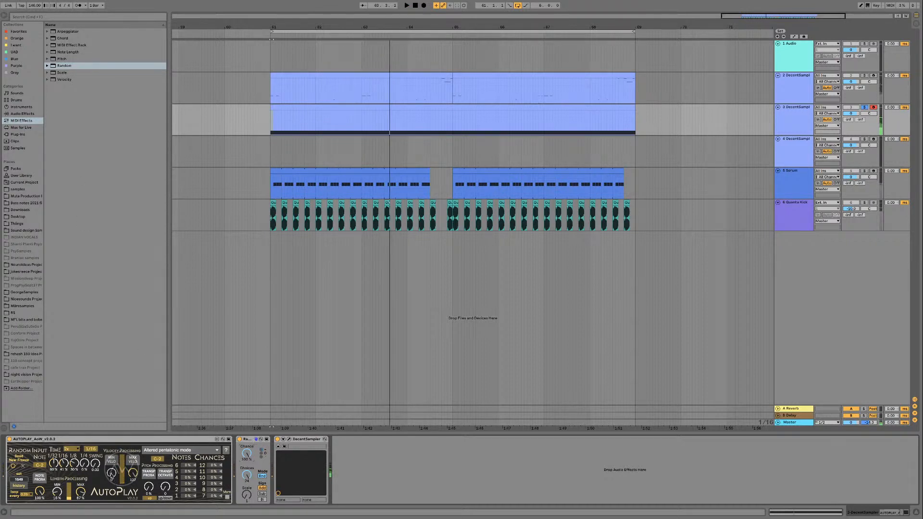
key(space)
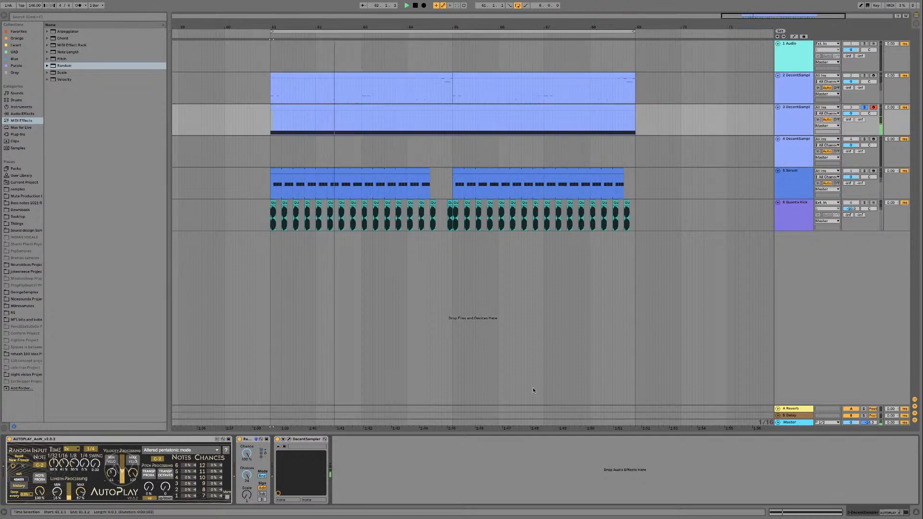
Step: Move the third track's clip to start at 65.1.1, split it at 69.1.1 and deactivate the part after the split
drag(446, 109, 666, 108)
scroll(656, 115, right, 1)
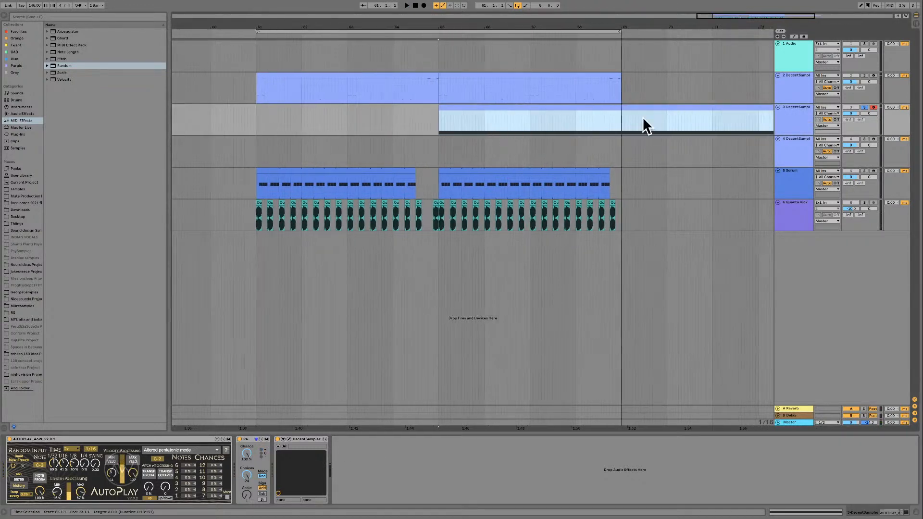
click(621, 121)
key(super+e)
click(630, 110)
key(0)
Step: Turn off solo on the third track, select the first DecentSampler clip at 61.1.1 and play the loop
click(410, 117)
click(371, 97)
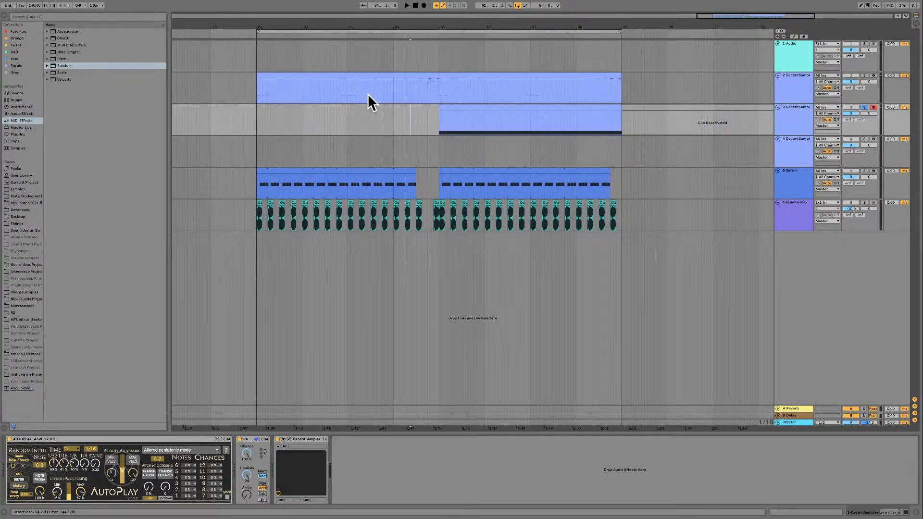
scroll(568, 134, right, 2)
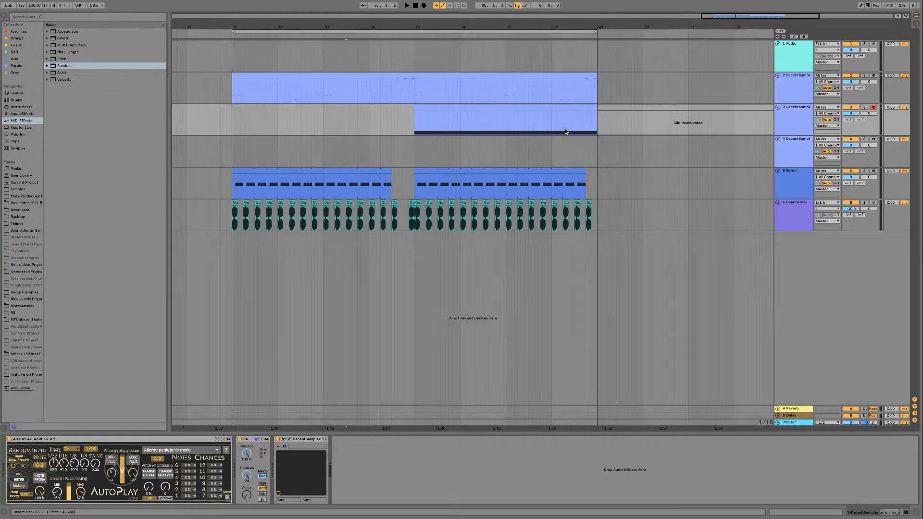
click(250, 441)
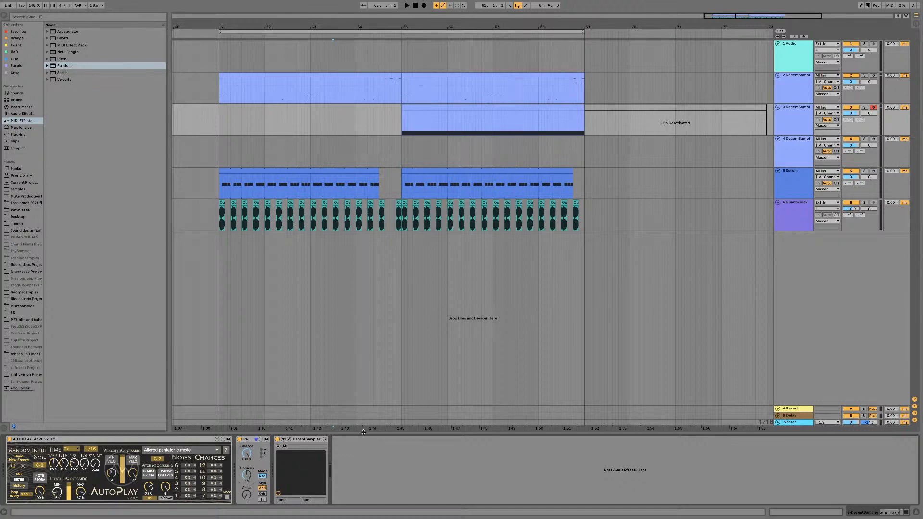
click(345, 79)
key(space)
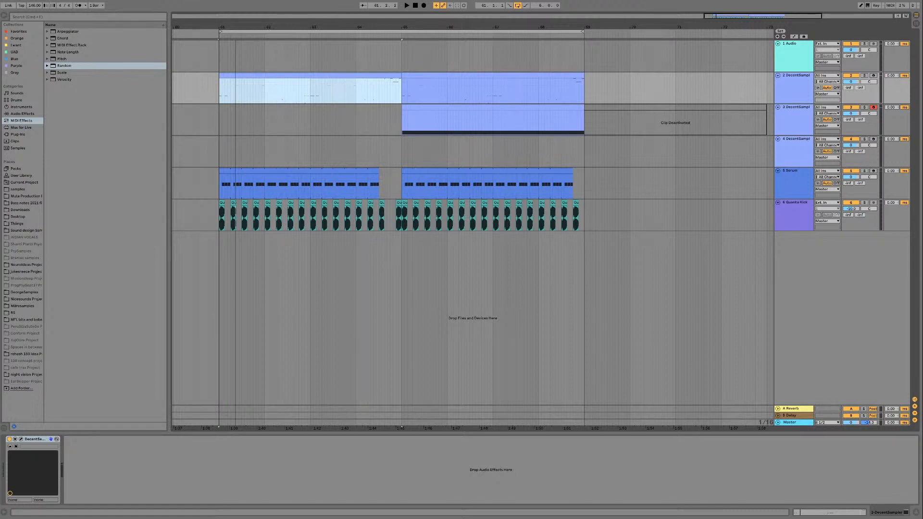
Step: Insert a new MIDI track directly below the third DecentSampler track
click(478, 108)
key(space)
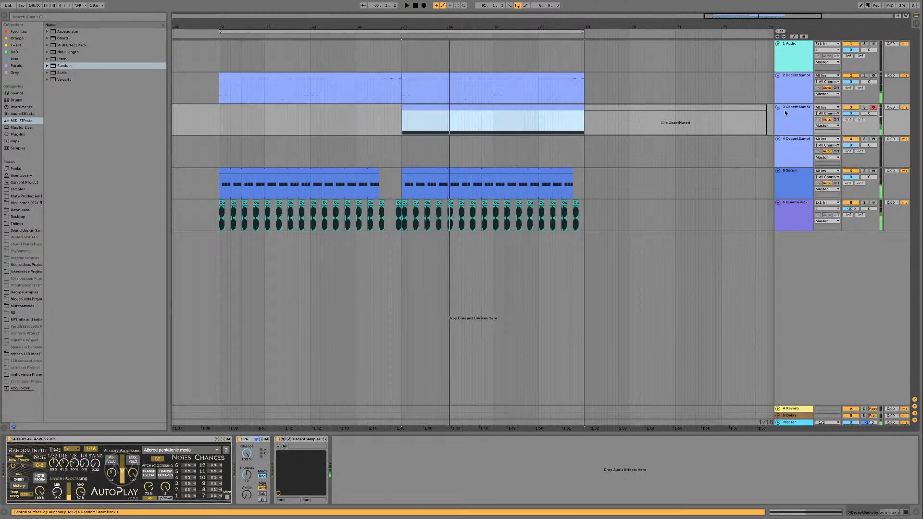
click(782, 109)
key(super+shift+t)
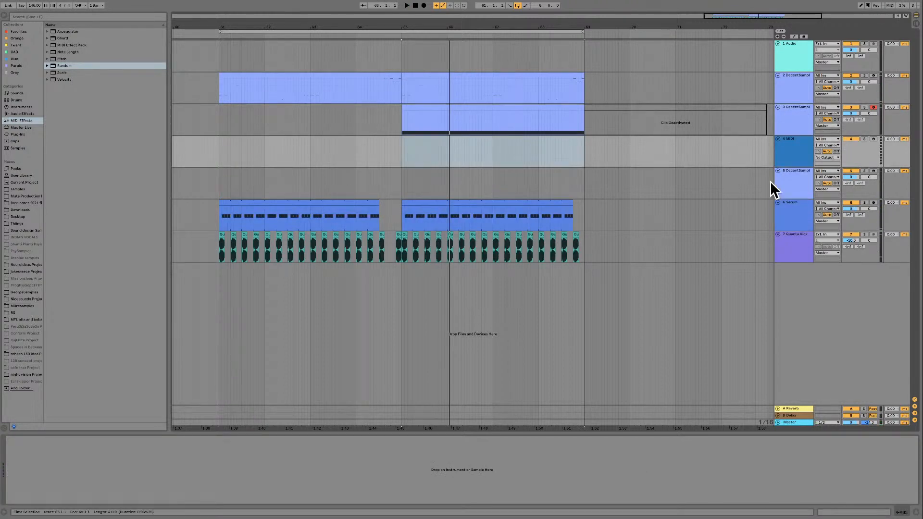
click(792, 152)
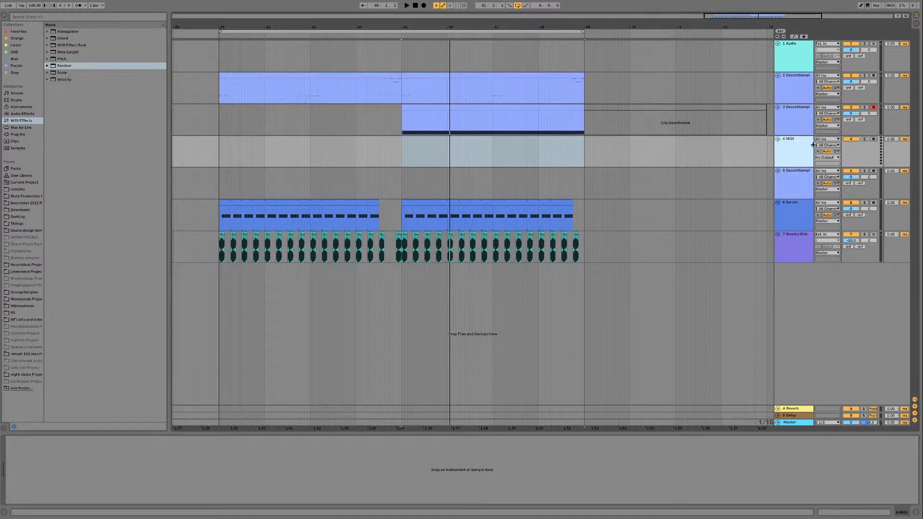
Step: Arm the new MIDI track and set its MIDI input to 3-DecentSampler, Post FX
click(874, 139)
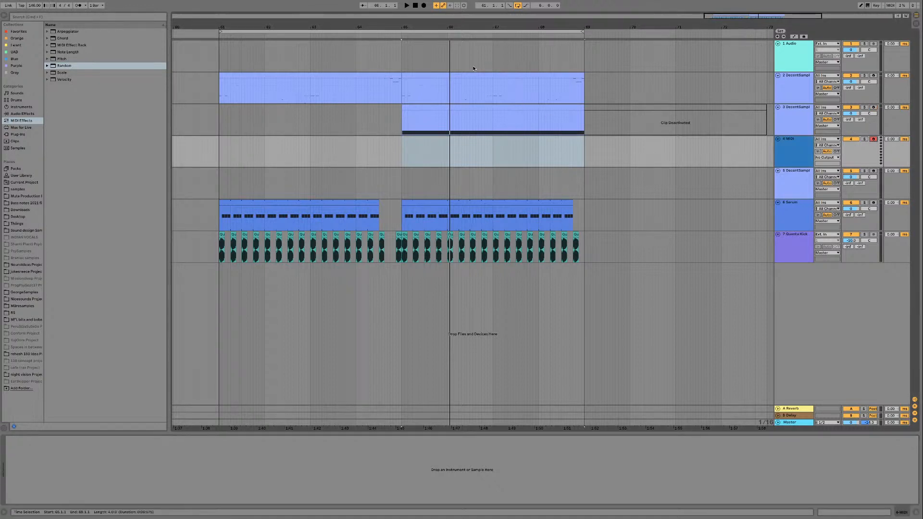
click(827, 139)
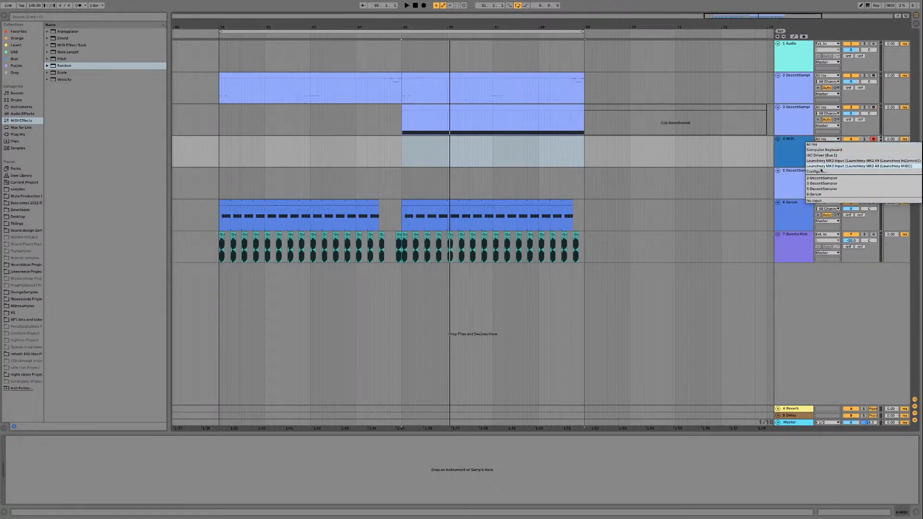
click(846, 180)
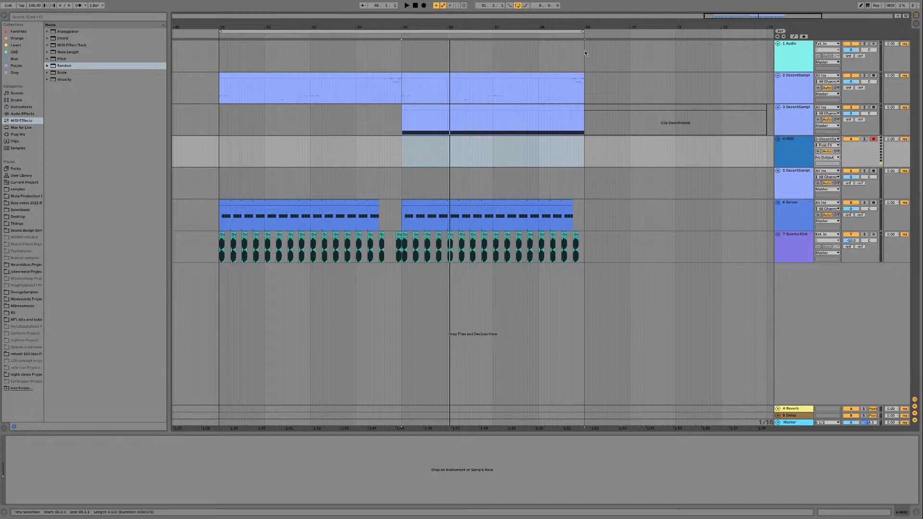
click(827, 145)
click(828, 146)
Step: Record a four-bar take of the generated MIDI from bar 65 and move the clip to bar 69
click(424, 6)
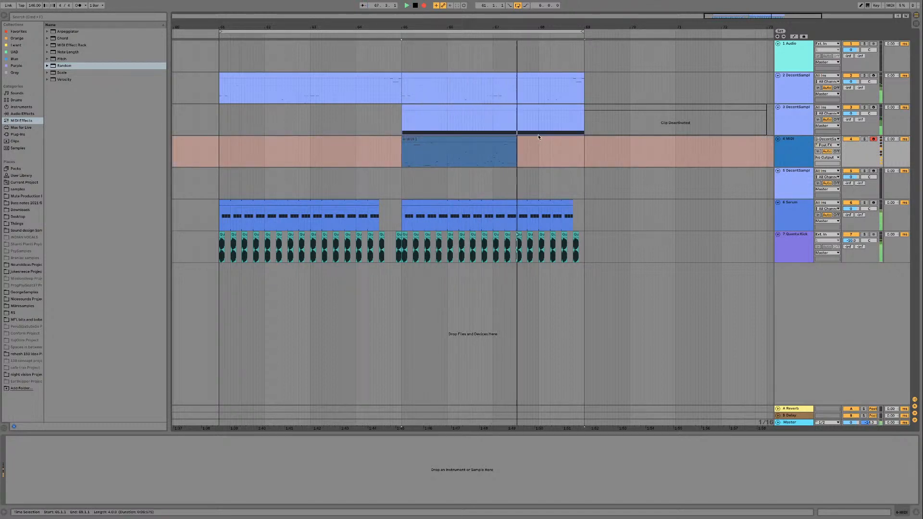
key(space)
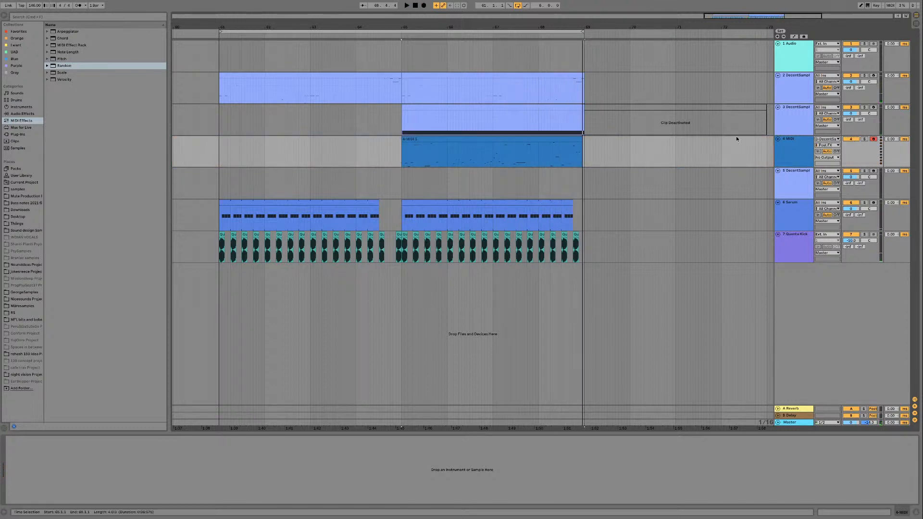
click(488, 158)
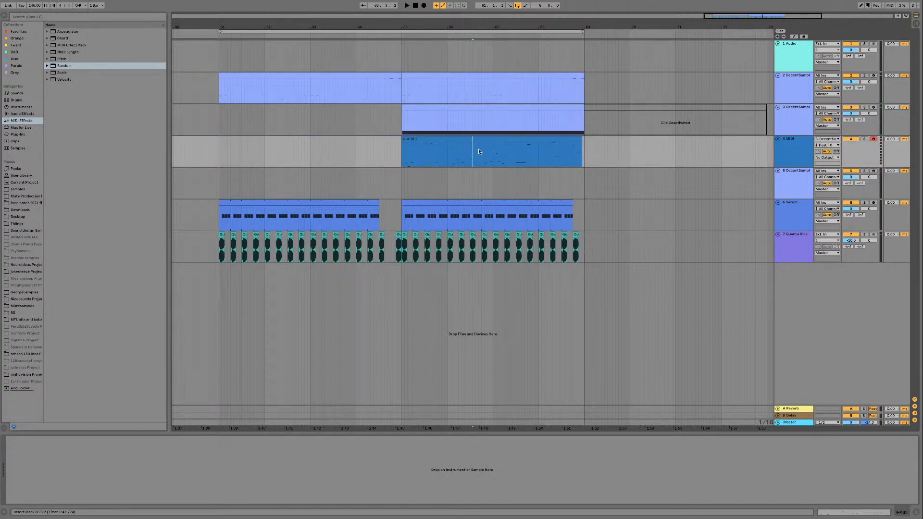
key(super+d)
drag(630, 143, 627, 144)
Step: Record a second MIDI take from bar 65 and shift both recorded clips four bars later on the MIDI track
click(519, 107)
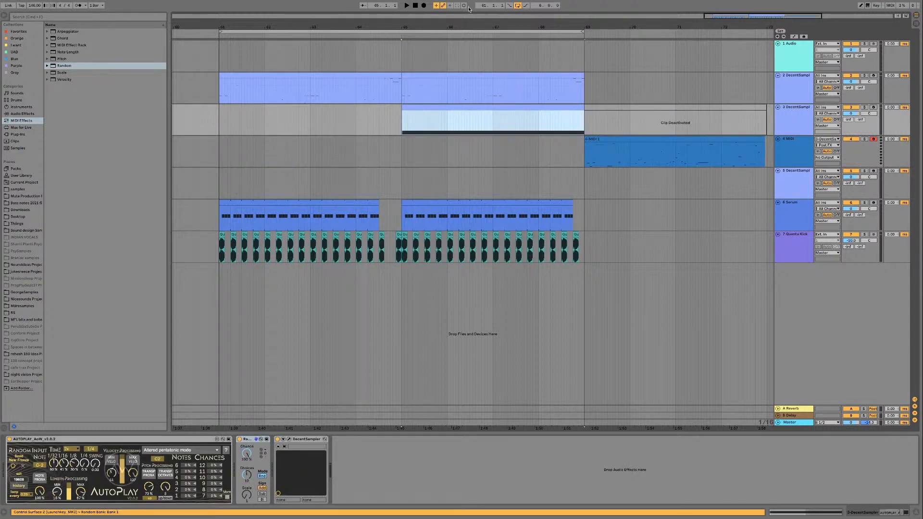
click(423, 6)
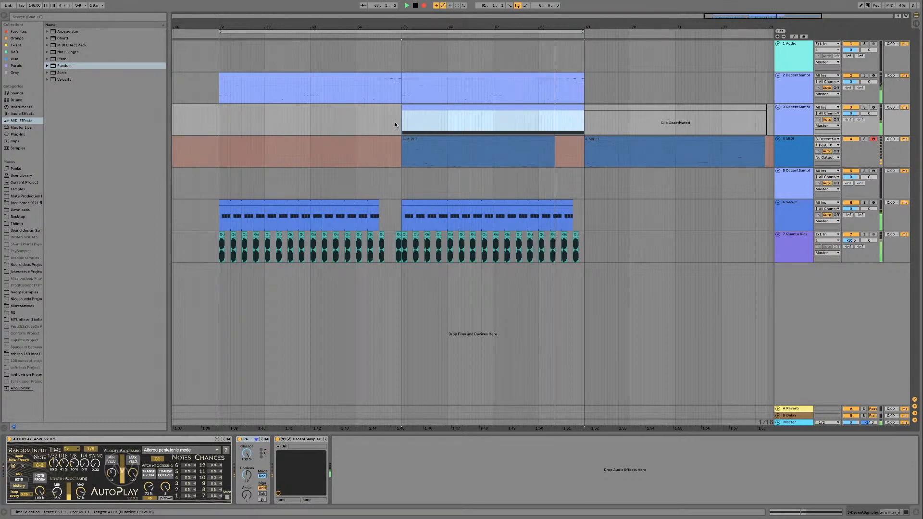
click(458, 140)
click(607, 141)
shift+click(499, 140)
drag(425, 138, 604, 144)
Step: Record a third take of the generated MIDI on the MIDI track from bar 65
click(402, 146)
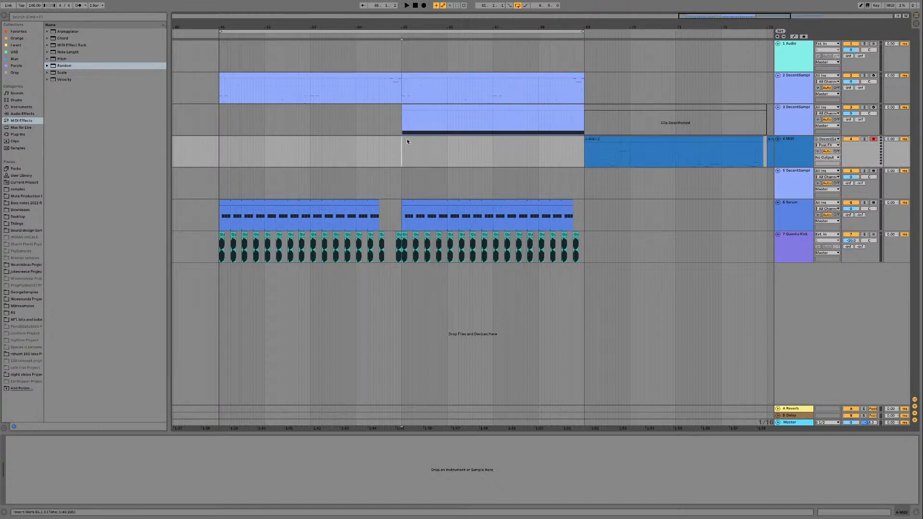
key(F9)
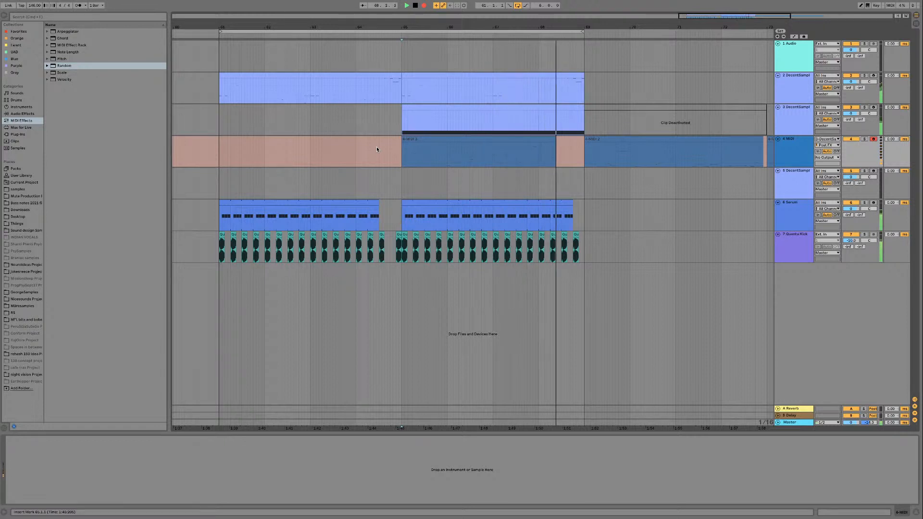
key(space)
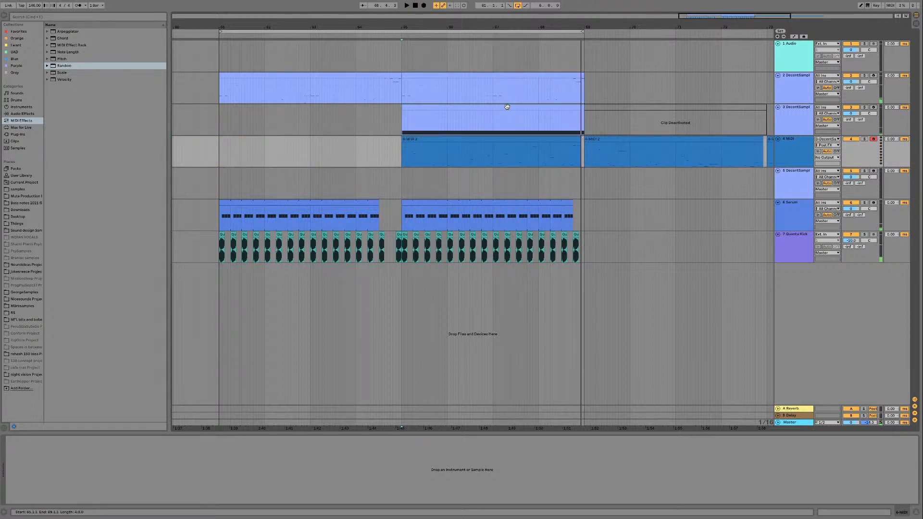
Step: Move all three recorded MIDI clips four bars later so they start at bar 69
scroll(572, 150, right, 3)
key(minus)
click(567, 139)
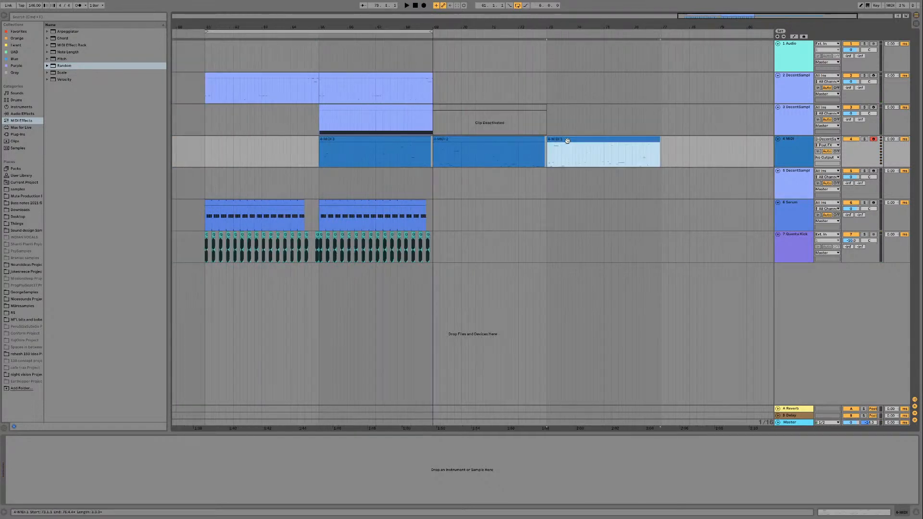
shift+click(387, 139)
click(351, 138)
shift+click(564, 137)
drag(339, 140, 452, 143)
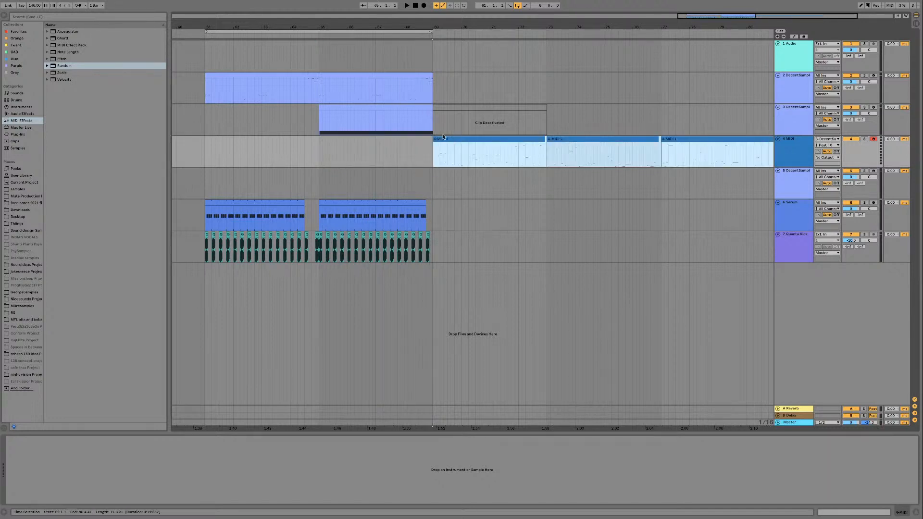
Step: Record a fourth four-bar MIDI take from bar 65 into the cleared space
click(406, 108)
key(F9)
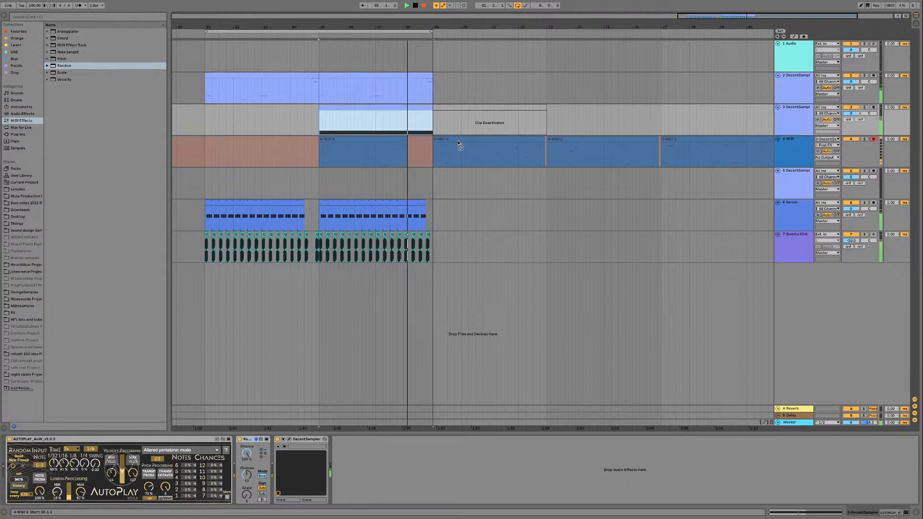
key(space)
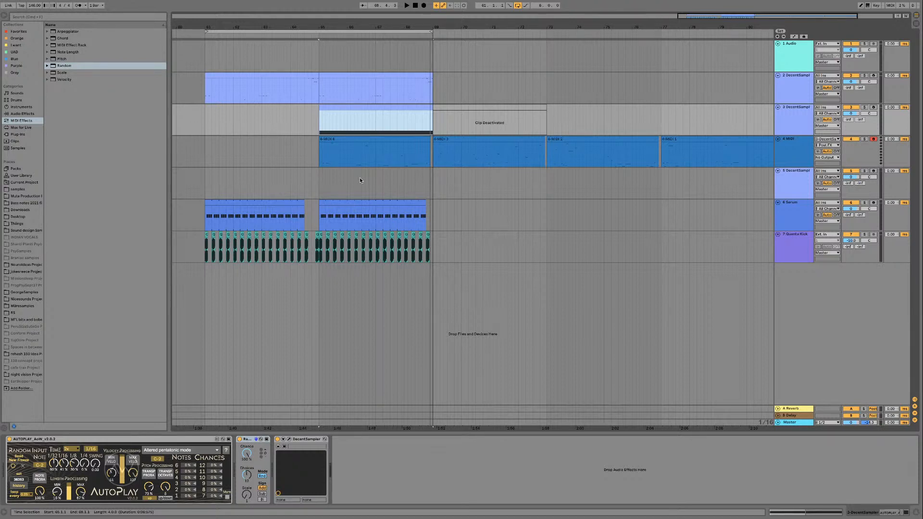
Step: Turn off the AutoPlay and Random devices on the third DecentSampler track
drag(306, 153, 318, 158)
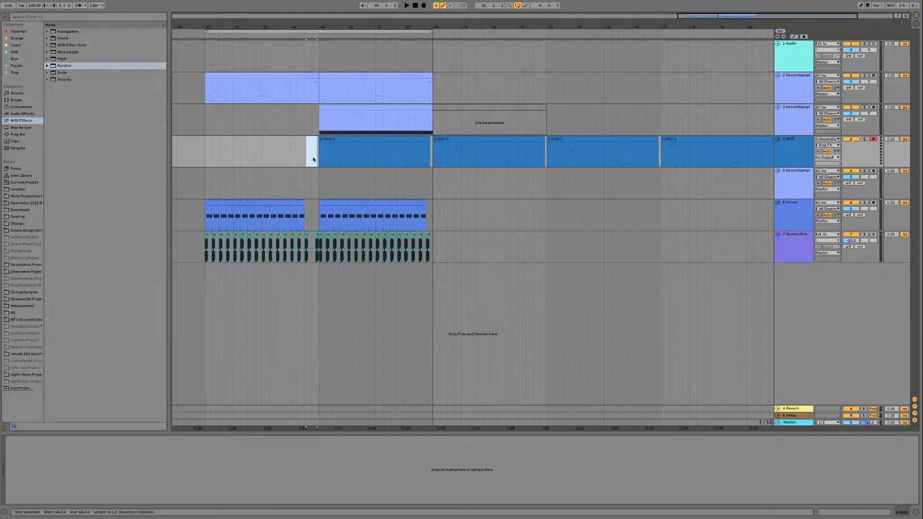
click(814, 120)
click(160, 441)
click(246, 439)
key(0)
click(144, 440)
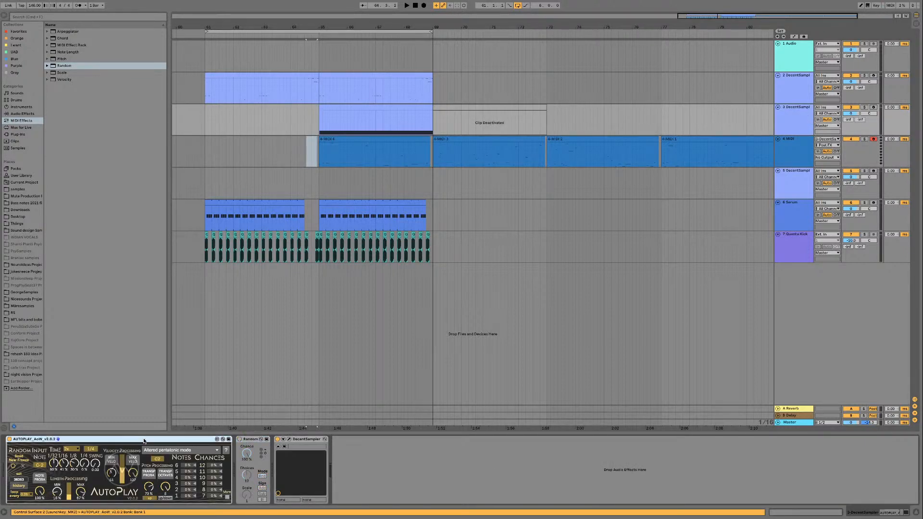
Step: Move the third track's trigger clip and its deactivated copy onto a new track below the kick track
click(376, 139)
click(390, 108)
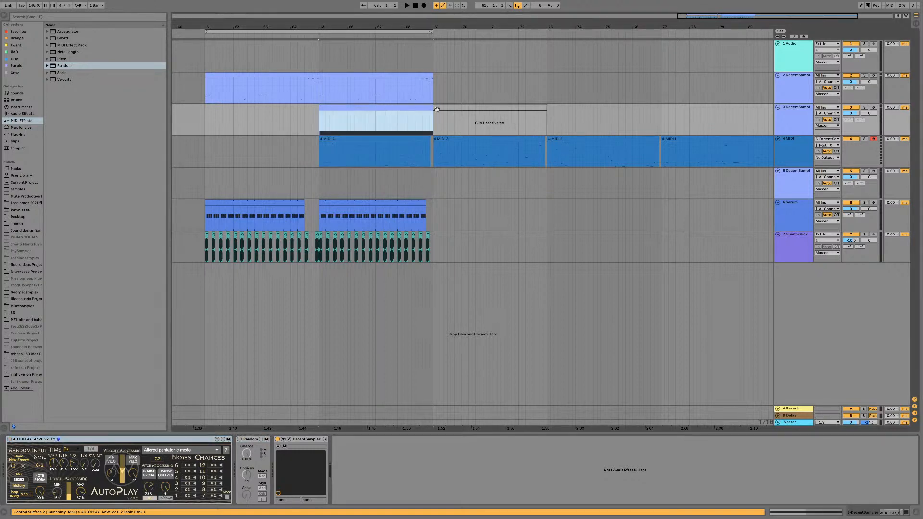
shift+click(442, 108)
drag(422, 107, 629, 229)
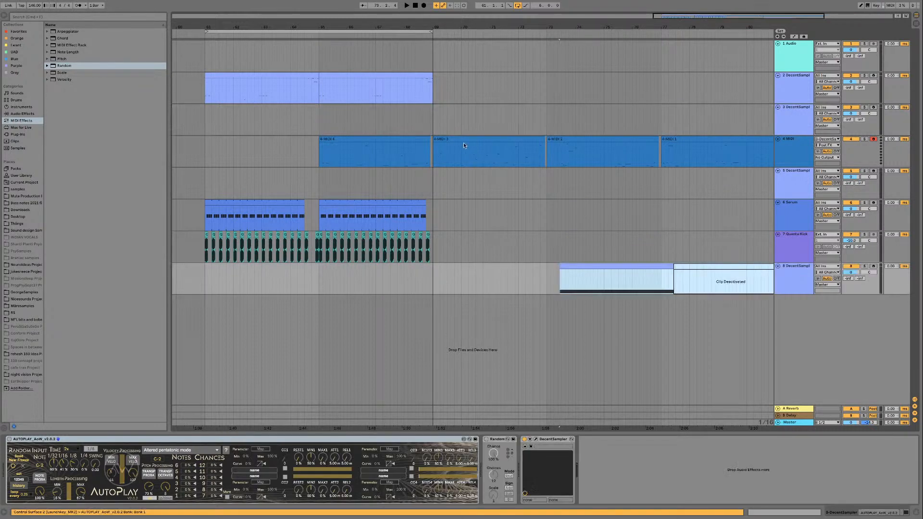
Step: Move the recorded take at bar 77 to the third DecentSampler track at bar 65
click(412, 139)
drag(699, 137, 369, 128)
click(783, 123)
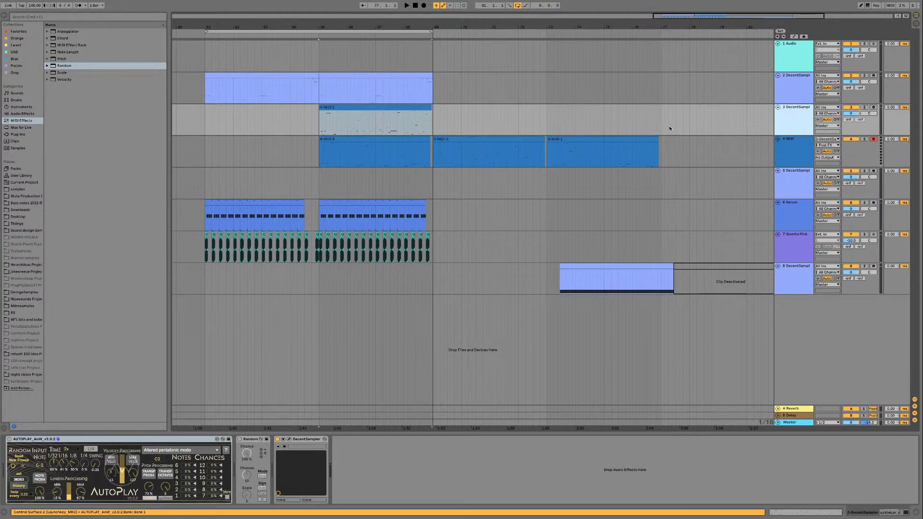
Step: Audition the take on the third DecentSampler track and try splitting it at bar 66
key(space)
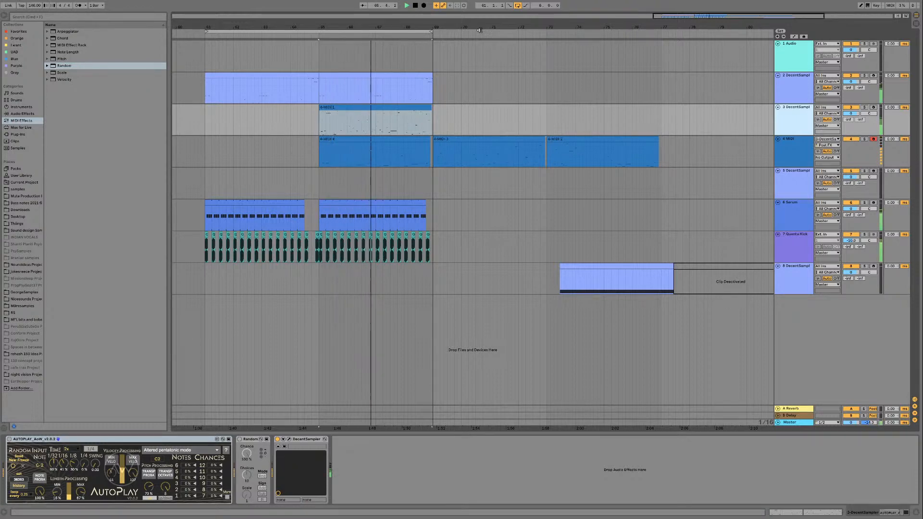
drag(712, 17, 722, 26)
click(341, 123)
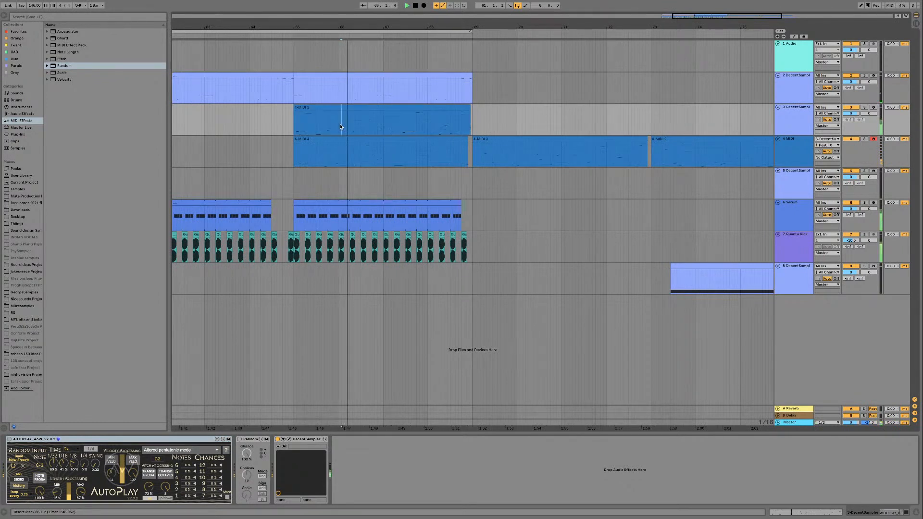
click(400, 107)
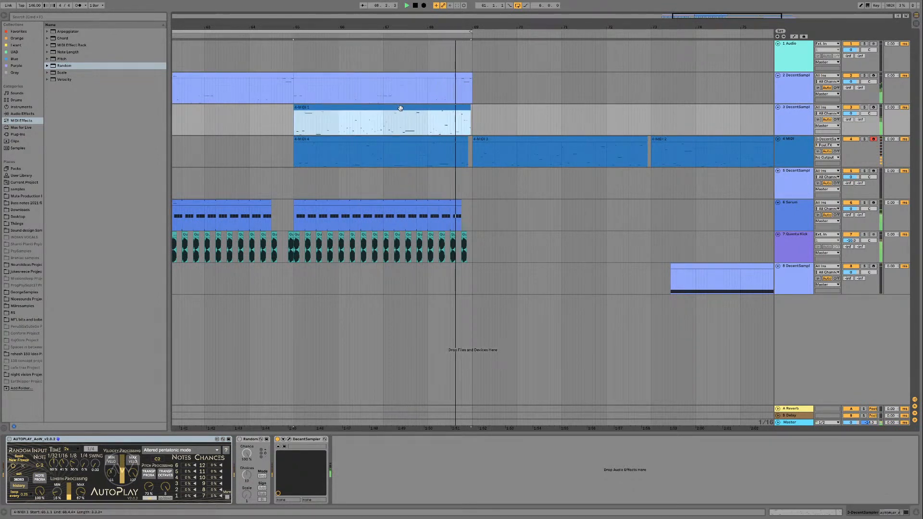
click(347, 118)
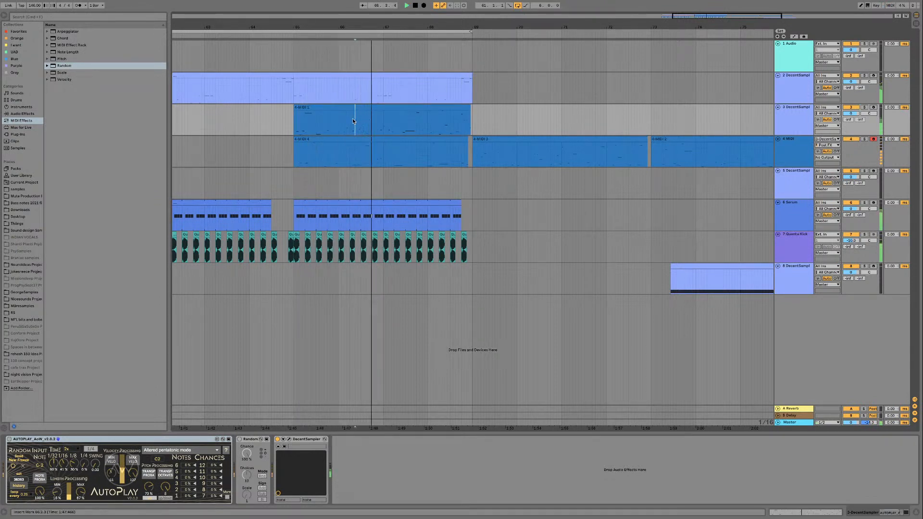
click(339, 120)
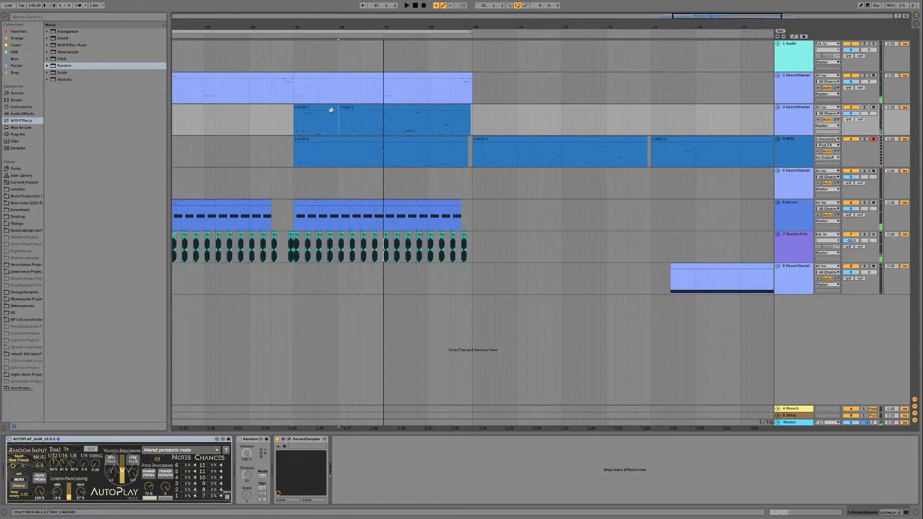
click(342, 114)
key(space)
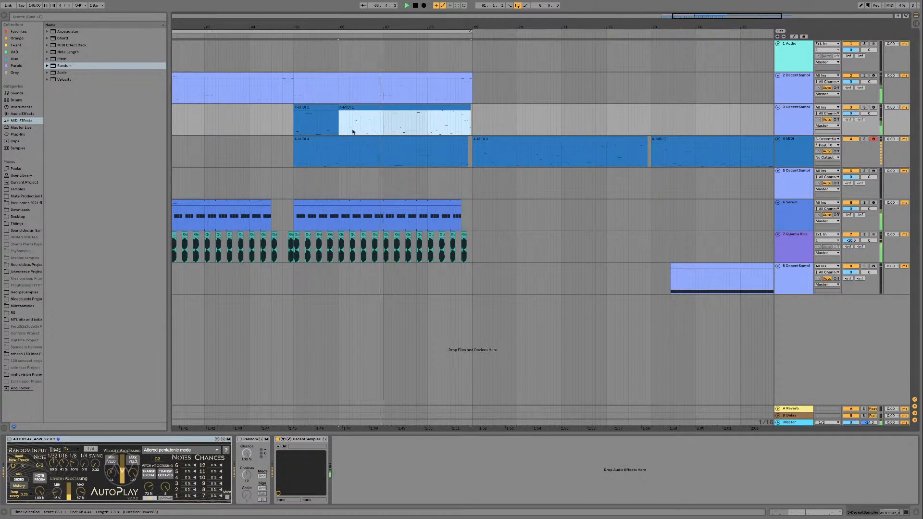
key(space)
Step: Move the auditioned take to bar 69, place the fourth take on the third track at bar 65, and play it
click(330, 107)
drag(340, 107, 482, 106)
drag(432, 139, 429, 125)
key(space)
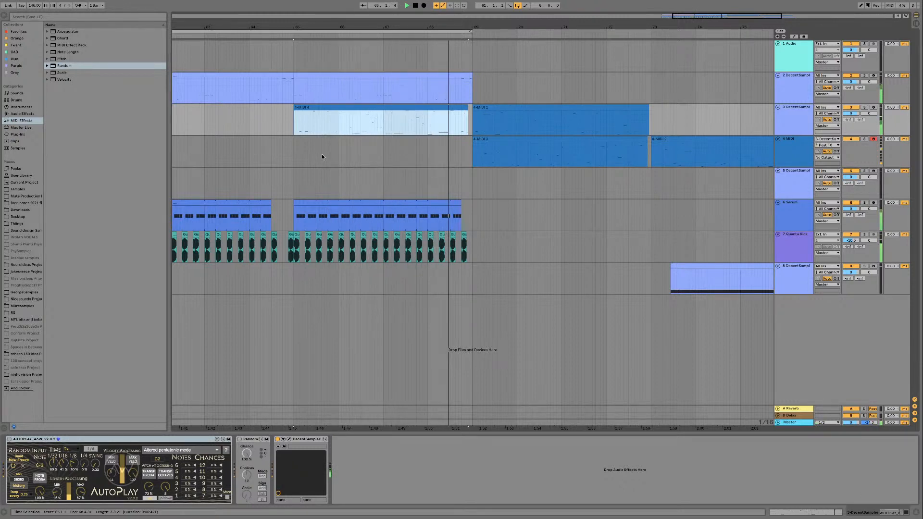
Step: Split the fourth take on the third track at bars 66 and 67
click(337, 127)
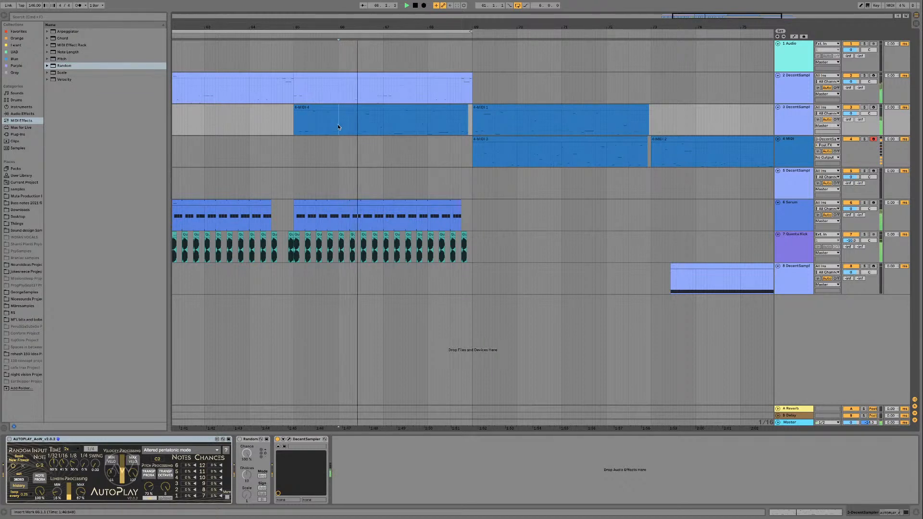
key(ctrl+e)
click(382, 124)
key(super+e)
Step: Color the one-bar section between bars 66 and 67 white
click(367, 108)
right_click(355, 109)
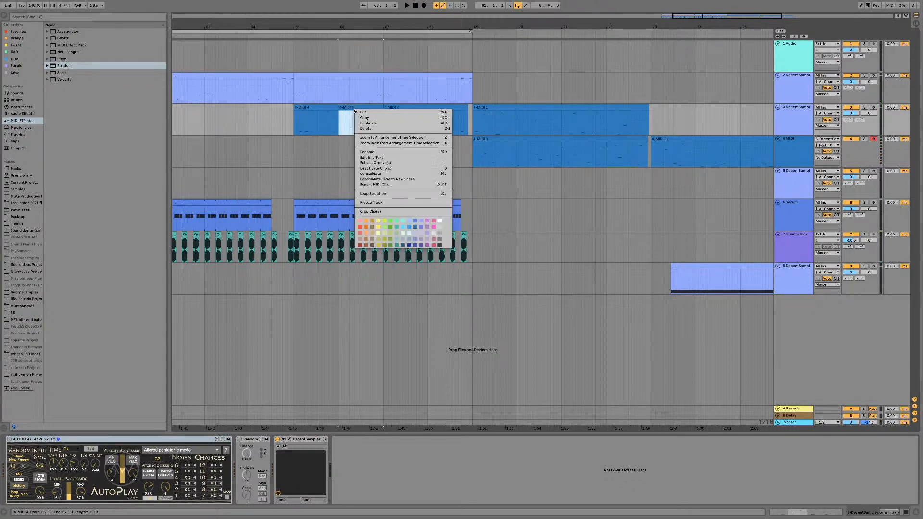
click(438, 221)
Step: Delete the one-bar section at bar 65 before the white clip and select the section starting at bar 67
click(326, 107)
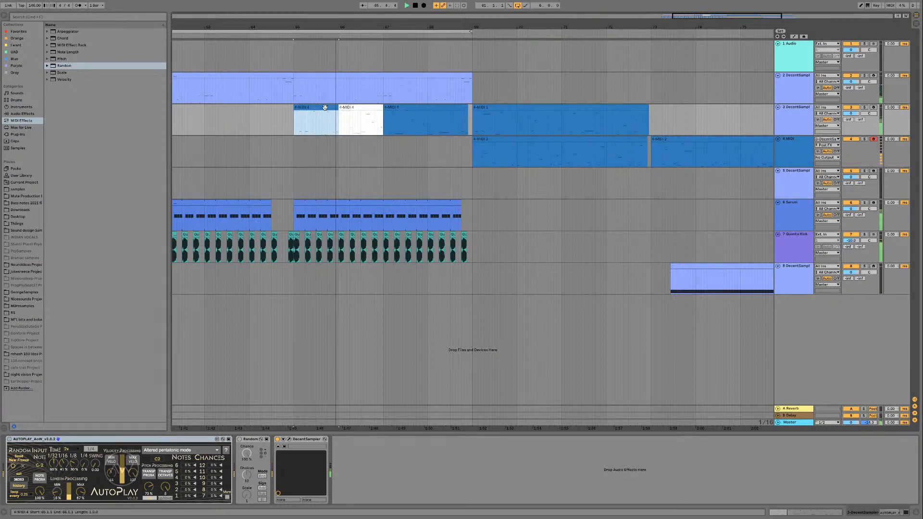
key(Delete)
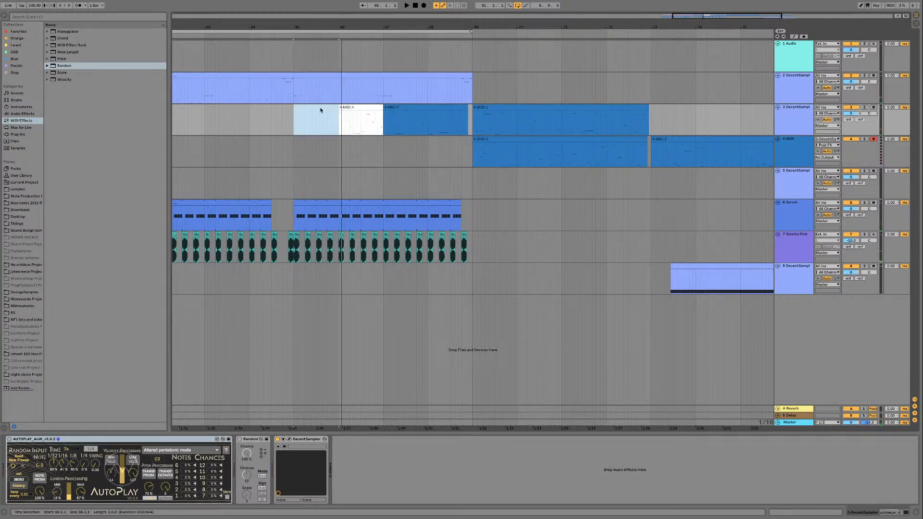
click(405, 107)
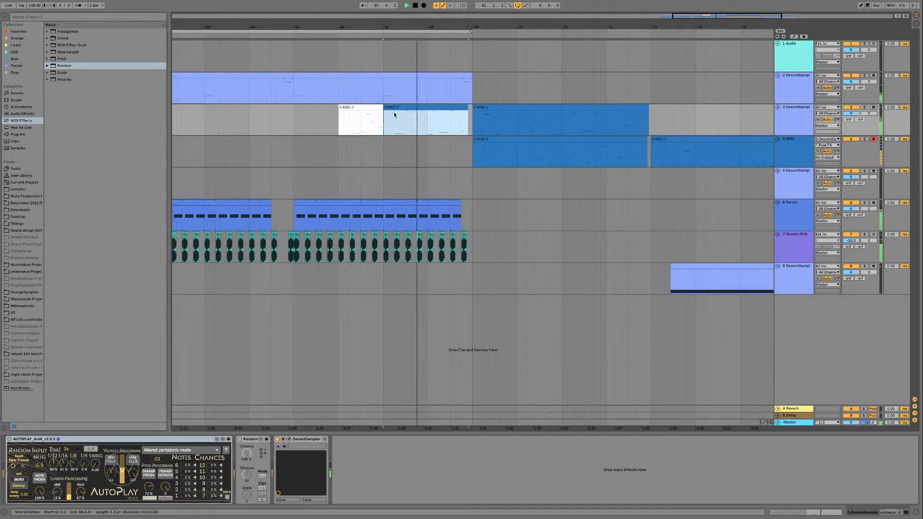
Step: Play the white clip at bar 66 and split the following third-track section at bar 68
click(319, 116)
click(351, 108)
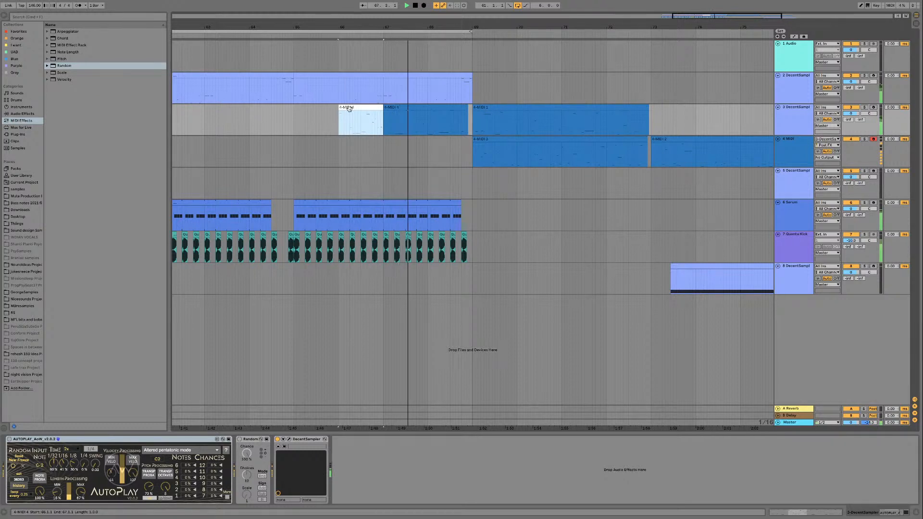
key(space)
click(427, 120)
key(super+e)
Step: Color the one-bar section between bars 67 and 68 white
click(401, 107)
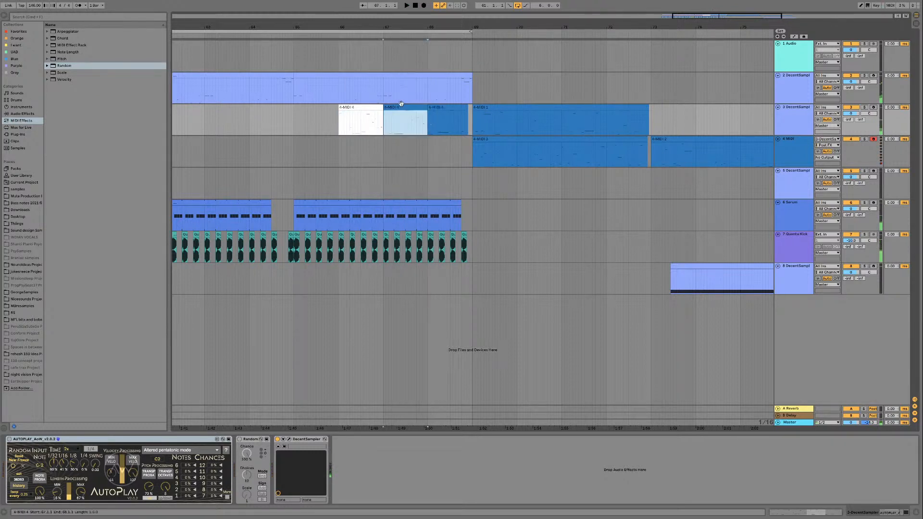
right_click(401, 108)
click(487, 220)
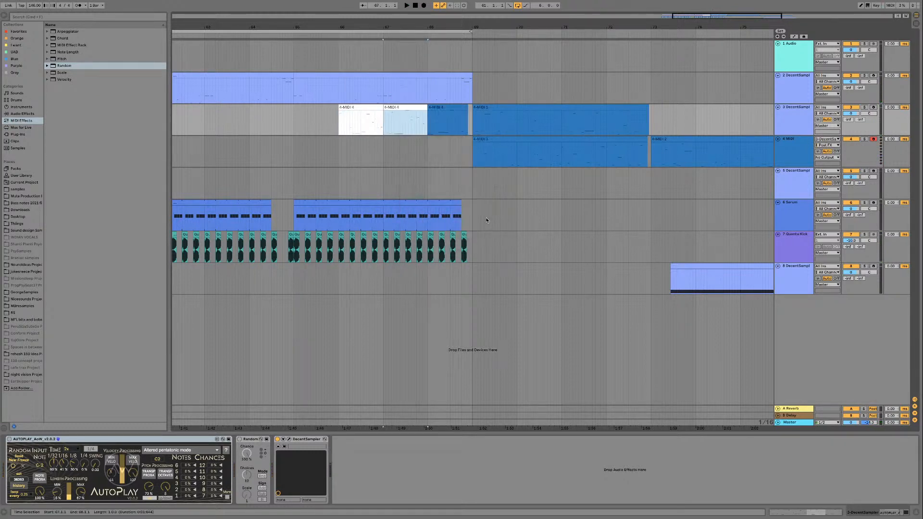
Step: Move the white bar-67 clip to bar 70 on the third track and the long take there to about bar 77 on the fourth track
key(minus)
drag(406, 107, 578, 107)
drag(492, 108, 722, 147)
drag(579, 109, 492, 114)
Step: Play the leftover section at bar 68 on the third track and delete it
click(436, 109)
key(space)
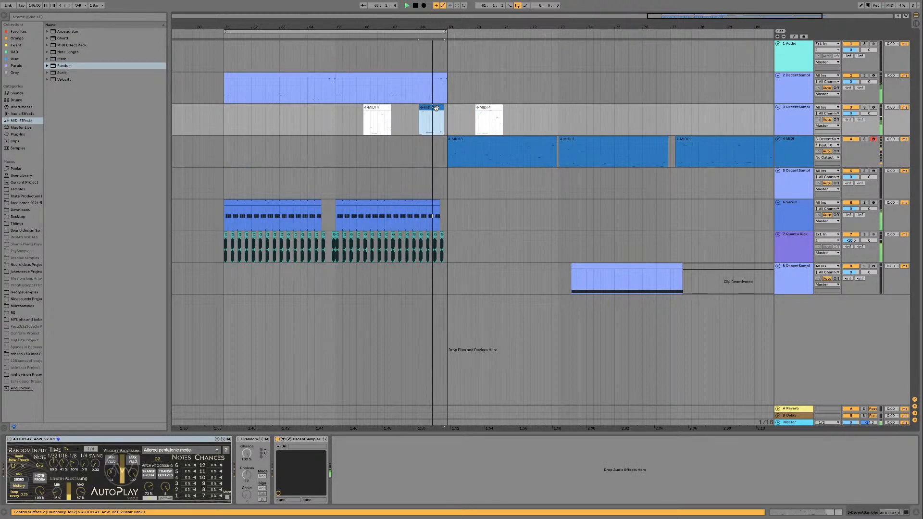
key(Delete)
Step: Move the fourth-track take from bar 69 to bar 65, split its first bar off onto the third track, and play it
drag(486, 139, 352, 128)
click(364, 150)
key(super+e)
key(super+z)
key(space)
key(space)
key(space)
key(space)
click(350, 108)
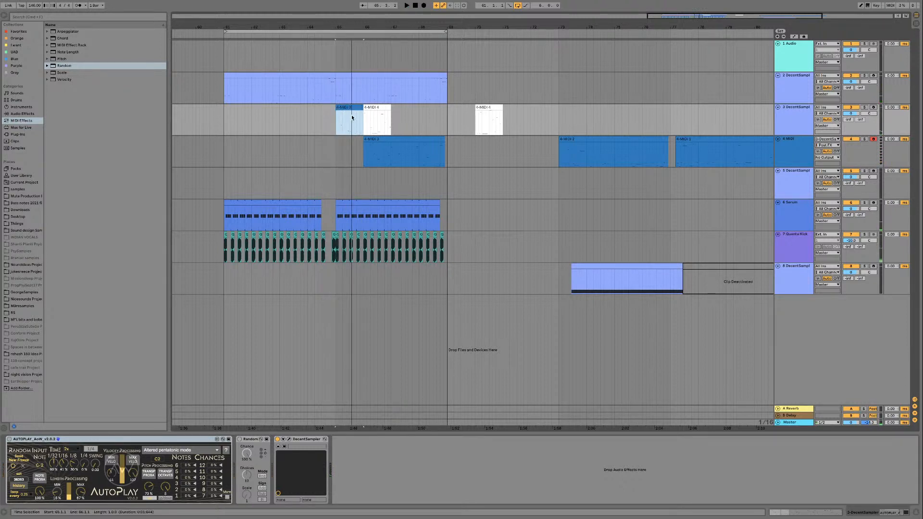
key(space)
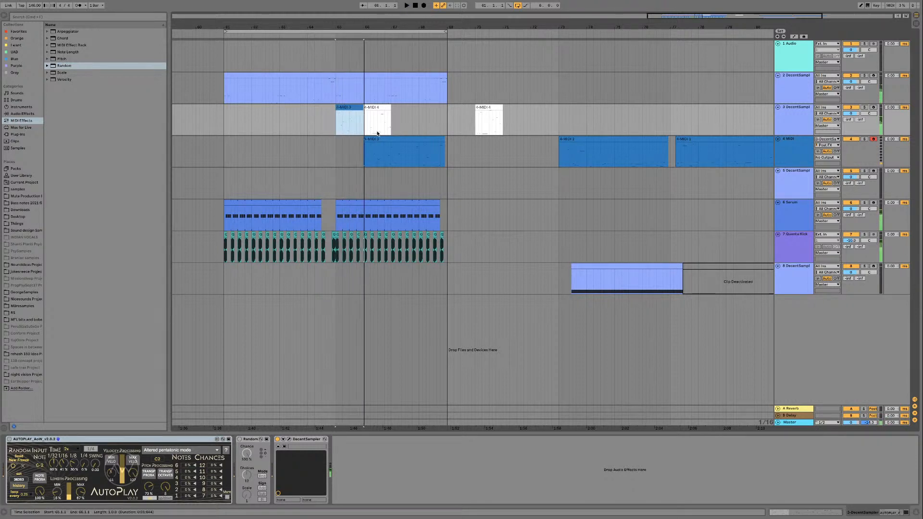
Step: Move the part of the fourth-track take from bar 67 onward up to the third track after the white clip and play it
click(393, 147)
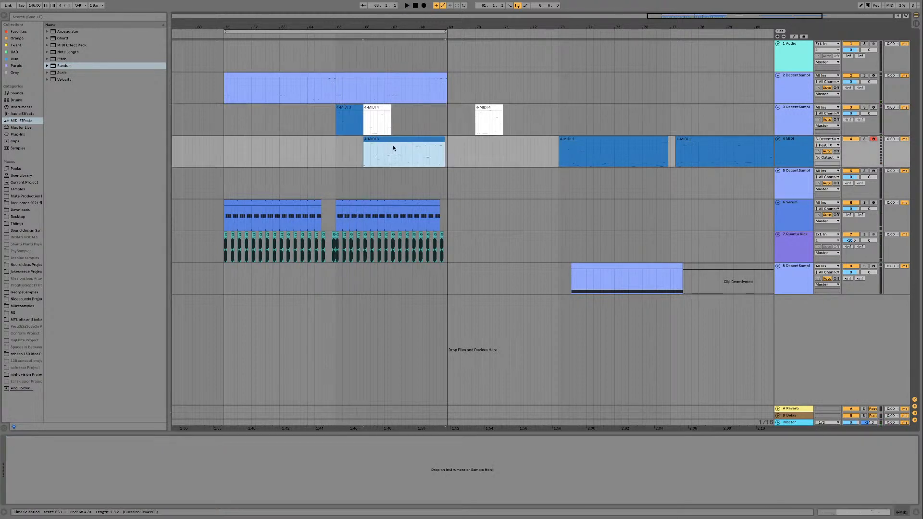
drag(391, 149, 400, 130)
key(space)
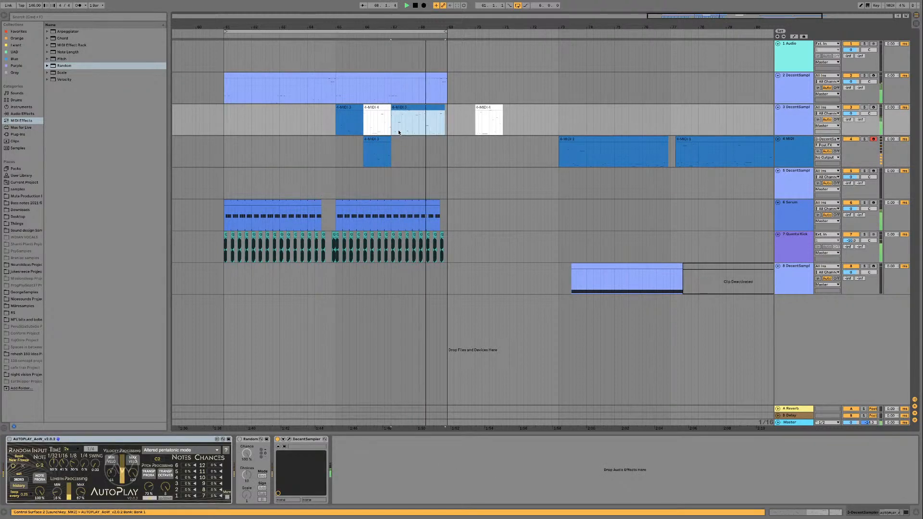
Step: Set the third-track section at bar 67 aside at about bar 75 on the same track
click(408, 126)
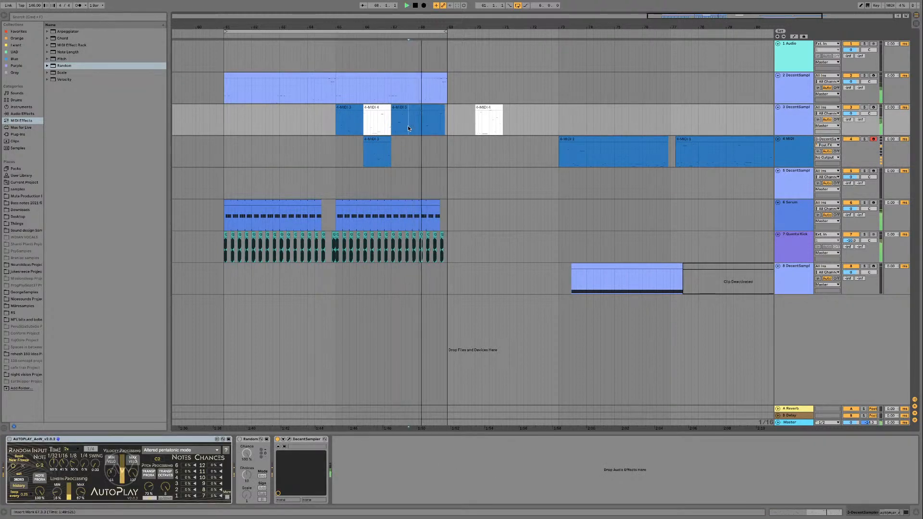
key(space)
drag(409, 108, 642, 119)
Step: Move the one-bar section at bar 66 on the fourth track to bar 67 on the third track and play it
drag(371, 139, 402, 124)
key(space)
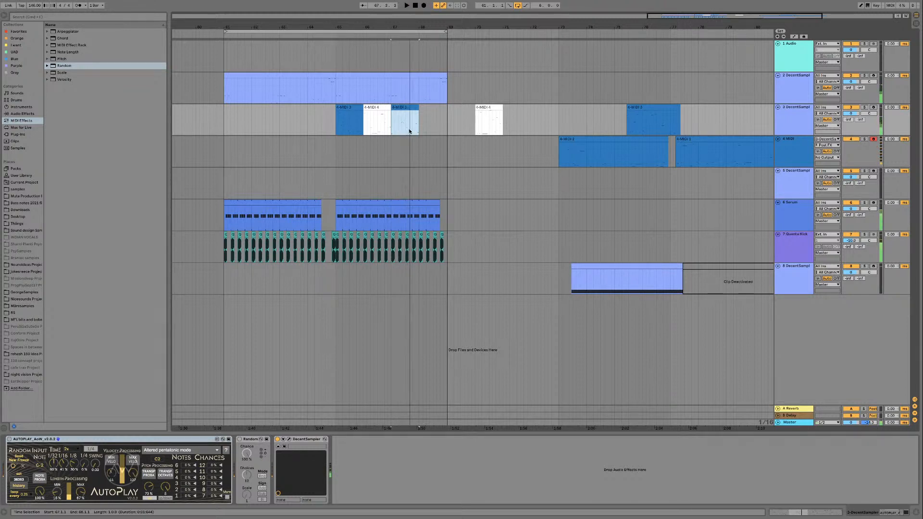
key(space)
Step: Trim both ends of the third-track clip at bar 67 so it runs from about beat 2 to beat 4
click(413, 126)
click(416, 109)
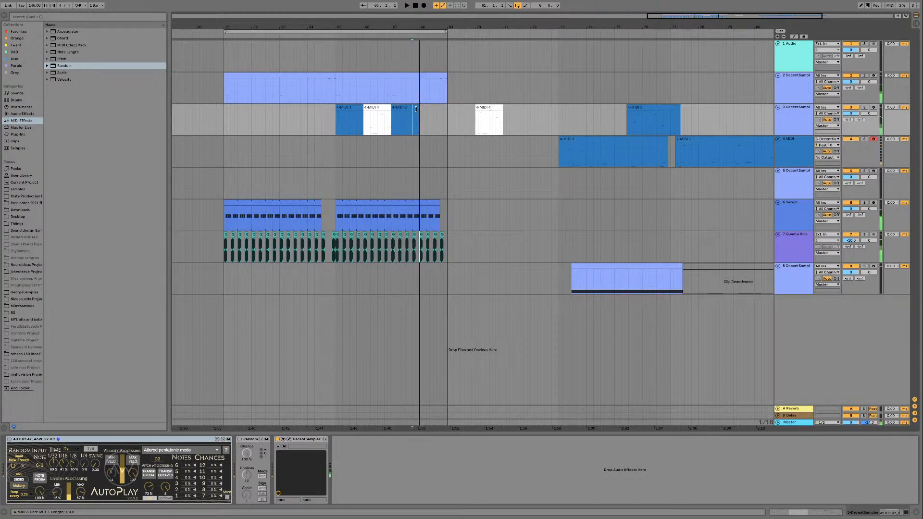
key(Delete)
click(394, 106)
key(space)
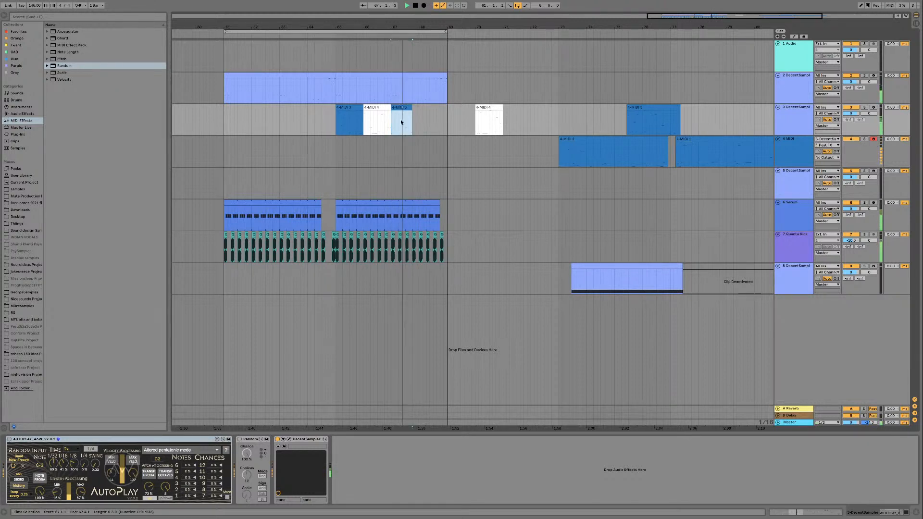
drag(393, 107, 401, 107)
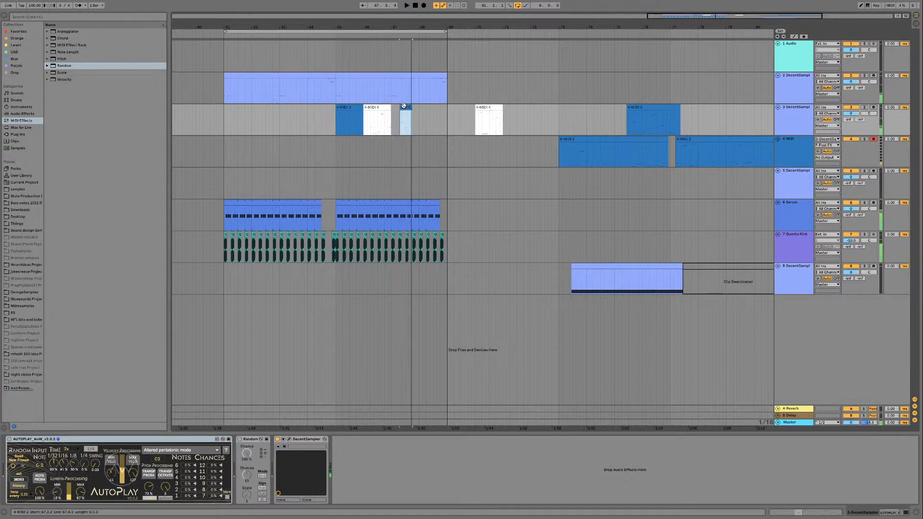
Step: Open the one-bar clip at bar 65 for note editing and fold its piano roll to the used keys
click(350, 107)
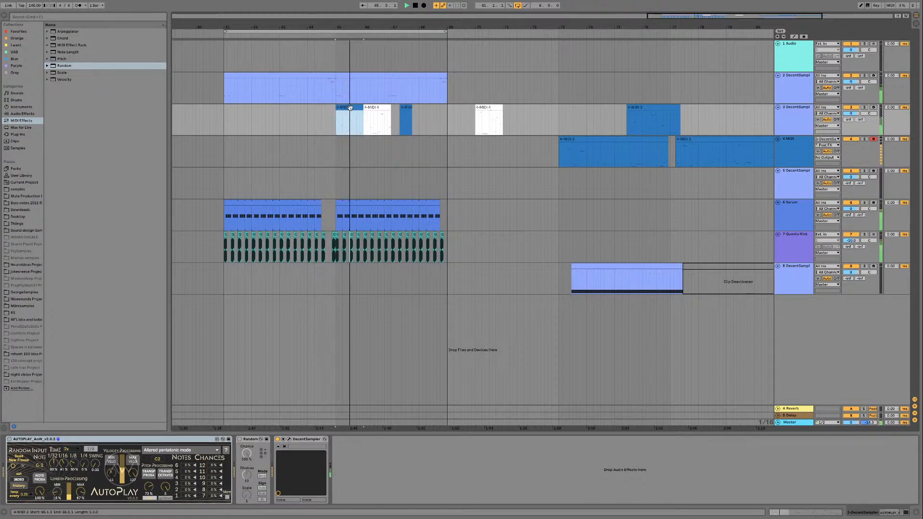
double_click(350, 107)
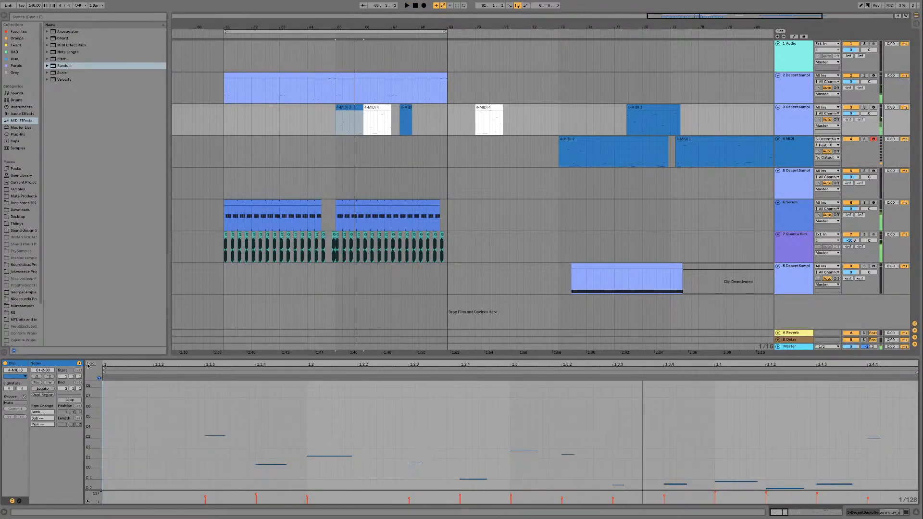
scroll(263, 429, down, 2)
scroll(227, 392, up, 2)
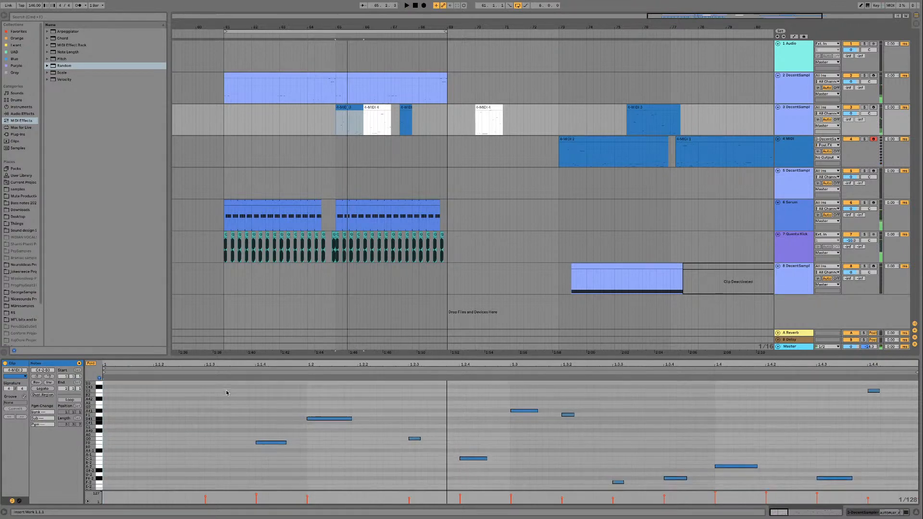
Step: Deactivate the first note, D#3, in the bar-65 clip and play the clip
click(217, 389)
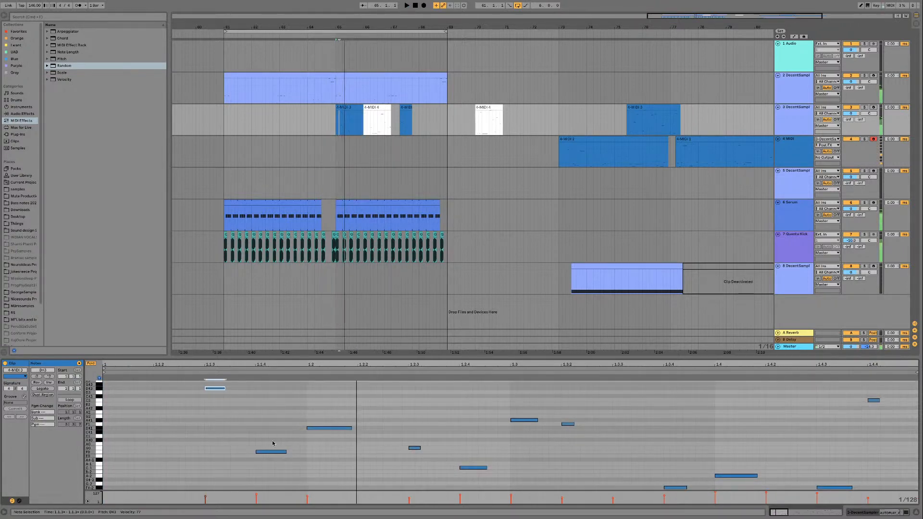
scroll(272, 443, down, 1)
scroll(236, 438, up, 1)
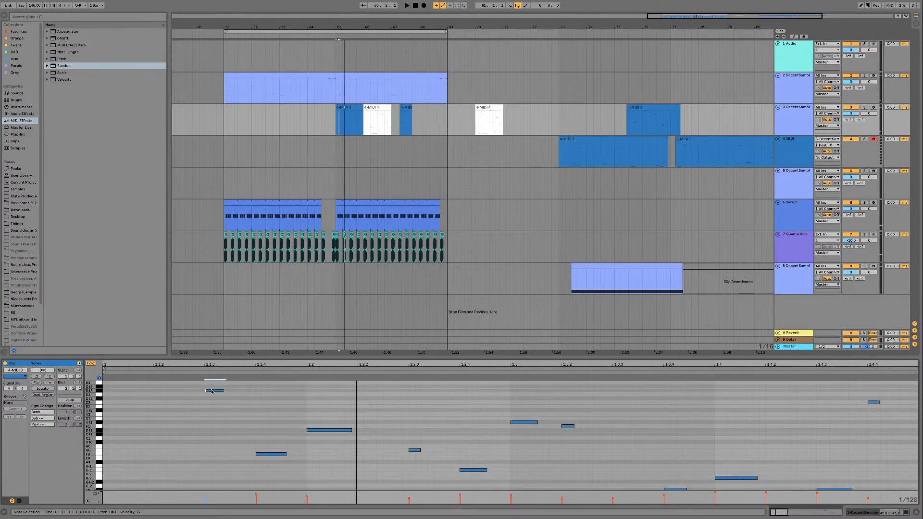
key(space)
key(space)
key(space)
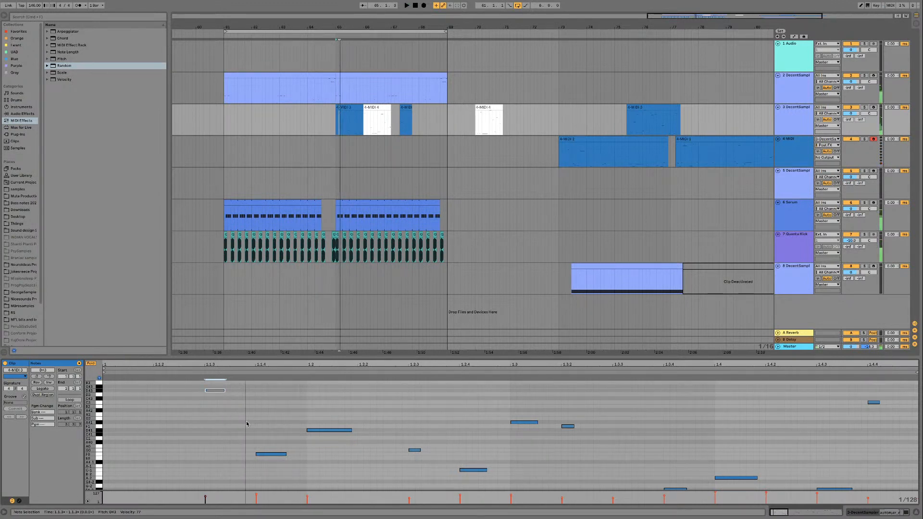
Step: Set the note editor's grid to 1/16
right_click(247, 424)
click(293, 397)
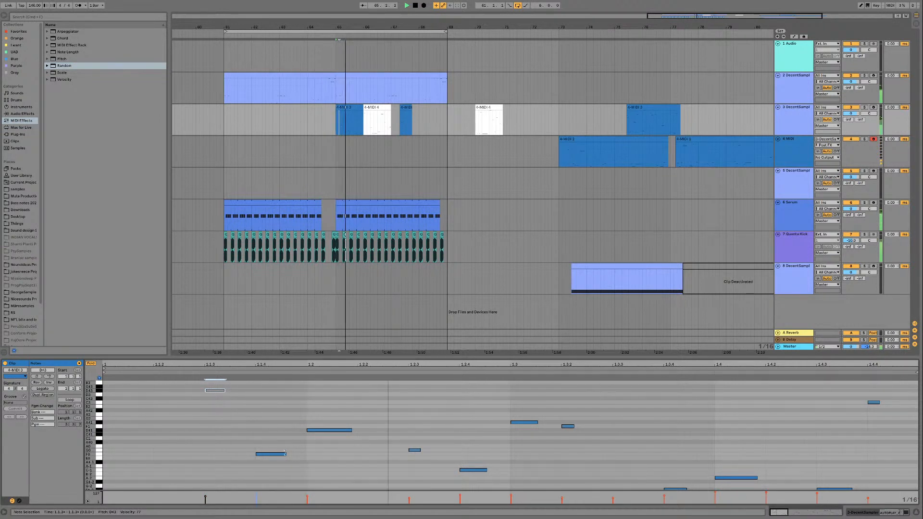
scroll(358, 438, down, 1)
Step: Select both F0 notes in the bar-65 clip and raise them to G#0
click(332, 412)
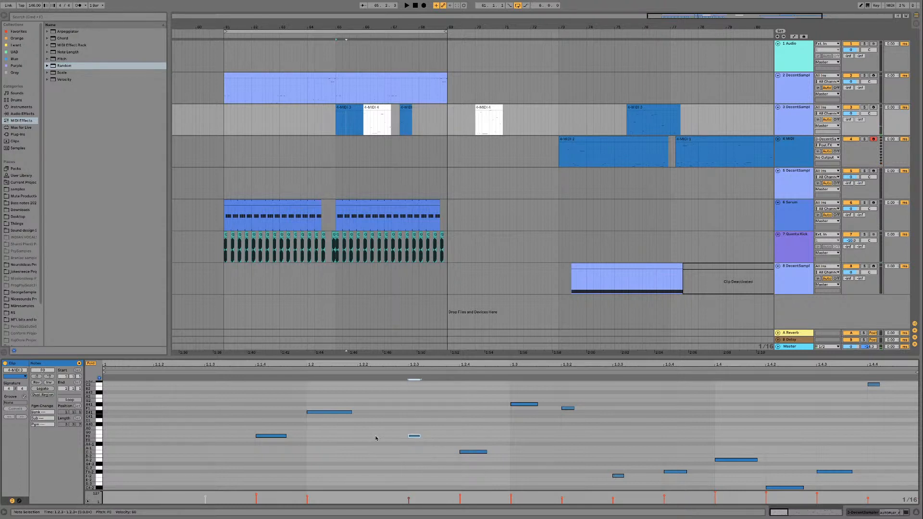
click(100, 439)
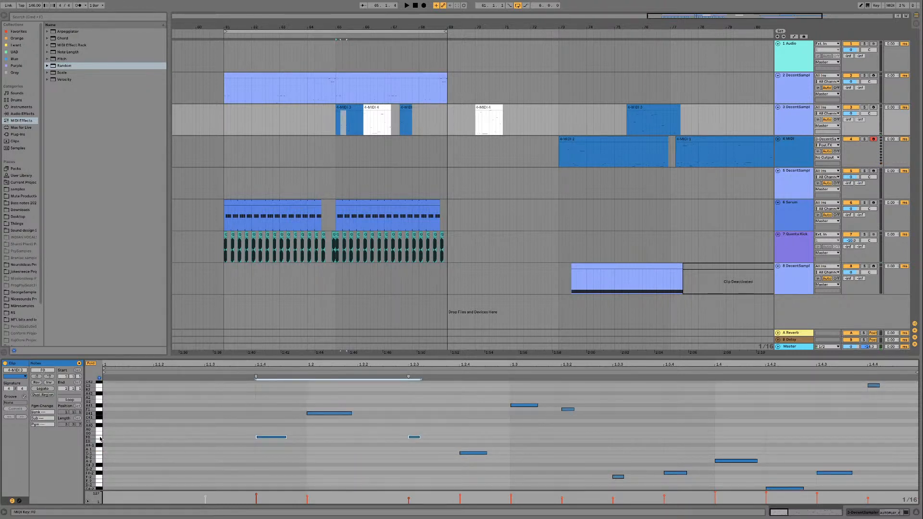
click(92, 364)
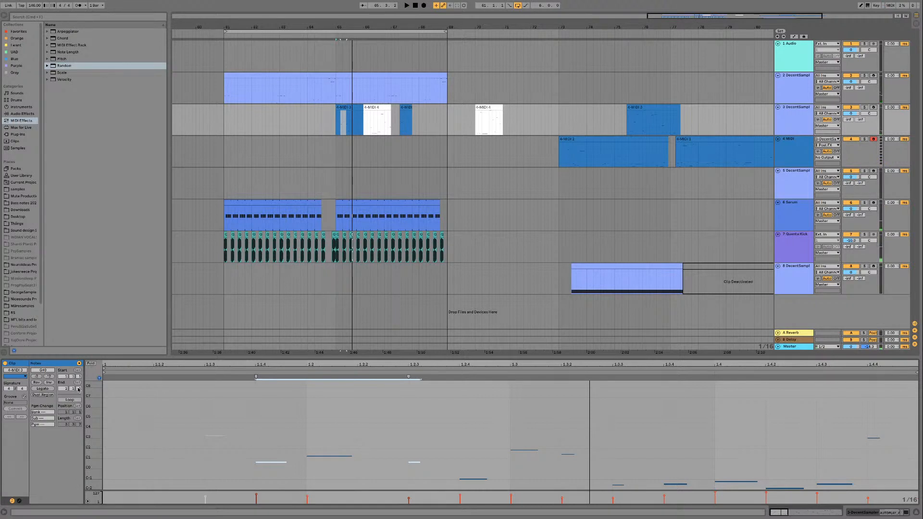
click(91, 364)
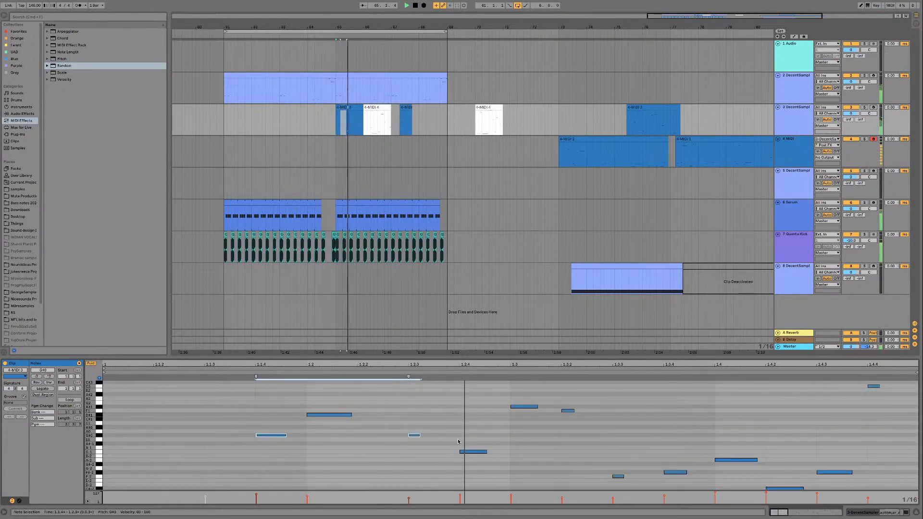
Step: Lower the note at 1.2.4 to the same pitch as the note at 1.4 and play the clip
click(474, 452)
scroll(473, 454, up, 1)
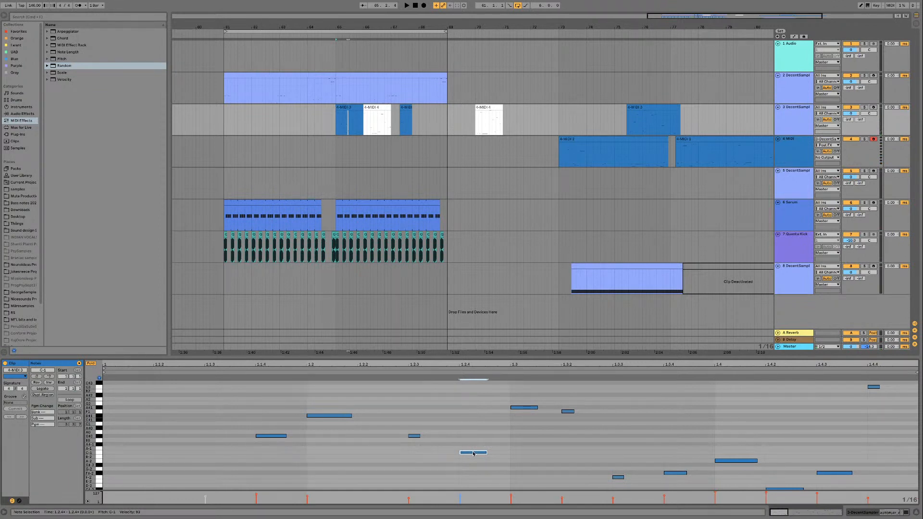
key(space)
key(Down)
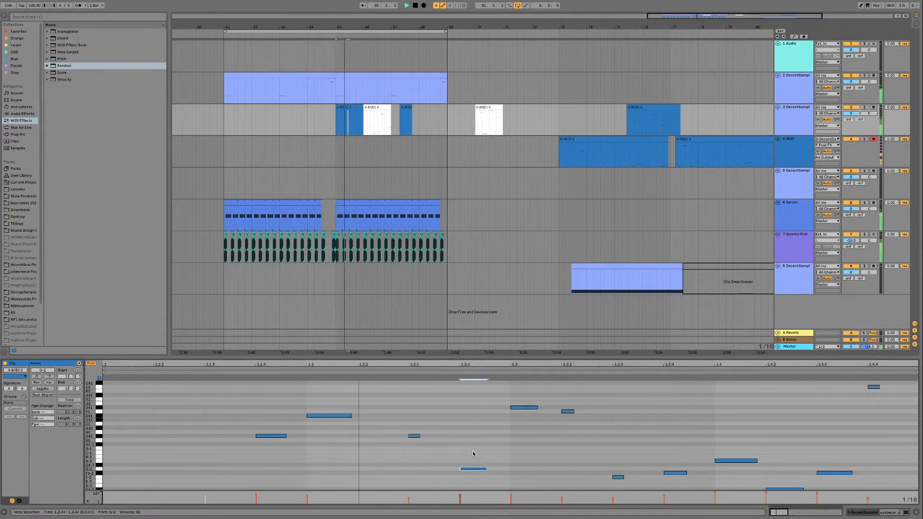
key(Up)
key(Up)
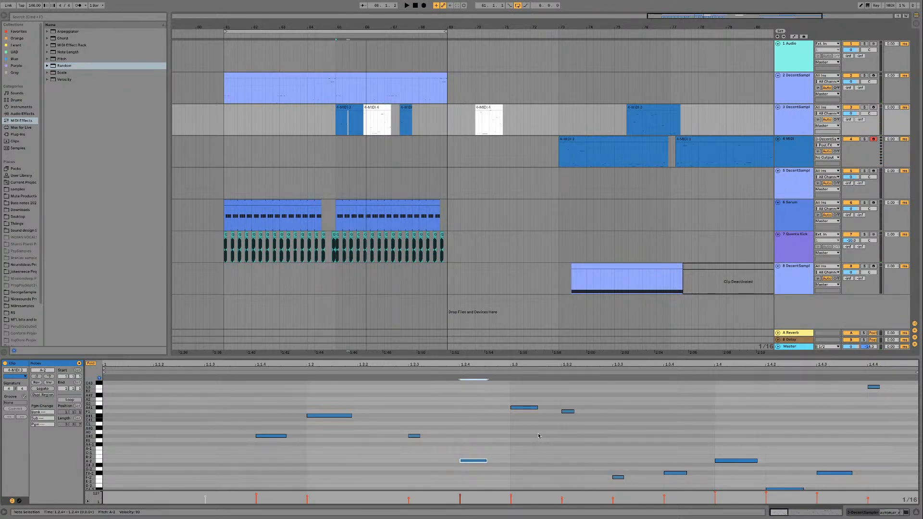
key(space)
Step: Raise the short note at 1.3.2 to A#1 to match the note at 1.3, and select both notes
click(417, 408)
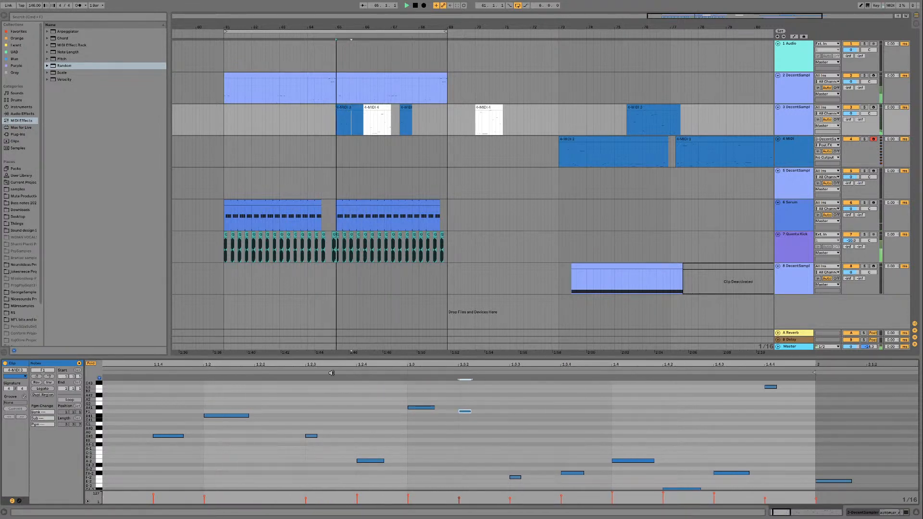
click(422, 407)
key(space)
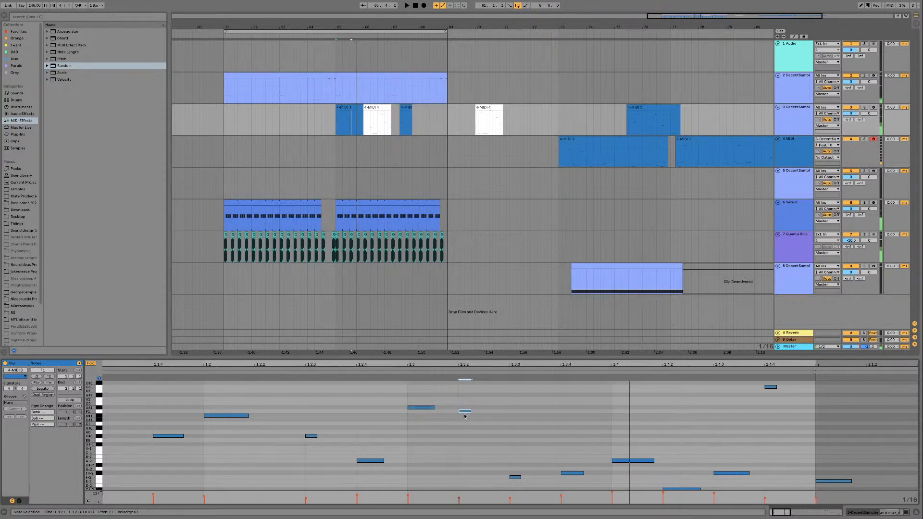
drag(474, 405, 409, 411)
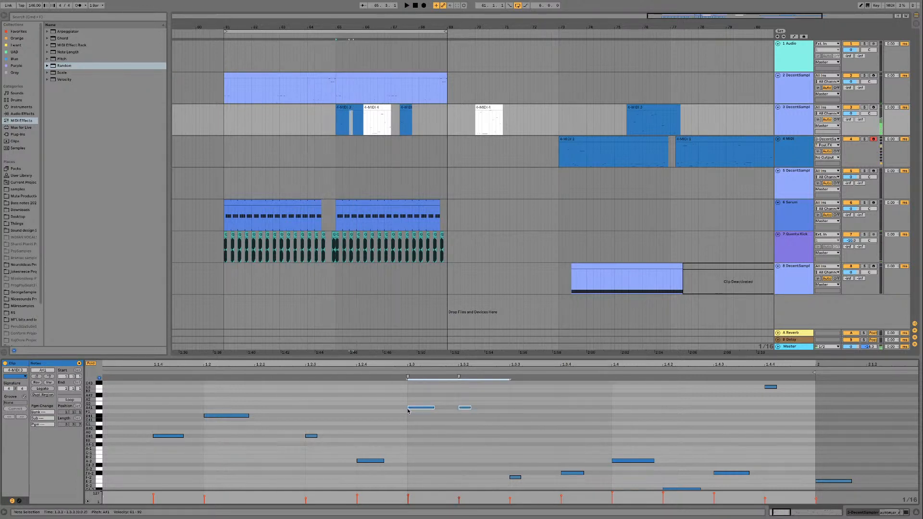
Step: Transpose the two notes at 1.3 and 1.3.2 to G#1, unfolding the piano roll for the adjustment and refolding it
key(Up)
key(Up)
key(Up)
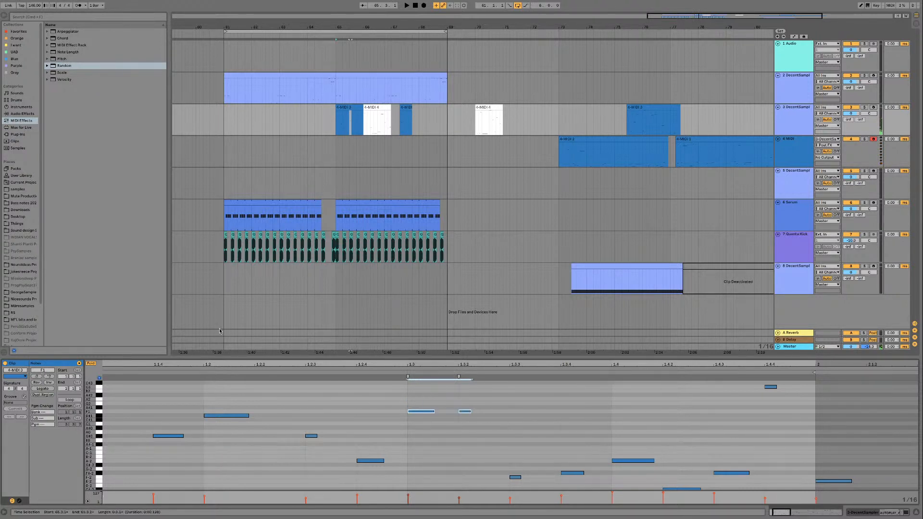
click(93, 364)
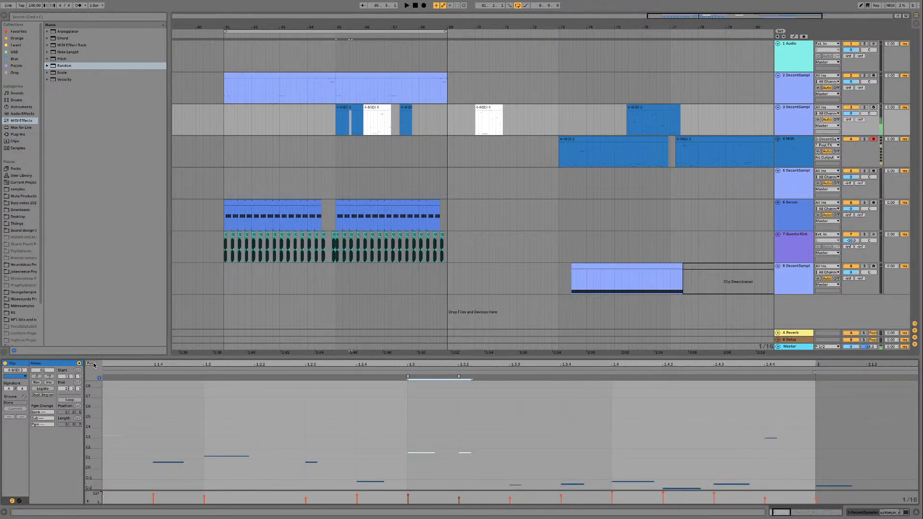
right_click(94, 365)
click(94, 365)
Step: Lengthen the short G#1 note at 1.3.2 slightly and play the clip
key(space)
click(477, 412)
key(space)
mouse_move(470, 410)
mouse_down()
mouse_move(486, 408)
mouse_move(474, 411)
mouse_up()
key(space)
key(space)
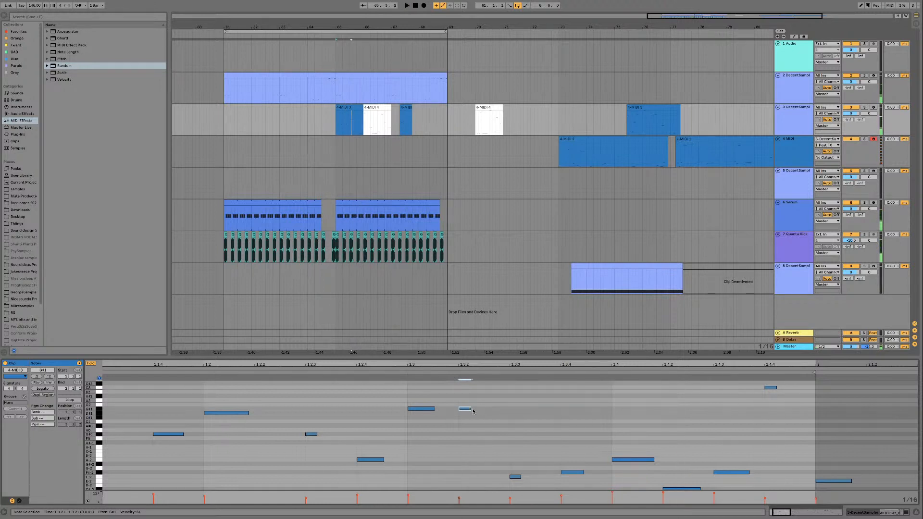
key(space)
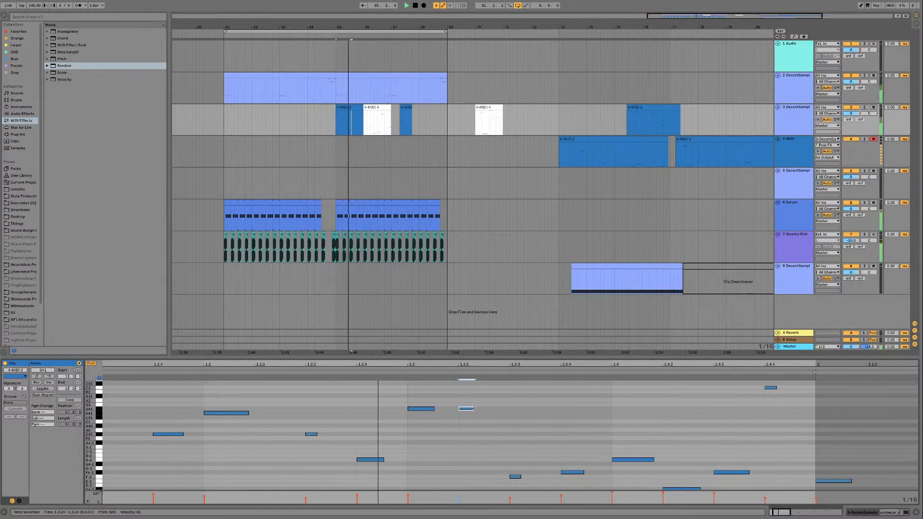
Step: Audition the individual notes between 1.3.3 and 1.4.3 and play the clip to judge how they fit the melody
click(515, 476)
key(space)
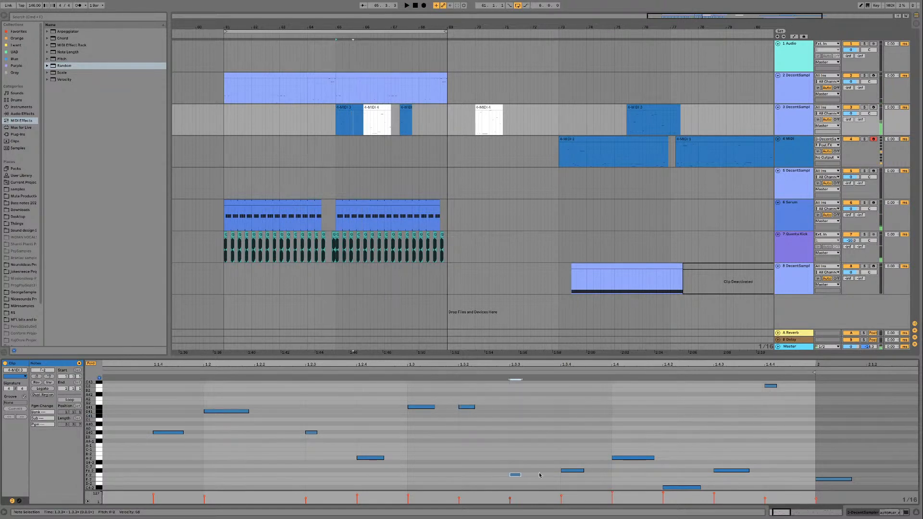
key(space)
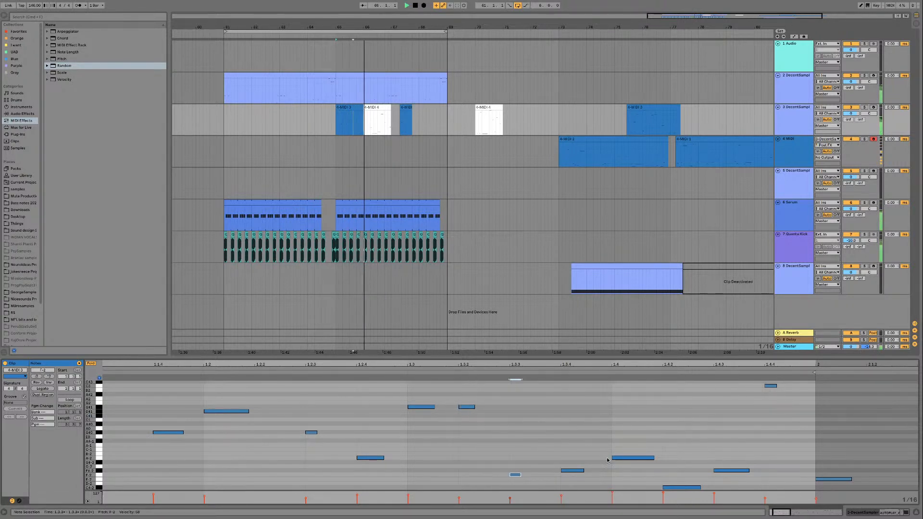
key(space)
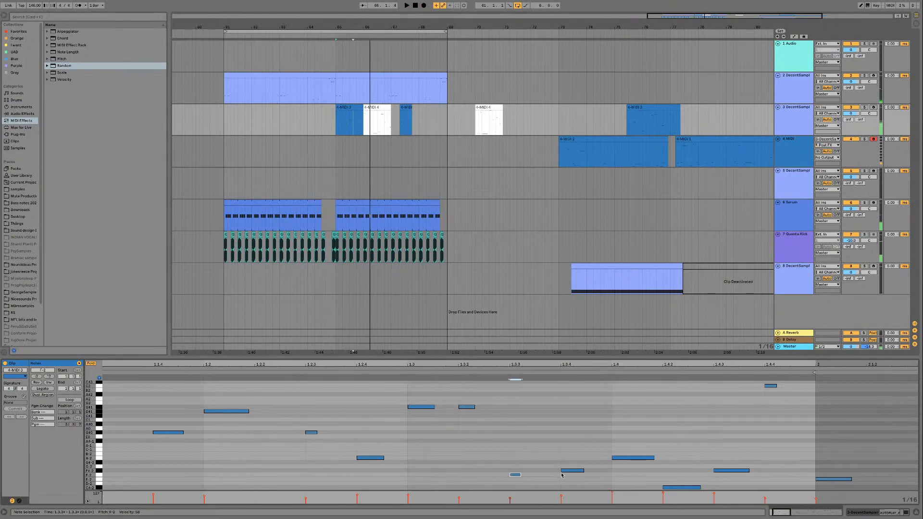
click(579, 471)
click(636, 459)
click(685, 487)
click(731, 471)
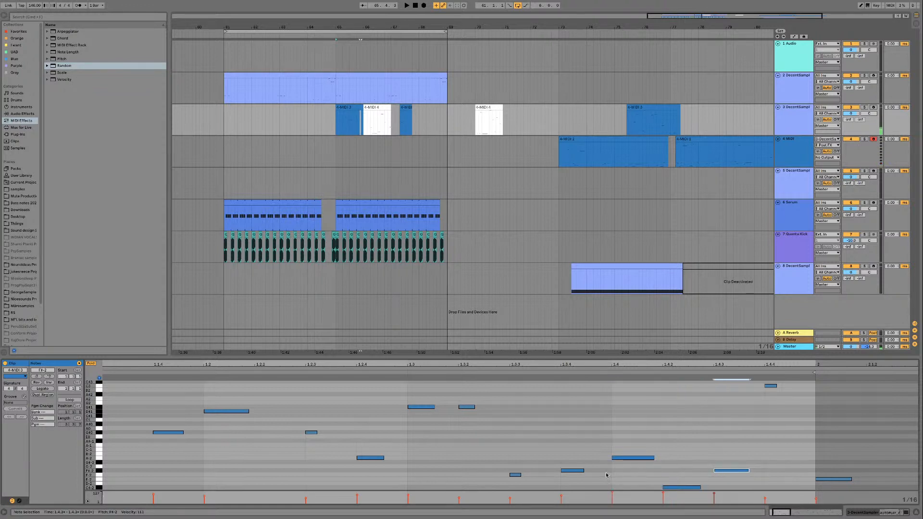
click(515, 476)
key(space)
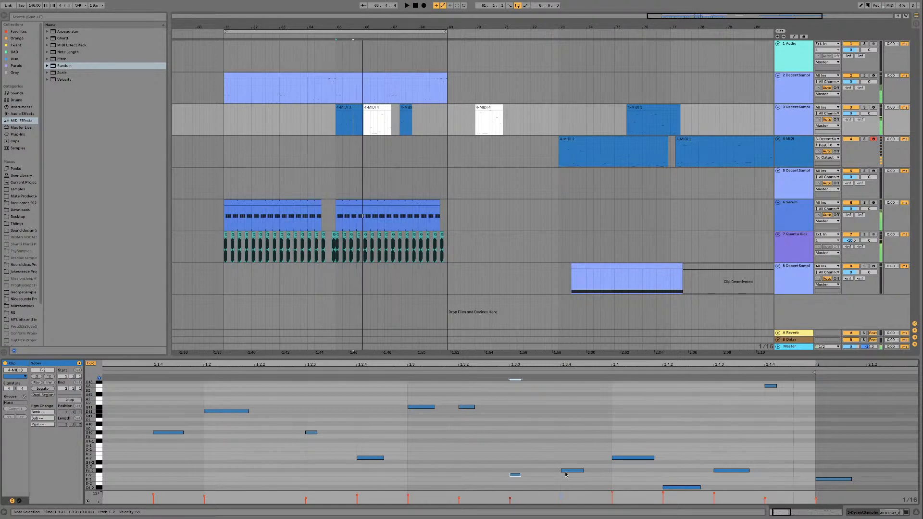
Step: Delete the notes at 1.3.4 and 1.4, and lengthen the short note at 1.3.3 until it reaches 1.4
key(space)
double_click(626, 459)
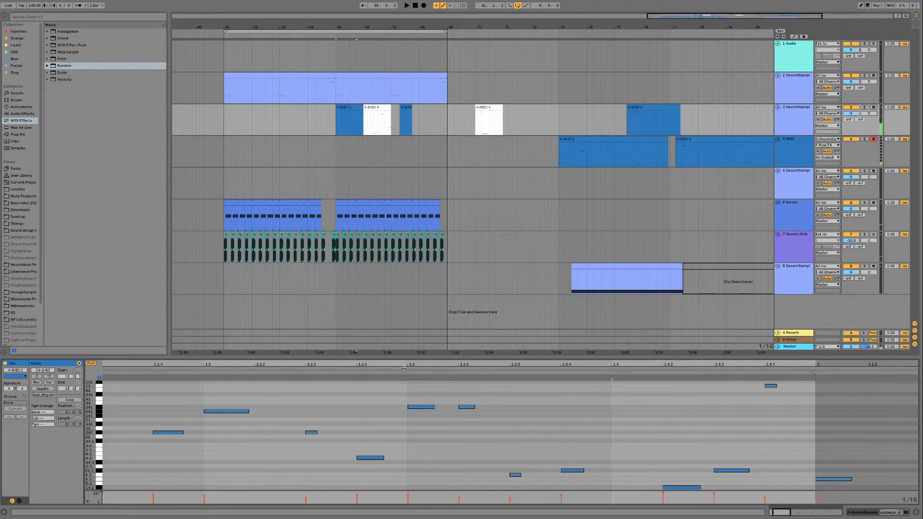
key(space)
click(568, 471)
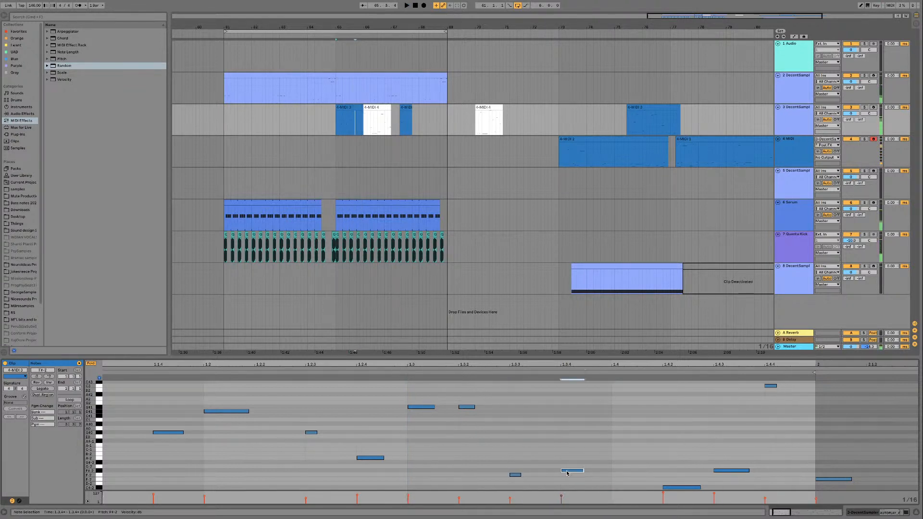
drag(520, 475, 560, 475)
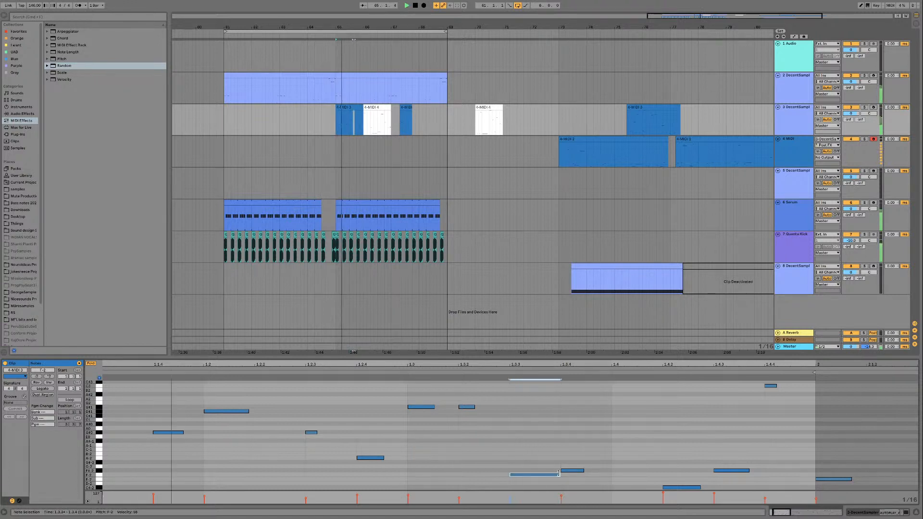
click(572, 471)
key(Delete)
drag(561, 475, 610, 475)
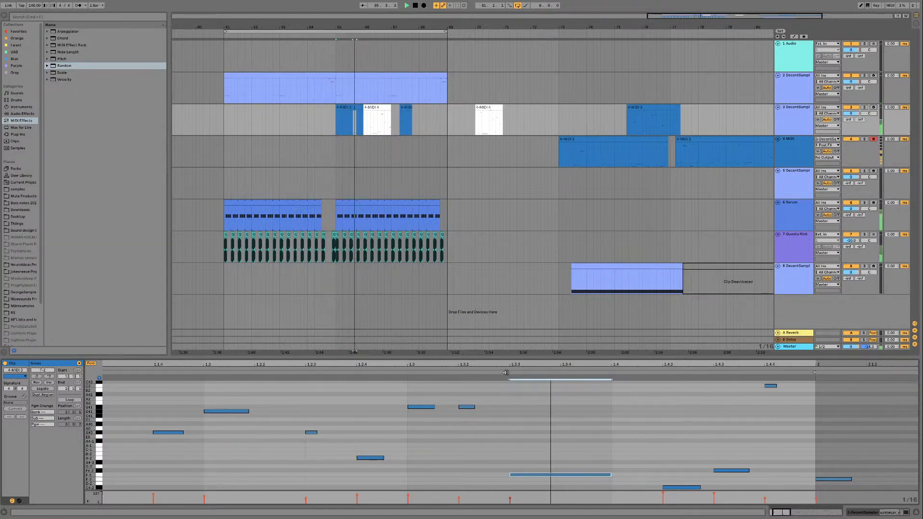
Step: Move the low note at 1.4.2 to 1.4, and move the note at 1.4.3 to 1.4.2 at pitch A-2
click(670, 488)
drag(673, 489, 633, 491)
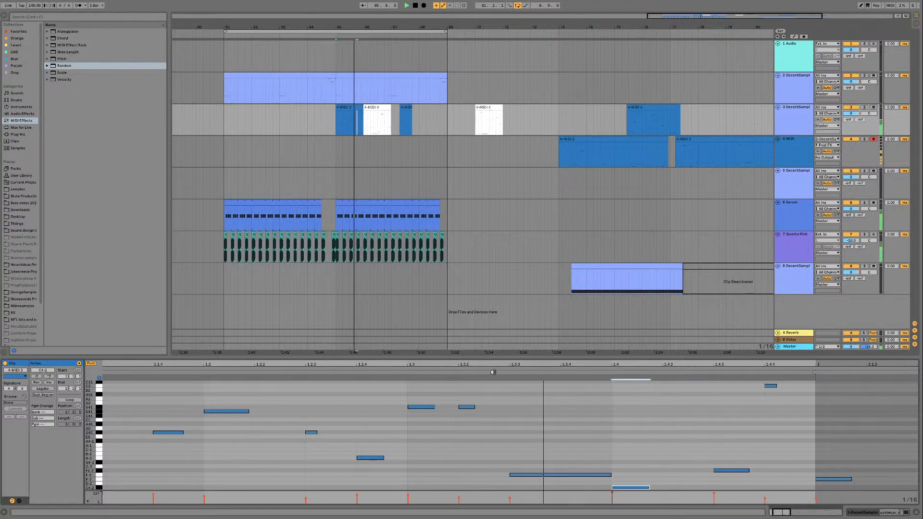
click(716, 471)
drag(720, 471, 722, 467)
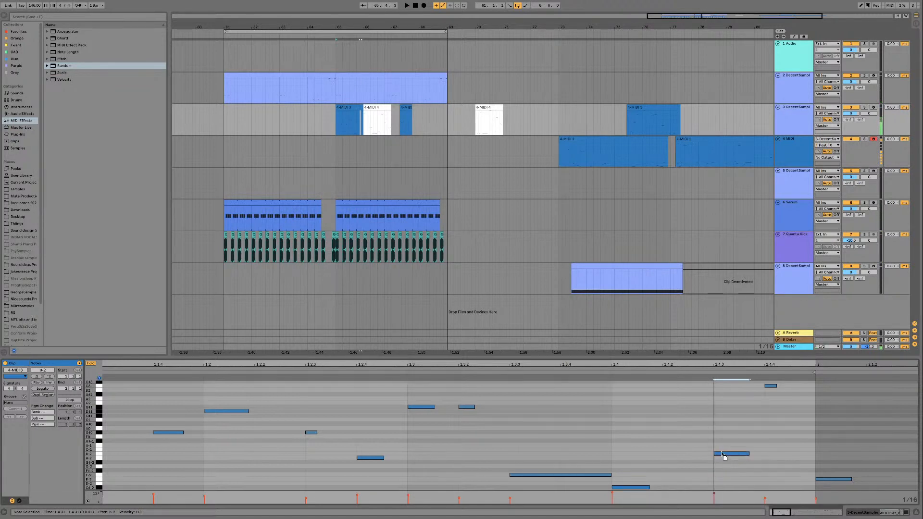
drag(721, 462, 670, 466)
key(Up)
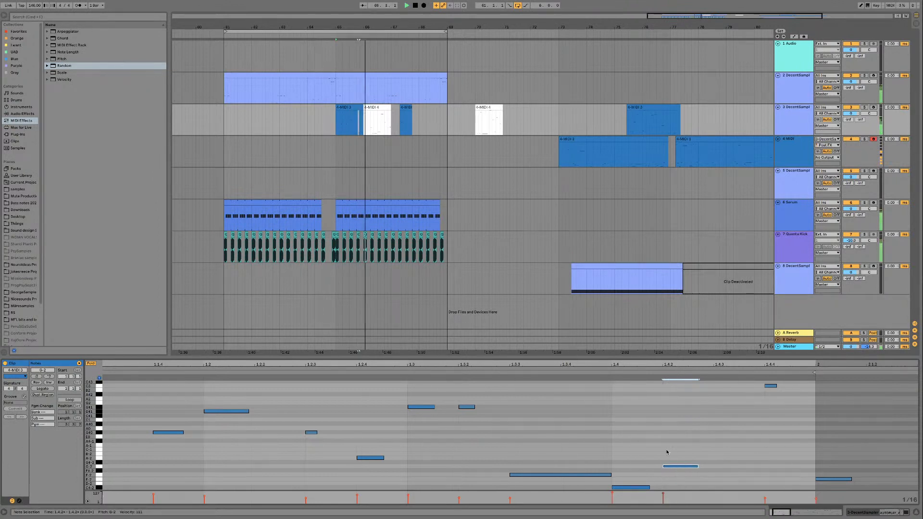
drag(680, 468, 681, 473)
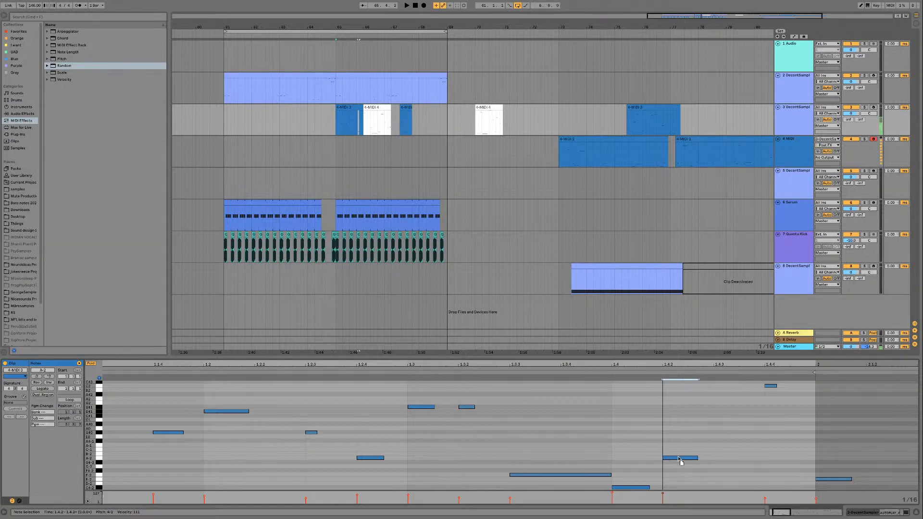
Step: Try an added B-2 note at 1.4.4 in the playing clip, and delete it
double_click(716, 454)
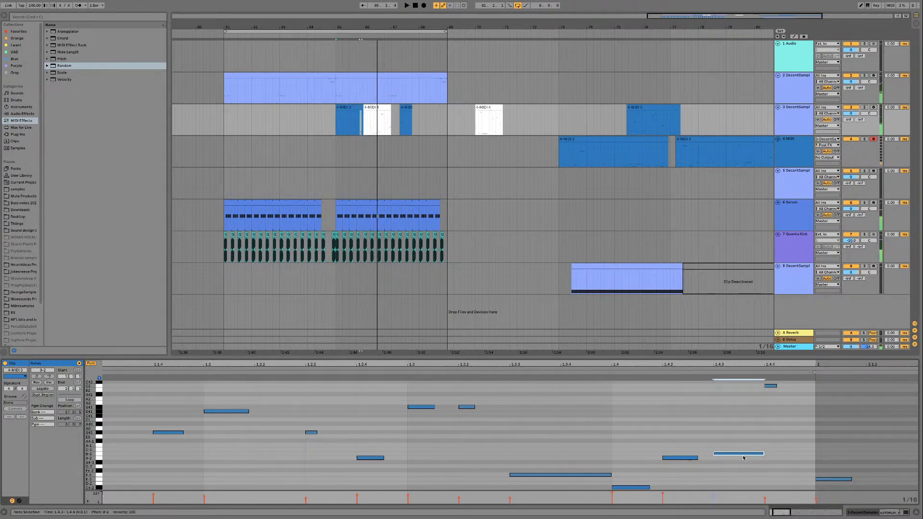
drag(744, 456, 787, 453)
click(774, 387)
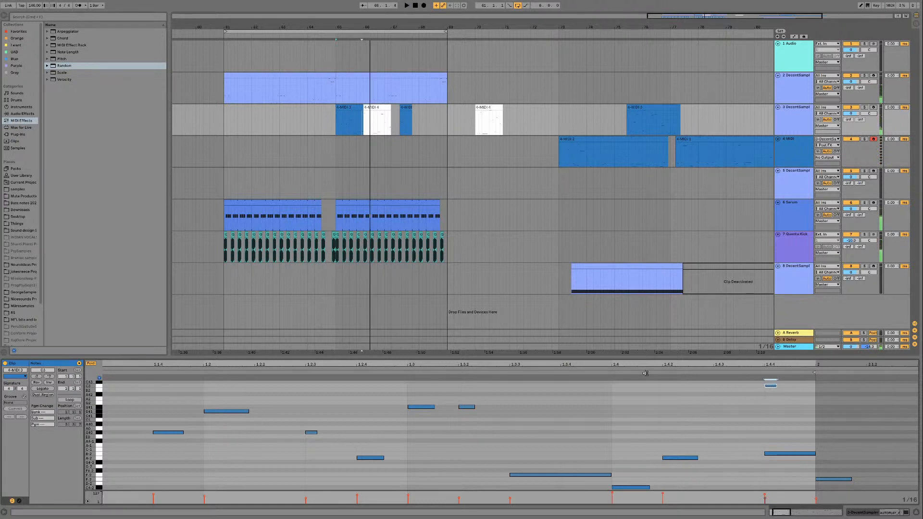
scroll(645, 419, up, 2)
scroll(644, 419, down, 2)
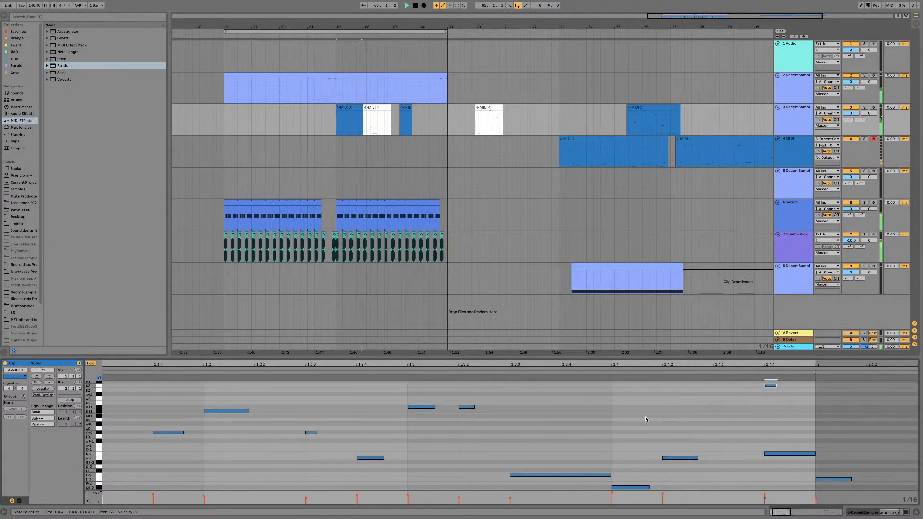
click(779, 454)
key(space)
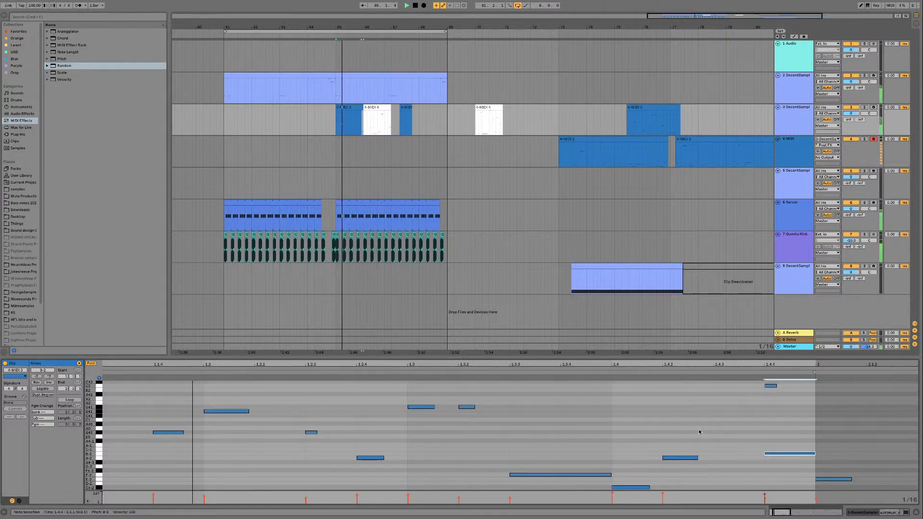
key(space)
double_click(775, 455)
key(space)
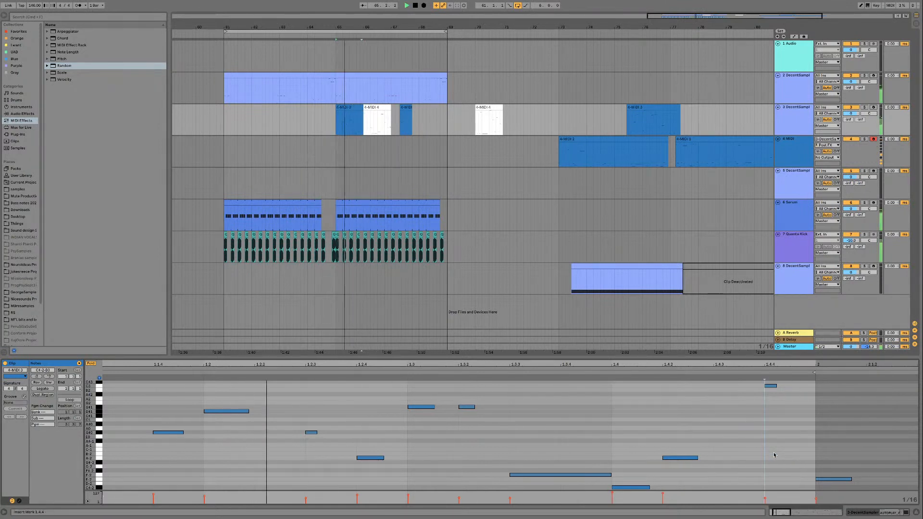
Step: Add a short A-2 note at 1.4.4 to match the note at 1.4.2, and play the clip
click(687, 459)
key(space)
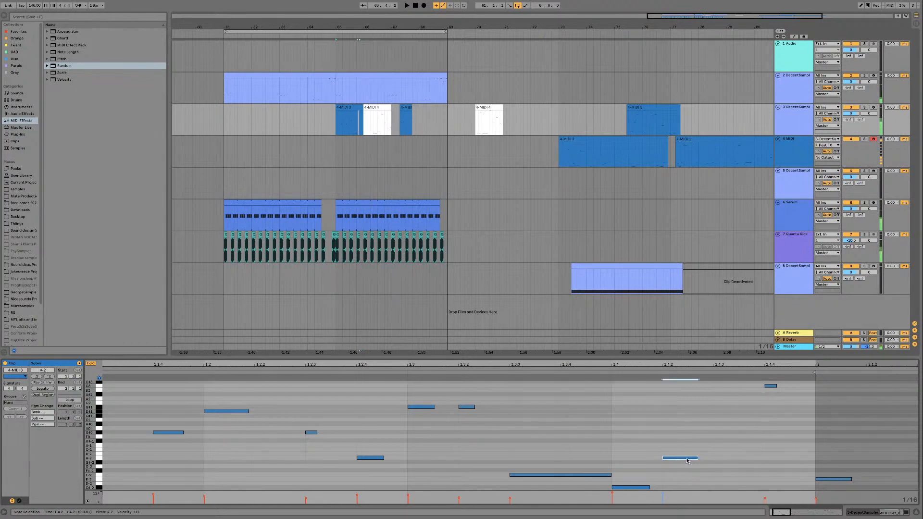
double_click(772, 458)
drag(814, 457, 784, 459)
key(space)
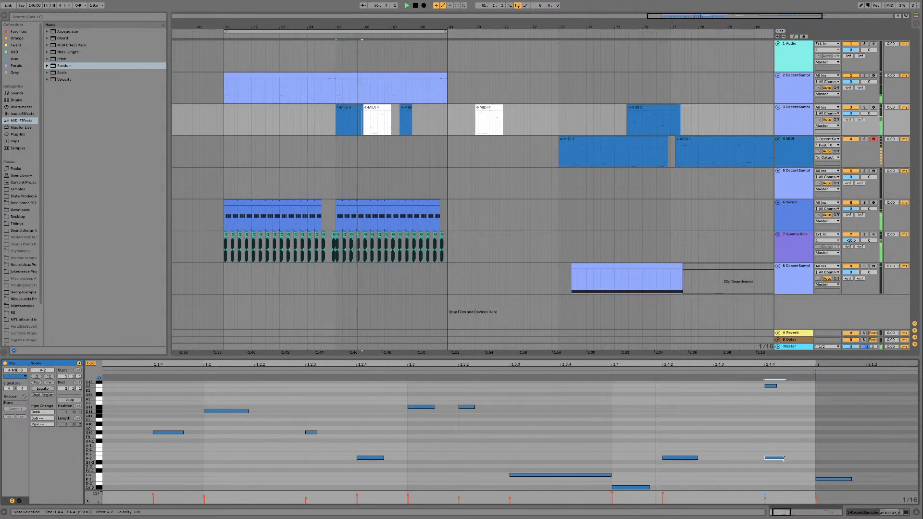
Step: Add a short high note at 1.4.2 and raise it with the high note at 1.4.4 to the pitch of the deactivated note at 1.1.3
scroll(753, 419, up, 2)
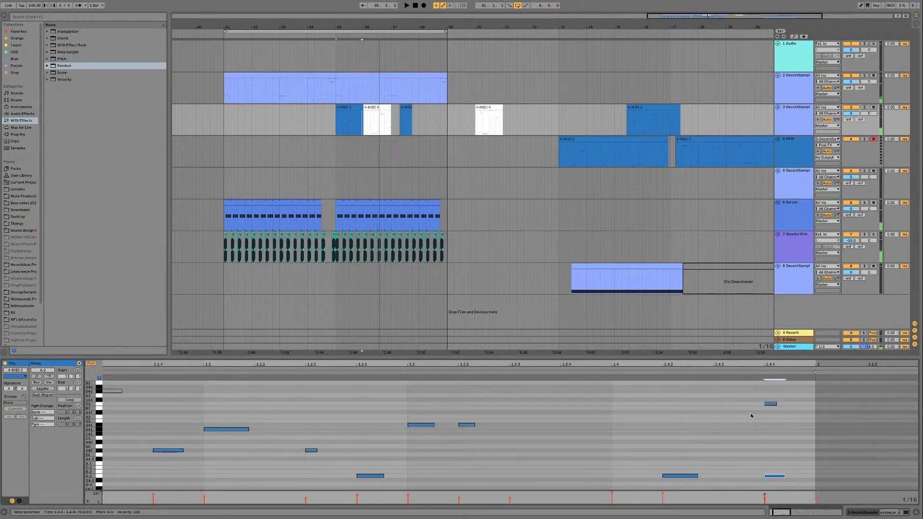
double_click(712, 405)
drag(712, 404, 678, 404)
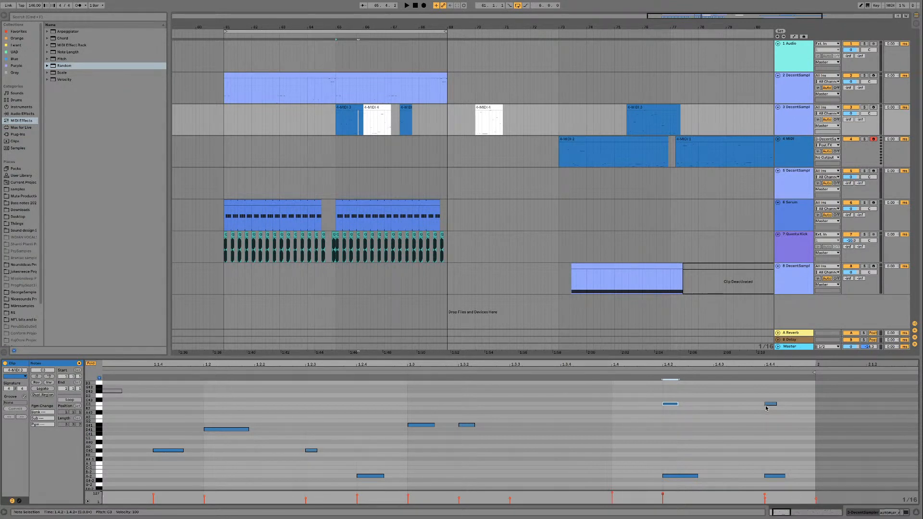
drag(791, 396, 674, 407)
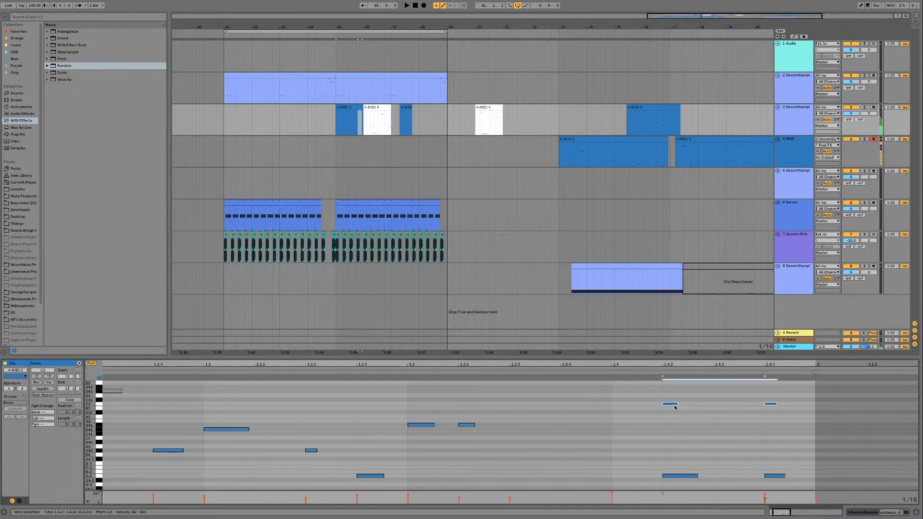
key(space)
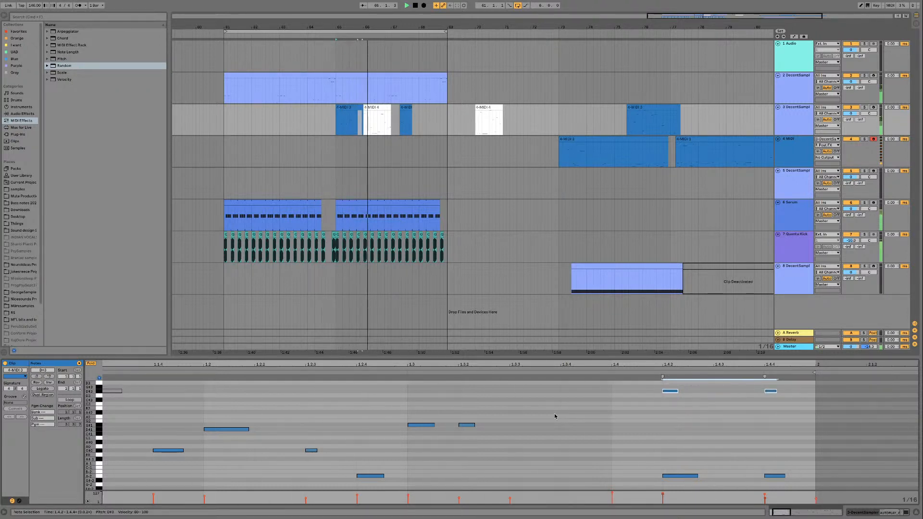
Step: Lengthen the high note at 1.4.4 beyond the end of the A-2 note below it, and play the clip
key(space)
click(776, 387)
drag(776, 389, 785, 389)
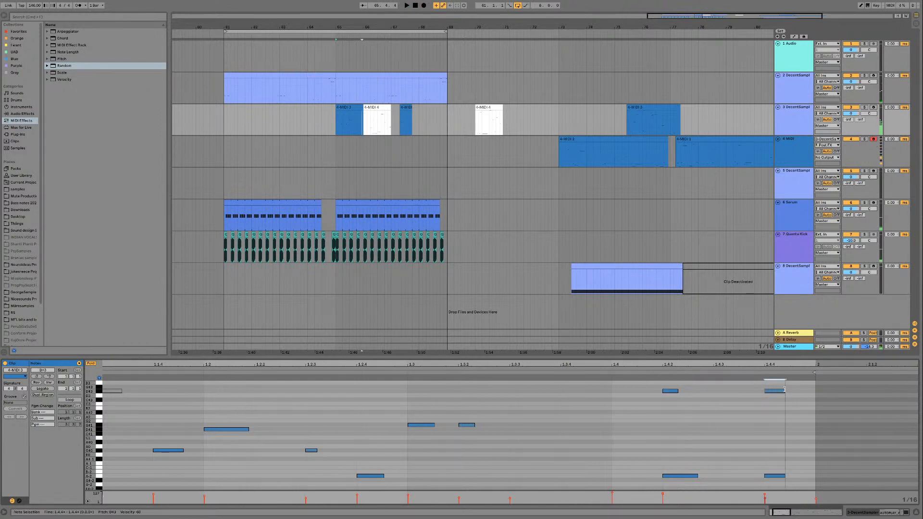
key(space)
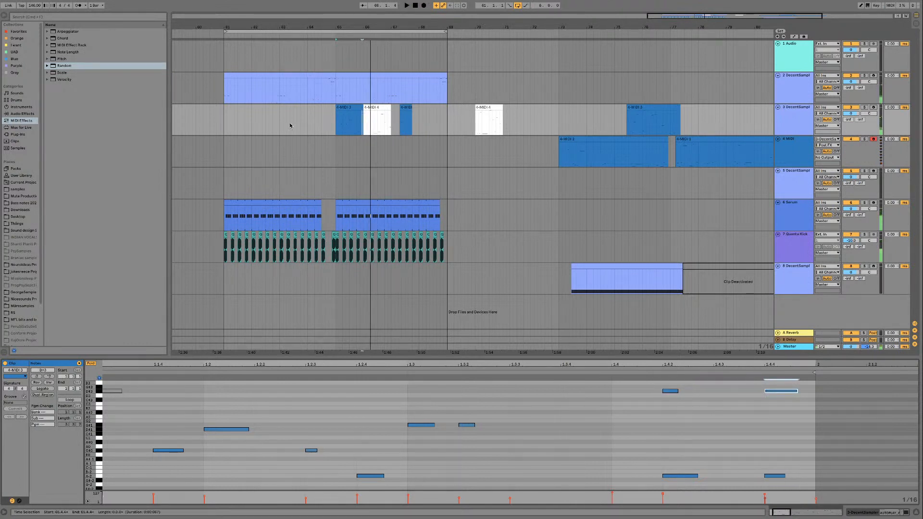
Step: Listen to the melody in context by playing the arrangement from bar 64
click(357, 107)
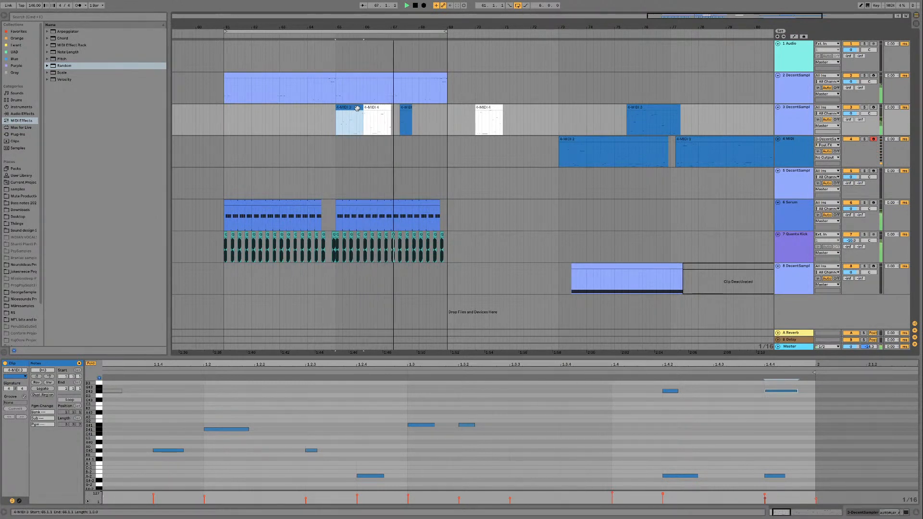
key(space)
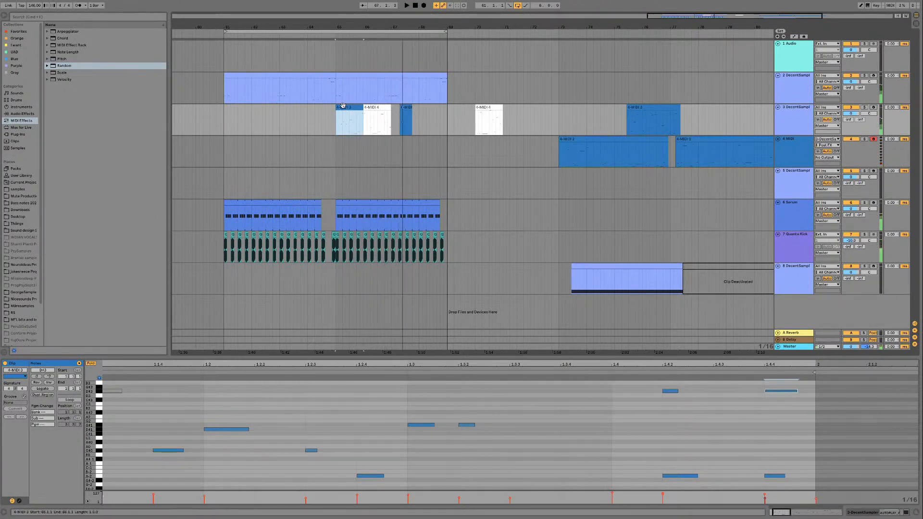
click(306, 117)
key(space)
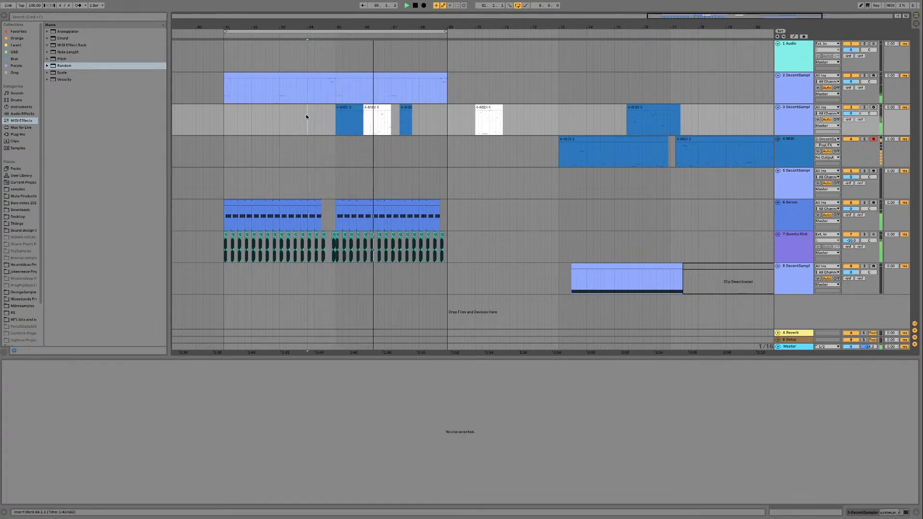
Step: Deactivate the two high notes at 1.4.2 and 1.4.4 in the bar 65 clip, and play the result
click(349, 120)
key(space)
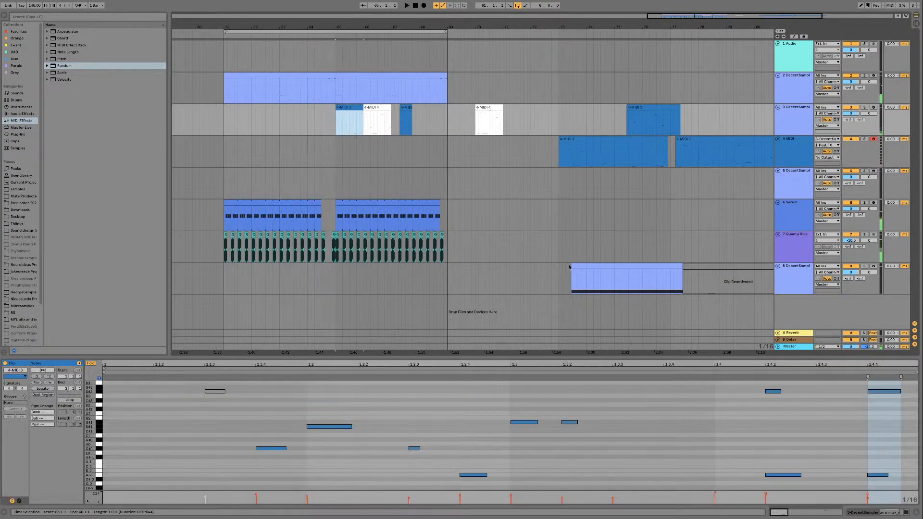
drag(761, 399, 905, 387)
key(0)
key(space)
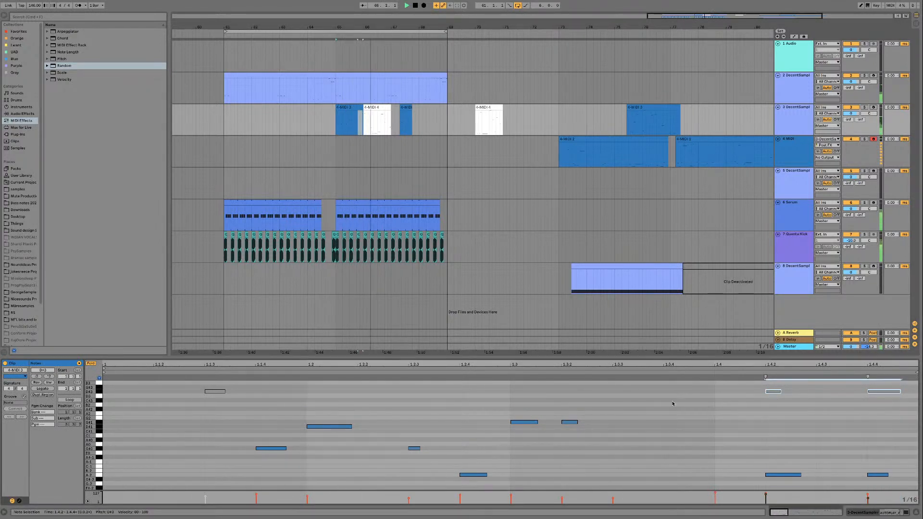
Step: Lower the first note of the bar 66 clip by one row, play it, and reselect the bar 65 clip
click(381, 117)
key(space)
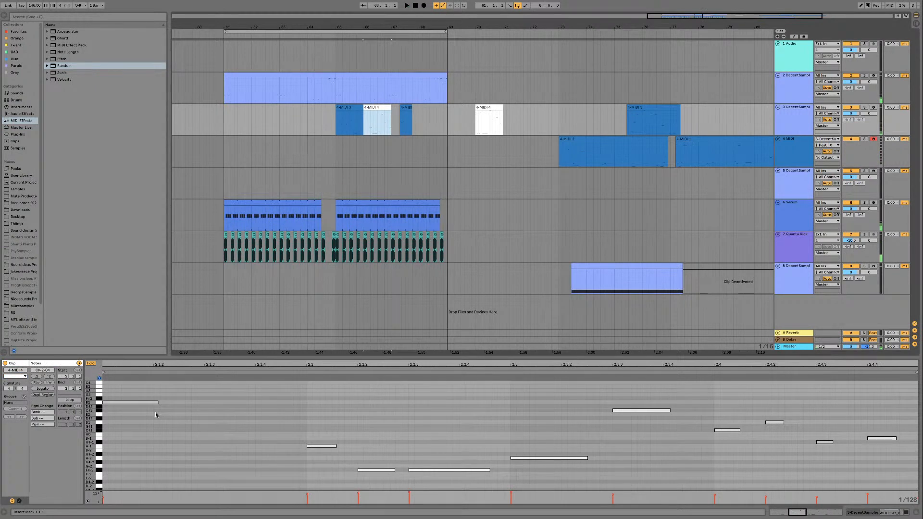
drag(157, 415, 147, 386)
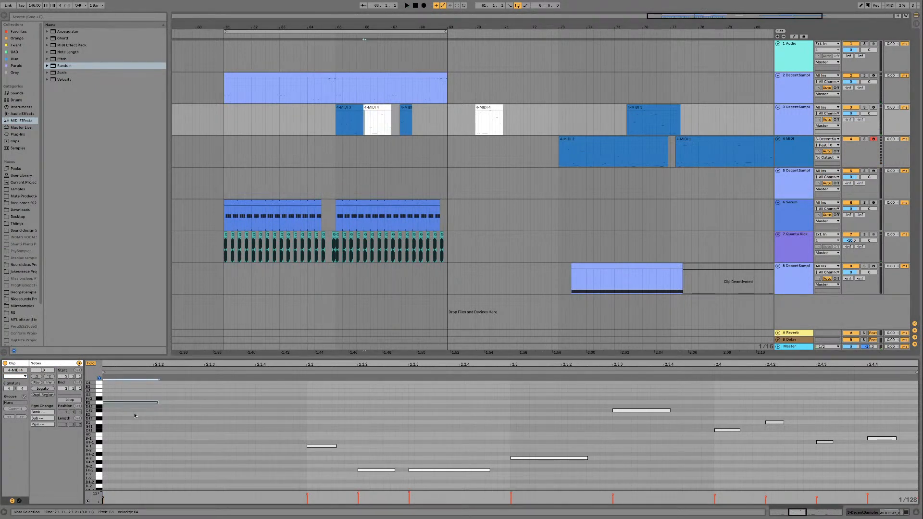
key(space)
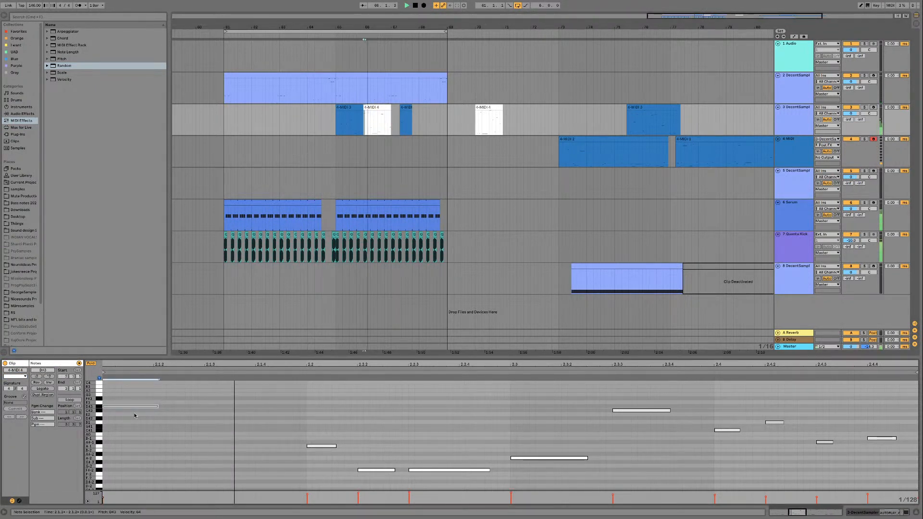
click(353, 106)
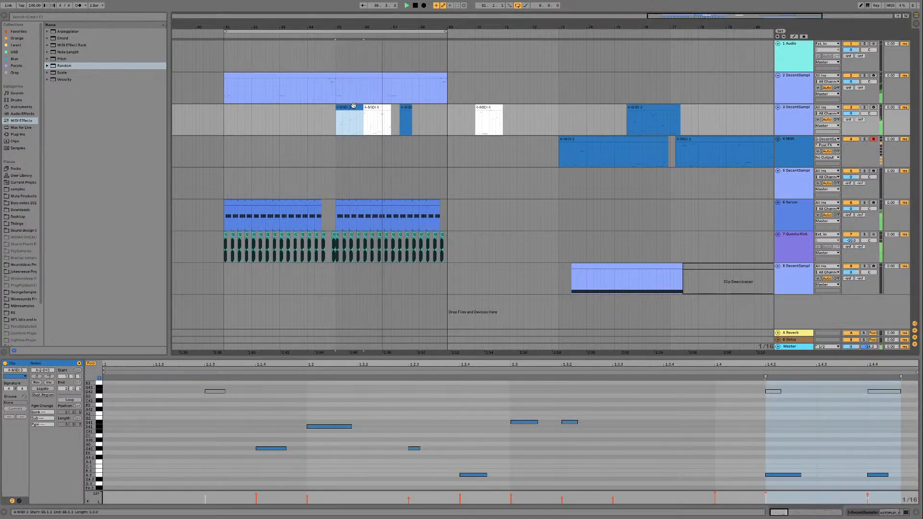
Step: Move the short bar 67 clip directly after the bar 66 clip, play it in context, and delete it
click(407, 112)
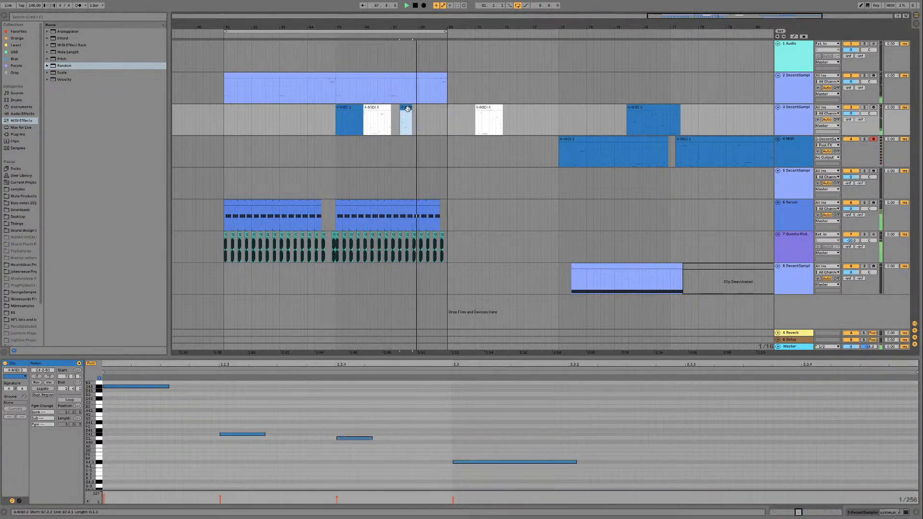
drag(407, 109, 397, 108)
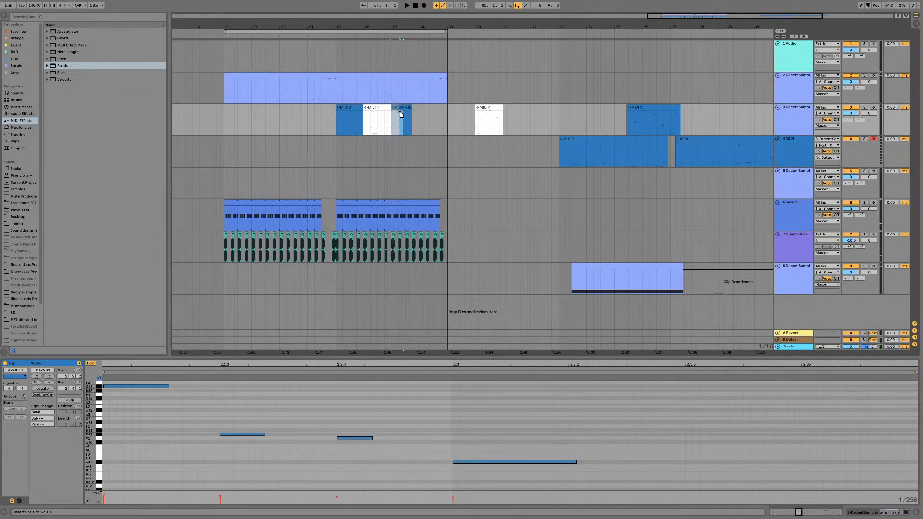
click(378, 107)
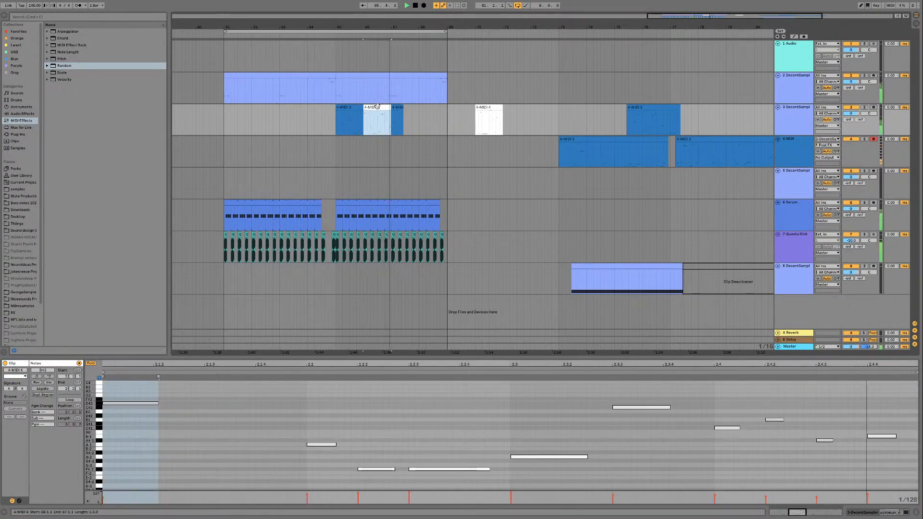
click(396, 107)
key(Delete)
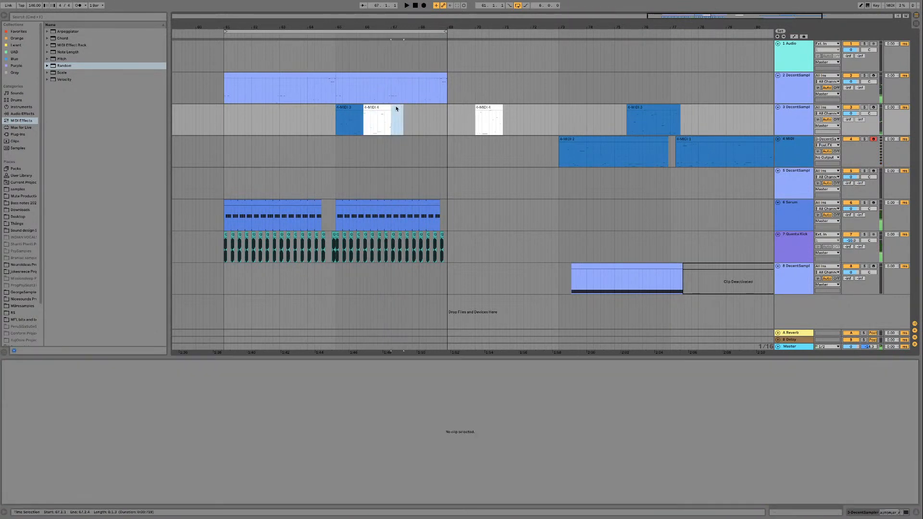
Step: Split the first MIDI take on track 4, place its second half on track 3 from bar 67, and play from bar 65
click(497, 107)
drag(611, 139, 480, 140)
click(393, 153)
key(super+e)
key(space)
click(356, 107)
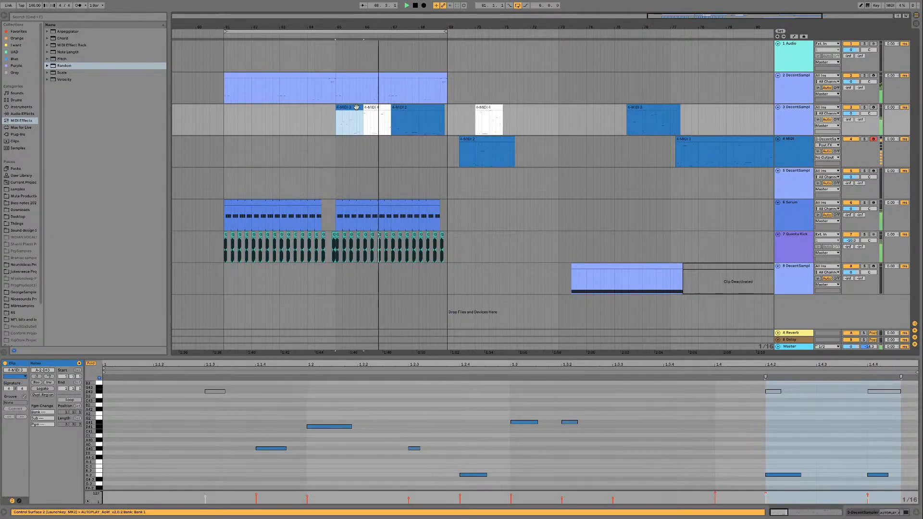
Step: Raise the high note at 3.2.4 in the bar 67 clip by one semitone, and play the result
click(408, 108)
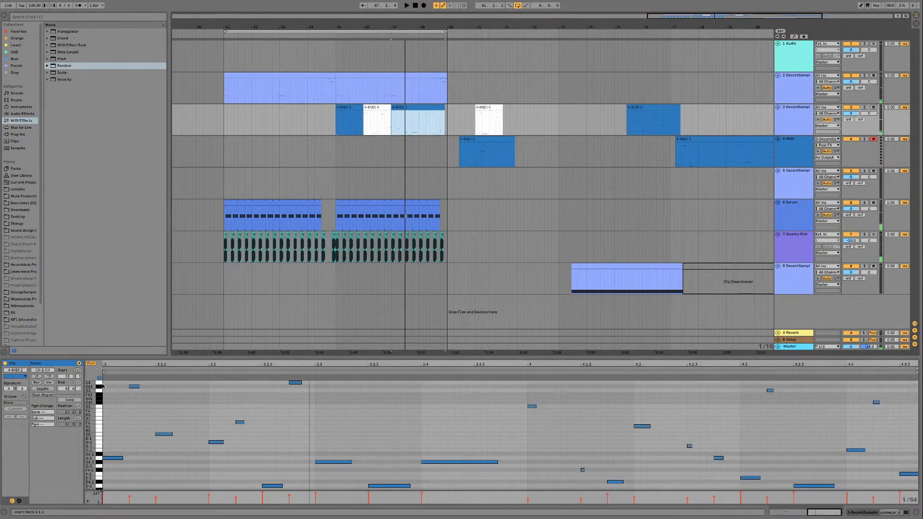
click(295, 383)
drag(295, 384, 295, 386)
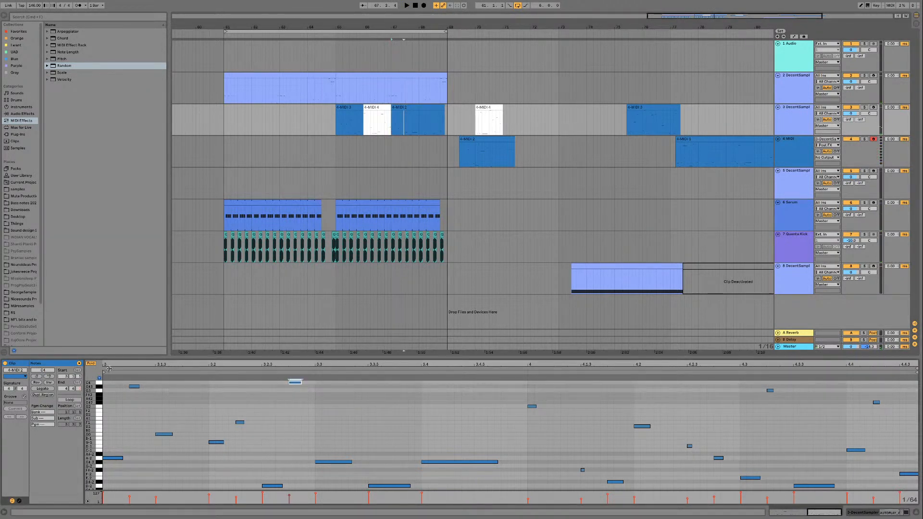
click(88, 364)
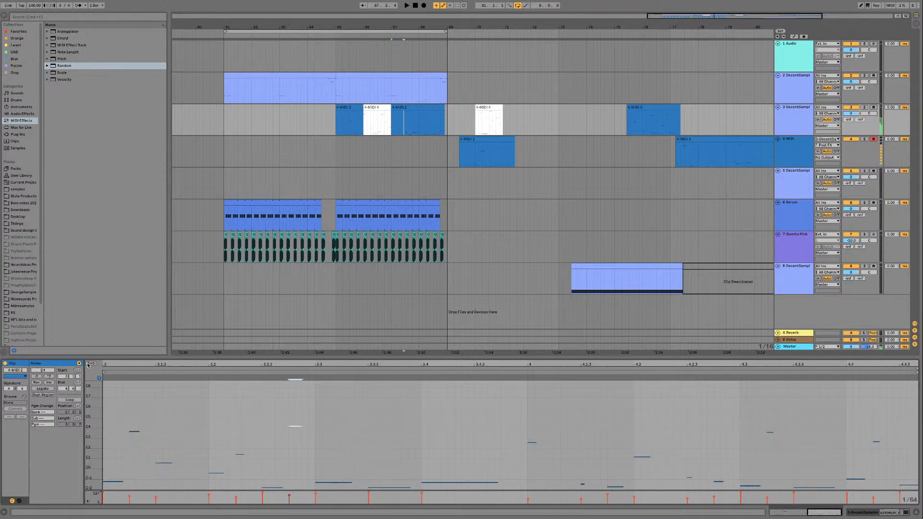
key(space)
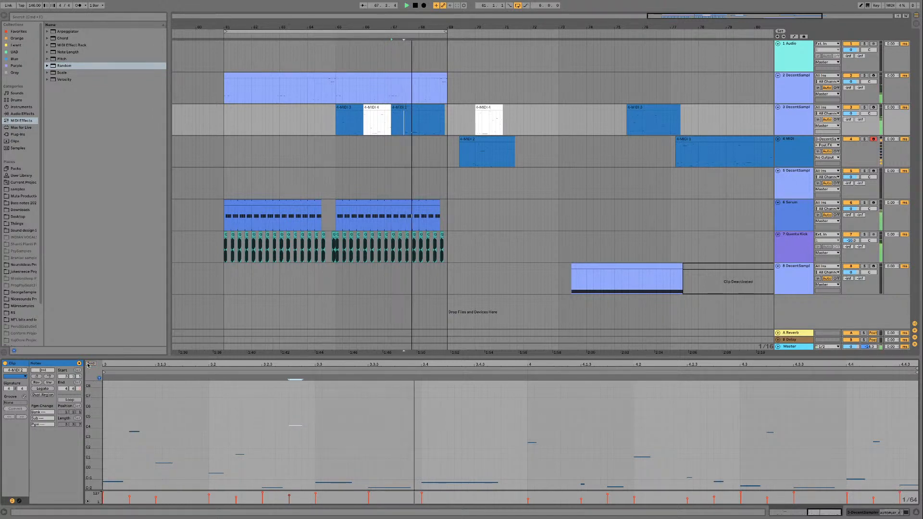
click(88, 364)
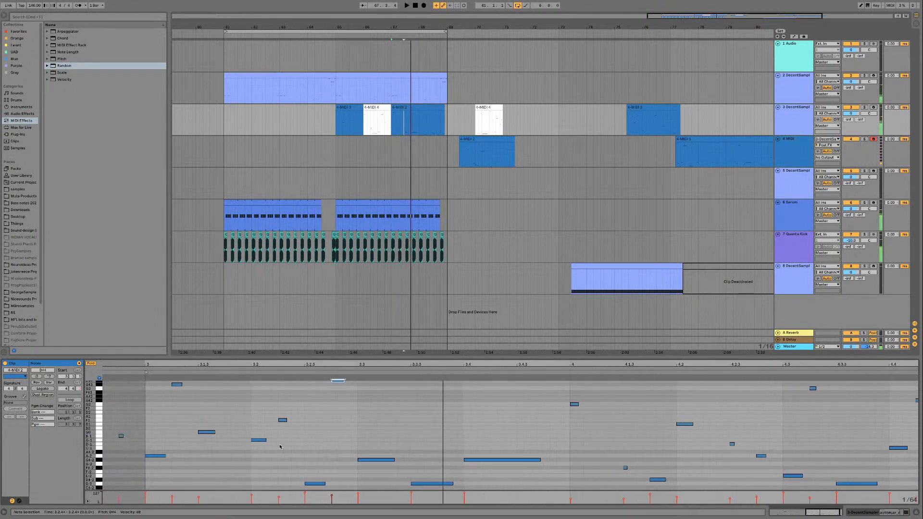
Step: Raise the low note at 3.3.3 and the long note at 3.4 by two rows each, and play the clip
click(322, 485)
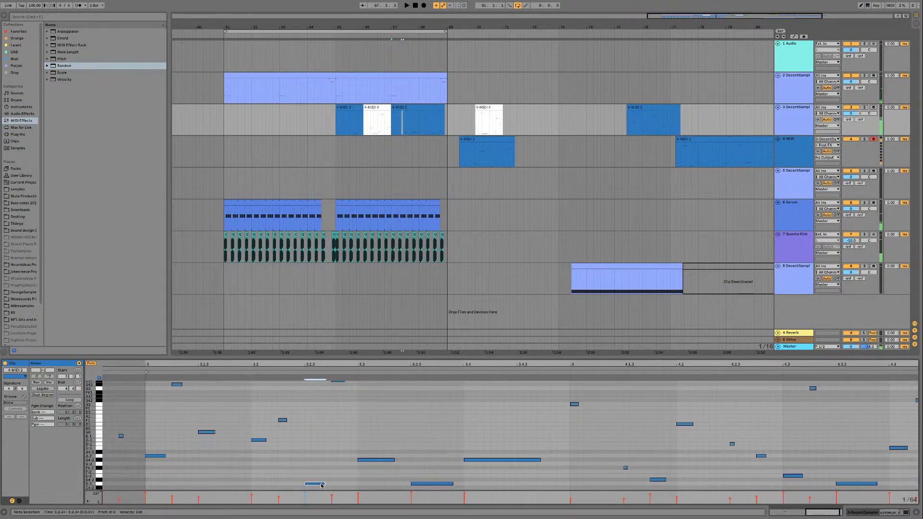
drag(435, 486, 436, 481)
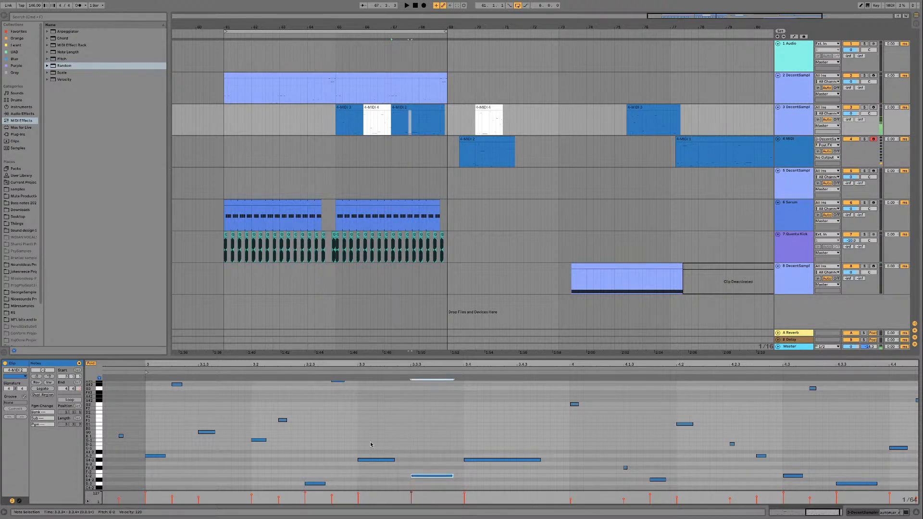
click(479, 461)
mouse_move(478, 463)
mouse_down()
mouse_move(479, 487)
mouse_move(477, 454)
mouse_up()
key(ctrl+a)
key(space)
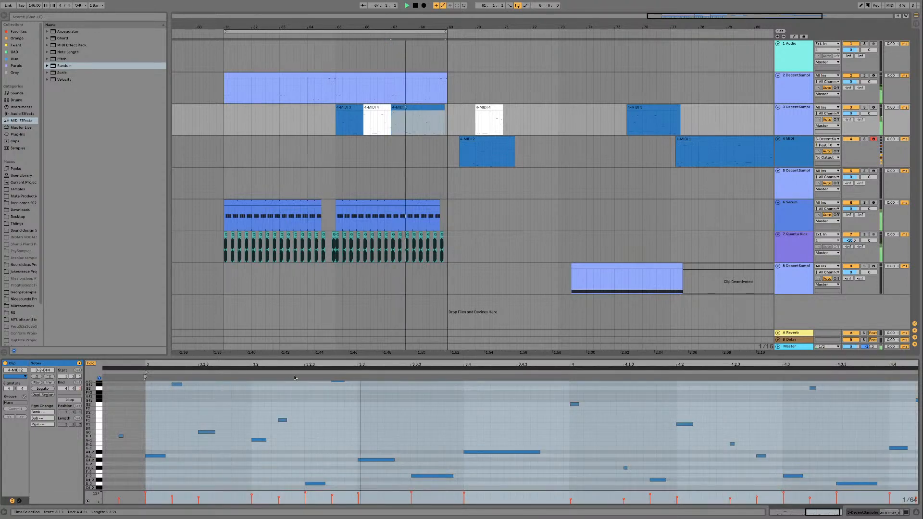
Step: Lower the note at 3.2.3 by one row and delete the long note at 3.4
key(space)
drag(509, 454, 506, 487)
drag(314, 485, 316, 493)
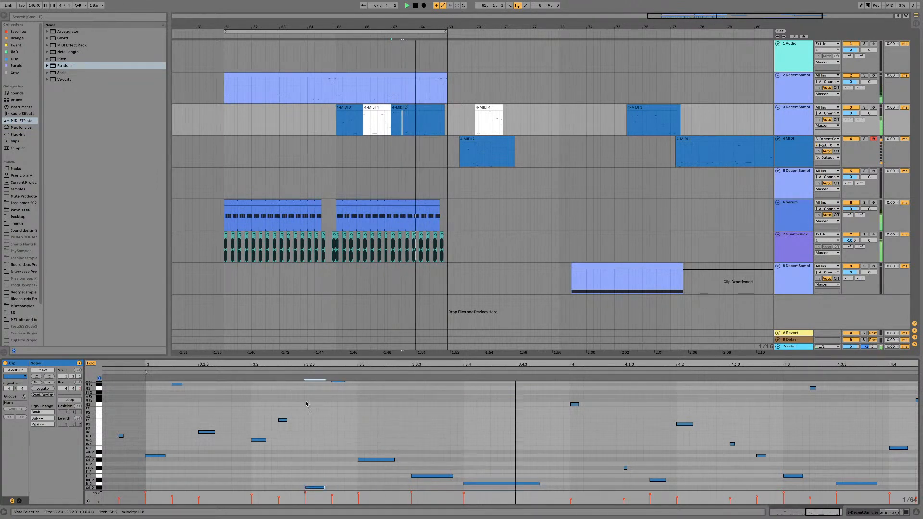
double_click(490, 487)
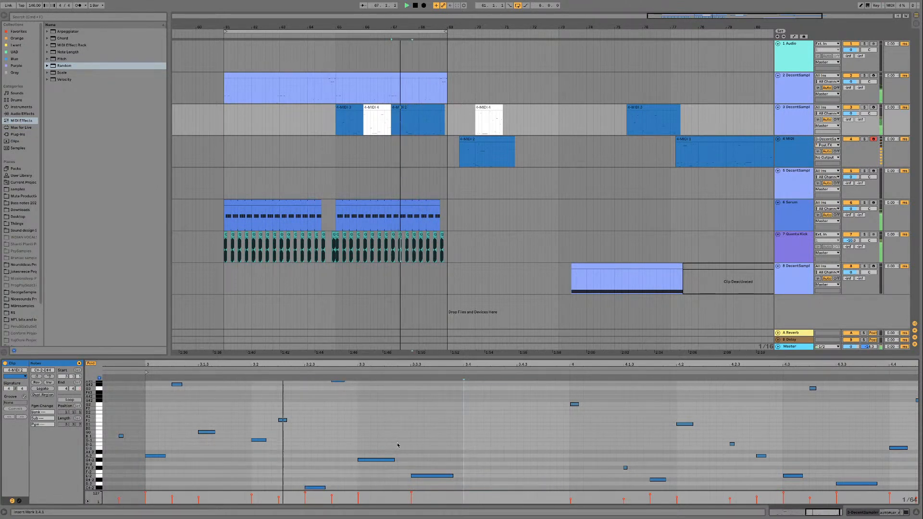
Step: Extend the low note at 3.3.3 to end at 3.4, and play the clip from bar 67
mouse_move(453, 475)
mouse_down()
mouse_move(485, 474)
mouse_move(464, 475)
mouse_up()
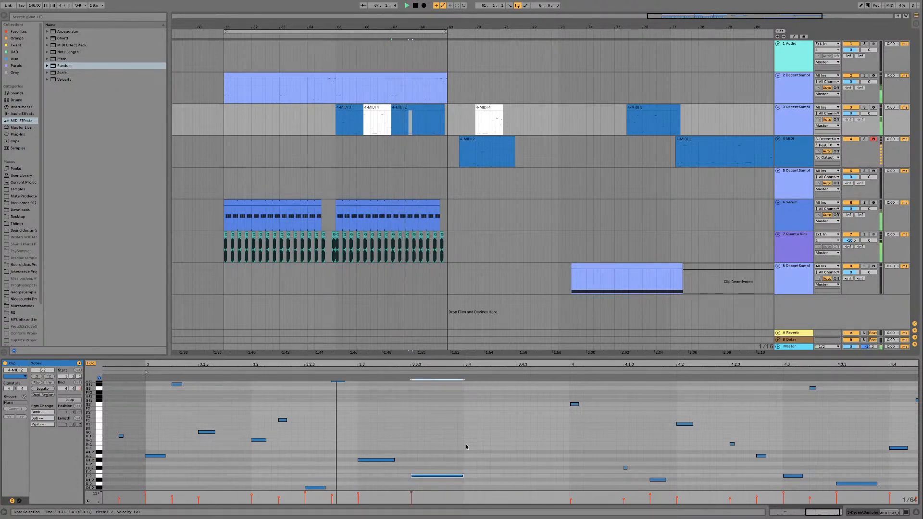
click(411, 123)
click(399, 106)
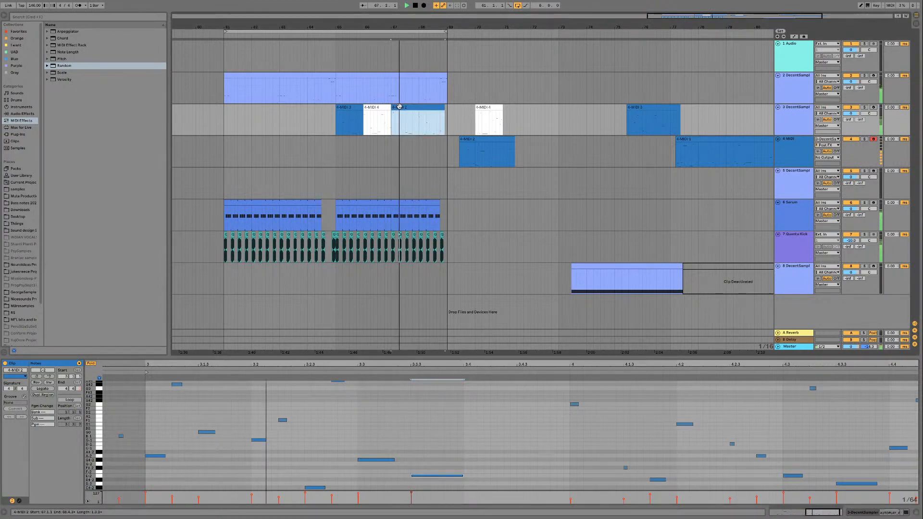
key(space)
Step: Lower the note at 3.3 by one row, and listen to the melody from bar 64
scroll(340, 443, up, 1)
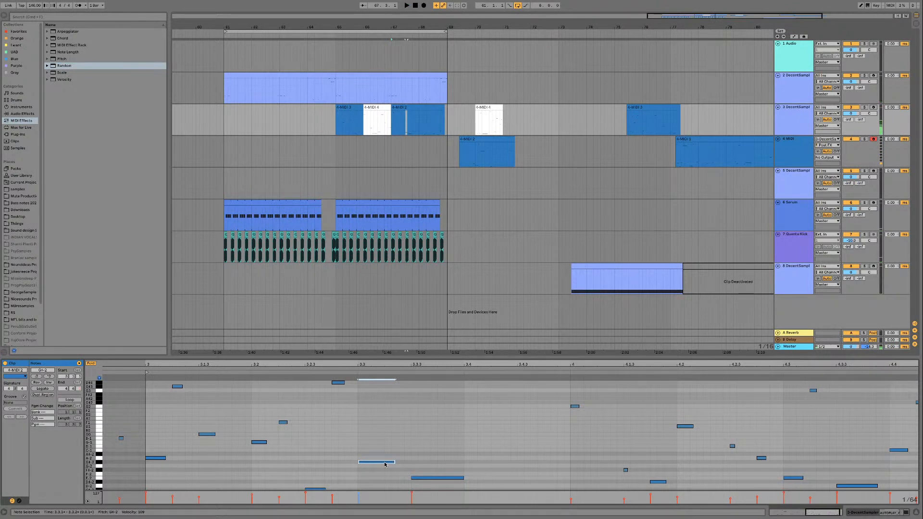
key(space)
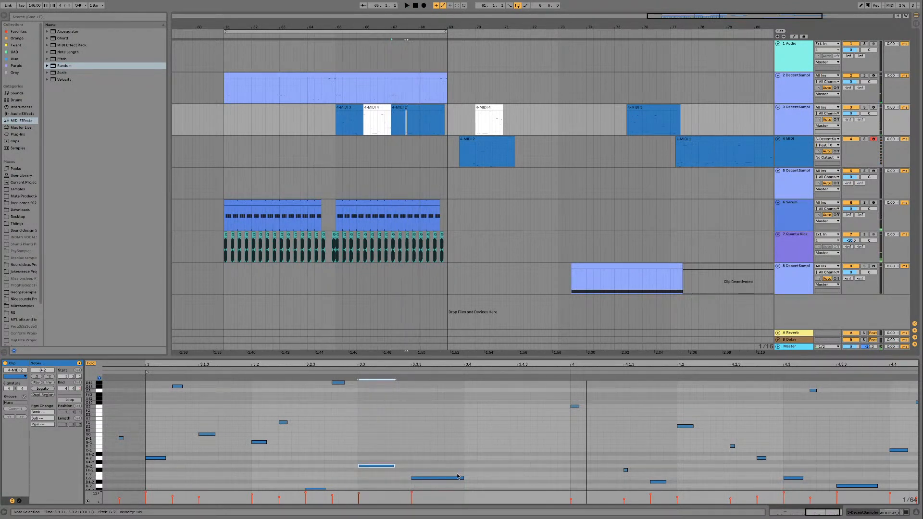
scroll(458, 477, down, 1)
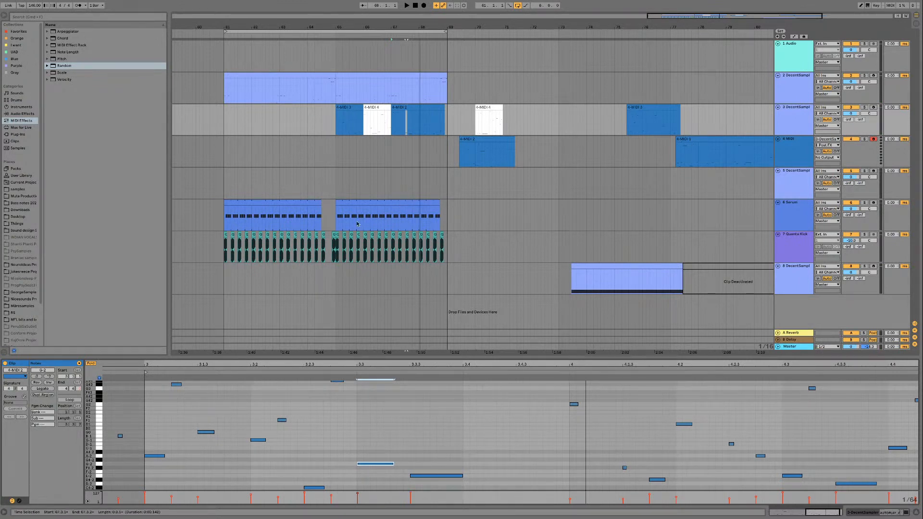
click(314, 180)
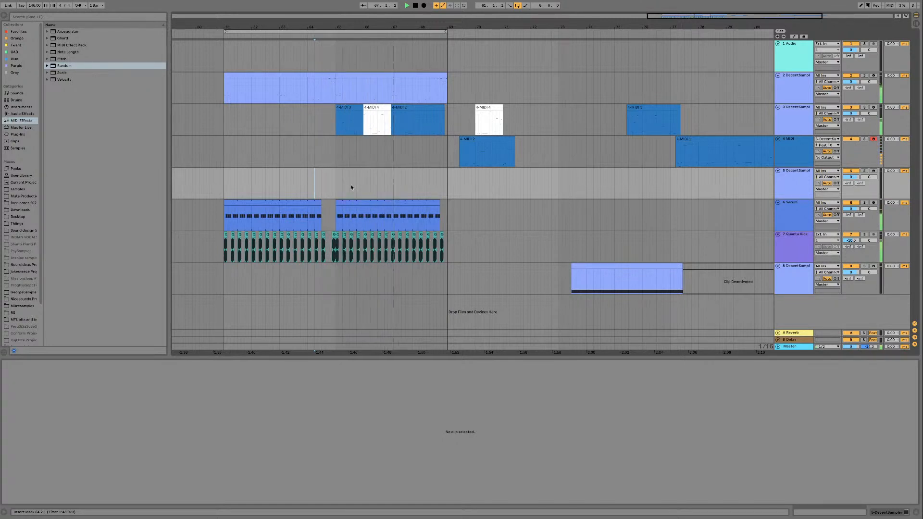
Step: Split the bar 67 clip at the start of bar 68, and play the melody from bar 65
click(419, 122)
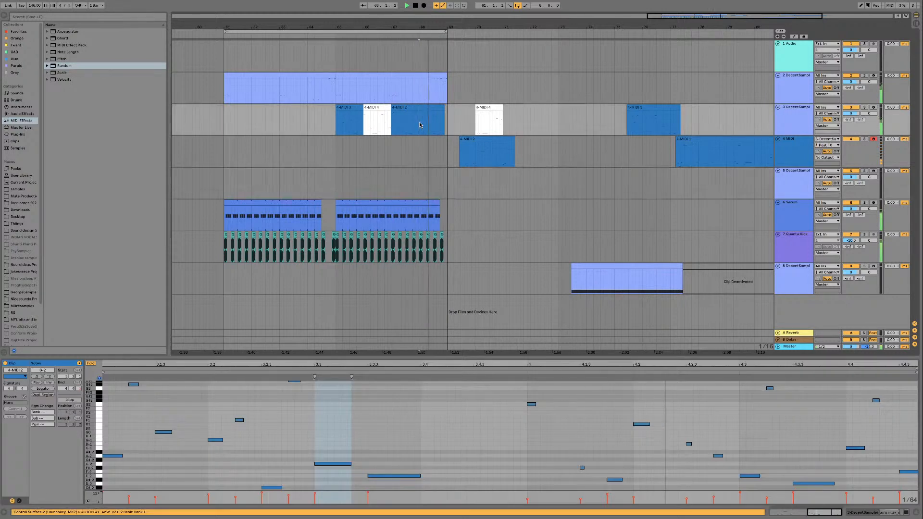
click(431, 109)
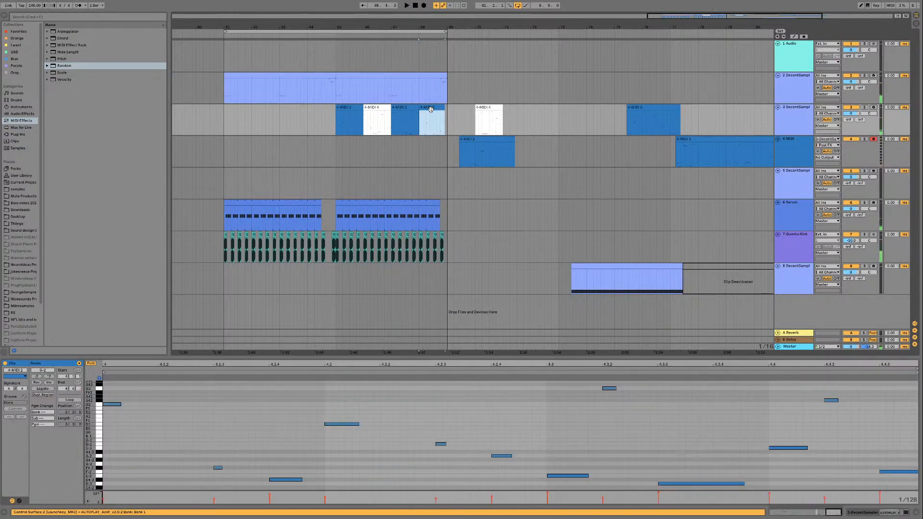
click(356, 108)
key(space)
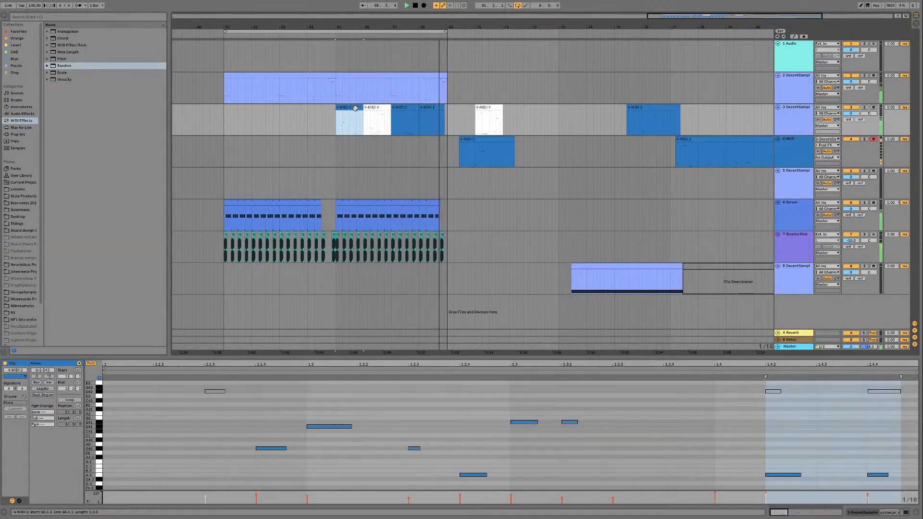
Step: Check the first note of the bar 68 clip, and split the bar 66 clip at 66.2.1
click(430, 108)
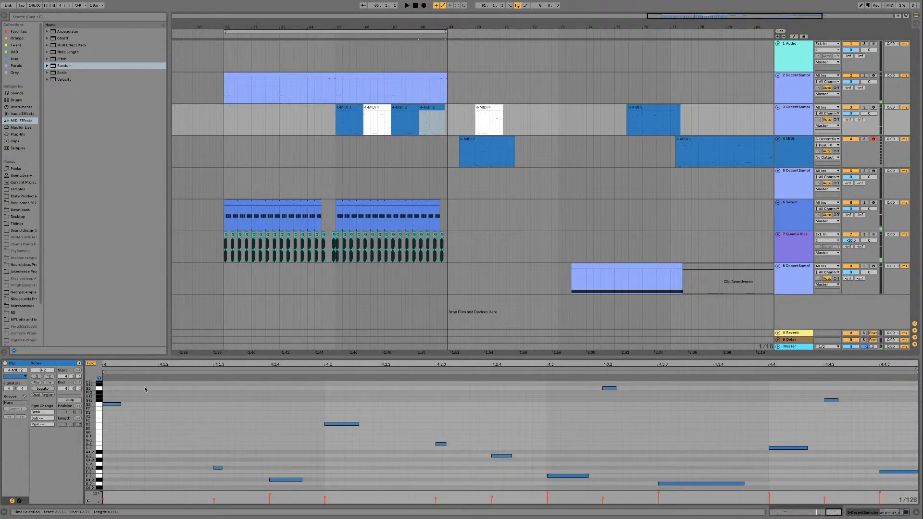
click(113, 406)
click(371, 122)
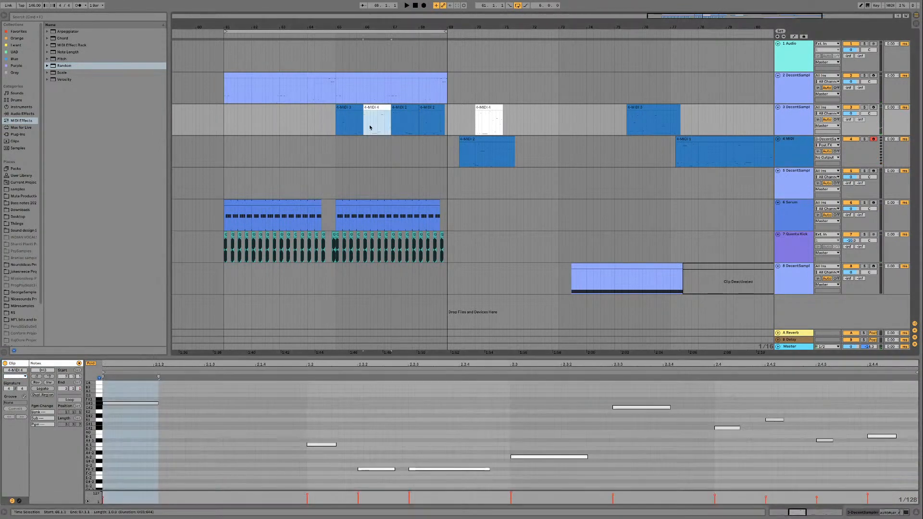
click(368, 108)
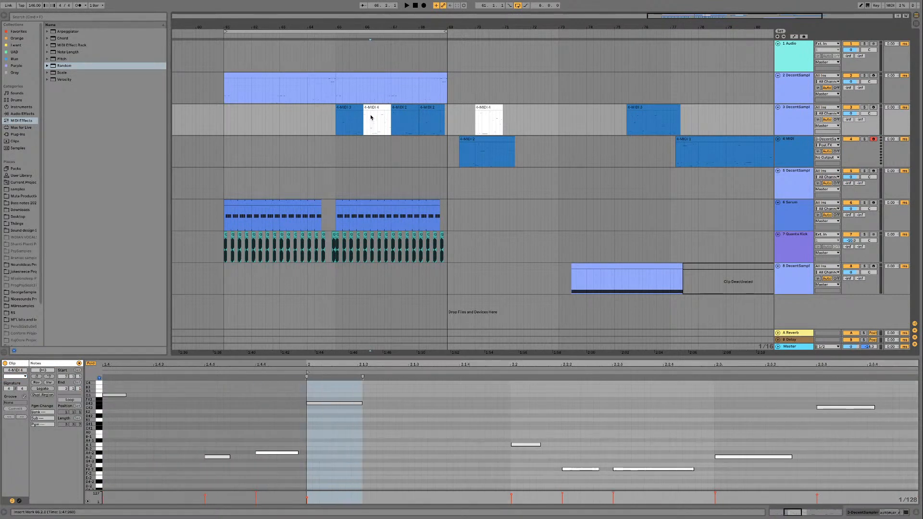
Step: Try a copy of the split-off first beat of bar 66 at the start of bar 68, and play it
drag(367, 108, 422, 111)
key(space)
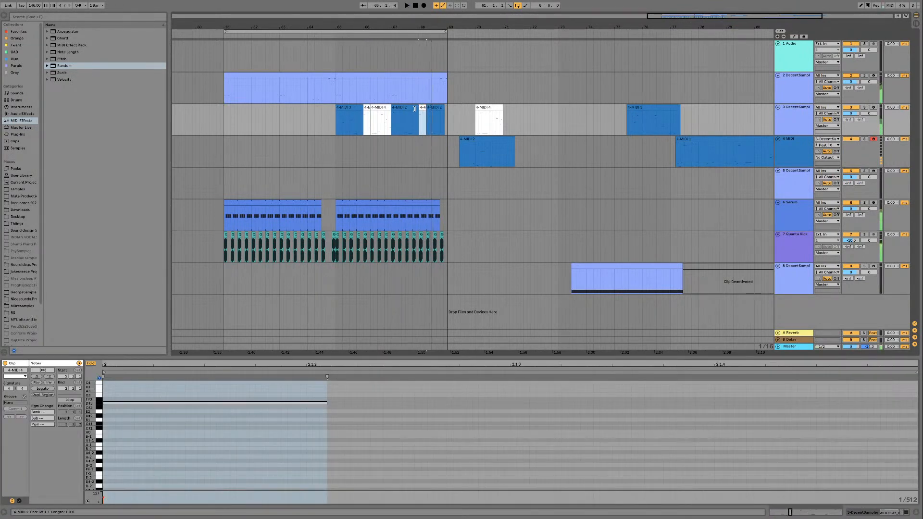
click(419, 112)
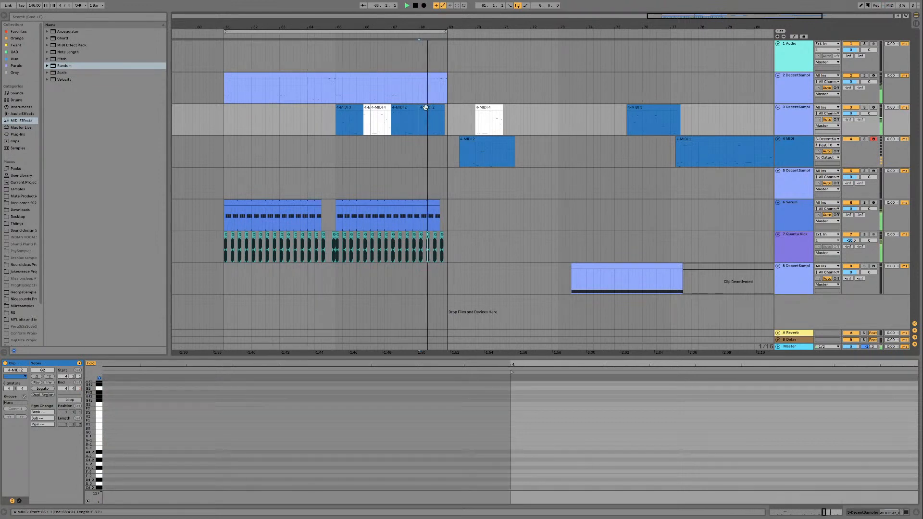
Step: Copy the first note of bar 66 to the start of the bar 68 clip, replacing the short note there, and play the melody
click(371, 115)
key(space)
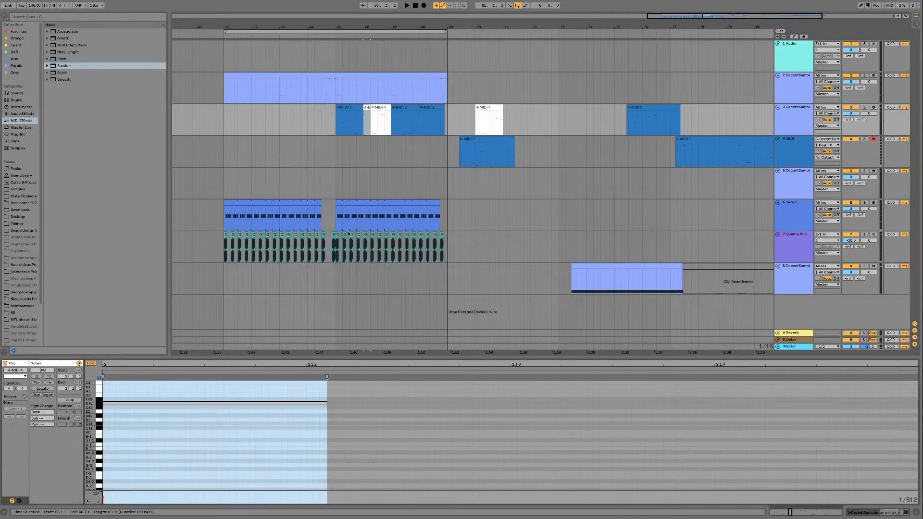
click(247, 403)
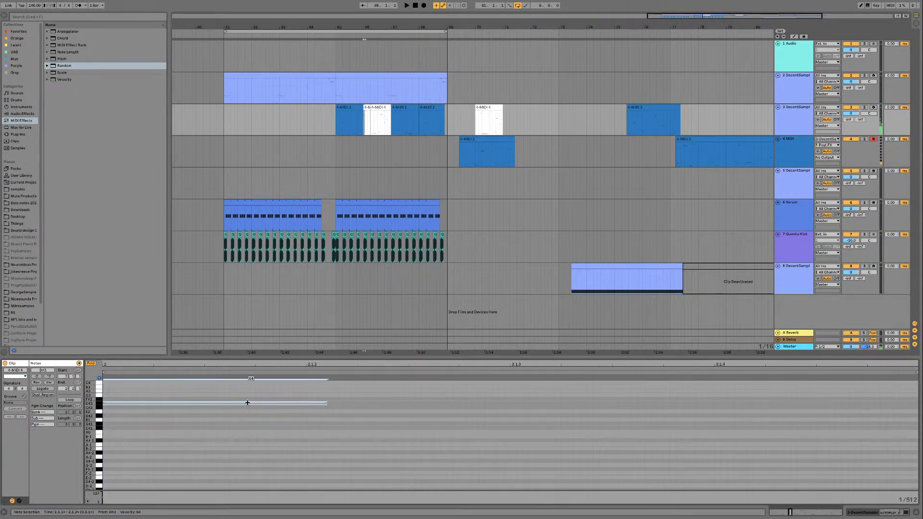
click(424, 114)
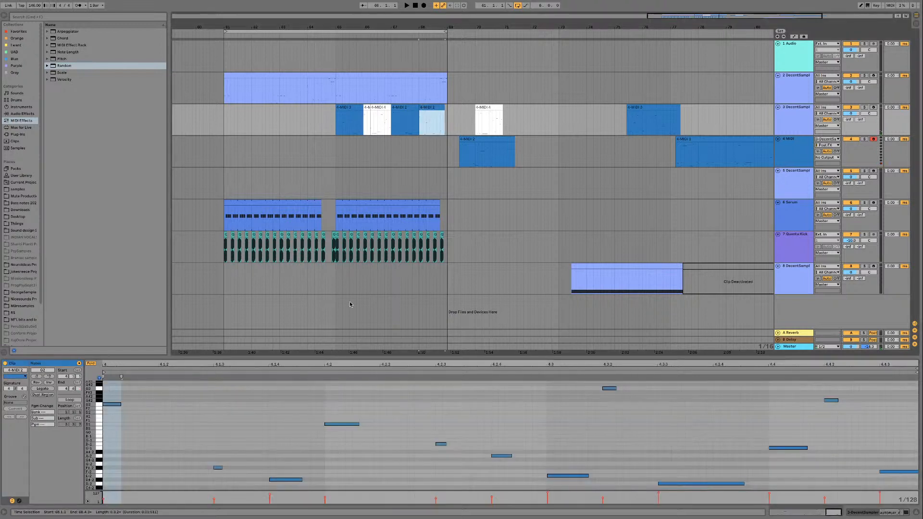
click(103, 420)
key(ctrl+v)
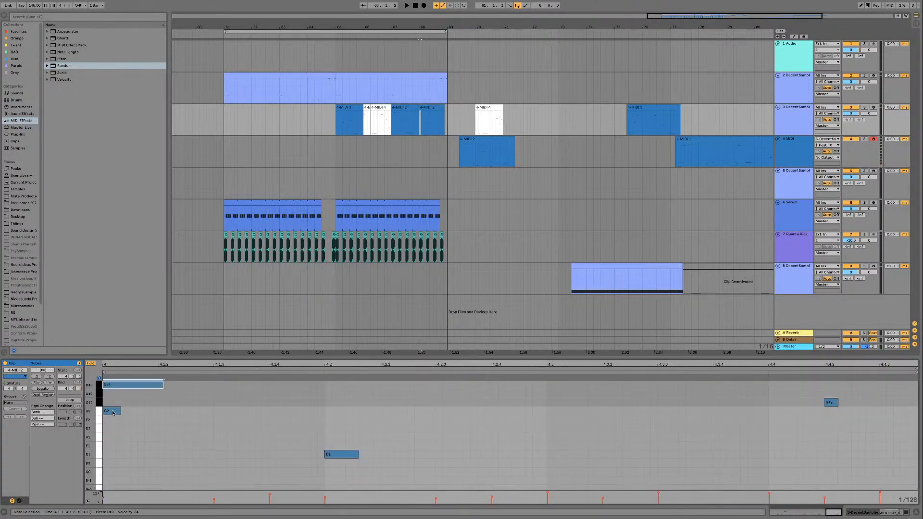
key(Delete)
key(space)
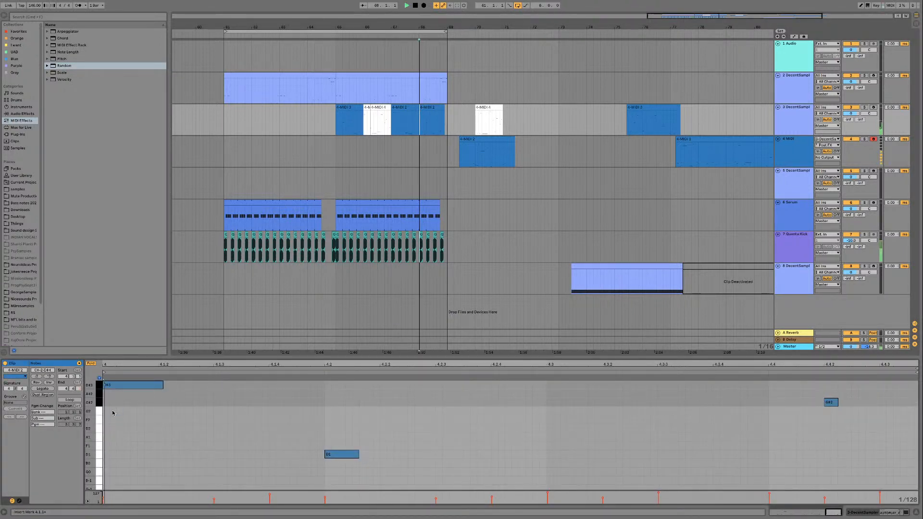
click(355, 106)
key(space)
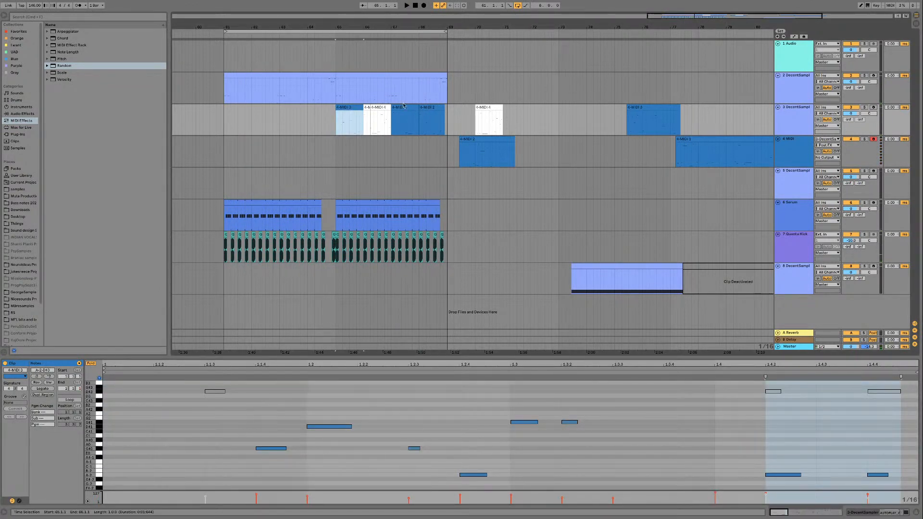
Step: Play the arrangement from bar 61, and dismiss saving the Live set
click(226, 118)
key(space)
key(super+s)
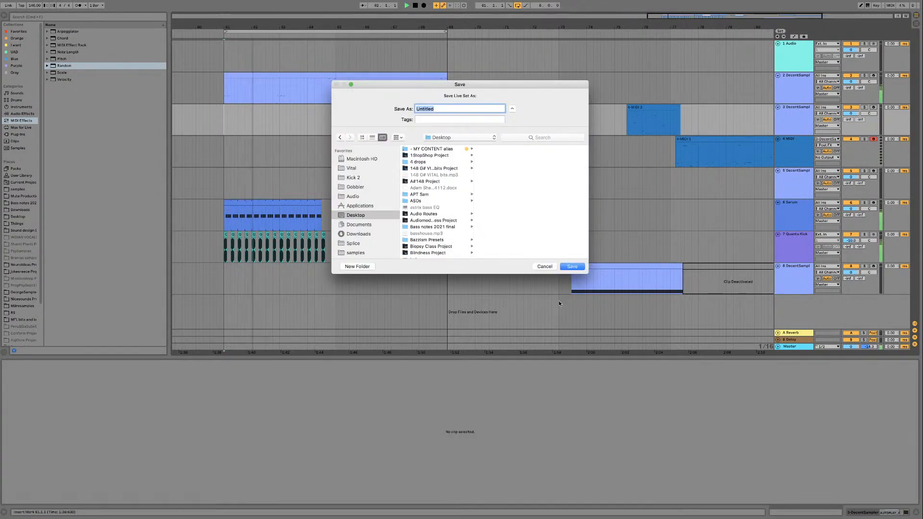
click(546, 266)
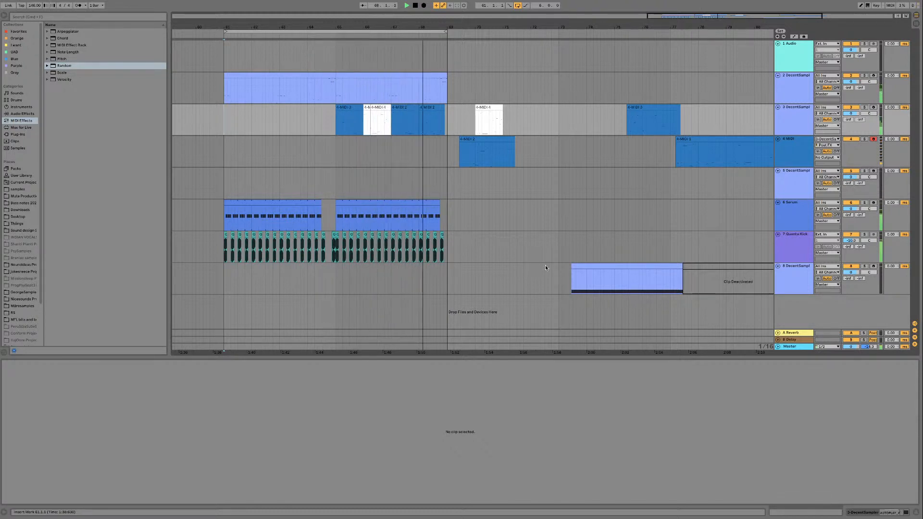
key(space)
Step: Try a copy of the bar 68 clip's last F-2 note at 4.4.4, and play from 4.4
click(446, 108)
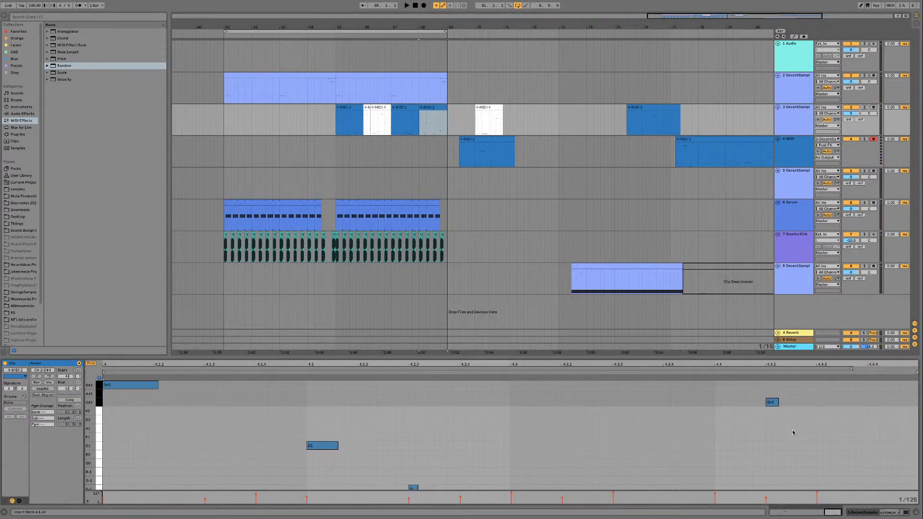
scroll(793, 432, down, 4)
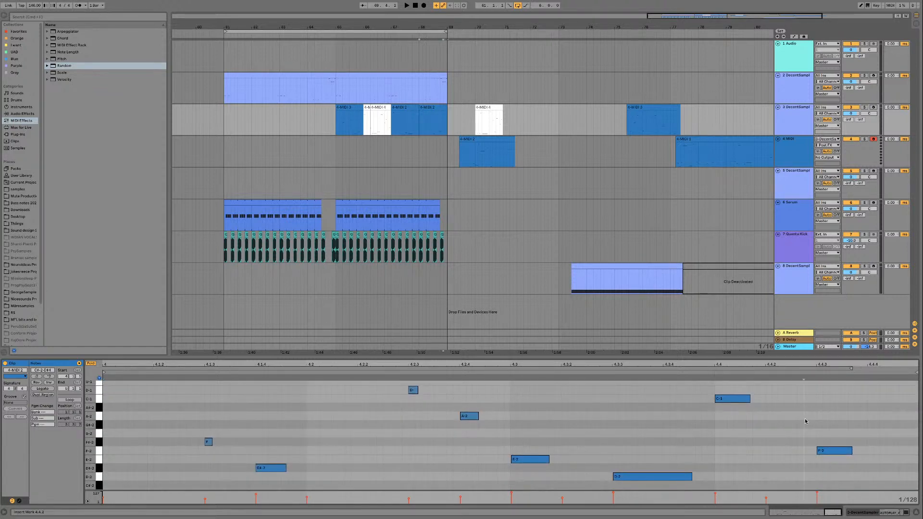
click(837, 451)
right_click(866, 451)
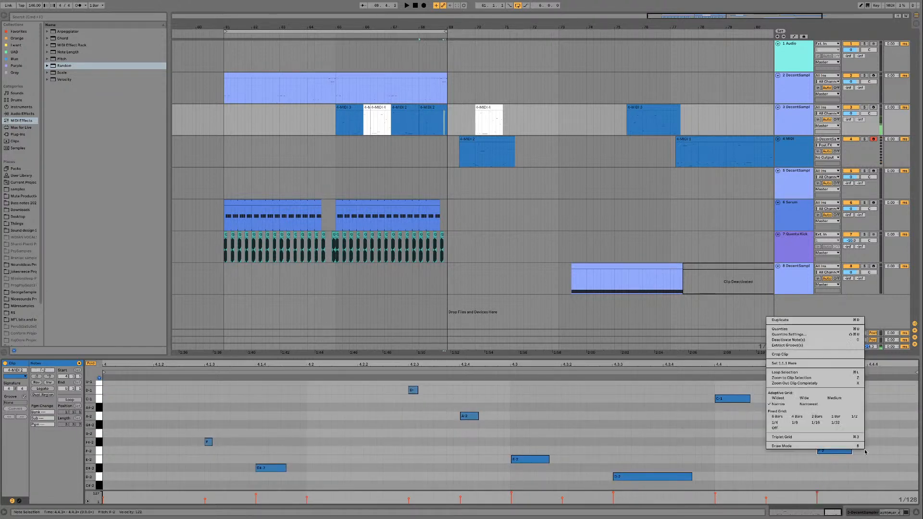
click(816, 423)
drag(832, 451, 890, 452)
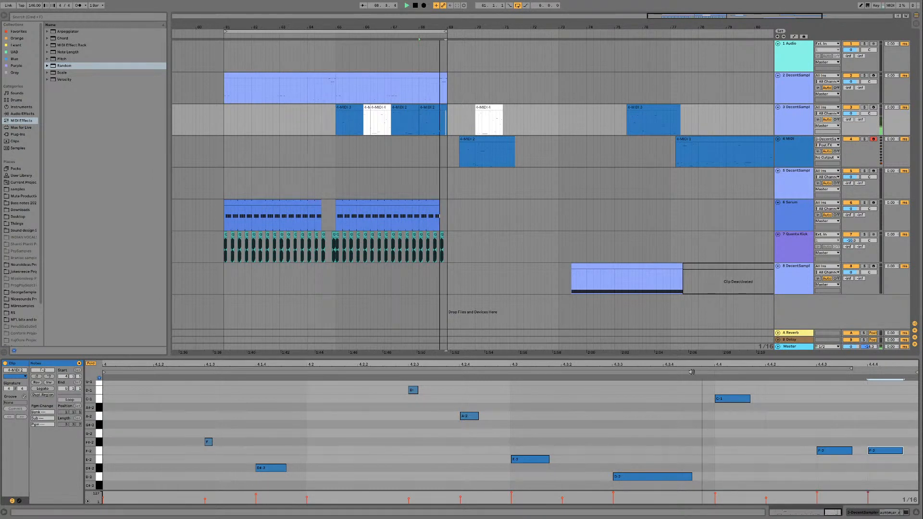
click(715, 452)
key(space)
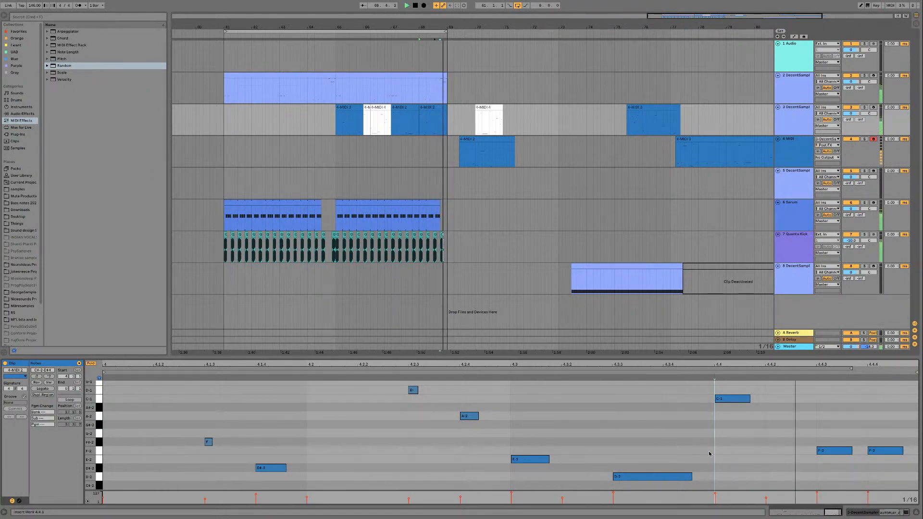
key(space)
Step: Try the copied last note at E-2 and D-2, and undo the copy
drag(878, 452, 877, 460)
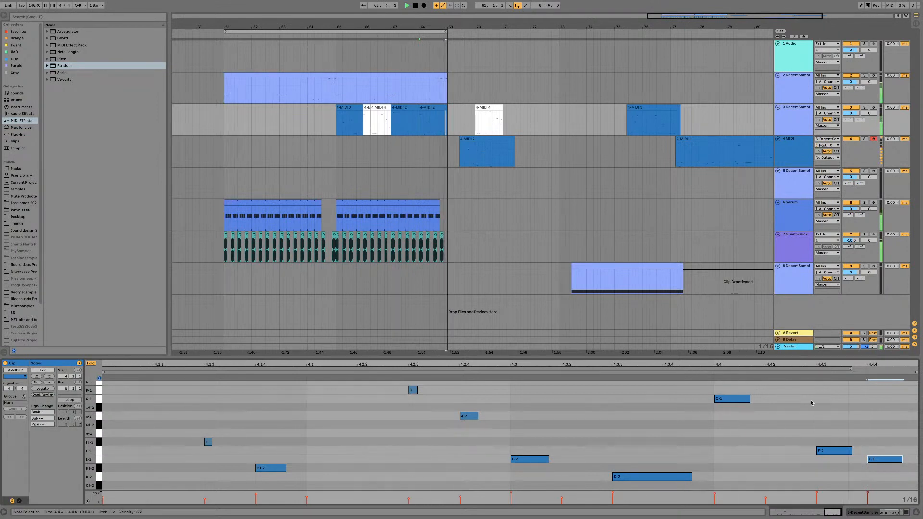
drag(885, 465, 887, 477)
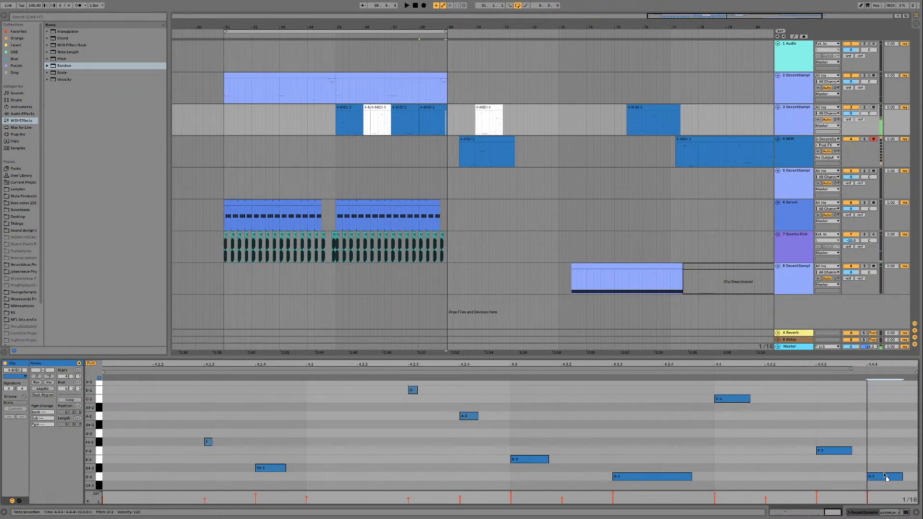
key(super+a)
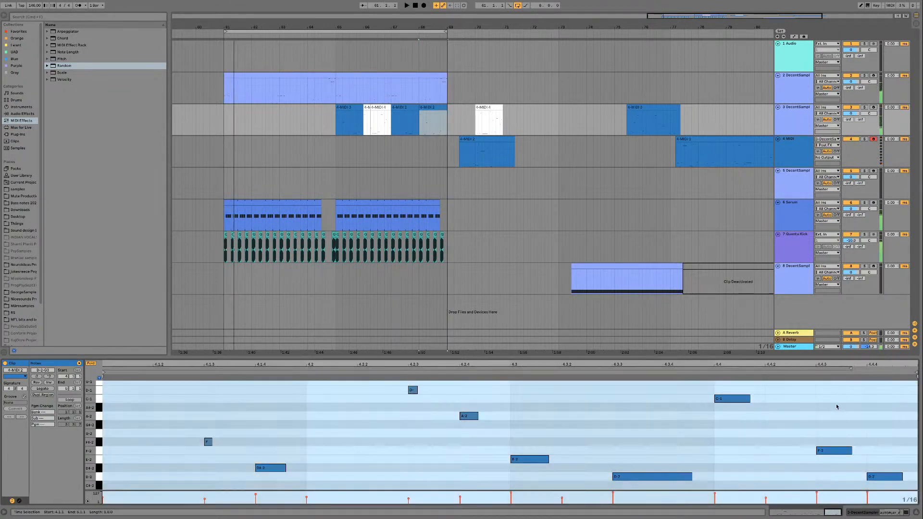
key(super+z)
key(super+z)
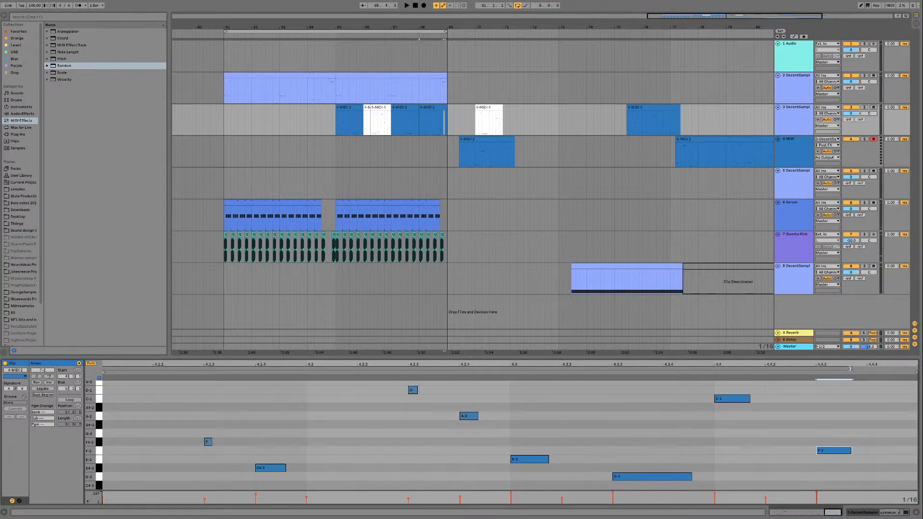
Step: Extend the bar 68 clip to the end of the bar, and play it
click(436, 106)
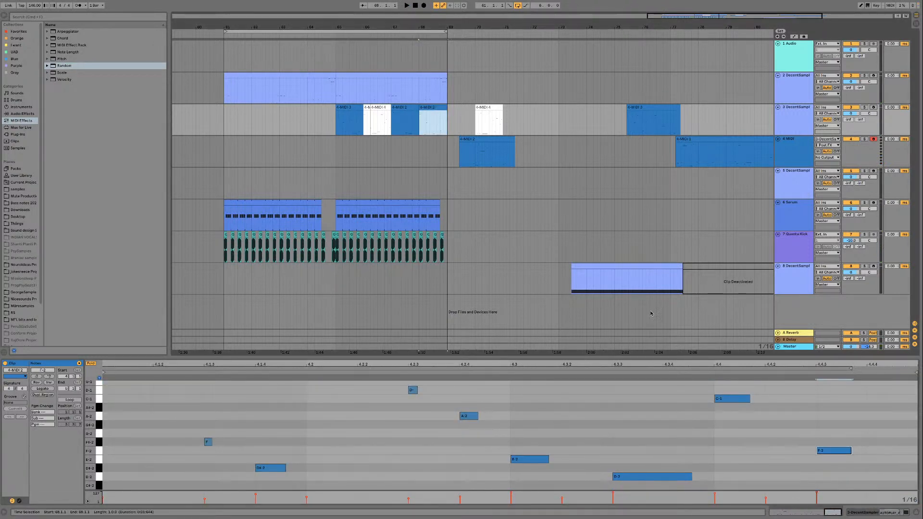
drag(850, 370, 895, 370)
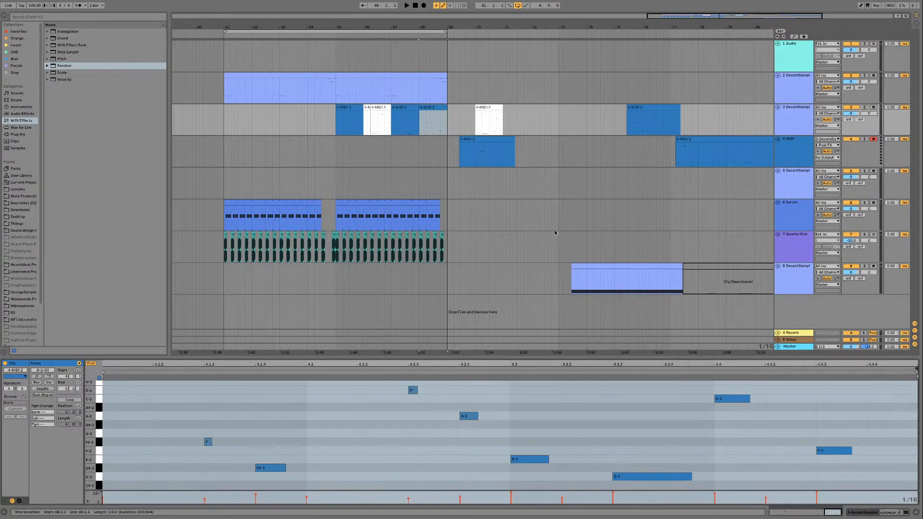
click(431, 108)
key(space)
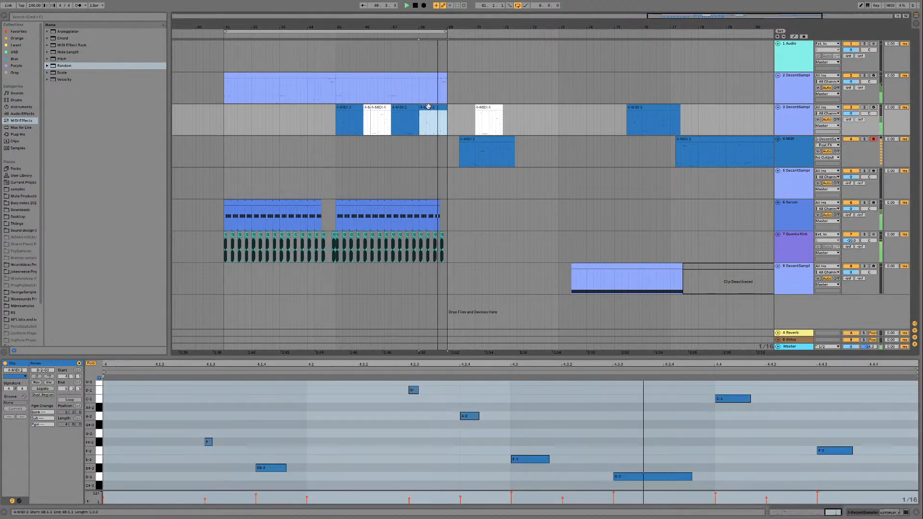
Step: Try lengthening the bar 68 clip's last F-2 note past 4.4.4, and undo the change
click(850, 451)
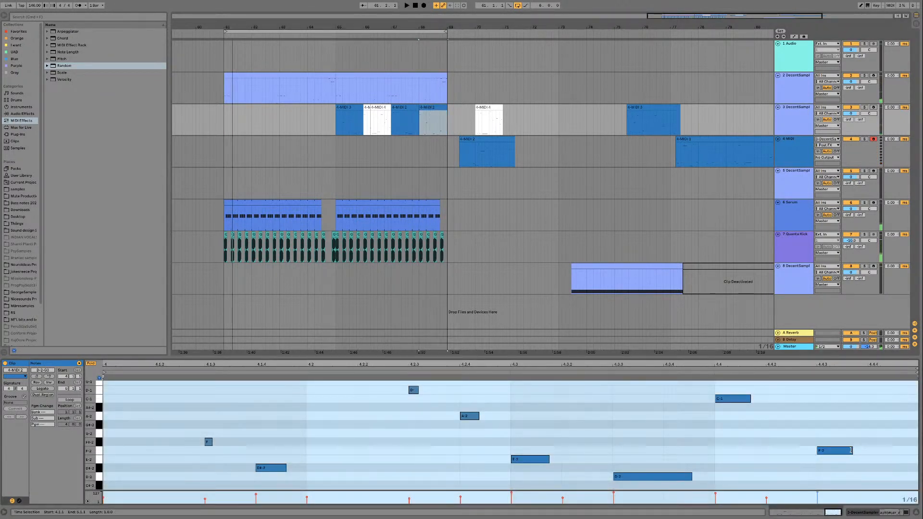
drag(851, 450, 902, 451)
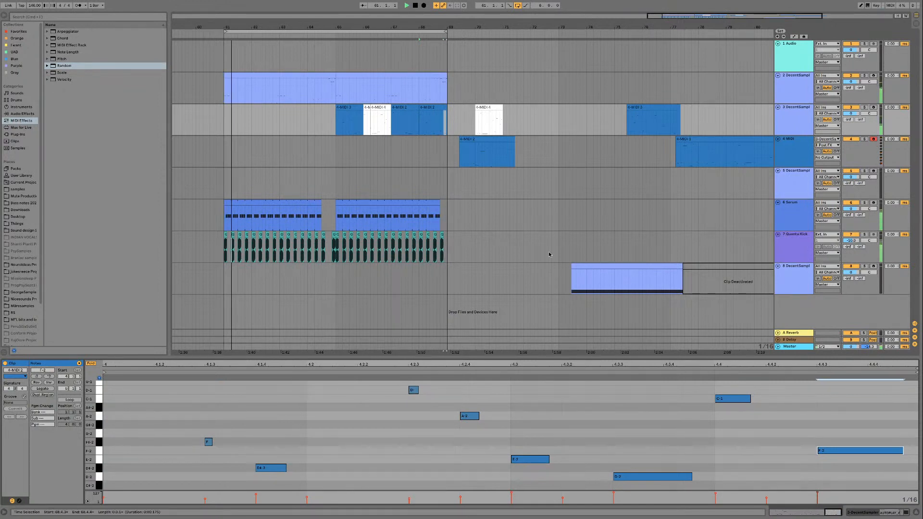
click(435, 133)
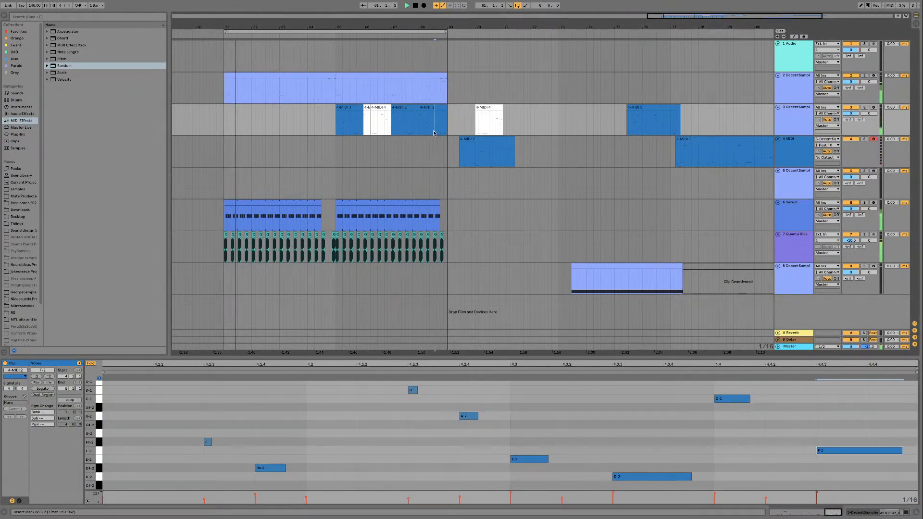
key(ctrl+z)
click(868, 472)
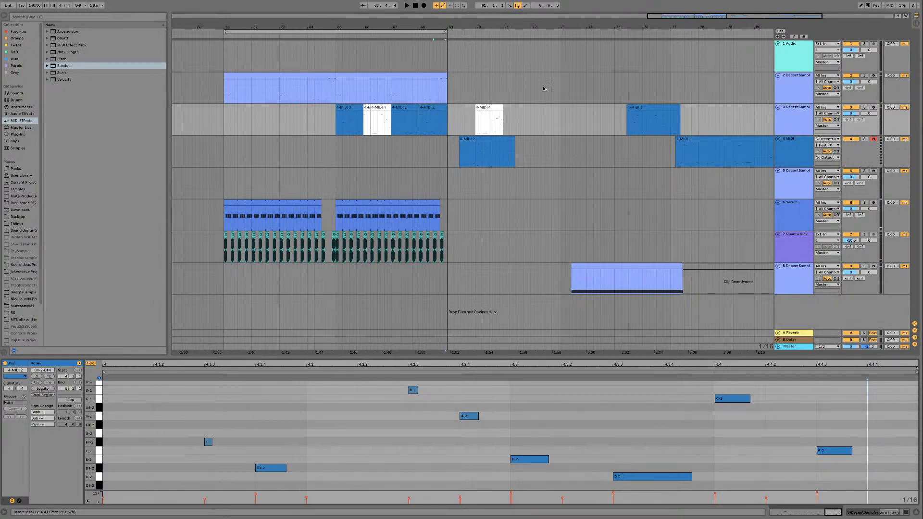
Step: Unfold the piano roll of the bar 69 clip on the MIDI track, arm track 3 DecentSampler, and zoom in on the high octaves
click(485, 139)
click(789, 153)
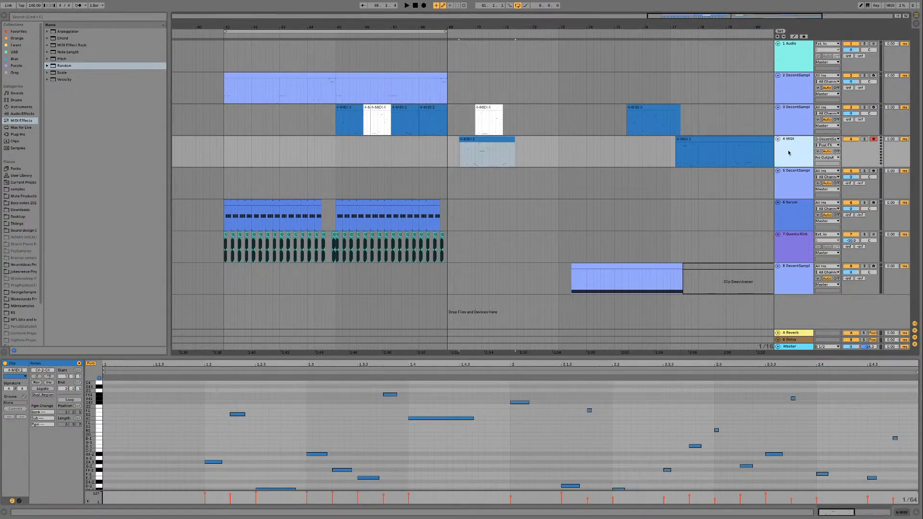
click(121, 400)
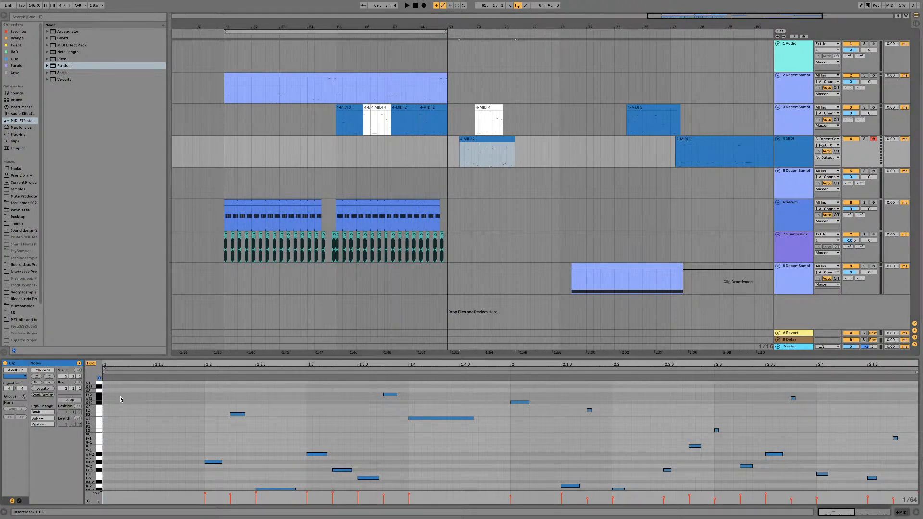
click(97, 383)
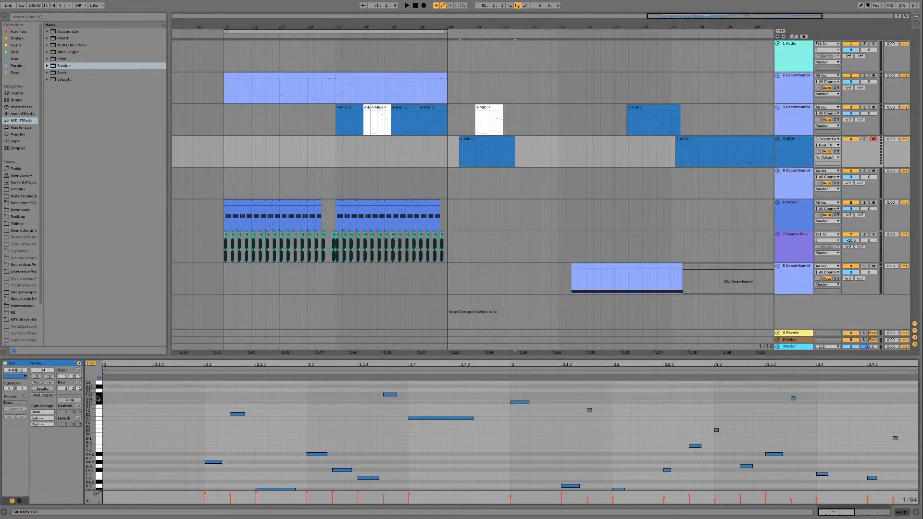
click(93, 365)
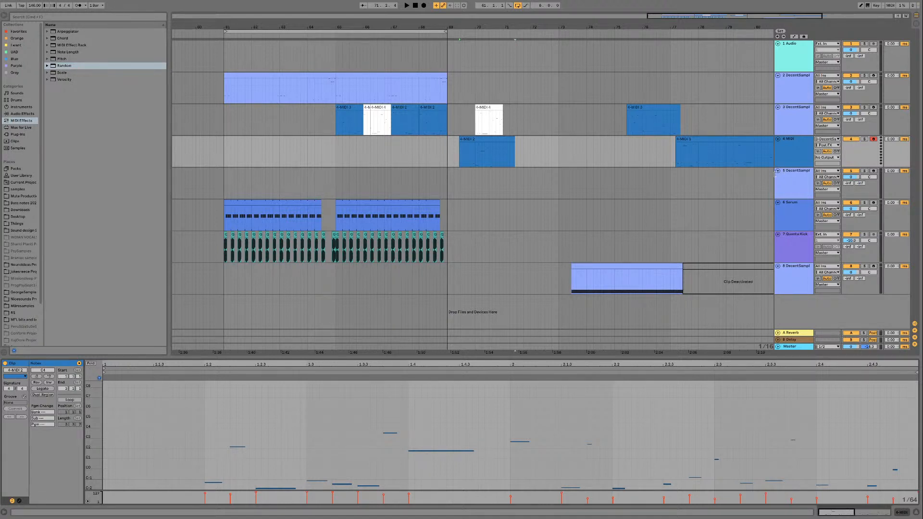
click(794, 120)
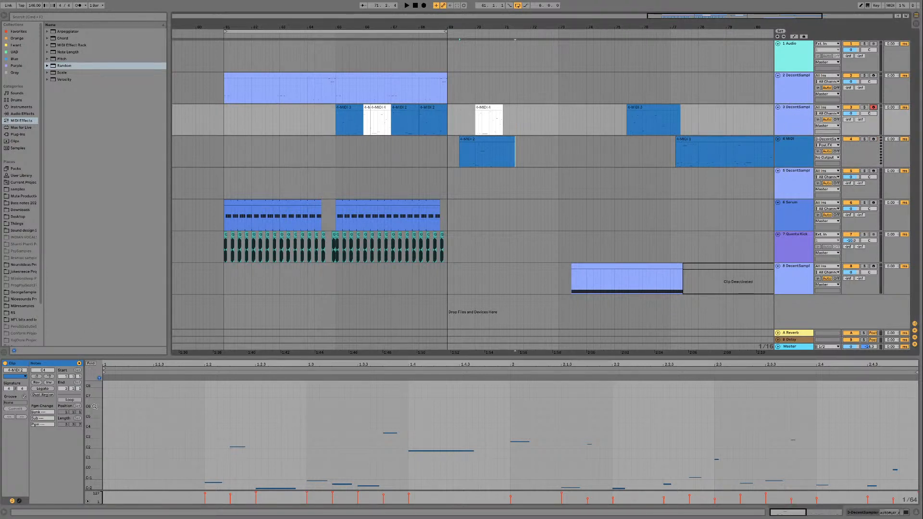
drag(99, 378, 99, 443)
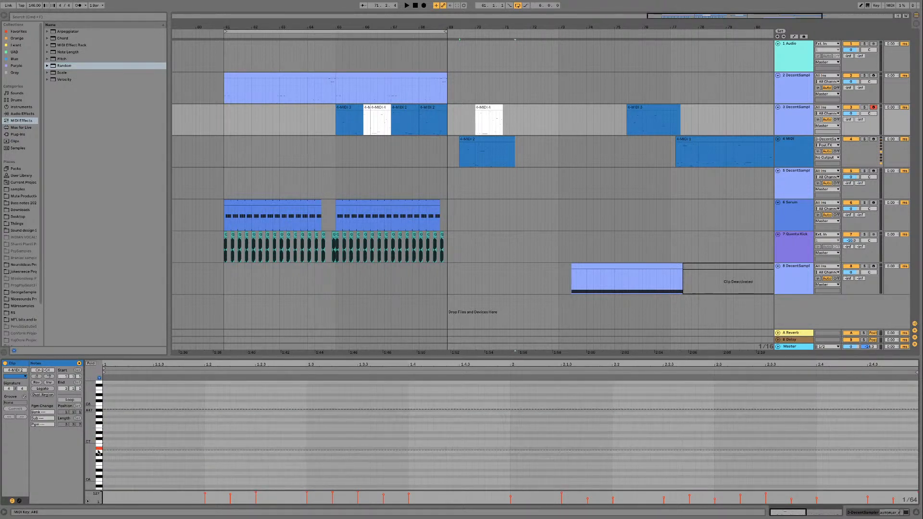
Step: Reopen the bar 65 clip on track 3 and audition high piano-roll keys around G#7
click(802, 121)
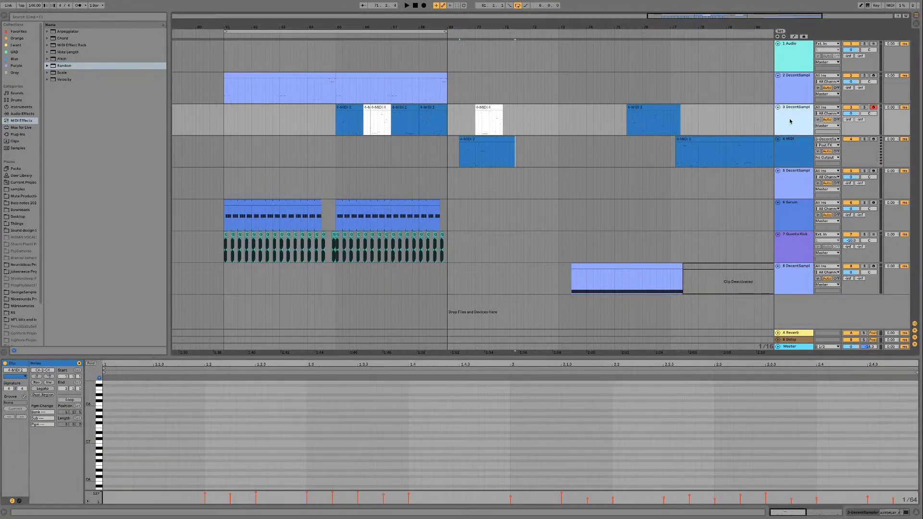
click(353, 106)
click(804, 118)
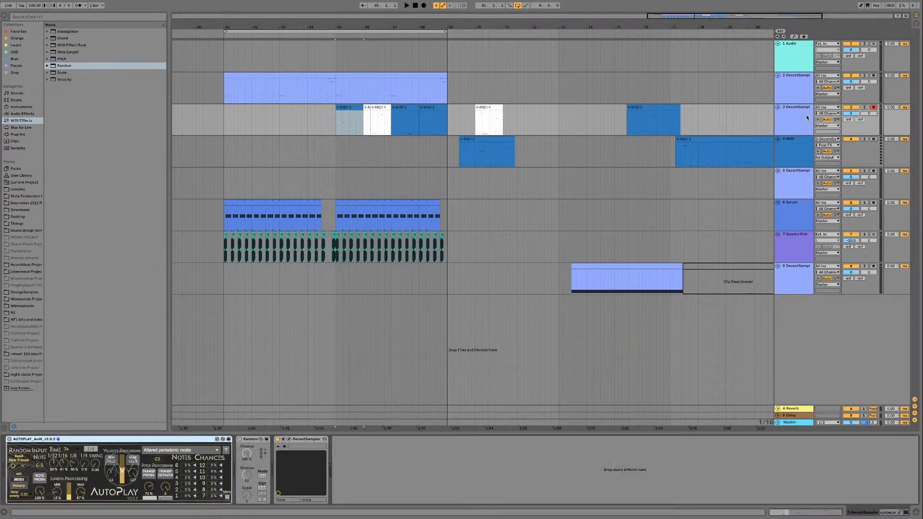
click(354, 107)
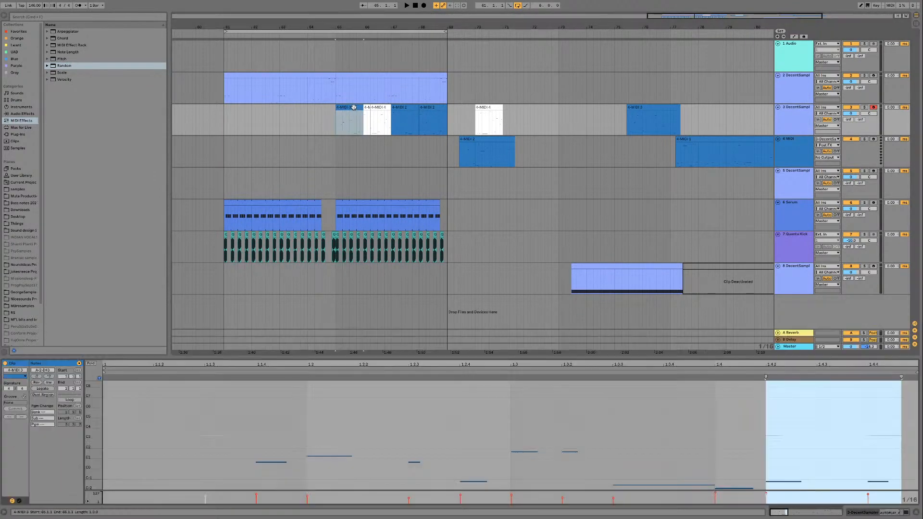
mouse_move(93, 409)
mouse_down()
mouse_move(122, 409)
mouse_move(99, 385)
mouse_move(99, 410)
mouse_up()
click(99, 424)
click(100, 402)
scroll(99, 389, up, 3)
scroll(99, 394, up, 4)
scroll(98, 410, up, 3)
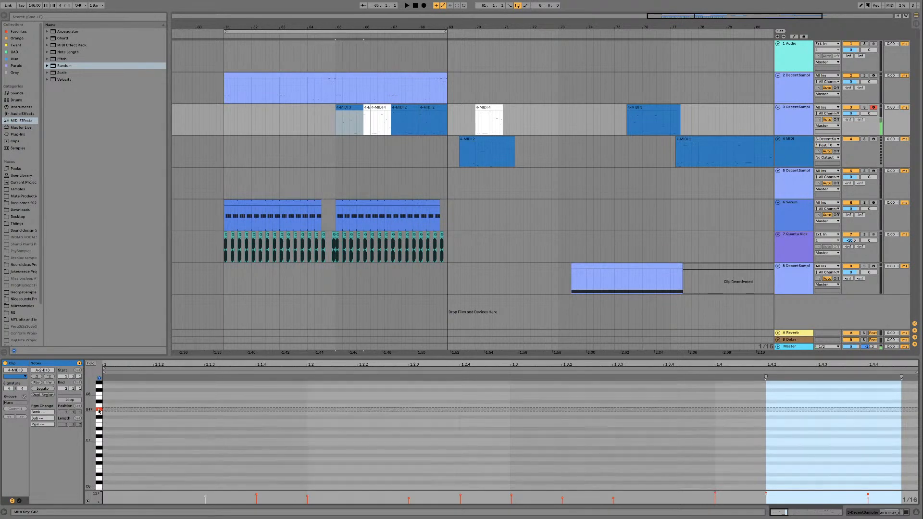
Step: Add a G#7 note at 1.1.2 in the bar 65 clip, shorten it to about a quarter of a sixteenth, and play it
key(space)
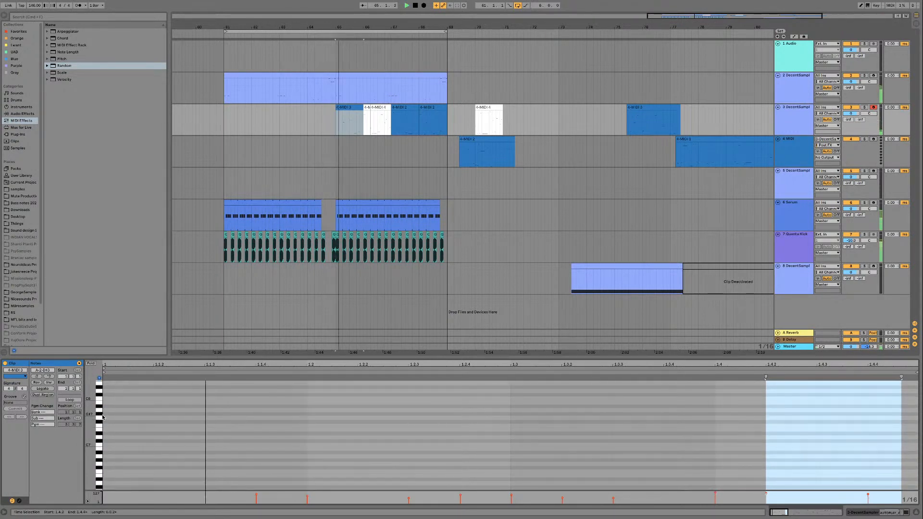
right_click(162, 417)
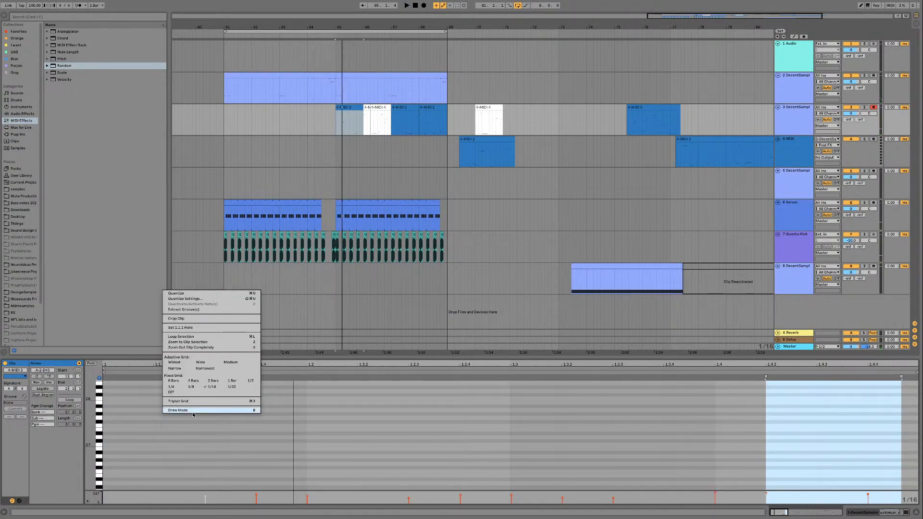
click(173, 415)
key(space)
key(space)
double_click(170, 415)
key(space)
key(space)
drag(205, 415, 164, 415)
key(space)
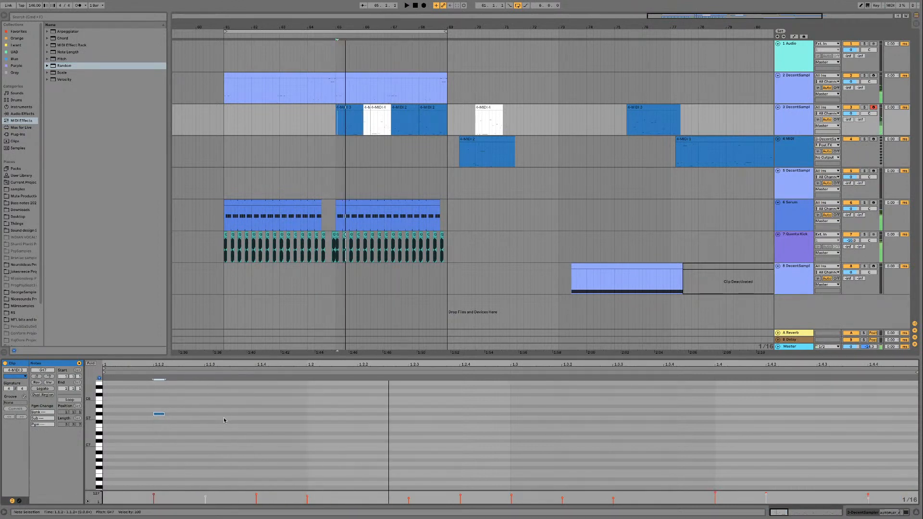
Step: Add a second short G#7 note at 1.2.3 in the bar 65 clip, and play the melody
double_click(283, 415)
key(space)
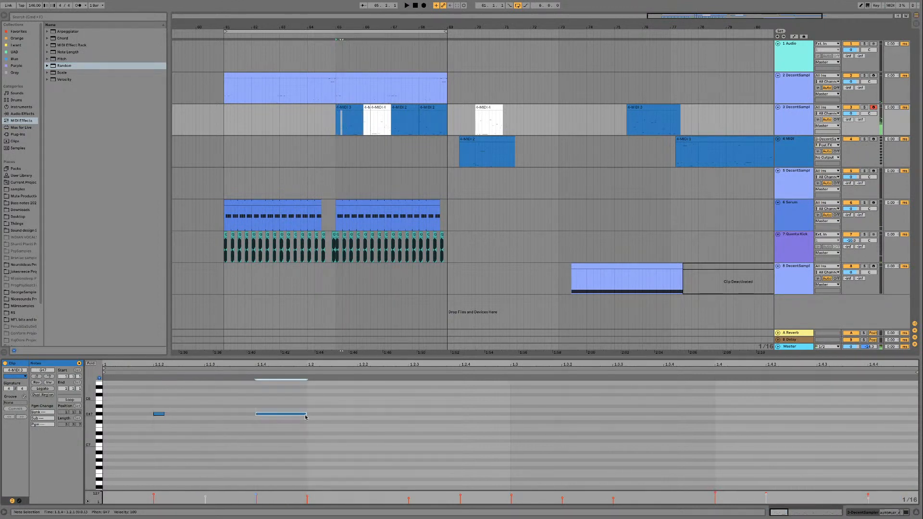
key(space)
mouse_move(299, 413)
mouse_down()
mouse_move(264, 414)
mouse_move(416, 417)
mouse_up()
key(space)
key(space)
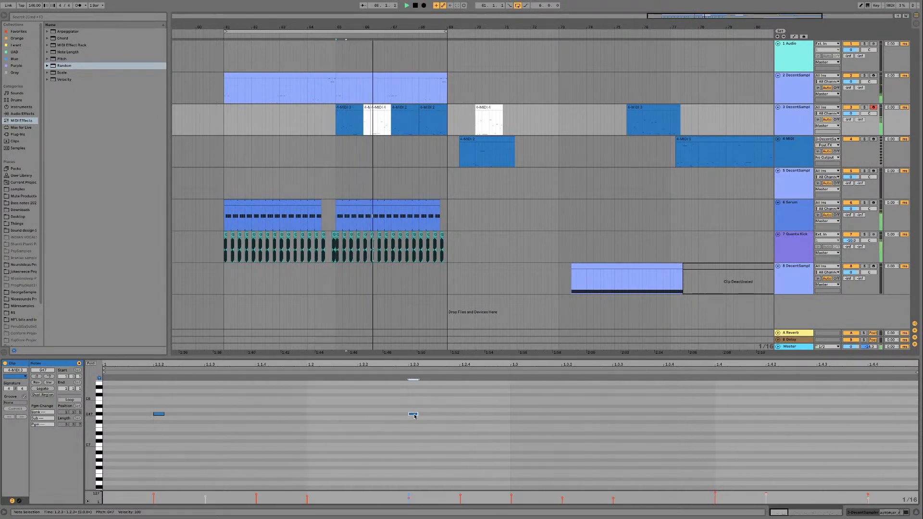
key(space)
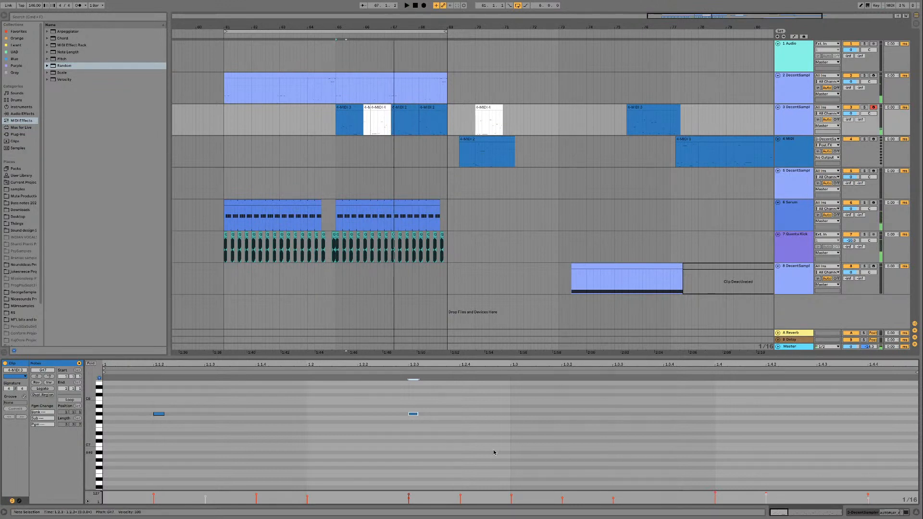
Step: Copy the two short G#7 notes from the bar 65 clip to the start of the bar 67 clip, and play it
drag(511, 415, 104, 409)
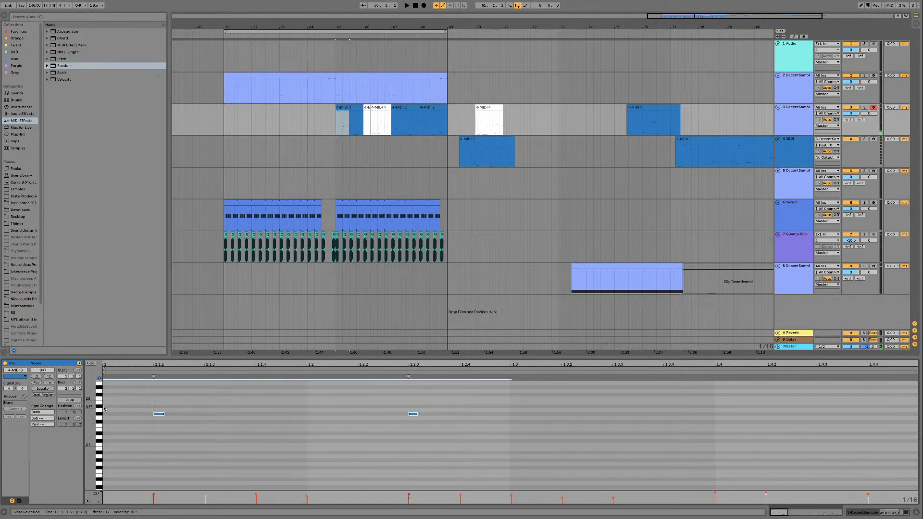
click(403, 109)
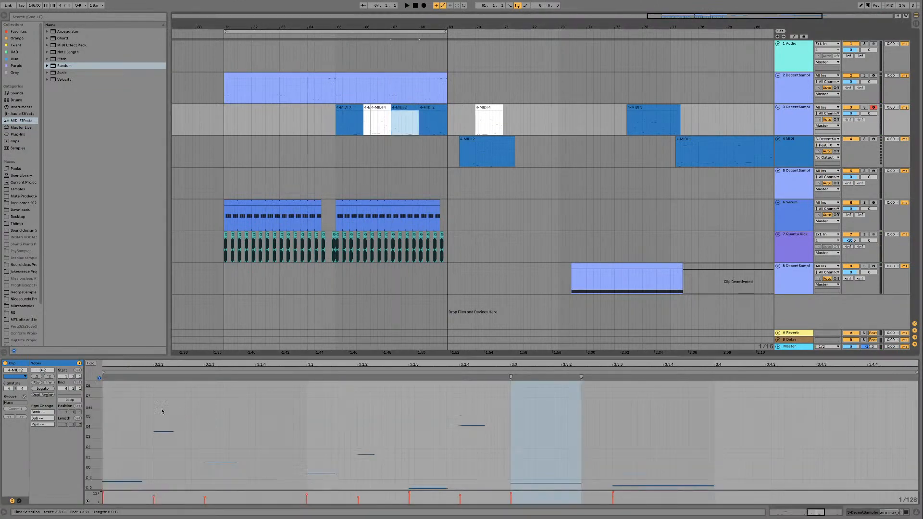
click(103, 428)
key(super+v)
key(space)
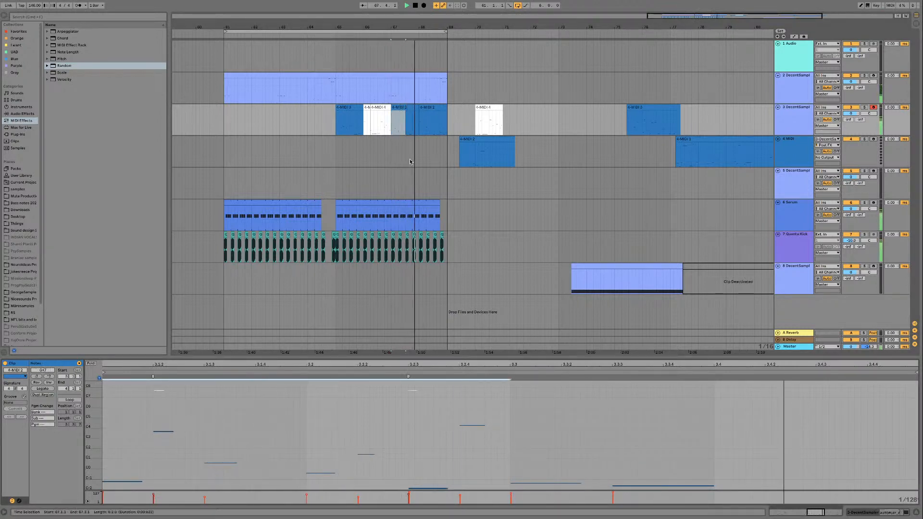
Step: Consolidate the bar 65 to 68 clips on track 3 into one clip and play it
click(355, 108)
key(space)
shift+click(450, 111)
key(super+j)
key(space)
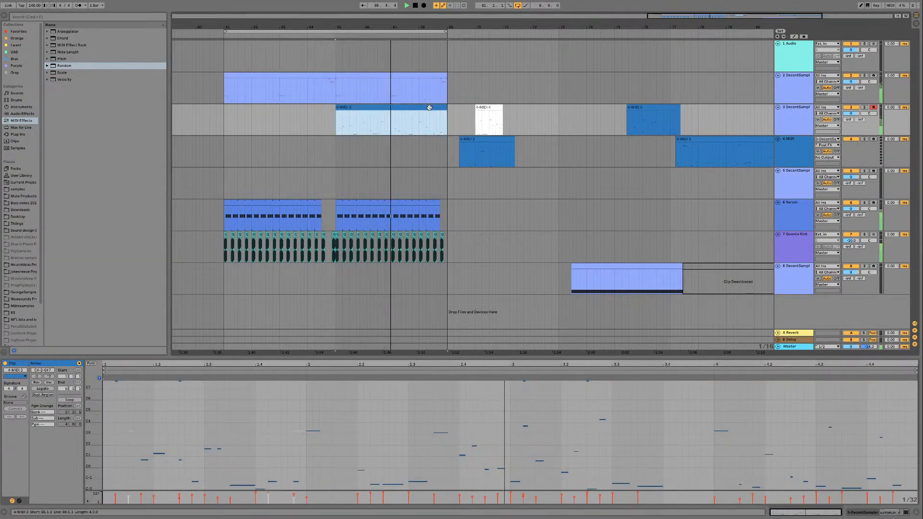
Step: Examine the upper notes of the consolidated clip in the piano roll and audition keys near them
click(472, 410)
scroll(472, 410, up, 1)
drag(100, 416, 100, 443)
scroll(100, 418, up, 1)
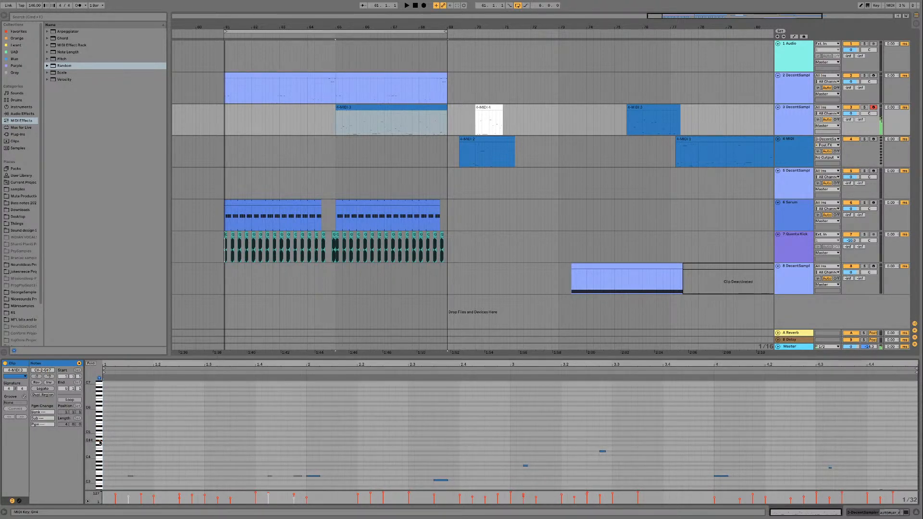
click(99, 465)
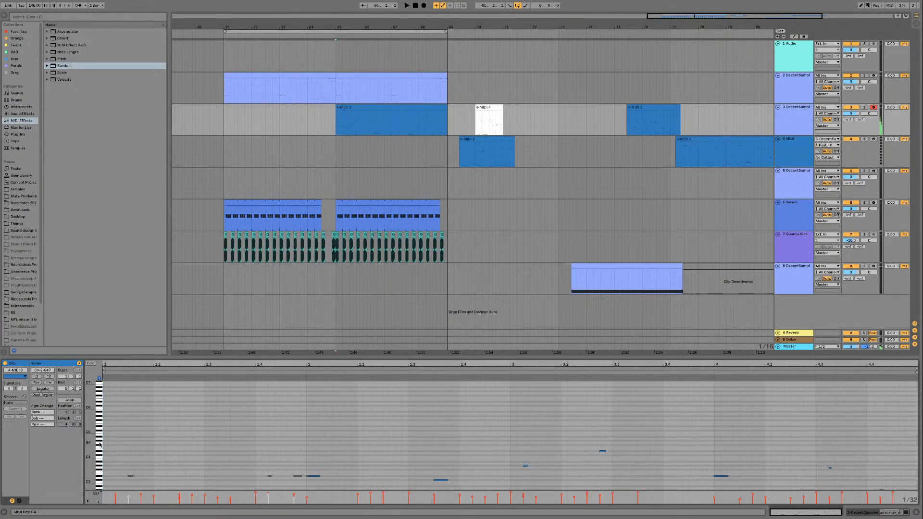
Step: Raise the D#4 note at 3.2.4 in the consolidated clip by five semitones to G#4, and play it
click(99, 452)
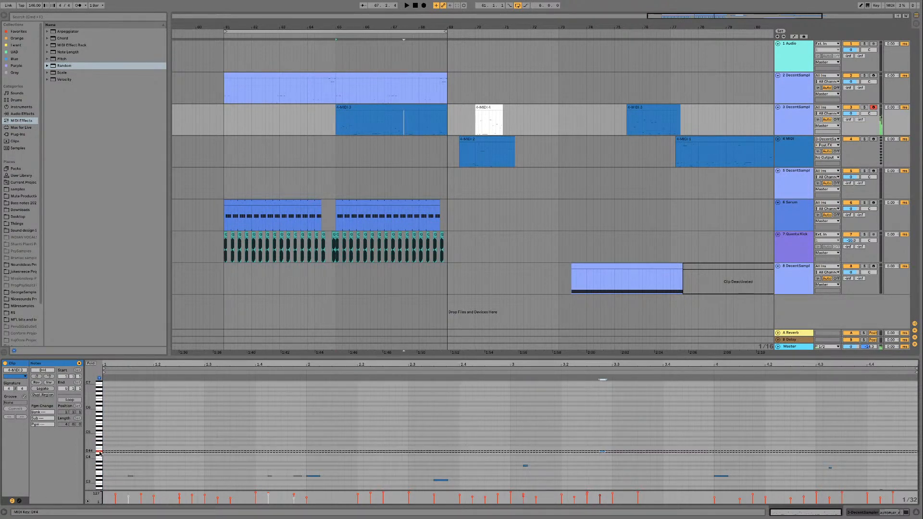
key(space)
key(space)
key(Up)
key(Up)
key(Up)
key(Up)
key(Up)
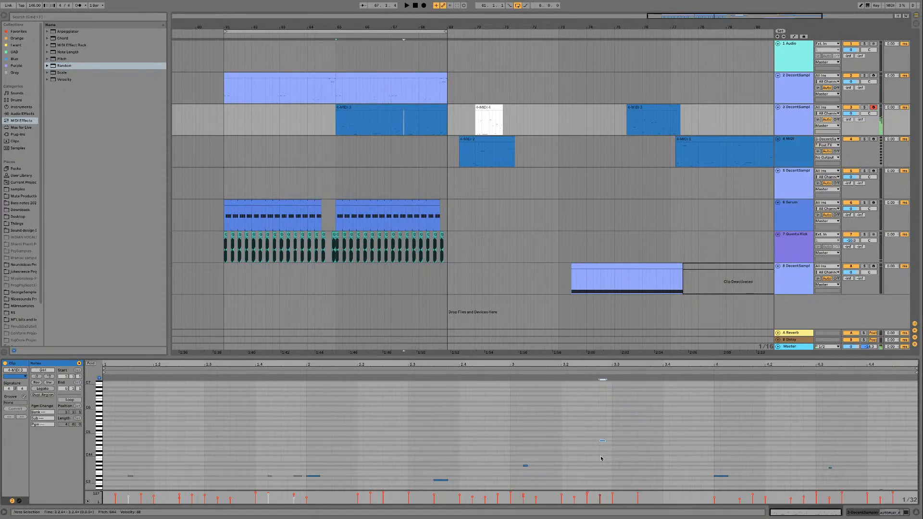
key(space)
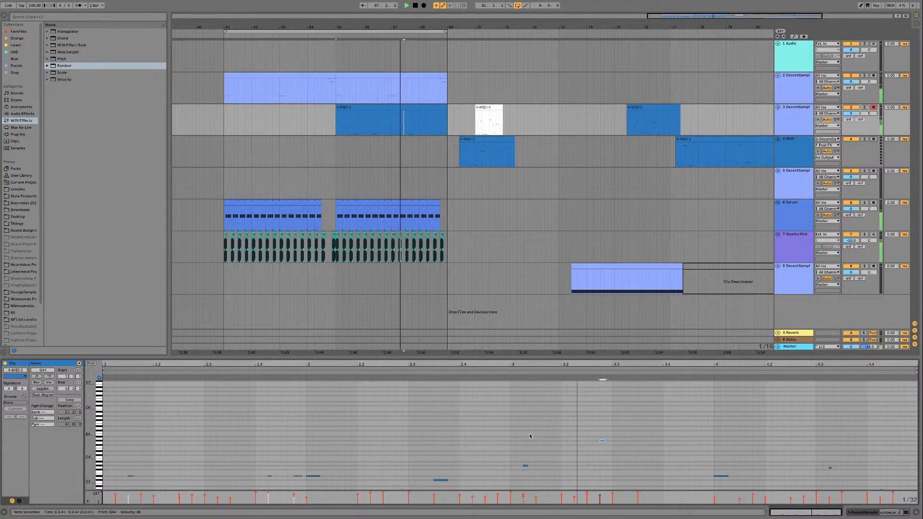
Step: Add a second short G#4 note right after the one at 3.2.4, and play from around bar 3 of the clip
double_click(609, 441)
click(513, 377)
key(space)
drag(599, 432, 608, 441)
click(609, 441)
click(510, 378)
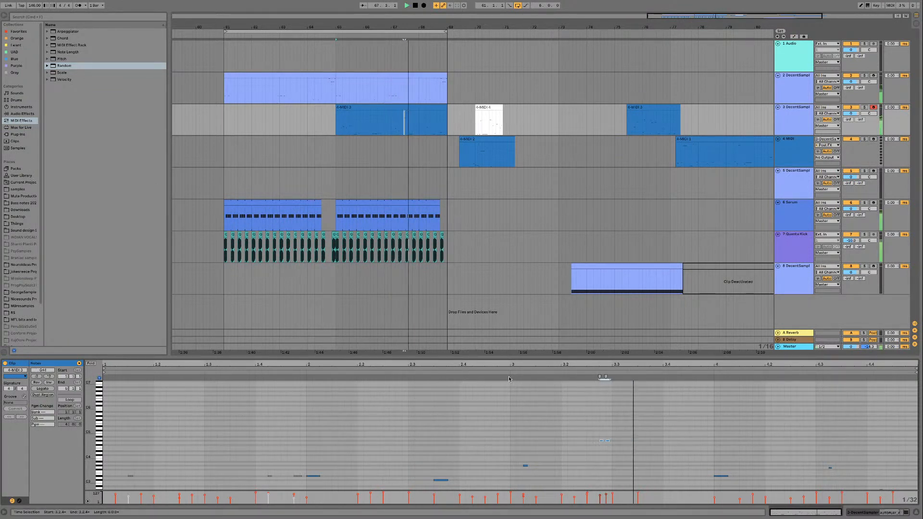
Step: Select the two short G#4 notes and set the piano roll to a fixed 1/16 grid
drag(598, 438, 617, 449)
right_click(568, 419)
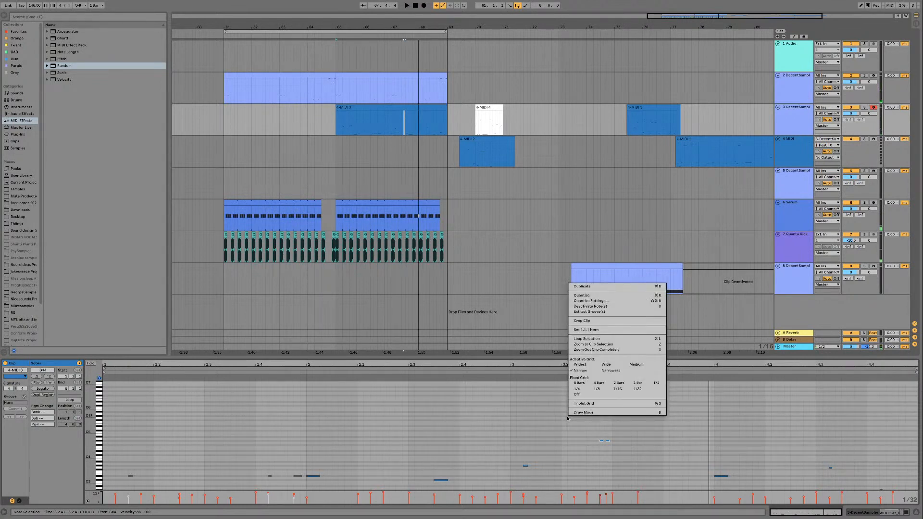
click(619, 390)
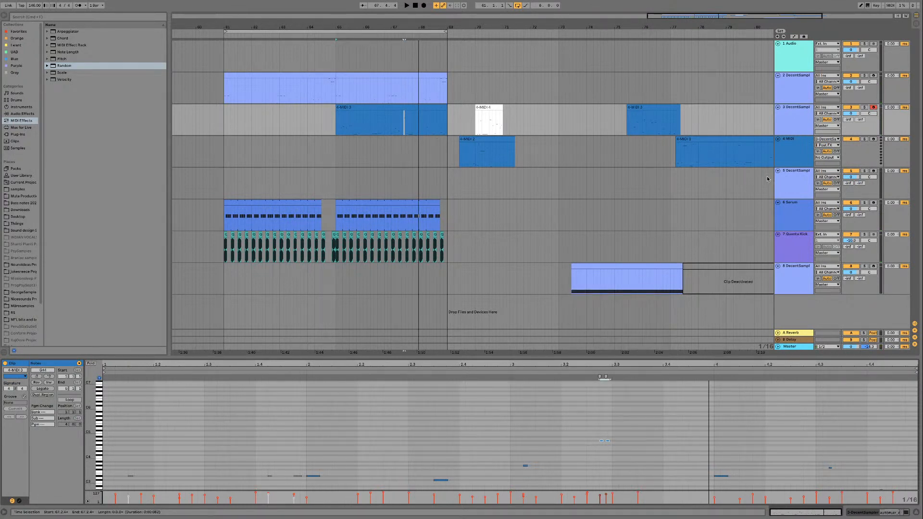
Step: Arm track 5 DecentSampler and open its Squelch Machine plugin window
click(794, 176)
click(874, 171)
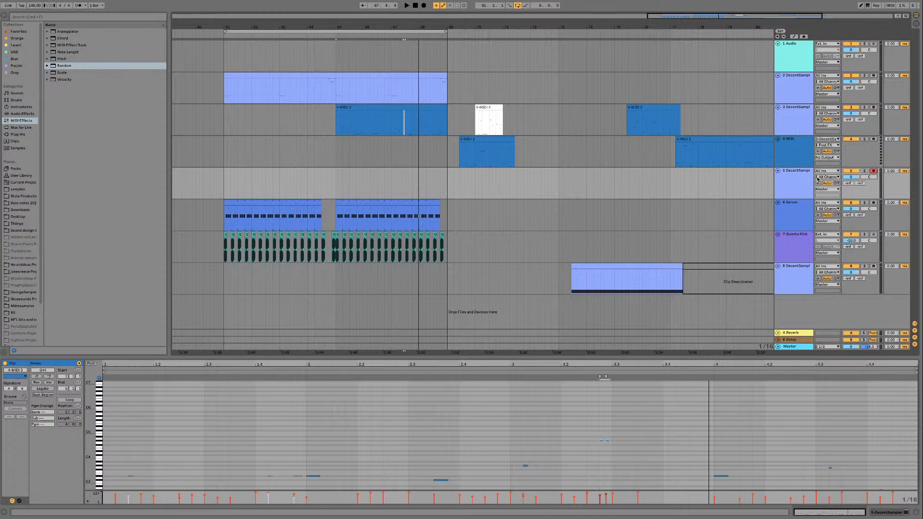
click(789, 164)
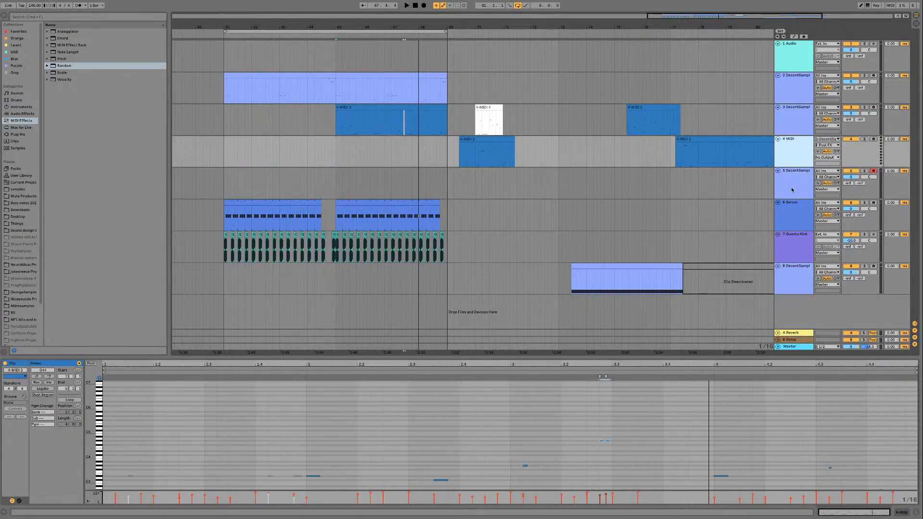
double_click(794, 188)
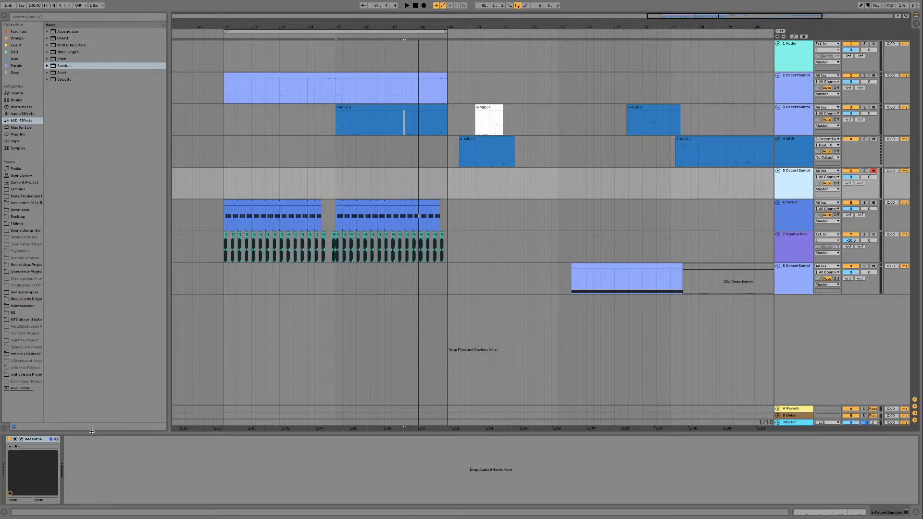
click(20, 439)
drag(438, 149, 525, 227)
Step: Move the Squelch Machine window clear of the clips and audition its low and middle keys
click(390, 356)
click(379, 358)
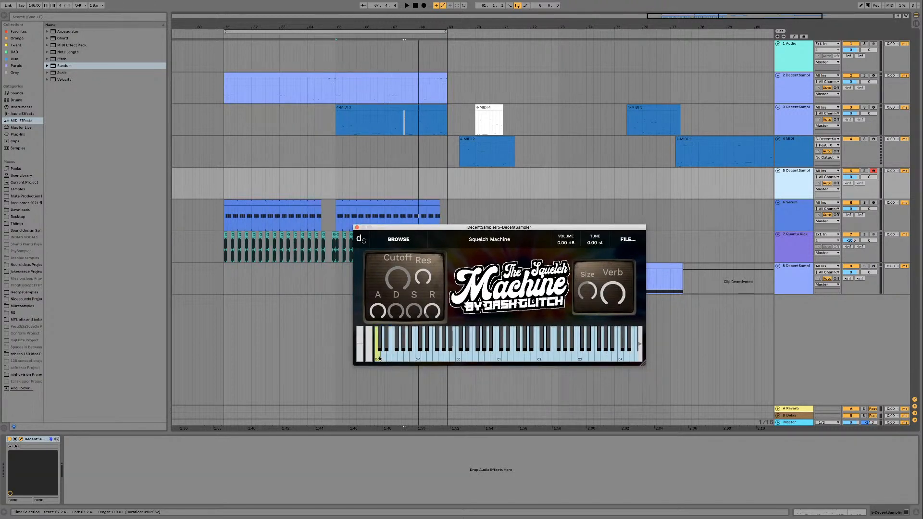
drag(525, 229, 586, 282)
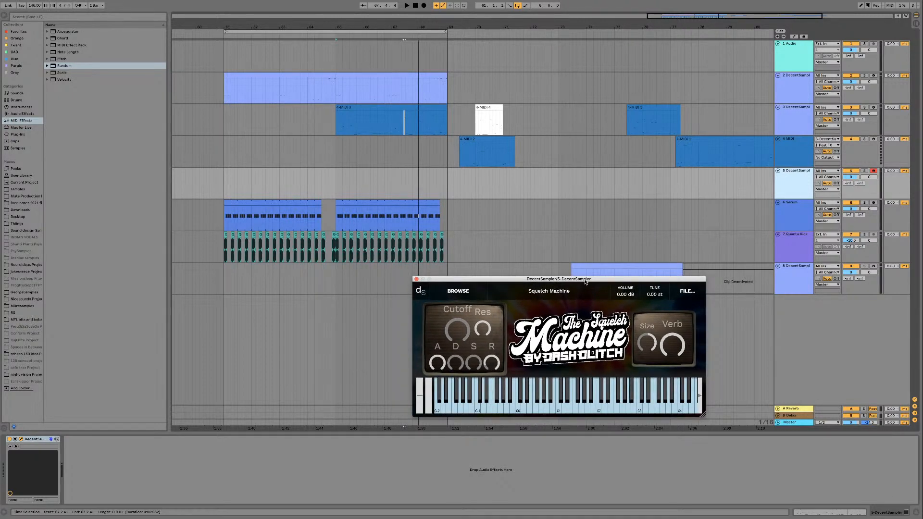
drag(586, 283, 673, 286)
click(524, 410)
click(551, 409)
click(566, 412)
click(613, 411)
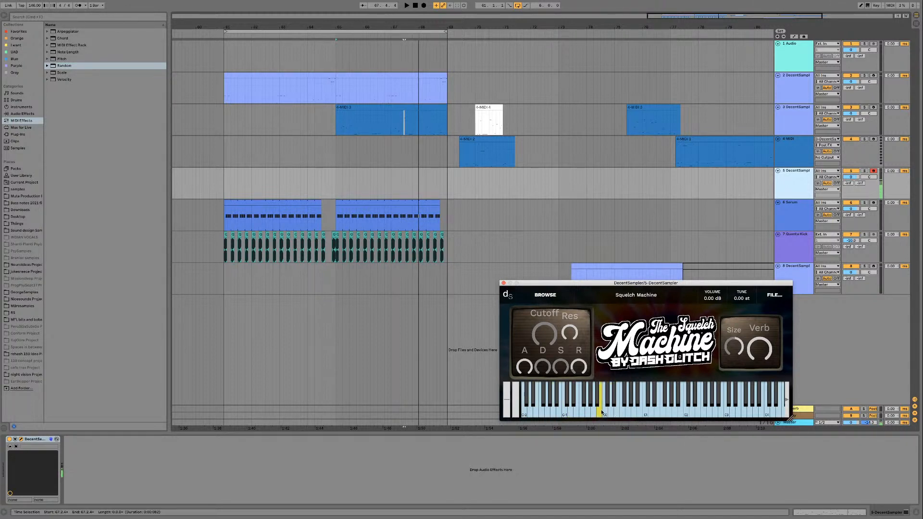
click(631, 404)
click(694, 404)
click(769, 404)
drag(708, 403, 590, 403)
click(591, 403)
click(590, 402)
Step: Audition progressively higher keys on the Squelch Machine keyboard, comparing neighbouring sounds
click(633, 404)
click(673, 404)
click(673, 404)
click(715, 404)
click(746, 404)
click(753, 404)
click(753, 404)
click(753, 405)
click(753, 406)
click(753, 405)
click(735, 412)
click(733, 413)
Step: Shift the Squelch Machine keyboard to higher octaves and compare the sounds of its upper keys
click(787, 403)
click(777, 403)
click(767, 405)
click(775, 403)
click(754, 404)
click(775, 403)
click(787, 403)
click(700, 410)
click(744, 409)
click(746, 405)
click(752, 403)
click(751, 404)
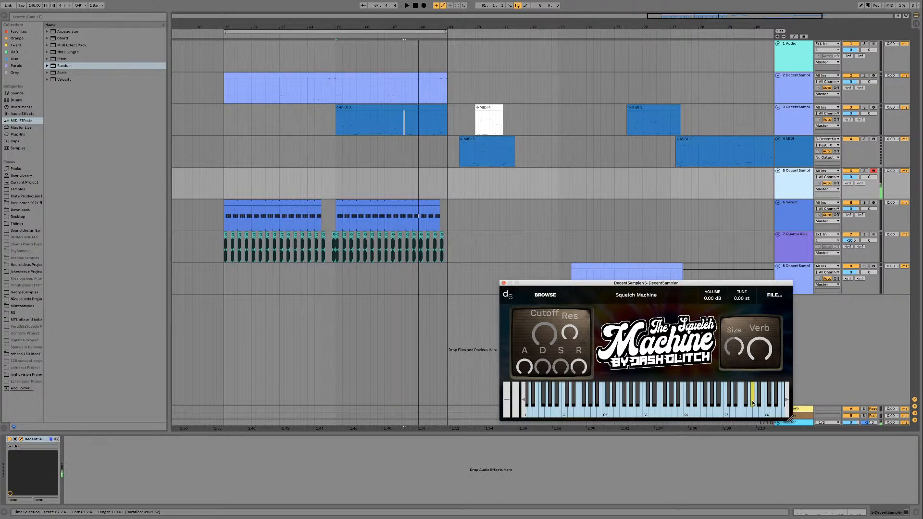
click(732, 407)
click(729, 411)
click(727, 411)
click(754, 406)
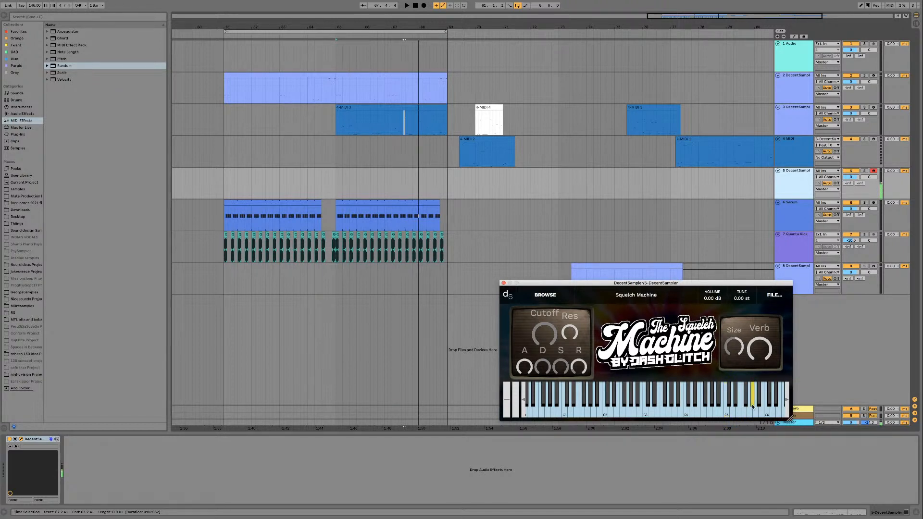
Step: Shift the Squelch Machine keyboard up to C8 and audition keys around C7
click(788, 402)
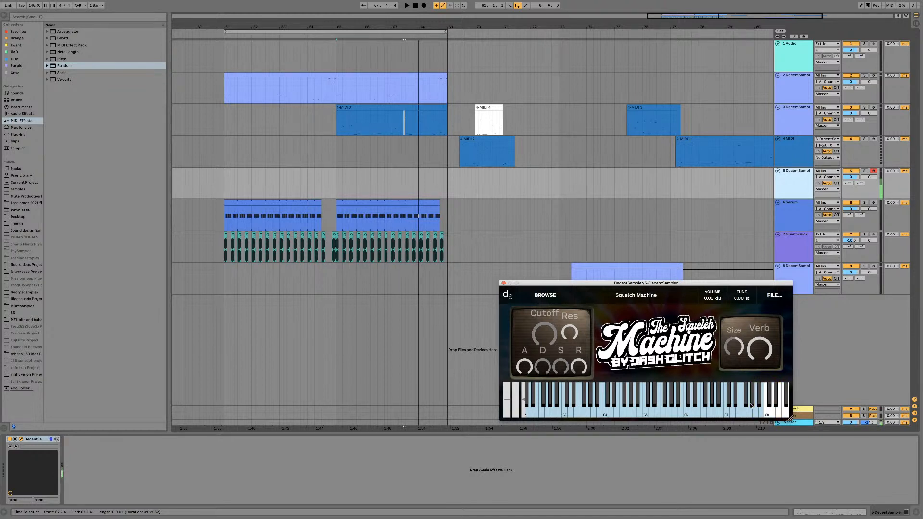
click(752, 404)
click(712, 405)
click(712, 405)
click(712, 405)
click(712, 405)
click(712, 406)
click(713, 406)
click(713, 406)
Step: Play the arrangement from 64.3.4, just before the track 3 melody starts
click(375, 152)
click(335, 182)
click(327, 182)
key(space)
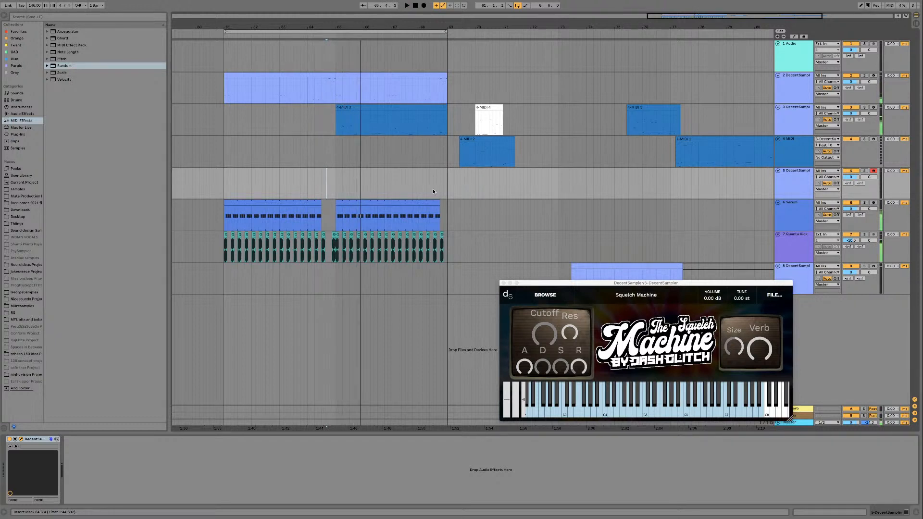
Step: Duplicate the time of bars 65 to 68 so that a copy of all tracks follows from bar 69
click(339, 218)
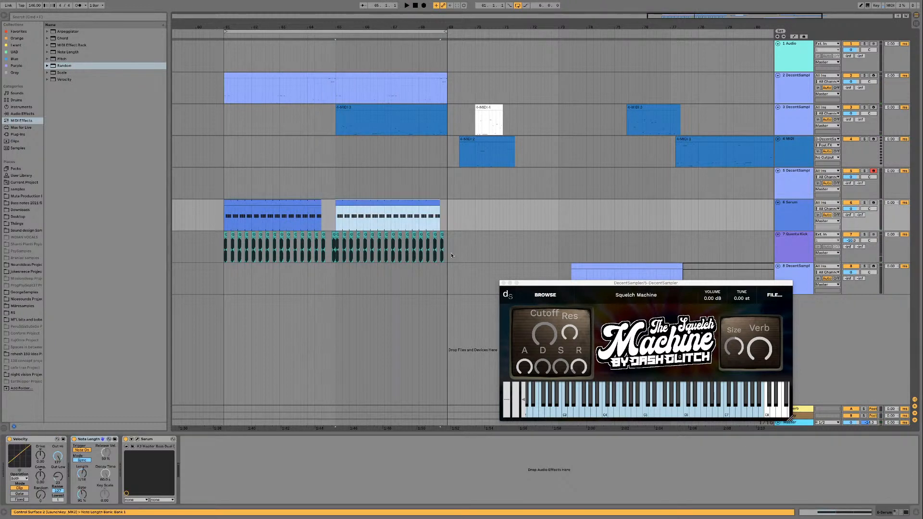
click(447, 243)
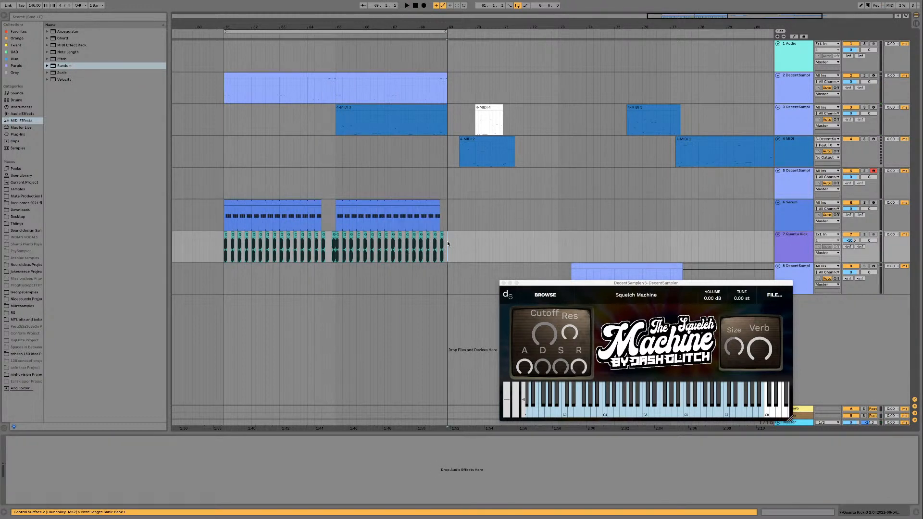
shift+click(349, 200)
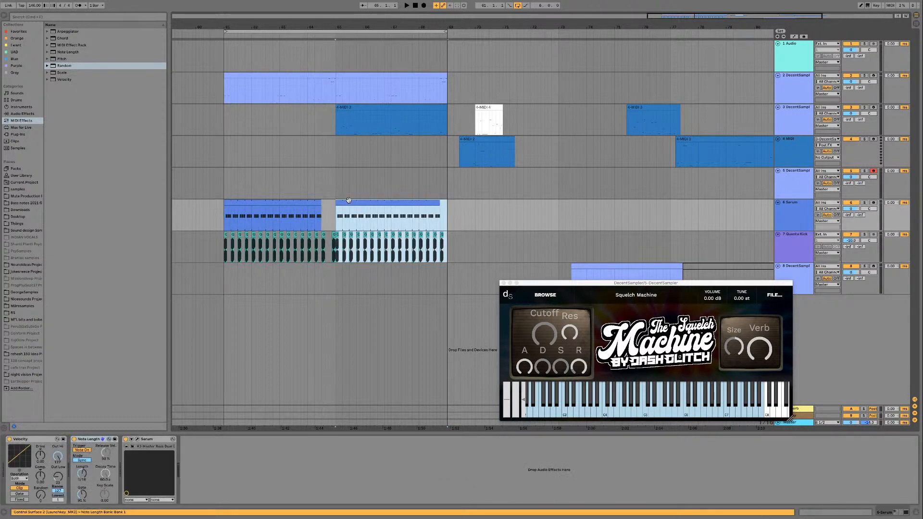
key(super+shift+d)
Step: Deactivate the duplicated bar 69 to 72 clips on DecentSampler tracks 3 and 2
click(461, 108)
key(0)
click(472, 74)
key(0)
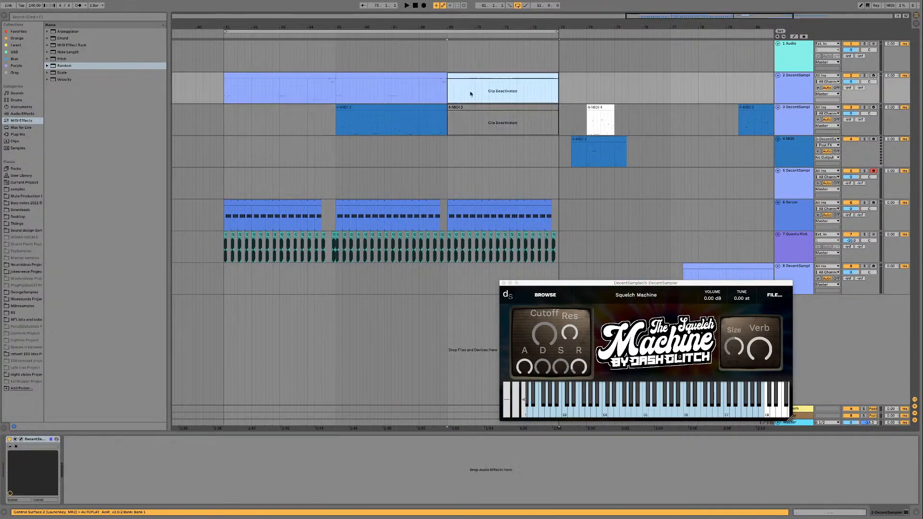
Step: Zoom in on the transition from bar 68 to bar 69 and play across it
click(449, 181)
click(431, 188)
key(space)
drag(710, 17, 711, 52)
click(335, 175)
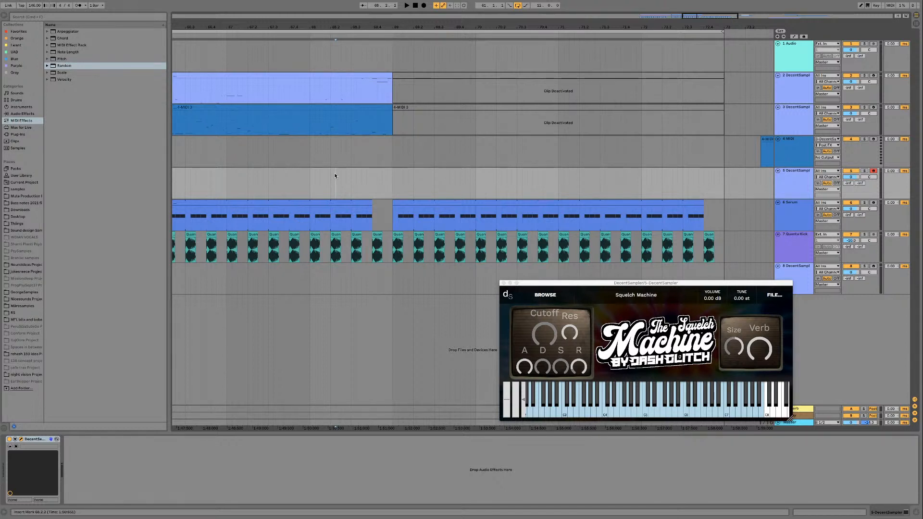
click(308, 188)
key(space)
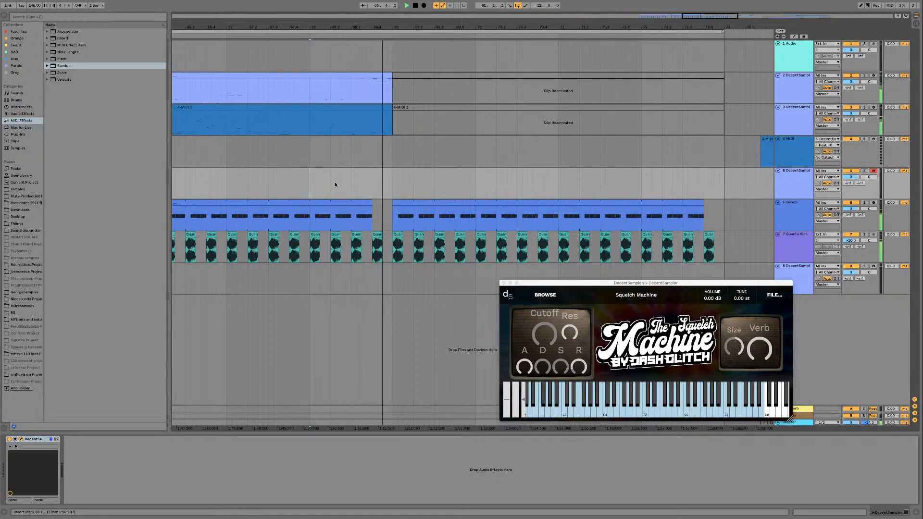
click(322, 181)
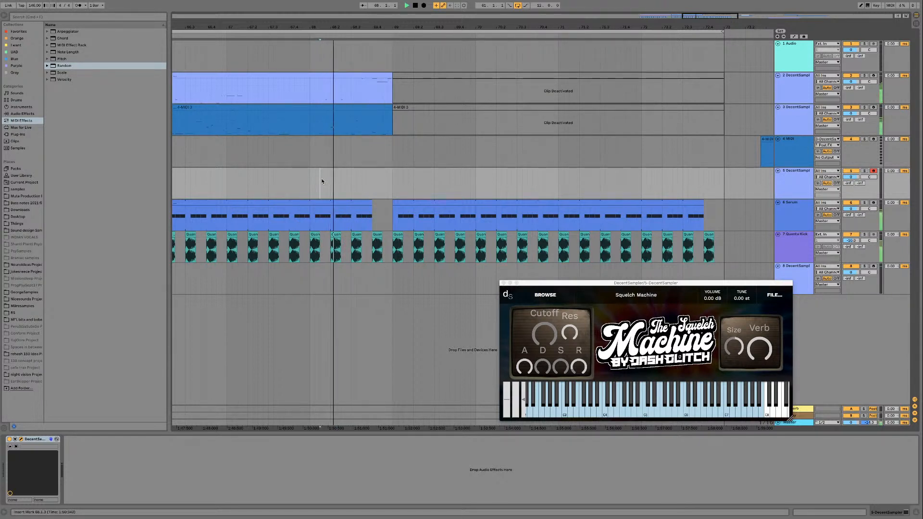
Step: Split the track 2 clip at 68.3.3, deactivate its final piece, and play the transition into bar 69
click(361, 88)
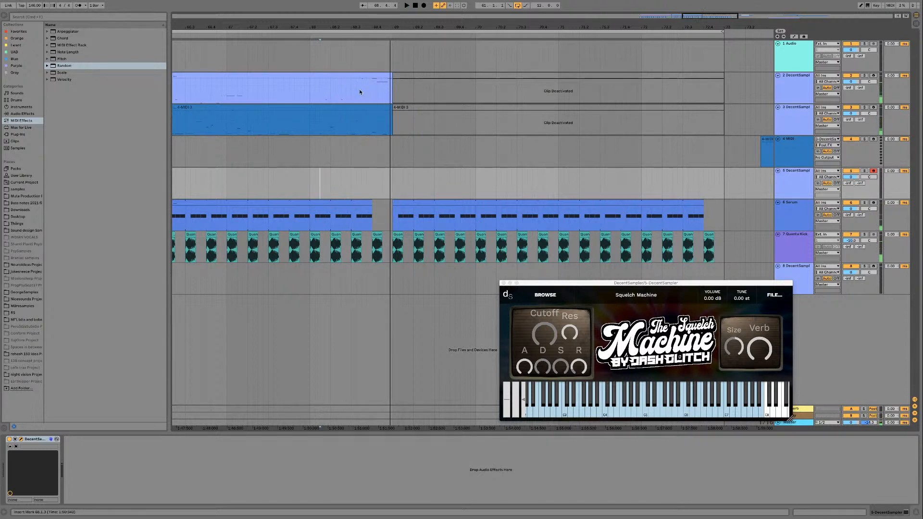
key(super+e)
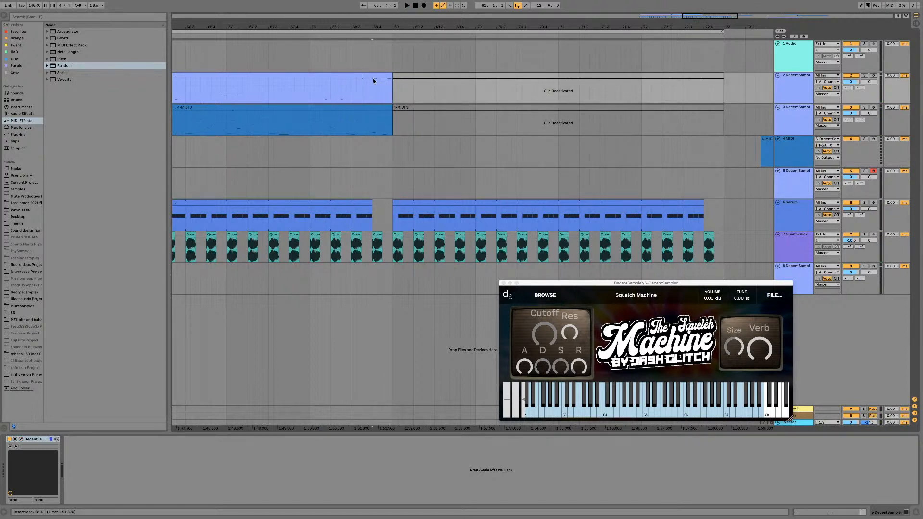
click(373, 75)
key(0)
click(322, 95)
key(space)
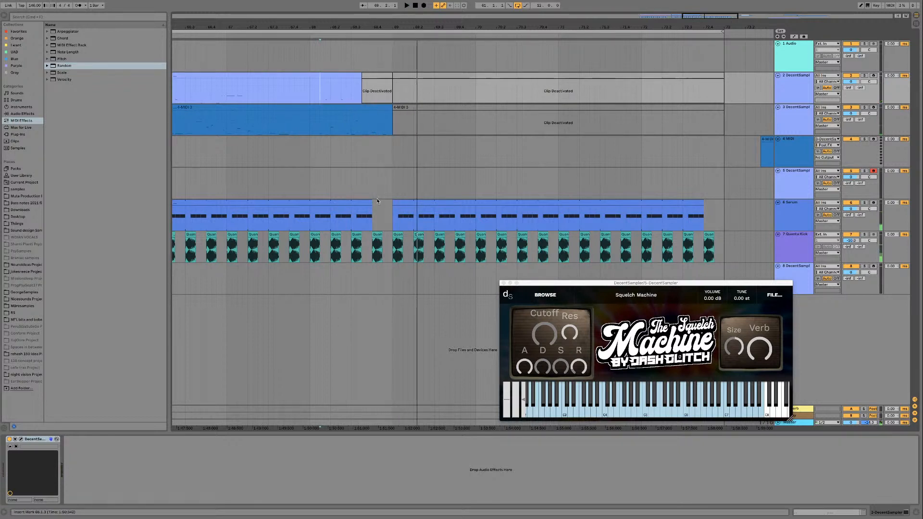
Step: Shorten the Serum clip to end at 68.3, deactivate the kick clip on beat 4 of bar 68, and play
drag(372, 203, 352, 203)
click(325, 160)
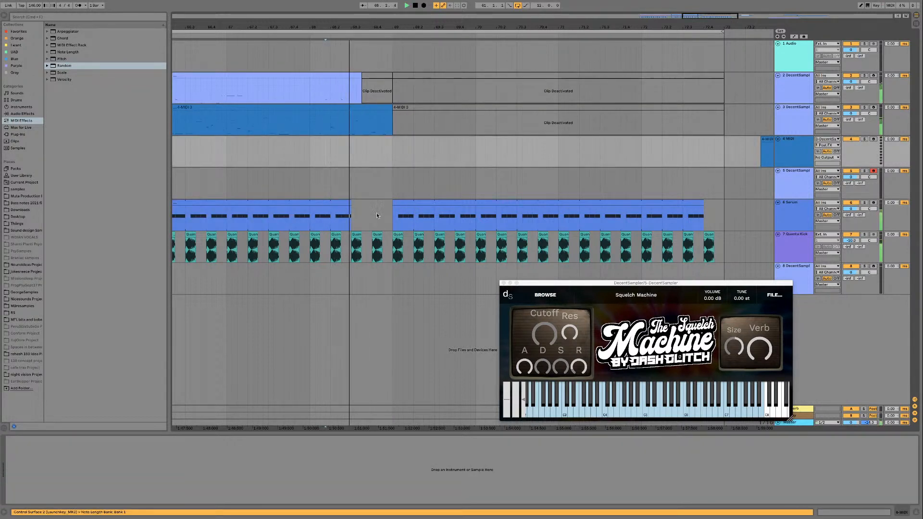
click(377, 246)
click(338, 189)
key(space)
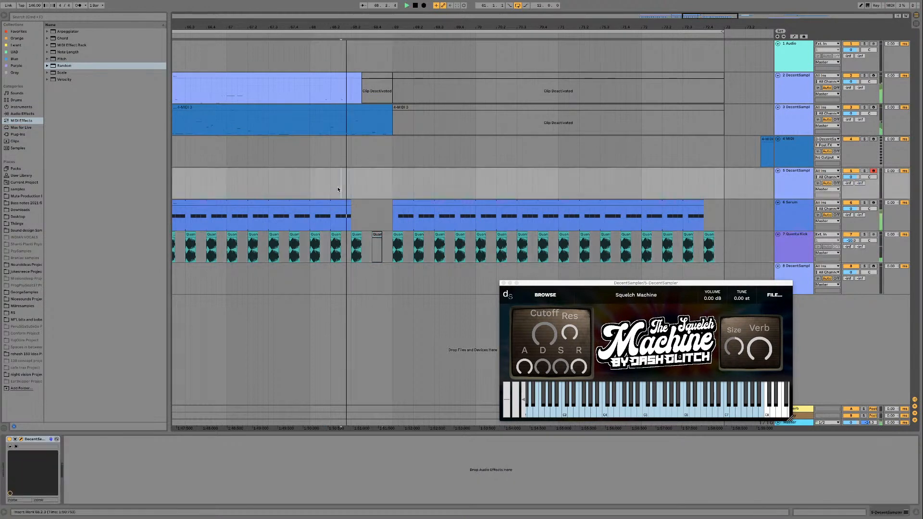
Step: Reactivate the final piece of the track 2 clip from 68.3.3 to bar 69, and play the transition
click(374, 75)
key(0)
key(space)
key(space)
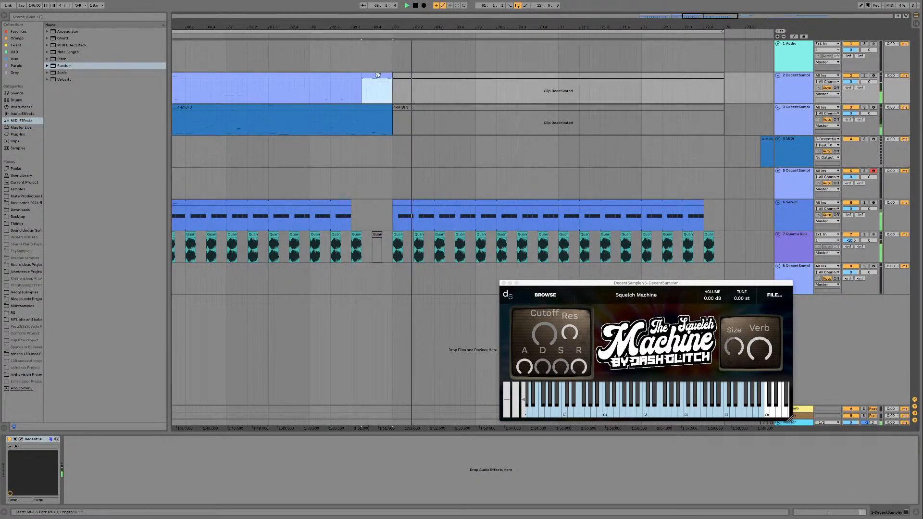
Step: Deactivate the last beat of the track 3 clip, from 68.4 to bar 69, and play the transition
click(352, 123)
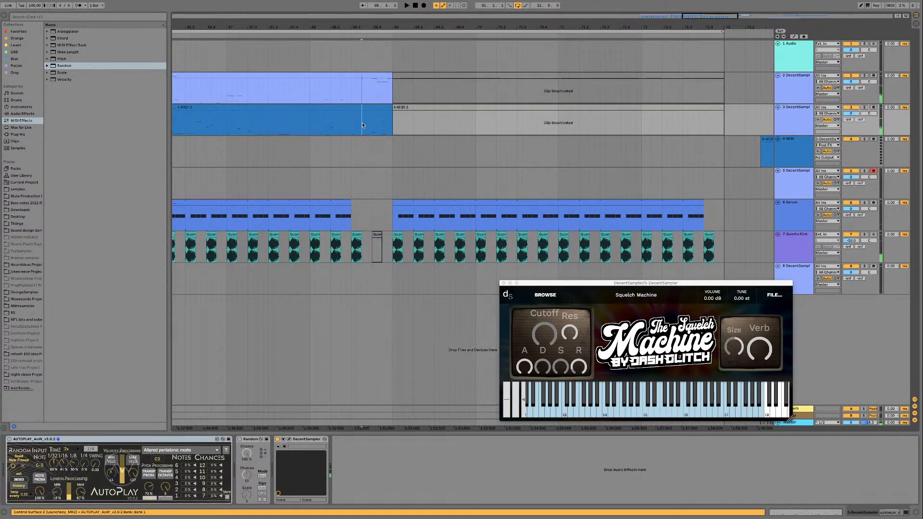
click(371, 124)
drag(372, 124, 391, 120)
key(0)
click(345, 120)
key(space)
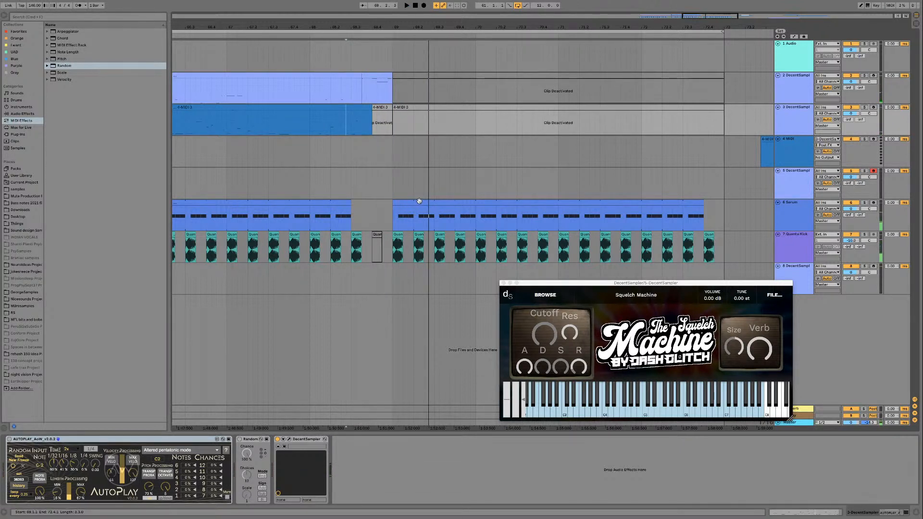
Step: Audition a high note in Squelch Machine, and insert an empty MIDI clip on track 5 from bar 69 to bar 73
mouse_move(706, 409)
mouse_down()
mouse_move(747, 402)
mouse_move(673, 403)
mouse_move(727, 402)
mouse_move(706, 402)
mouse_up()
click(706, 402)
click(706, 402)
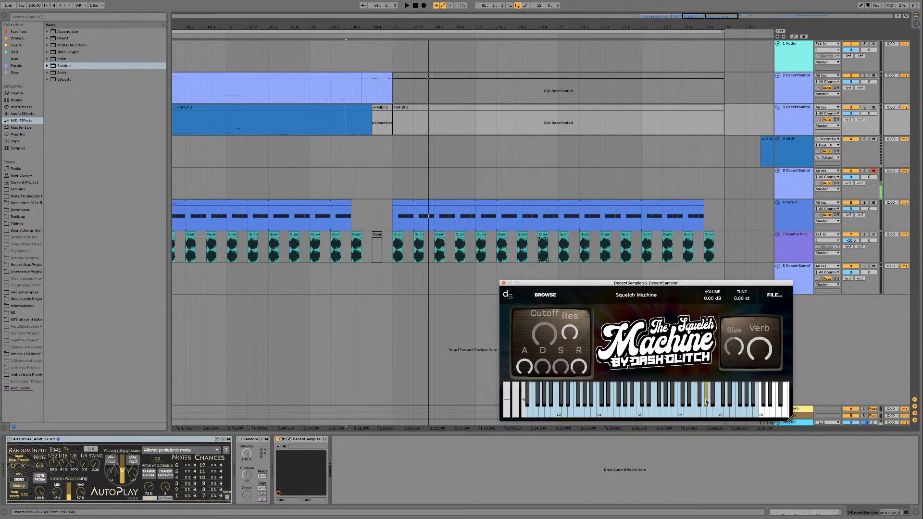
click(393, 146)
click(391, 179)
drag(392, 180, 722, 189)
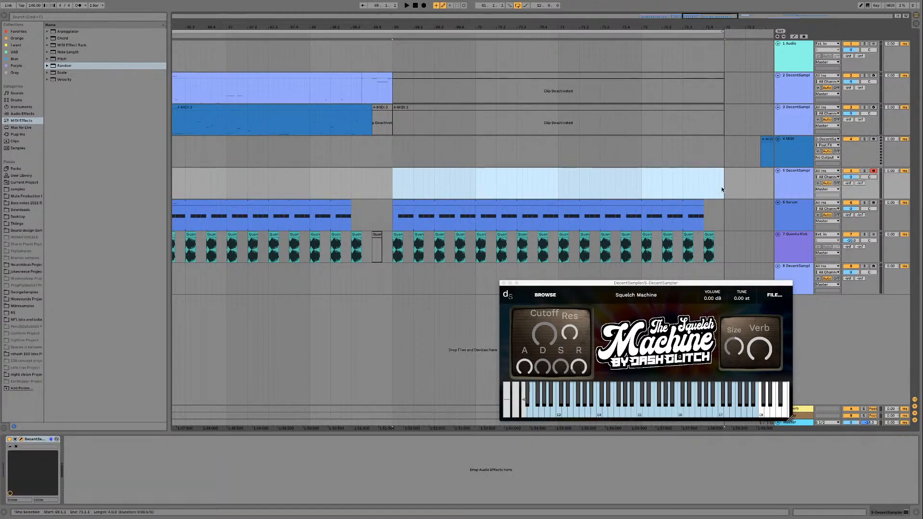
key(super+shift+m)
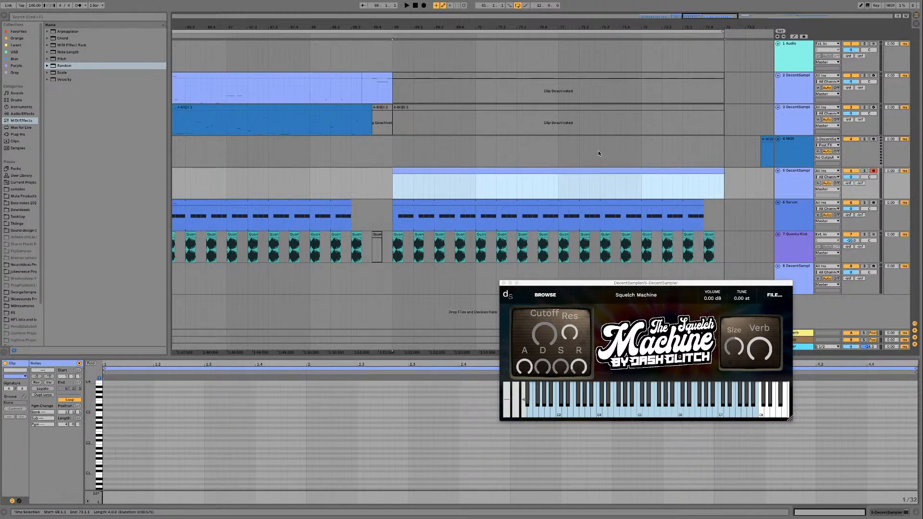
Step: Audition pitches on the piano roll of the new track 5 clip, working up to the high octave around G#6
drag(88, 452, 87, 443)
click(101, 441)
scroll(101, 441, up, 3)
click(101, 440)
click(100, 443)
drag(91, 444, 95, 443)
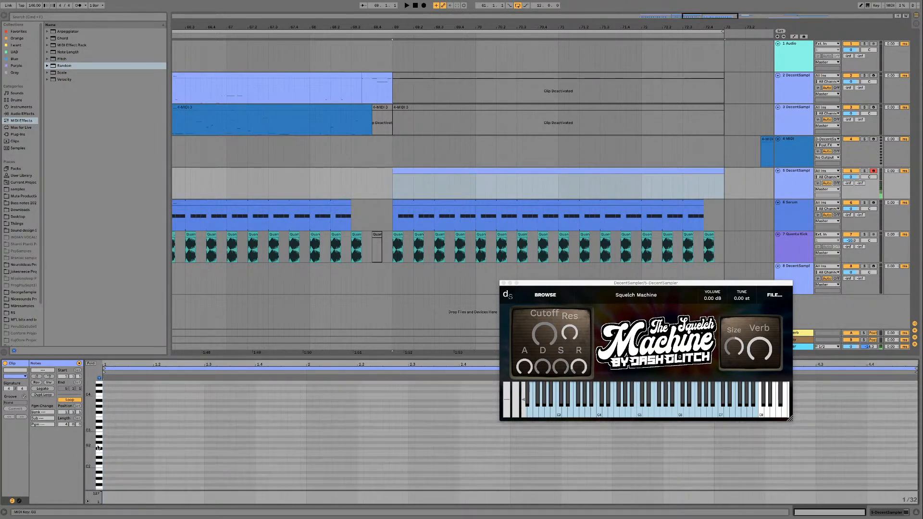
click(100, 444)
scroll(99, 443, up, 3)
click(101, 411)
scroll(101, 412, up, 6)
click(100, 409)
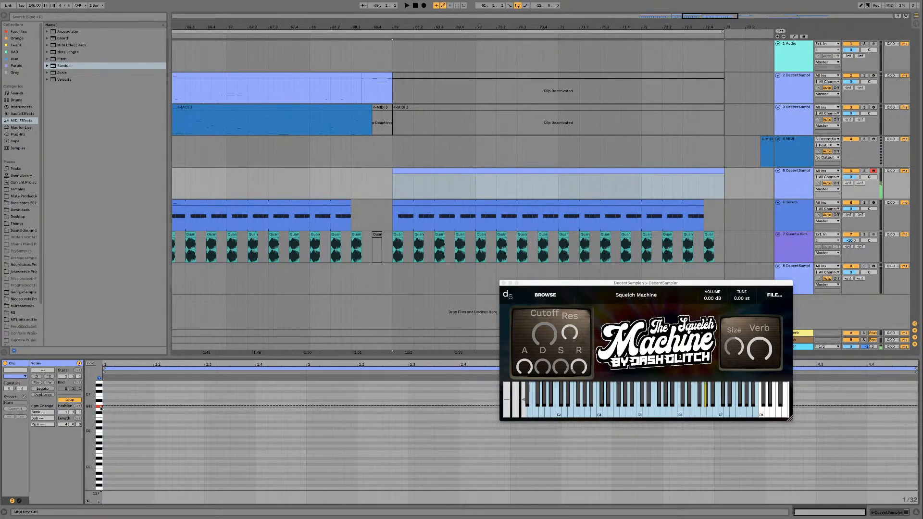
click(101, 403)
click(100, 410)
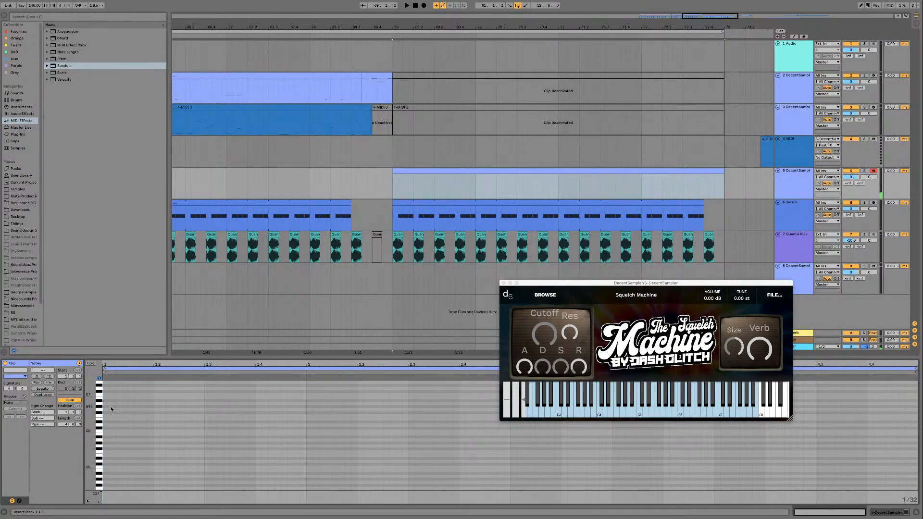
Step: Draw a one-bar G#6 note at the start of the track 5 clip and move the clip to start at 68.3
drag(107, 409, 249, 410)
key(space)
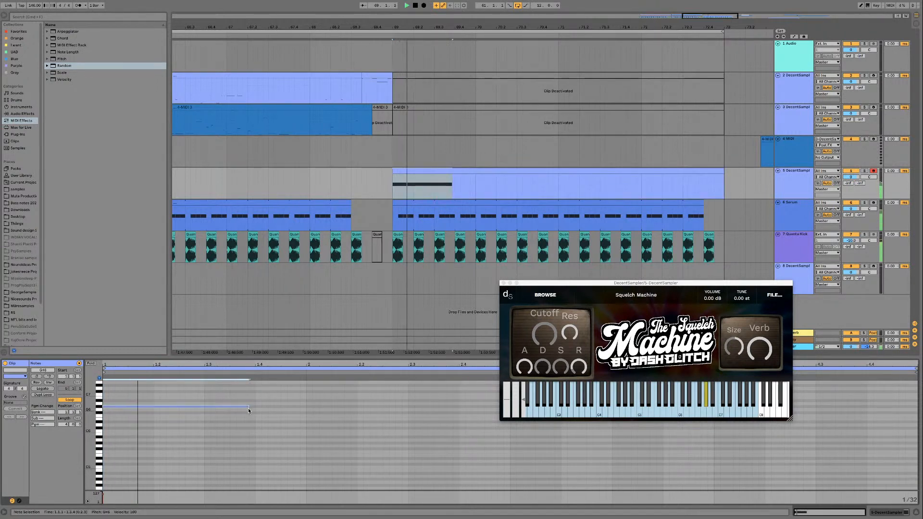
drag(249, 407, 308, 407)
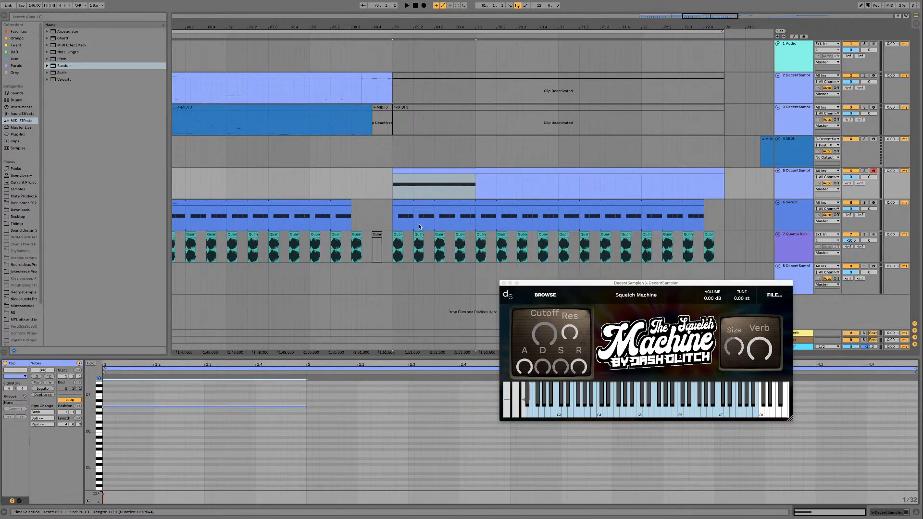
click(405, 203)
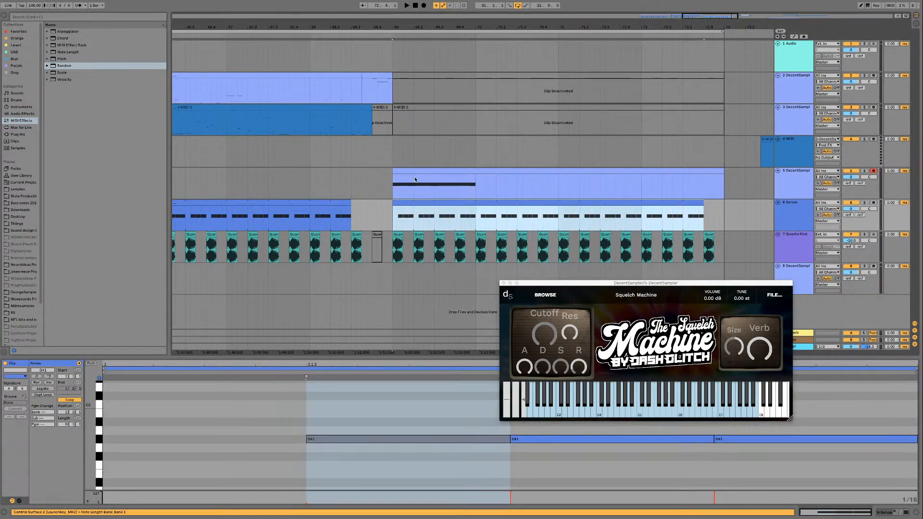
drag(412, 172, 381, 171)
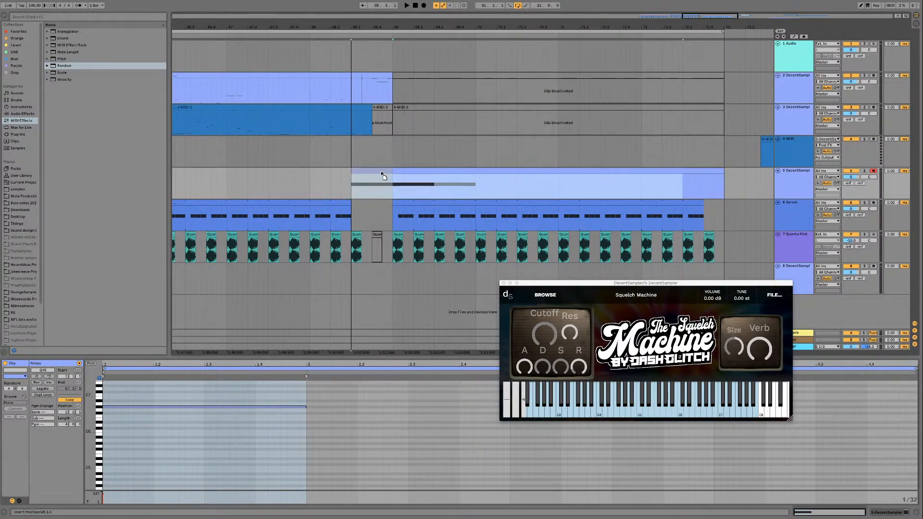
Step: Deactivate the track 2 and track 3 material from 68.3 to bar 69, and play the transition into bar 69
click(351, 122)
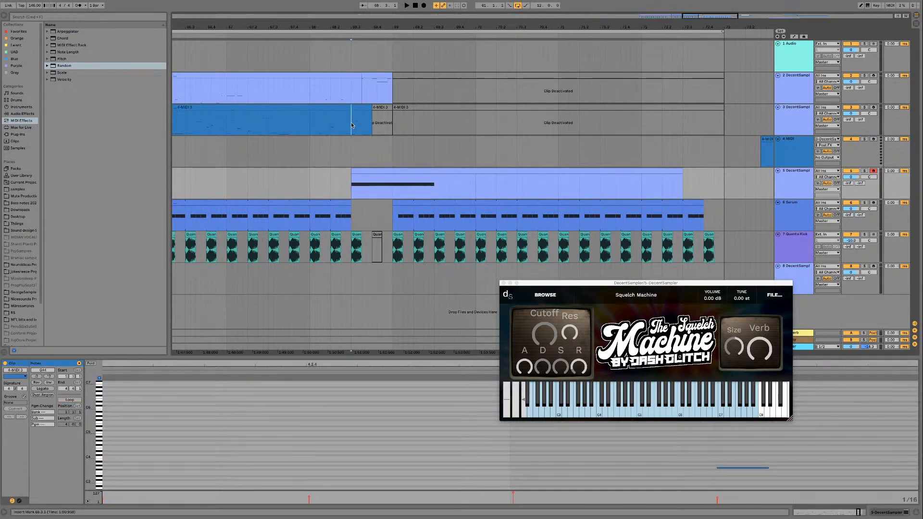
drag(361, 76, 352, 76)
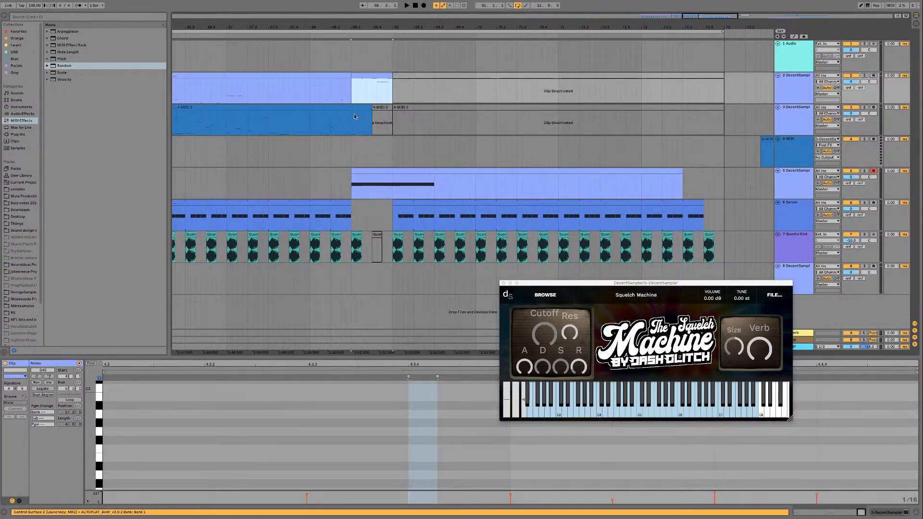
drag(351, 118, 371, 114)
key(0)
click(362, 77)
key(0)
click(320, 185)
key(space)
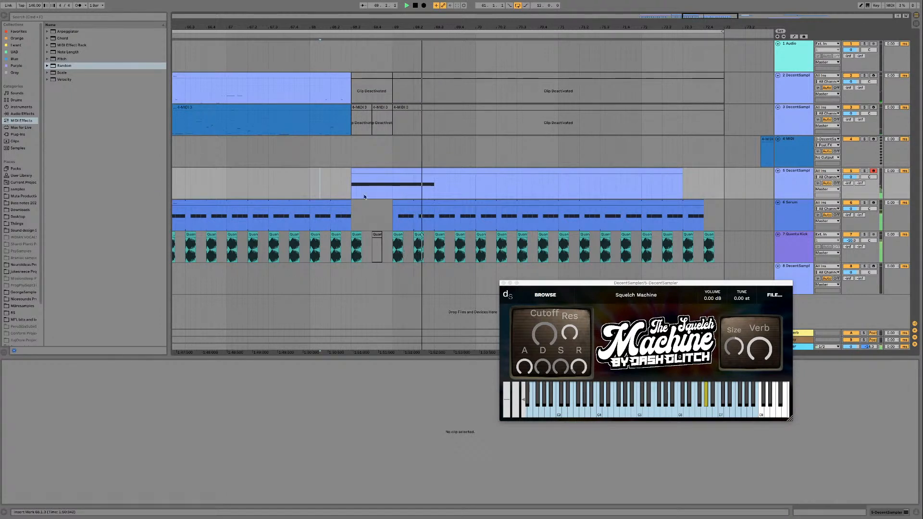
click(258, 178)
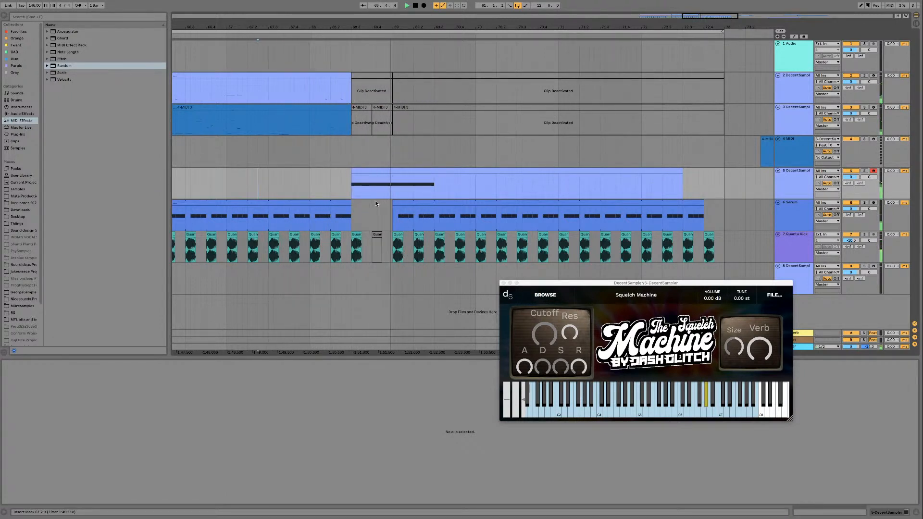
Step: Copy the track 5 clip to bar 69, and shorten the held note in the 68.3 piece so it ends just before bar 69
click(672, 170)
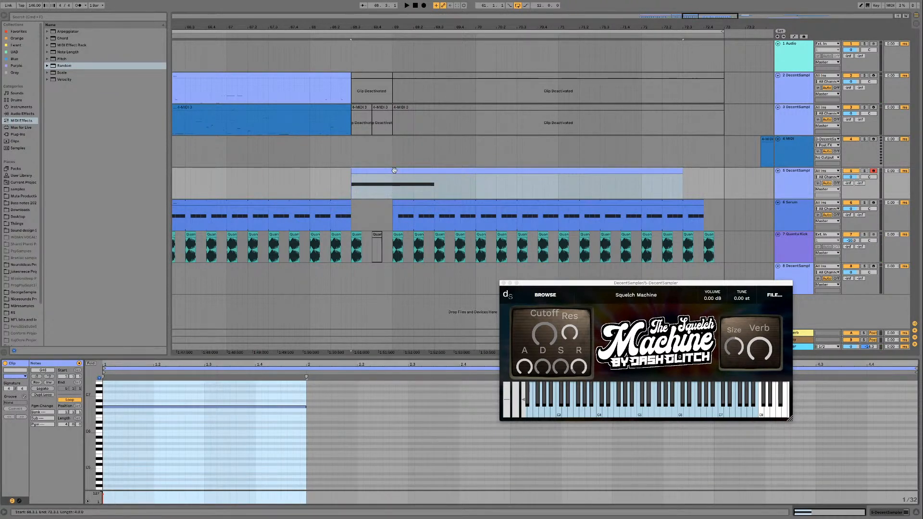
drag(388, 170, 430, 172)
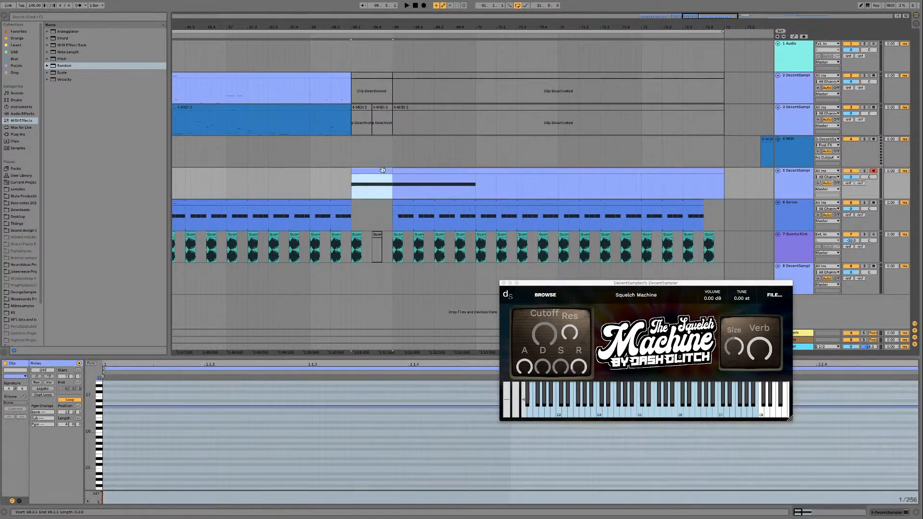
click(412, 407)
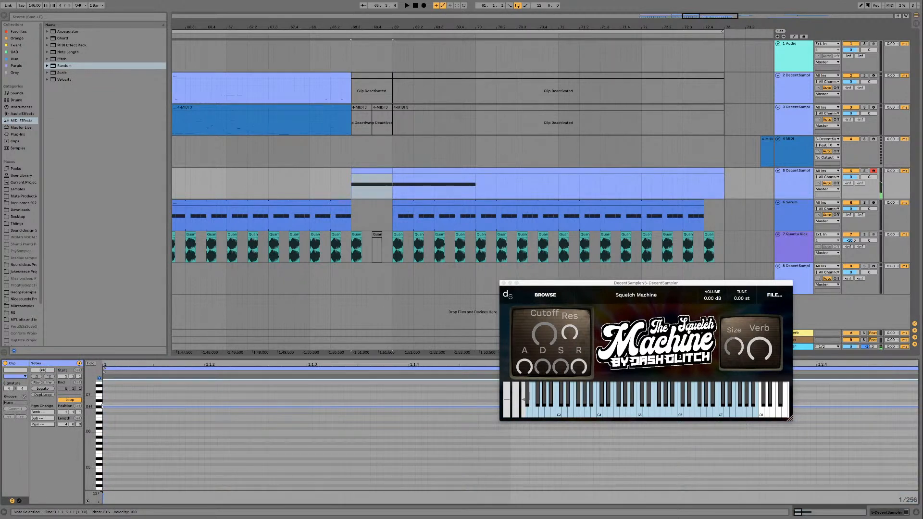
double_click(106, 407)
double_click(106, 407)
drag(108, 407, 736, 419)
key(space)
key(space)
key(space)
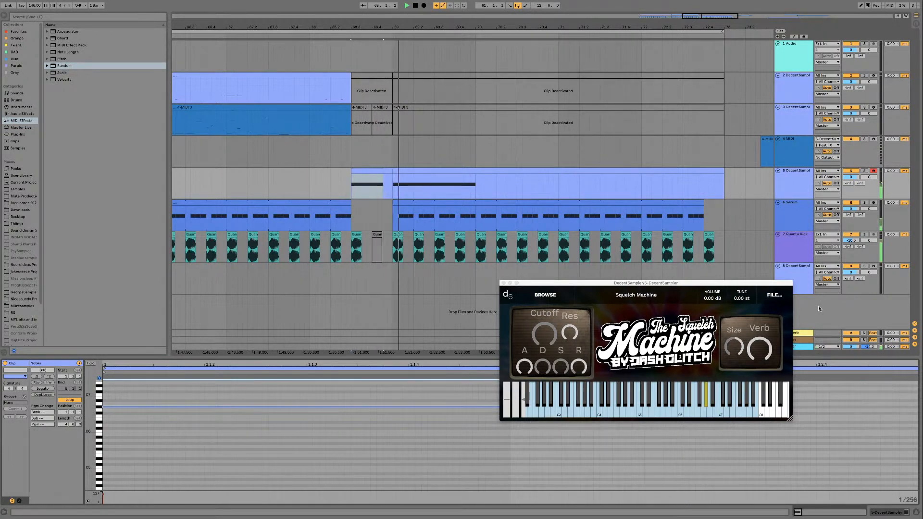
Step: Delete the long note from the track 5 clip at bar 69 and close the Squelch Machine window
drag(709, 286, 726, 207)
click(457, 171)
drag(234, 442, 250, 382)
key(Delete)
click(414, 231)
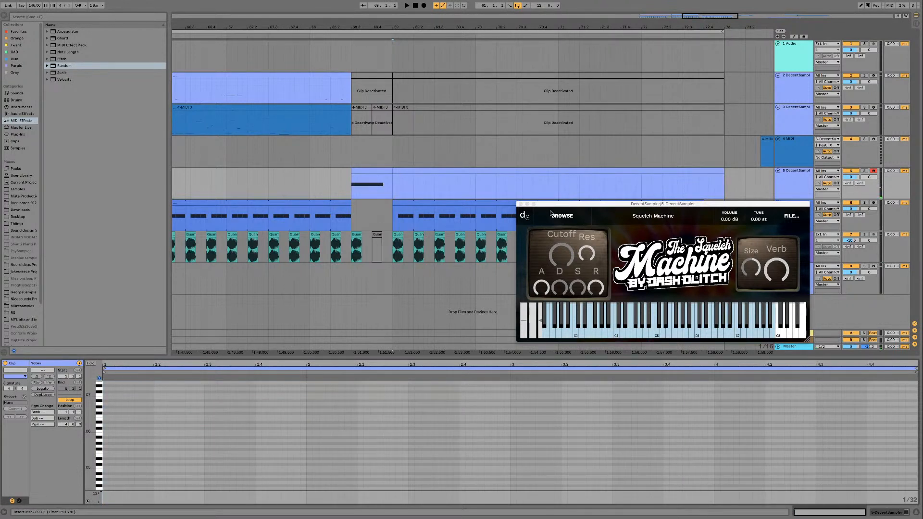
click(520, 204)
Step: Add a MIDI track below track 8, removing the stray audio track inserted along with it
click(797, 289)
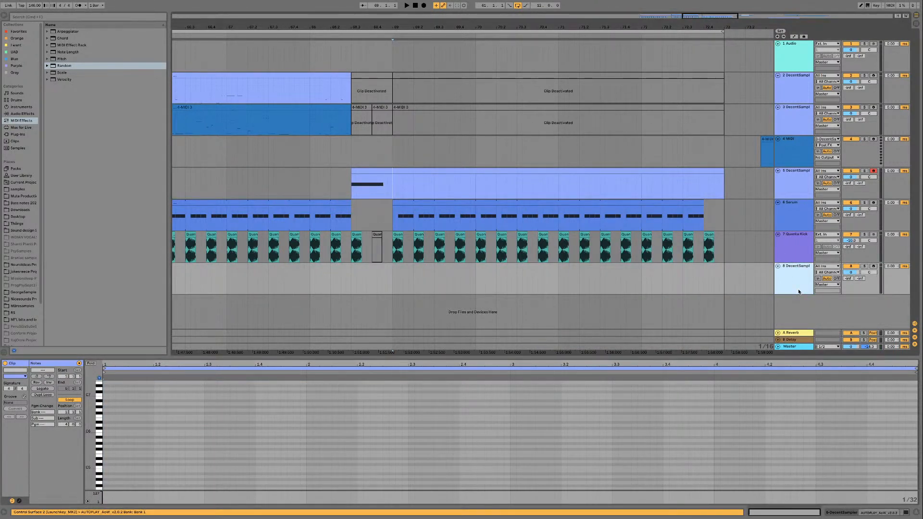
key(super+t)
click(799, 319)
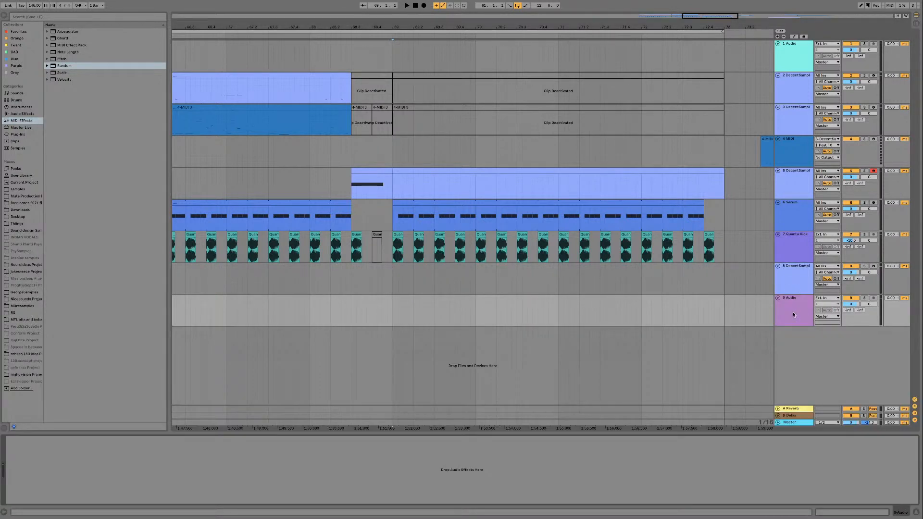
key(super+shift+t)
click(805, 316)
key(Delete)
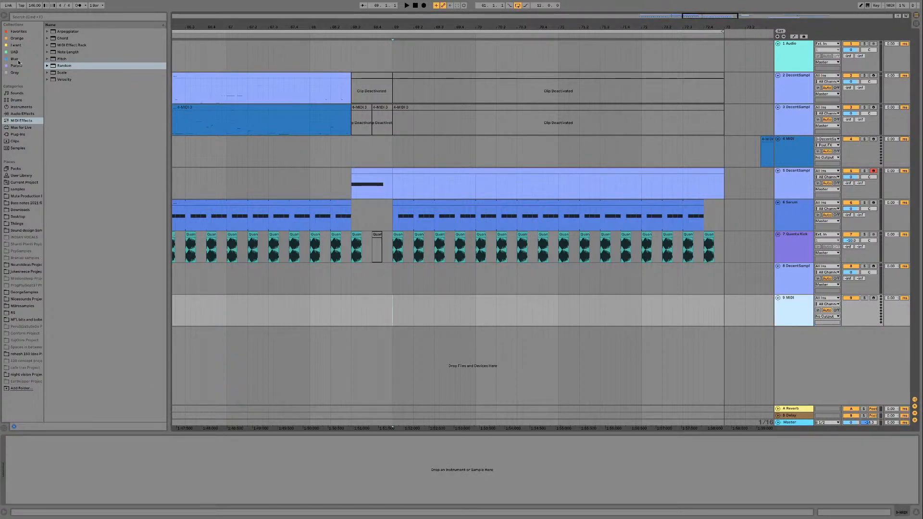
Step: Browse the samples folder and open the subfolder containing the closed hat samples
click(24, 189)
click(25, 176)
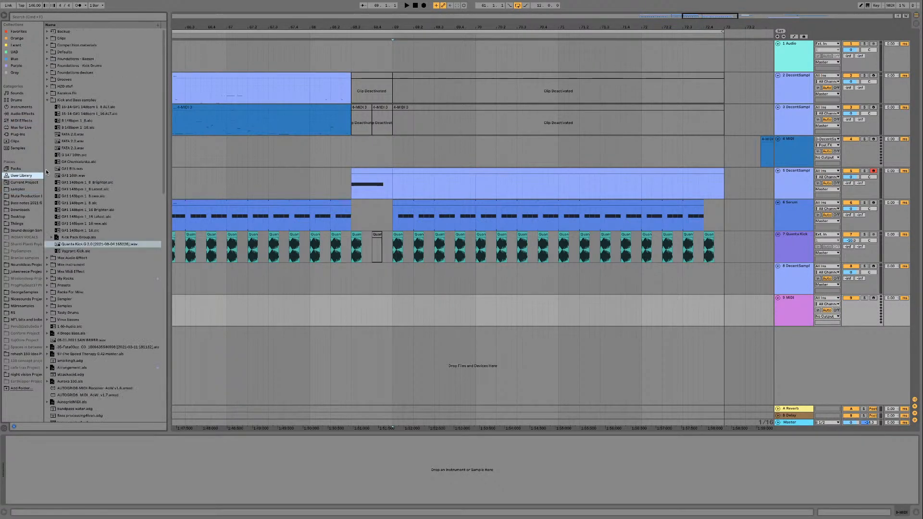
click(49, 100)
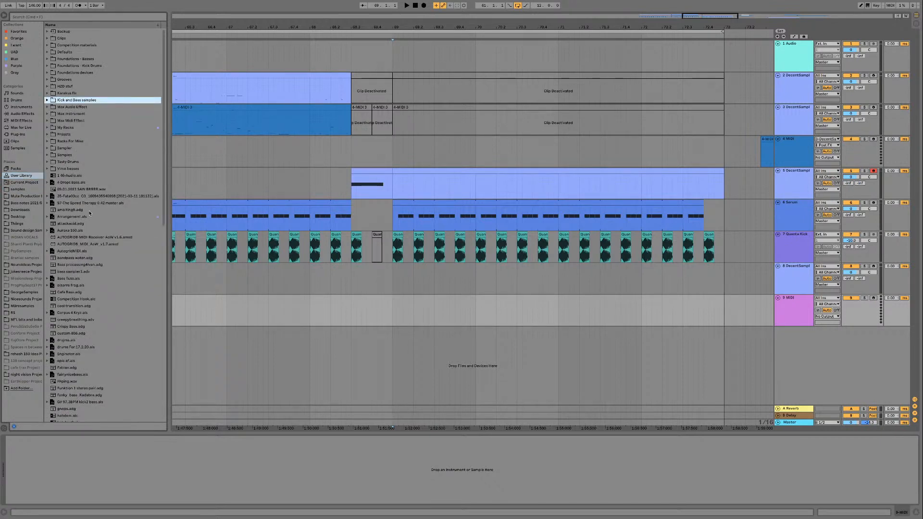
click(18, 189)
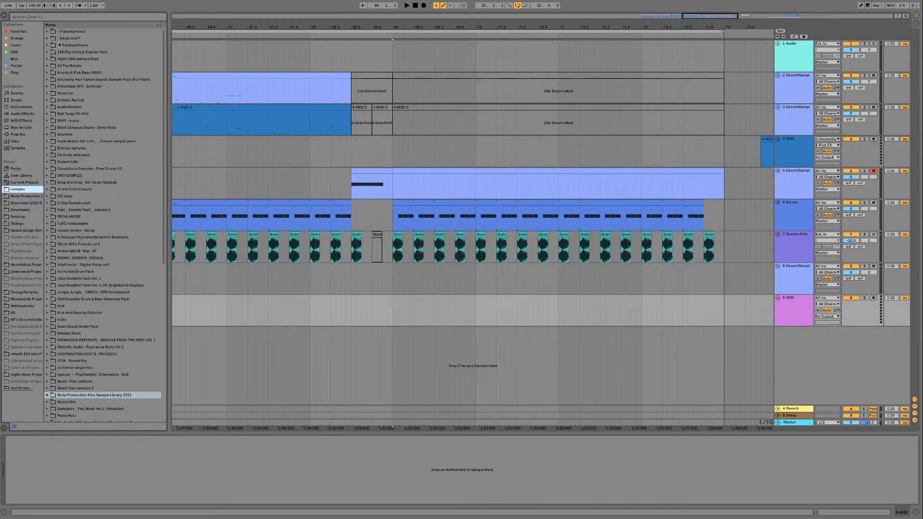
scroll(98, 249, down, 10)
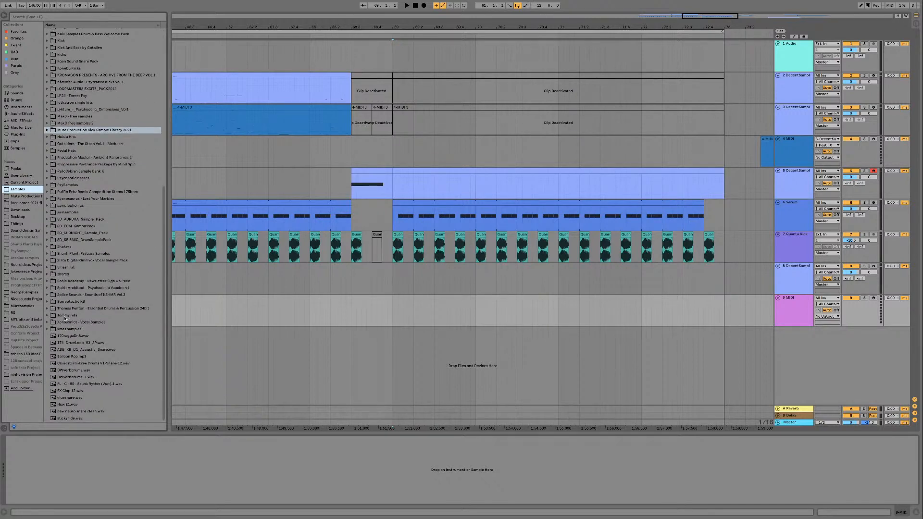
click(50, 316)
click(69, 325)
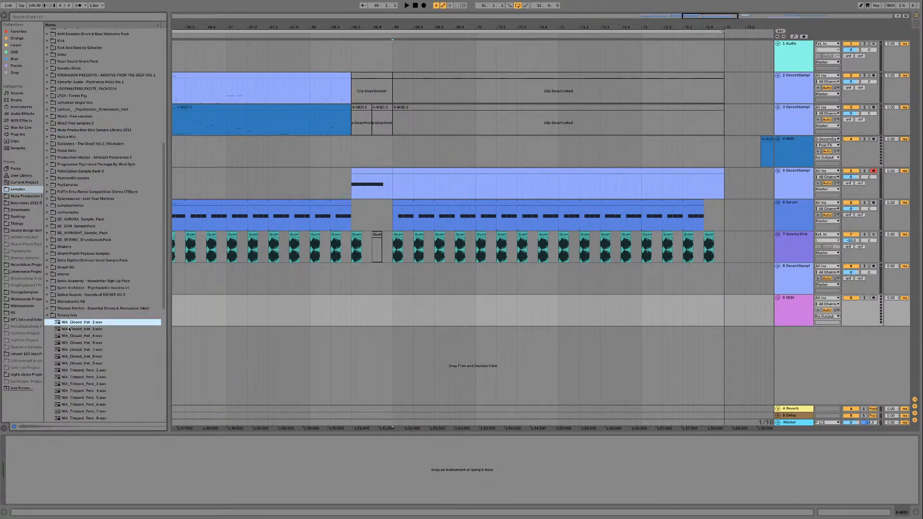
Step: Audition the closed hat samples and load Closed_Hat_6 onto the new MIDI track
click(69, 329)
click(71, 336)
click(72, 343)
click(71, 350)
click(74, 344)
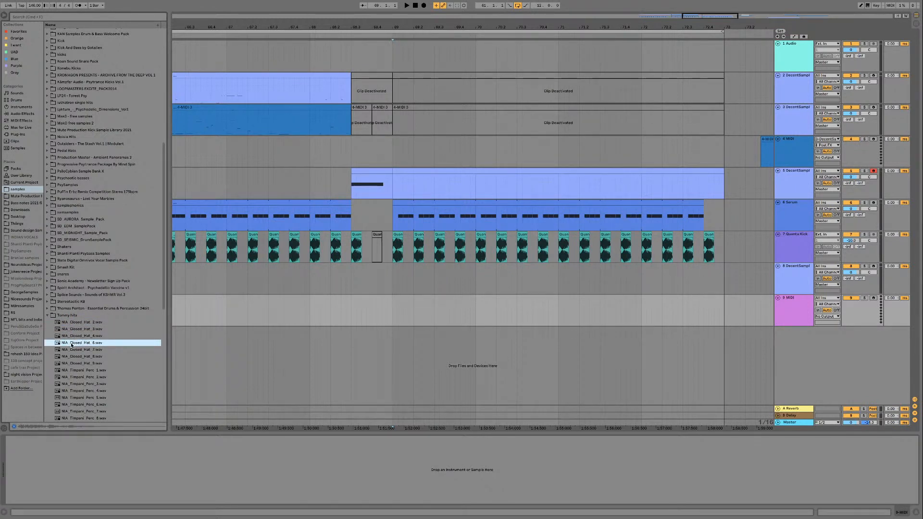
mouse_move(71, 345)
mouse_down()
mouse_move(405, 338)
mouse_move(705, 317)
mouse_move(728, 436)
mouse_move(615, 464)
mouse_up()
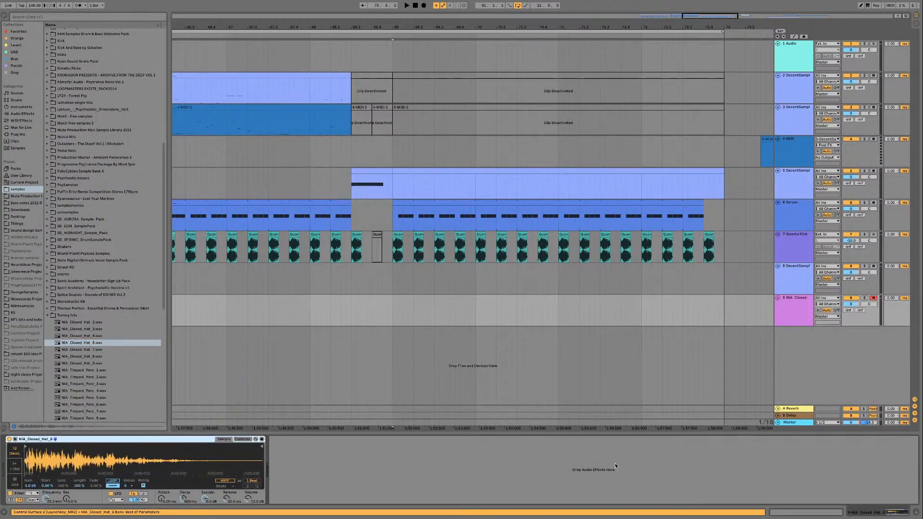
Step: Convert the closed hat's Simpler to Sampler and group it into a Drum Rack
right_click(108, 445)
click(139, 438)
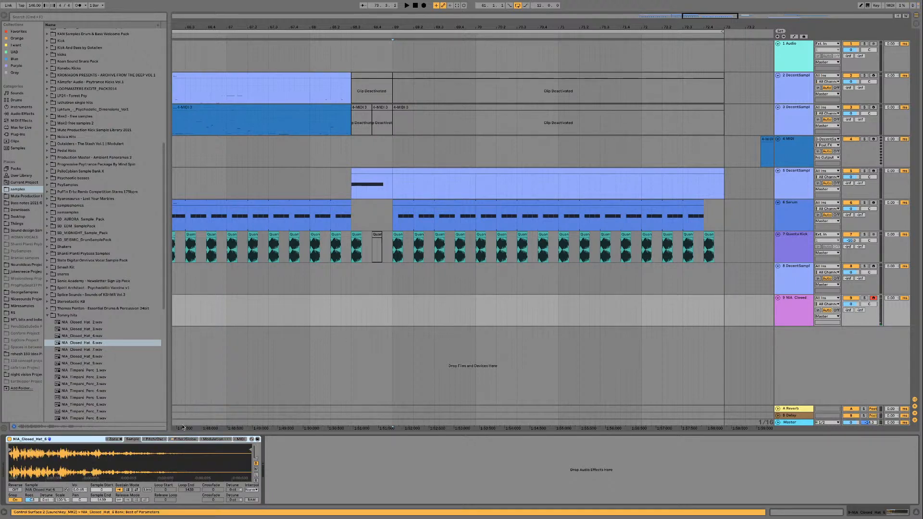
right_click(68, 441)
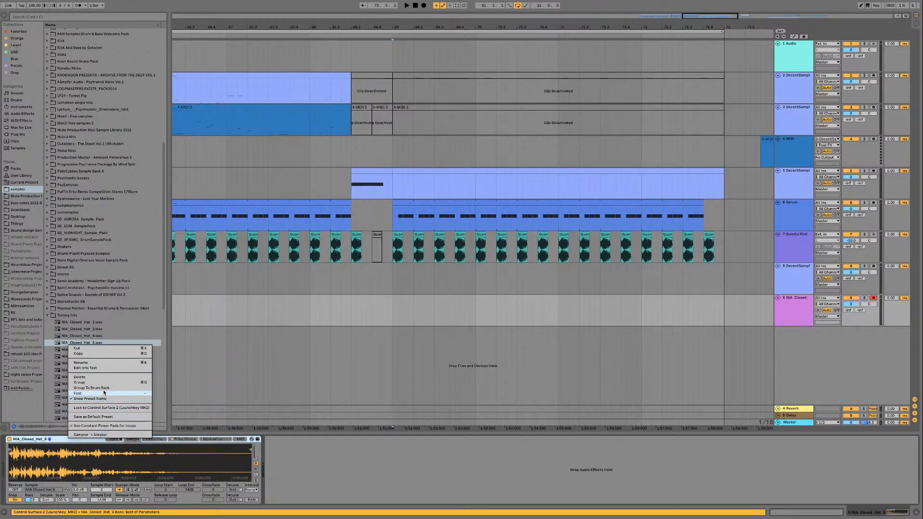
click(102, 392)
Step: Insert a one-beat MIDI clip at bar 69 on the Drum Rack track and set its note grid to 1/16
drag(392, 313, 414, 312)
key(super+shift+m)
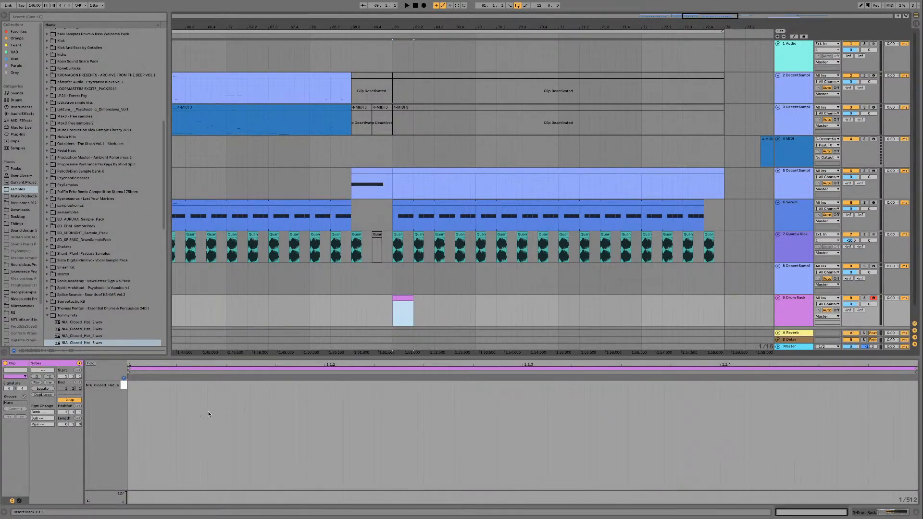
right_click(162, 385)
click(212, 484)
Step: Fill the one-beat clip with four consecutive sixteenth-note closed hat hits
double_click(142, 385)
key(super+d)
key(super+d)
key(super+d)
click(328, 396)
drag(269, 440, 771, 386)
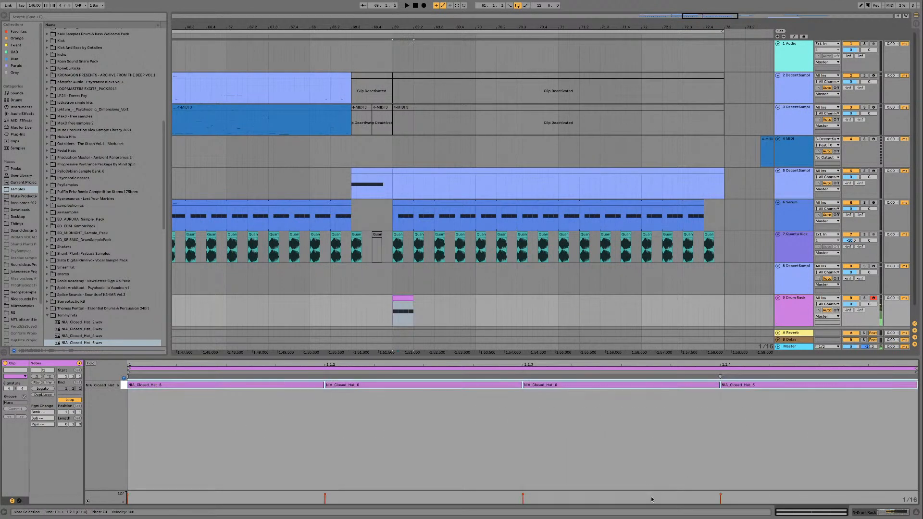
Step: Lower the velocities of the second, third and fourth closed hat hits and play back the pattern
click(611, 456)
drag(326, 495, 326, 509)
click(721, 496)
drag(721, 497, 721, 495)
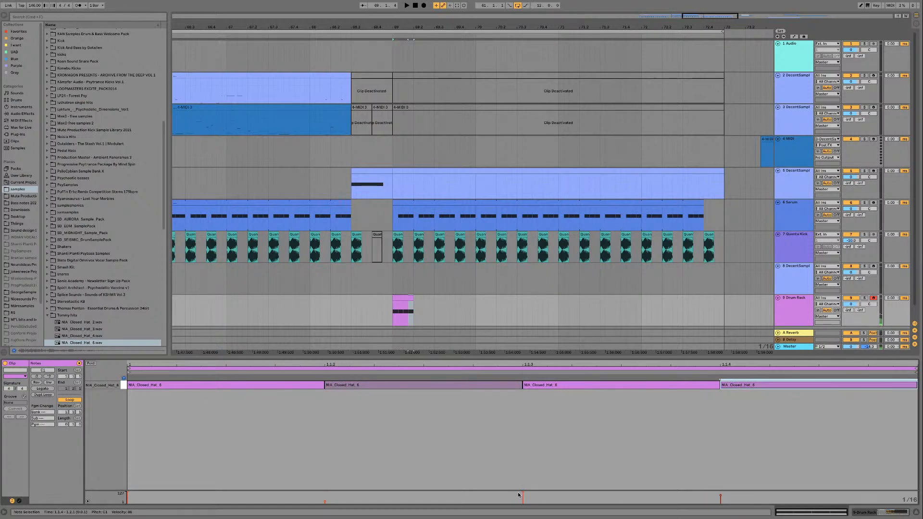
click(523, 495)
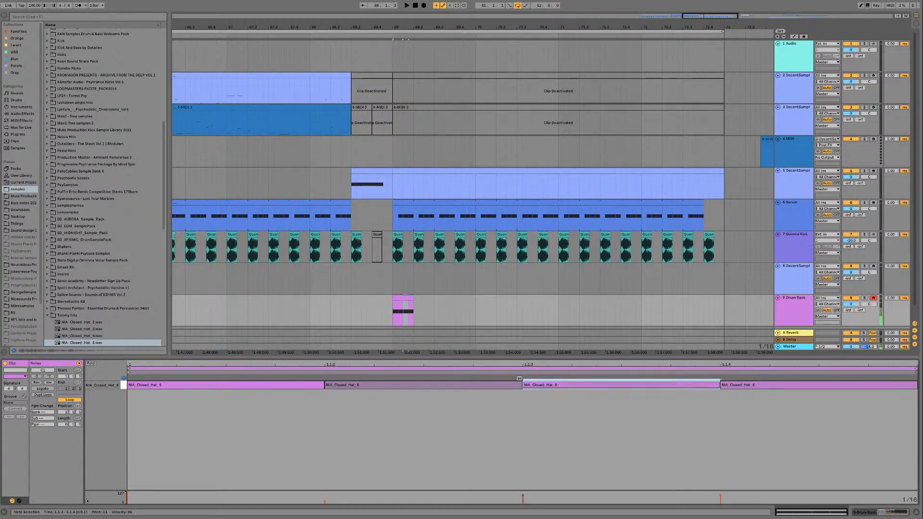
drag(523, 500, 523, 503)
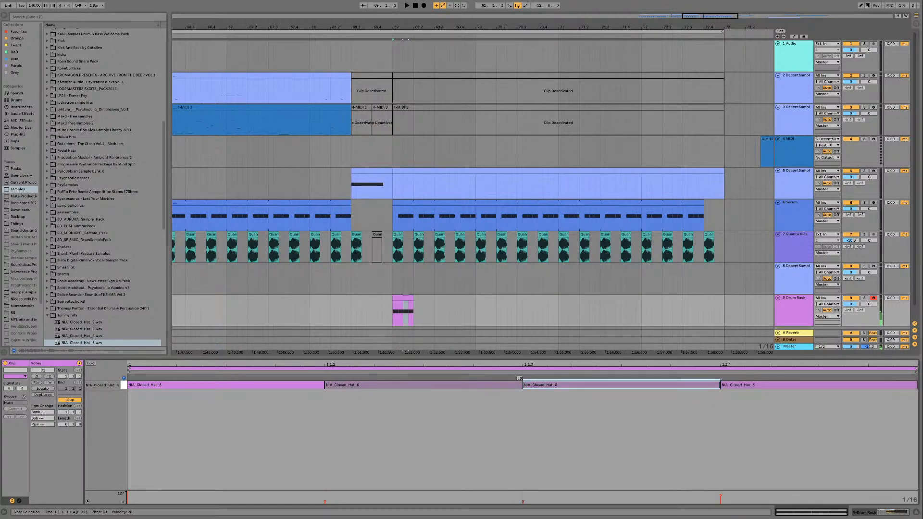
key(space)
key(space)
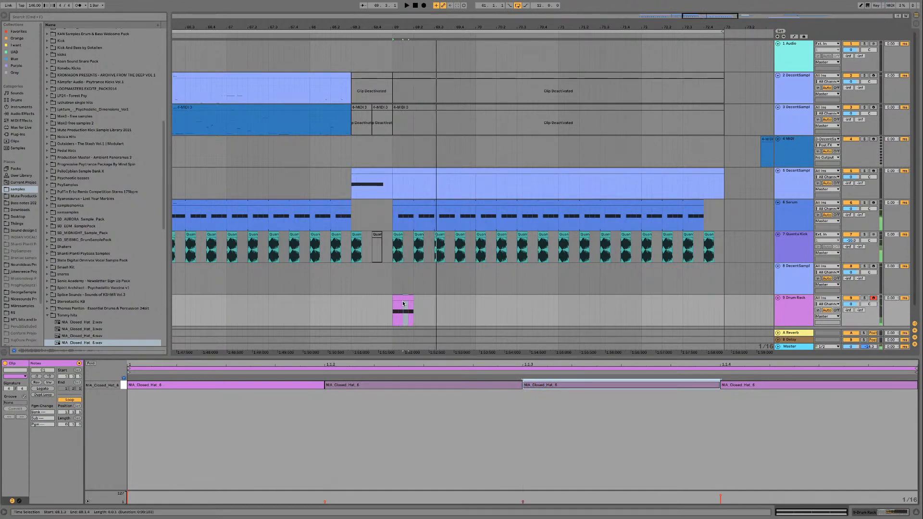
Step: Extend the looped hat clip on the Drum Rack track to bar 73 and play it back
drag(414, 296, 725, 296)
key(space)
scroll(754, 293, down, 1)
Step: Add a Utility after the closed hat's Sampler and adjust its gain during playback
click(812, 302)
double_click(793, 304)
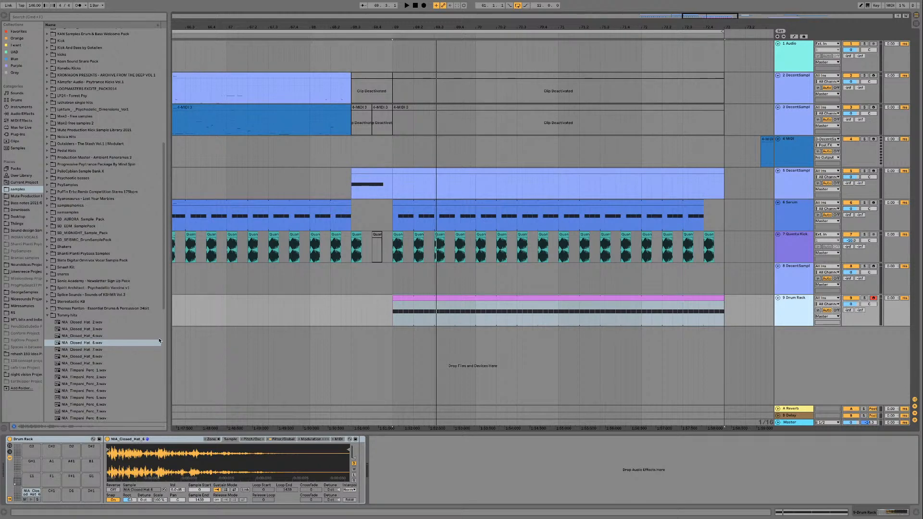
click(27, 66)
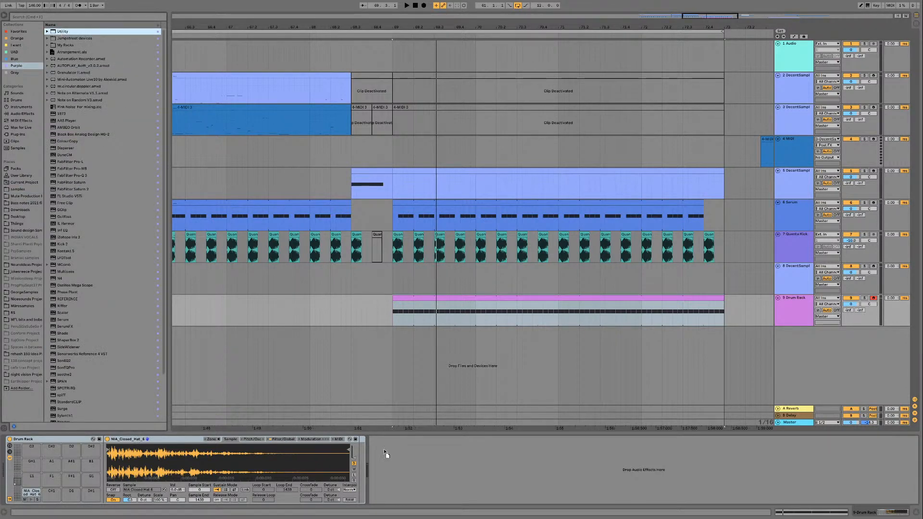
drag(355, 467, 400, 464)
key(space)
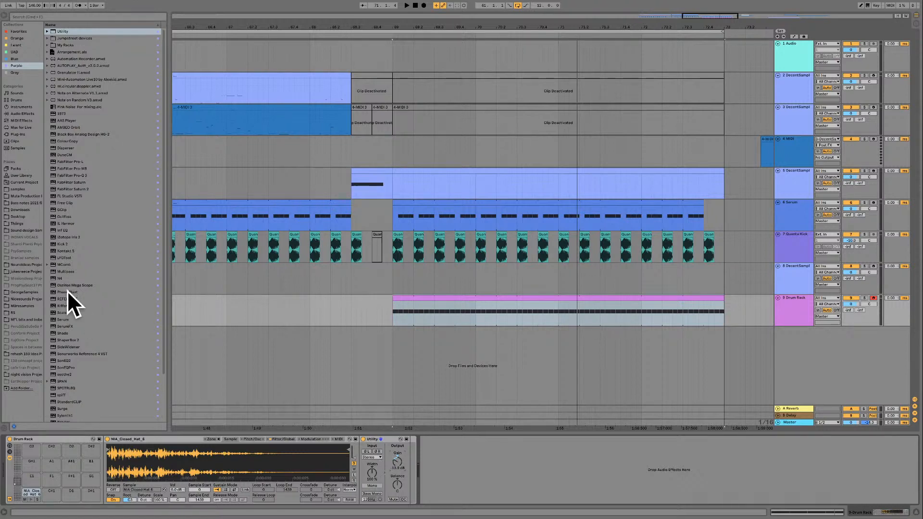
Step: Audition the remaining hat samples in the samples folder, comparing PC2_Open_Hat_5 and PC2_Open_Hat_7
click(28, 189)
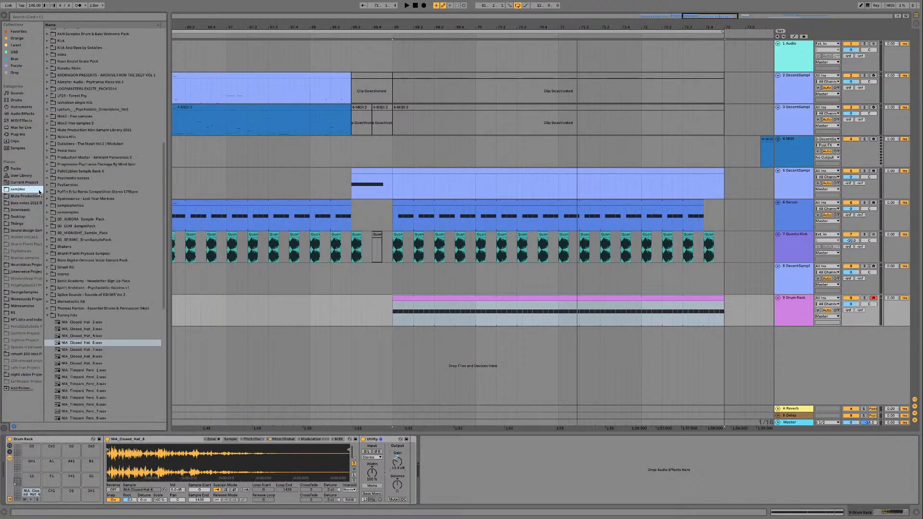
key(Down)
key(Down)
key(Down)
scroll(103, 370, down, 4)
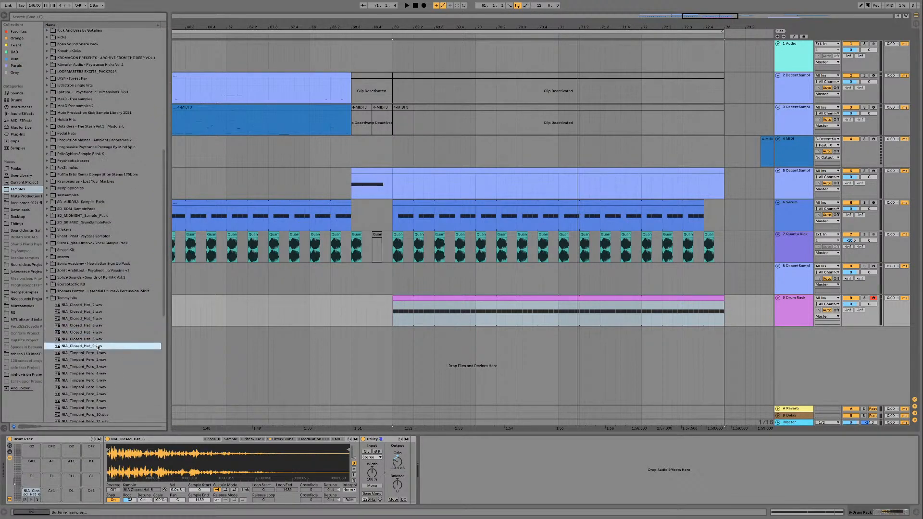
scroll(100, 362, down, 3)
click(94, 392)
click(92, 398)
click(92, 392)
click(71, 398)
click(71, 393)
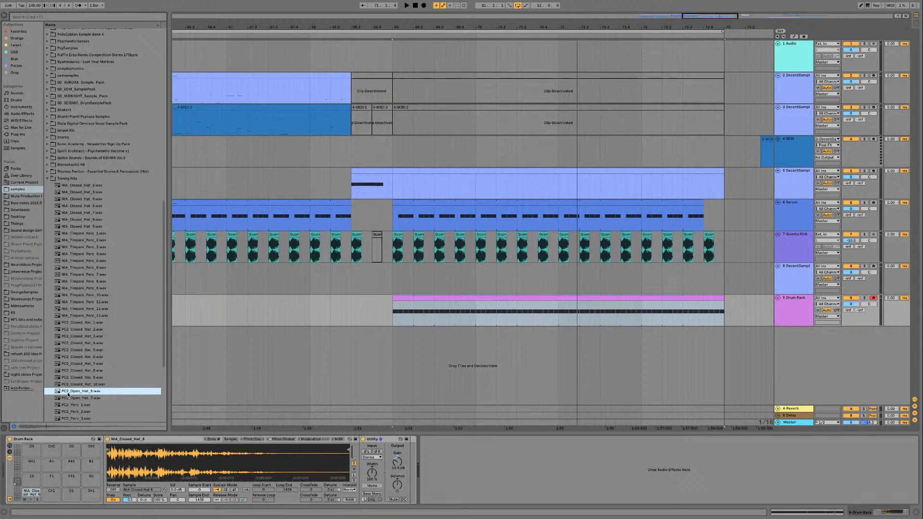
Step: Load PC2_Open_Hat_5 onto the Drum Rack pad next to the closed hat and convert its Simpler to Sampler
drag(70, 393, 54, 493)
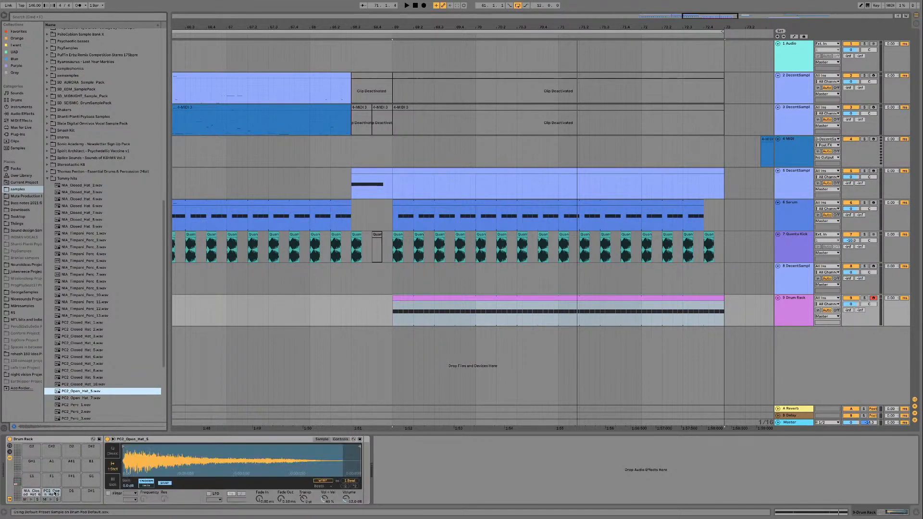
right_click(166, 440)
click(202, 432)
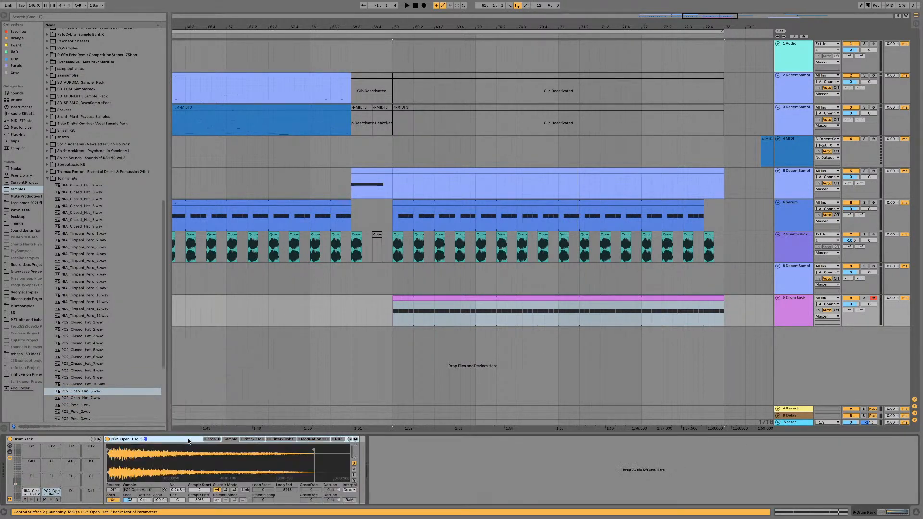
Step: Add an open hat note on the third sixteenth of the looped hat clip
double_click(466, 300)
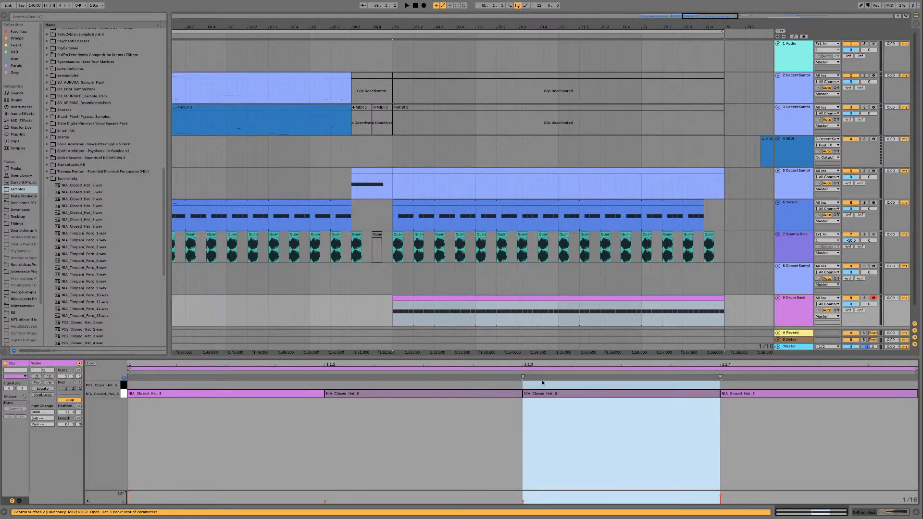
double_click(543, 383)
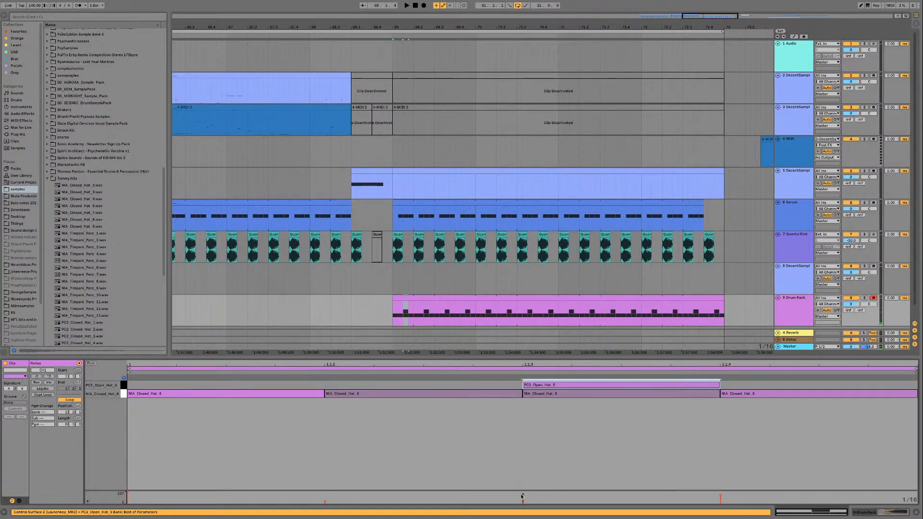
Step: Copy the closed hat's Utility onto the open hat's chain and adjust its gain during playback
key(shift+Tab)
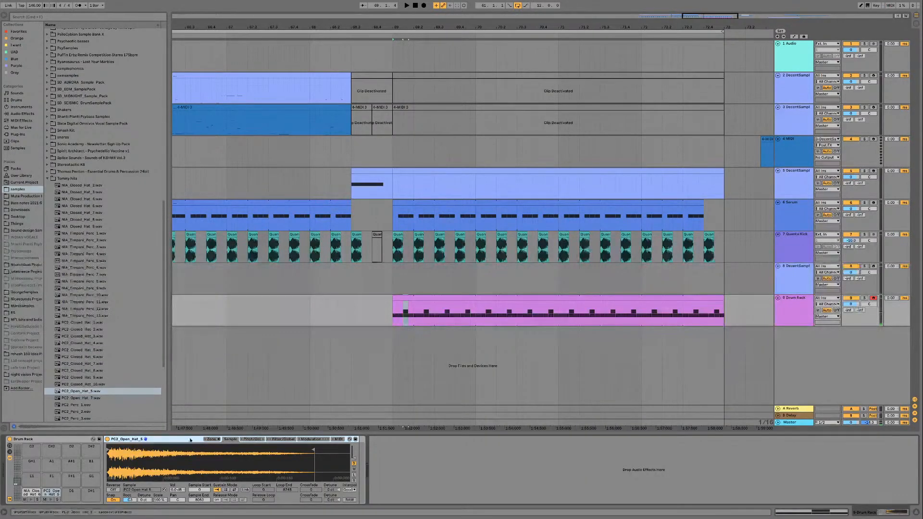
click(31, 493)
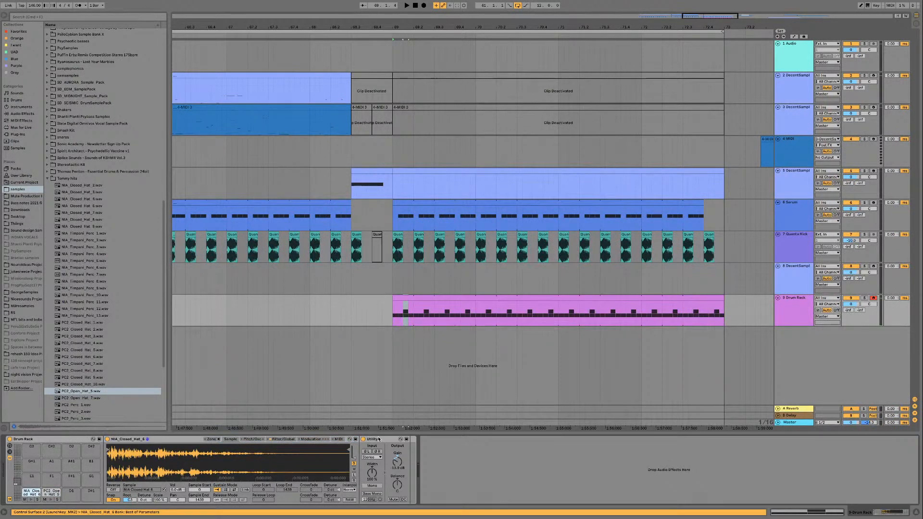
click(57, 493)
key(space)
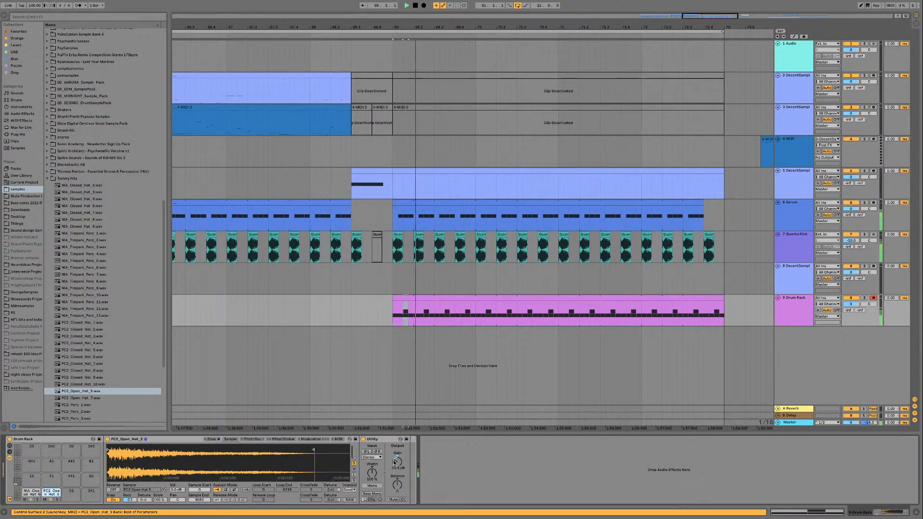
drag(397, 463, 397, 462)
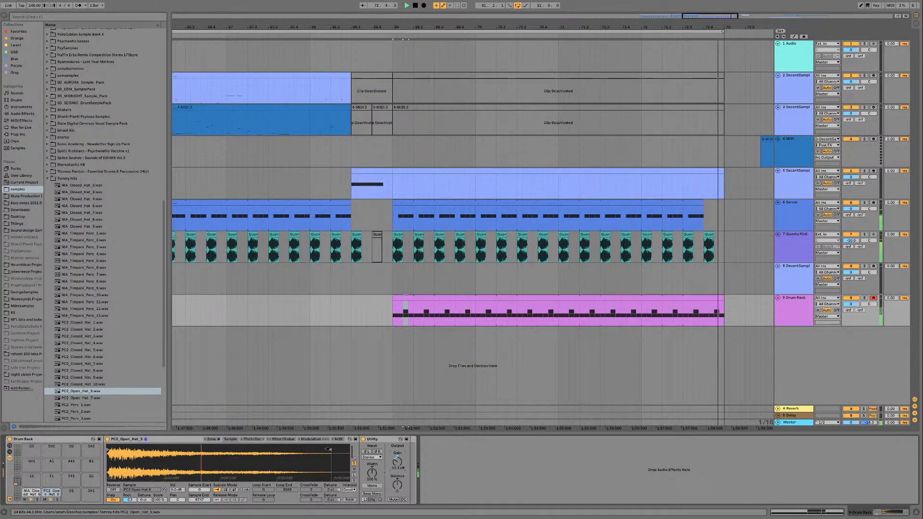
Step: Adjust the open hat's sample end and volume envelope release in Sampler while the loop plays
click(113, 500)
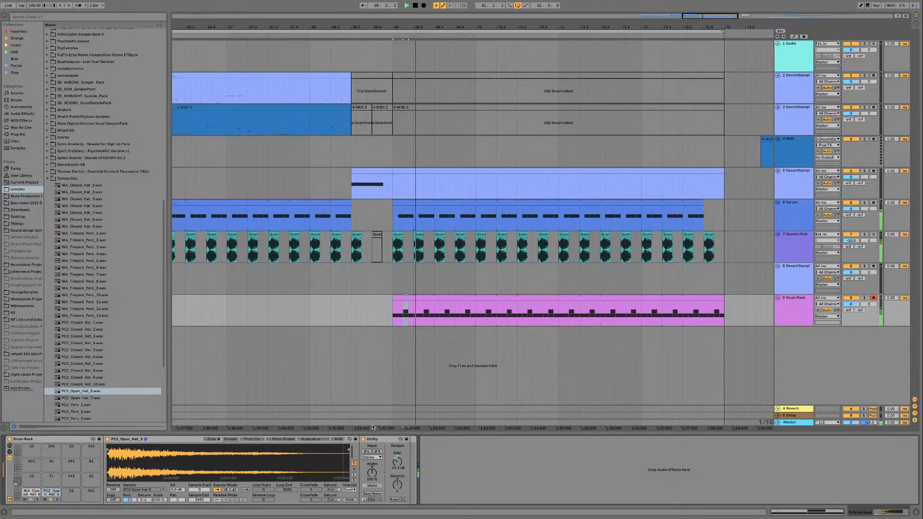
click(284, 439)
drag(318, 488, 317, 469)
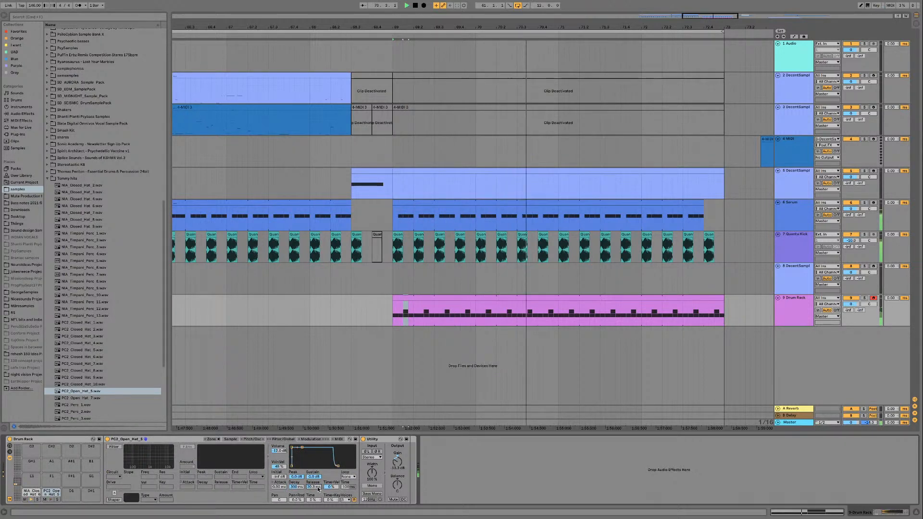
key(space)
Step: Adjust the open hat's transposition in Sampler and compare the sound in playback
click(267, 440)
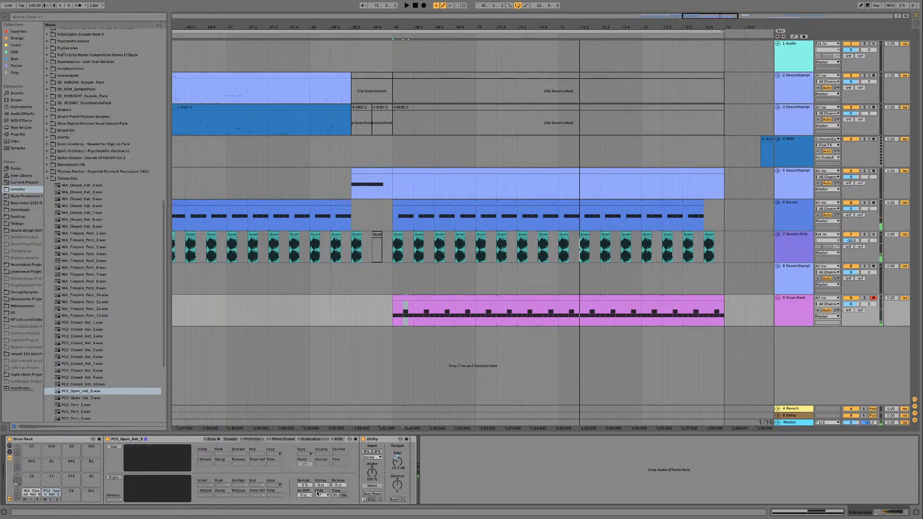
key(space)
key(space)
drag(324, 487, 325, 488)
key(space)
key(space)
key(space)
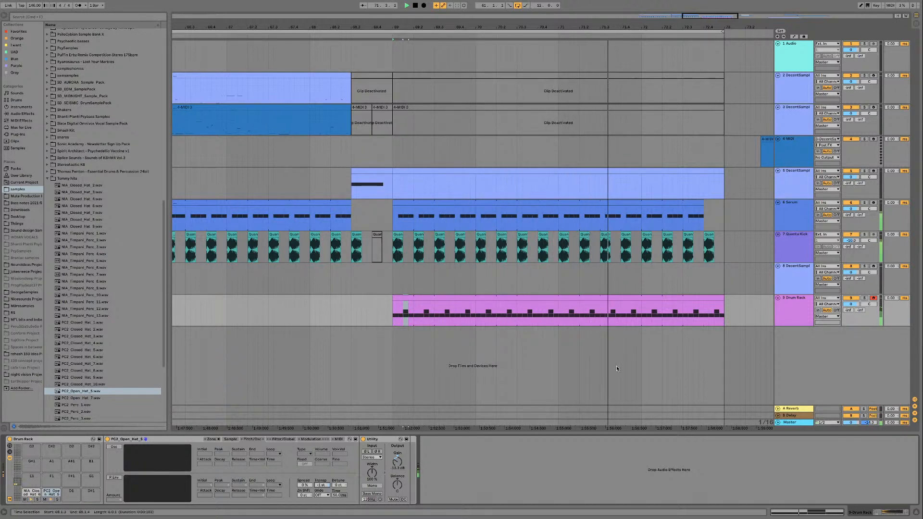
Step: Consolidate the first two beats of the hat clip into one looped clip and extend it to bar 73
click(782, 312)
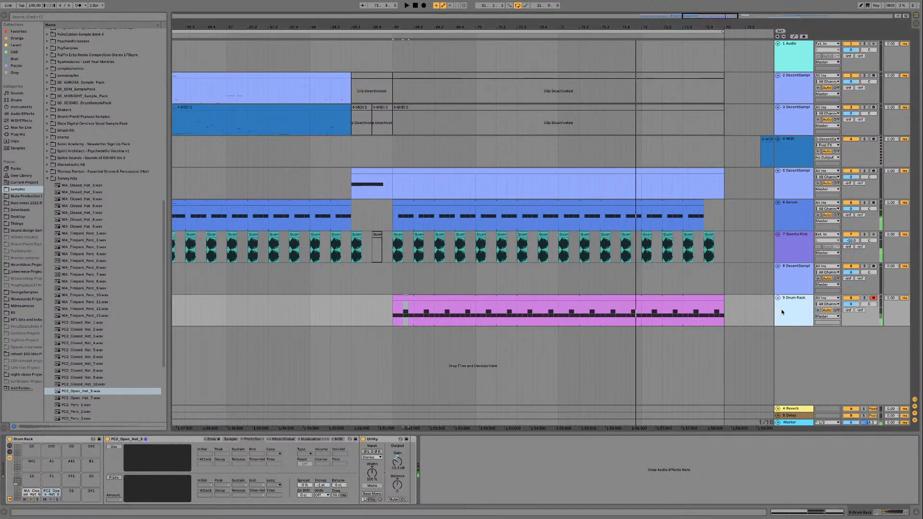
click(449, 298)
click(433, 310)
double_click(428, 296)
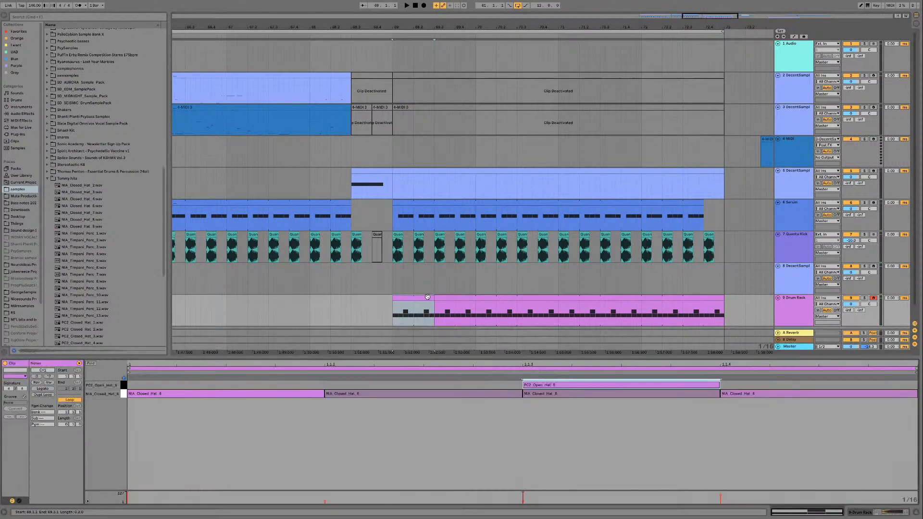
click(199, 403)
click(67, 400)
drag(435, 301, 701, 289)
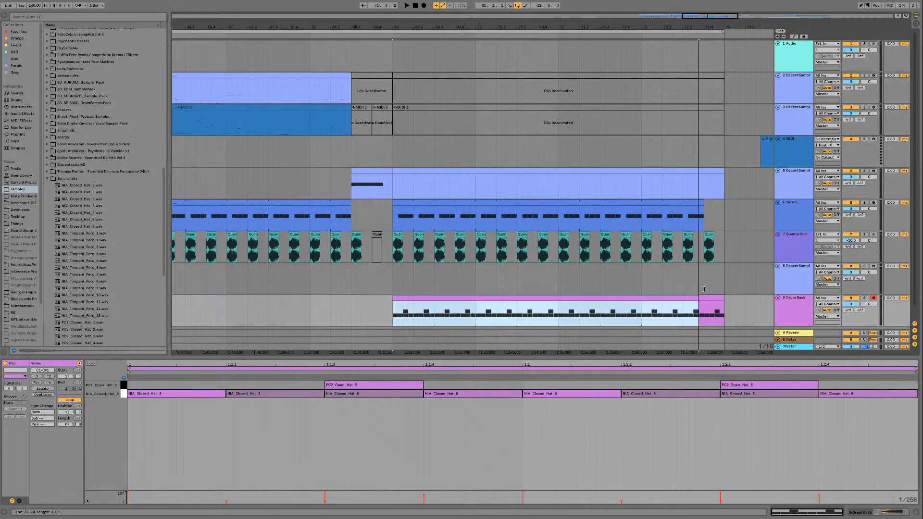
Step: Select the empty D1 pad of the Drum Rack and audition the shaker and PC2_Perc samples for it
click(808, 308)
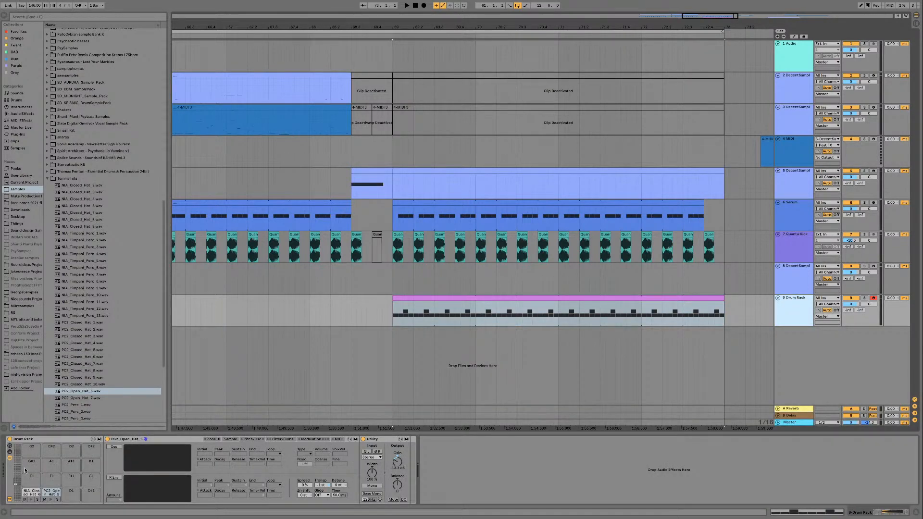
click(71, 492)
key(space)
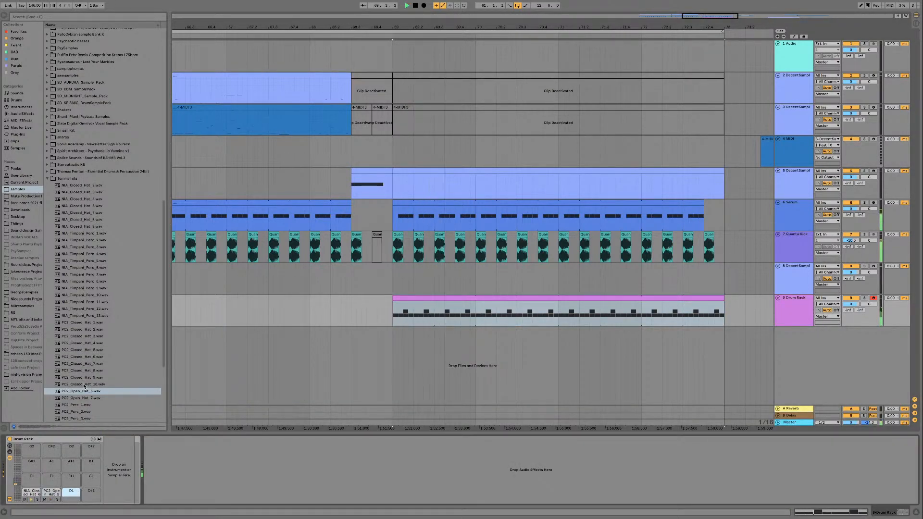
scroll(87, 380, down, 5)
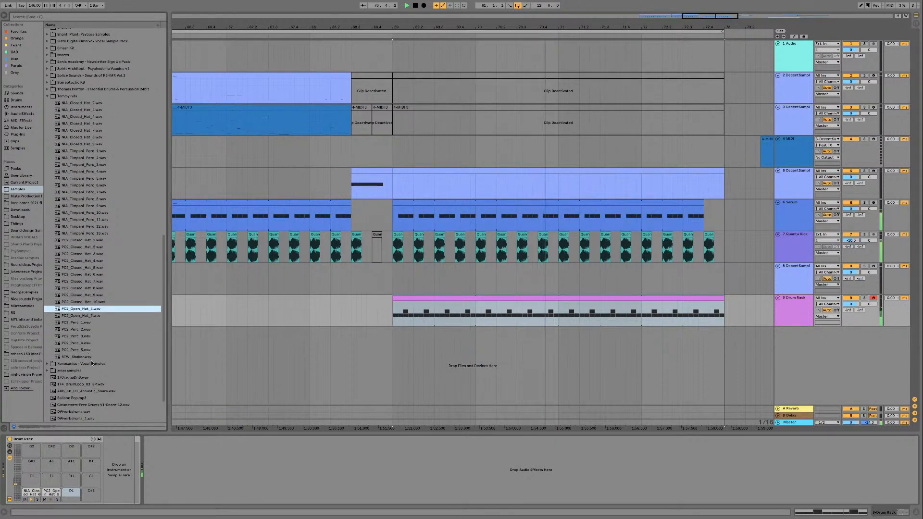
click(92, 357)
click(95, 331)
click(92, 323)
key(Down)
key(Down)
key(Down)
key(Down)
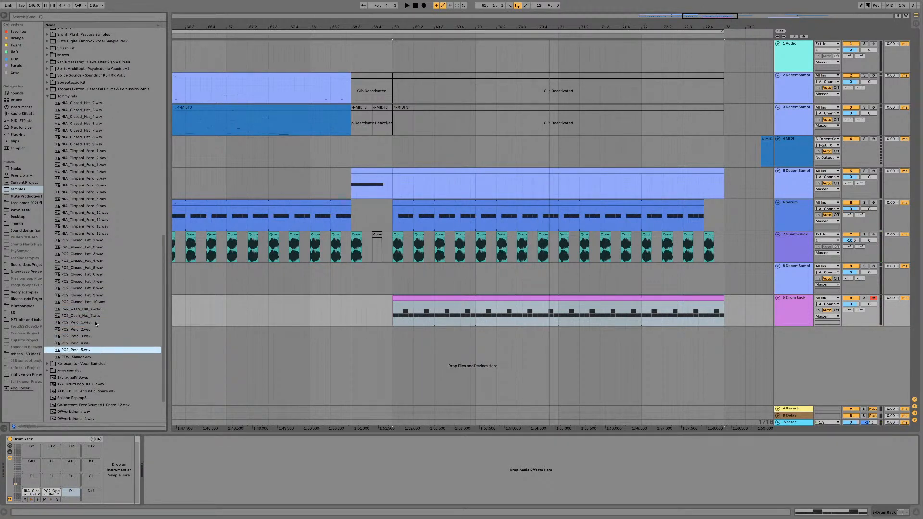
Step: Search the samples for "tris" and audition the two TRISTAN samples in the FX - Medium folder
scroll(89, 350, up, 15)
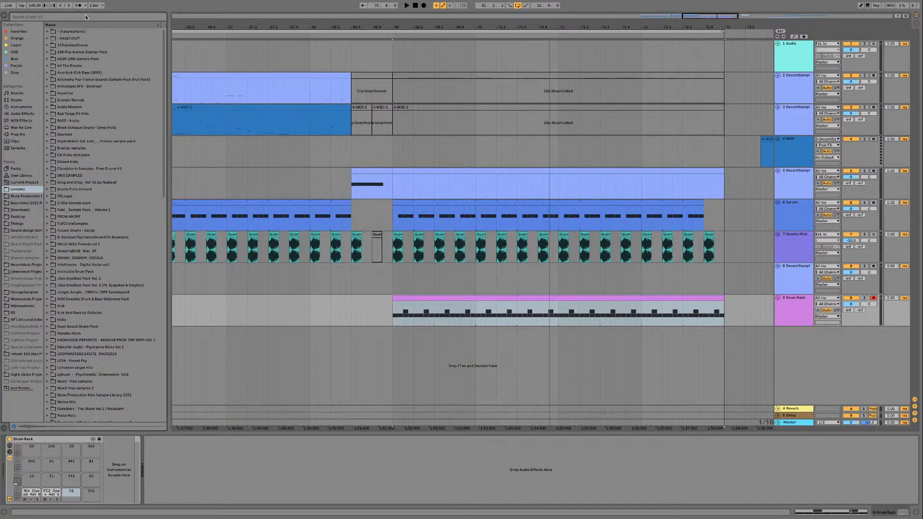
text(is)
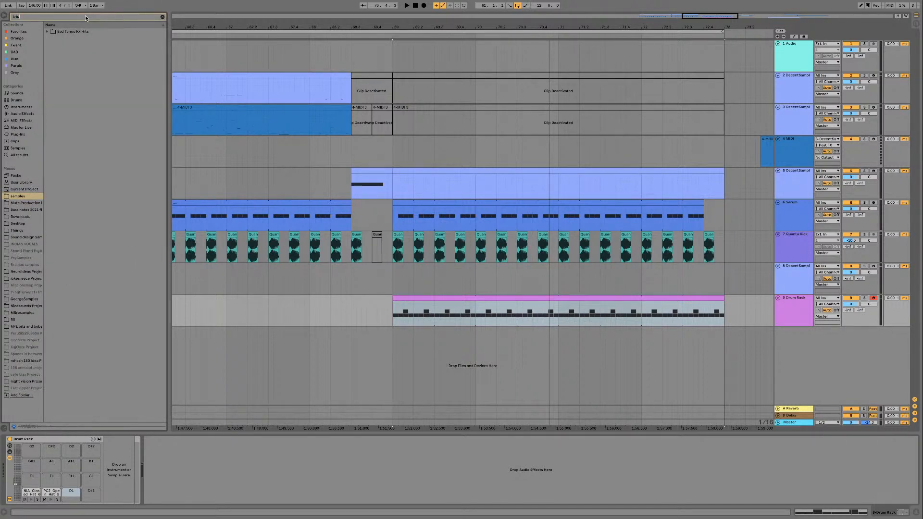
click(48, 32)
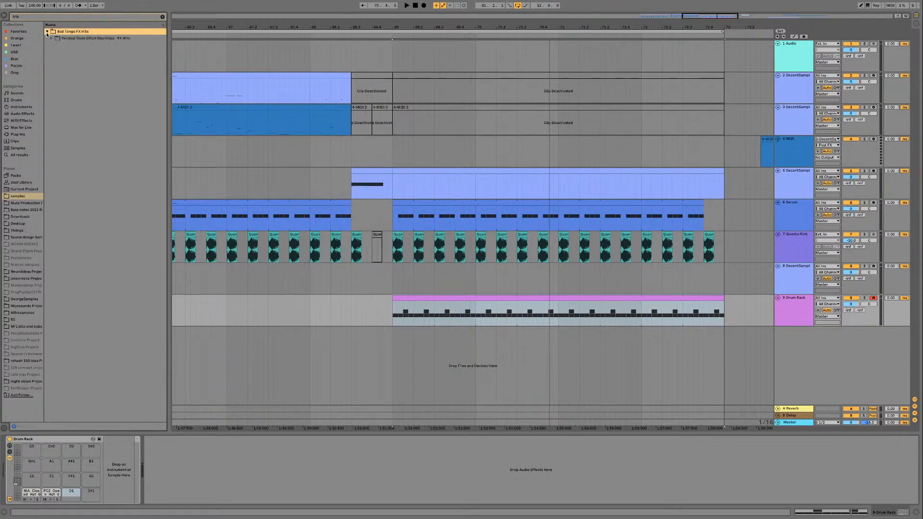
click(51, 40)
click(55, 46)
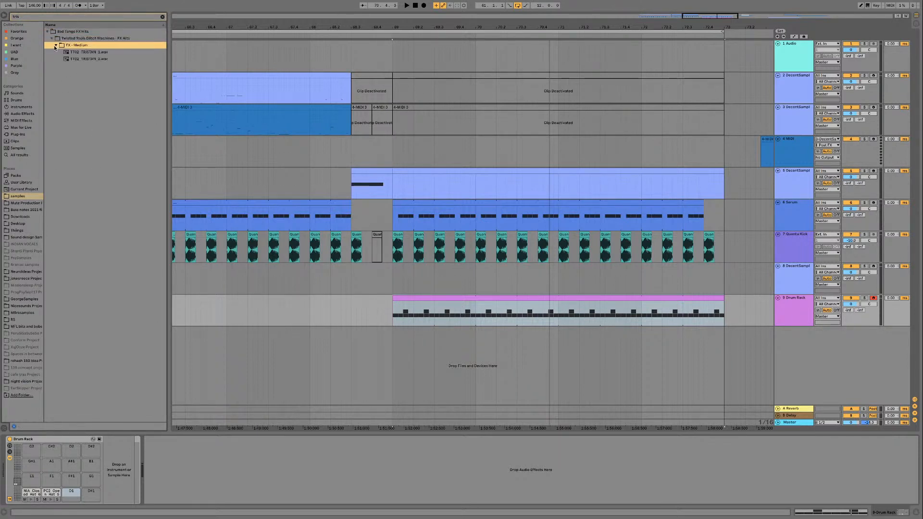
click(60, 54)
click(61, 59)
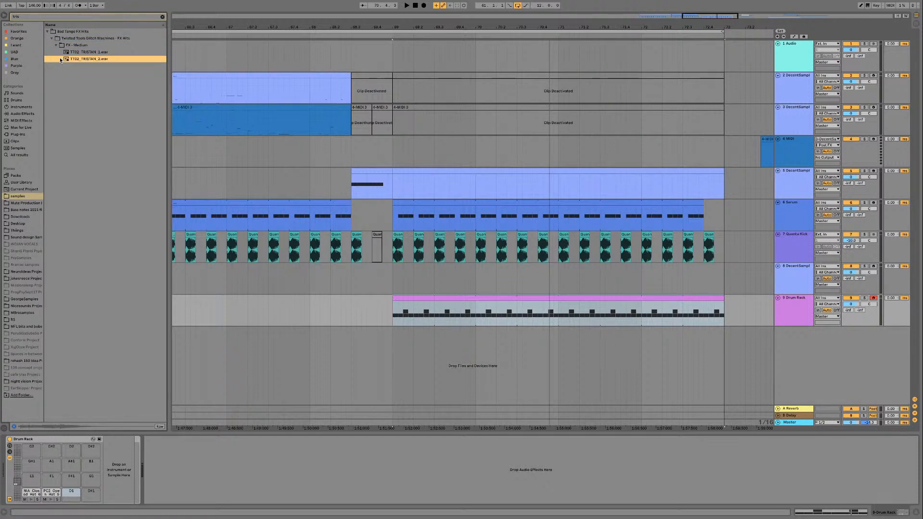
Step: Search the Things folder and then all results for "tristan" and look through the matching samples
click(37, 17)
text(tristaan)
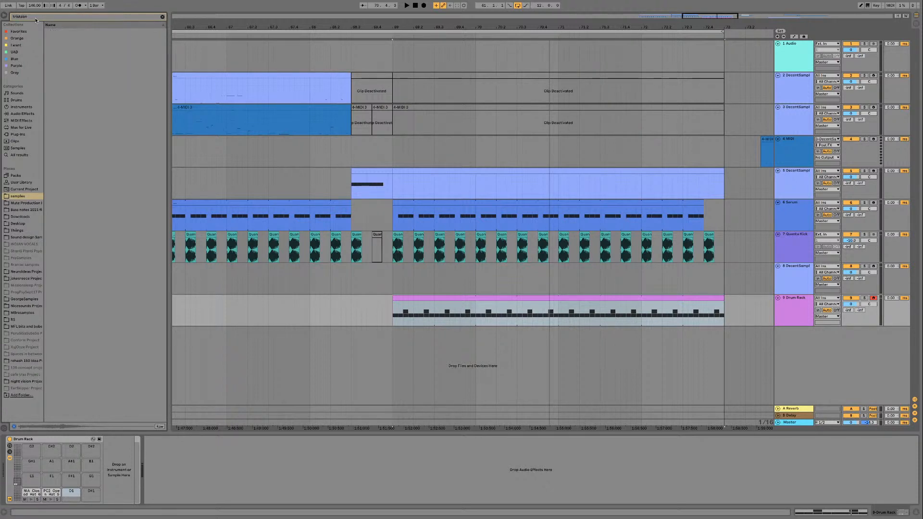
key(BackSpace)
key(BackSpace)
text(n)
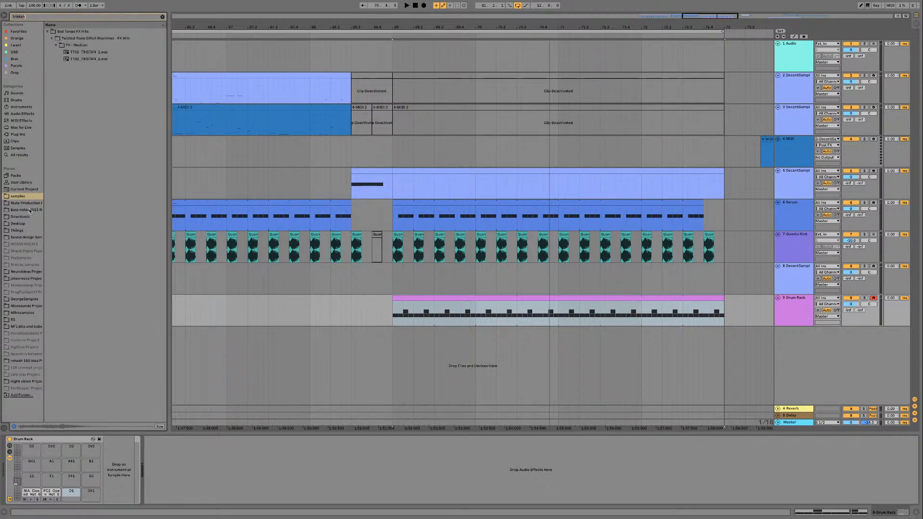
click(29, 224)
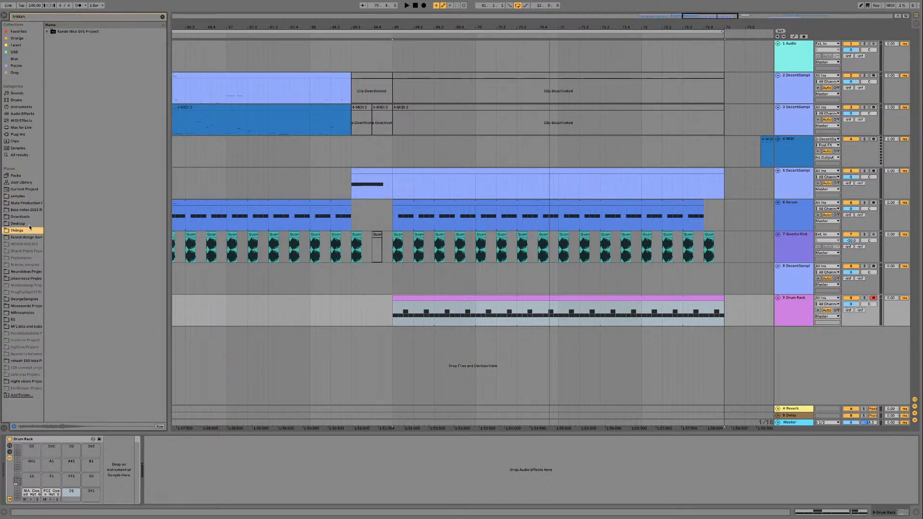
click(19, 155)
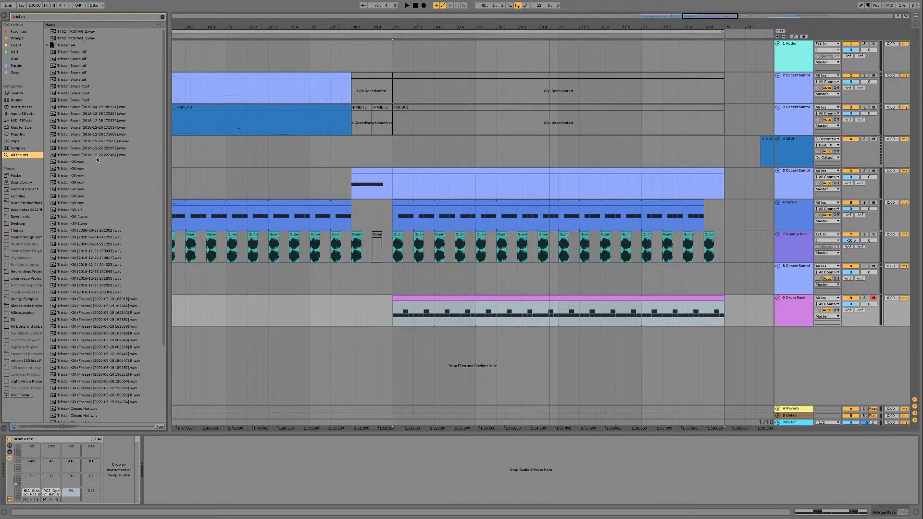
scroll(85, 251, down, 5)
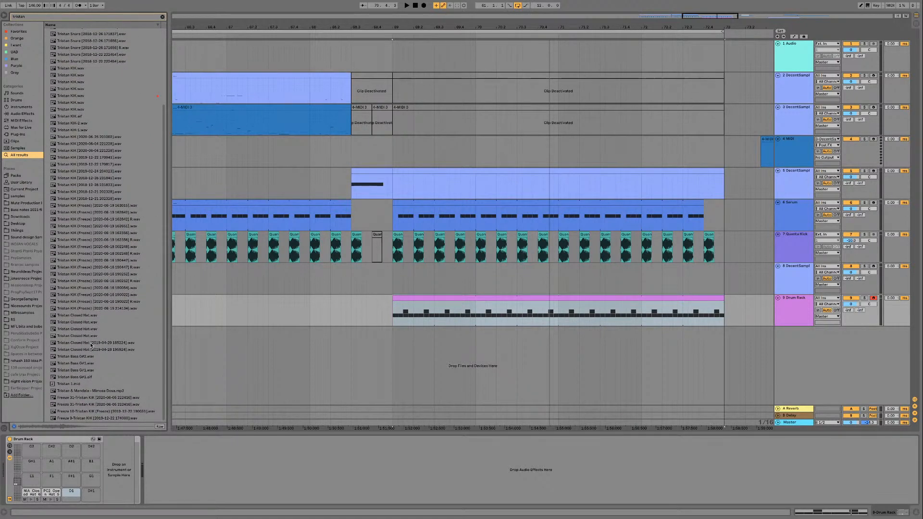
scroll(123, 213, up, 5)
Step: Audition several of the Tristan Snare samples in the search results
click(97, 143)
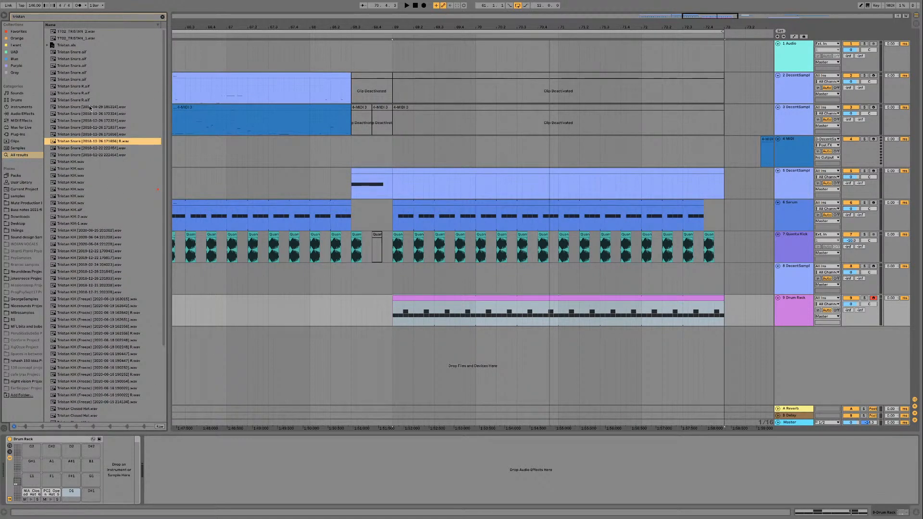
click(89, 107)
click(88, 86)
click(89, 81)
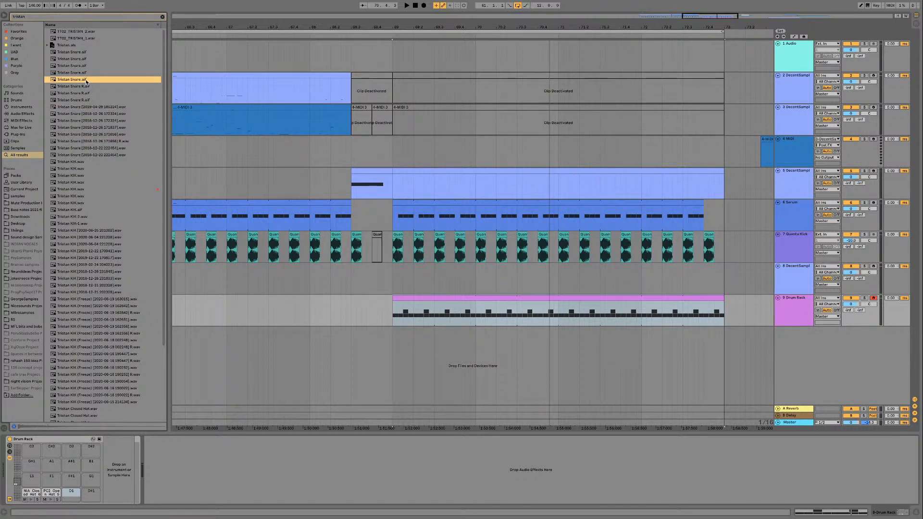
click(87, 74)
click(76, 81)
Step: Load Tristan Snare.aif onto the empty D1 pad of the Drum Rack and convert its Simpler to Sampler
drag(77, 500, 74, 498)
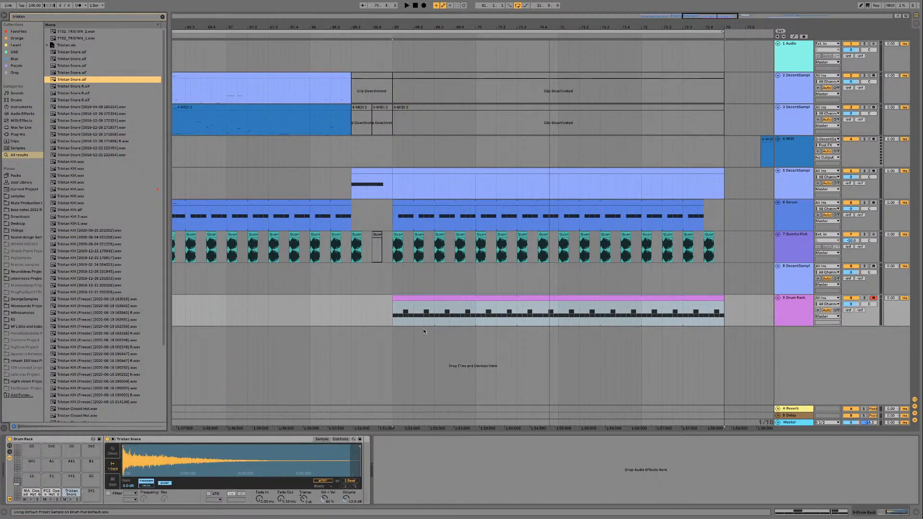
right_click(219, 440)
click(248, 437)
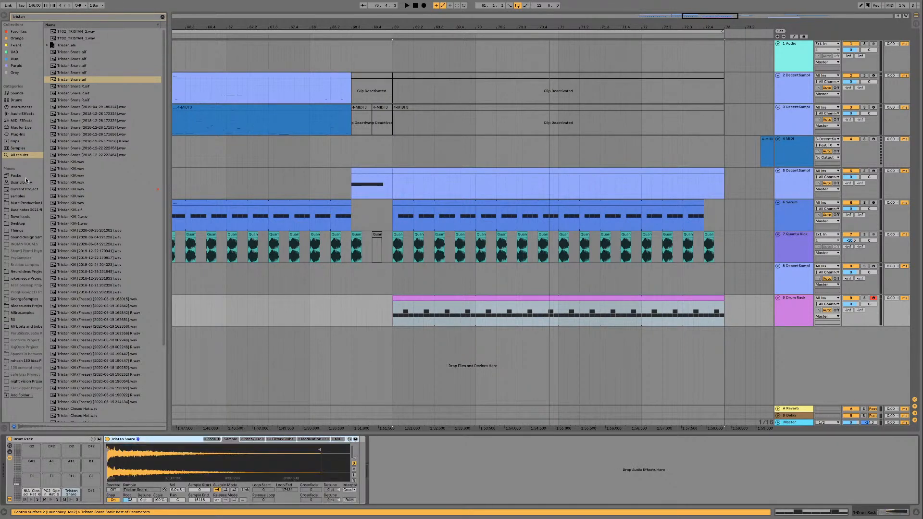
click(162, 18)
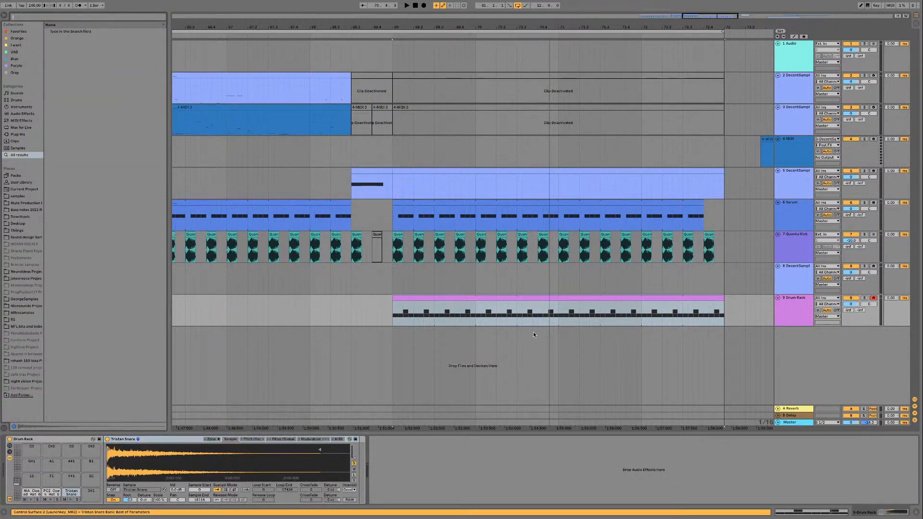
Step: Add a Tristan Snare note on the second beat of the hat clip, extending from 1.2 to 1.2.3
double_click(442, 299)
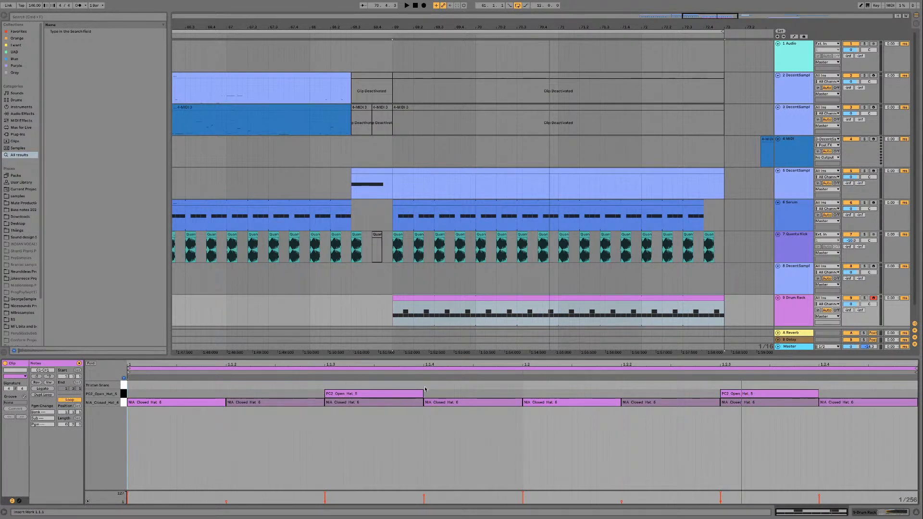
double_click(532, 386)
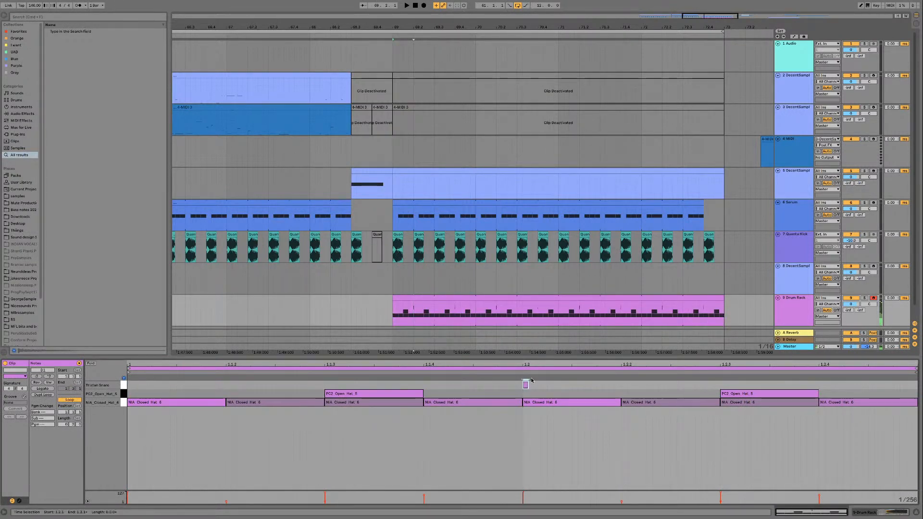
drag(528, 385, 720, 385)
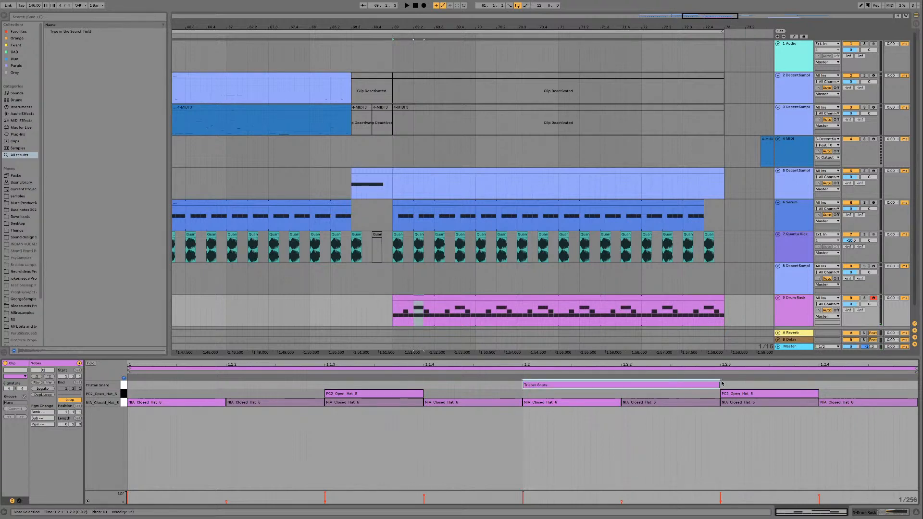
Step: Turn off Snap for the Tristan Snare sample in Sampler and adjust its volume envelope release, checking the sound in playback
click(797, 313)
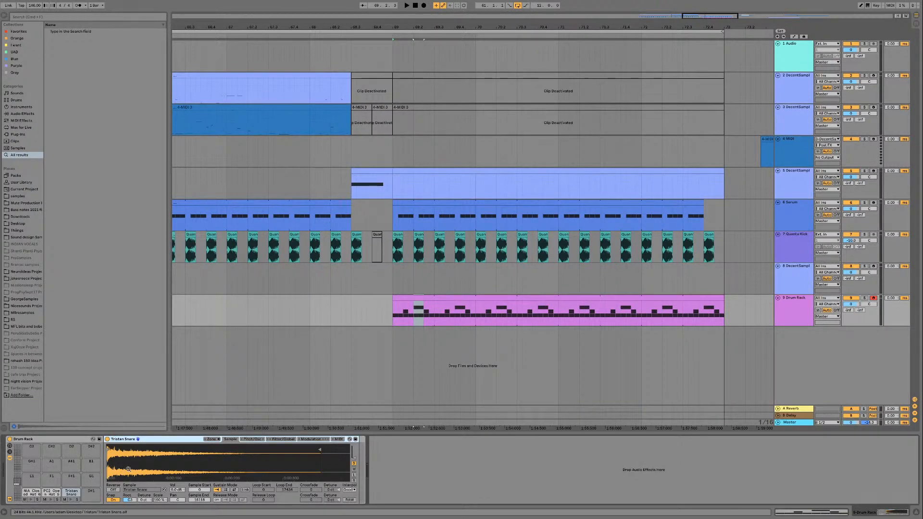
click(114, 500)
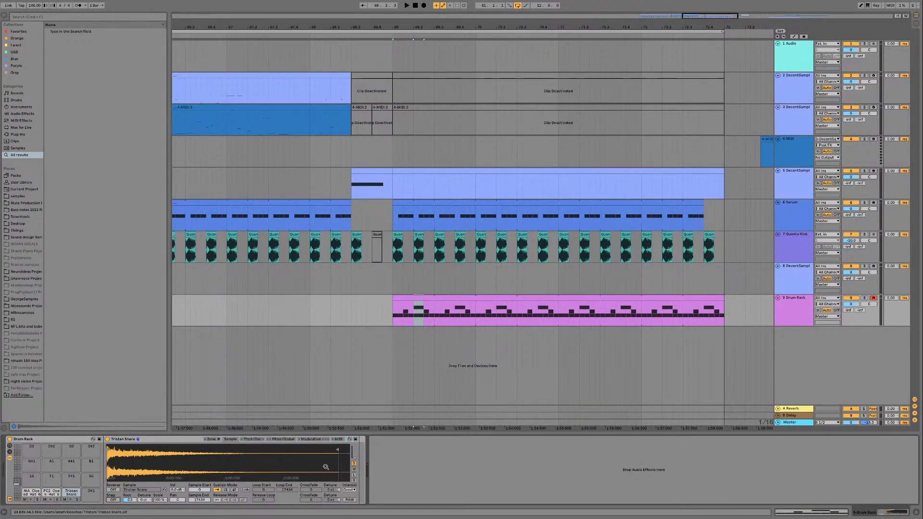
click(284, 440)
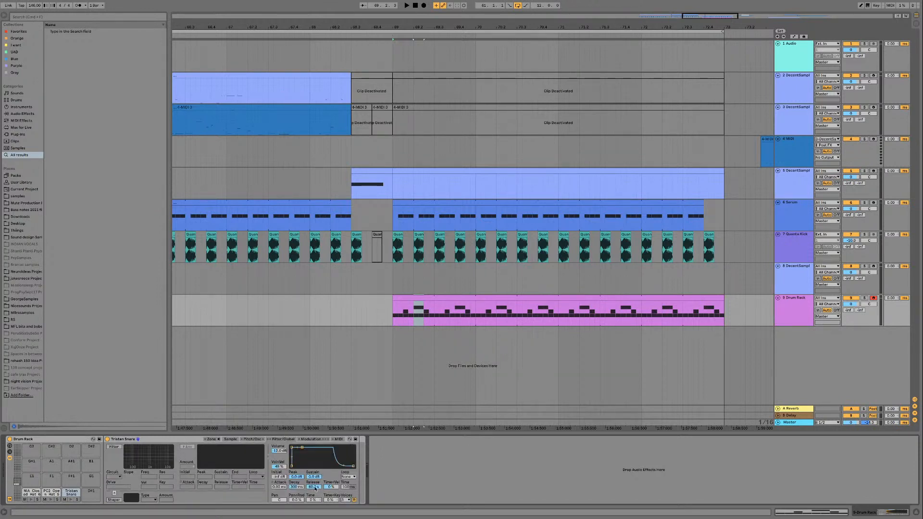
key(space)
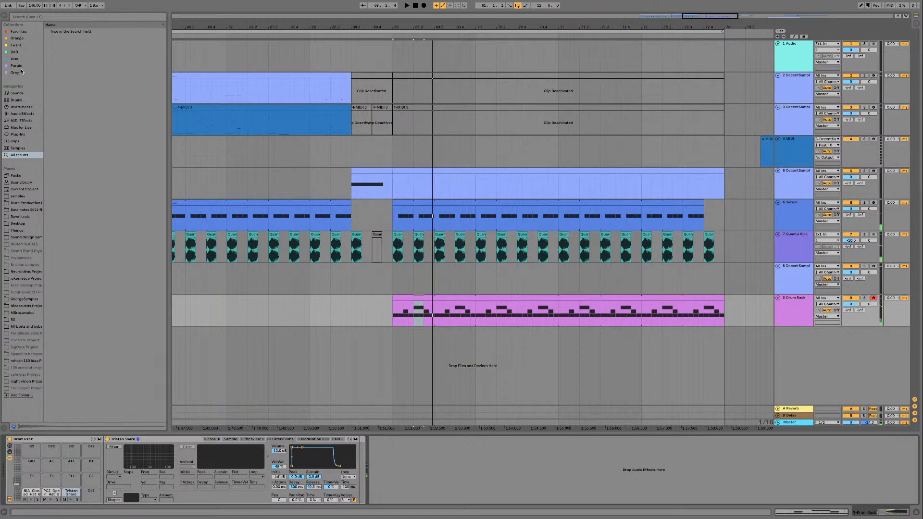
Step: Add a Utility from the Purple collection after the snare's Sampler and reduce its gain while the loop plays
click(19, 66)
click(66, 32)
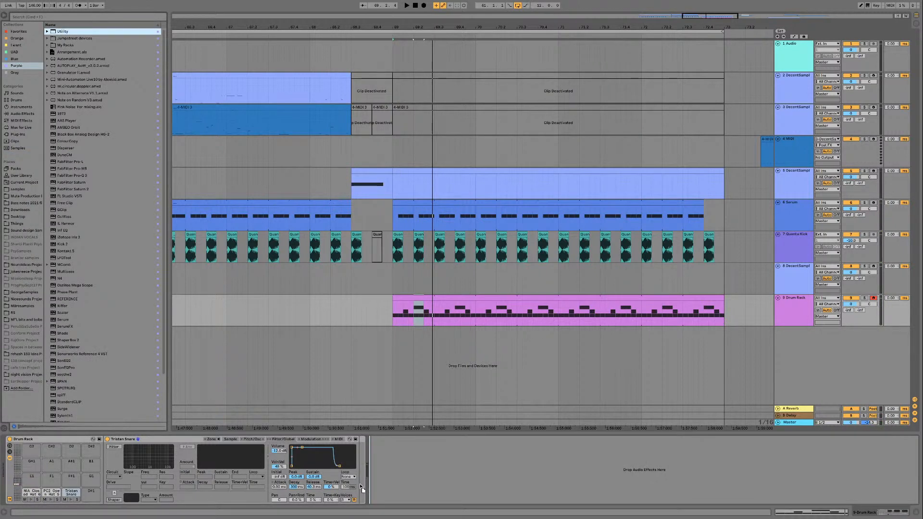
drag(356, 483, 358, 481)
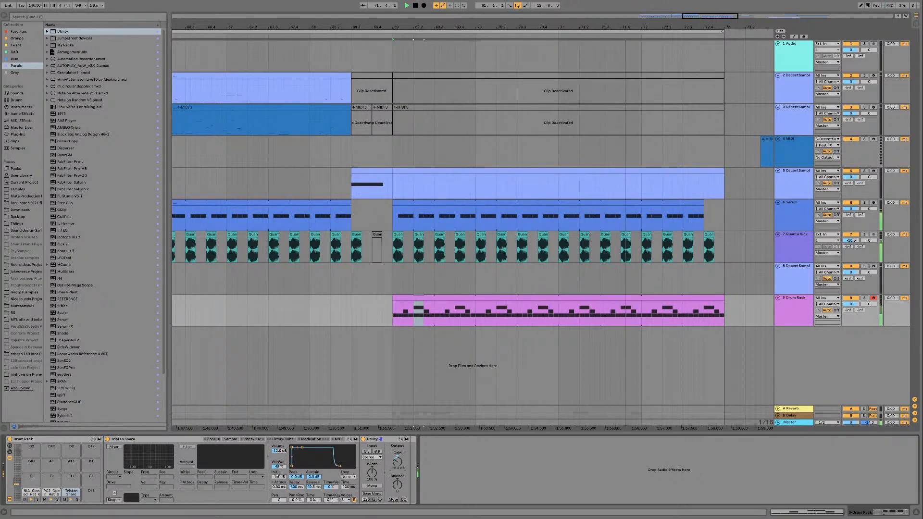
click(284, 439)
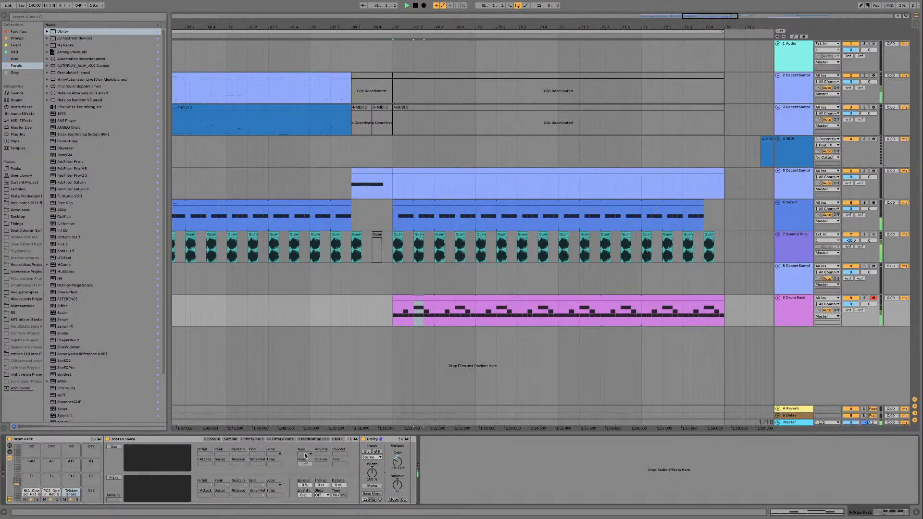
click(285, 440)
click(257, 440)
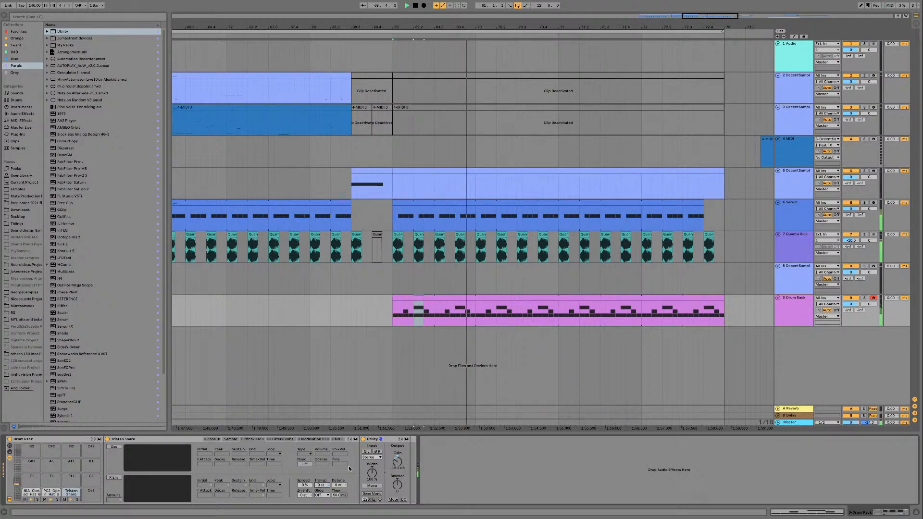
Step: Shorten the Tristan Snare note to end slightly before the second open hat and check the pattern in playback
double_click(508, 297)
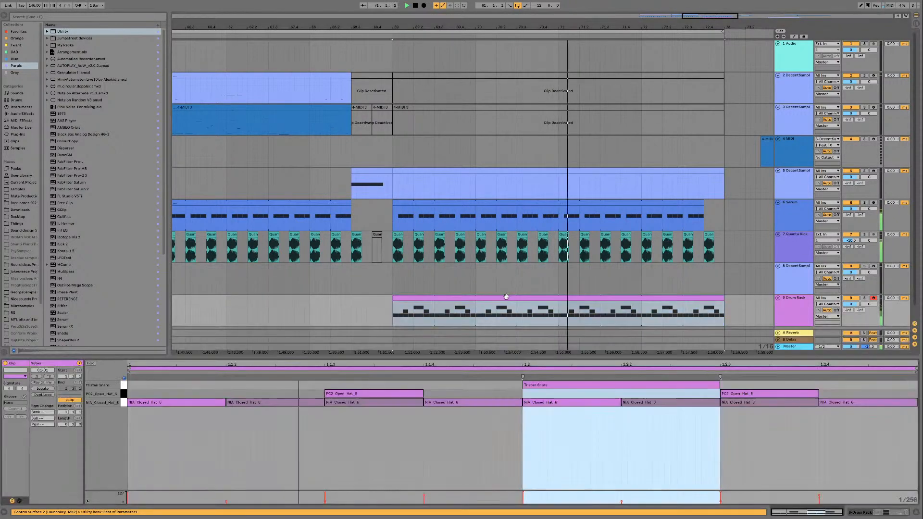
mouse_move(719, 386)
mouse_down()
mouse_move(619, 391)
mouse_move(710, 385)
mouse_move(703, 385)
mouse_up()
key(space)
key(space)
key(space)
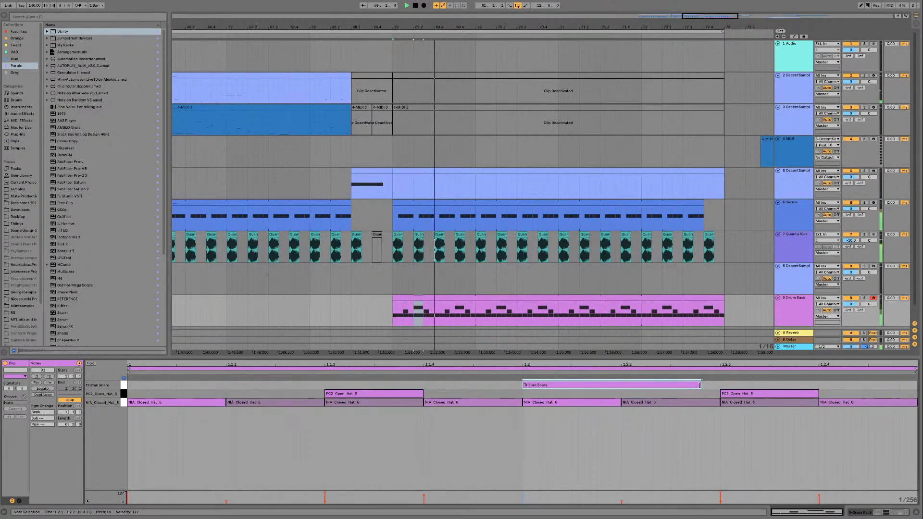
scroll(607, 282, right, 3)
scroll(606, 282, down, 1)
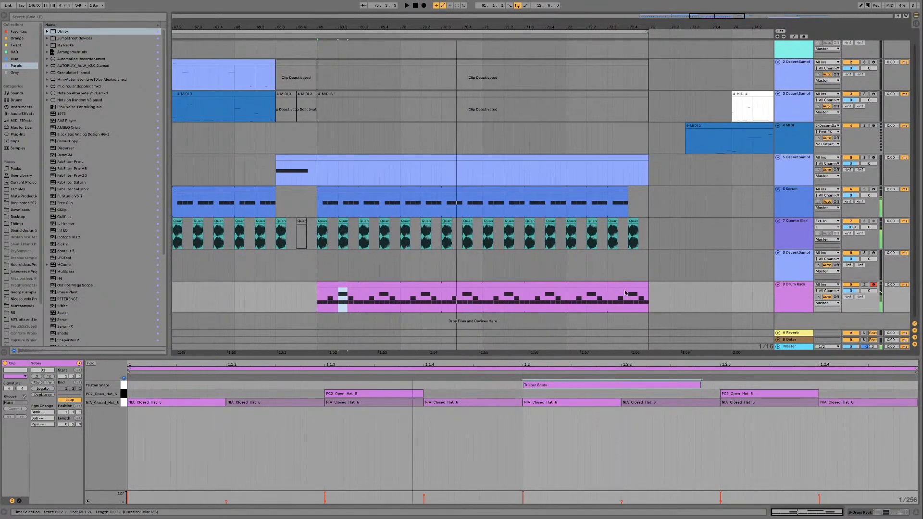
click(792, 302)
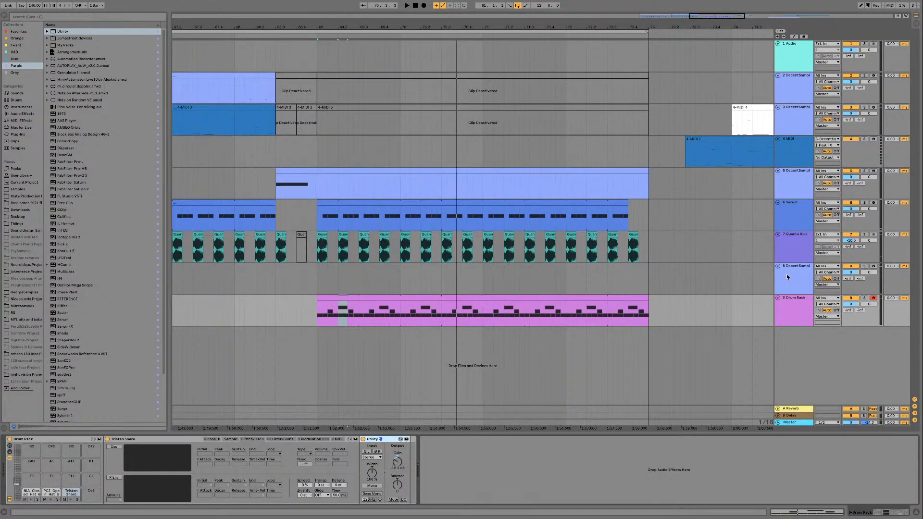
Step: Add FabFilter Pro-L and FabFilter Pro-Q 3 to the Drum Rack track, with the equalizer ahead of the limiter
click(785, 307)
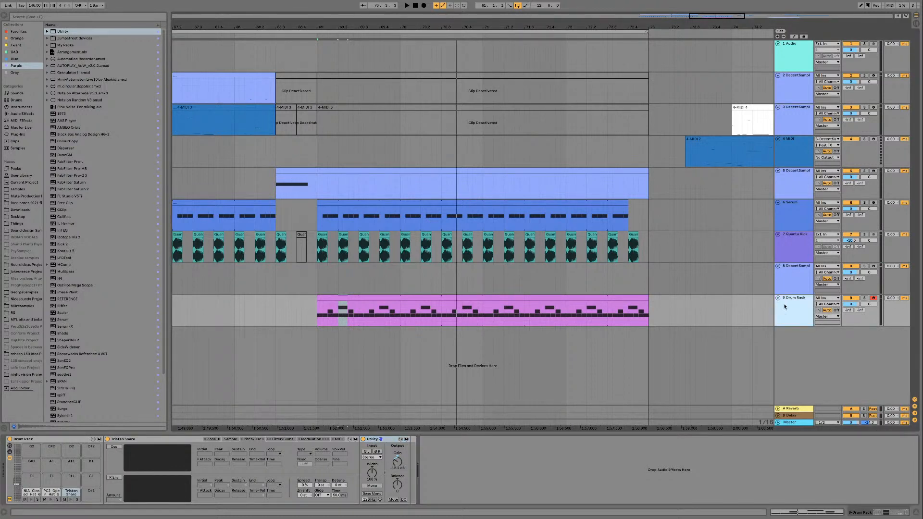
double_click(79, 164)
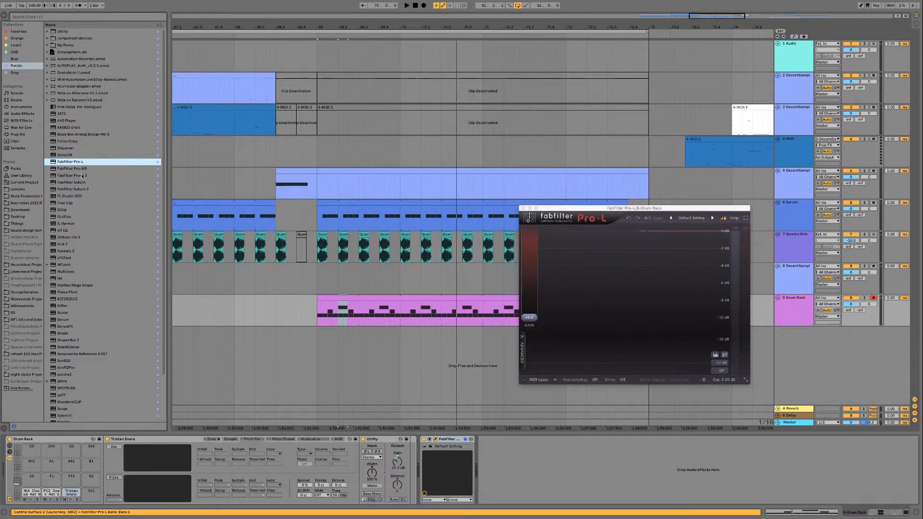
double_click(79, 176)
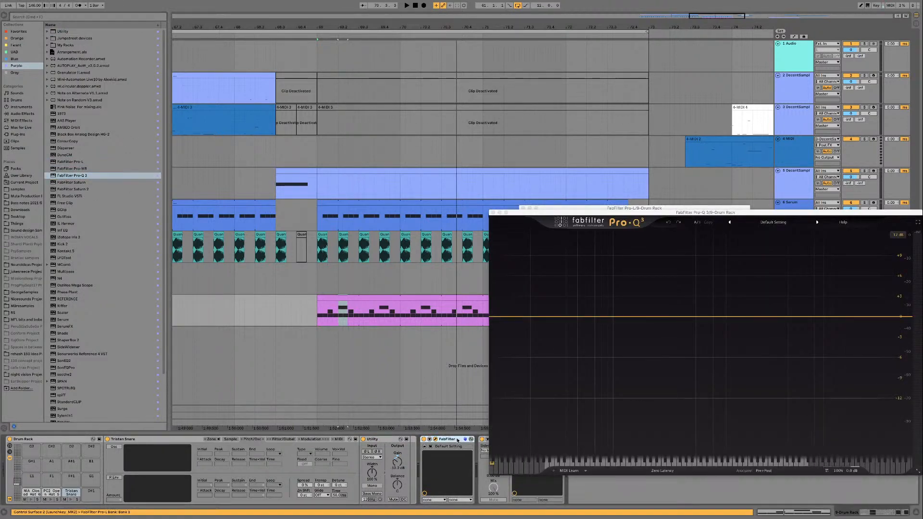
drag(626, 212, 319, 98)
Step: Add a high cut at about 14 kHz in the Drum Rack track's Pro-Q 3 during playback
key(space)
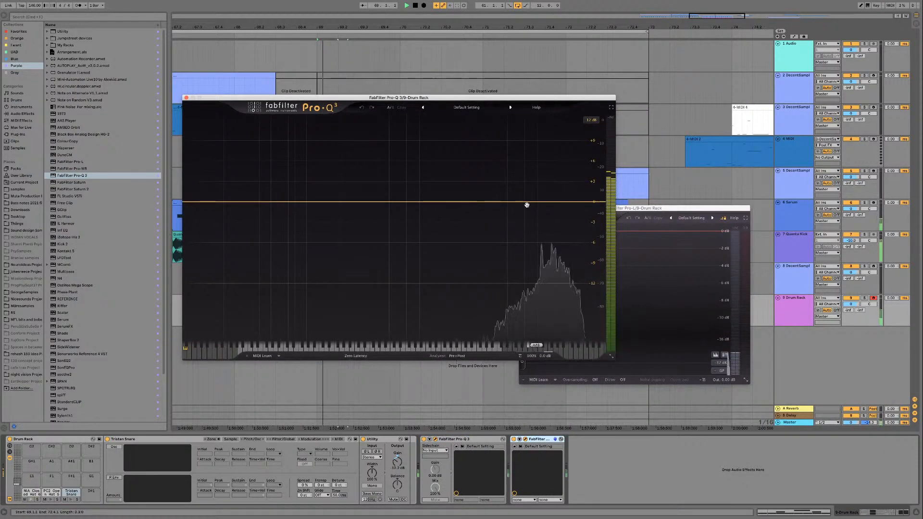
click(583, 202)
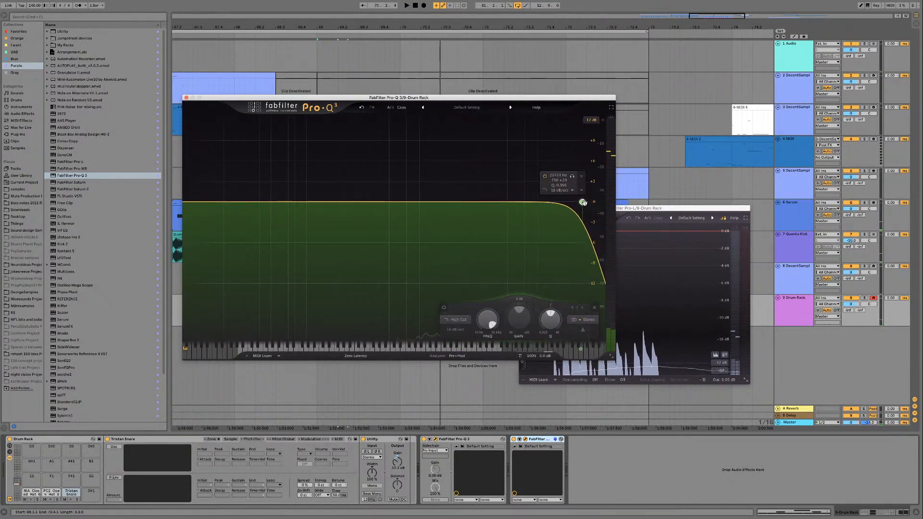
drag(583, 203, 562, 203)
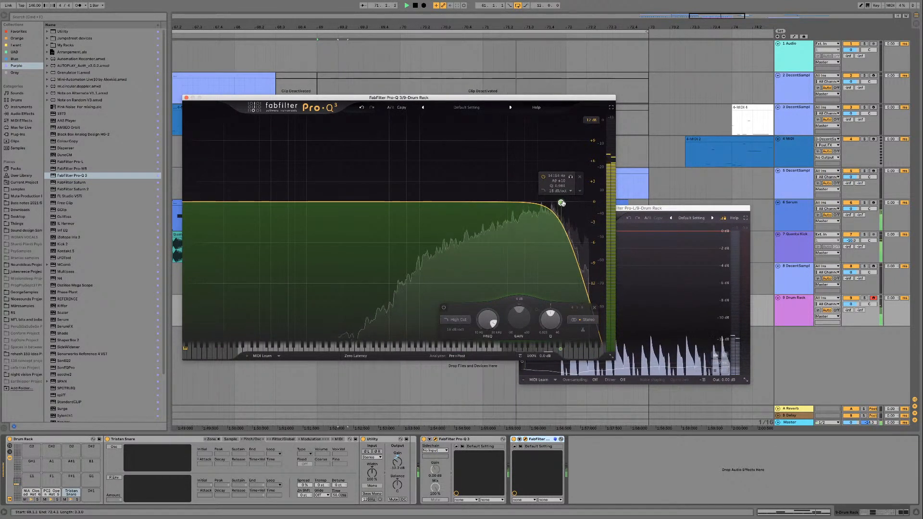
key(space)
click(187, 98)
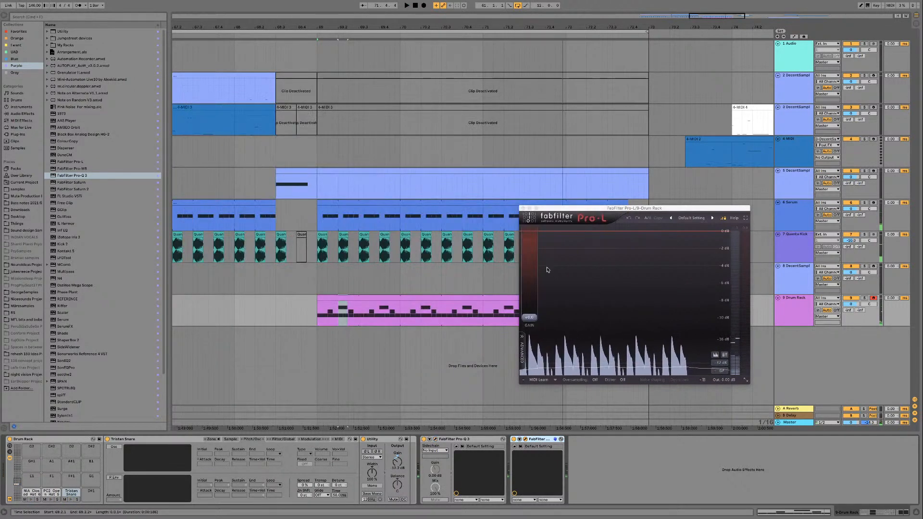
Step: Raise the Pro-L gain on the Drum Rack track to about +17 dB while listening to the drums
key(space)
drag(529, 318, 533, 269)
key(space)
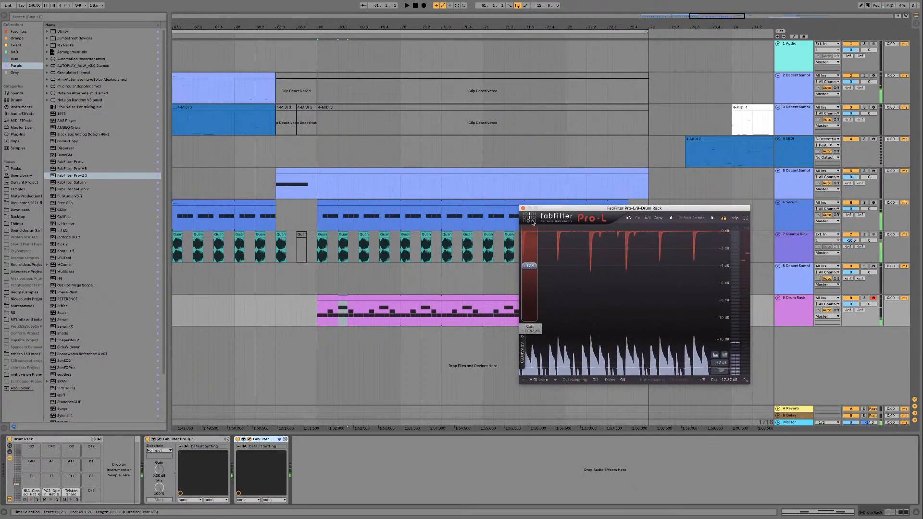
click(523, 208)
Step: Play the arrangement and examine the Drum Rack track's level in the session mixer
key(space)
click(802, 316)
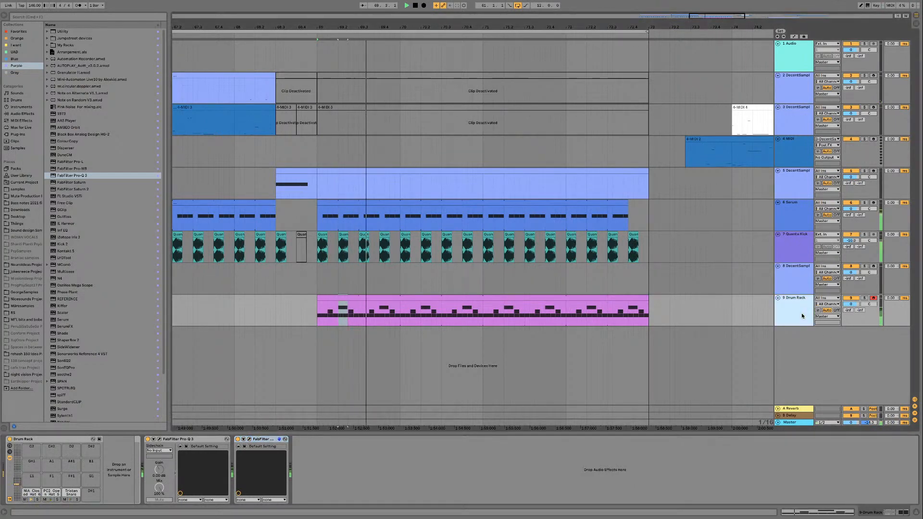
key(Tab)
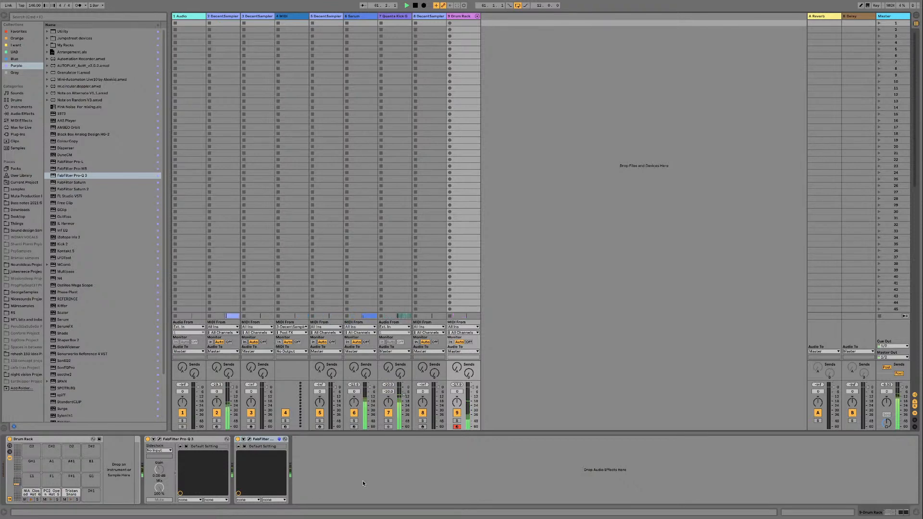
key(Tab)
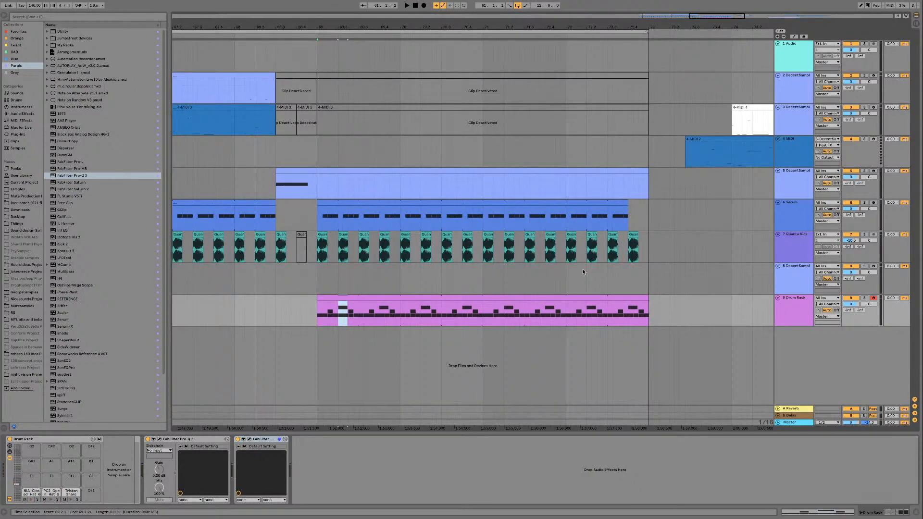
Step: Reactivate the deactivated four-bar clip at bar 69 on the first DecentSampler track (track 2)
click(386, 168)
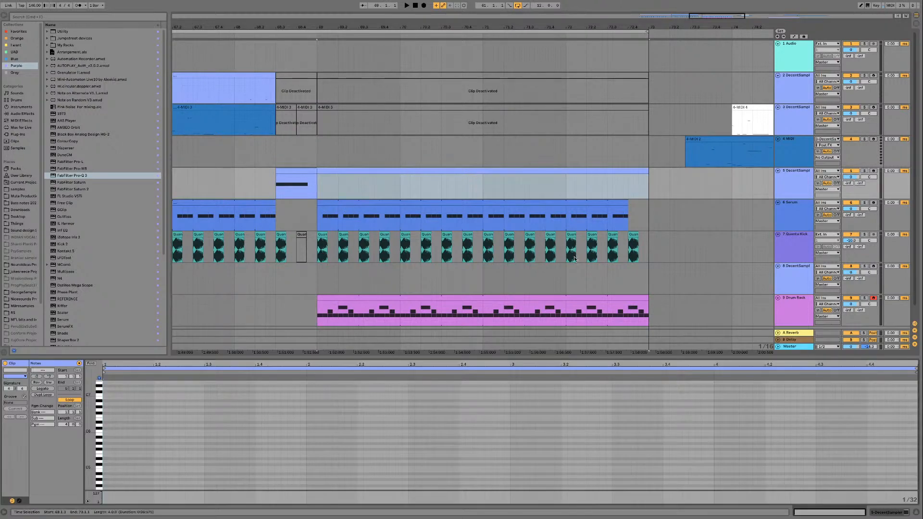
scroll(439, 120, left, 5)
key(space)
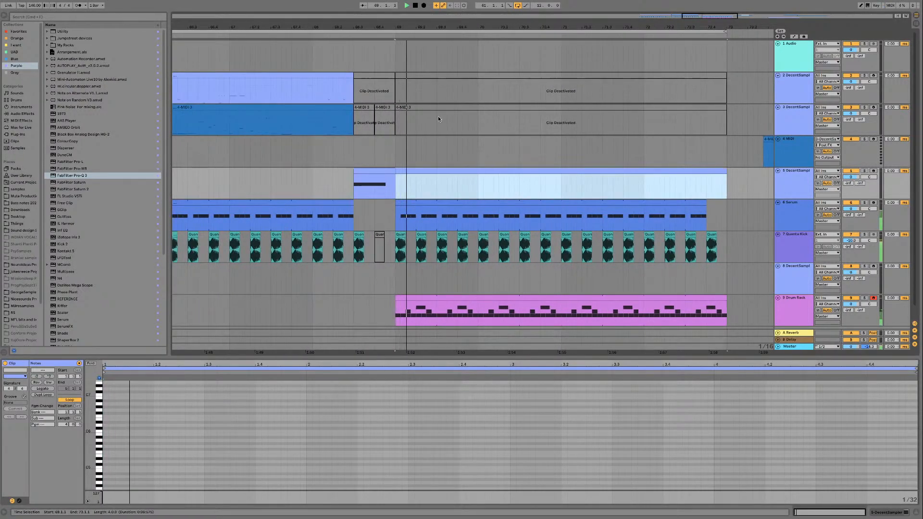
click(427, 77)
key(0)
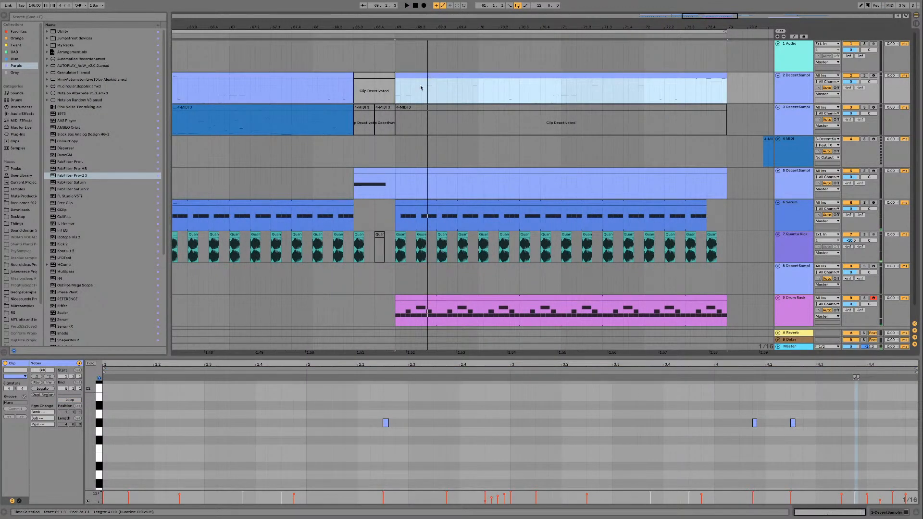
Step: Play from just before bar 69 and reactivate the long deactivated MIDI clip on track 3
drag(699, 22, 543, 5)
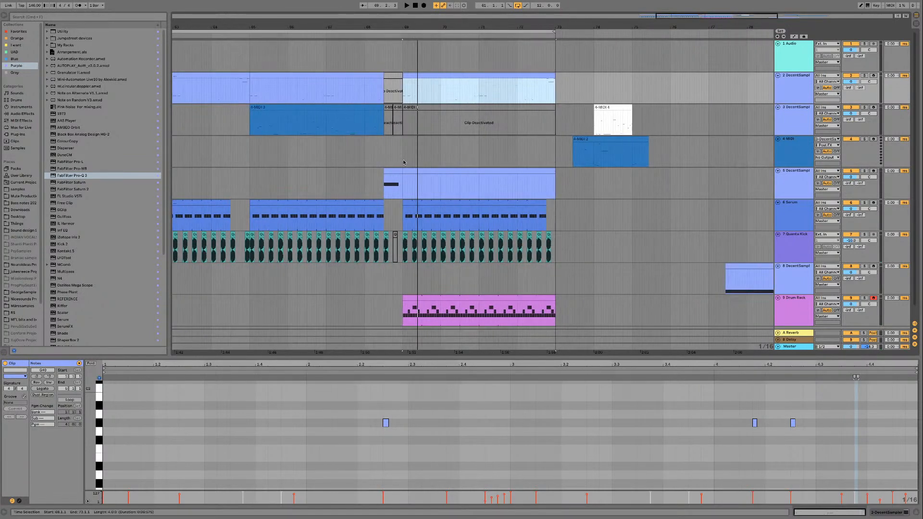
click(367, 166)
key(space)
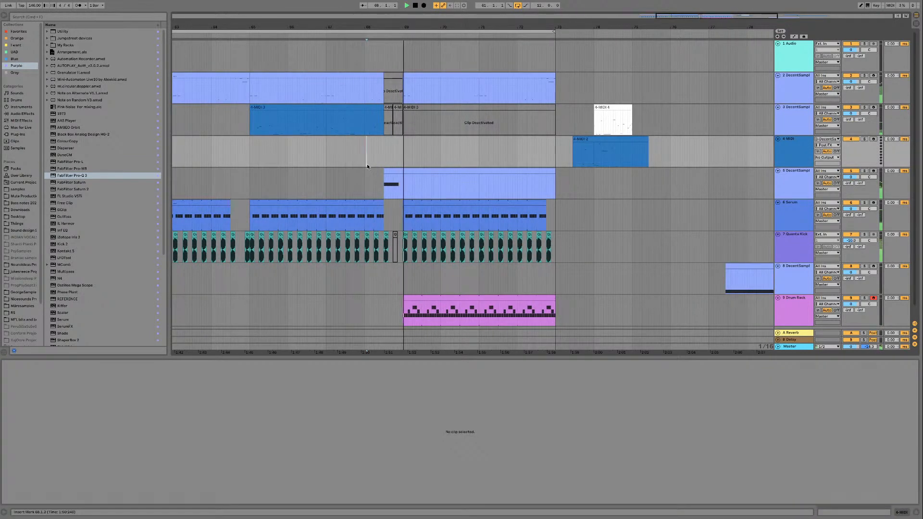
click(446, 109)
key(0)
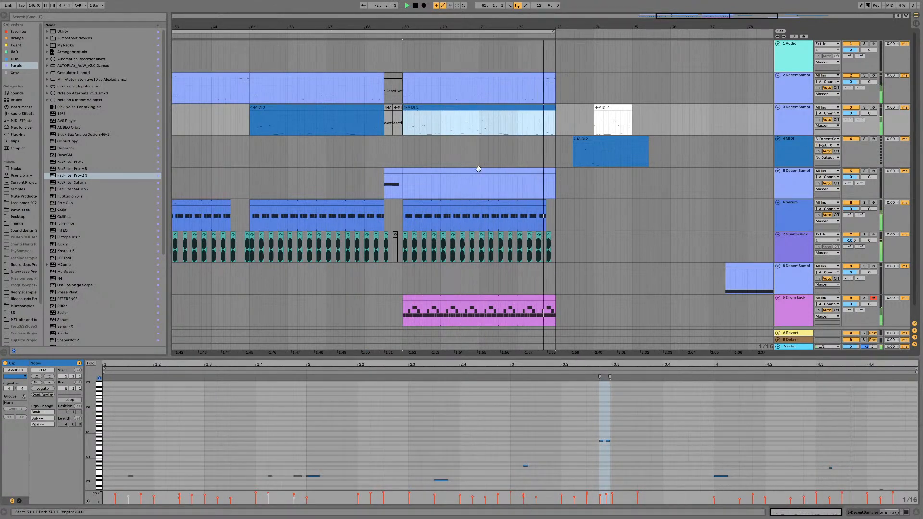
Step: Loop the four-bar section starting at bar 69 and examine the notes of the matching clip on track 5
click(422, 74)
key(super+l)
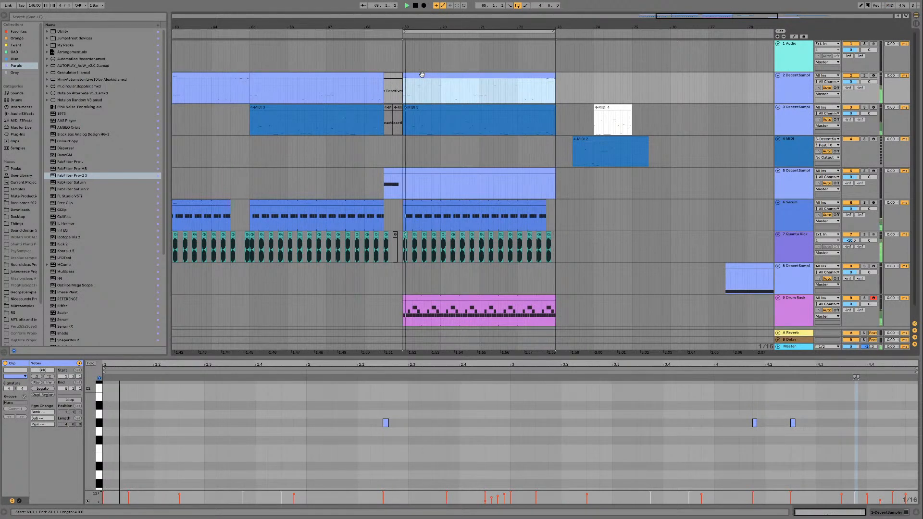
click(454, 171)
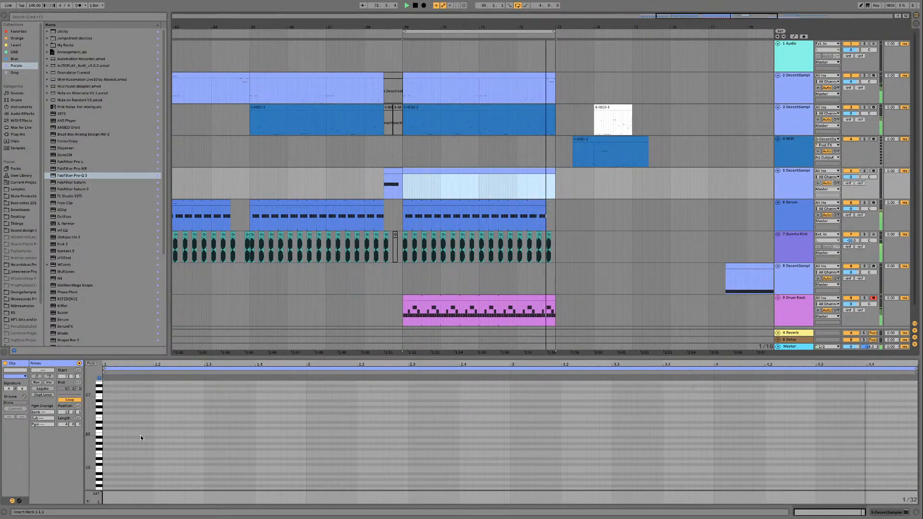
scroll(130, 441, down, 3)
scroll(124, 445, down, 9)
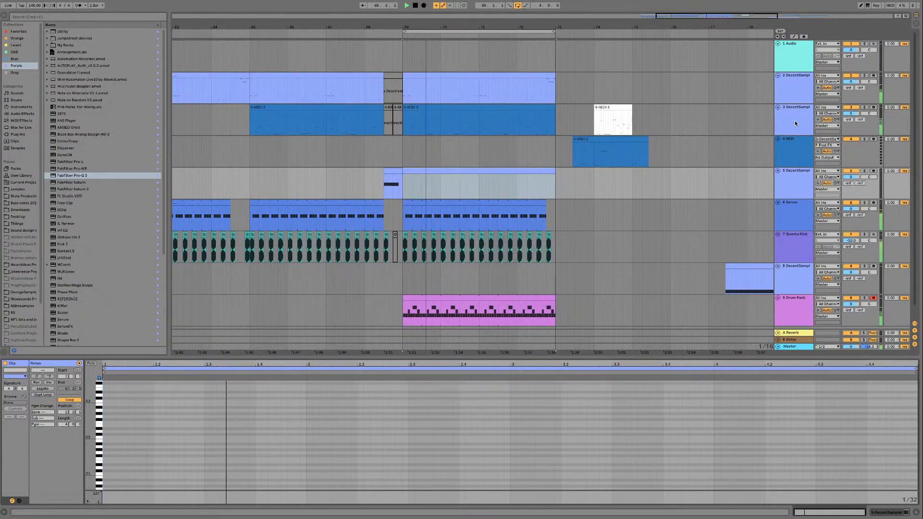
Step: Add FabFilter Pro-Q 3 followed by FabFilter Pro-L to the end of track 3's DecentSampler device chain
key(Tab)
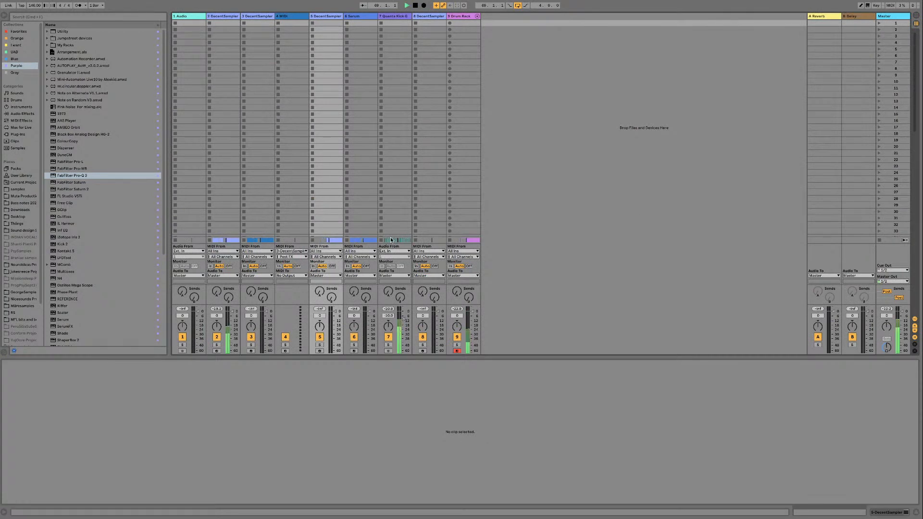
click(266, 18)
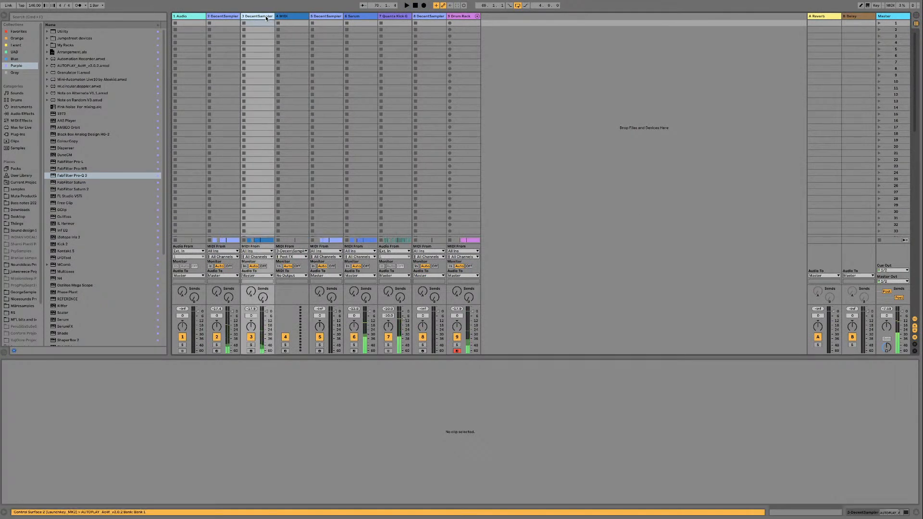
double_click(85, 162)
double_click(88, 175)
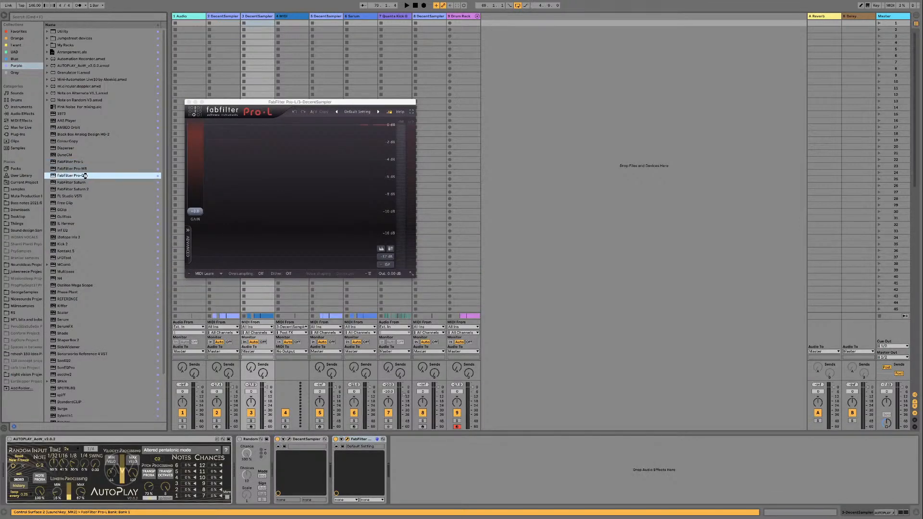
drag(364, 440, 551, 452)
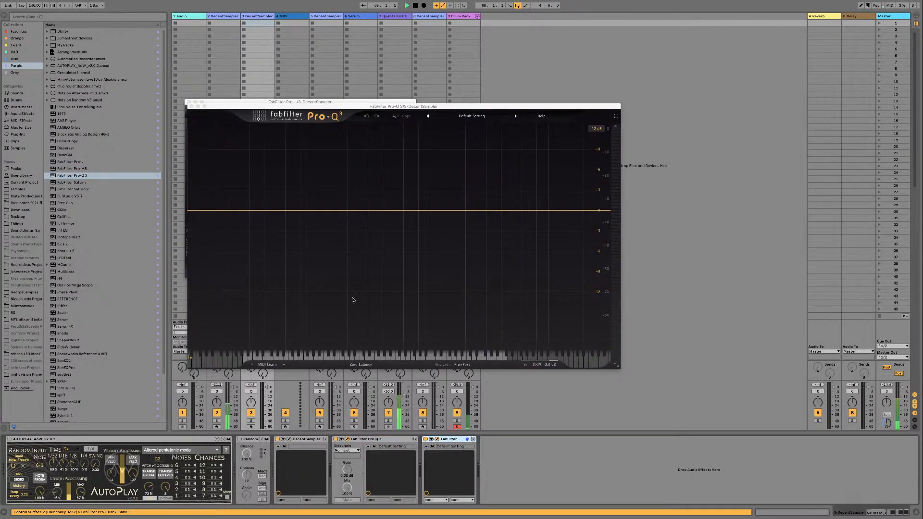
Step: Add a low cut at about 211 Hz in track 3's Pro-Q 3 during playback
key(space)
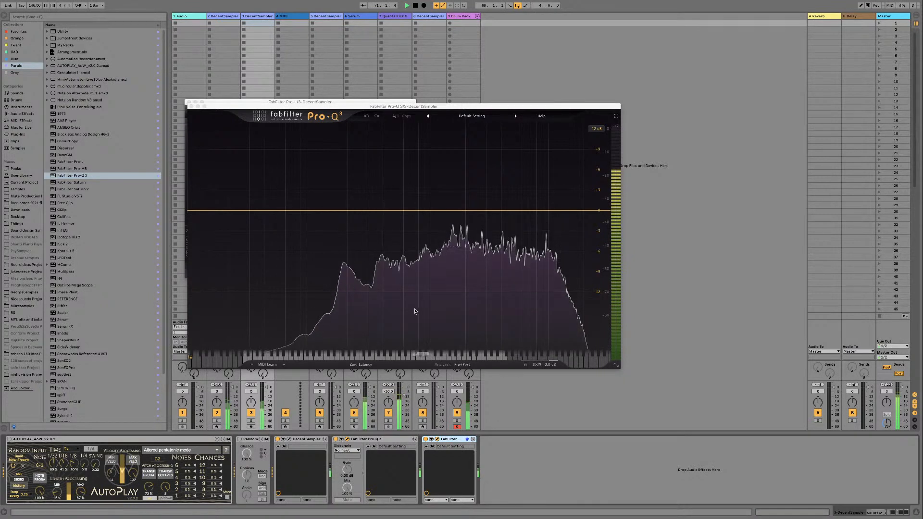
drag(206, 211, 329, 215)
drag(334, 212, 348, 212)
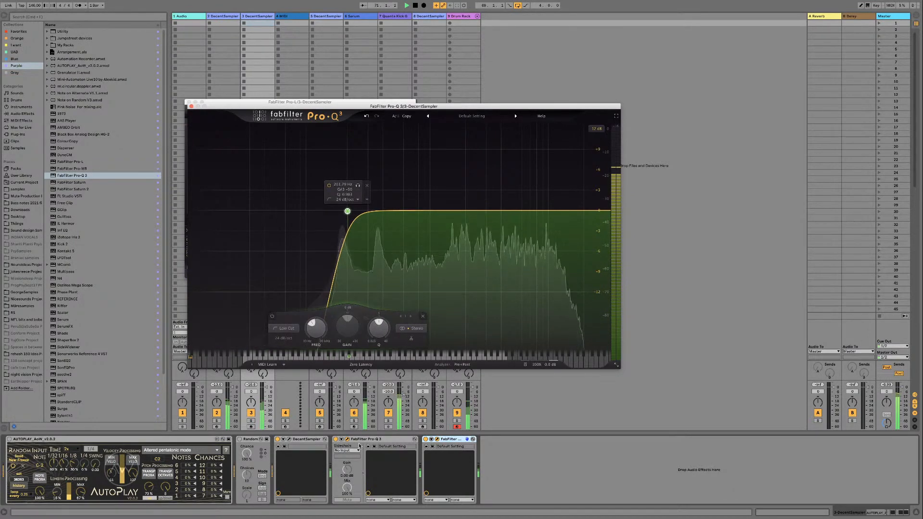
Step: Raise the Pro-L gain on track 3 to about +21 dB, then close the limiter and stop playback
click(448, 440)
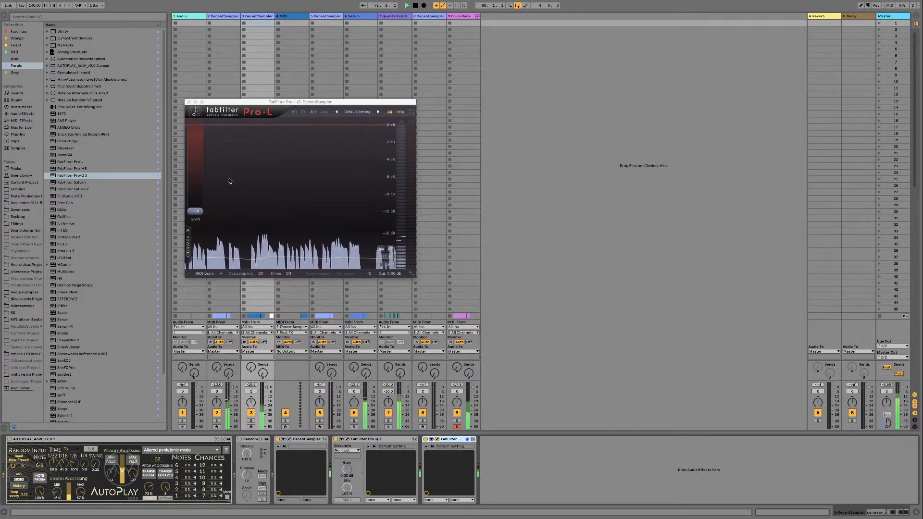
drag(196, 213, 196, 153)
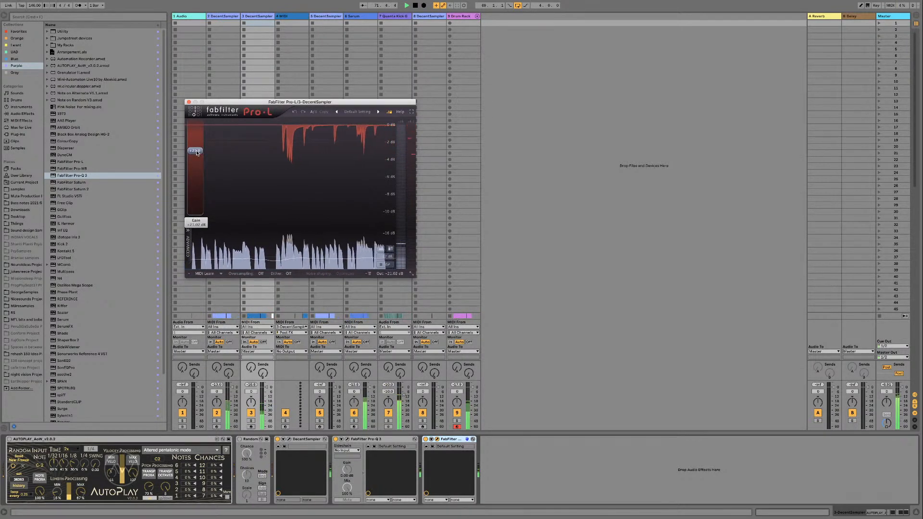
drag(196, 153, 197, 152)
click(189, 102)
key(space)
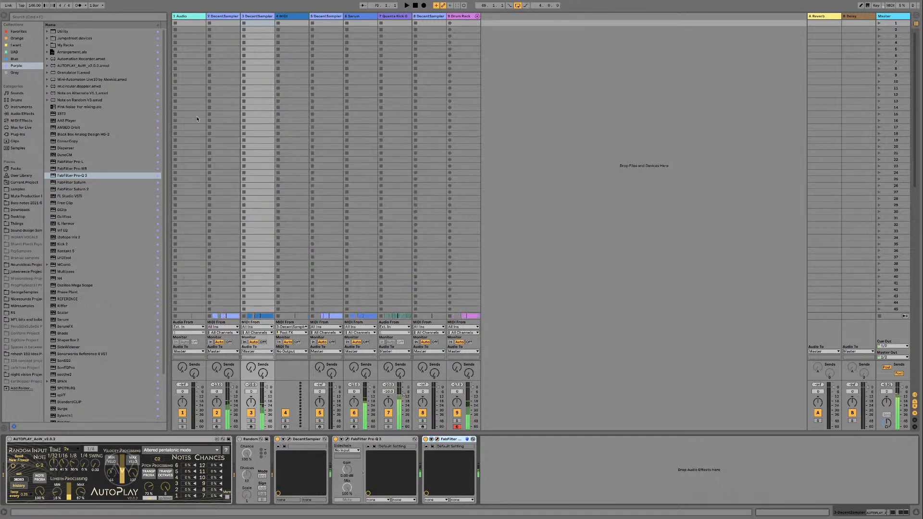
Step: Add a Utility device after Pro-L on track 3 and play the loop
double_click(65, 31)
click(520, 461)
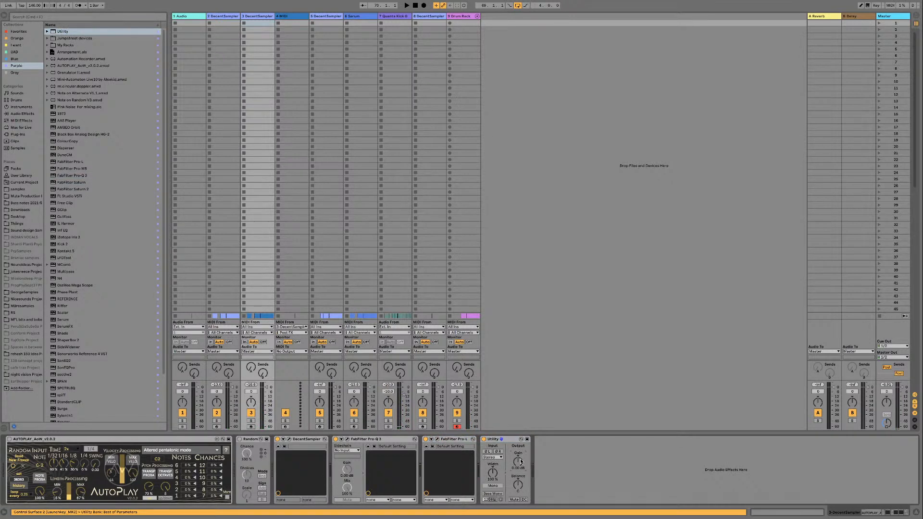
key(space)
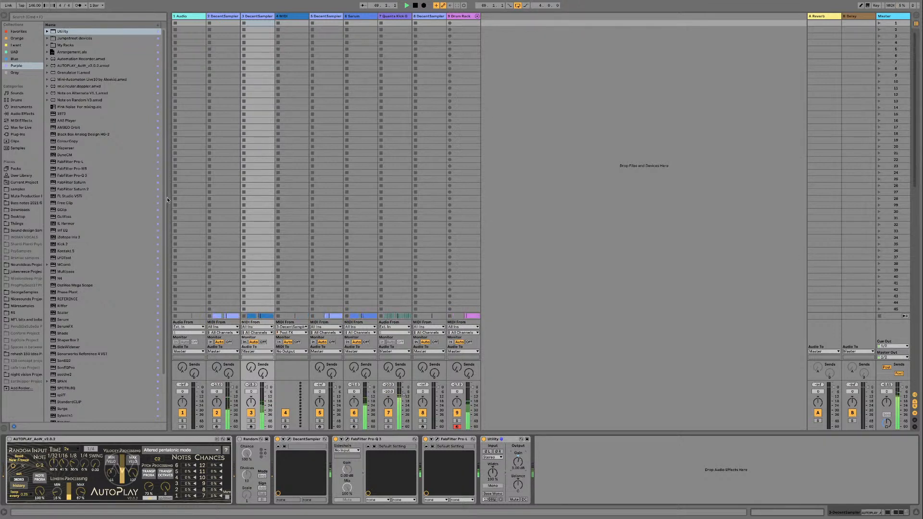
Step: Add SerumFX after Utility on track 3 and enable its Hyper/Dimension effect
click(74, 327)
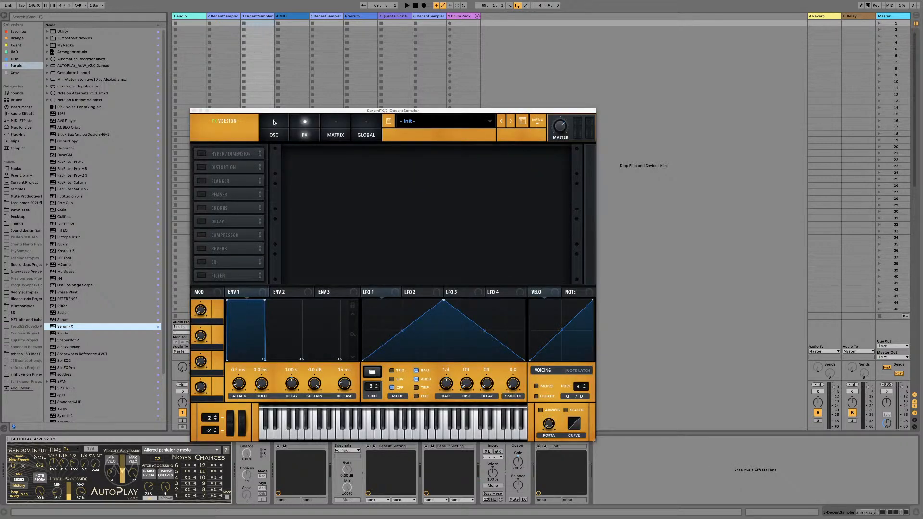
drag(286, 114, 396, 71)
click(468, 93)
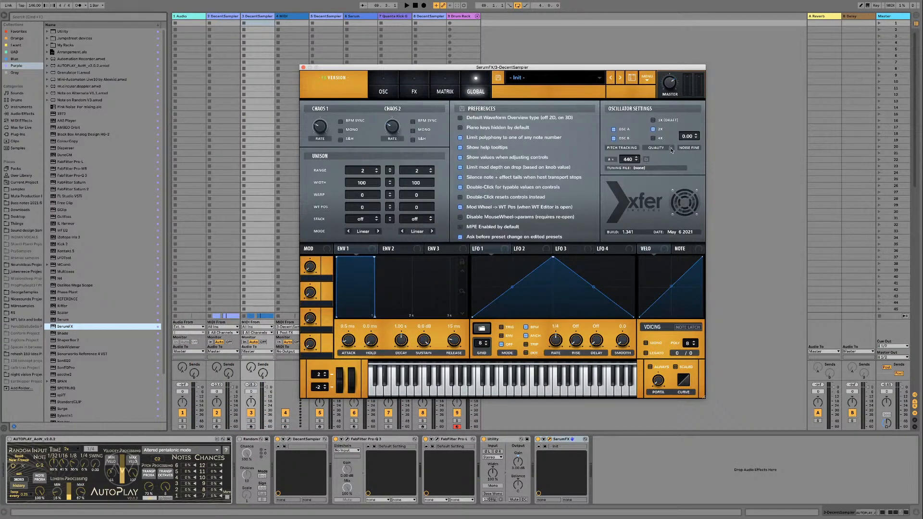
click(415, 92)
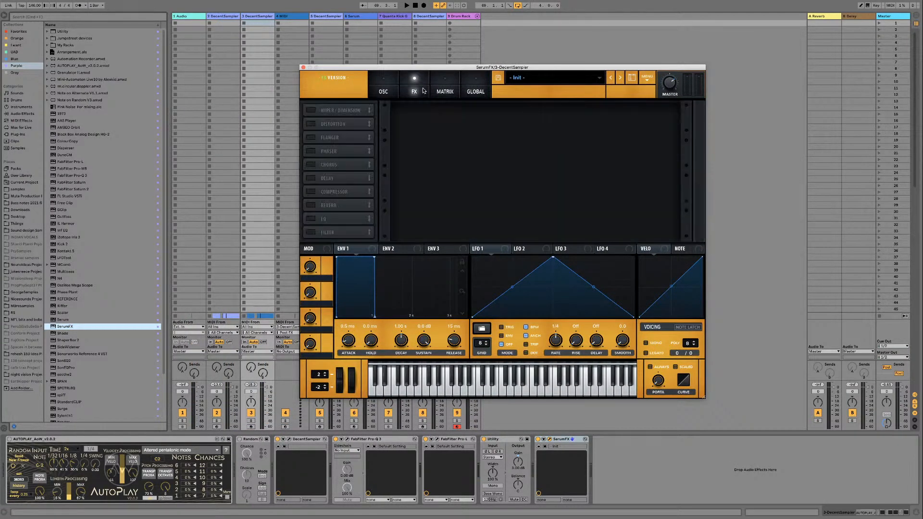
click(311, 110)
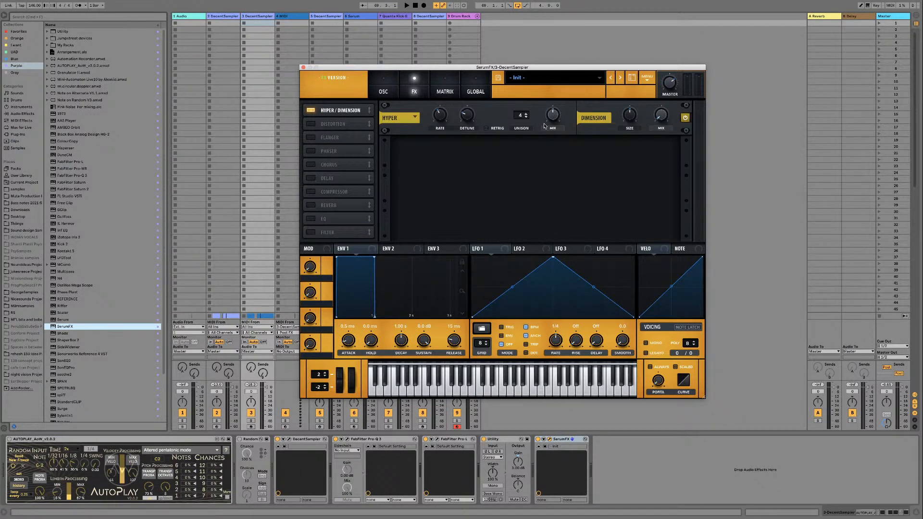
Step: Adjust the Dimension size and mix in track 3's SerumFX while playing the loop
drag(624, 69, 530, 93)
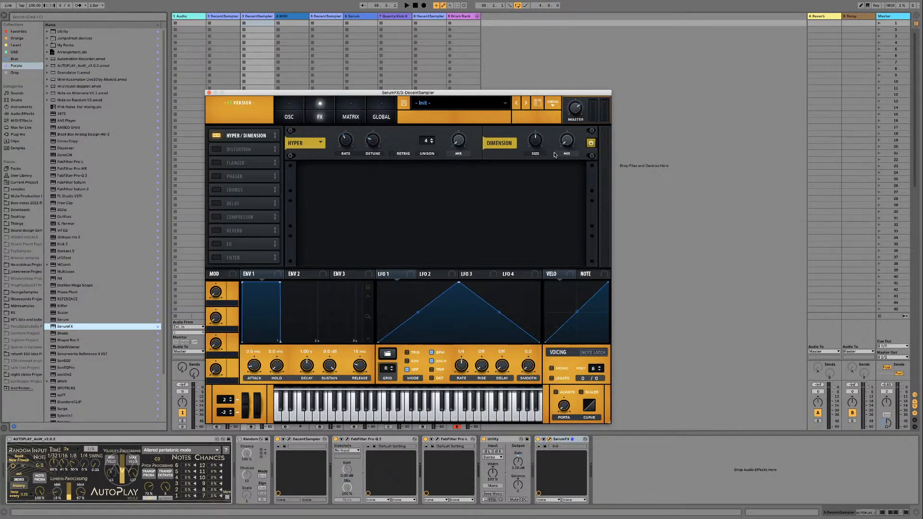
drag(537, 142, 534, 159)
key(space)
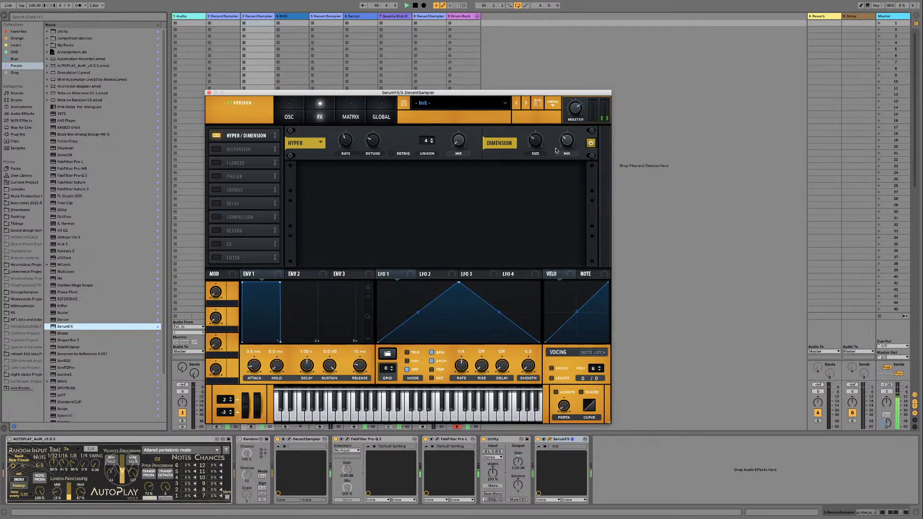
mouse_move(567, 143)
drag(359, 95, 420, 67)
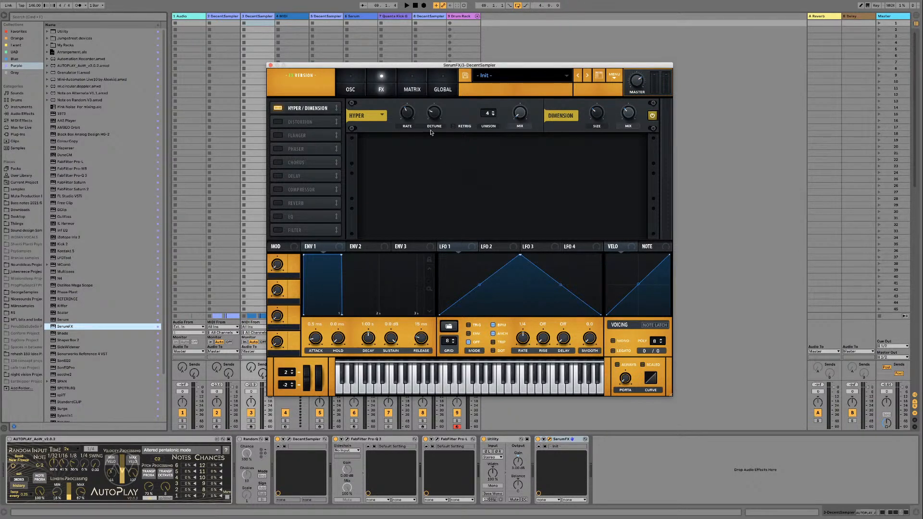
Step: Enable the Flanger in track 3's SerumFX and place it before Hyper/Dimension in the effect order
click(278, 136)
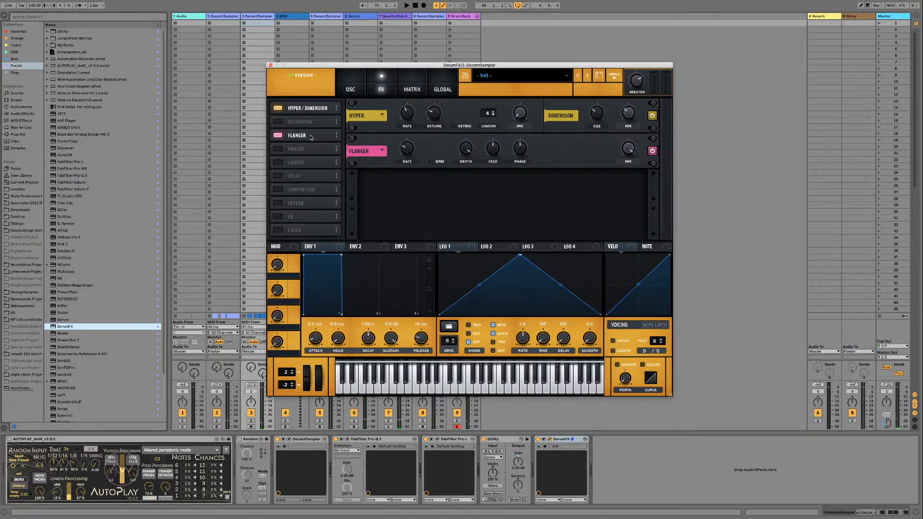
drag(320, 139, 317, 107)
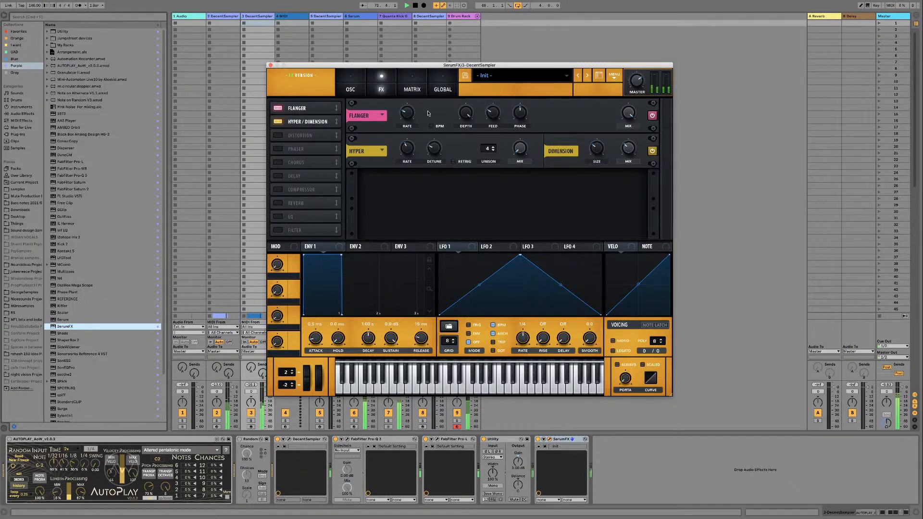
drag(453, 66, 497, 52)
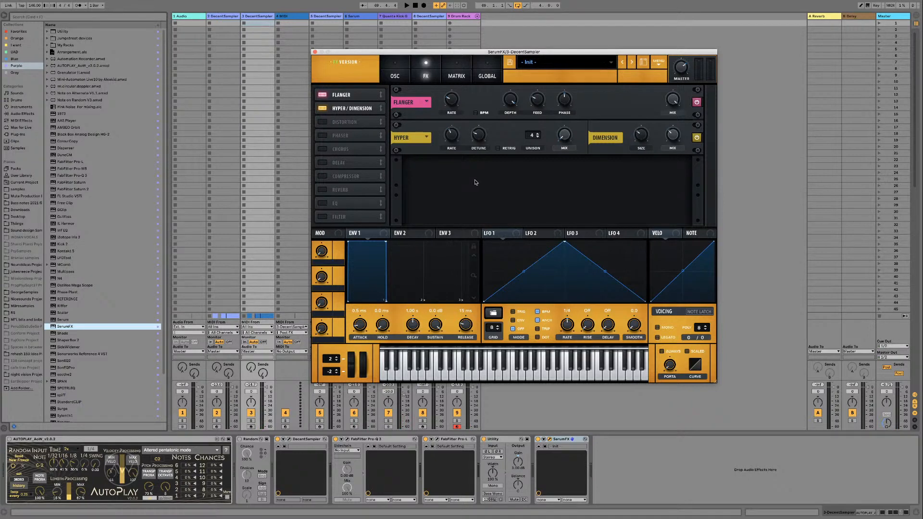
Step: Enable Distortion at the start of track 3's SerumFX chain, set it to Asym, adjust its drive and close the plugin
click(324, 125)
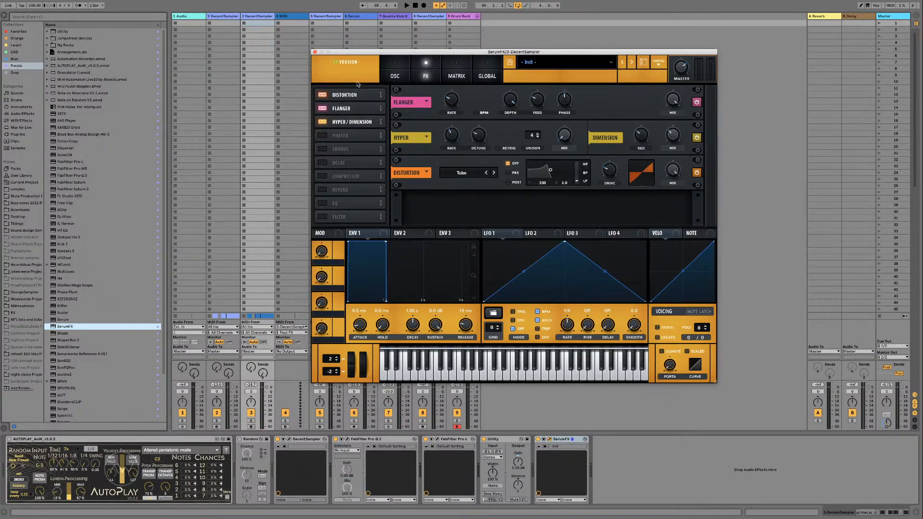
click(462, 102)
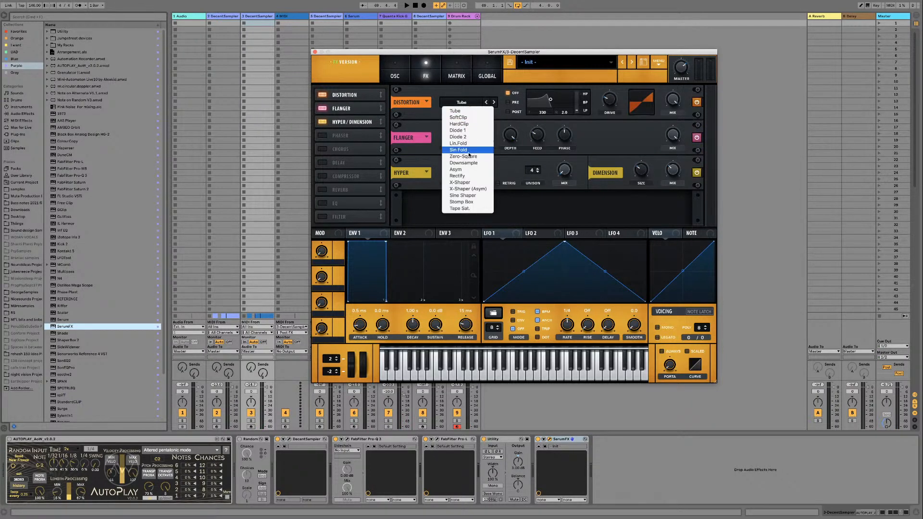
click(471, 169)
drag(614, 102, 615, 99)
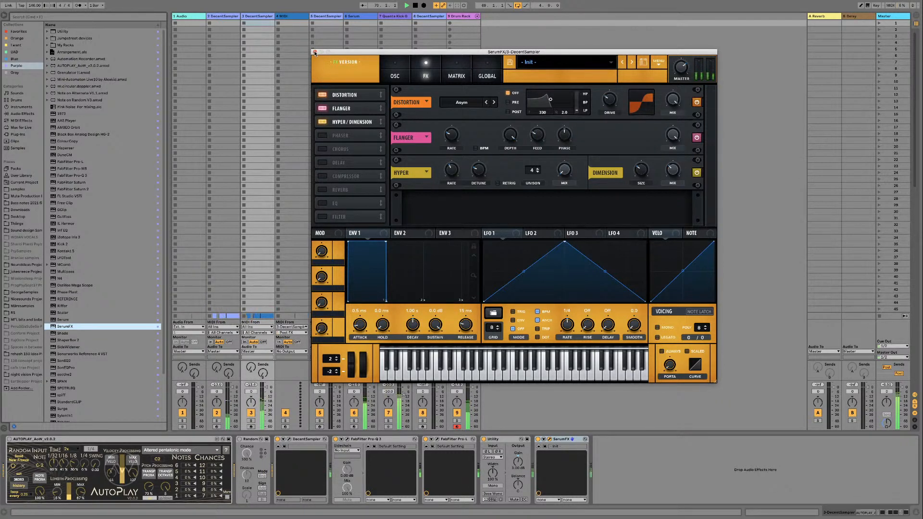
mouse_move(676, 73)
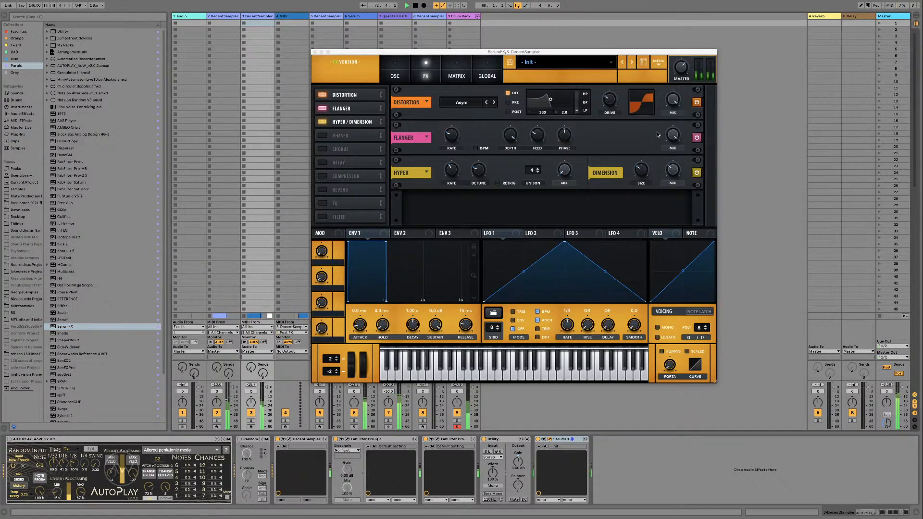
click(314, 51)
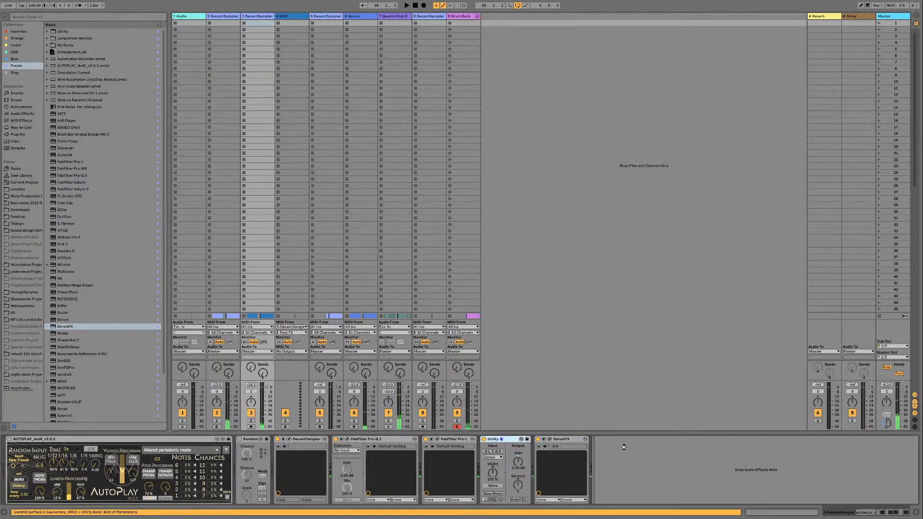
Step: Move the Utility device after SerumFX on track 3 and play the loop
drag(625, 450, 624, 451)
click(578, 465)
key(space)
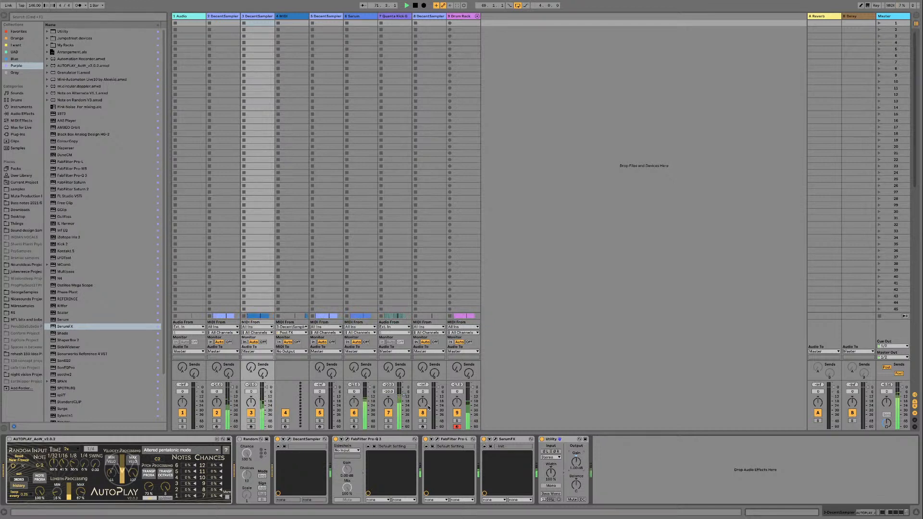
Step: Add FabFilter Pro-Q 3 to track 2 and create a low cut just below its lowest main harmonics
click(224, 18)
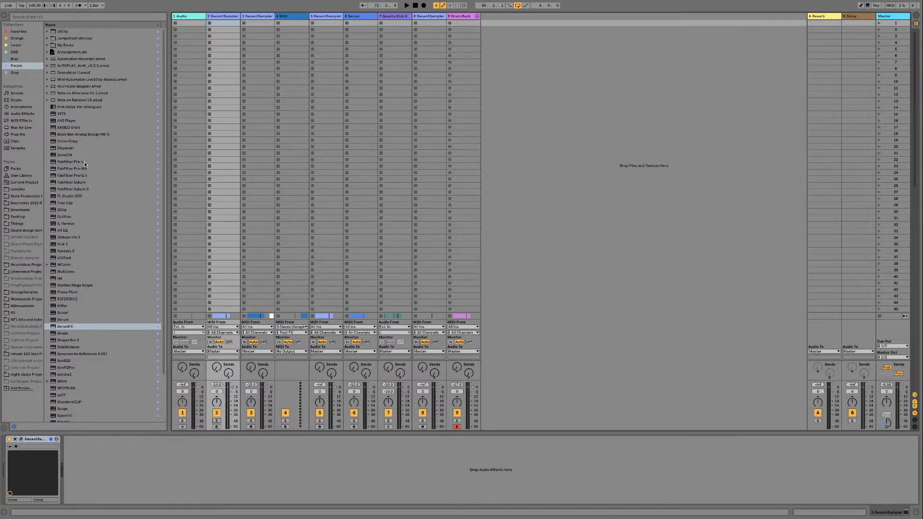
double_click(88, 174)
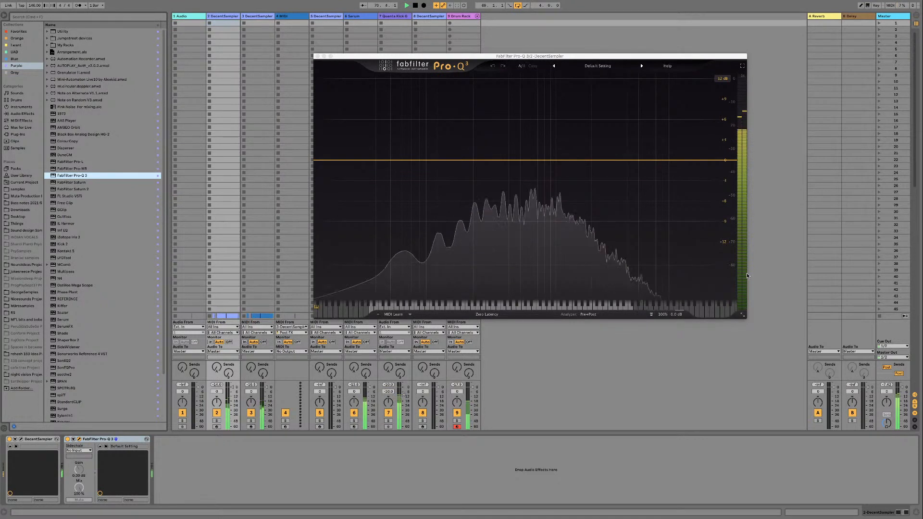
click(323, 160)
drag(323, 159, 449, 160)
key(space)
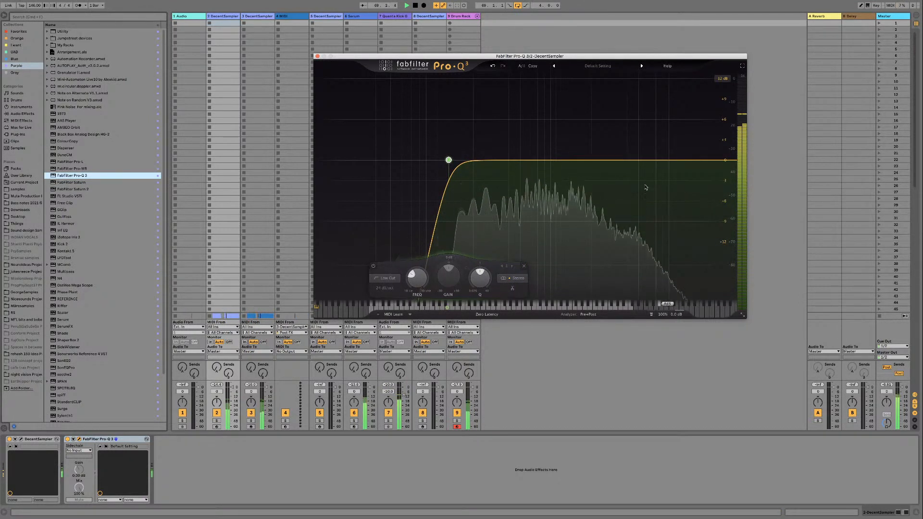
Step: Add a dynamic bell at about 1.1 kHz in track 2's Pro-Q 3 with 0 dB gain and about -2 dB range, then close it
click(570, 160)
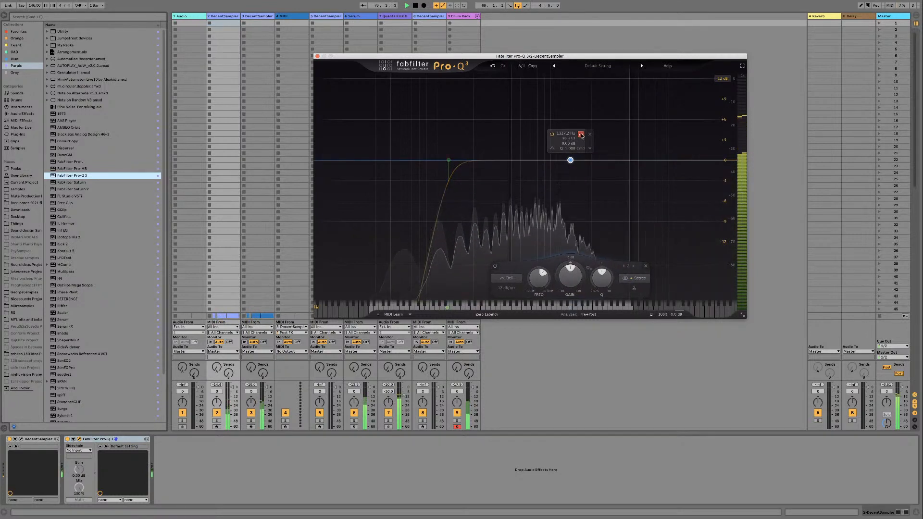
drag(570, 161, 569, 167)
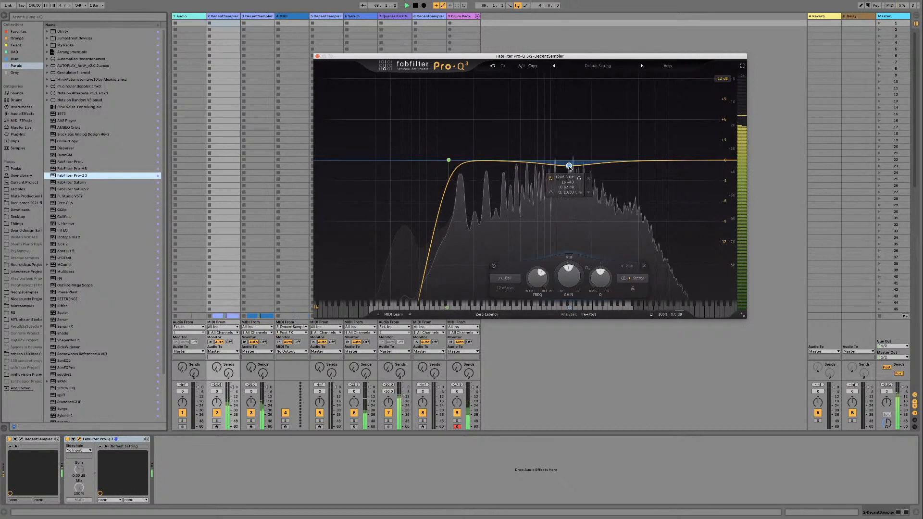
key(space)
click(568, 175)
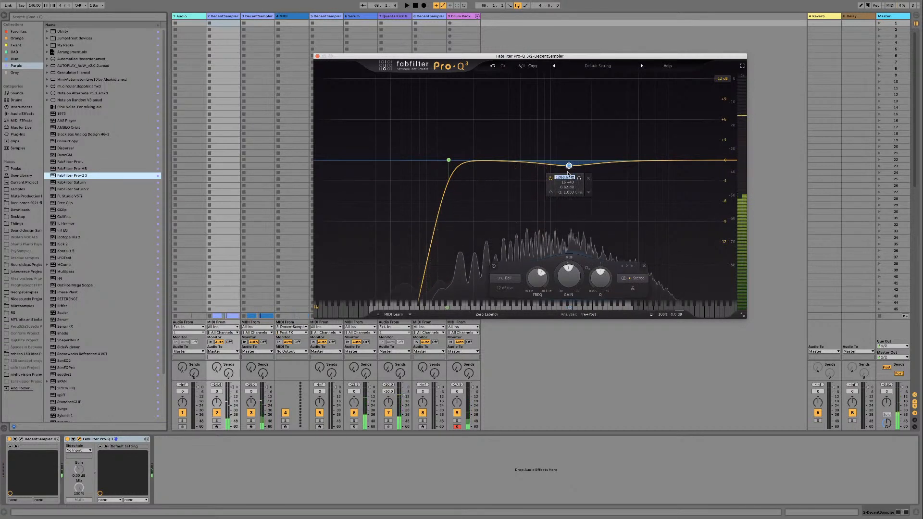
double_click(569, 275)
drag(558, 288, 557, 307)
key(space)
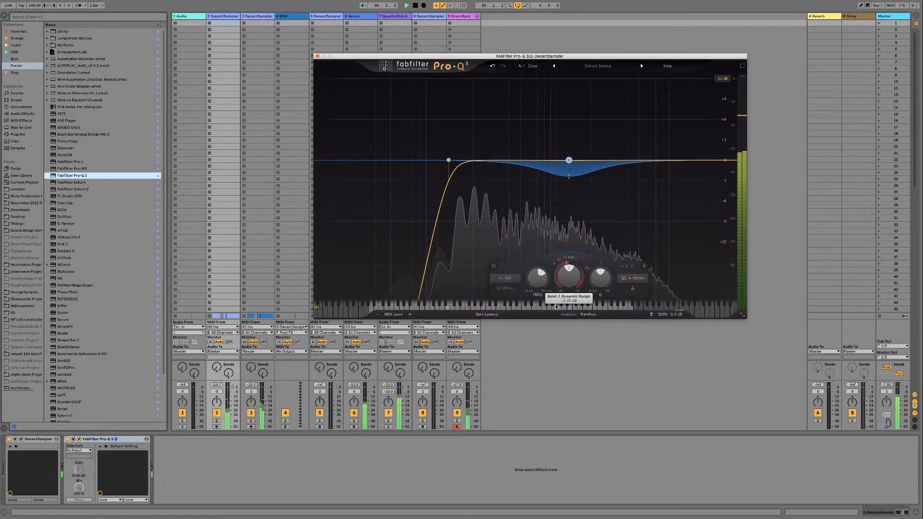
click(318, 56)
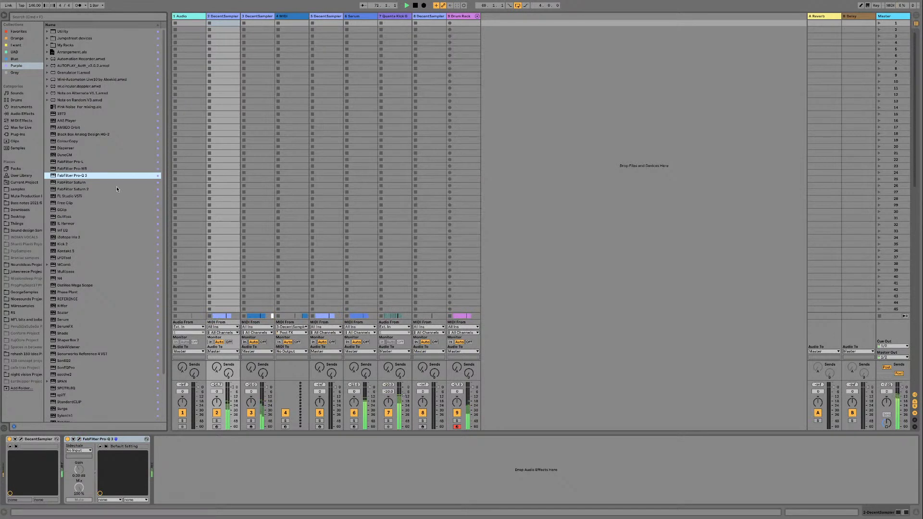
Step: Add FabFilter Pro-L after Pro-Q 3 on track 2, raise its gain to about +17 dB and close it
double_click(91, 162)
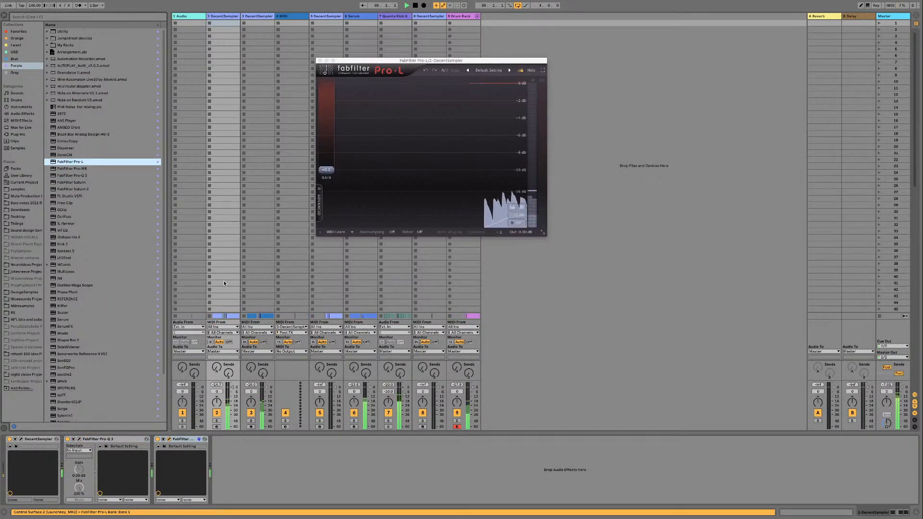
drag(326, 170, 333, 119)
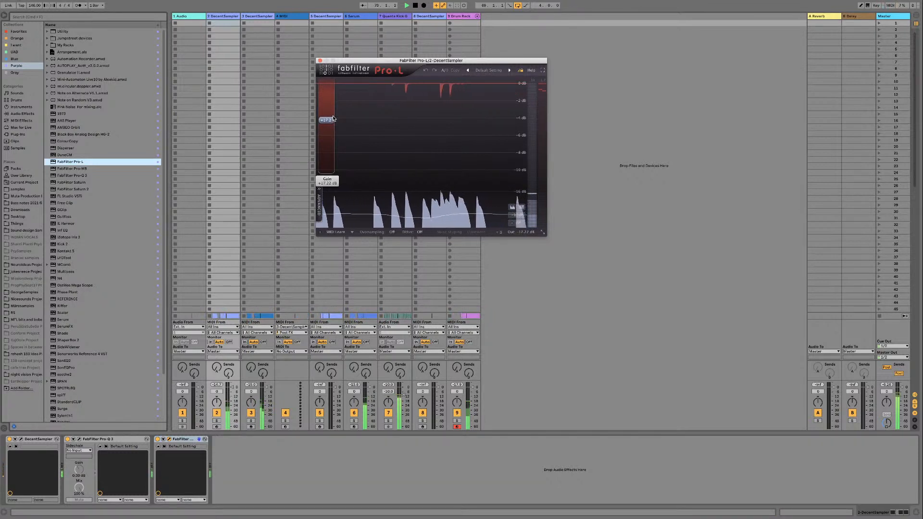
click(320, 61)
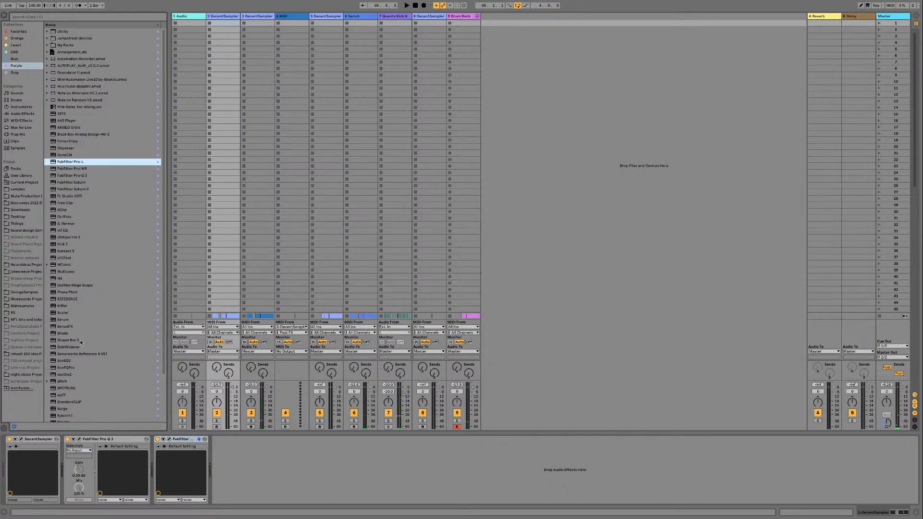
Step: Add SerumFX after Pro-L on track 2 and enable its Distortion effect in Asym mode
click(77, 326)
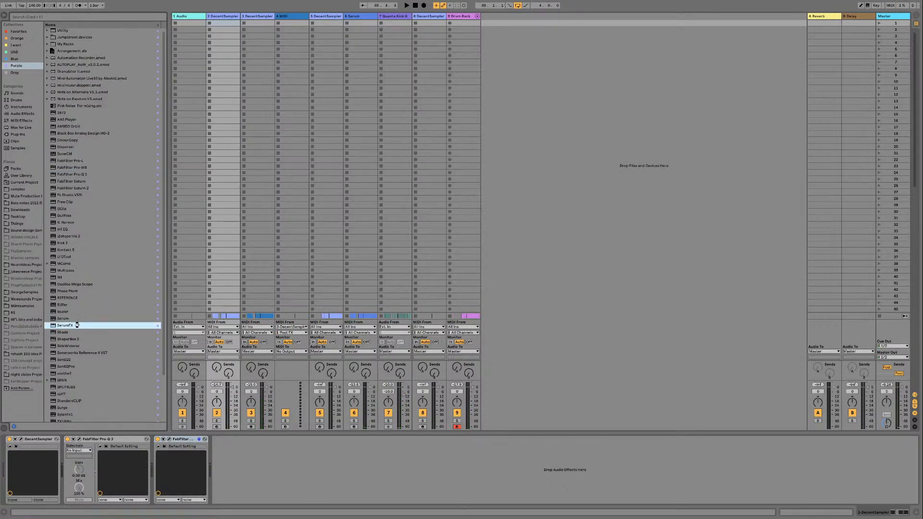
key(Return)
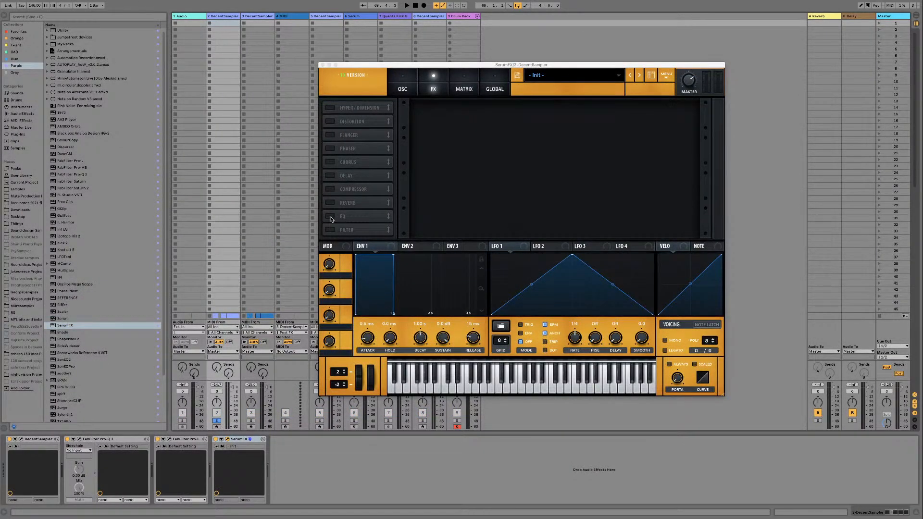
click(331, 122)
click(469, 115)
click(478, 124)
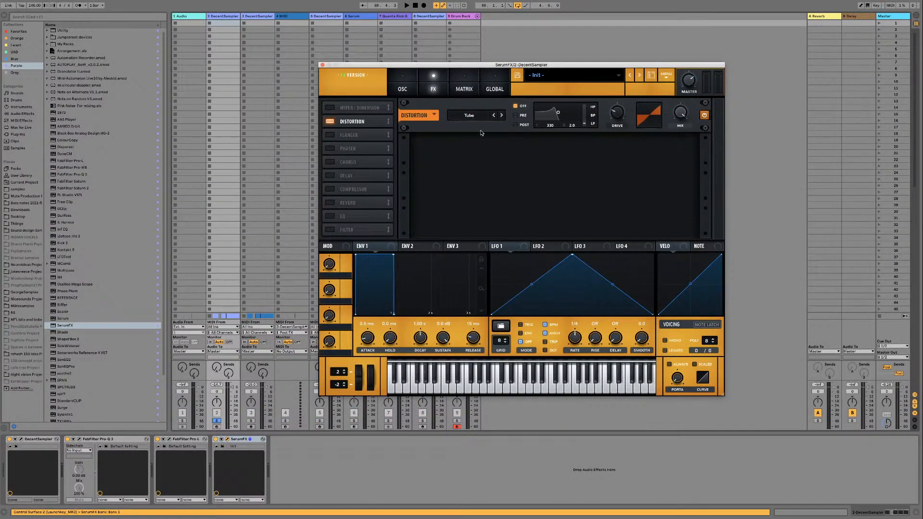
click(475, 115)
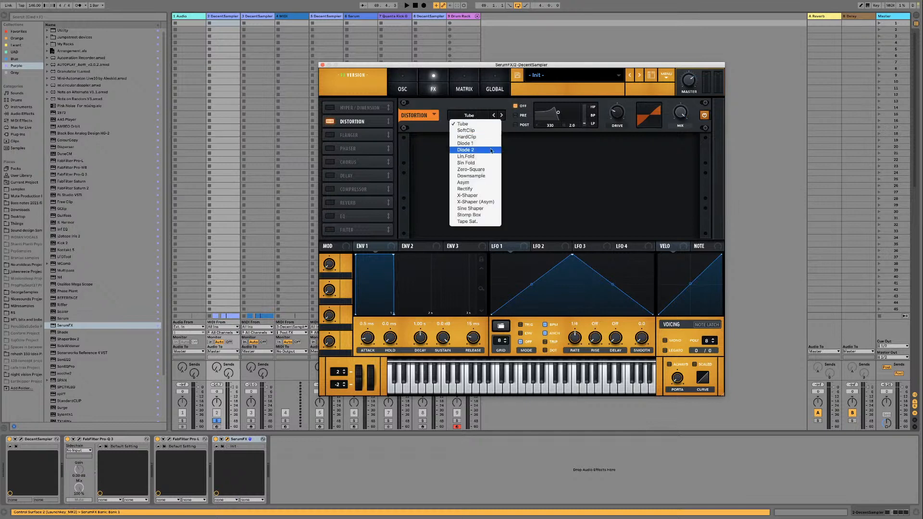
click(478, 182)
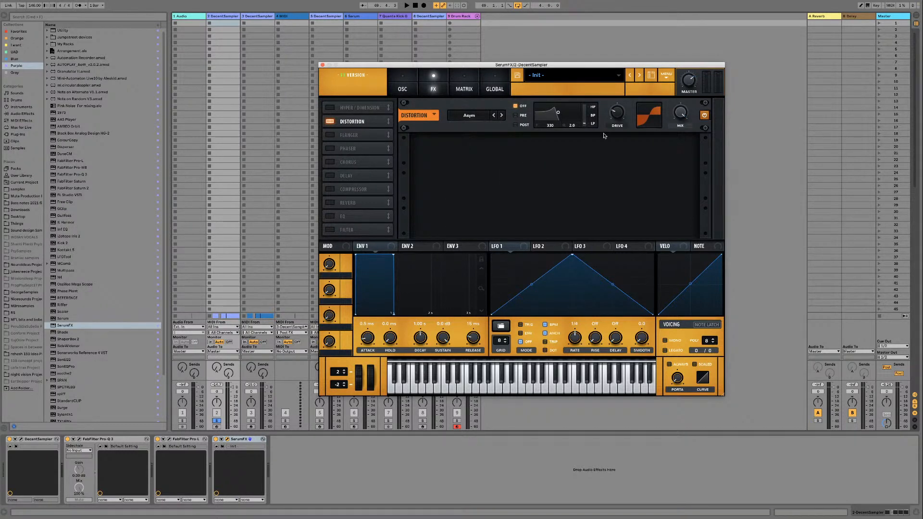
Step: Adjust the Asym distortion drive on track 2 while auditioning the loop, then stop playback and close SerumFX
key(space)
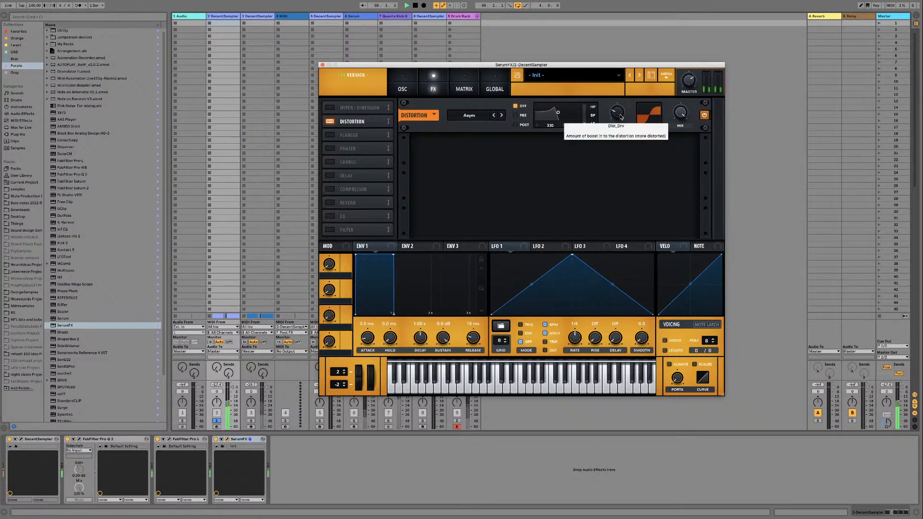
mouse_move(619, 117)
mouse_down()
mouse_move(619, 168)
mouse_move(614, 114)
mouse_up()
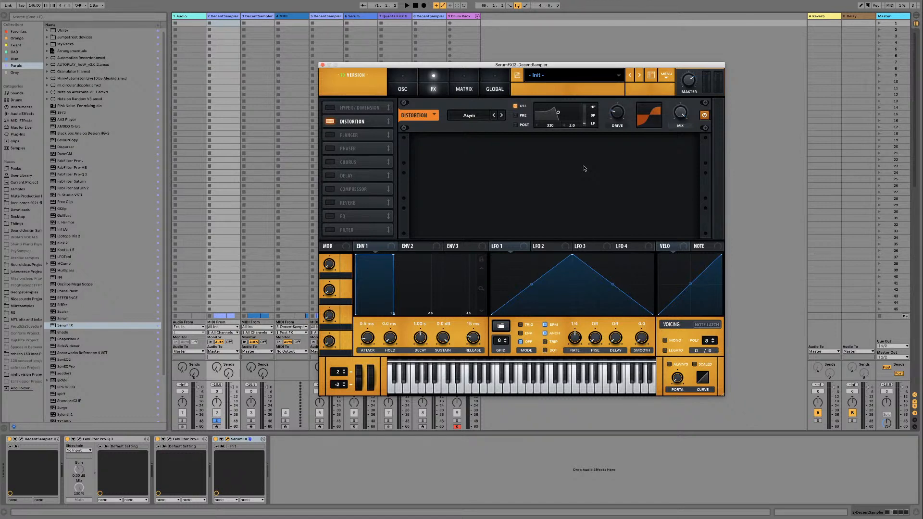
key(space)
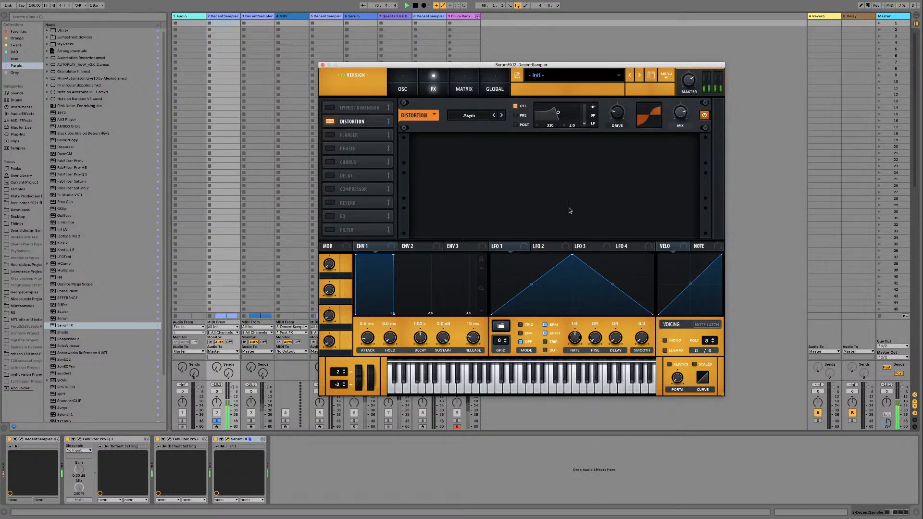
key(space)
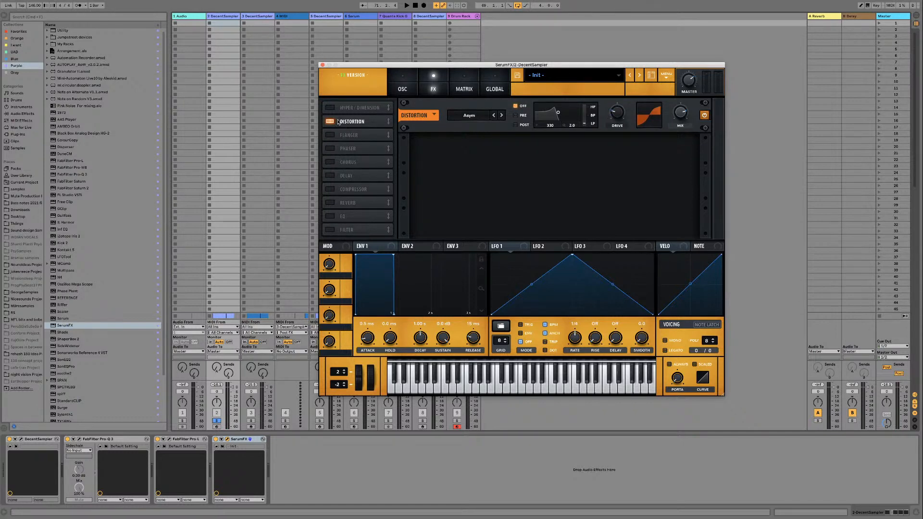
click(507, 90)
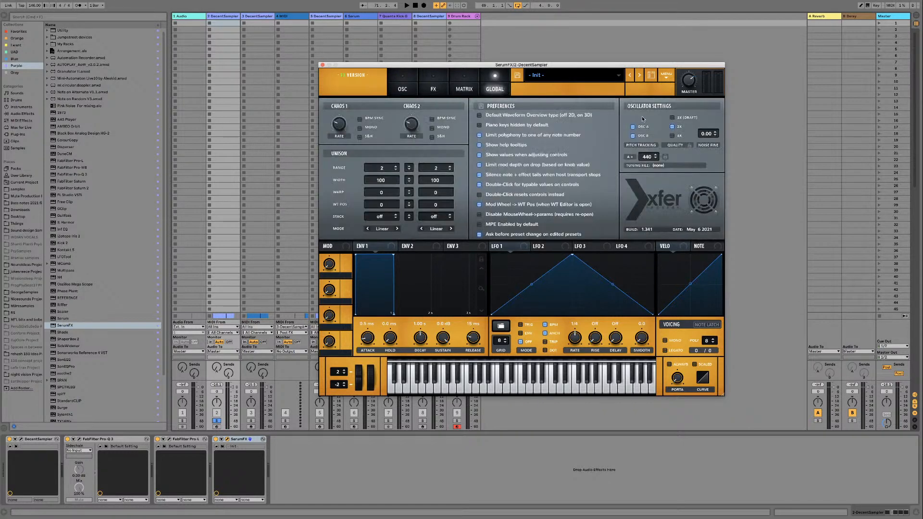
click(323, 64)
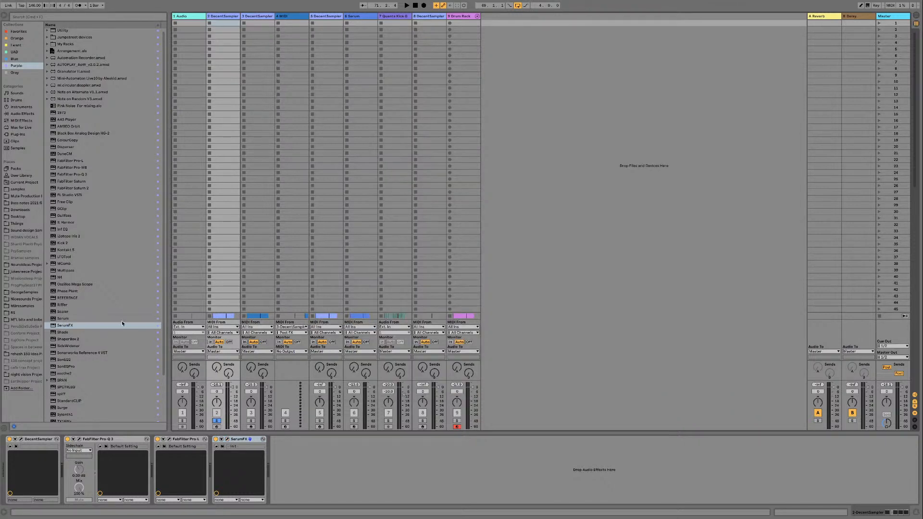
scroll(101, 230, up, 1)
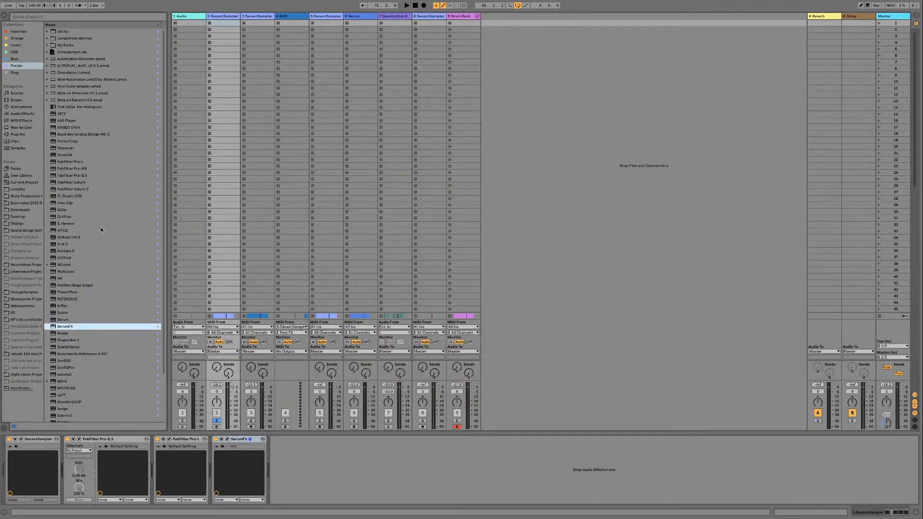
Step: Add a Utility device at the end of track 2's chain, unsolo the track and play the loop with all tracks
double_click(72, 31)
key(space)
key(space)
click(217, 421)
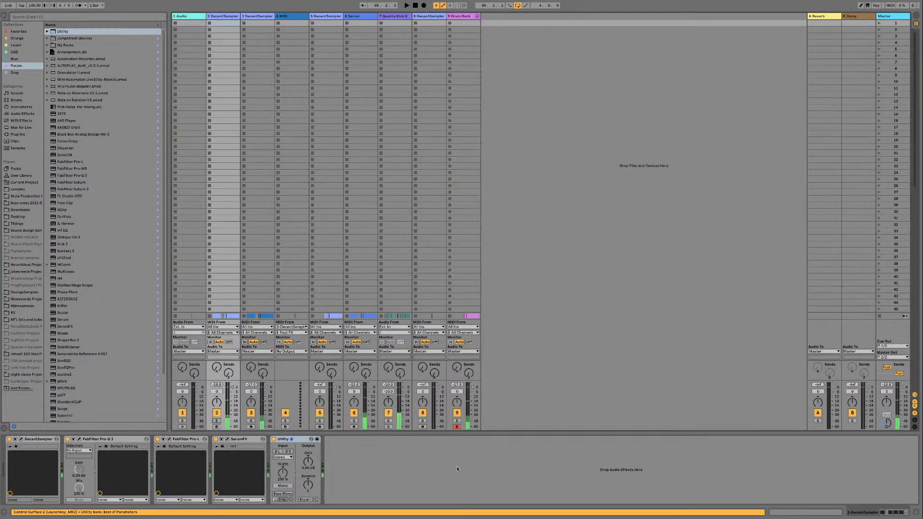
key(space)
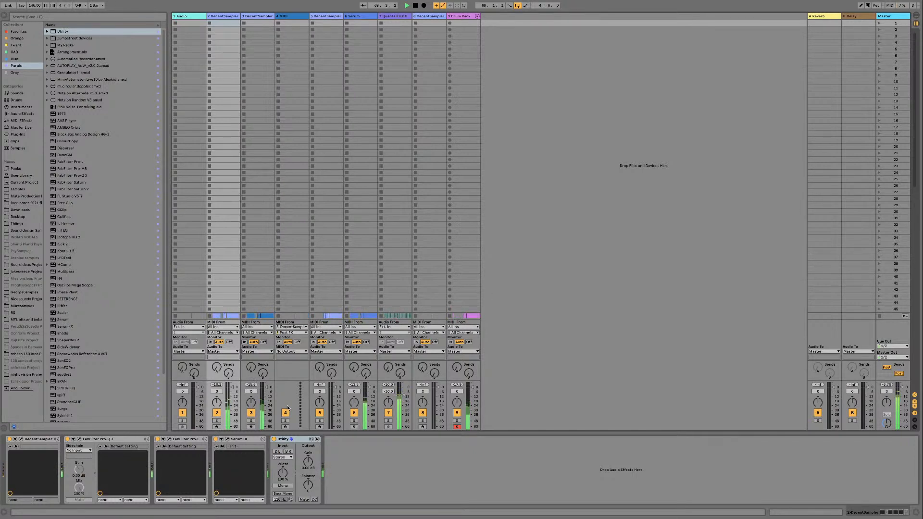
Step: Lower the Utility gain on track 3 slightly, then return to the Arrangement view
click(260, 22)
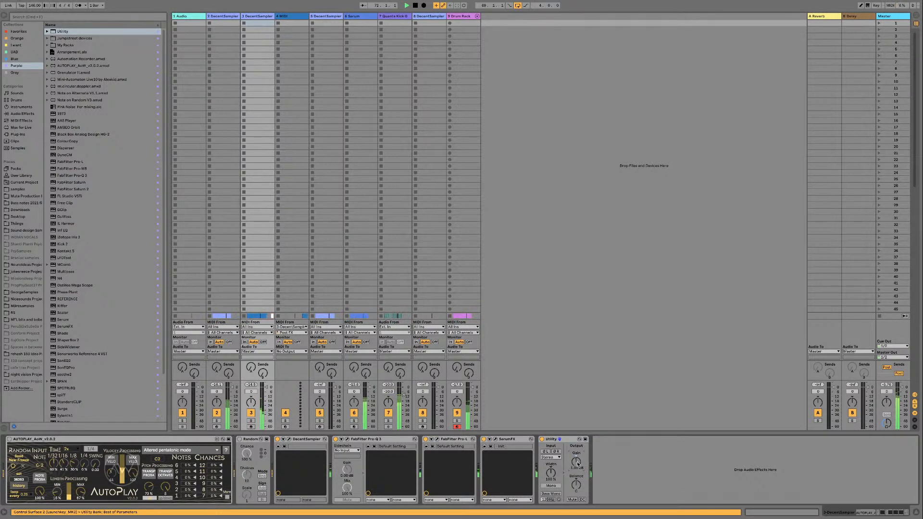
drag(577, 462, 577, 465)
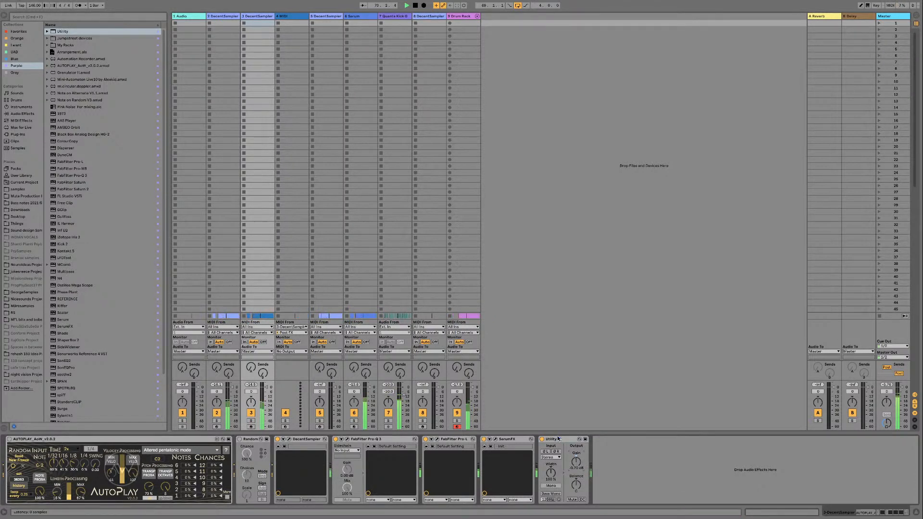
key(Tab)
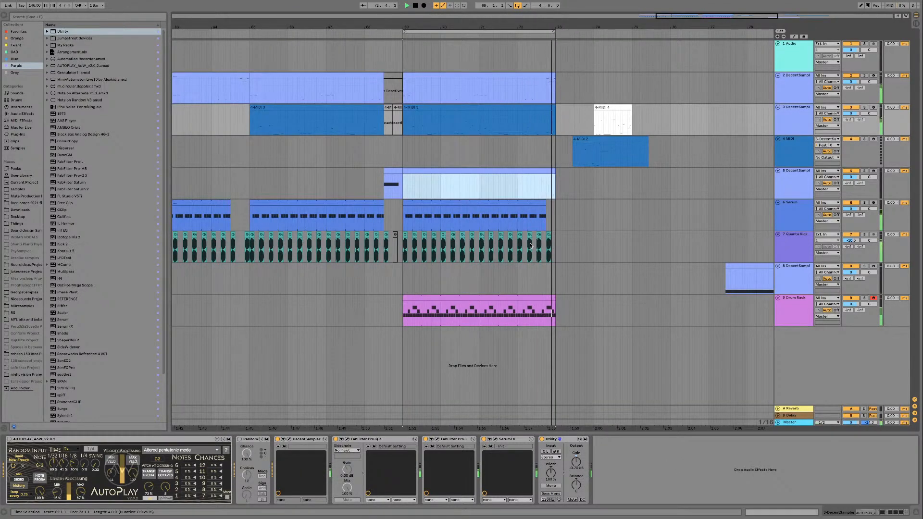
Step: Duplicate the time of the four-bar section from bar 69 to 73 across all tracks and audition it
key(space)
click(526, 298)
key(super+shift+d)
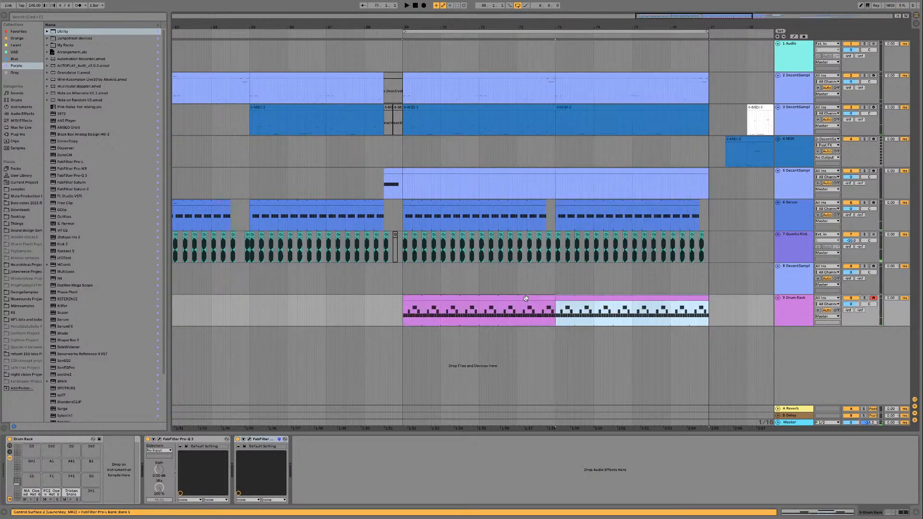
key(space)
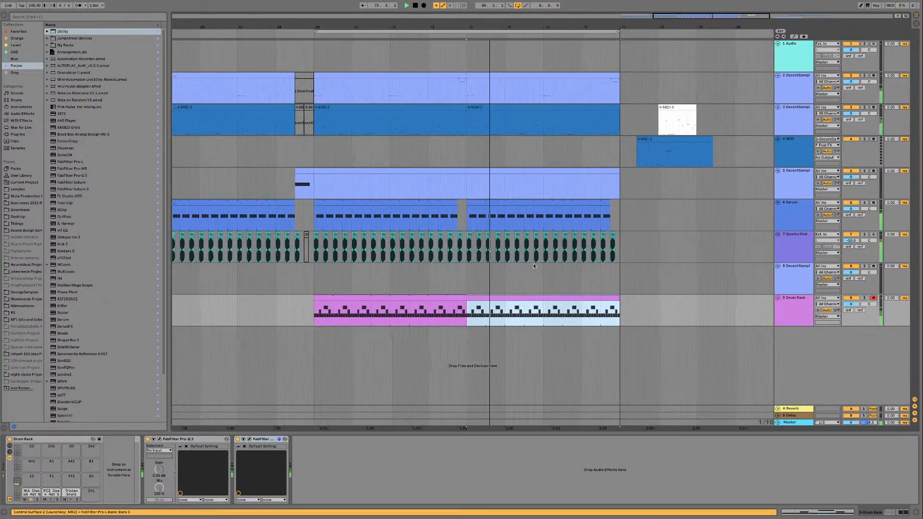
click(443, 217)
key(space)
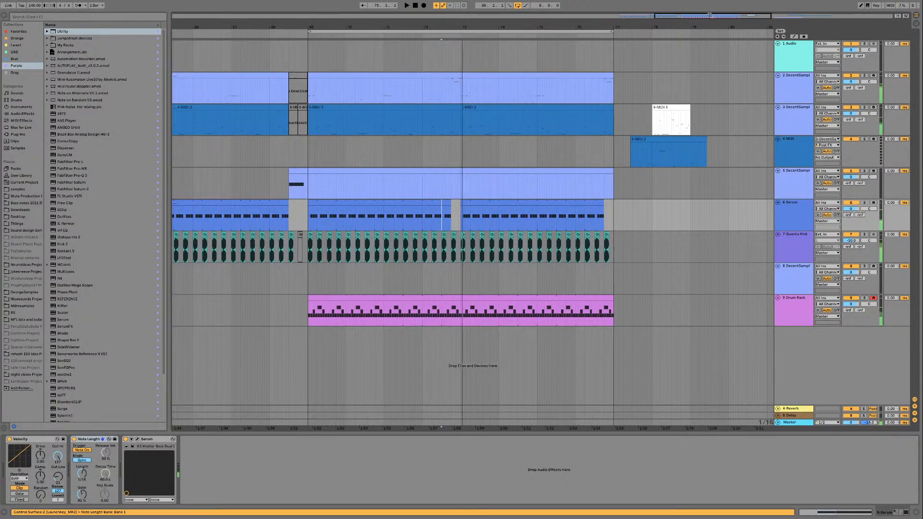
Step: Duplicate the Quanta Kick clip at 72.4.1 so an extra kick fills the second half of the beat, then audition it
scroll(451, 219, up, 10)
click(474, 234)
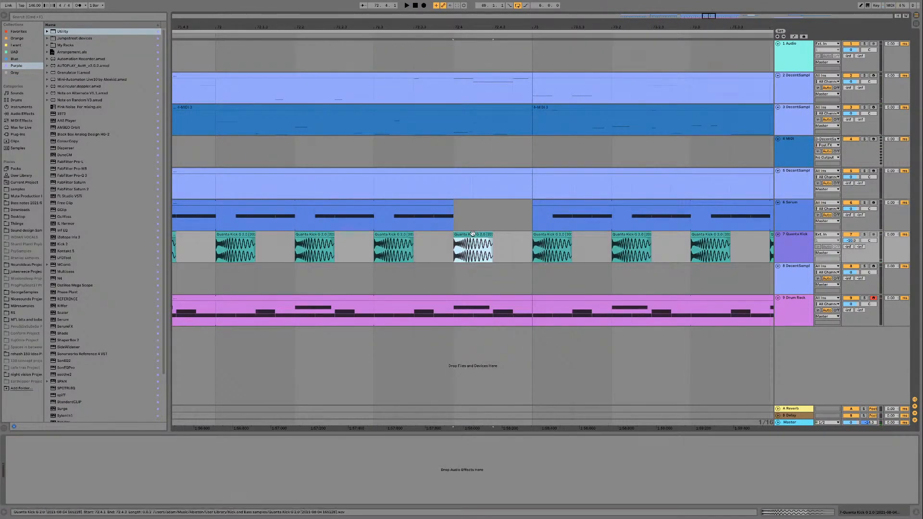
key(super+d)
click(413, 216)
key(space)
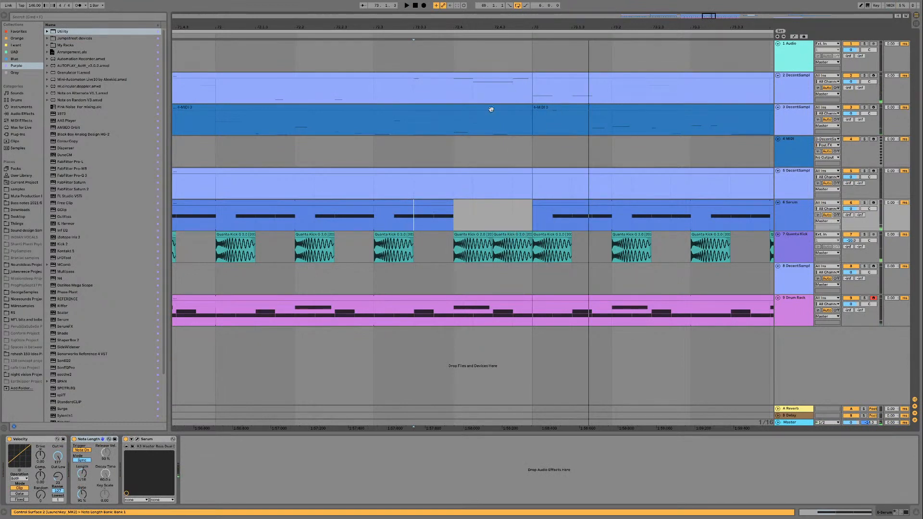
Step: Deactivate the Drum Rack clip portion from 72.4.3 to bar 73 and audition the transition
drag(532, 314, 498, 313)
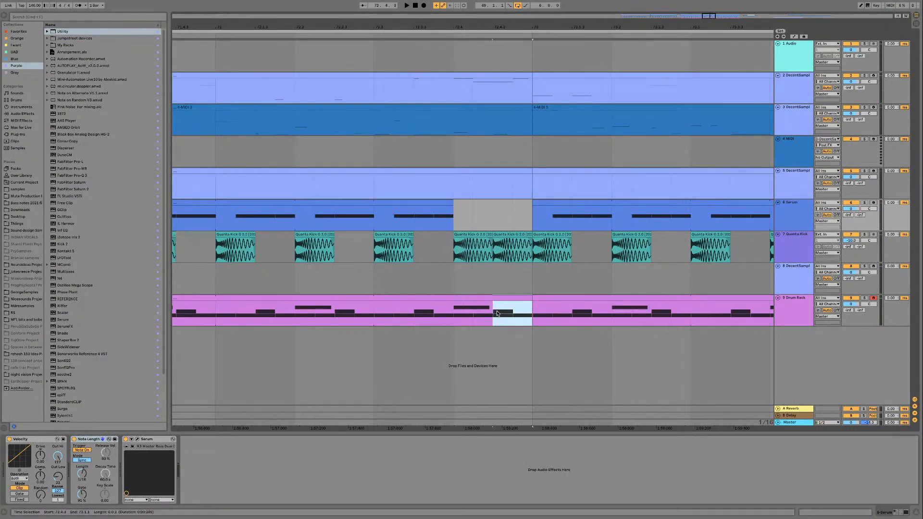
key(0)
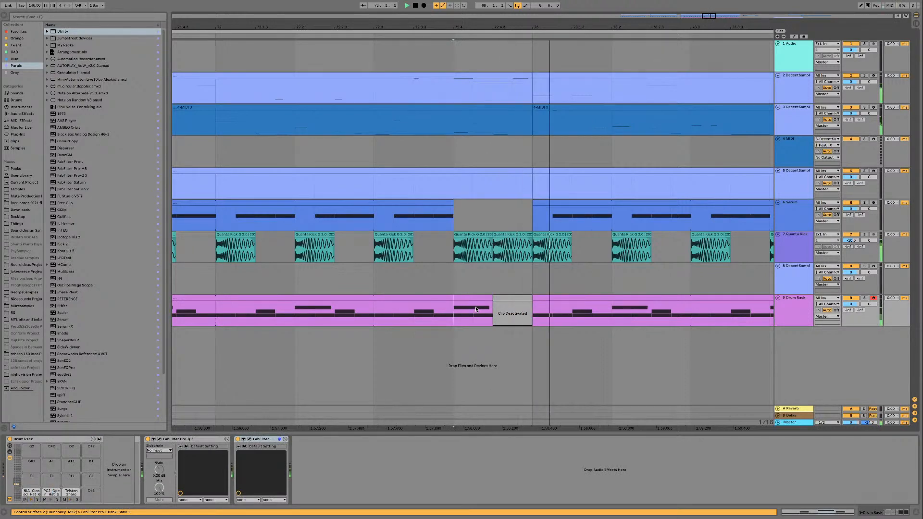
click(368, 270)
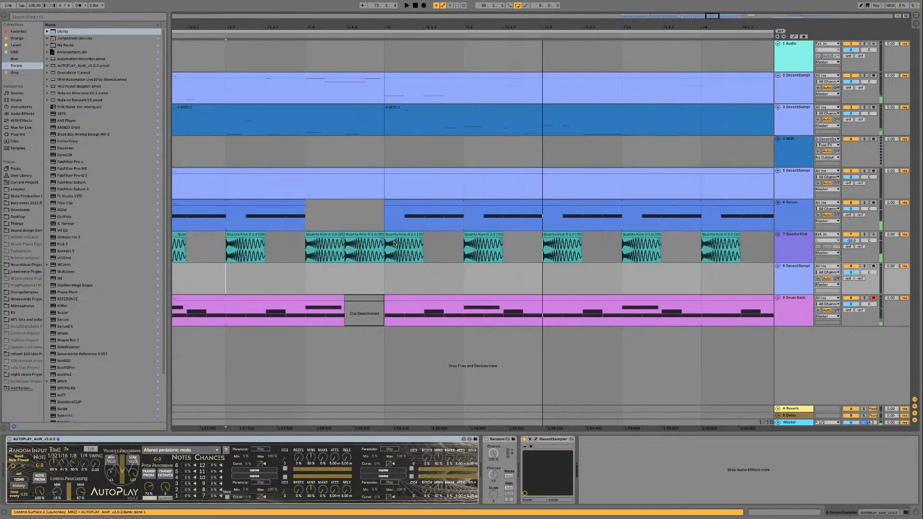
Step: Audition the kick fill and the track 3 melody around 72.4 leading into bar 73
drag(388, 240, 363, 241)
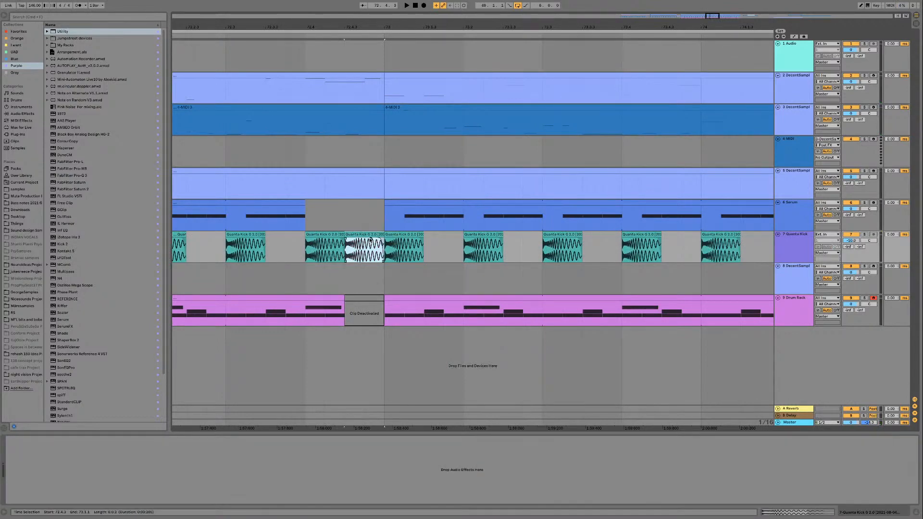
key(Left)
key(Left)
key(space)
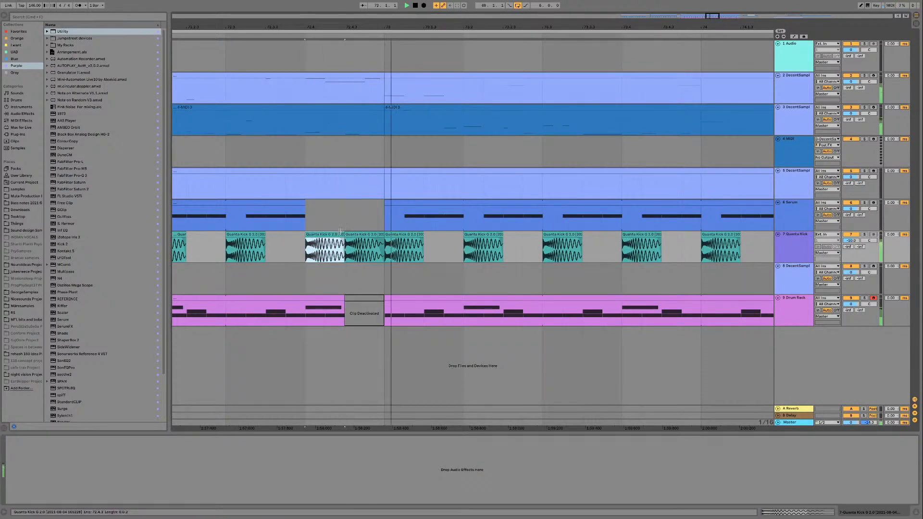
key(space)
click(285, 106)
click(303, 120)
key(space)
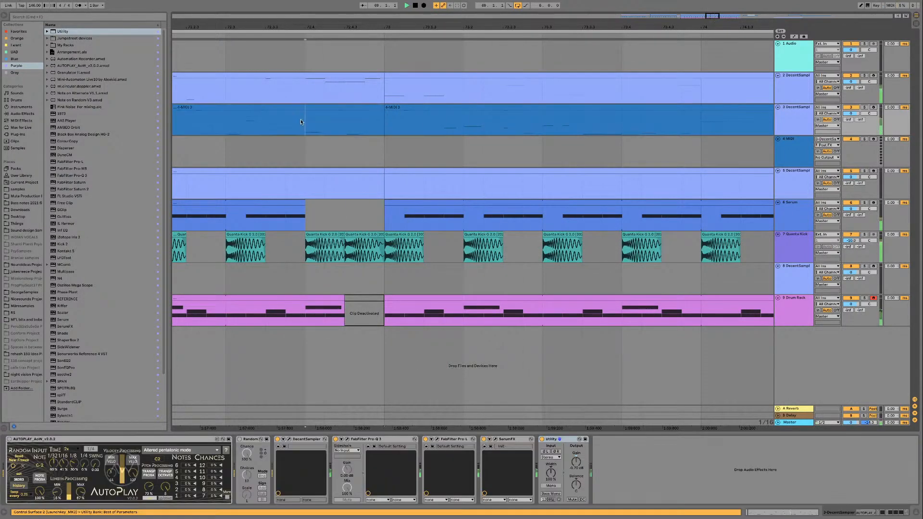
key(space)
key(space)
key(space)
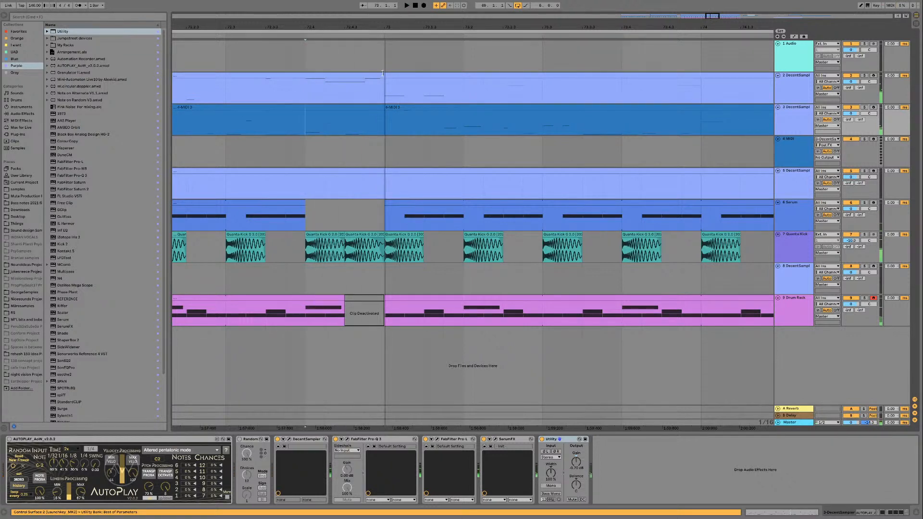
Step: Deactivate the end of track 2's clip just before bar 73 and audition the transition
click(383, 74)
click(324, 95)
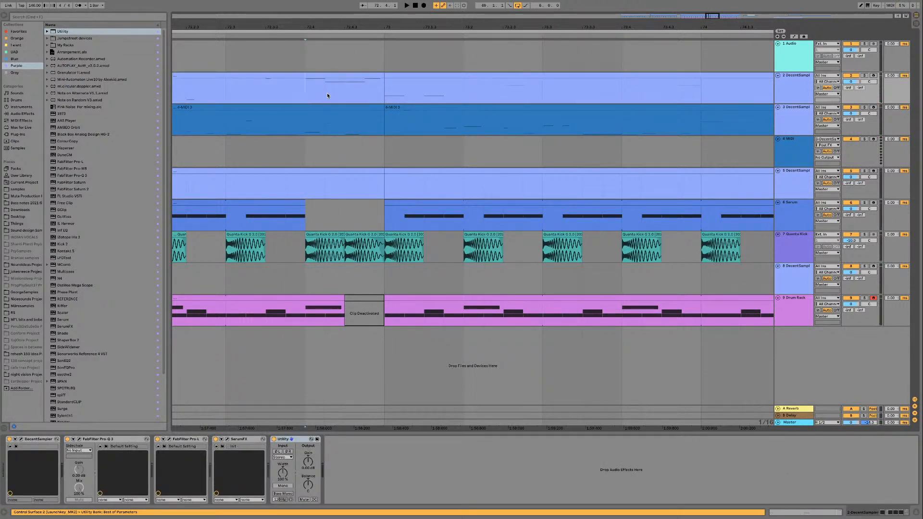
key(0)
click(265, 91)
key(space)
click(233, 92)
key(space)
key(space)
key(space)
Step: Extend the deactivated part of track 2 back to 72.4.2 and play the transition again
drag(345, 76, 325, 76)
click(273, 95)
key(space)
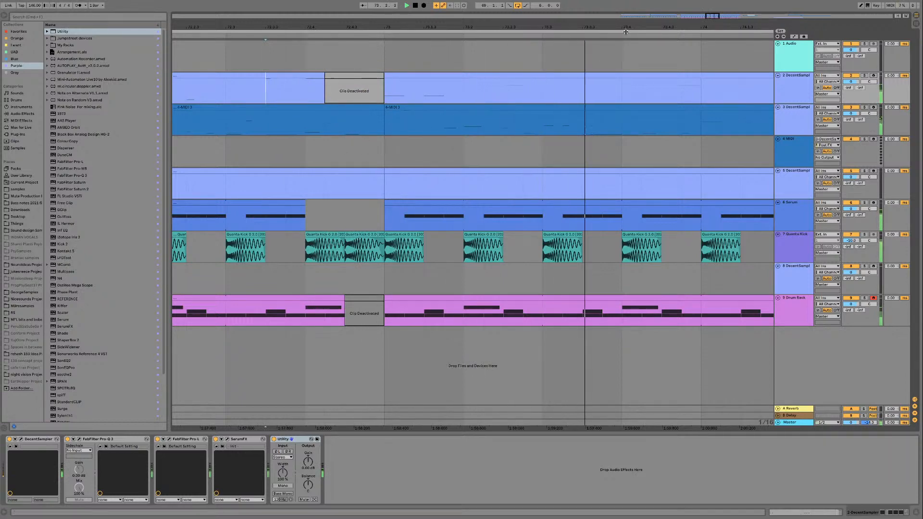
Step: Split the Serum clip starting at bar 73 at 73.3 and consolidate its first two beats into one clip
drag(711, 17, 689, 0)
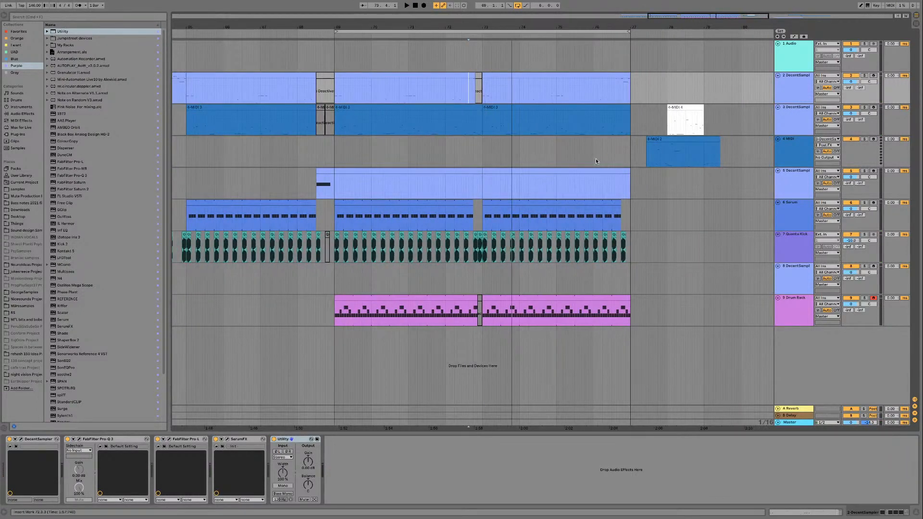
double_click(556, 201)
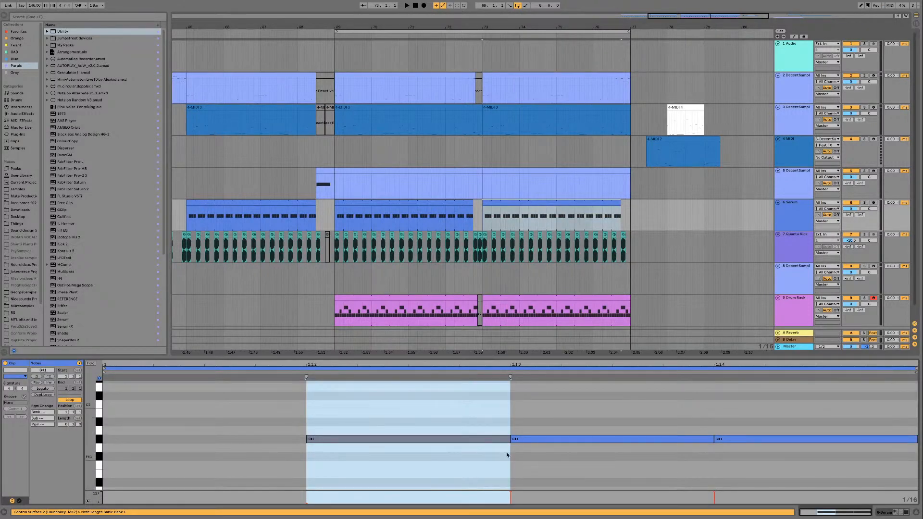
click(532, 201)
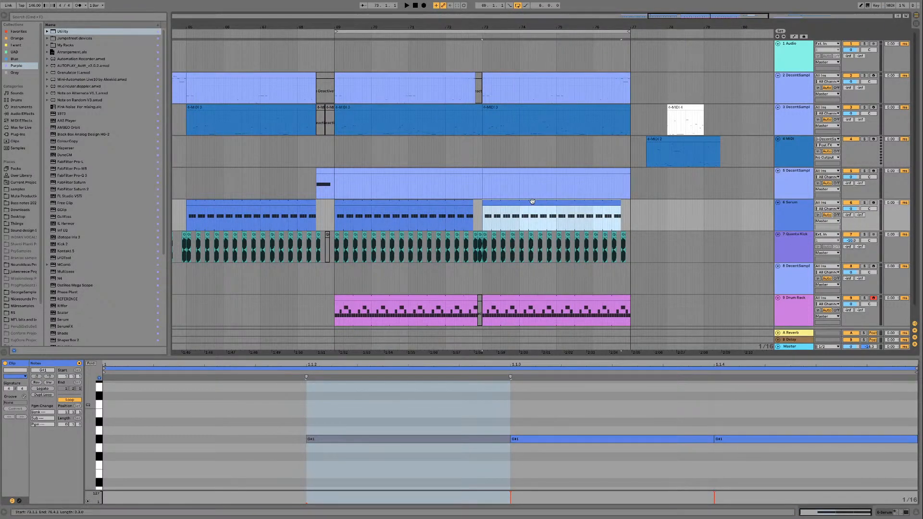
click(506, 498)
click(537, 201)
click(501, 216)
key(super+e)
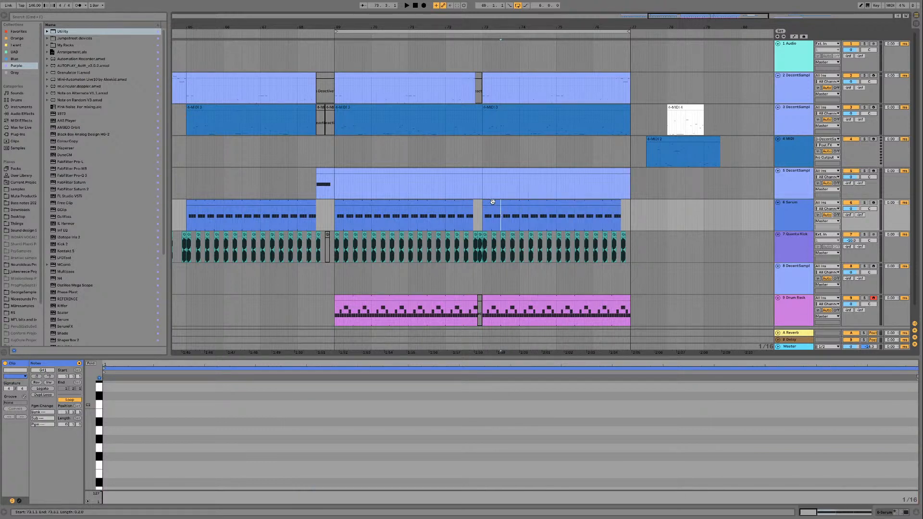
click(492, 202)
key(super+j)
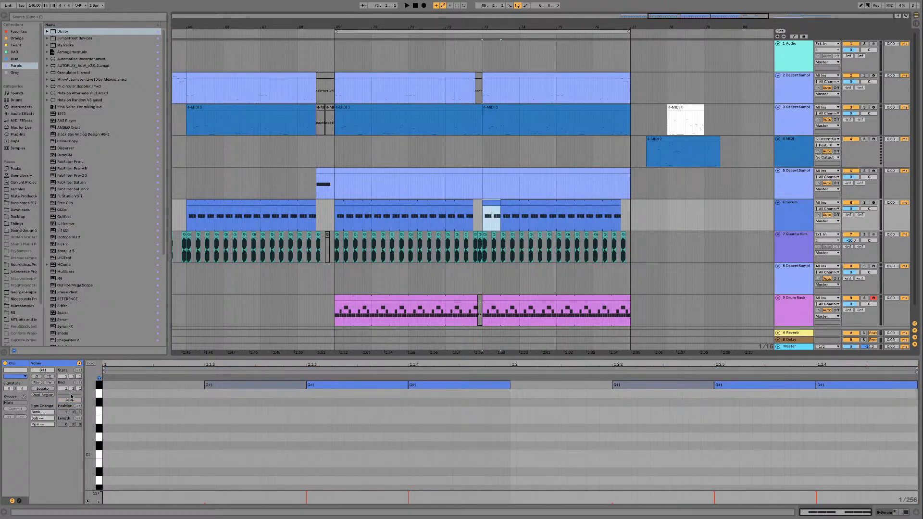
Step: Enable looping on the consolidated half-bar Serum clip and extend it to 76.4
click(45, 389)
key(super+z)
click(69, 400)
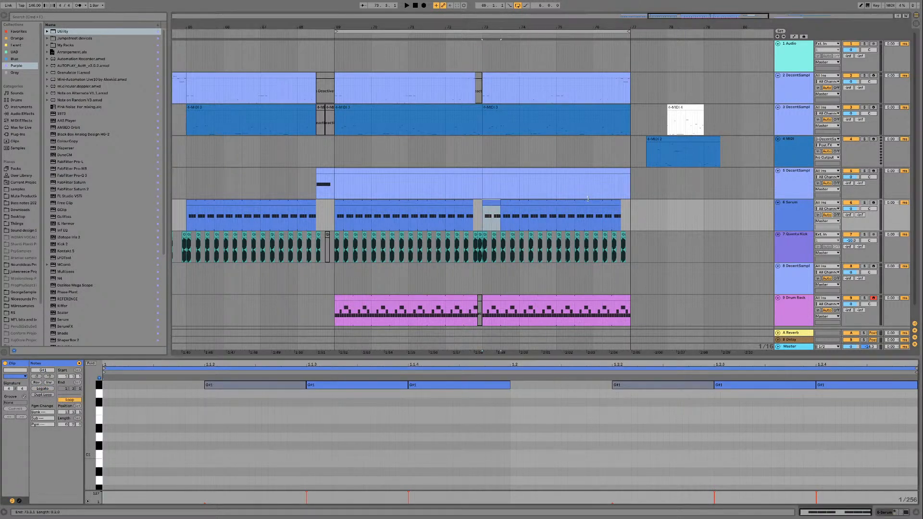
drag(500, 202, 623, 203)
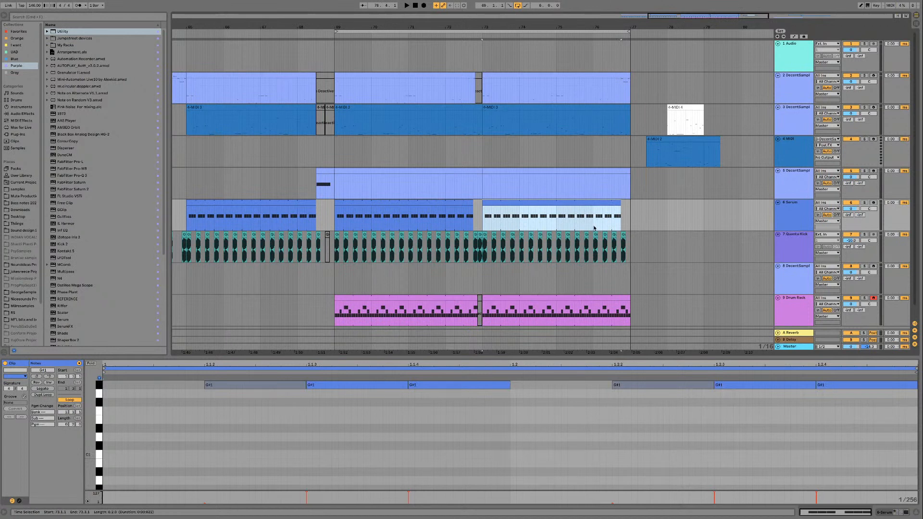
Step: Lower the velocity of the G#1 note at 1.1.3 in the Serum clip and audition the bass line
click(307, 493)
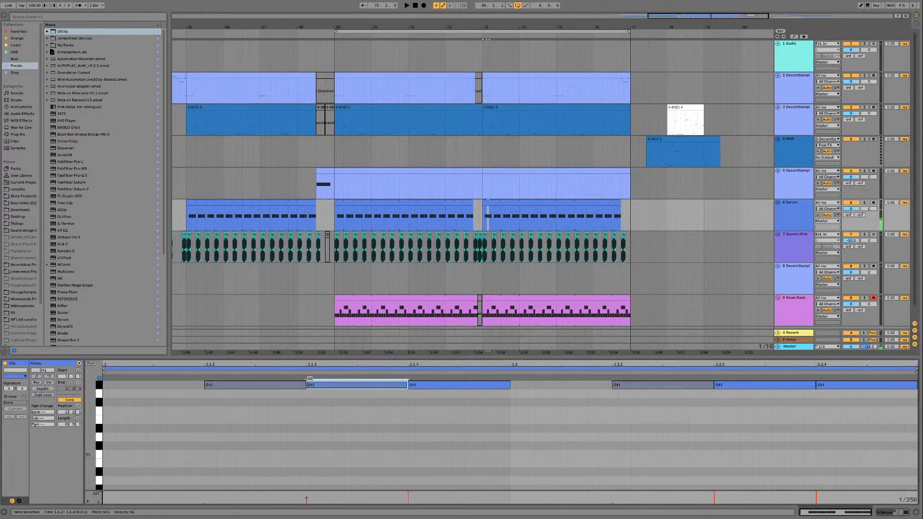
key(space)
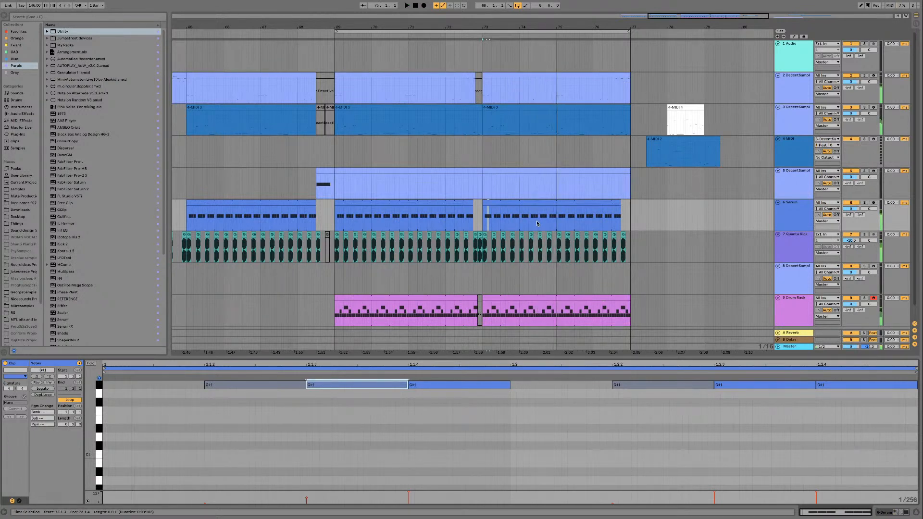
key(space)
Step: Split the Serum clip at bar 75, consolidate its first two bars and audition the resulting clip
click(541, 203)
click(557, 212)
key(super+e)
click(547, 200)
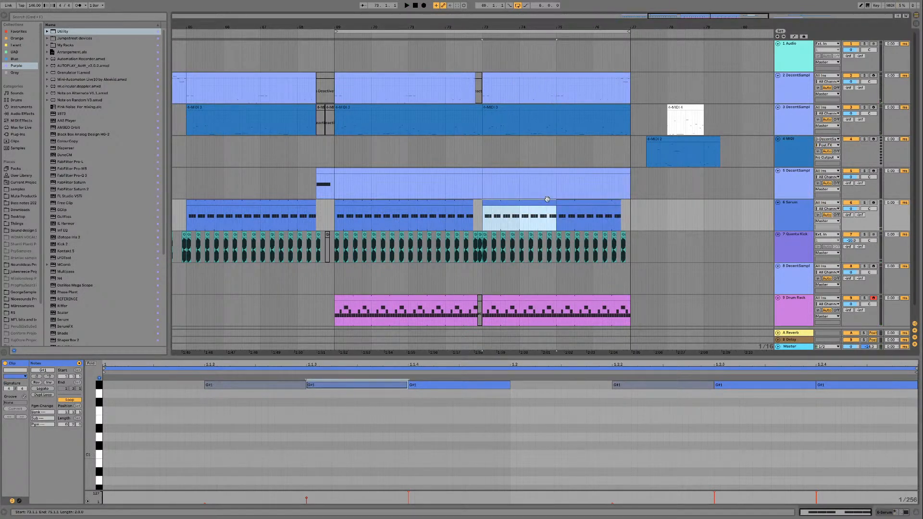
key(space)
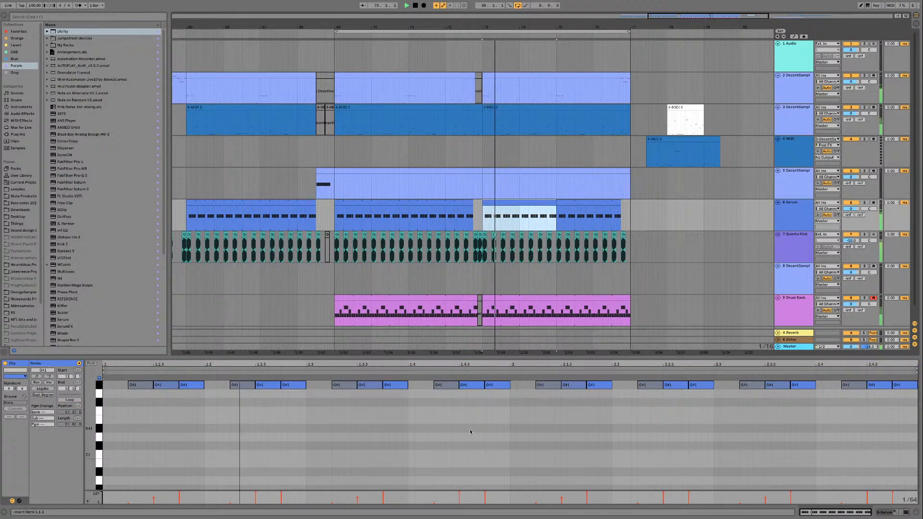
scroll(470, 427, up, 1)
key(space)
Step: Raise the velocity of the note at 2.3.3 and transpose the three notes of beat 2.3 up to A1
click(798, 406)
drag(765, 500, 766, 493)
drag(742, 399, 813, 394)
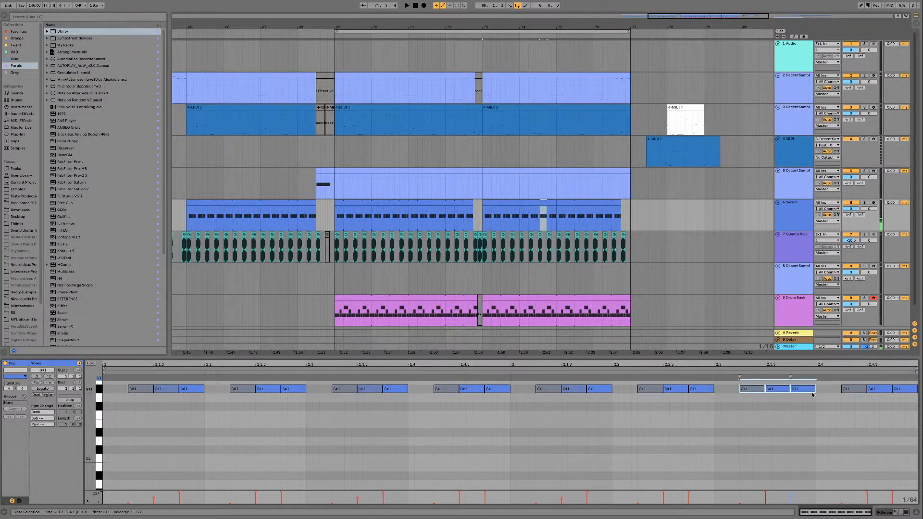
key(Up)
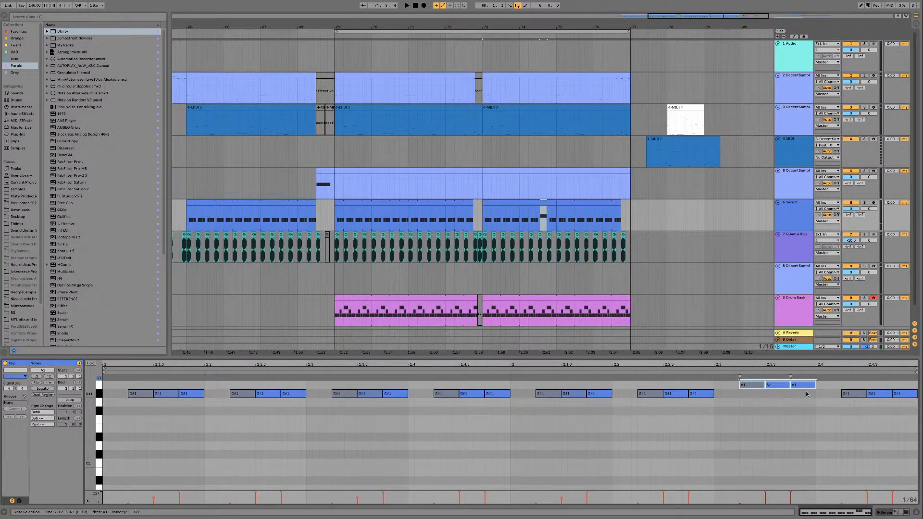
Step: Duplicate the three A1 notes into beat 2.4, delete the original G#1 notes there and audition the change
key(ctrl+d)
drag(834, 415, 904, 394)
key(Delete)
key(space)
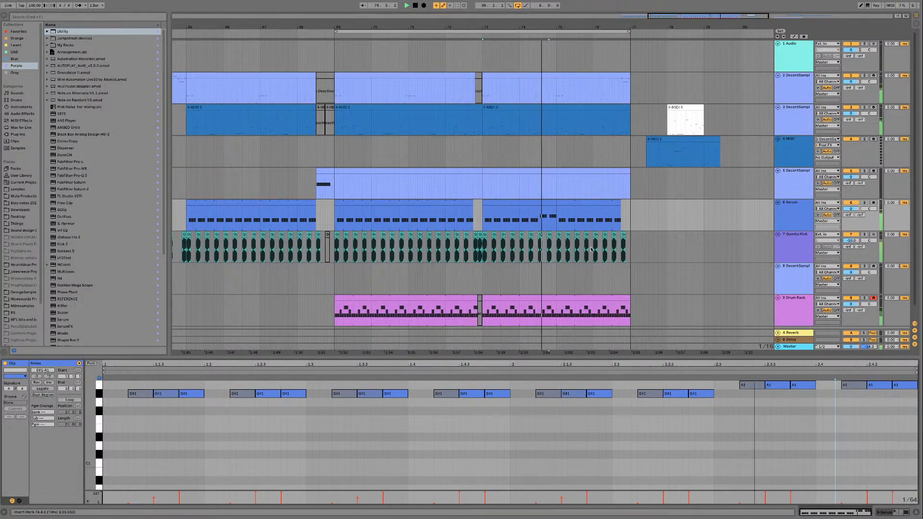
Step: Duplicate the edited two-bar Serum clip to bar 75, then select the first copy again
click(541, 203)
key(ctrl+d)
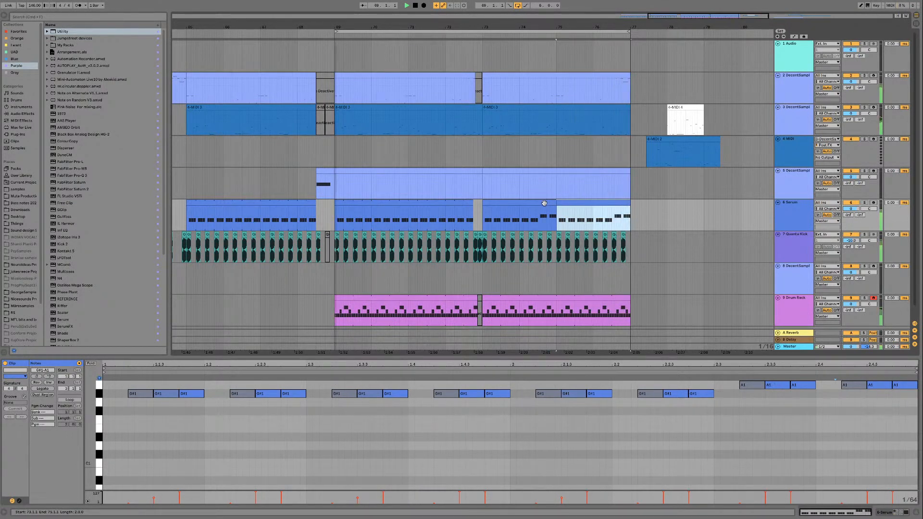
click(545, 203)
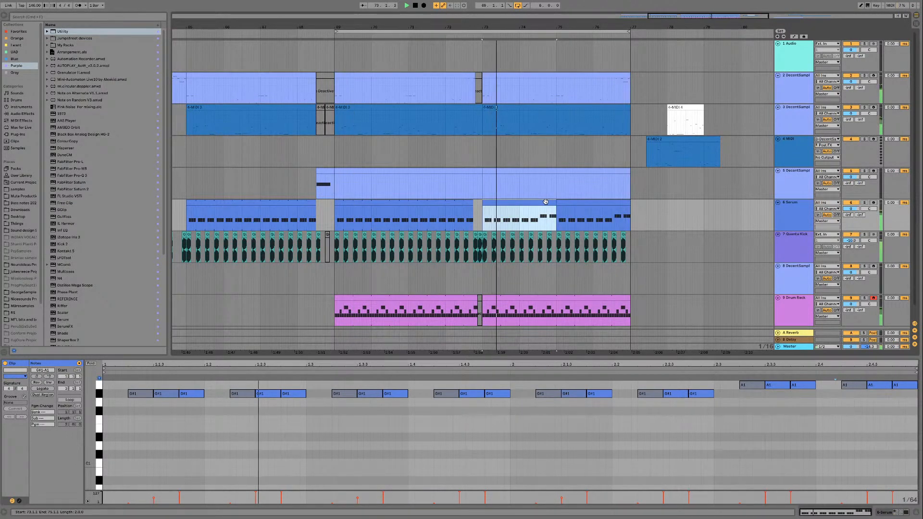
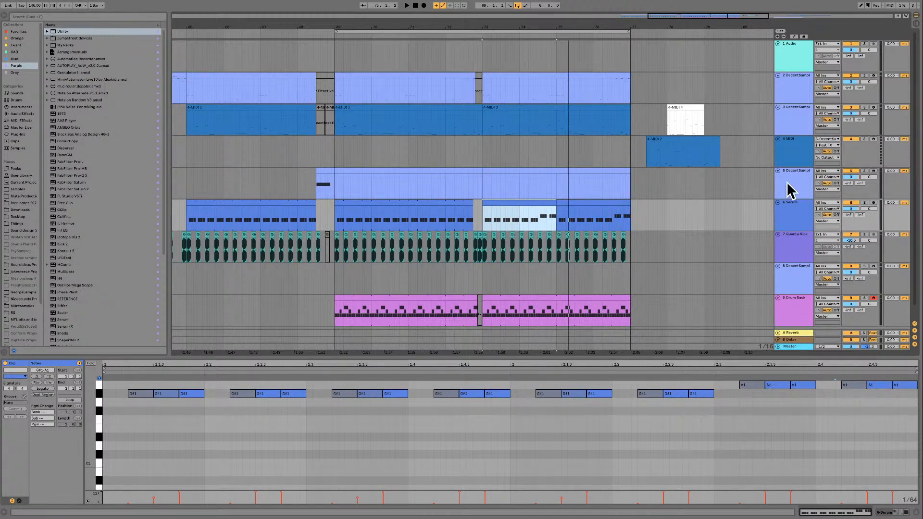
Step: Solo the Serum and kick tracks and audition the Serum clip at bar 73
click(864, 202)
click(549, 224)
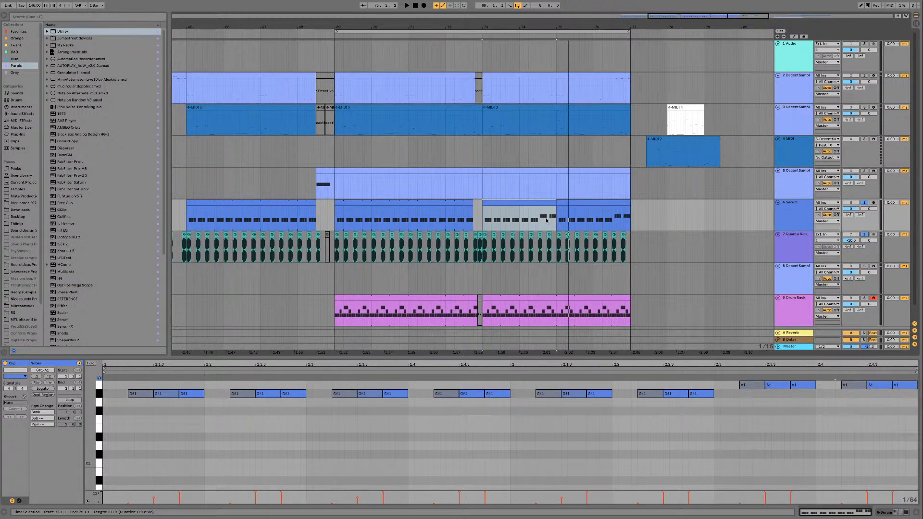
key(space)
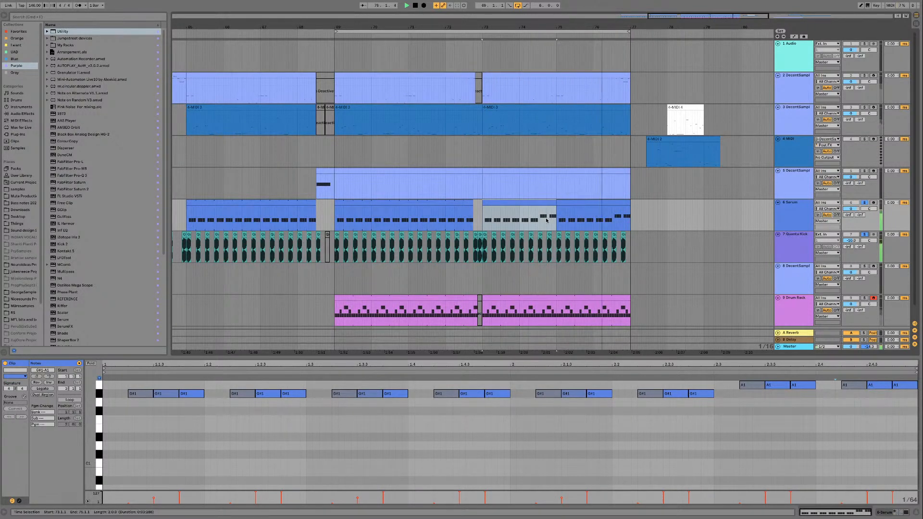
Step: In the Serum clip at bar 75, replace beat 2.4's A1 notes with five 1/32 G#1 notes of rising velocity from 2.4.2
key(ctrl+d)
click(890, 459)
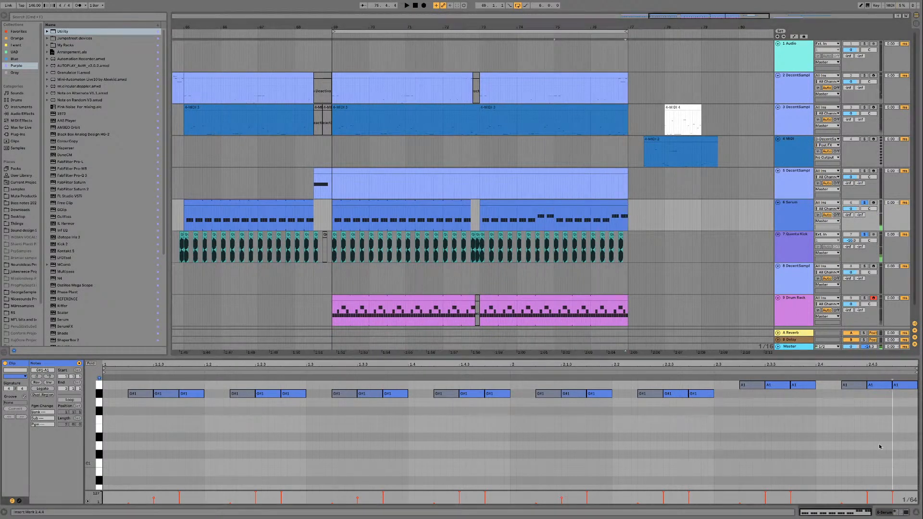
drag(834, 398, 908, 387)
key(Delete)
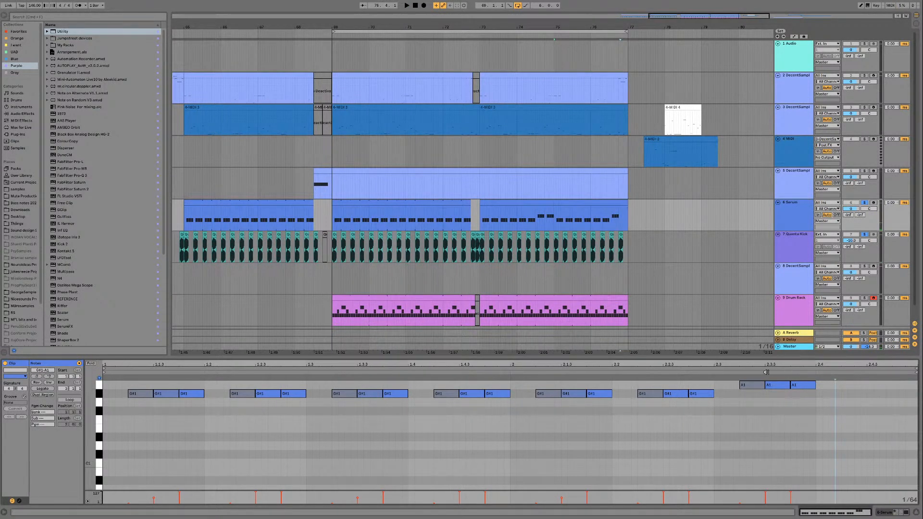
right_click(854, 400)
click(820, 371)
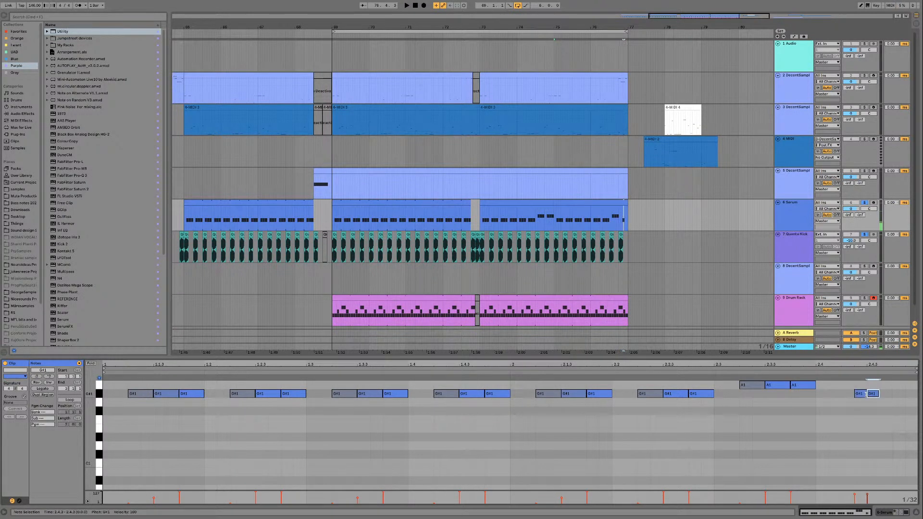
drag(852, 406, 918, 392)
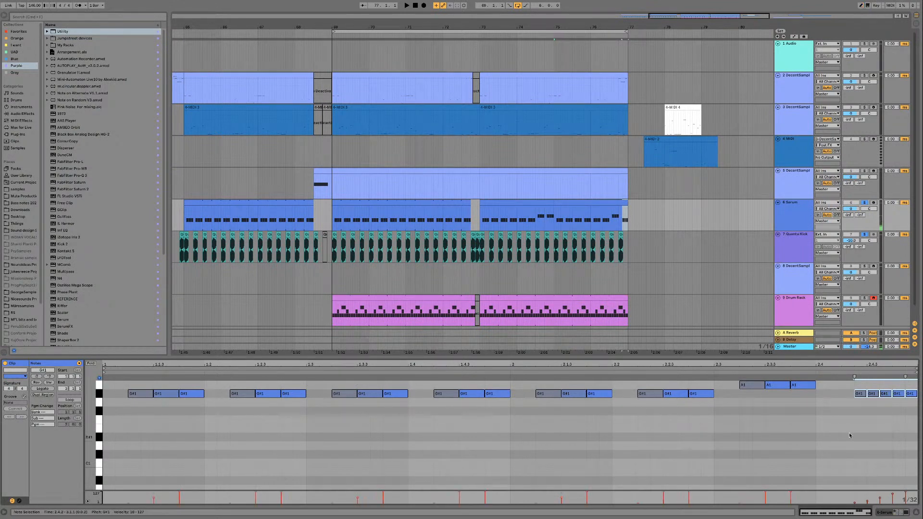
Step: Shorten the five closing 1/32 G#1 notes, audition the result and check the Serum track's device chain
key(ctrl+a)
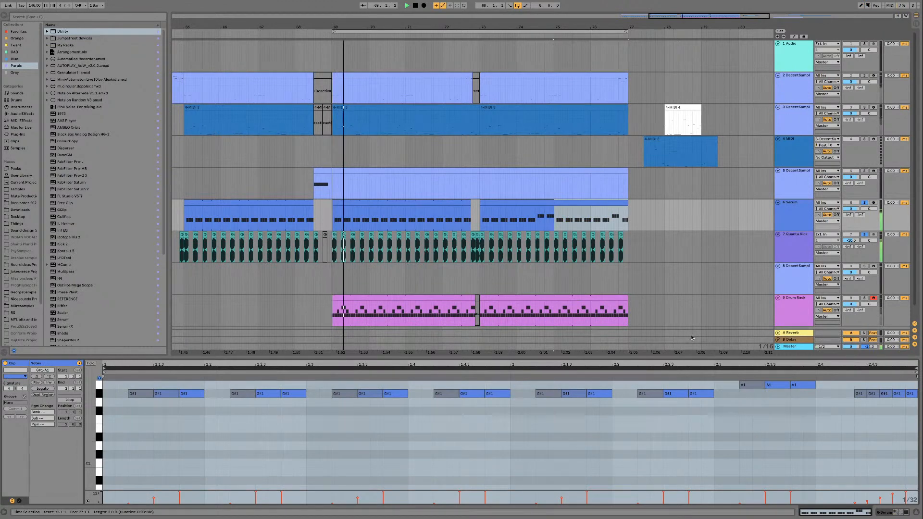
drag(849, 411, 908, 393)
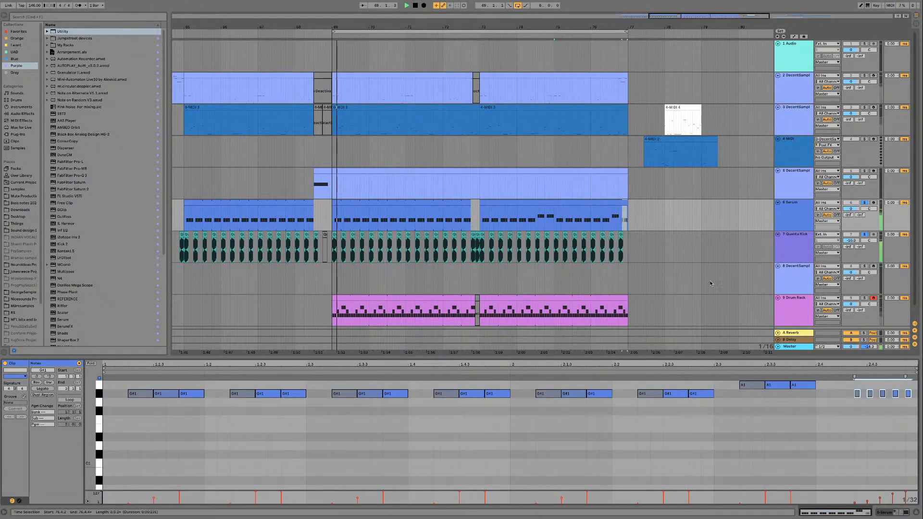
click(795, 214)
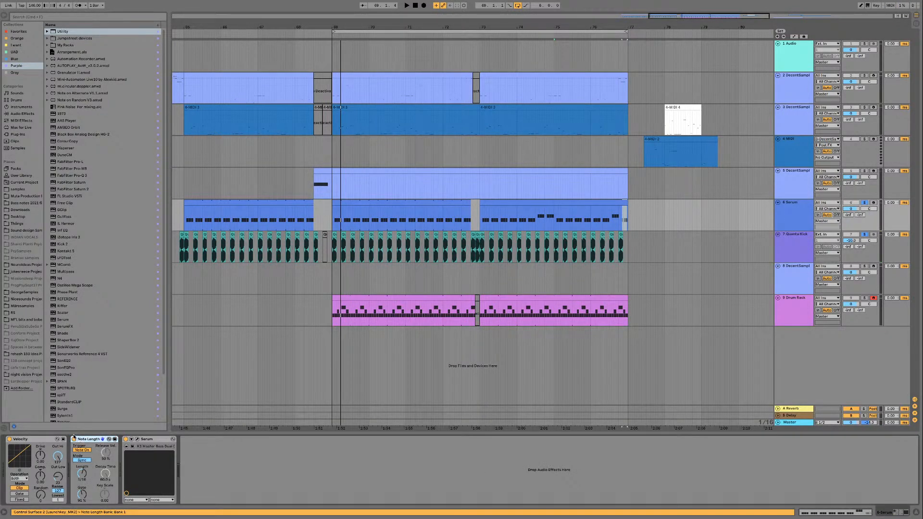
double_click(566, 208)
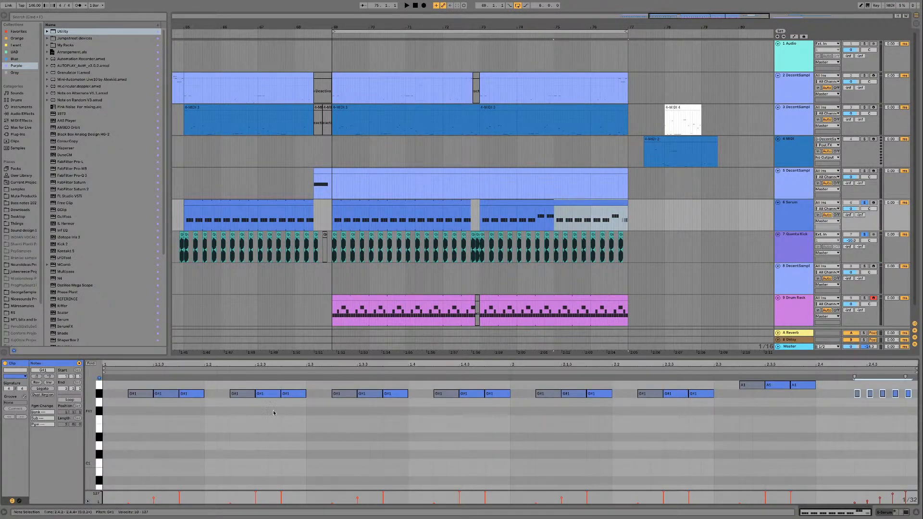
Step: Shorten the longer notes of the bar 75 Serum clip slightly and trim the closing G#1 run further
key(super+a)
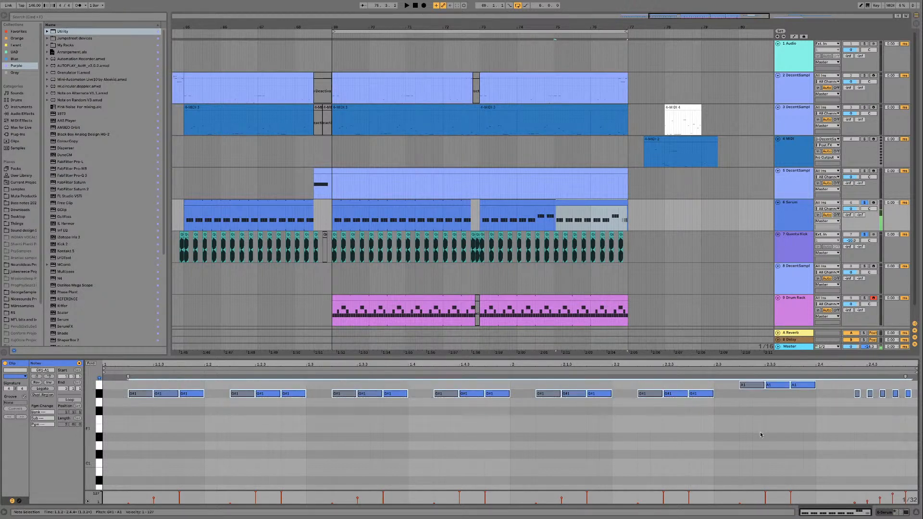
drag(816, 385, 810, 385)
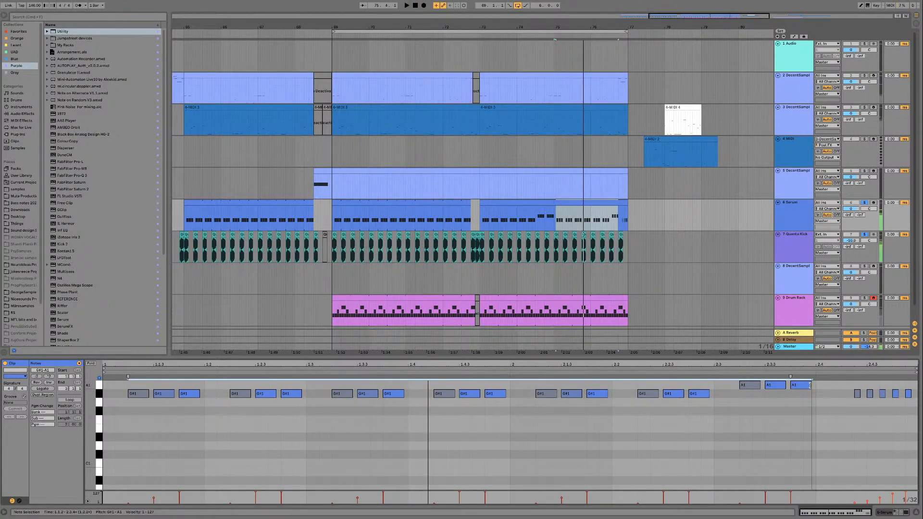
drag(825, 391, 915, 395)
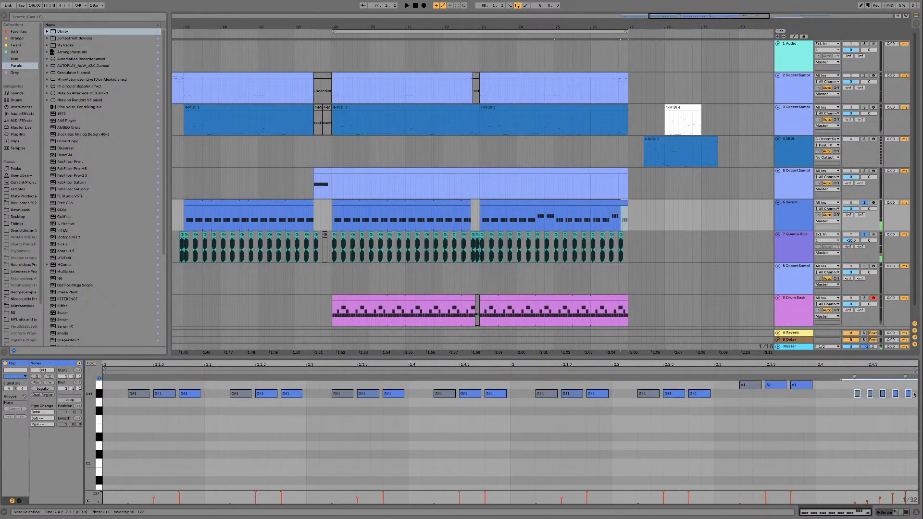
click(828, 374)
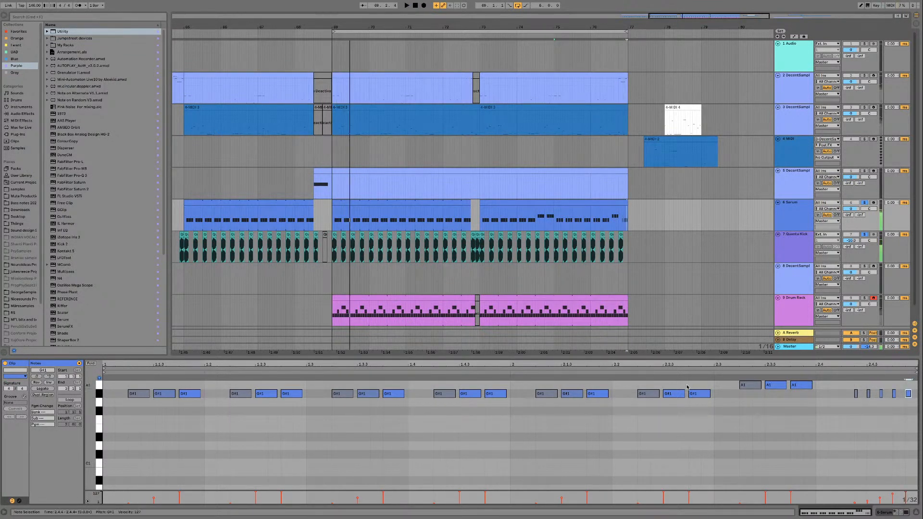
Step: Audition the shortened notes and copy the bar 75 Serum clip over the clip at bar 73
key(space)
click(587, 190)
drag(591, 202, 518, 204)
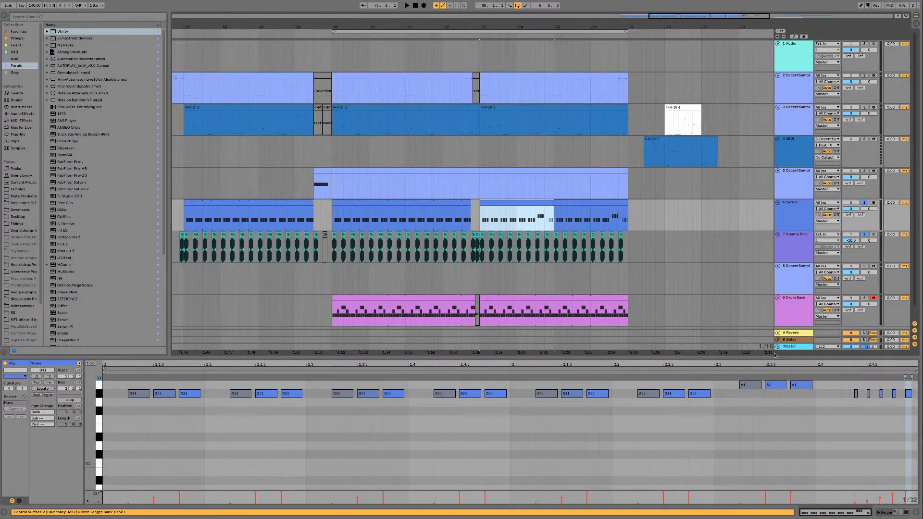
Step: In the bar 73 clip, delete the closing G#1 run and duplicate the three A1 notes of beat 2.3 into beat 2.4
drag(716, 385, 906, 384)
drag(851, 403, 908, 395)
key(Delete)
click(724, 370)
click(719, 376)
click(750, 415)
Step: Transpose the three notes of beat 2.4 up to B1 and audition the bass line with the full mix
drag(832, 392, 913, 388)
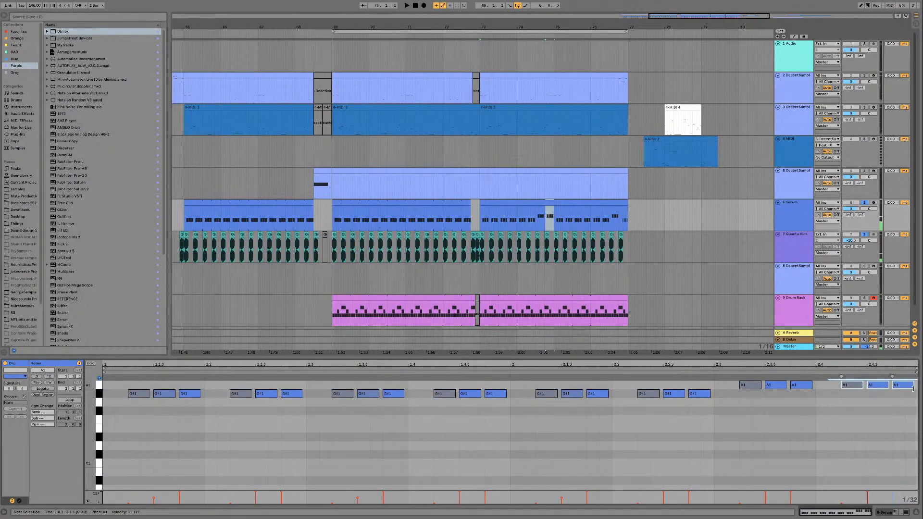
key(Up)
key(Up)
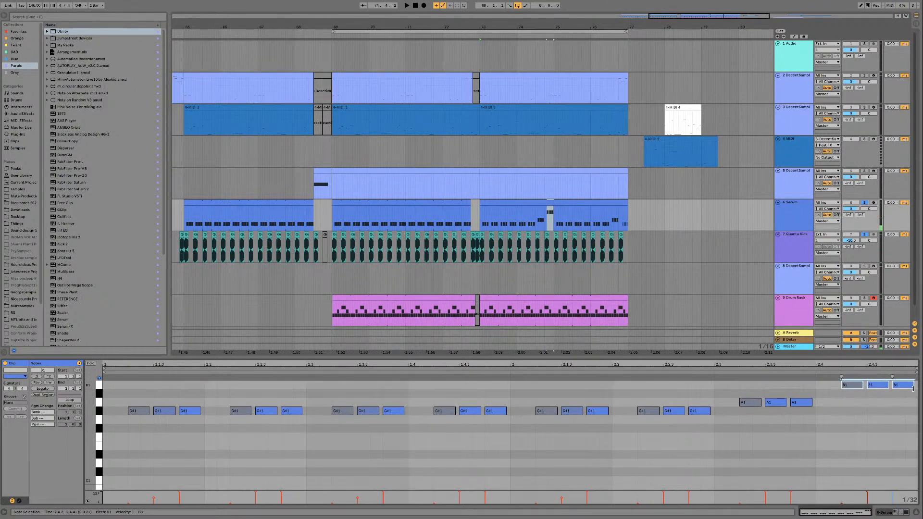
click(723, 397)
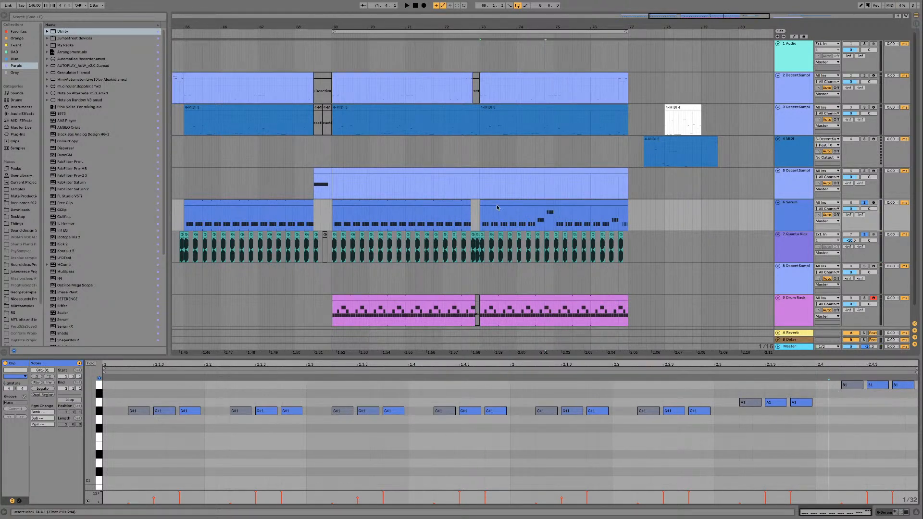
click(513, 203)
key(space)
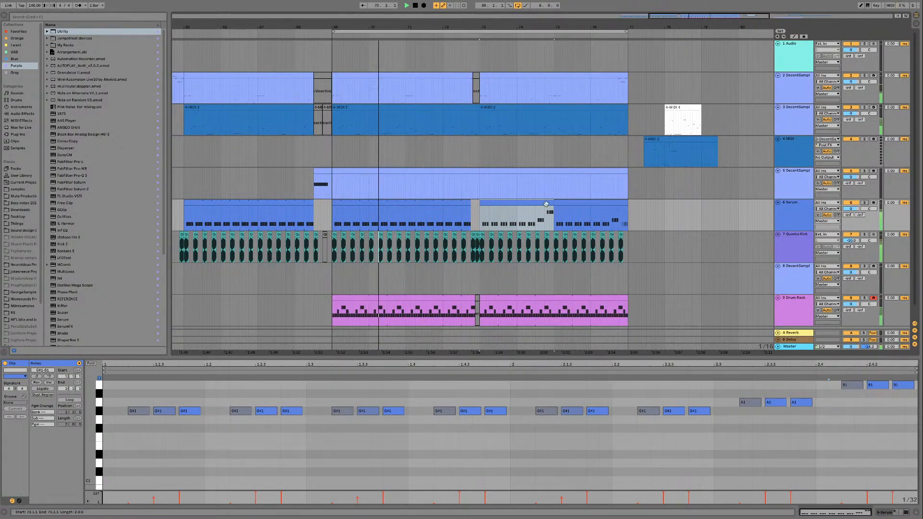
Step: Copy the two Serum clips at bars 73 and 75 over the clip starting at bar 69
click(513, 203)
shift+click(572, 203)
drag(577, 203, 435, 205)
Step: Split the copied Serum clip at 72.4.1 and delete its last beat before bar 73
click(471, 218)
key(super+e)
click(476, 204)
key(Delete)
scroll(276, 202, left, 5)
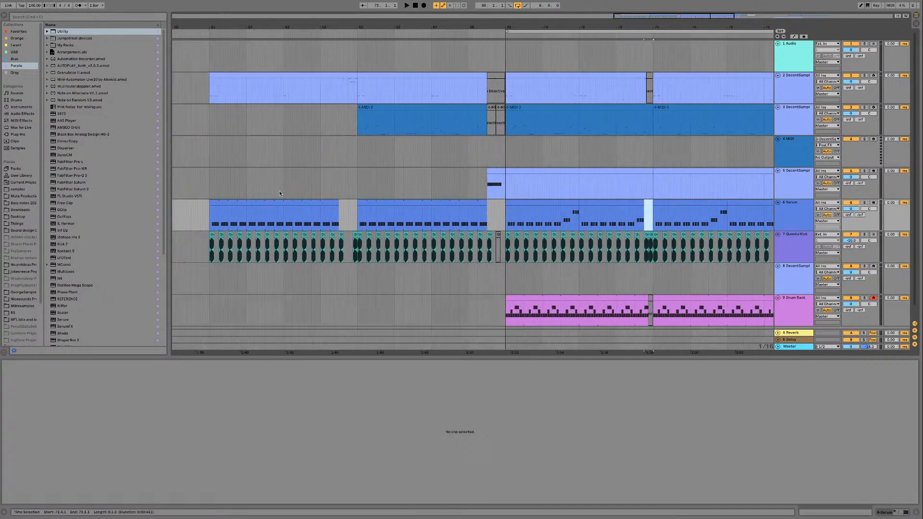
drag(663, 14, 648, 21)
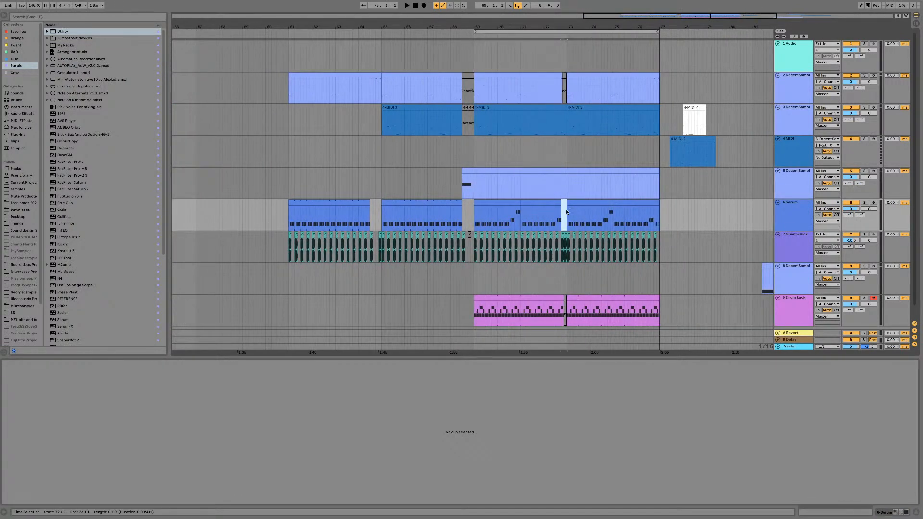
Step: In the Serum clip at bar 69, transpose the three notes of beat 2.4 down to F#1 and audition the change
click(515, 202)
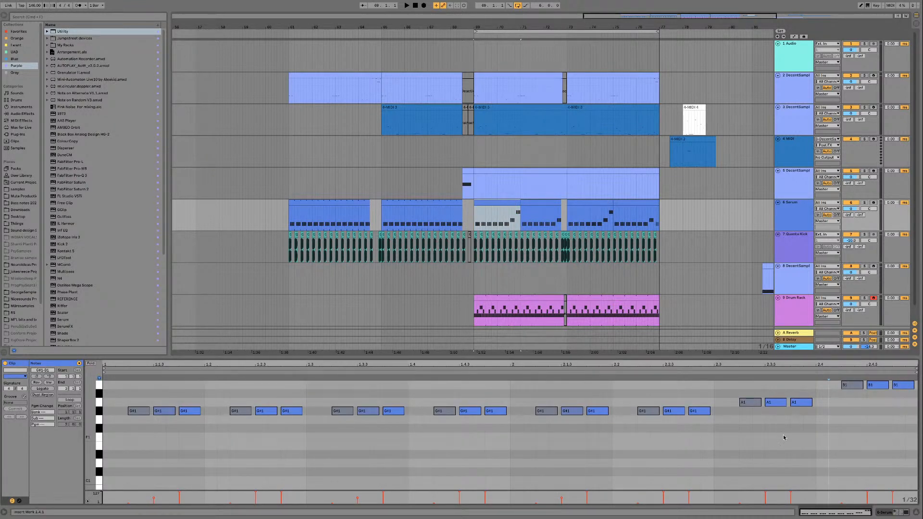
drag(821, 390, 922, 387)
key(Down)
key(Down)
key(Down)
key(Down)
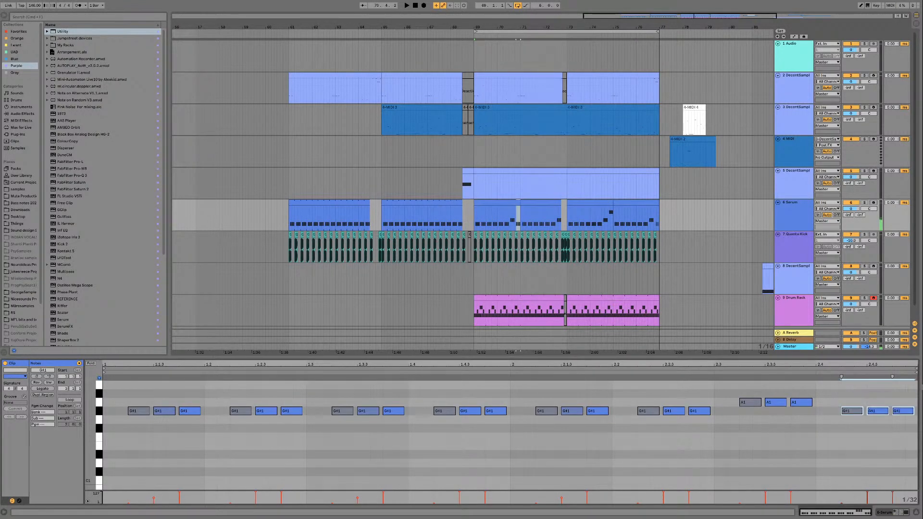
key(Down)
key(space)
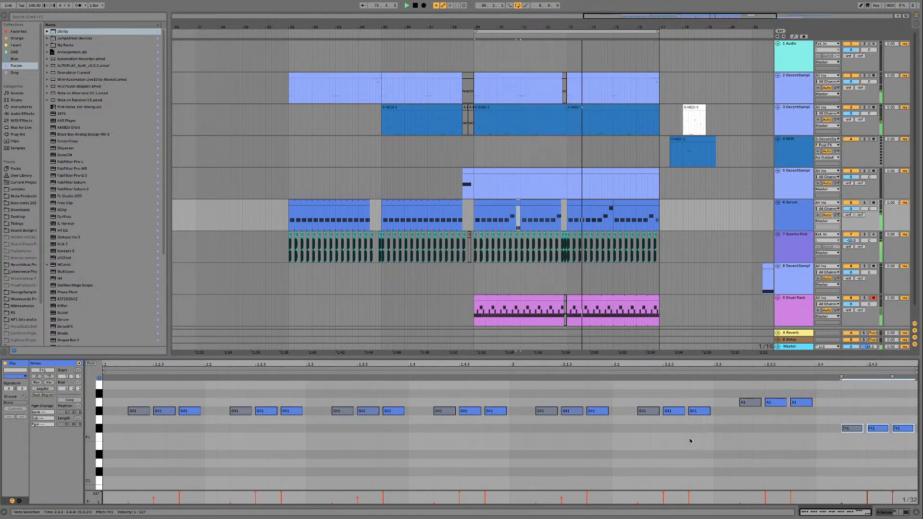
Step: Copy the edited Serum clip from bar 69 over the clip at bar 73 and audition it
drag(505, 202, 597, 201)
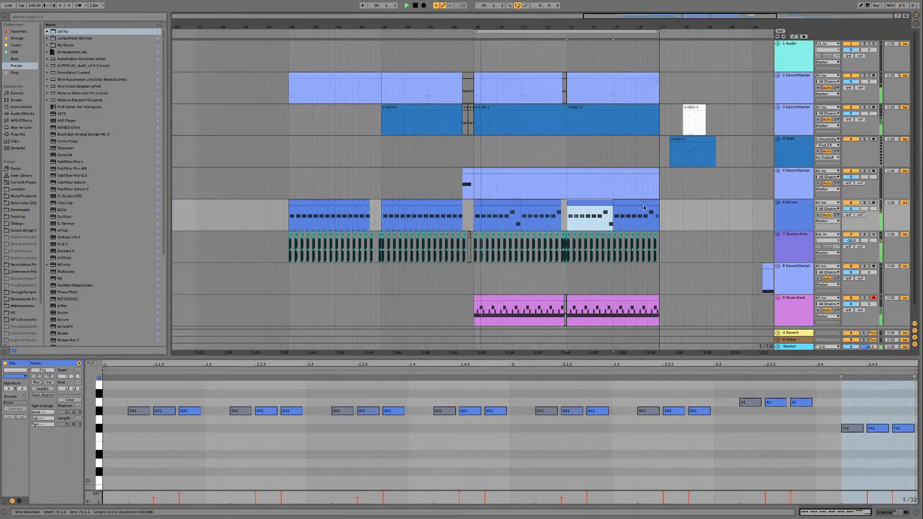
click(506, 205)
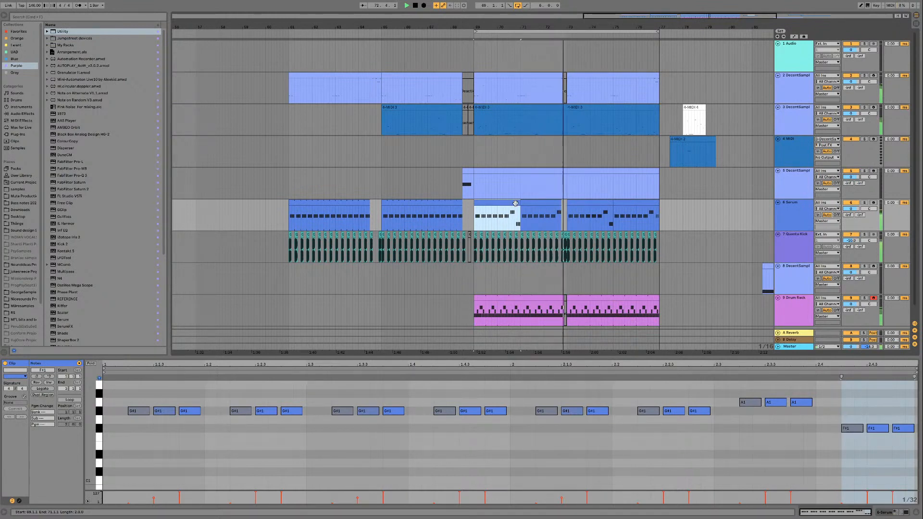
key(space)
Step: In the Serum clip at bar 71, raise the beat 2.2 notes to A1 and the beat 2.3 notes to B1, and audition
click(551, 204)
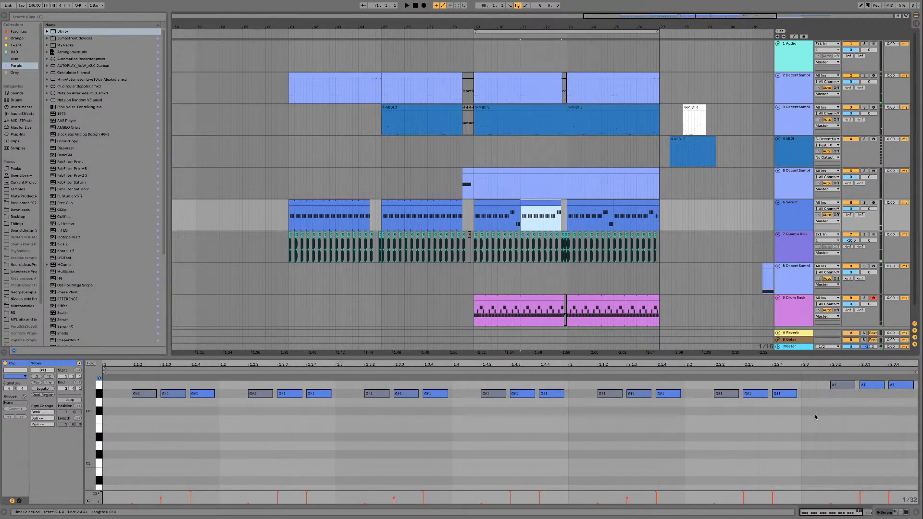
drag(705, 397, 915, 382)
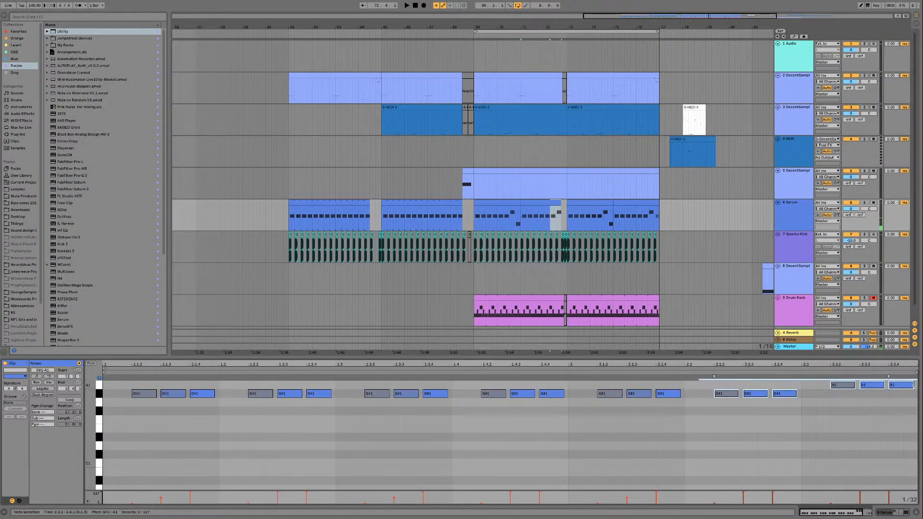
key(Up)
click(857, 402)
drag(816, 382, 918, 386)
key(Up)
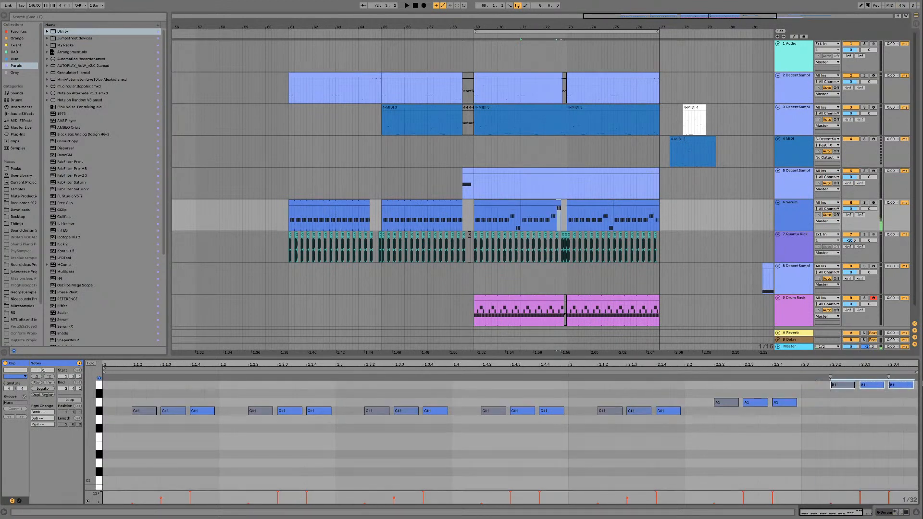
click(504, 201)
key(space)
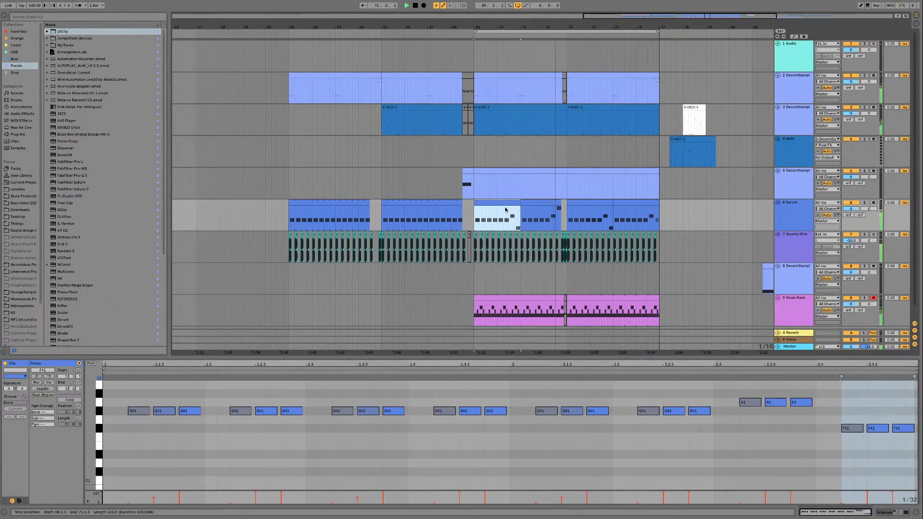
Step: Rework the bar 71 clip's ending to G#1, G#1, B1 in beat 2.2 and G#1, B1, A1 in beat 2.3
click(537, 203)
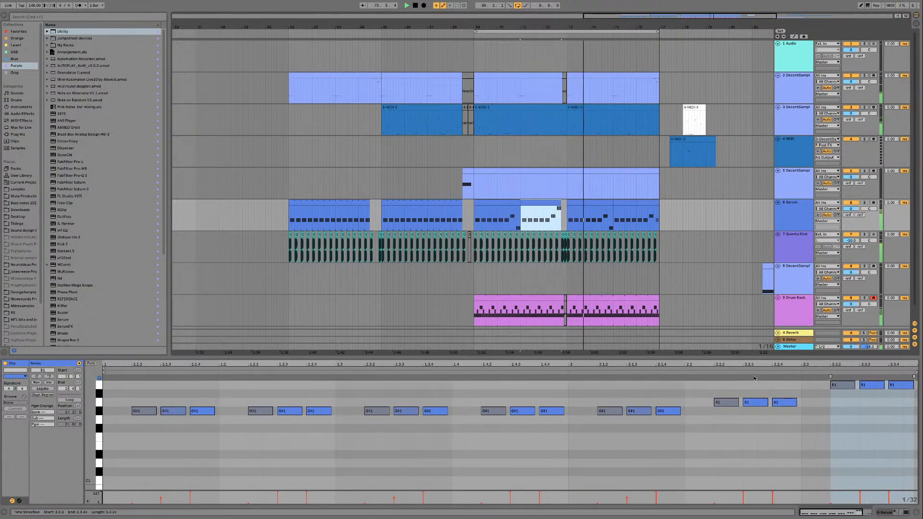
drag(702, 398, 787, 413)
click(785, 431)
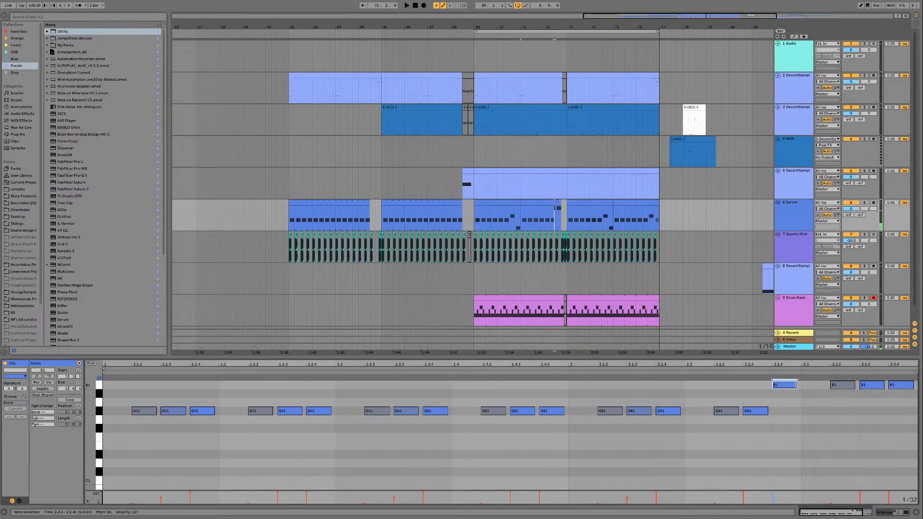
drag(908, 381, 898, 412)
click(896, 426)
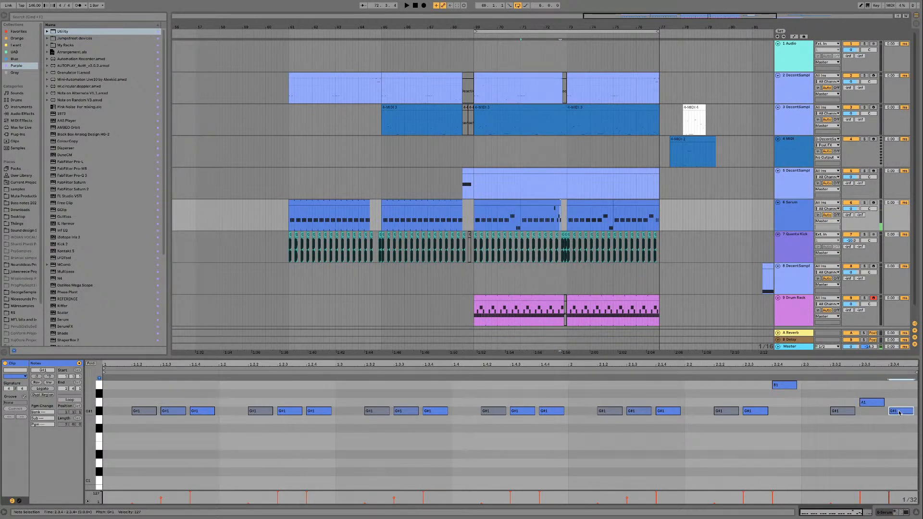
drag(866, 403, 864, 387)
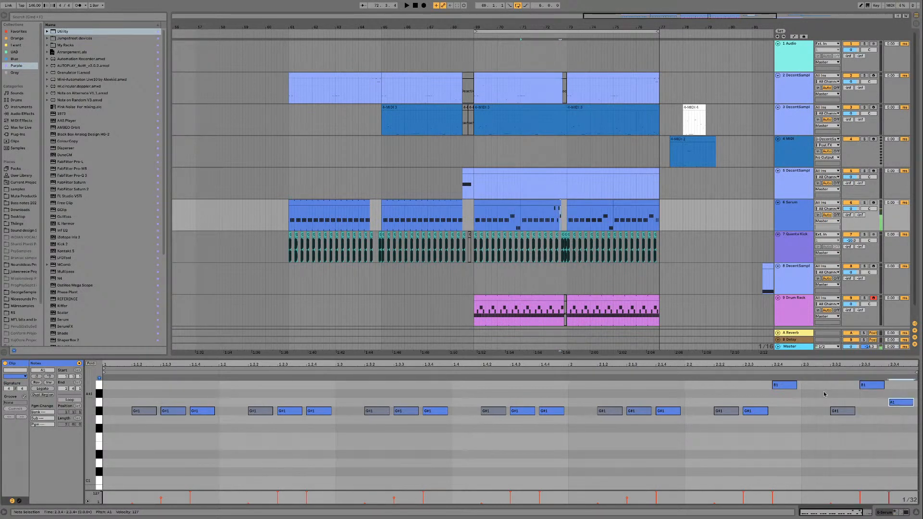
Step: Play the loop and copy the Serum clips of bars 69–72, including the gap, over bars 73–76
key(space)
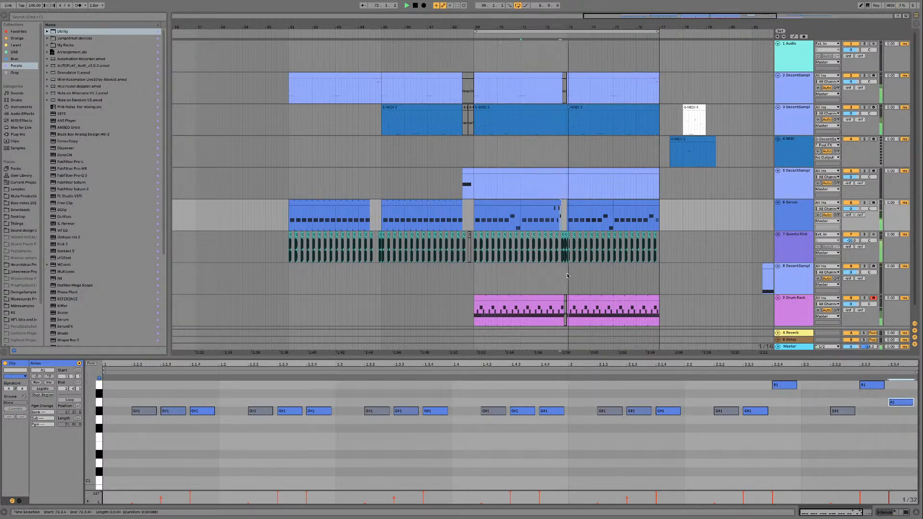
click(513, 200)
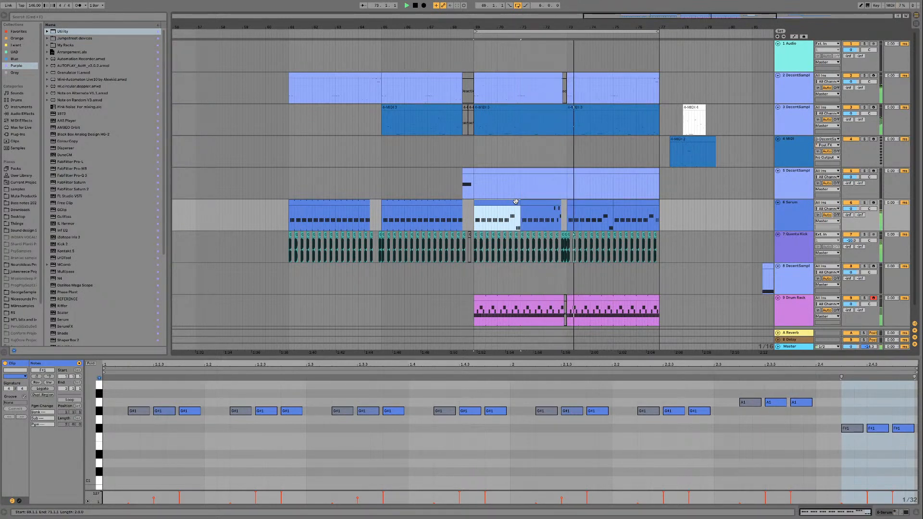
shift+click(553, 212)
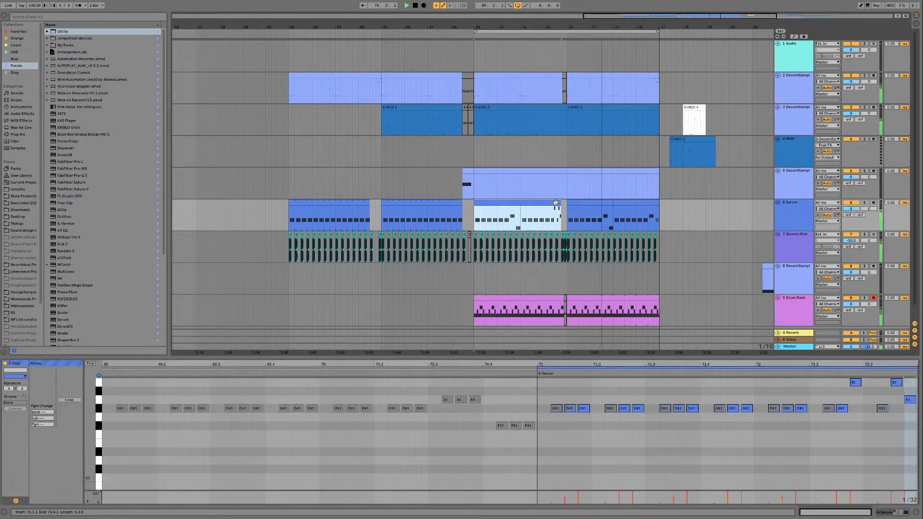
shift+click(568, 210)
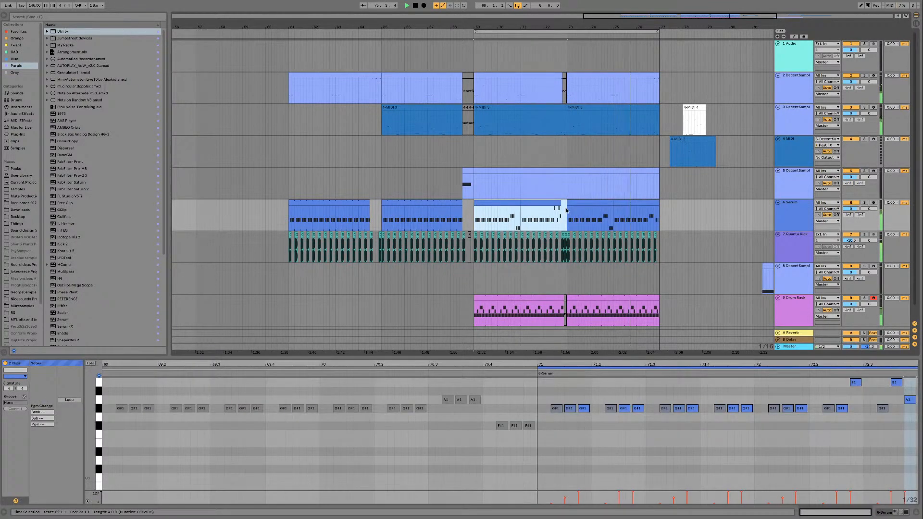
shift+click(583, 208)
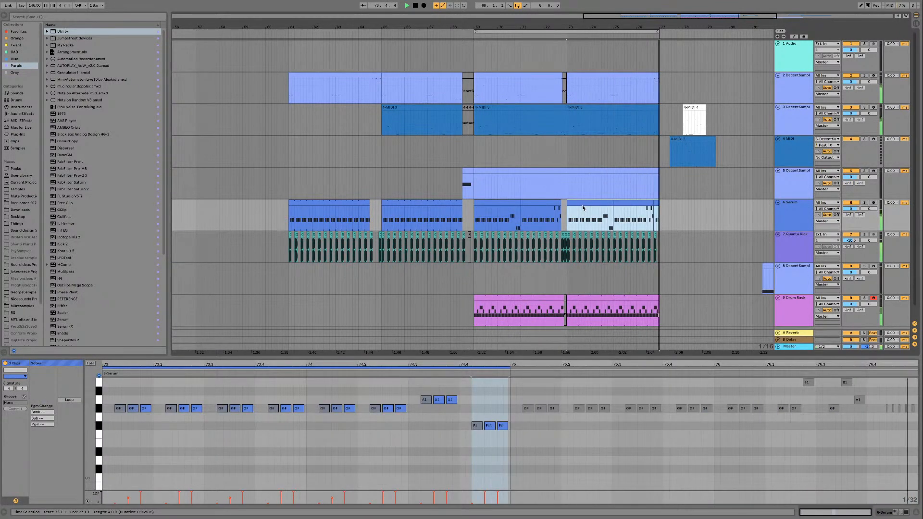
Step: In the short Serum fill clip at bar 76.4, lengthen all five G#1 notes together and audition the change
click(657, 216)
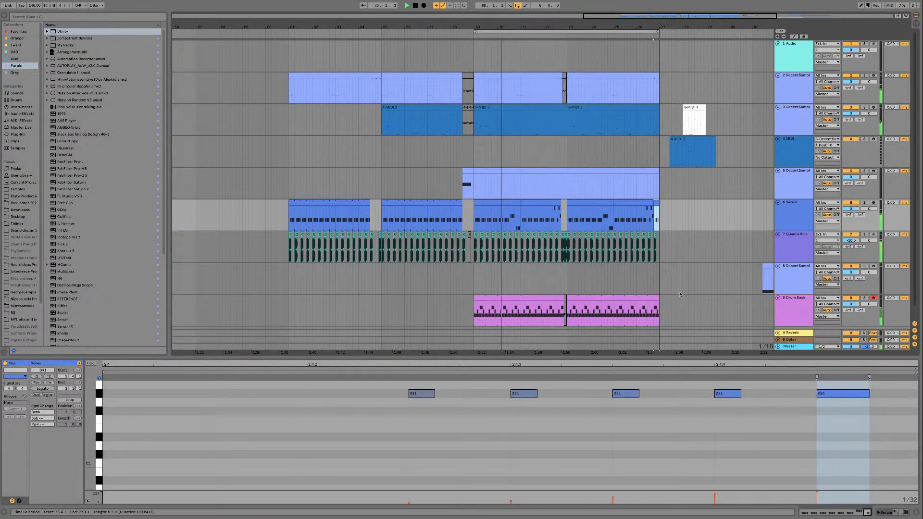
drag(868, 414, 340, 372)
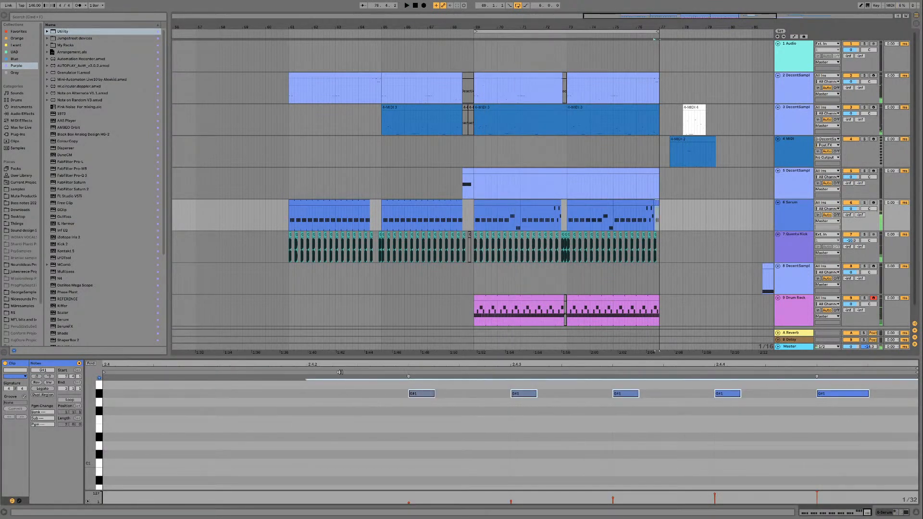
drag(437, 394, 457, 396)
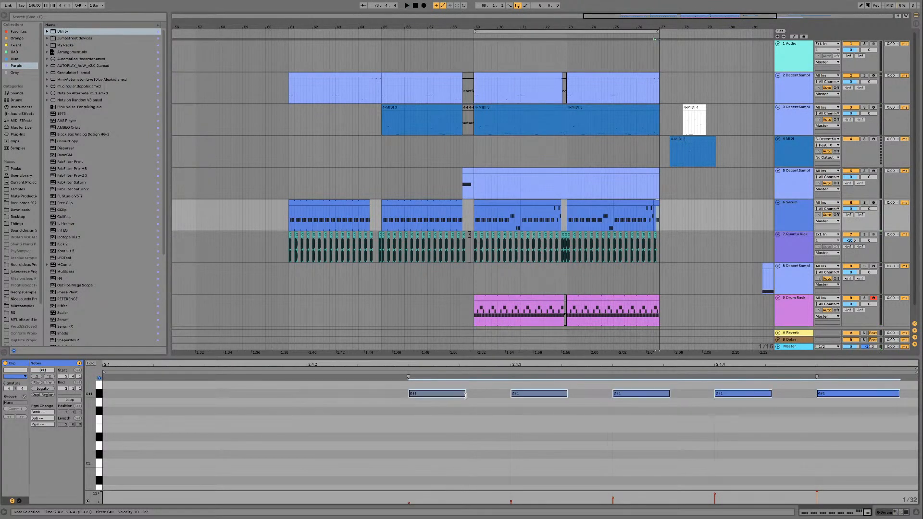
key(space)
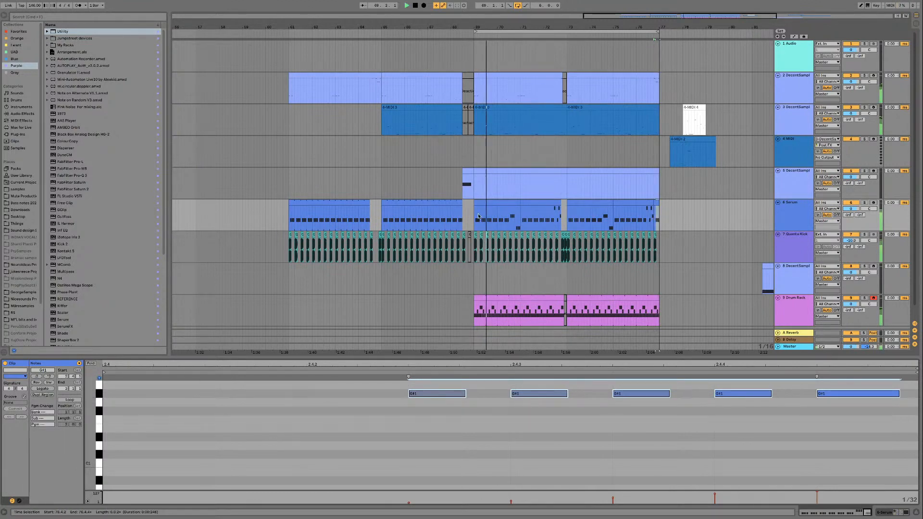
Step: Try trimming the end of the last Drum Rack clip before bar 77 and audition it
click(656, 203)
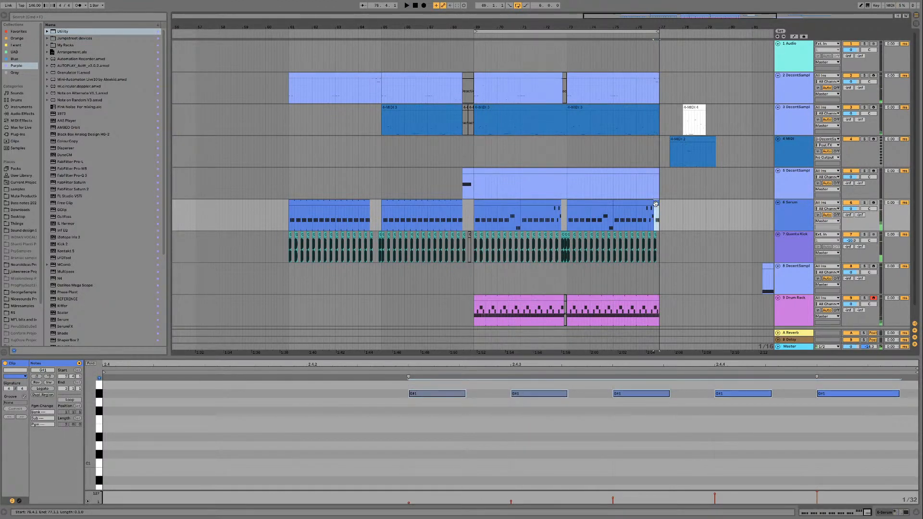
key(plus)
key(plus)
key(plus)
scroll(672, 296, down, 1)
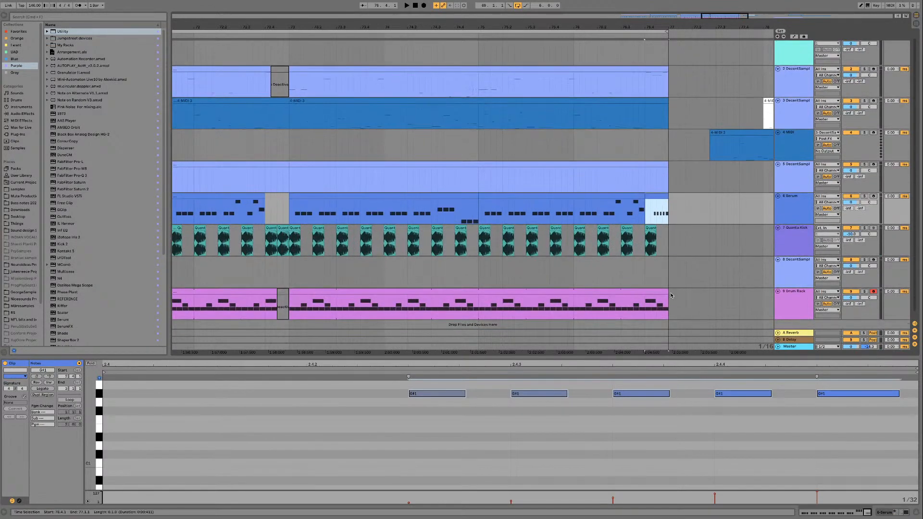
drag(667, 291, 655, 291)
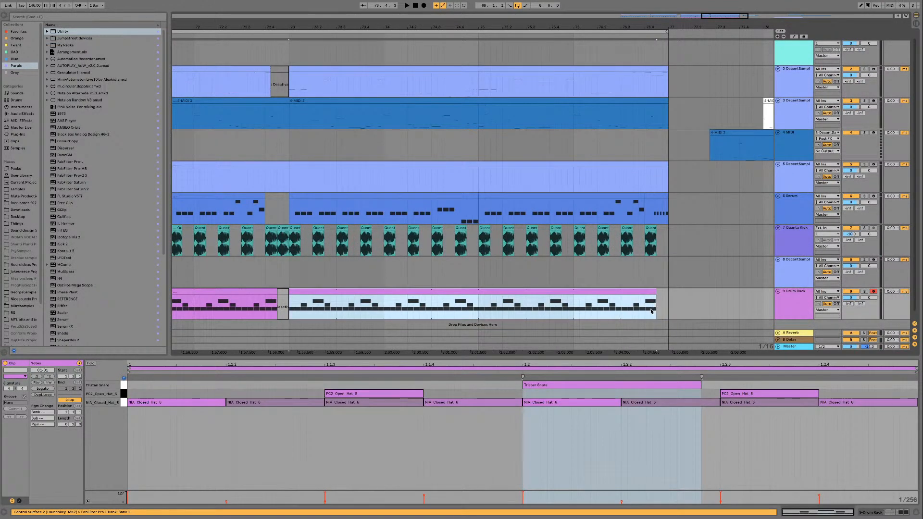
click(633, 303)
key(space)
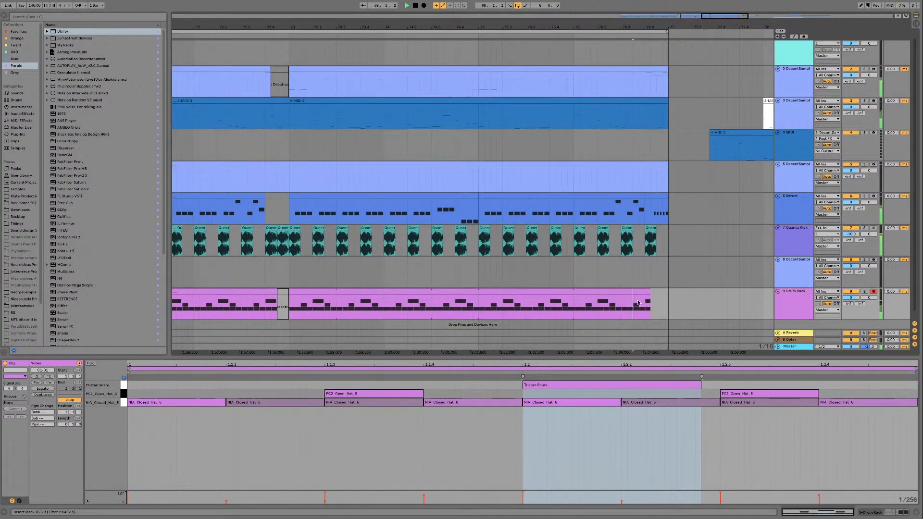
Step: Rework the last beat of the Drum Rack part before bar 77, clearing the closing hat notes, and audition it
click(649, 291)
drag(657, 291, 659, 291)
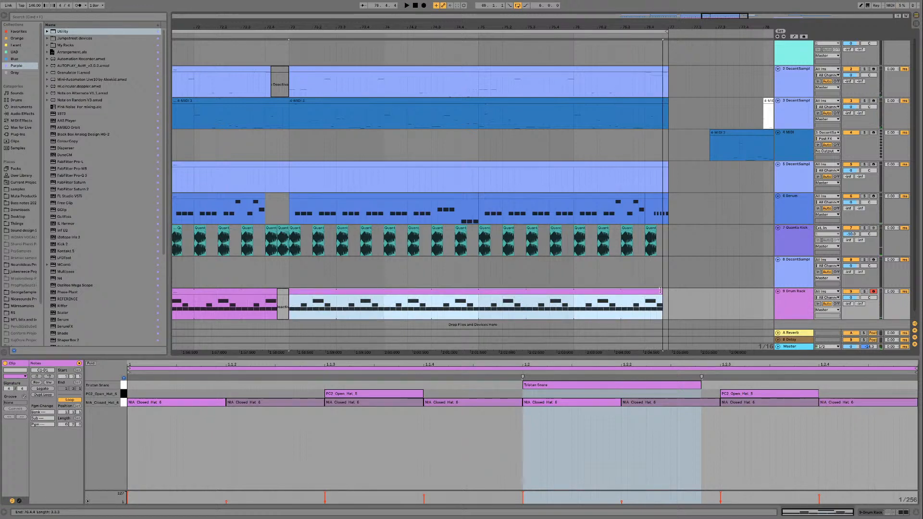
drag(413, 440, 803, 392)
click(626, 306)
key(space)
Step: Set the loop to span bar 61 to bar 77 and play the arrangement from bar 61
click(604, 267)
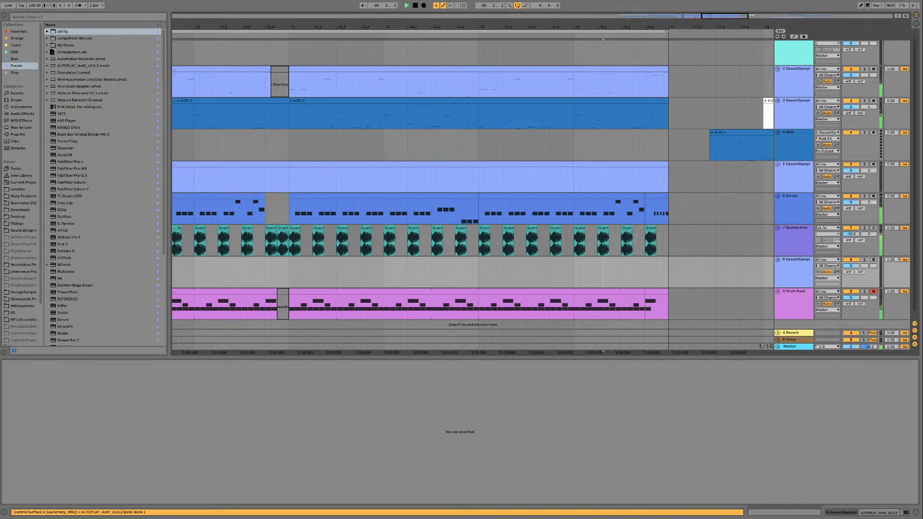
scroll(569, 250, down, 10)
key(space)
drag(427, 30, 262, 42)
key(space)
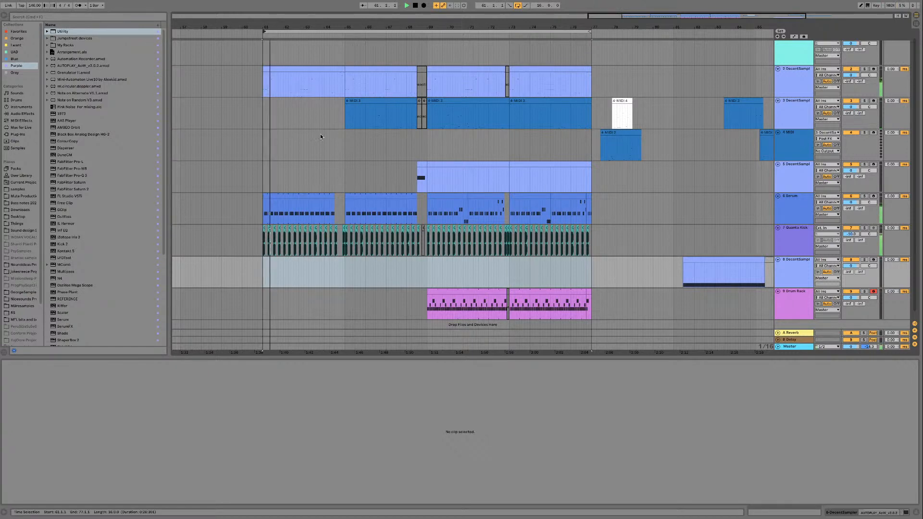
Step: Start saving the Live Set as "Dash Glitch Psytrance Machines STREAM" and choose Downloads as the destination
key(super+s)
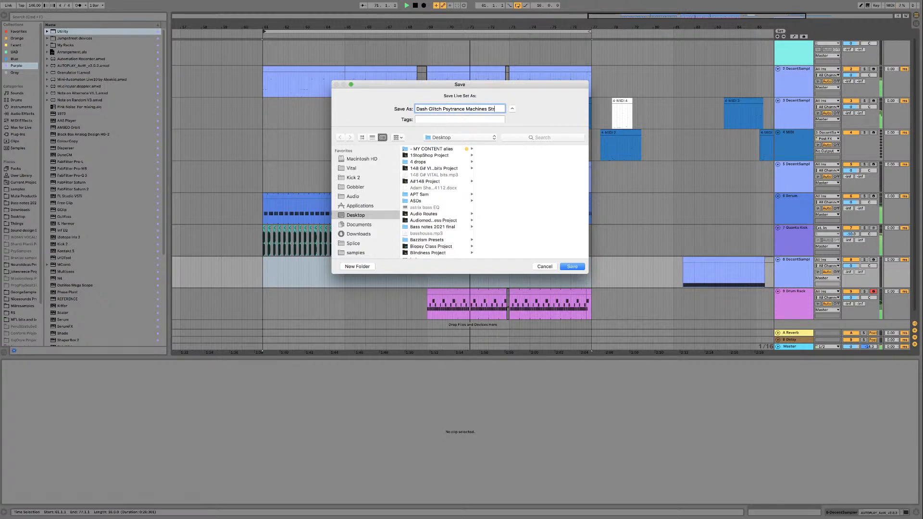
text(EAM)
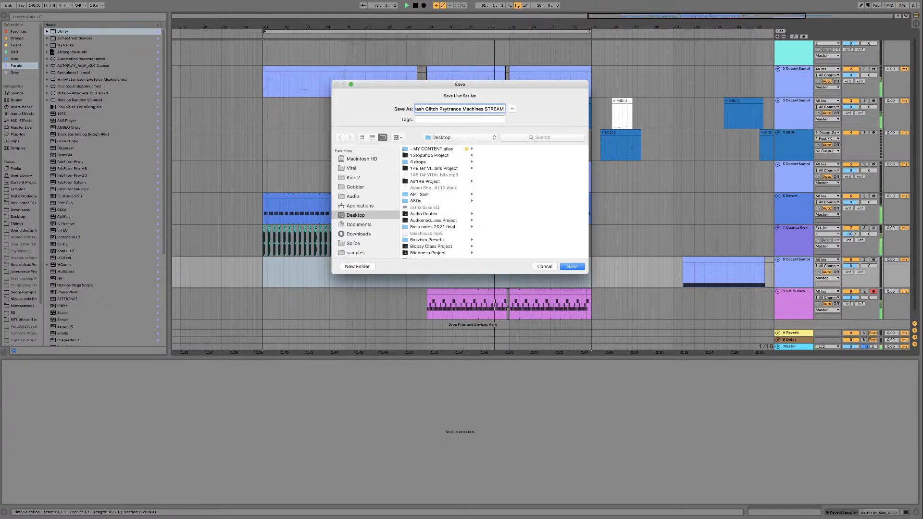
click(441, 137)
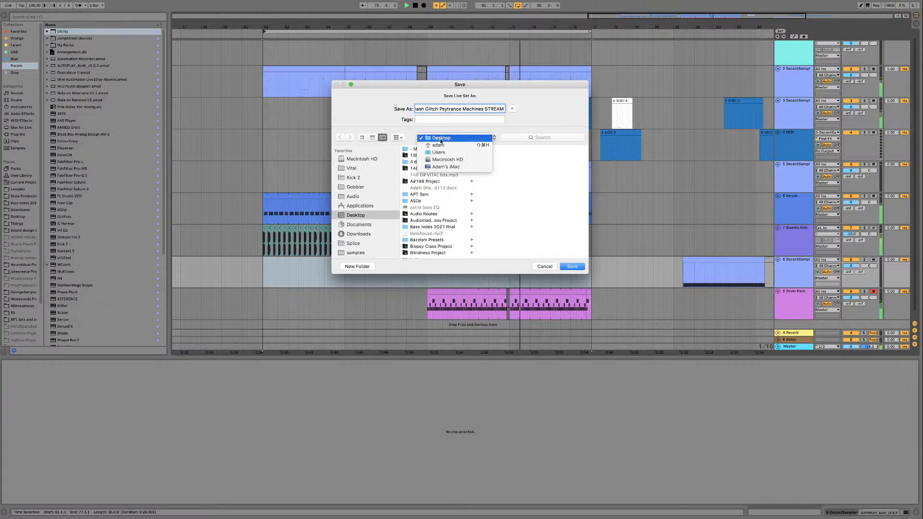
click(356, 218)
click(362, 234)
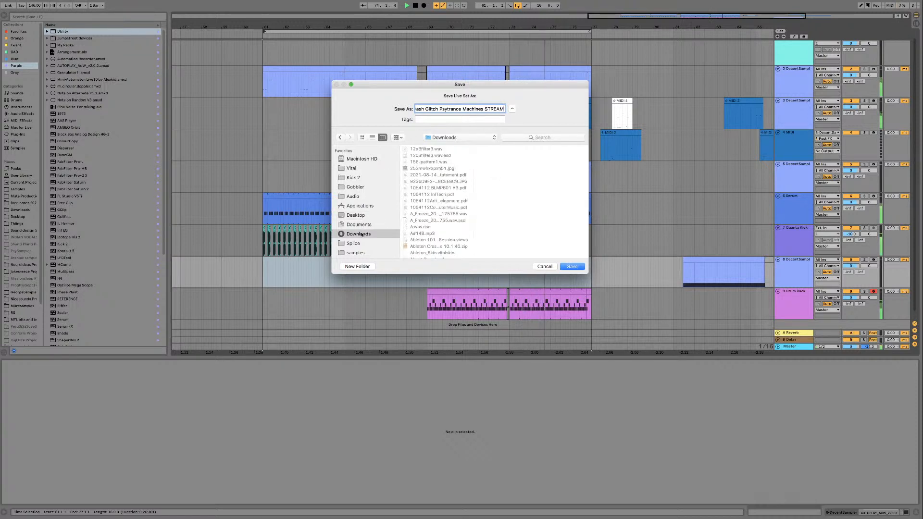
Step: Remove the spaces between the words "DashGlitchPsytranceMachines" in the file name and save the set
click(440, 109)
key(BackSpace)
key(alt+Left)
key(BackSpace)
click(463, 109)
key(BackSpace)
click(485, 109)
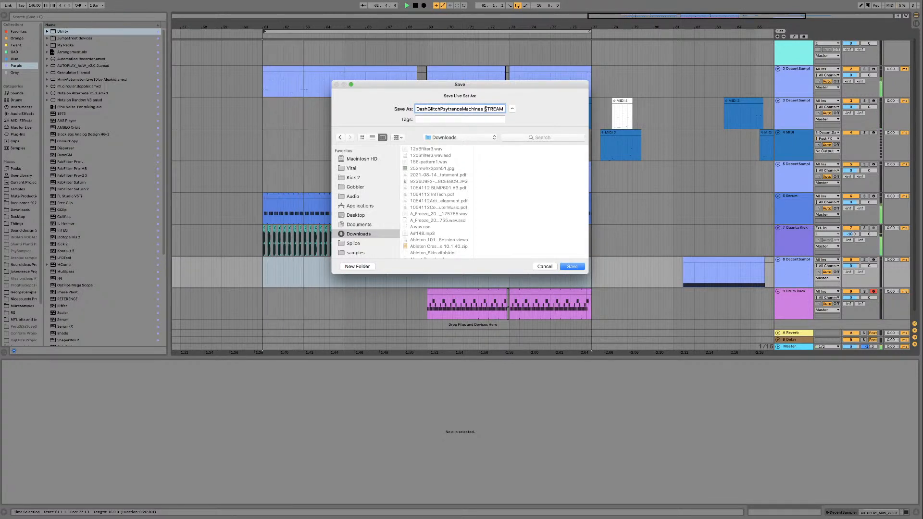
click(573, 267)
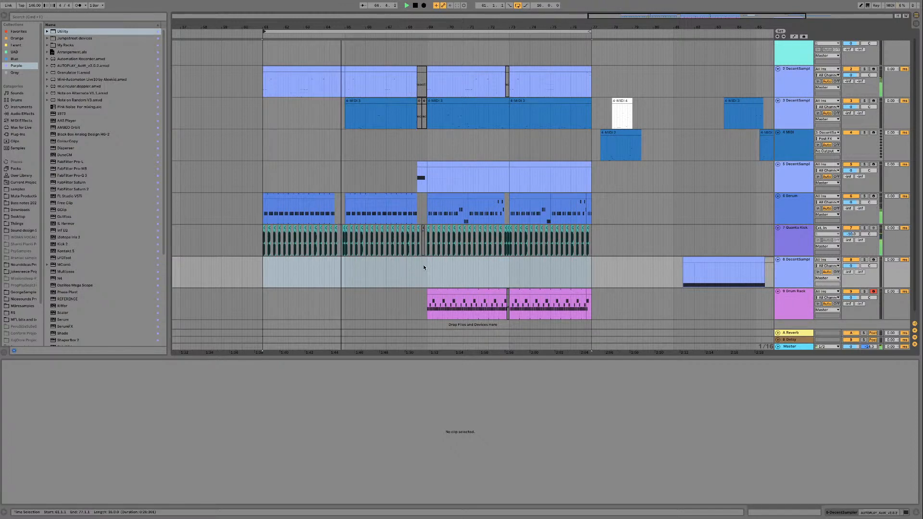
scroll(420, 264, right, 1)
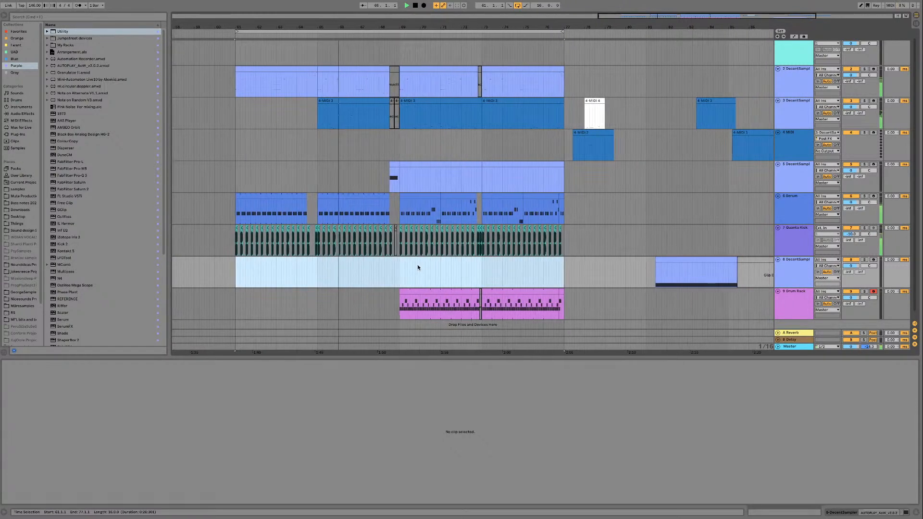
scroll(419, 266, down, 1)
scroll(419, 266, left, 1)
scroll(421, 268, right, 1)
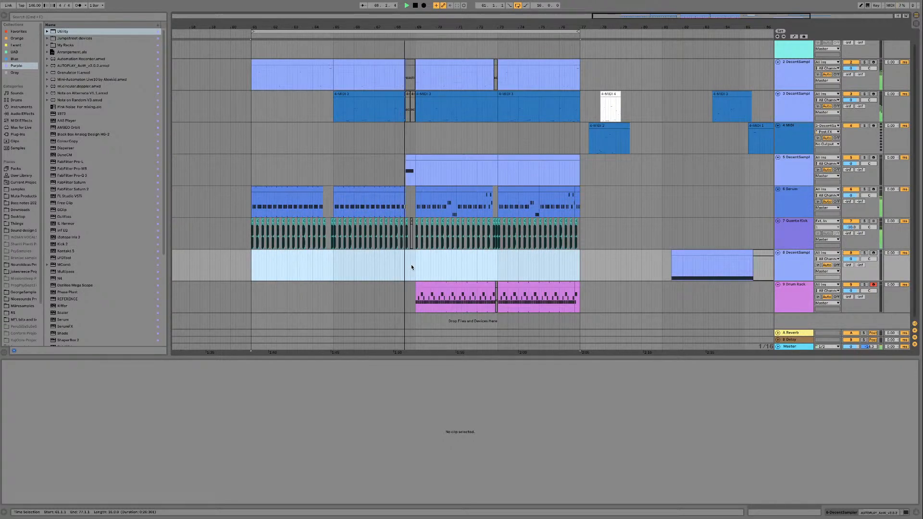
scroll(414, 263, left, 2)
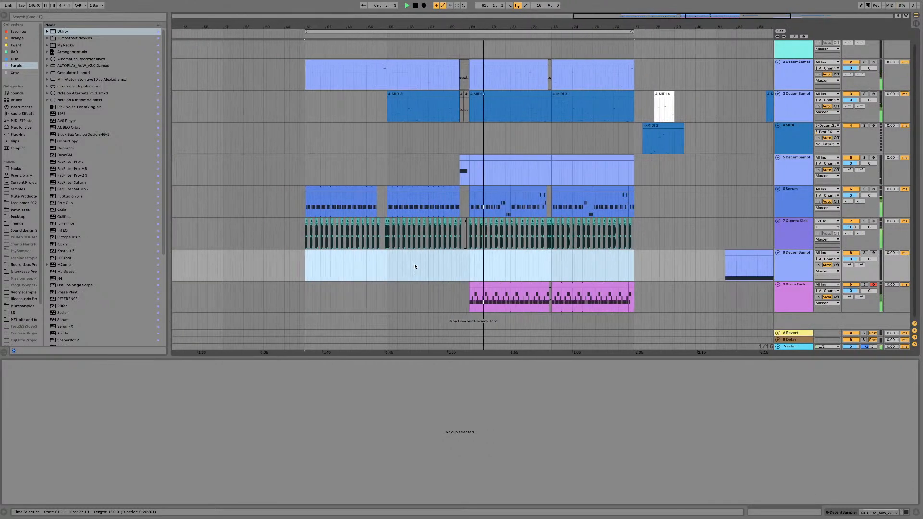
Step: Copy the Drum Rack clips of bars 69–76 to bars 61–68 and consolidate the copies into one clip
click(476, 260)
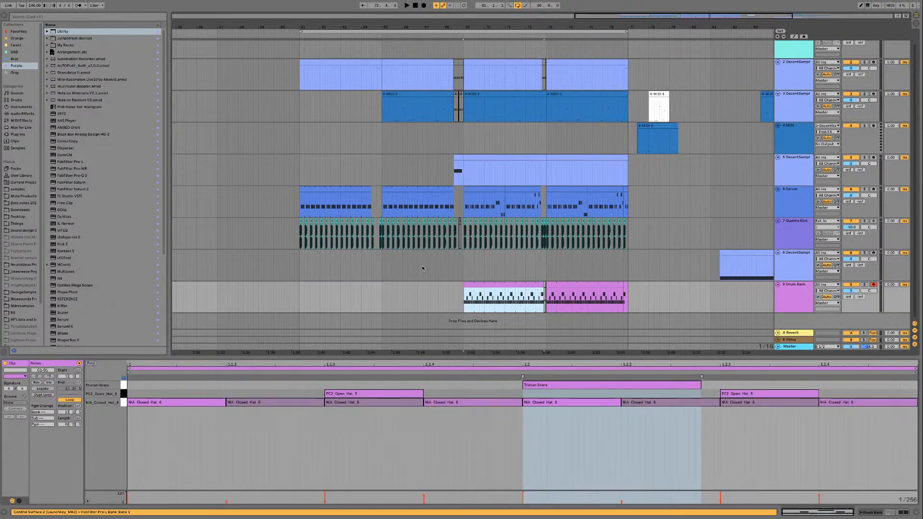
scroll(383, 64, left, 3)
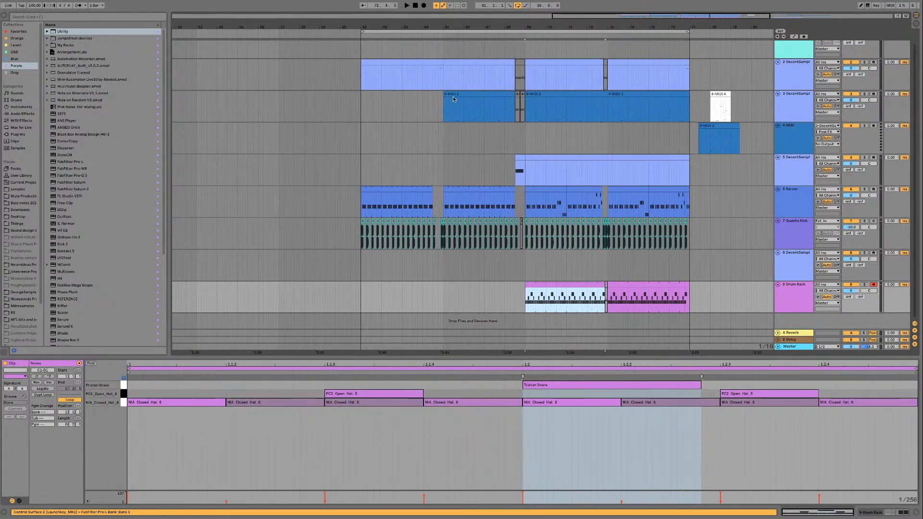
drag(581, 291, 415, 286)
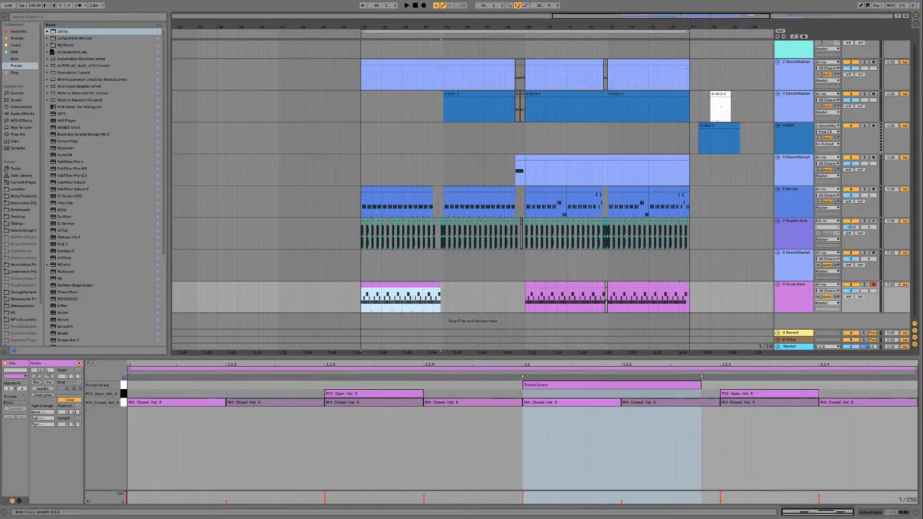
click(581, 286)
shift+click(668, 284)
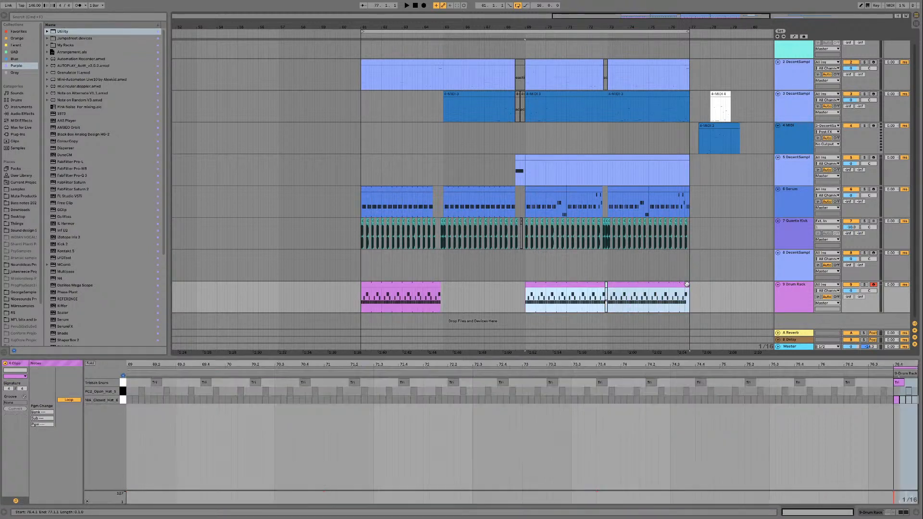
drag(660, 284, 496, 287)
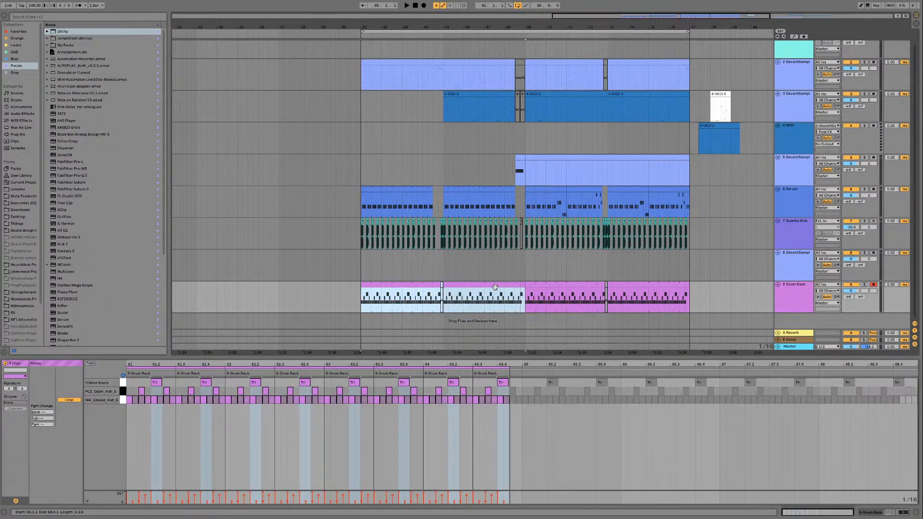
key(super+j)
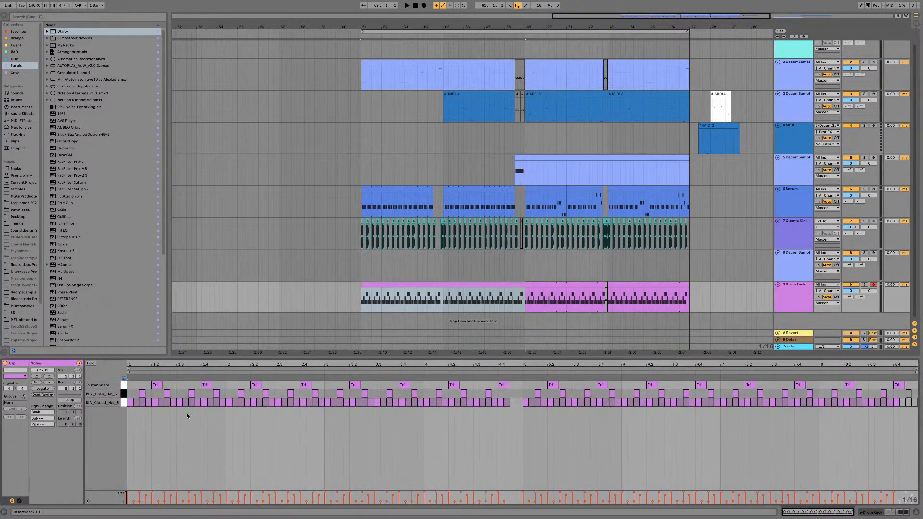
Step: Deactivate all snare and open-hat notes in the consolidated Drum Rack clip at bar 61, leaving the closed hats, and audition
click(125, 394)
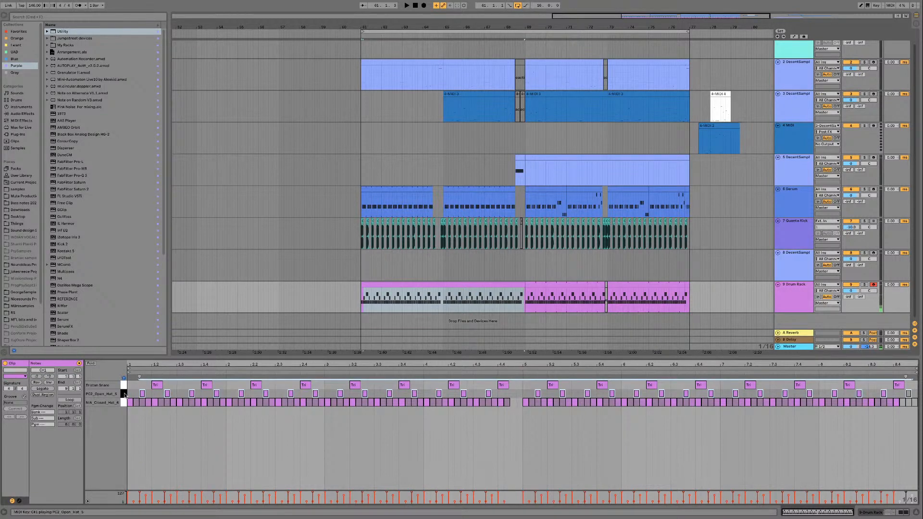
click(122, 385)
key(space)
click(417, 286)
Step: Copy the Serum and kick clips of bars 61–68 together to the eight bars starting at bar 53
scroll(418, 284, left, 1)
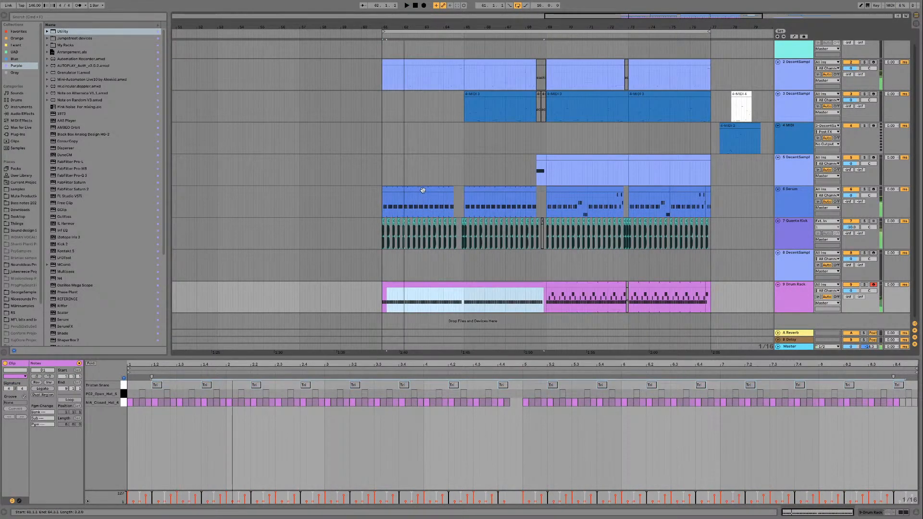
click(423, 190)
key(space)
shift+click(545, 224)
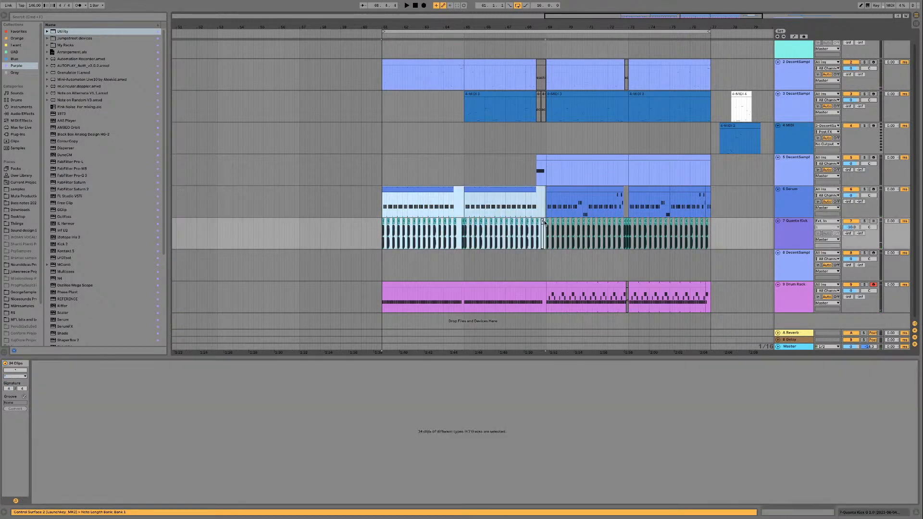
drag(422, 193, 259, 191)
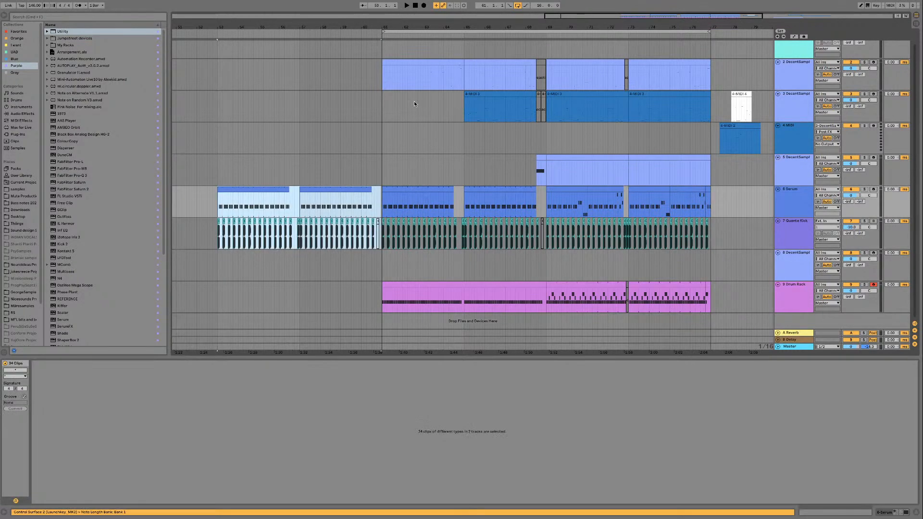
Step: Copy the 2-DecentSampler clips of bars 61–68 to the eight bars starting at bar 53 and extend the loop back to bar 53
click(409, 60)
shift+click(506, 61)
drag(506, 62, 342, 68)
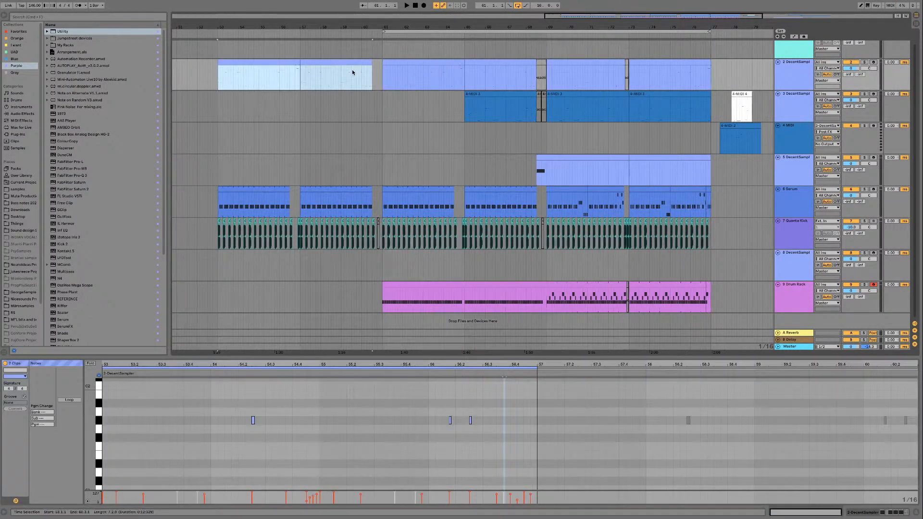
scroll(354, 71, left, 2)
drag(423, 31, 259, 32)
click(286, 67)
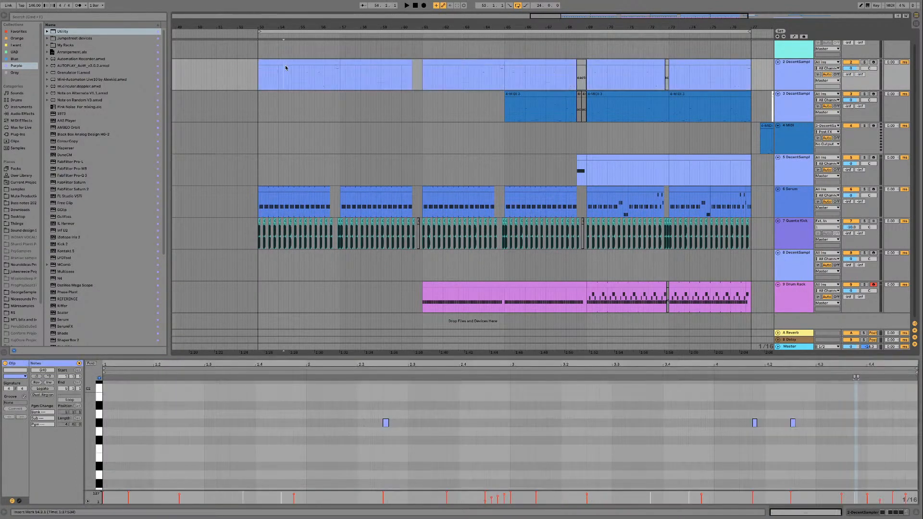
Step: Consolidate the copied 2-DecentSampler clips at bar 53 into one clip and fold its note editor to the used pitches
click(290, 63)
shift+click(394, 63)
key(super+j)
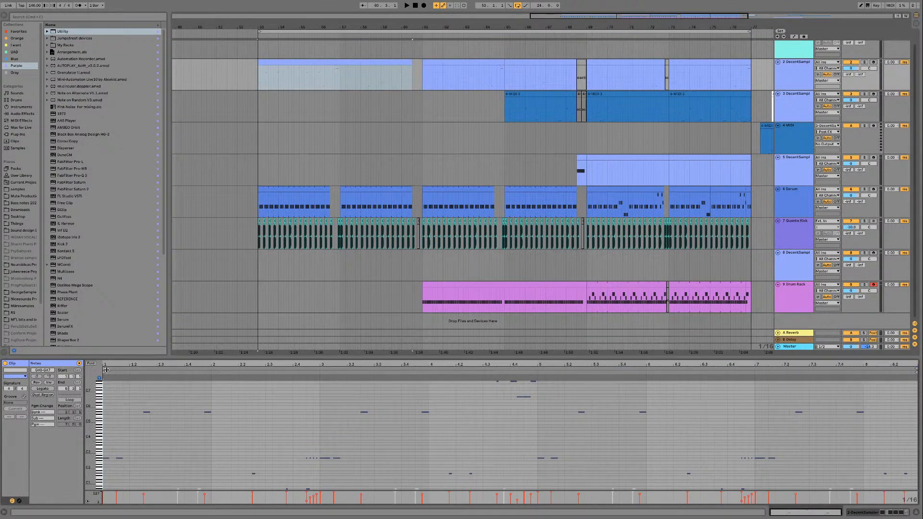
click(91, 364)
Step: Deactivate all notes in the consolidated 2-DecentSampler clip except those on G#2, and audition the section
click(99, 412)
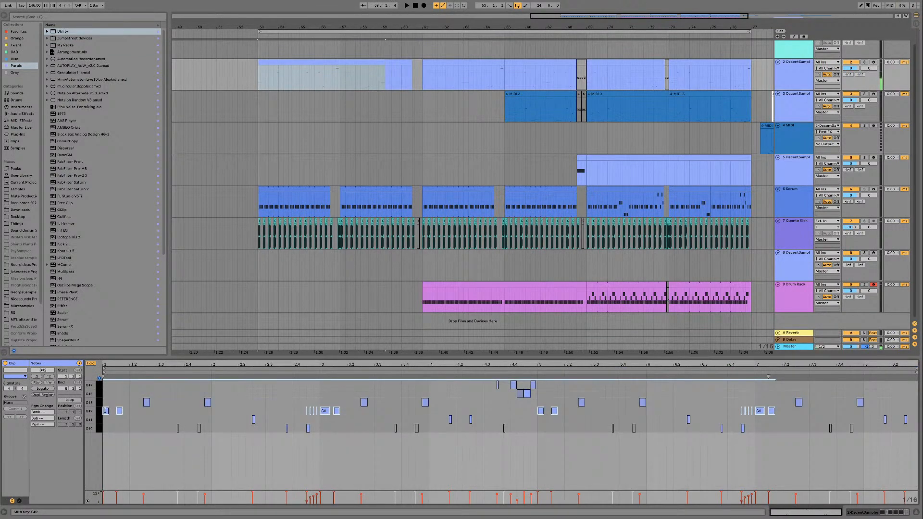
click(100, 403)
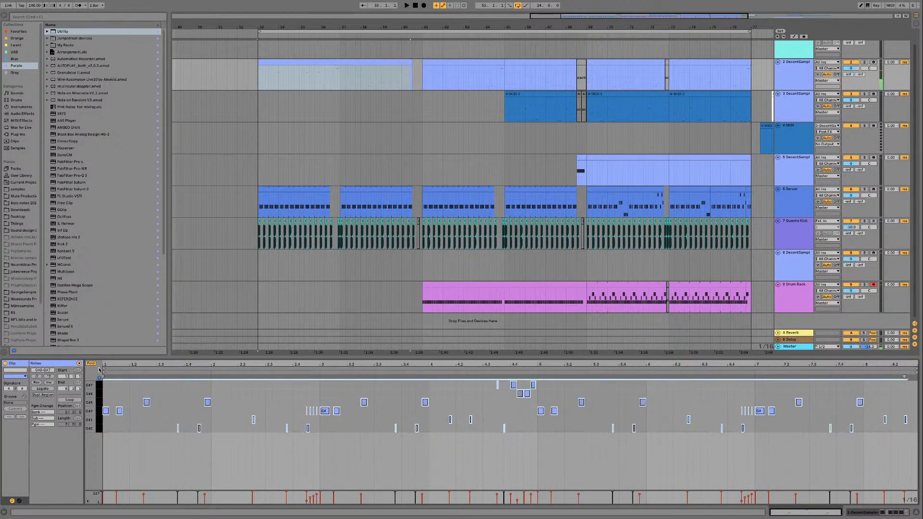
click(98, 412)
key(space)
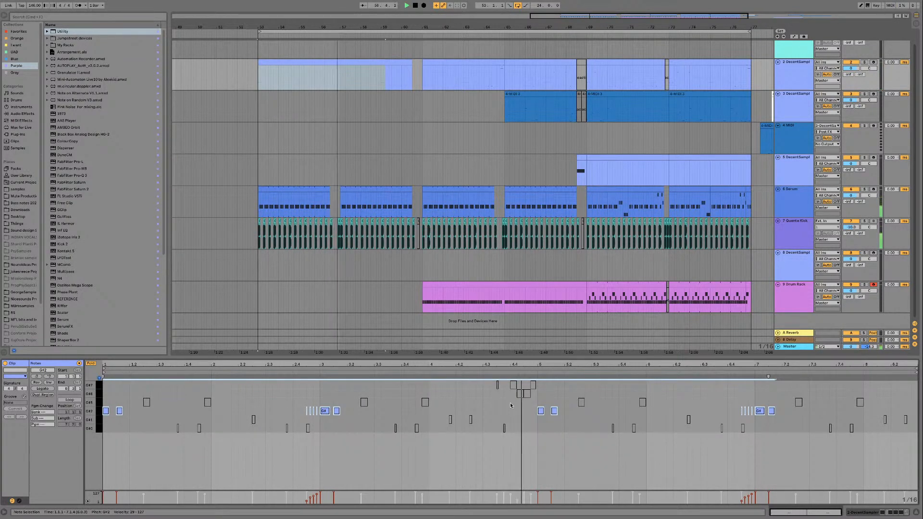
Step: Reactivate the single higher note at the end of the clip's bar 5 and two low notes near the end of bar 7, and audition
click(643, 402)
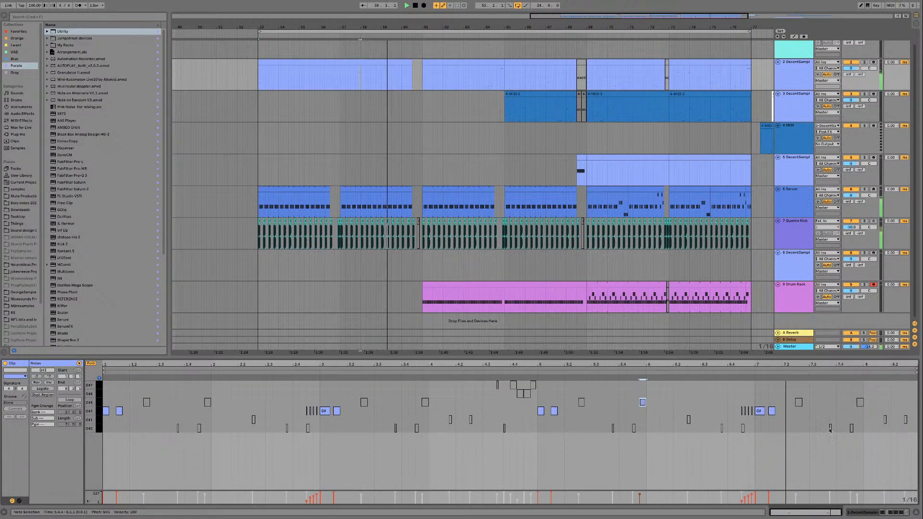
key(space)
drag(817, 417, 867, 434)
key(space)
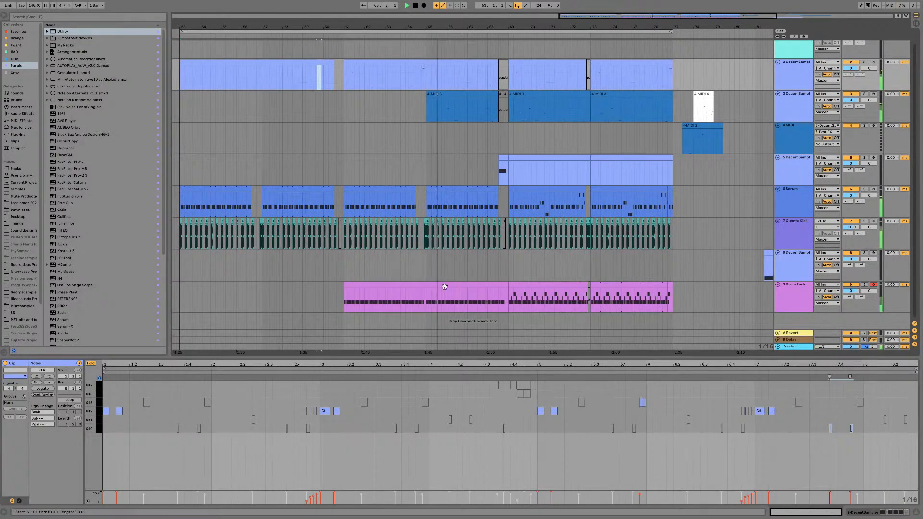
Step: Deactivate the short stretch of closed hats in the Drum Rack clip just before bar 65
click(421, 294)
scroll(422, 293, up, 5)
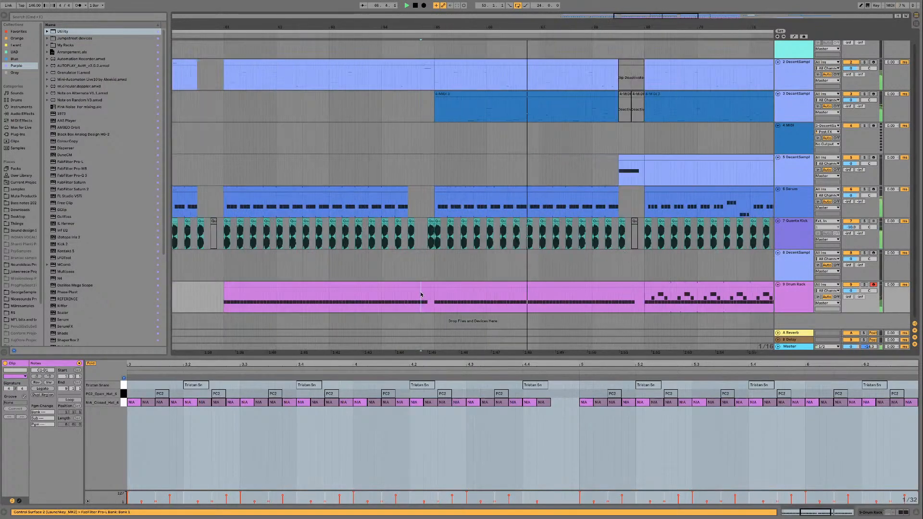
click(407, 297)
drag(407, 298, 445, 292)
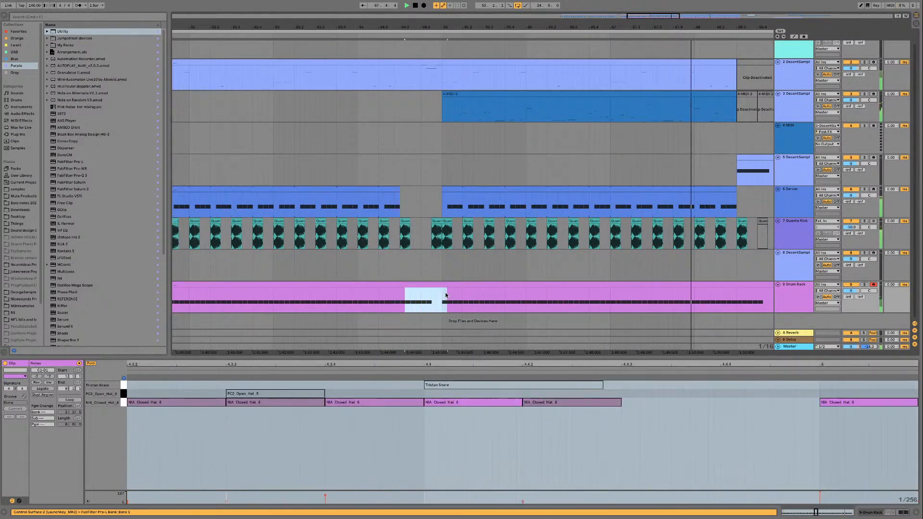
key(0)
scroll(440, 295, down, 5)
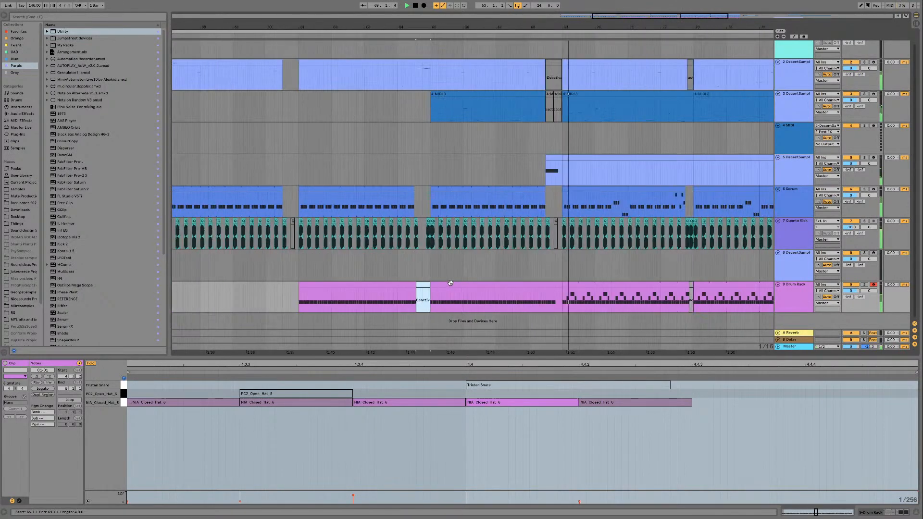
Step: Shorten the Drum Rack hat clip starting at bar 65 so that it ends at 68.3.2, leaving a gap before bar 69
scroll(548, 293, up, 8)
click(550, 292)
drag(607, 284, 550, 291)
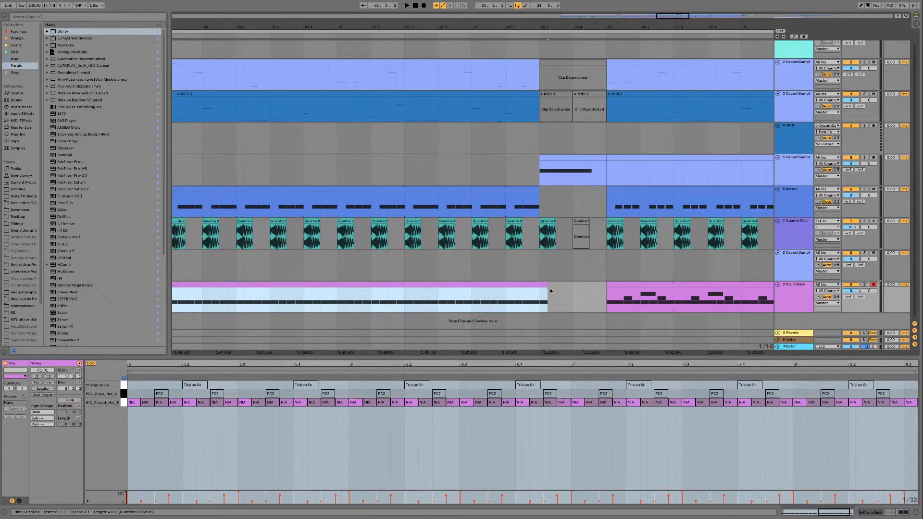
Step: Look over the arrangement built up to bar 77 and the spare clips beyond it to plan the following section
scroll(551, 291, down, 3)
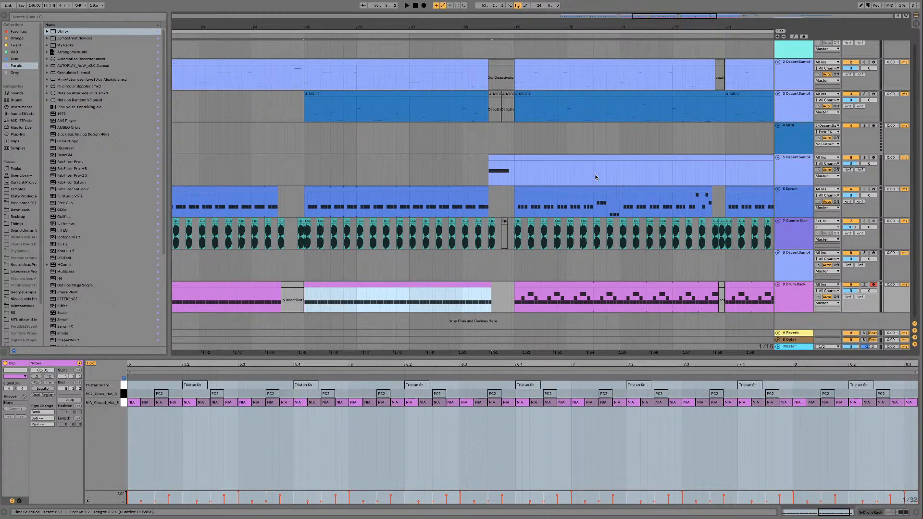
scroll(597, 177, right, 15)
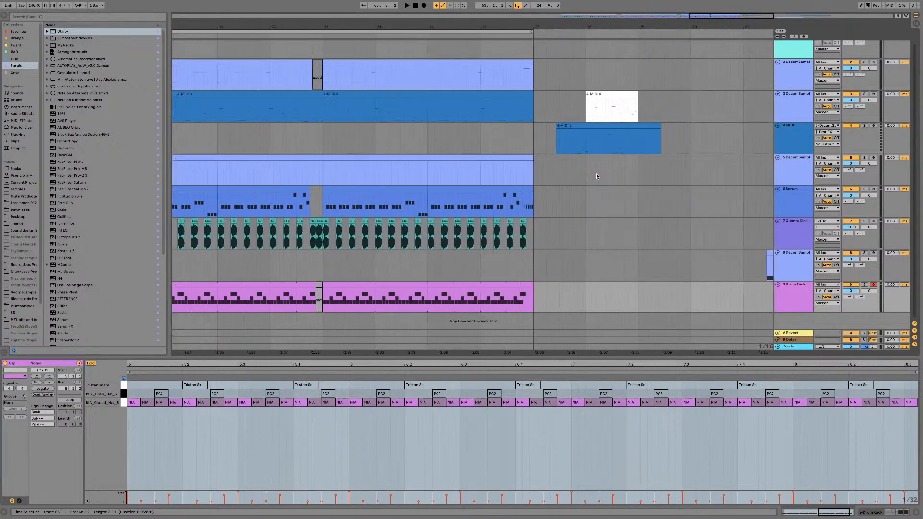
scroll(597, 176, left, 6)
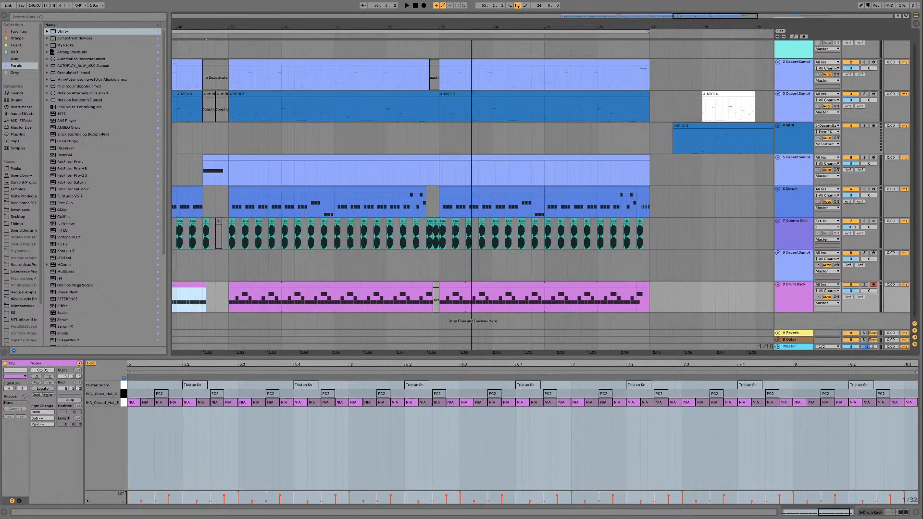
drag(715, 16, 715, 5)
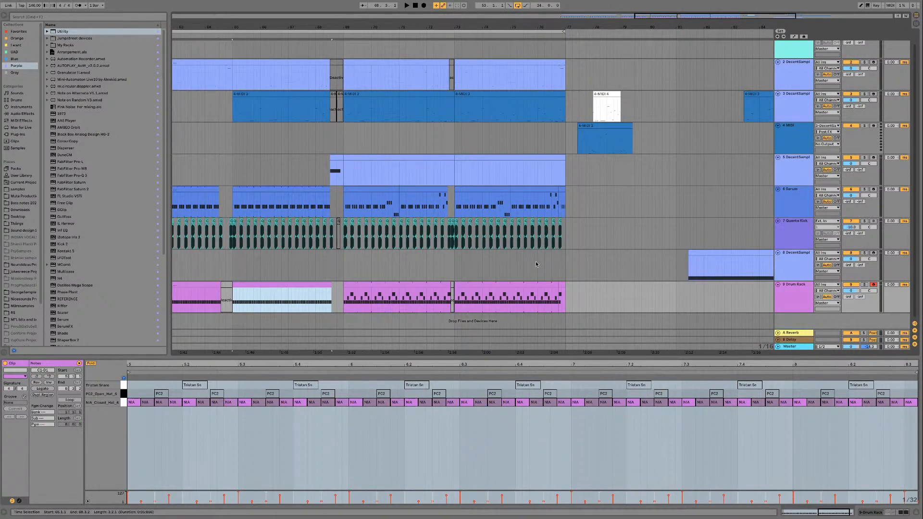
scroll(550, 285, left, 1)
scroll(550, 285, right, 2)
scroll(551, 285, left, 4)
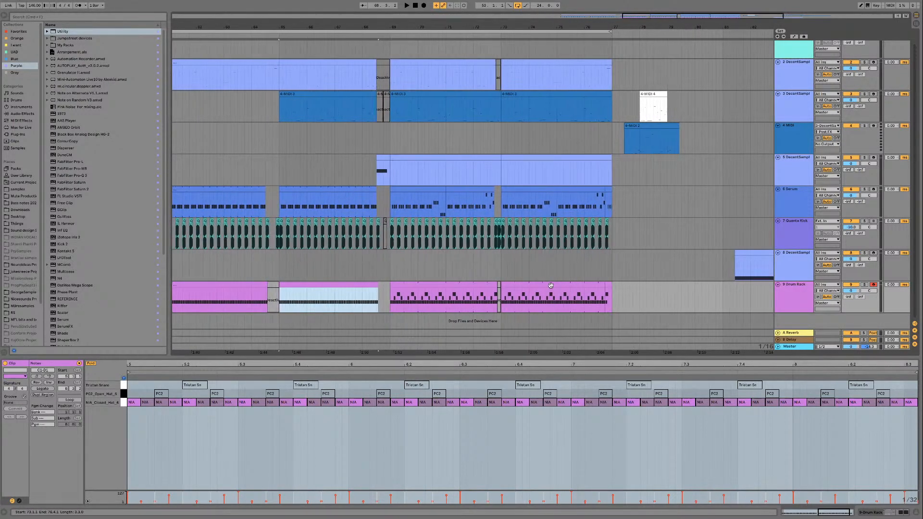
scroll(578, 283, left, 3)
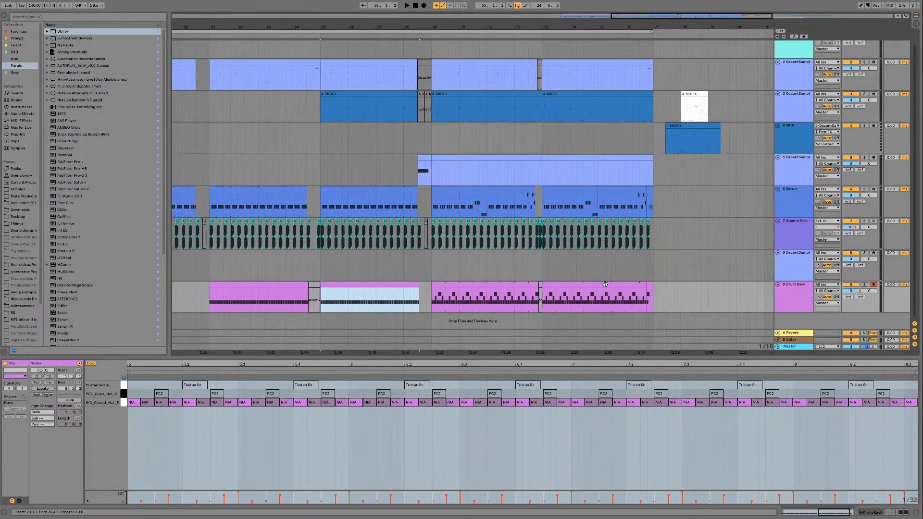
scroll(605, 284, right, 1)
scroll(605, 284, right, 1)
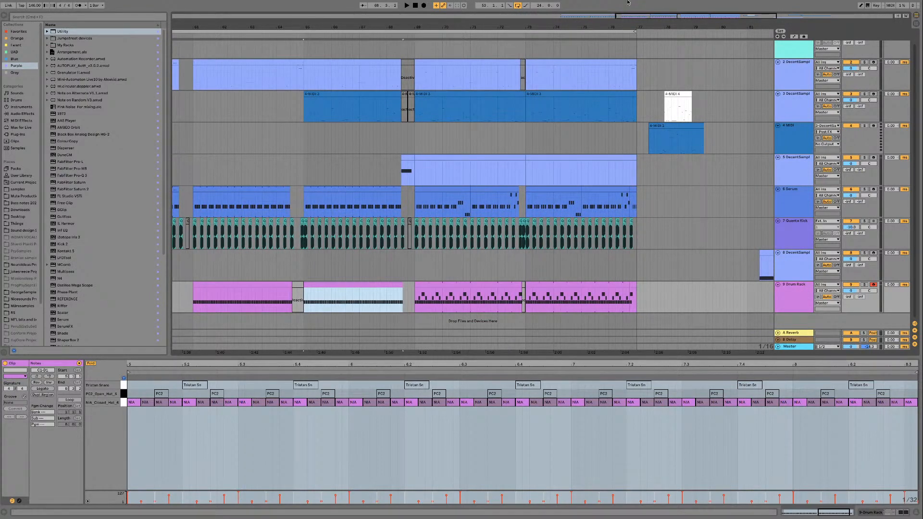
drag(659, 16, 656, 1)
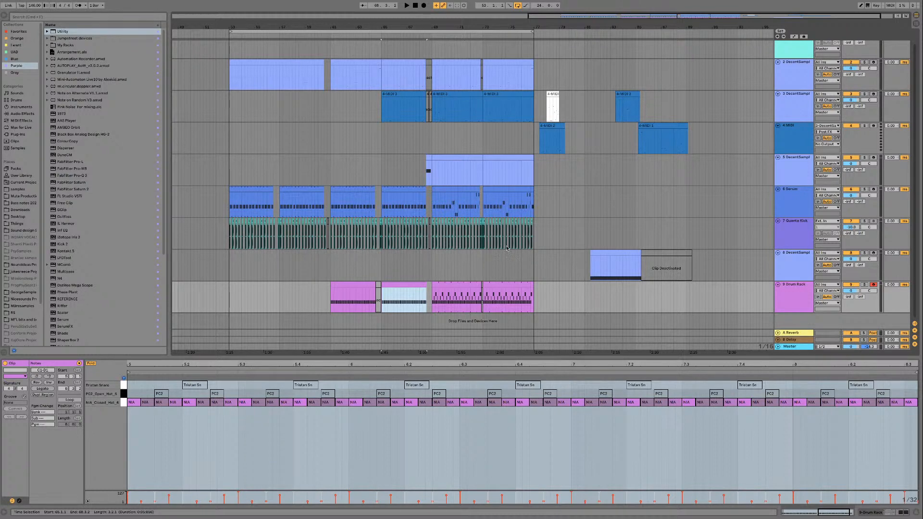
scroll(508, 246, right, 2)
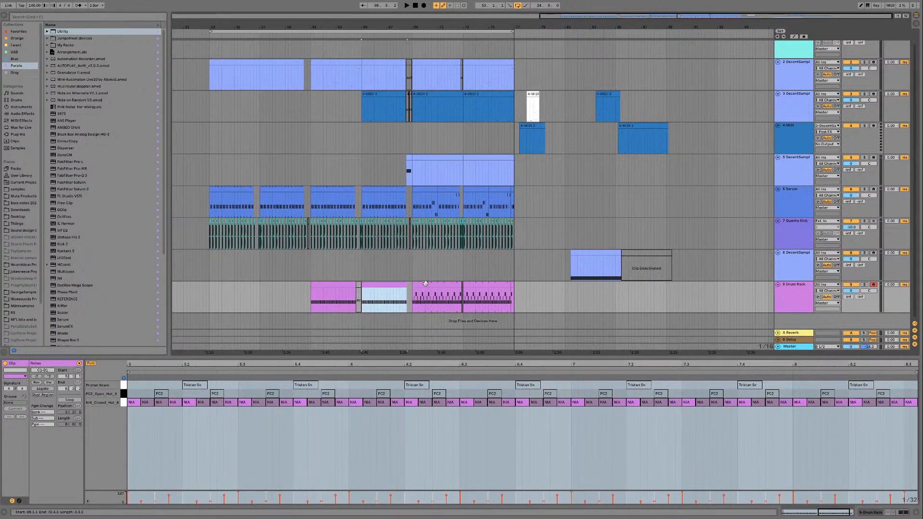
click(413, 268)
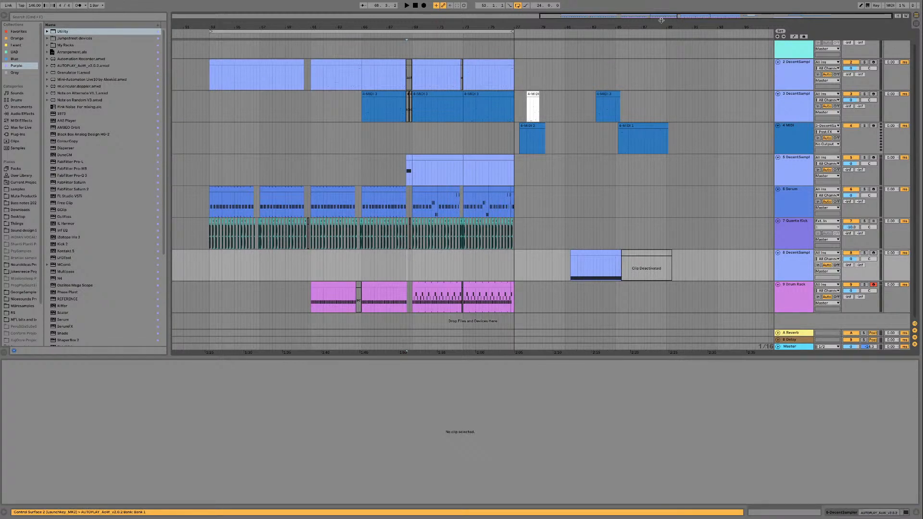
key(plus)
click(571, 260)
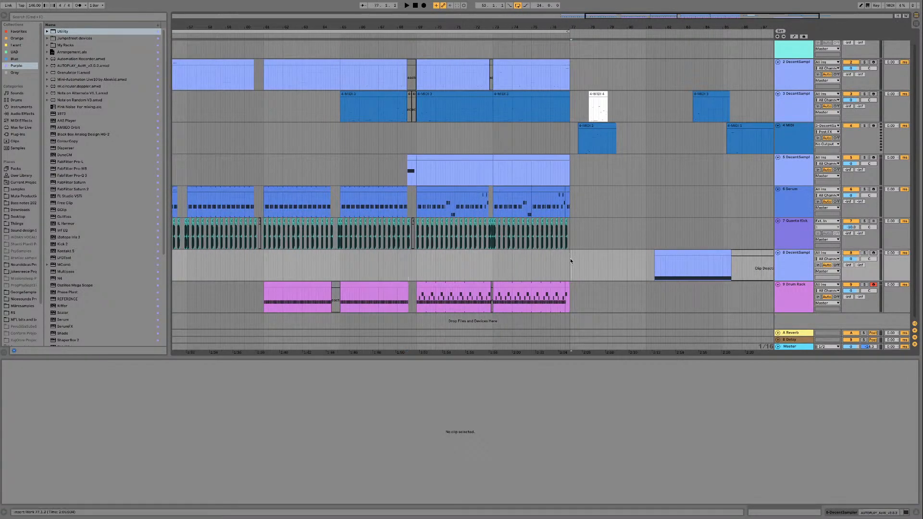
scroll(569, 260, right, 5)
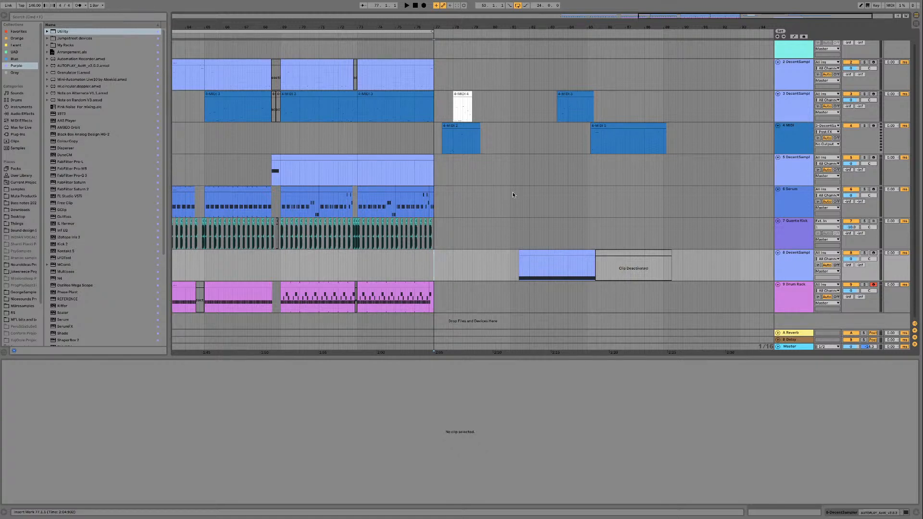
Step: Duplicate the time of bars 73–76 across all tracks twice, extending the arrangement to bar 85
click(368, 284)
shift+click(420, 63)
key(super+shift+d)
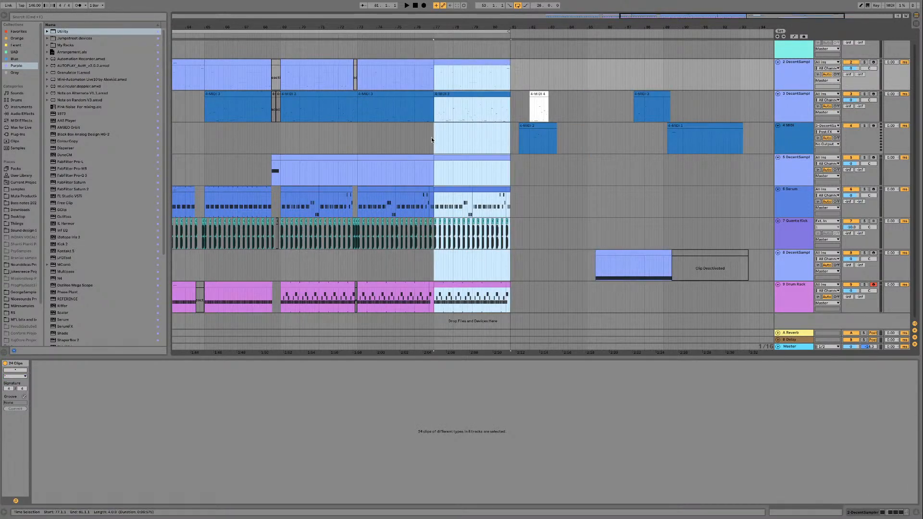
key(super+shift+d)
Step: Delete the duplicated clips of bars 77–80 on all tracks, leaving a four-bar gap
click(472, 63)
shift+click(490, 286)
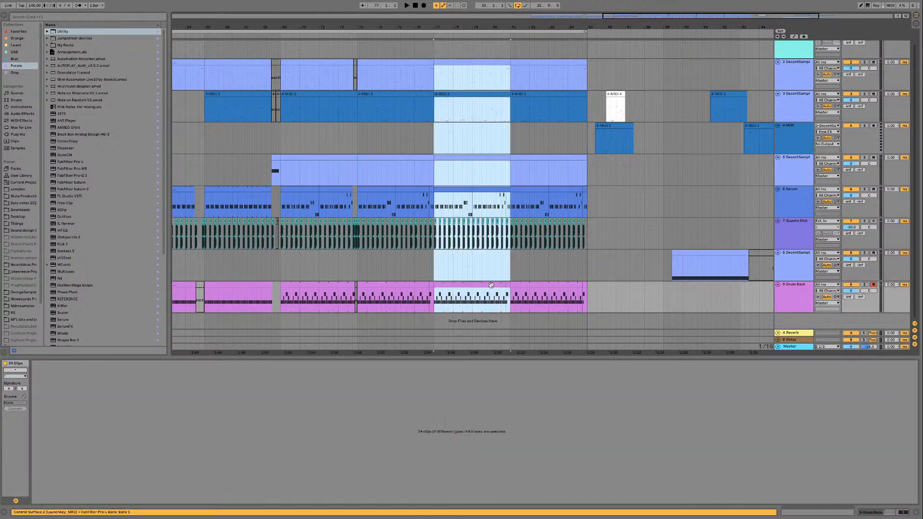
key(0)
key(Delete)
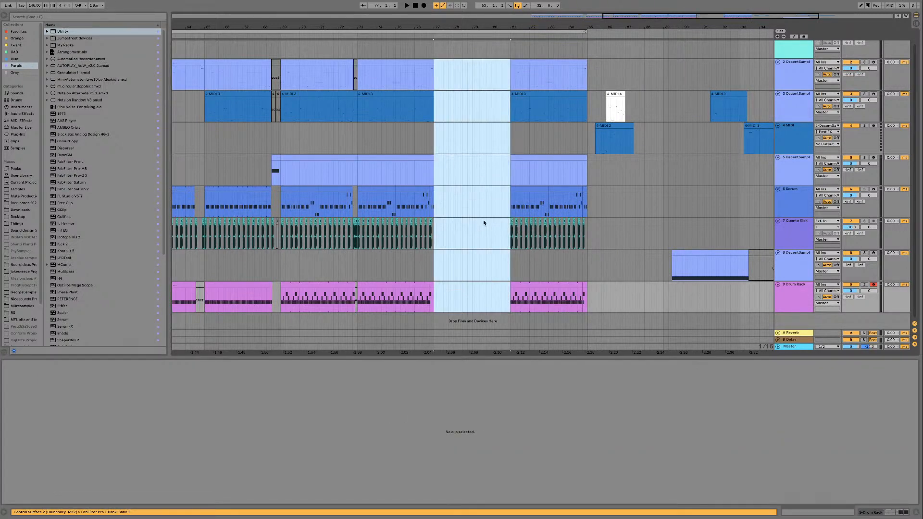
Step: Select the Serum clips of bars 81–84 and set the loop to that four-bar range
click(522, 188)
drag(724, 16, 688, 114)
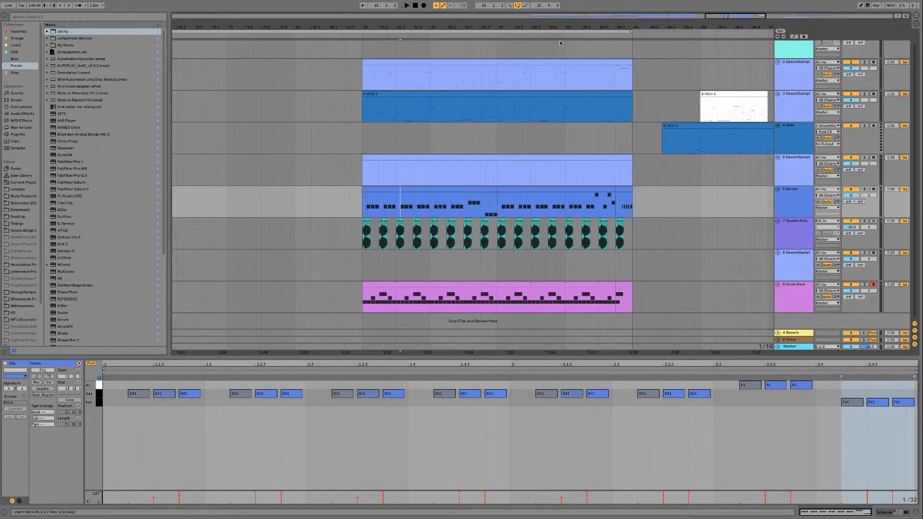
click(471, 194)
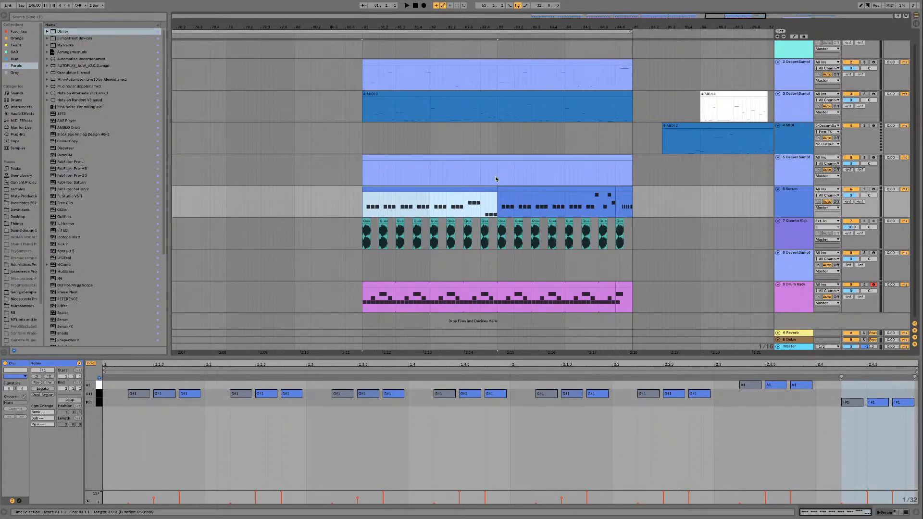
shift+click(616, 189)
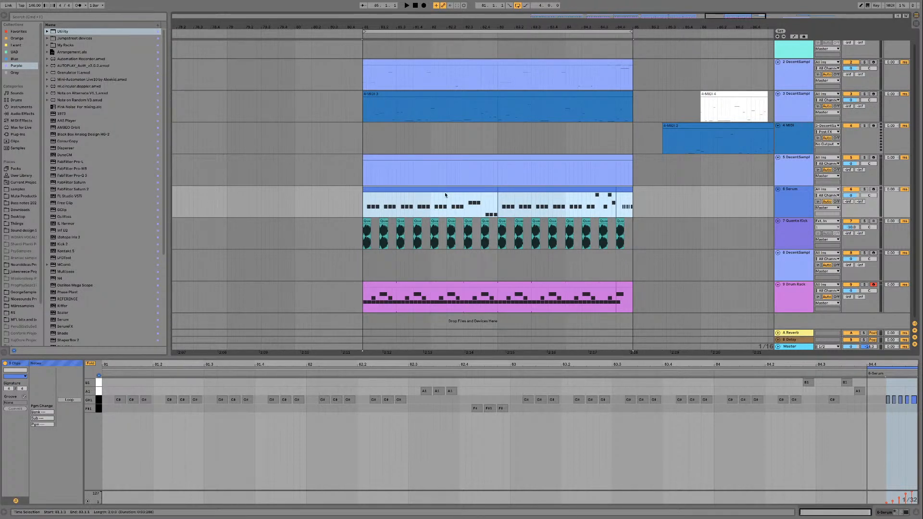
Step: Deactivate the long Drum Rack clip in bars 81–84, keeping the short drum clip at the end active
click(488, 188)
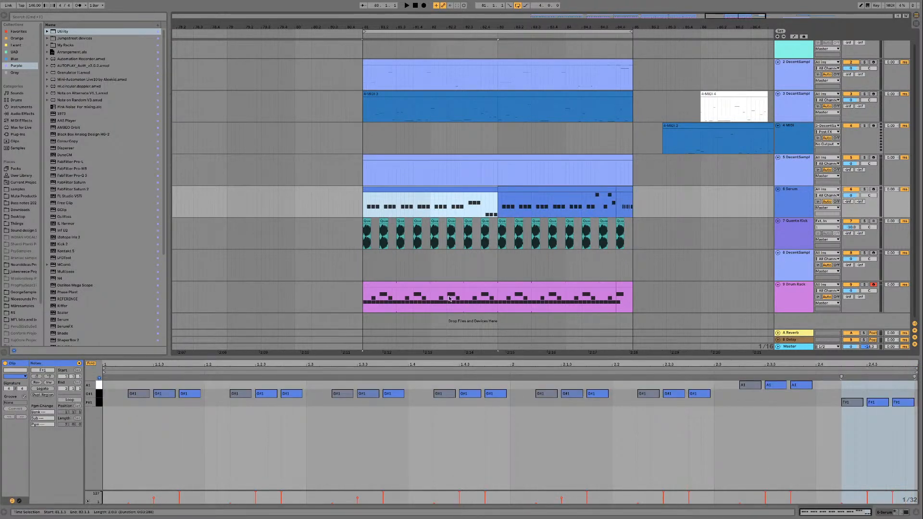
click(472, 283)
key(0)
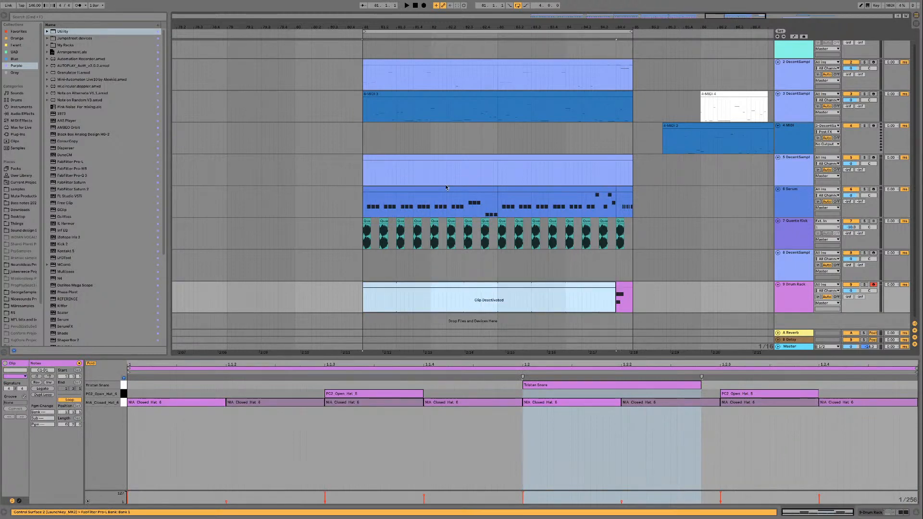
click(529, 157)
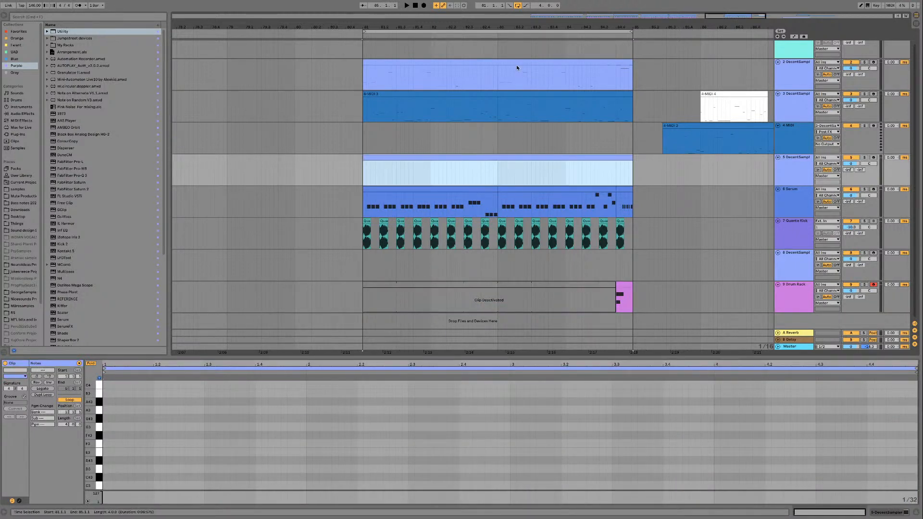
scroll(486, 152, left, 10)
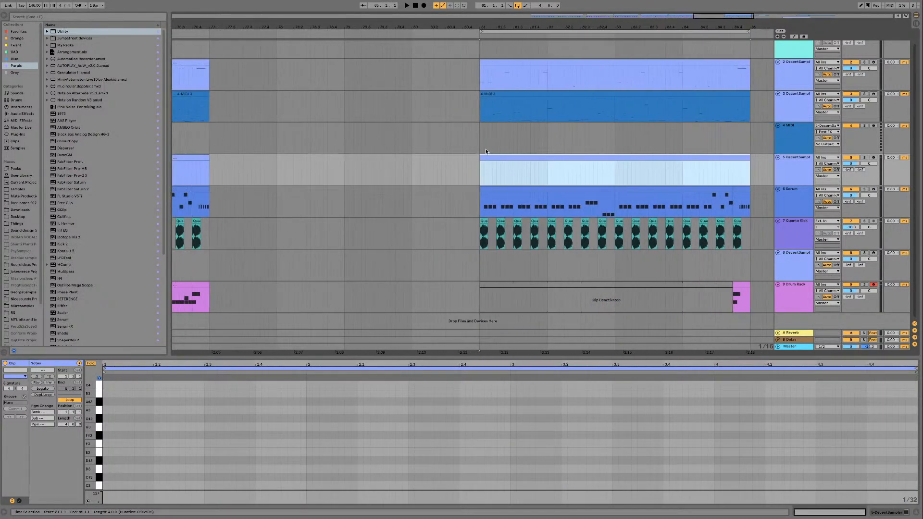
click(436, 155)
scroll(439, 155, right, 6)
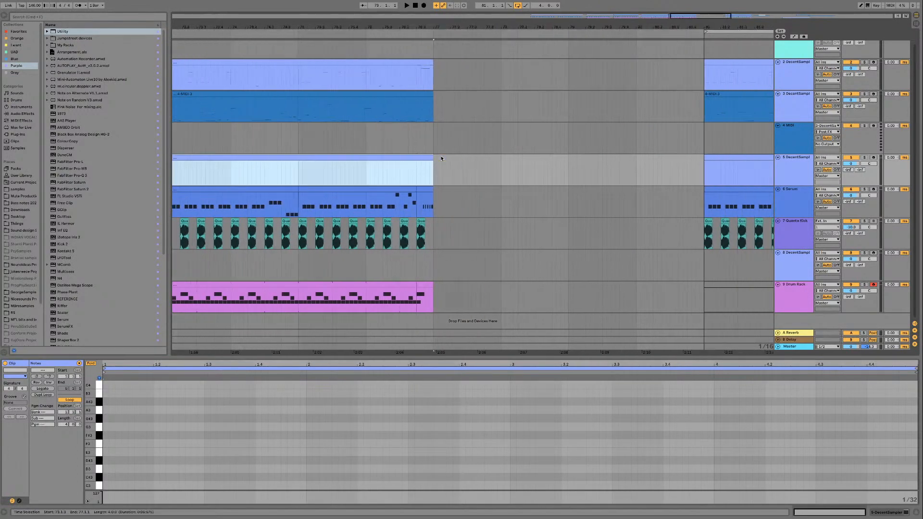
scroll(441, 157, right, 3)
Step: Delete the first G#1 note from the Serum clip of bars 81–82
click(513, 191)
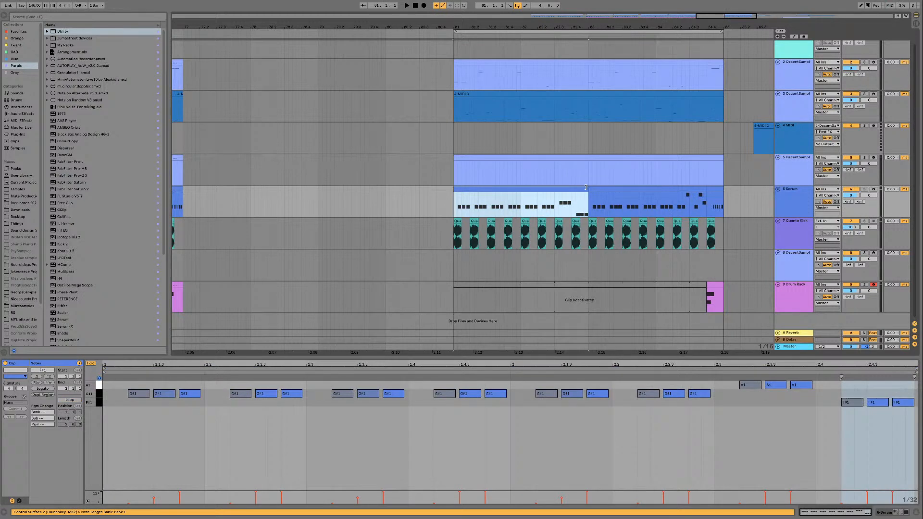
double_click(570, 189)
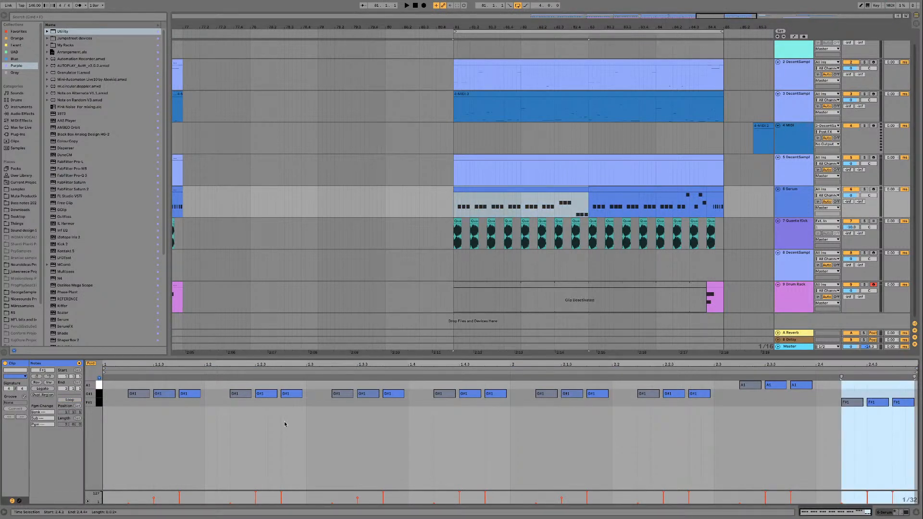
click(139, 394)
key(Delete)
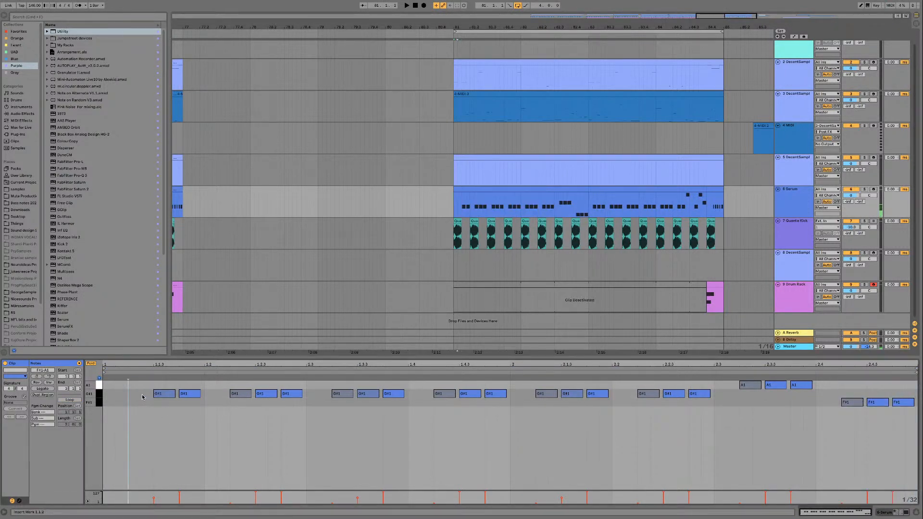
click(167, 394)
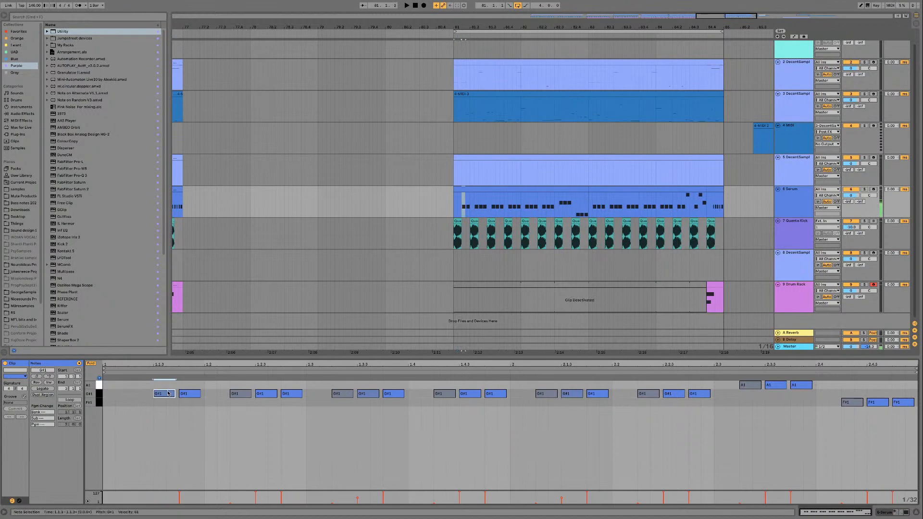
Step: Duplicate the Serum track and remove all clips from the copy
click(801, 207)
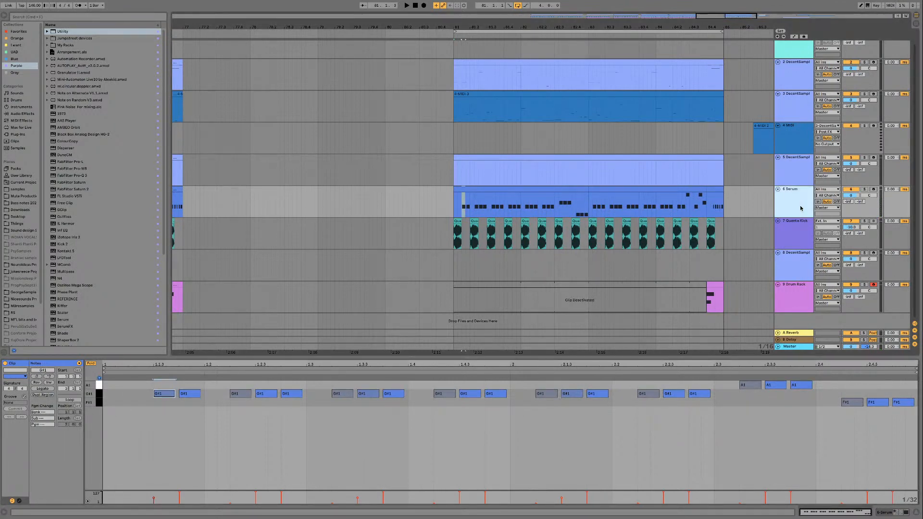
key(super+d)
right_click(796, 236)
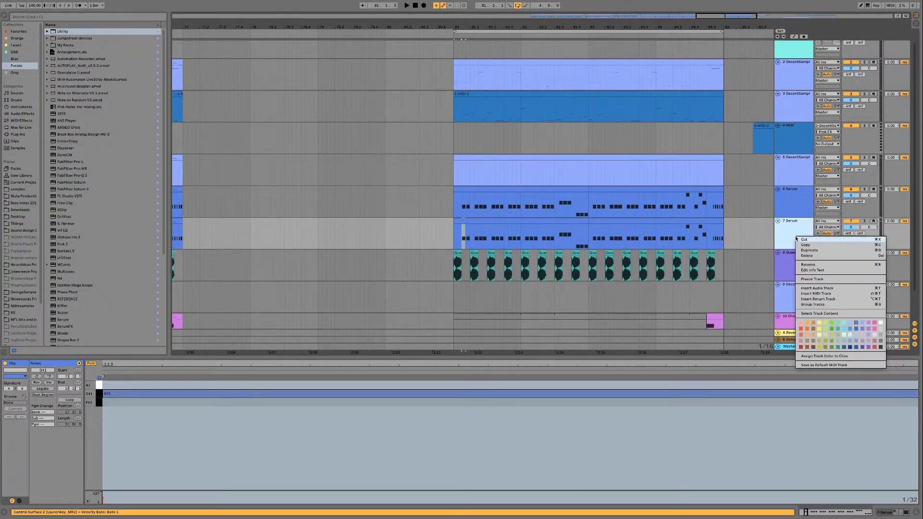
click(822, 314)
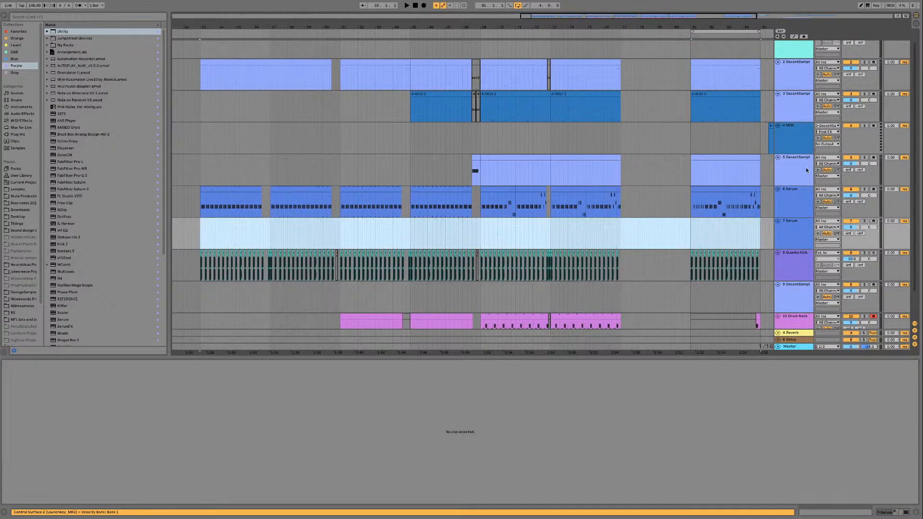
Step: Move the Serum clips of bars 81–84 from the original track onto the duplicated Serum track
drag(726, 190, 713, 222)
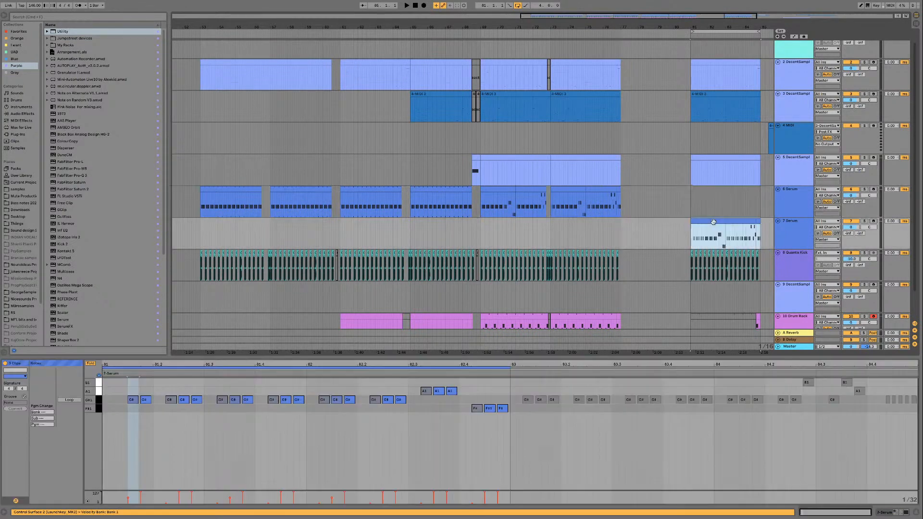
scroll(713, 222, up, 5)
scroll(713, 222, right, 10)
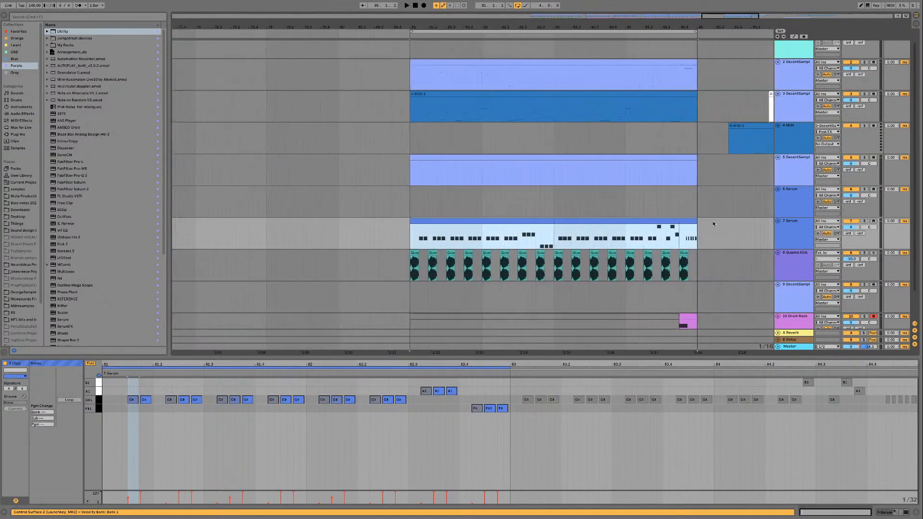
Step: Lengthen the first G#1 note at 1.1.3 in the bars 81–82 clip over the following note, to about an eighth note
click(471, 219)
click(168, 419)
click(169, 396)
mouse_move(184, 395)
mouse_down()
mouse_move(158, 396)
mouse_move(200, 394)
mouse_up()
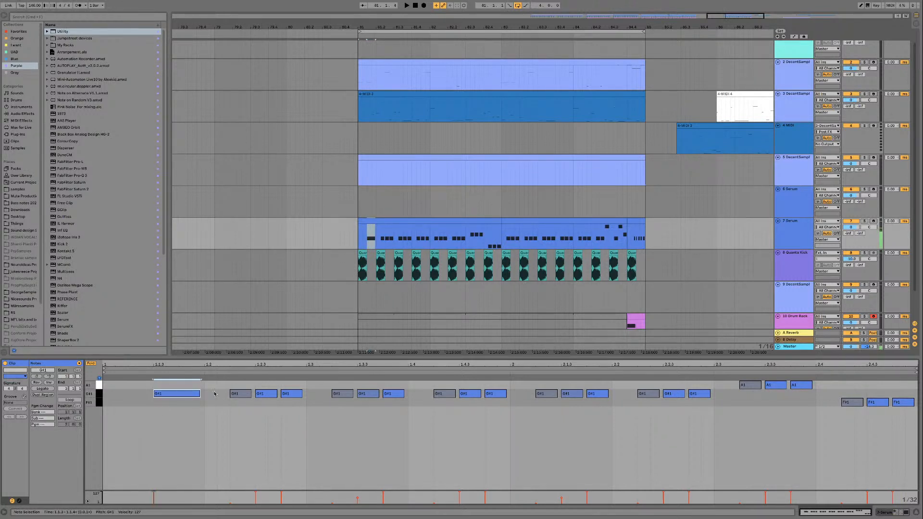
Step: Delete every other note in the bars 81–82 clip, keeping only the lengthened G#1, and play the loop briefly
drag(206, 397, 919, 380)
key(Delete)
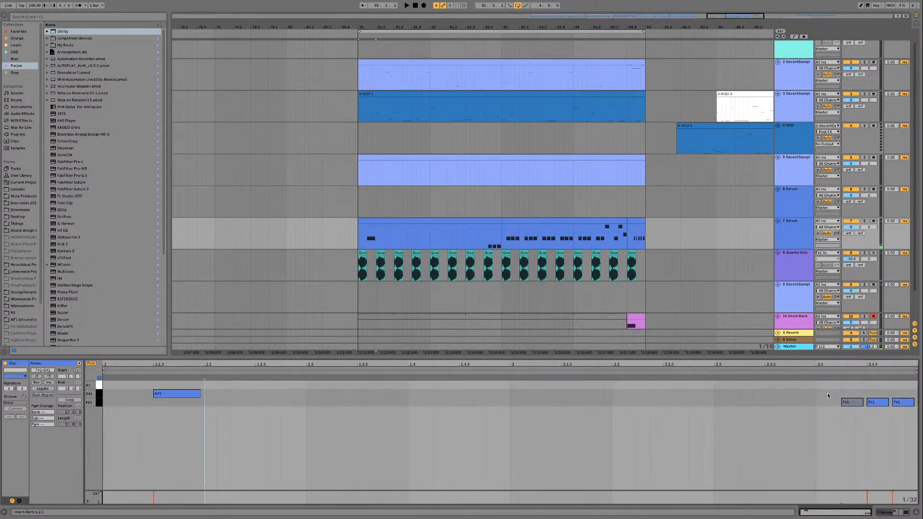
key(space)
key(space)
click(186, 394)
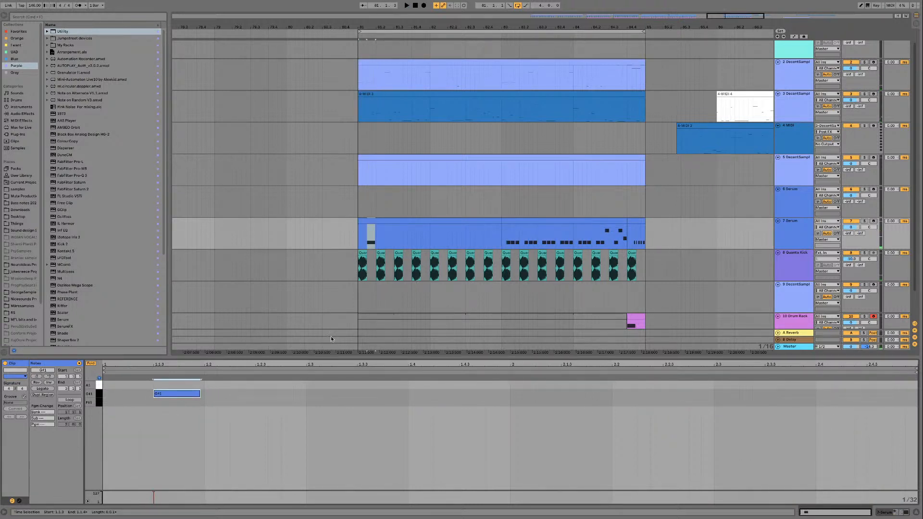
Step: Deactivate the clips of bars 81–84 on DecentSampler tracks 2, 3 and 5
click(514, 159)
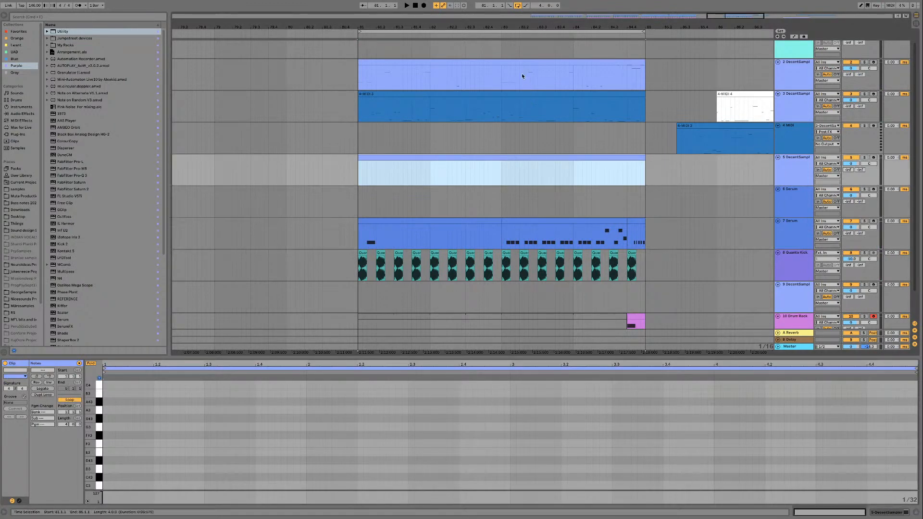
shift+click(518, 70)
key(0)
Step: Copy the long G#1 note to the third sixteenth of every beat through bars 81–82 and play the result
click(479, 220)
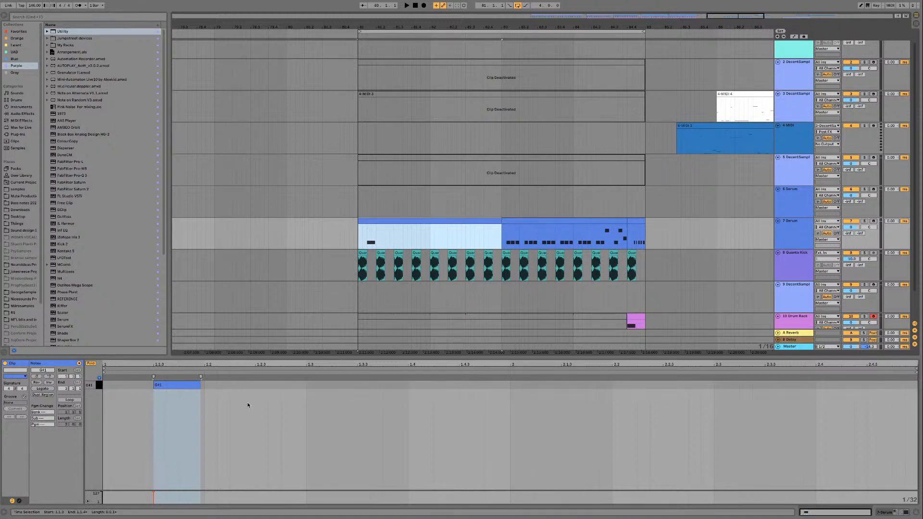
click(172, 385)
drag(172, 385, 680, 385)
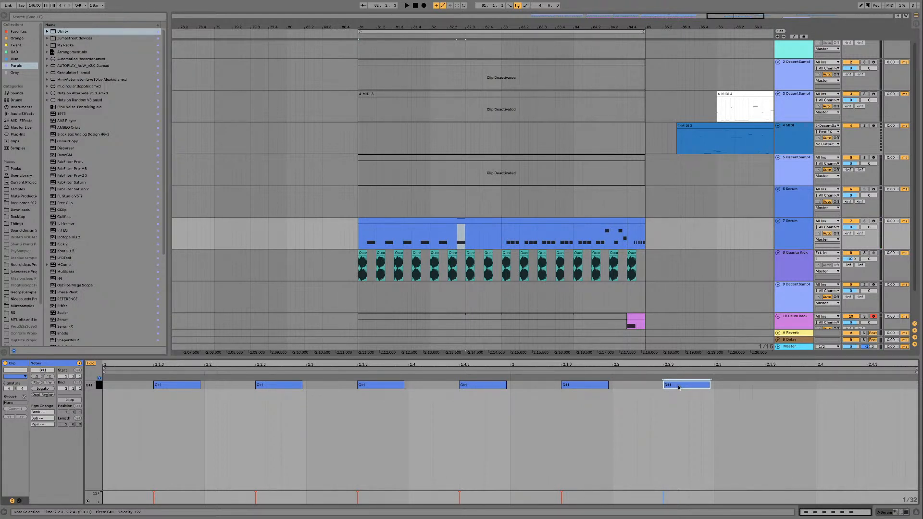
drag(681, 387, 886, 386)
key(space)
key(space)
Step: Open the duplicated track's Serum instrument and audition its bass sound, keeping the clips uncovered
double_click(793, 234)
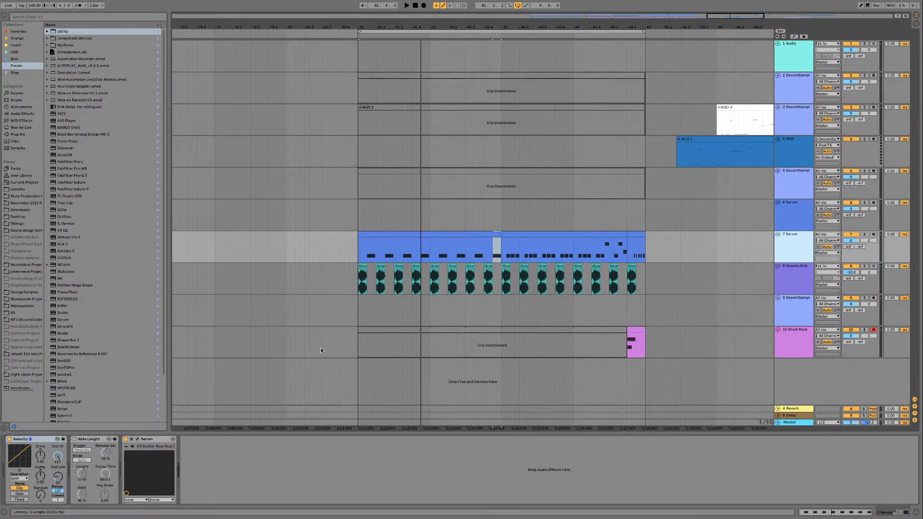
mouse_move(625, 89)
mouse_down()
mouse_move(580, 84)
mouse_move(655, 70)
mouse_move(646, 95)
mouse_move(610, 91)
mouse_up()
key(space)
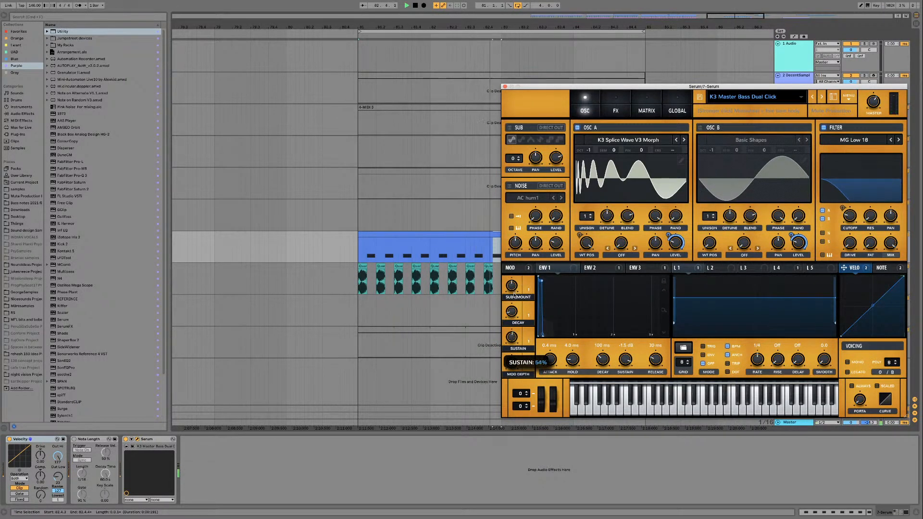
drag(560, 88, 527, 296)
Step: Extend the bars 81–82 Serum clip over bars 83–84, replacing the old clips there, and open its notes
click(500, 234)
drag(503, 235, 645, 235)
double_click(637, 235)
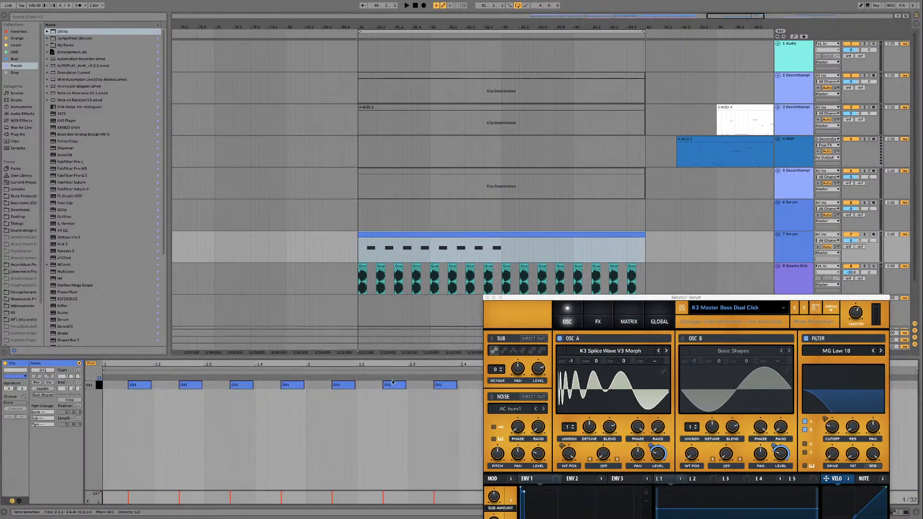
Step: Duplicate the G#1 notes to continue the offbeat pattern through bars 83–84
drag(460, 387, 105, 391)
key(super+d)
key(space)
drag(587, 298, 756, 189)
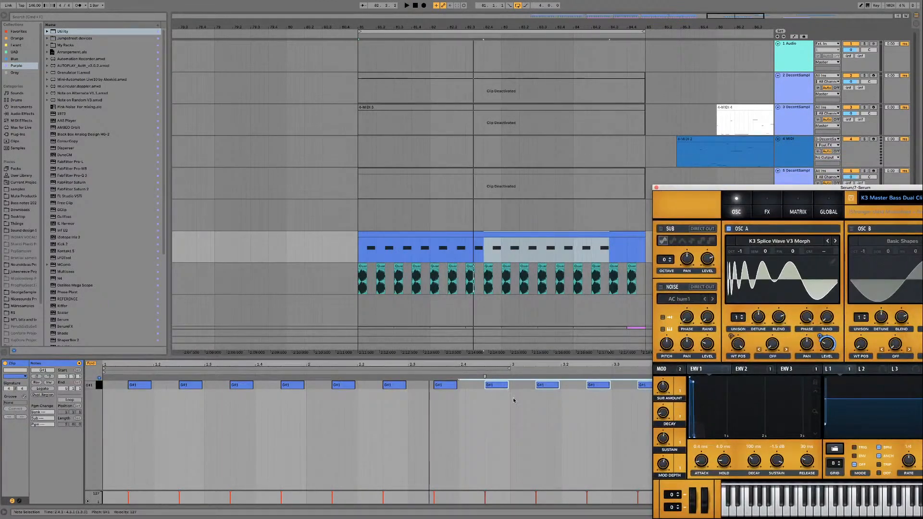
mouse_move(501, 389)
mouse_down()
mouse_move(552, 388)
mouse_move(499, 389)
mouse_up()
click(541, 394)
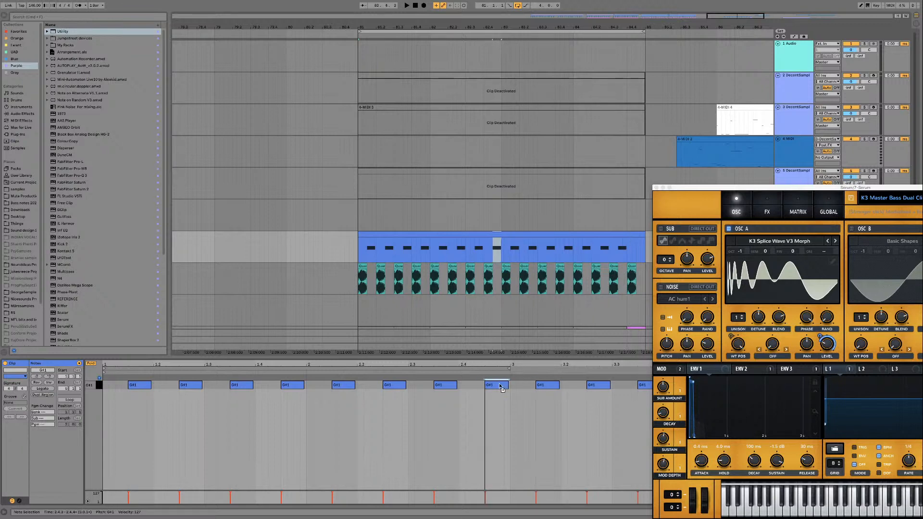
Step: Duplicate the last G#1 note to 4.4.3 to complete the four-bar pattern and play it
click(592, 236)
drag(702, 184, 452, 398)
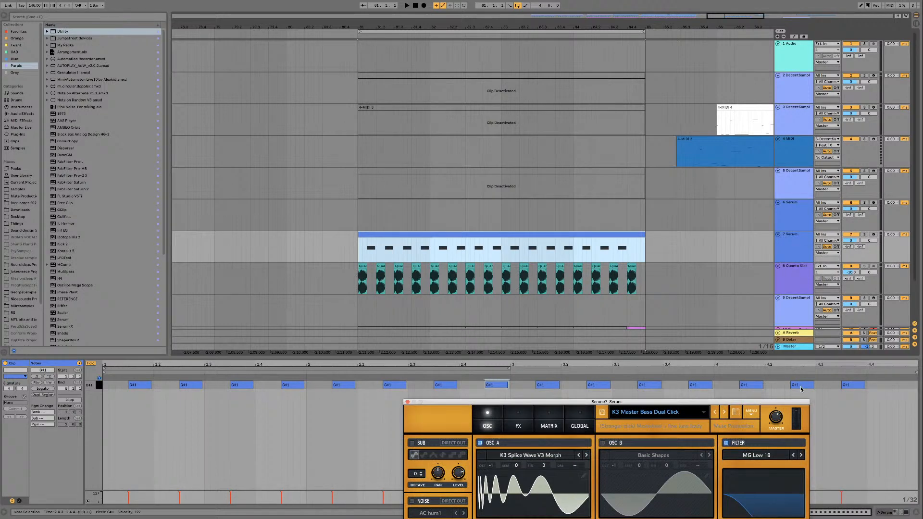
click(860, 387)
key(super+d)
key(space)
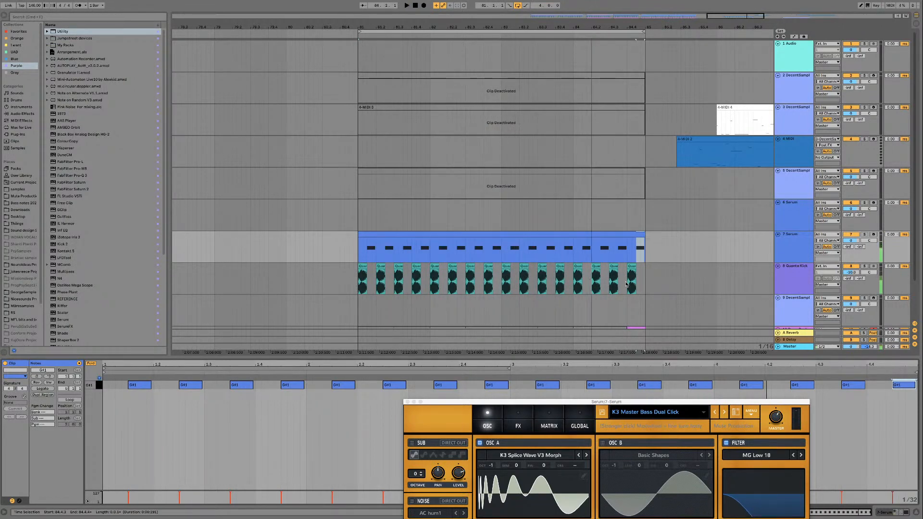
Step: Adjust the Decay macro in Serum while the loop plays
drag(691, 404, 528, 80)
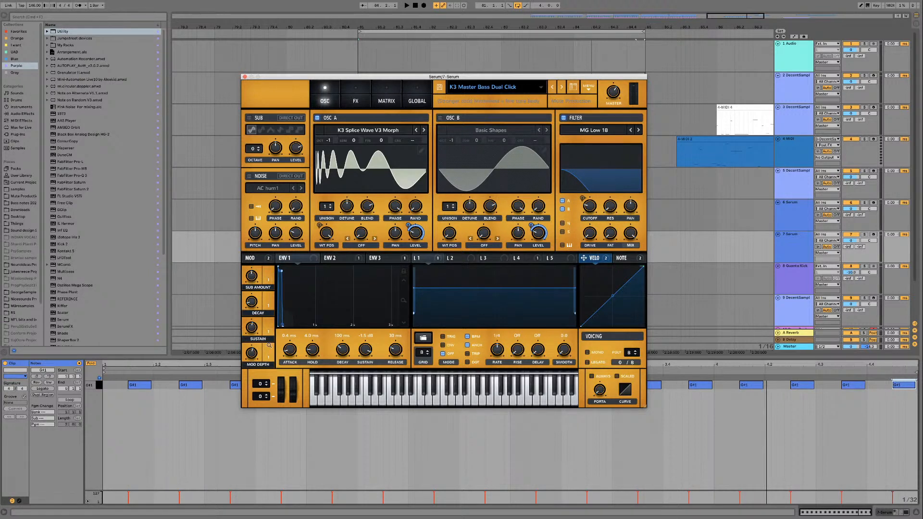
key(space)
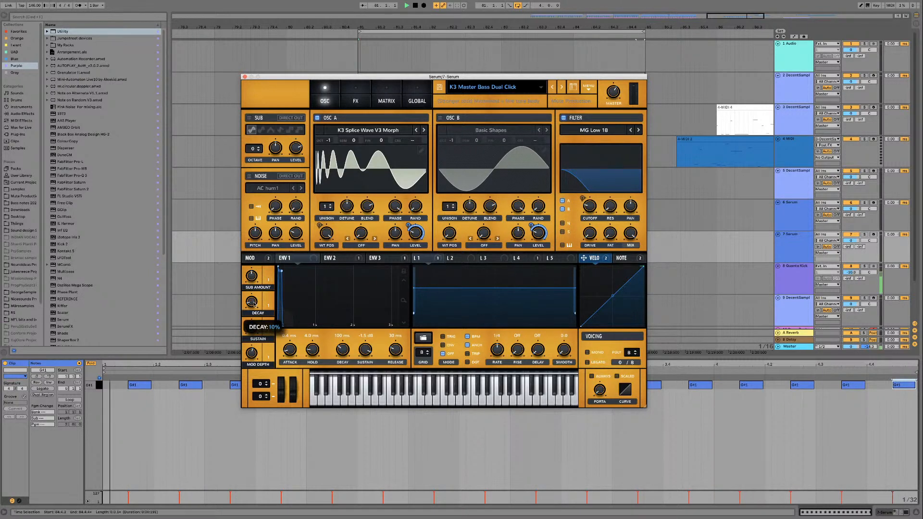
mouse_move(255, 292)
mouse_down()
mouse_move(254, 283)
mouse_move(253, 301)
mouse_up()
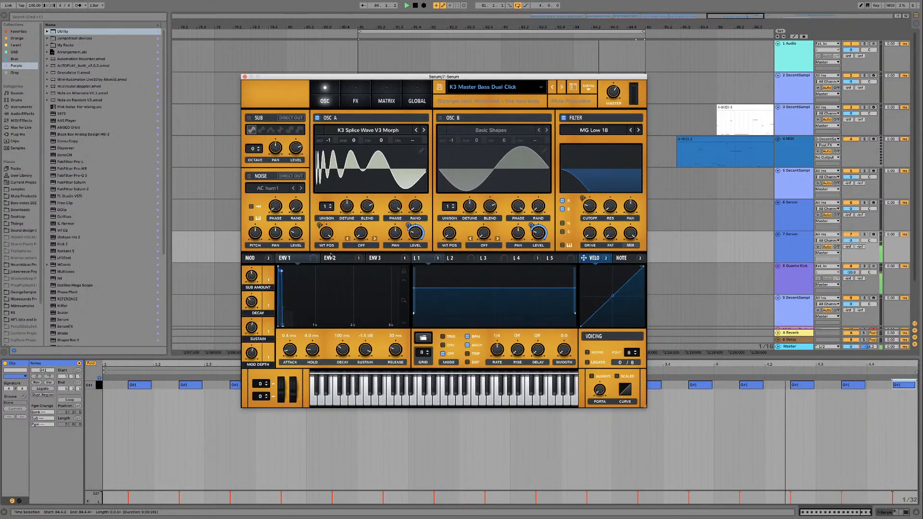
Step: Compare the bass with Serum's Distortion effect switched on and off, and close the instrument window
click(356, 100)
click(253, 147)
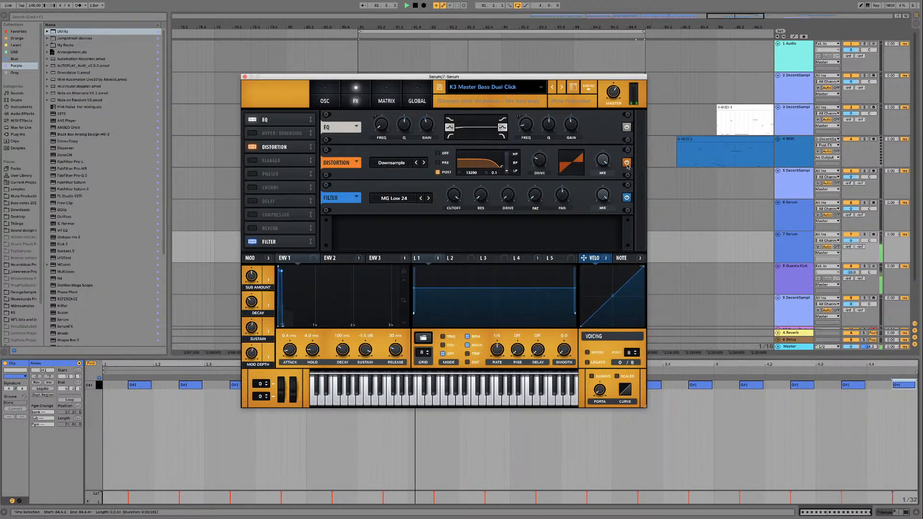
click(253, 147)
click(245, 78)
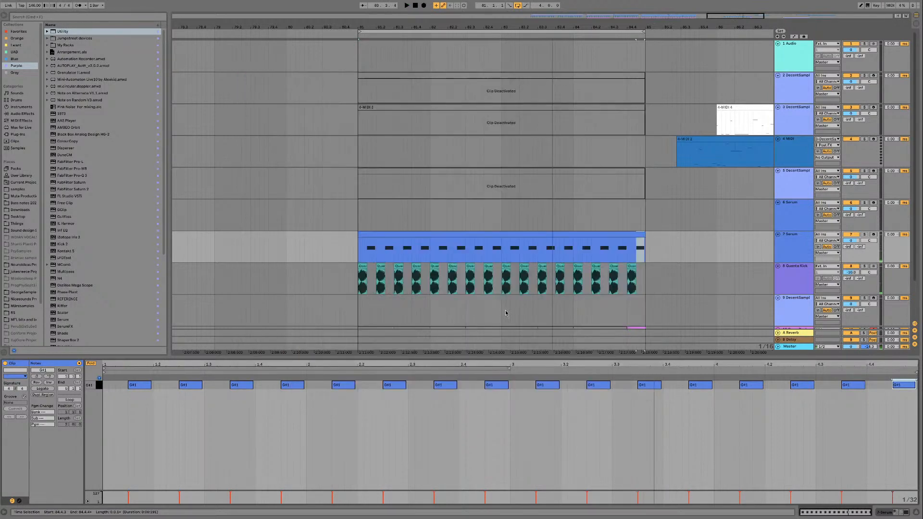
Step: Play back the four-bar offbeat Serum clip together with the kick
click(489, 233)
key(space)
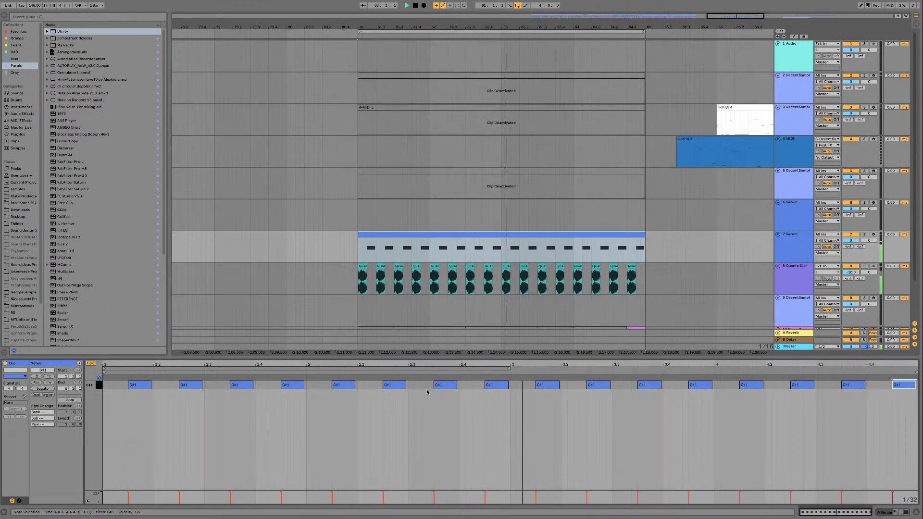
key(space)
Step: Try a short extra G#1 note directly after the clip's first note
click(206, 414)
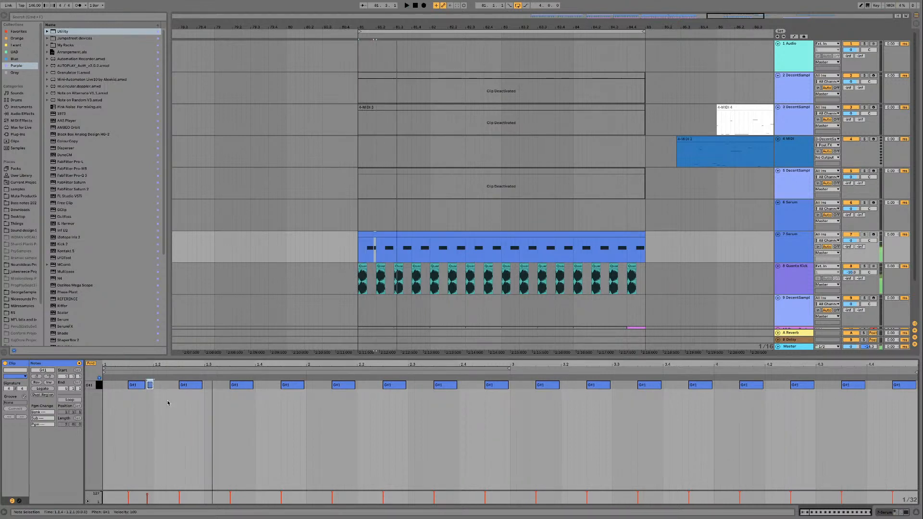
right_click(163, 400)
click(213, 372)
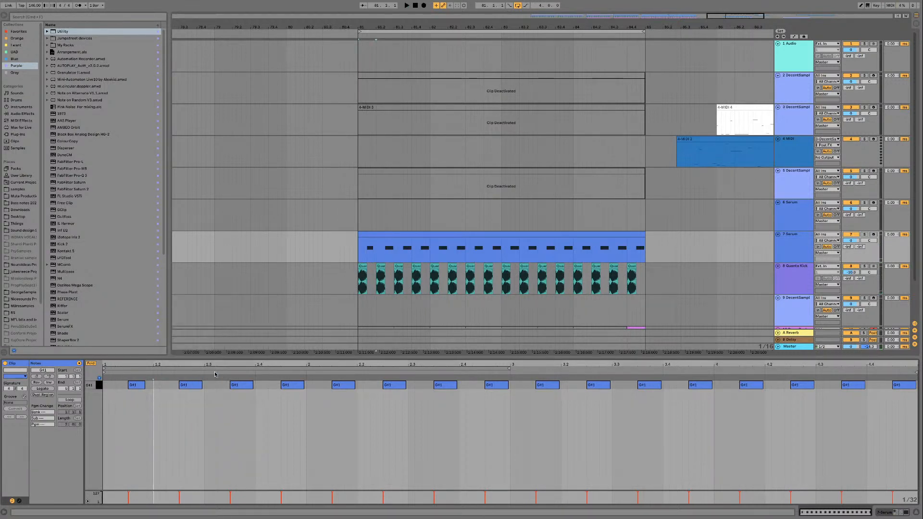
Step: Restore the first G#1 note's length, shift it to start at 1.1.2, and follow it with a short G#1 note at 1.1.4
key(plus)
key(plus)
drag(211, 385, 228, 386)
click(348, 387)
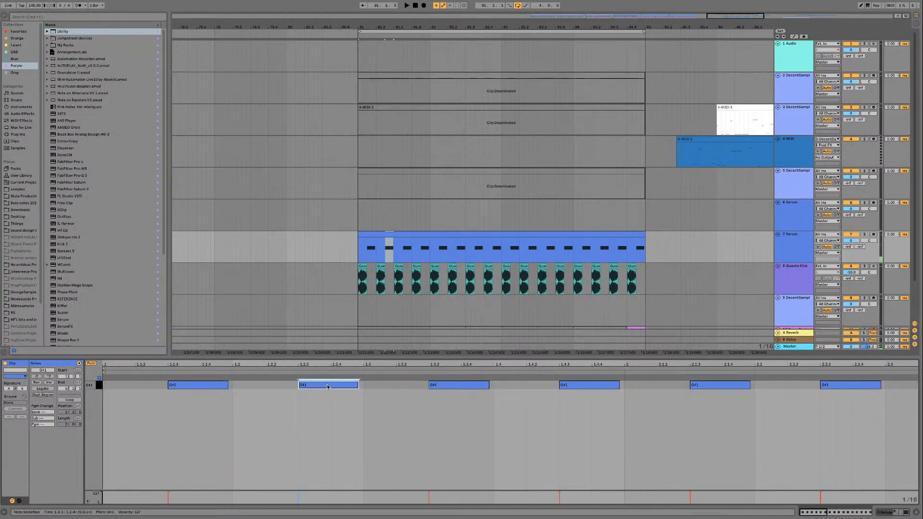
drag(182, 387, 239, 390)
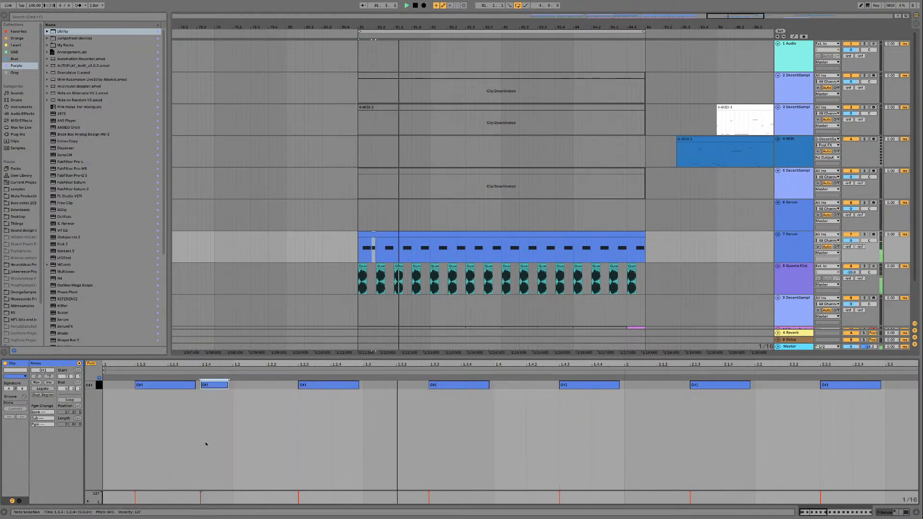
Step: Try a lower velocity on the G#1 note at 1.1.2, and undo the trial edits back to the plain offbeat pattern
drag(135, 497, 135, 504)
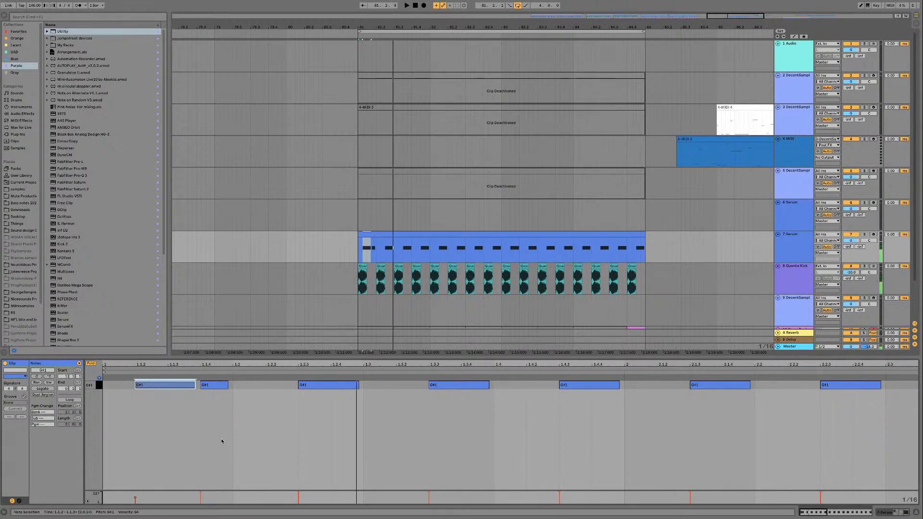
key(space)
key(super+z)
key(super+z)
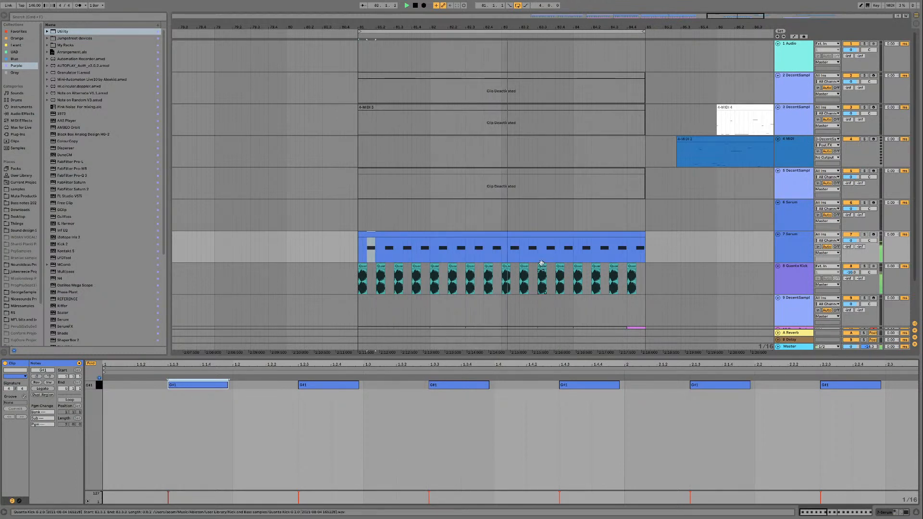
key(space)
click(540, 232)
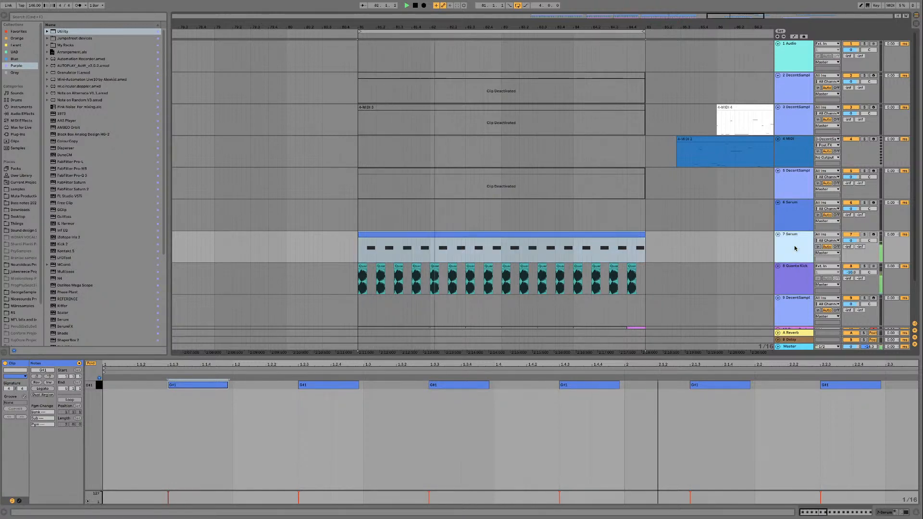
Step: Extend the deactivated Drum Rack clip to the end of bar 84 and reactivate it
scroll(703, 289, down, 1)
scroll(703, 289, down, 1)
key(space)
click(622, 284)
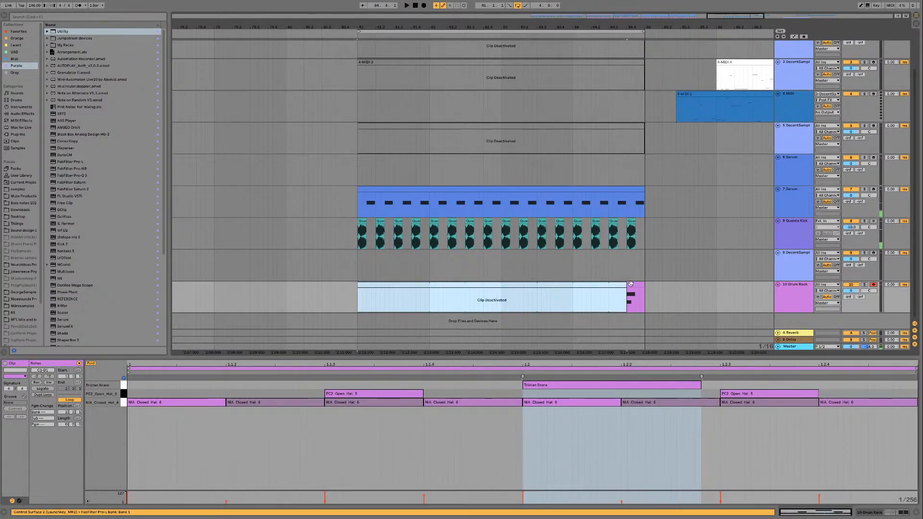
shift+click(633, 283)
click(623, 284)
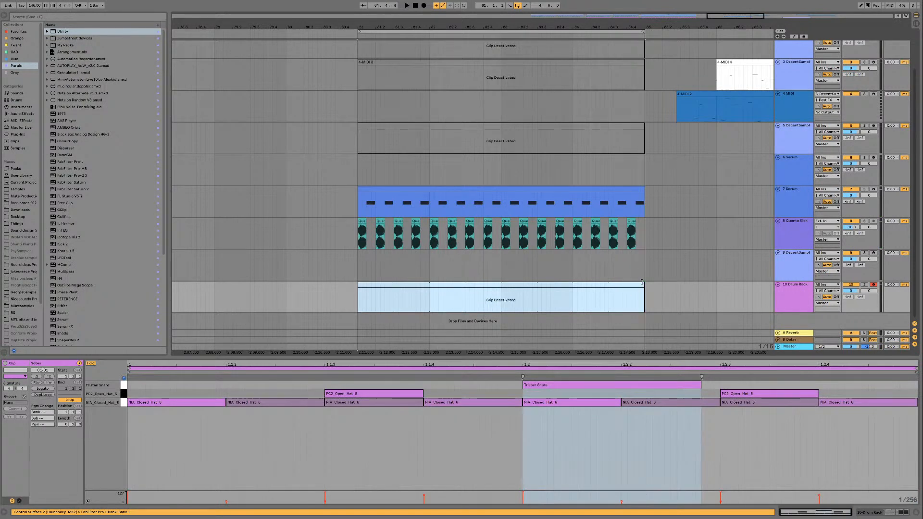
key(0)
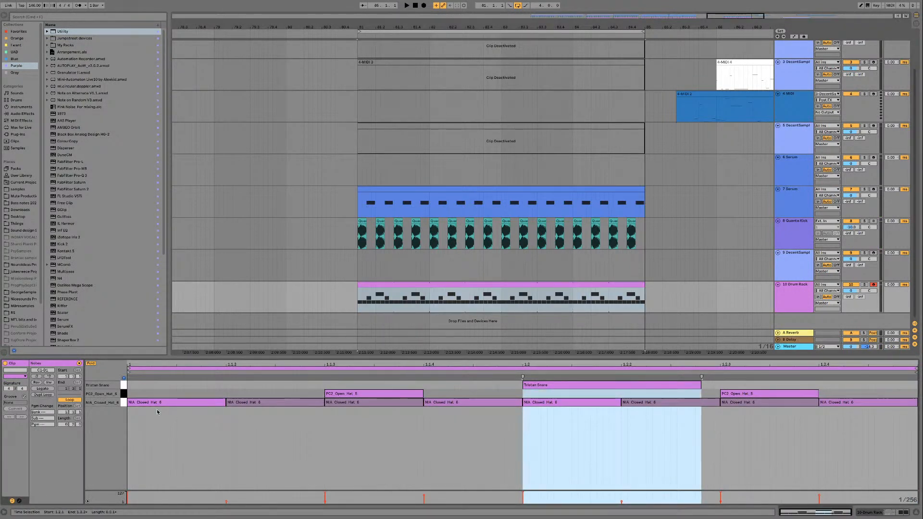
Step: Deactivate all closed hat notes in the Drum Rack clip, and slightly shorten the Tristan Snare note
click(123, 403)
key(space)
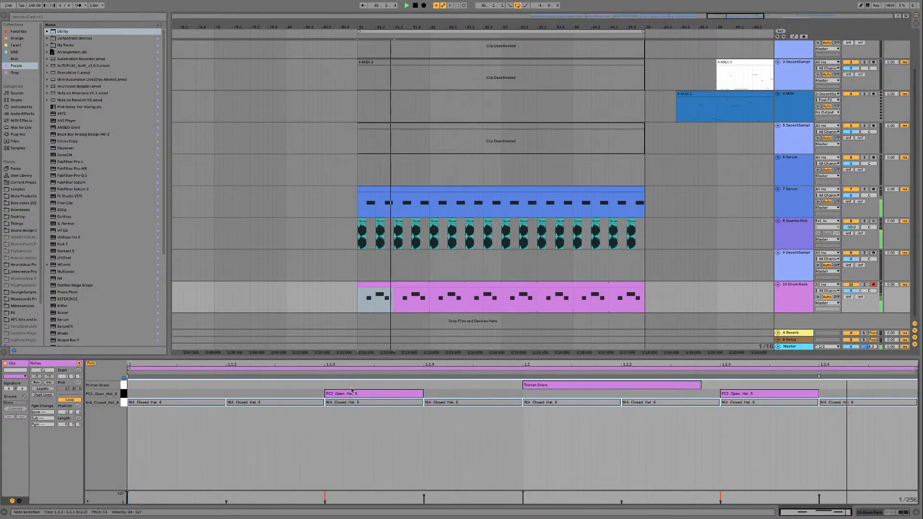
click(605, 385)
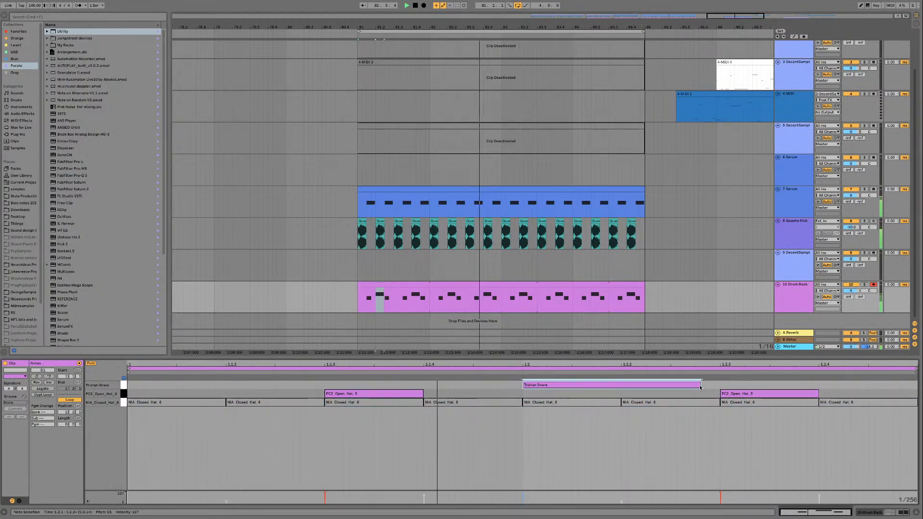
mouse_move(700, 385)
mouse_down()
mouse_move(572, 386)
mouse_move(693, 385)
mouse_up()
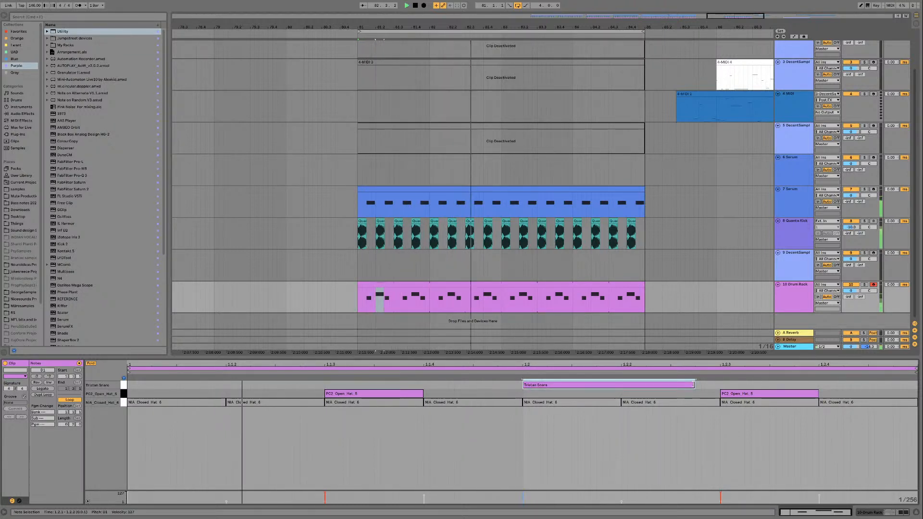
Step: Reactivate the DecentSampler clip on track 5 at bars 81–84
scroll(634, 245, up, 2)
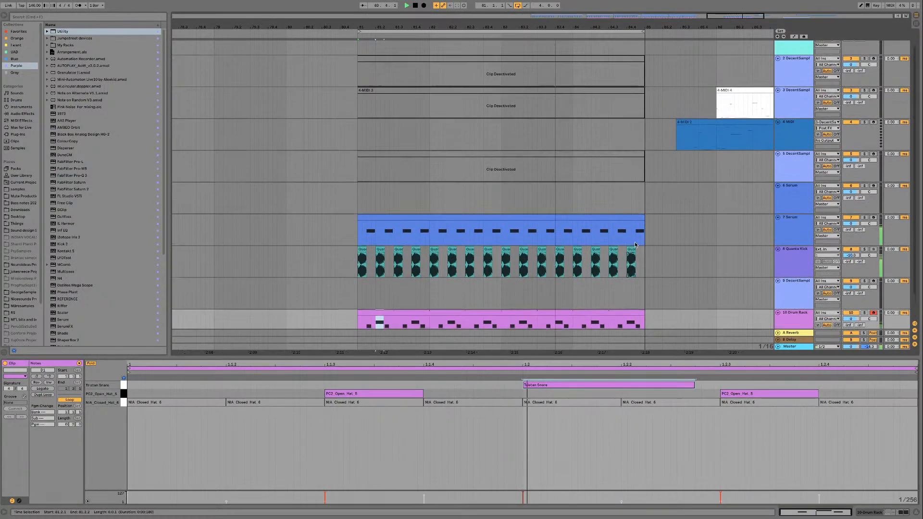
scroll(635, 245, down, 1)
click(640, 150)
click(793, 150)
click(792, 188)
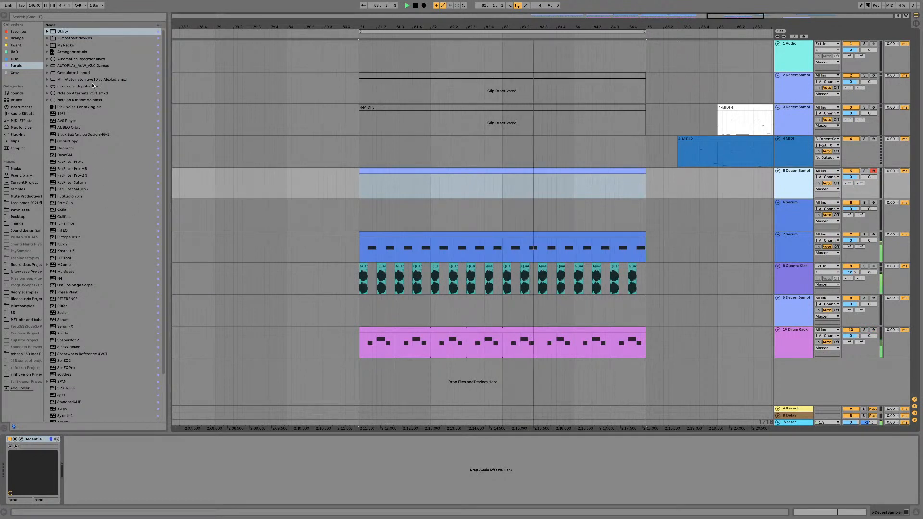
Step: Add the AUTOPLAY device ahead of track 5's DecentSampler, and adjust its maximum note length, transpose probability and transpose octaves while auditioning
click(84, 66)
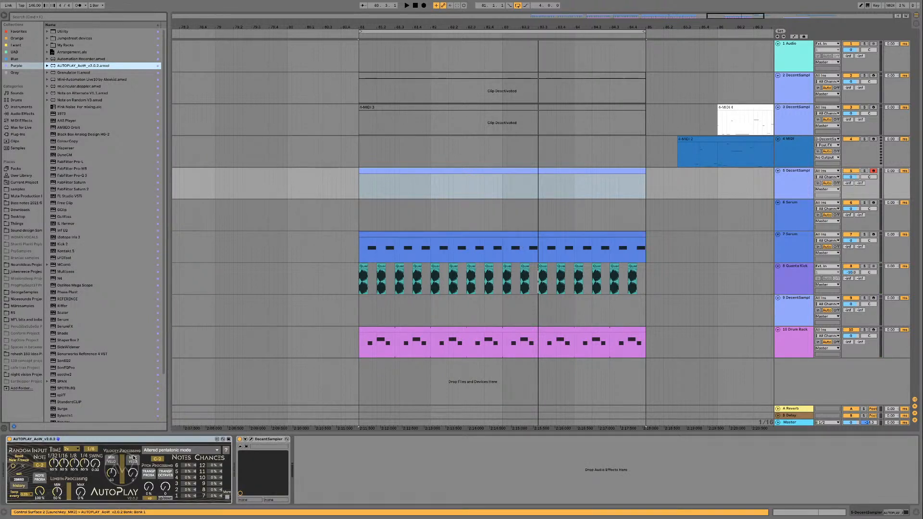
drag(85, 464, 81, 493)
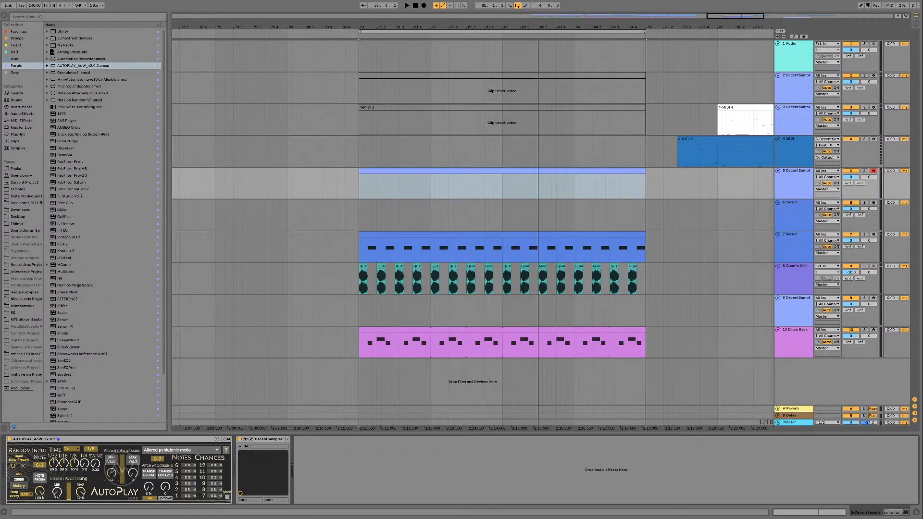
key(space)
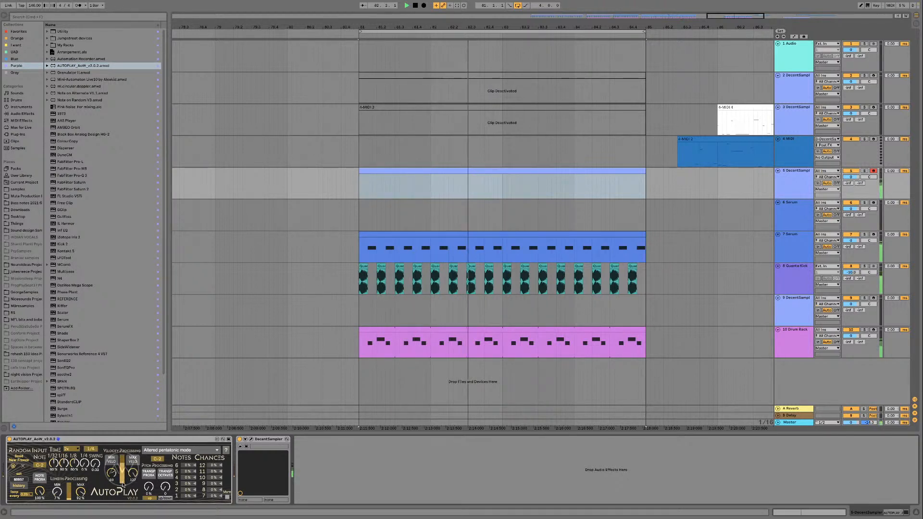
drag(149, 487, 149, 442)
drag(166, 487, 166, 447)
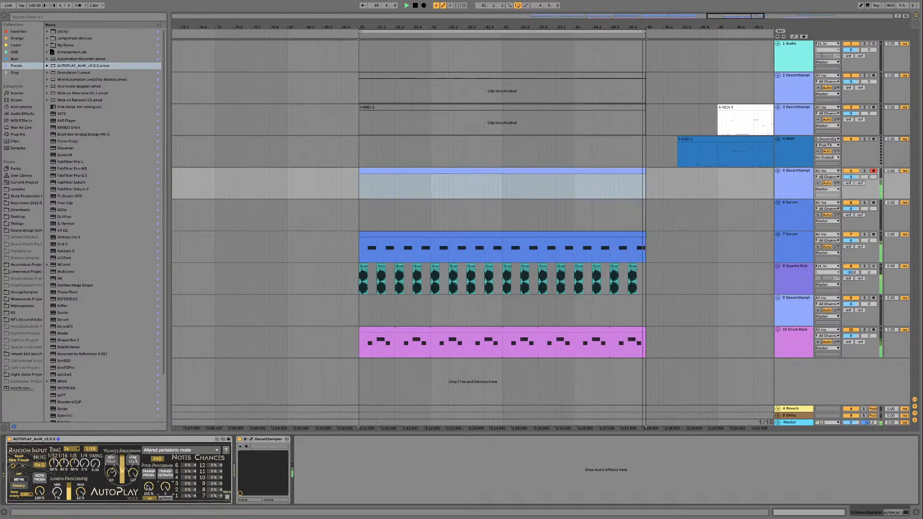
drag(150, 487, 150, 510)
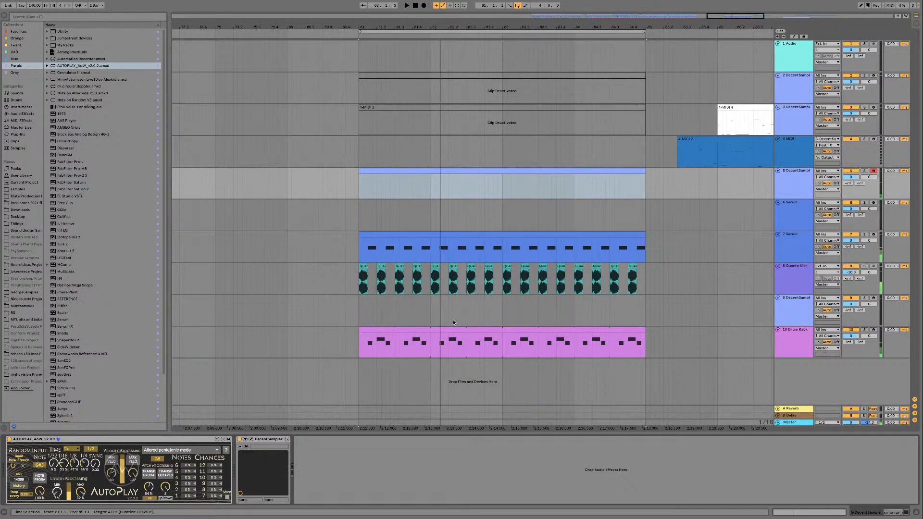
Step: Audition higher octaves of the sampler's keys, up to G#6, in the empty DecentSampler clip on track 5
double_click(519, 172)
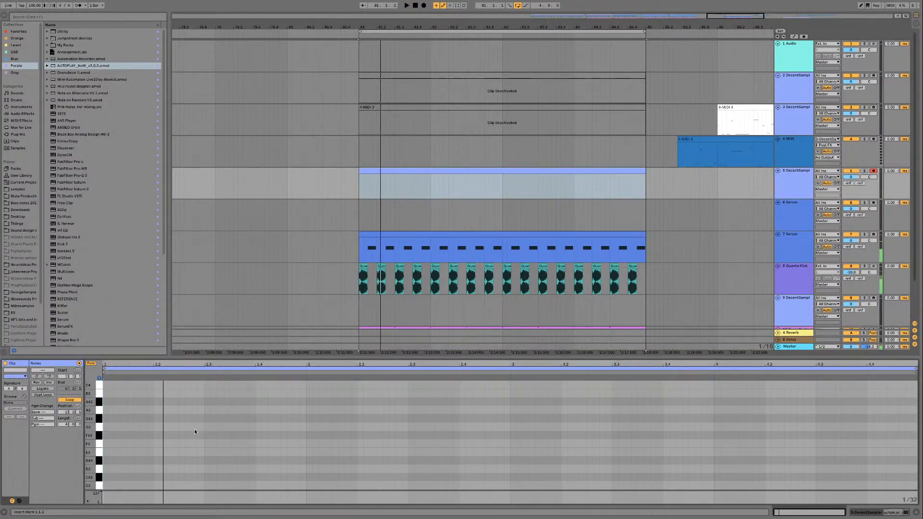
key(shift+Tab)
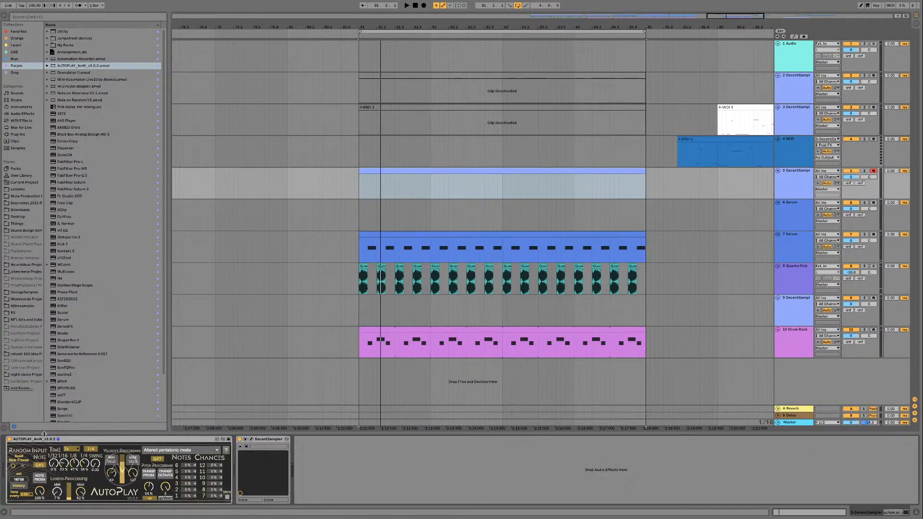
click(475, 172)
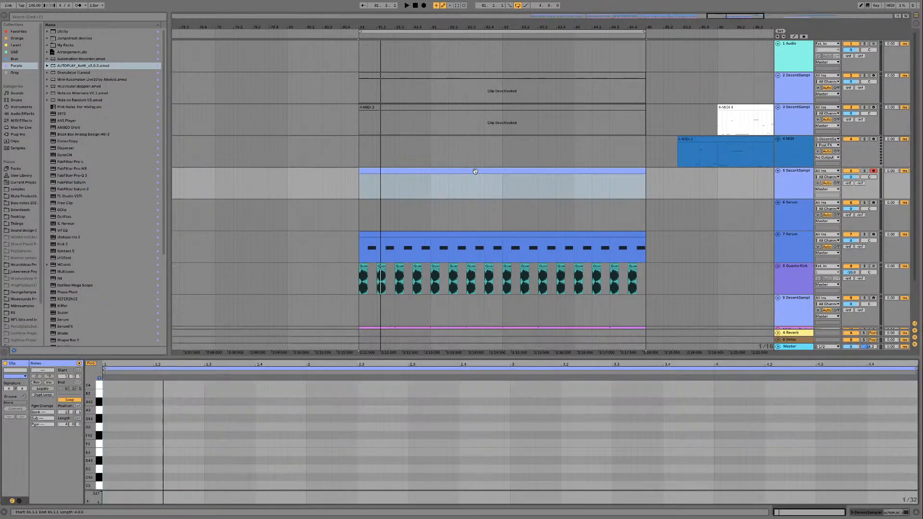
click(106, 412)
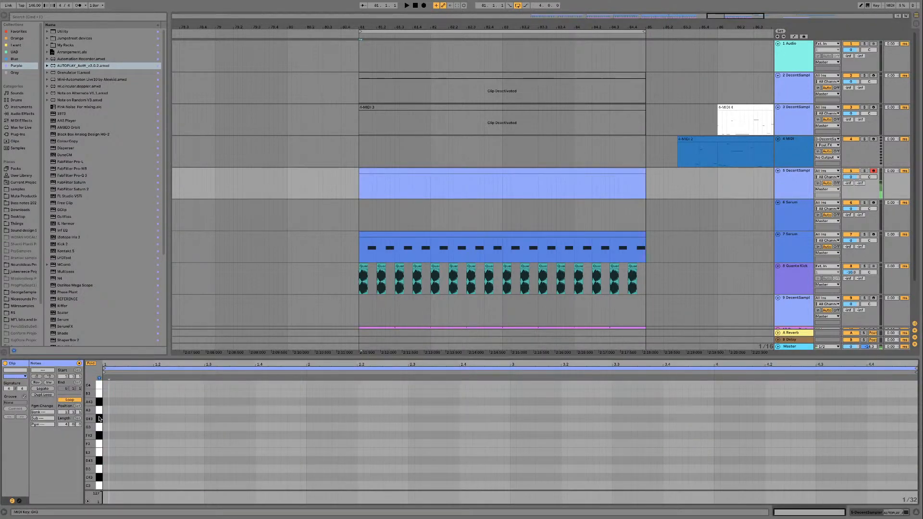
scroll(100, 418, up, 5)
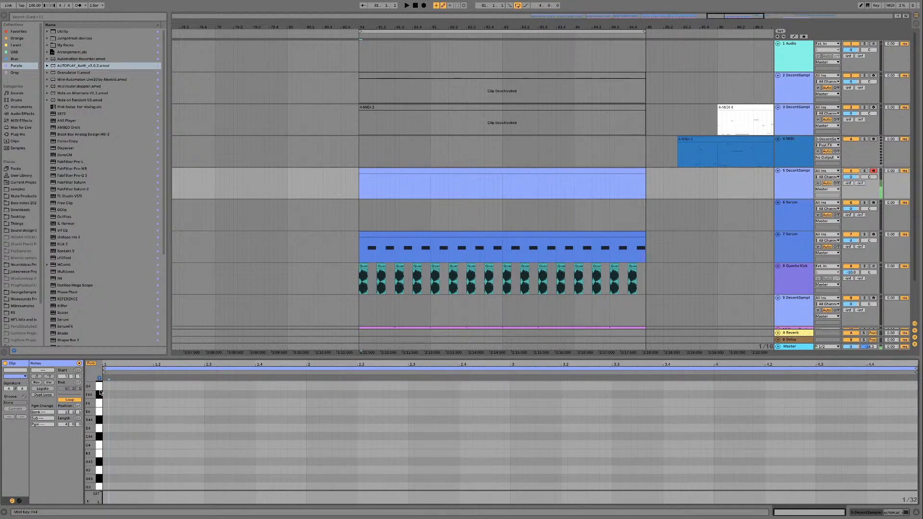
scroll(99, 400, up, 2)
scroll(100, 392, up, 1)
scroll(100, 397, up, 5)
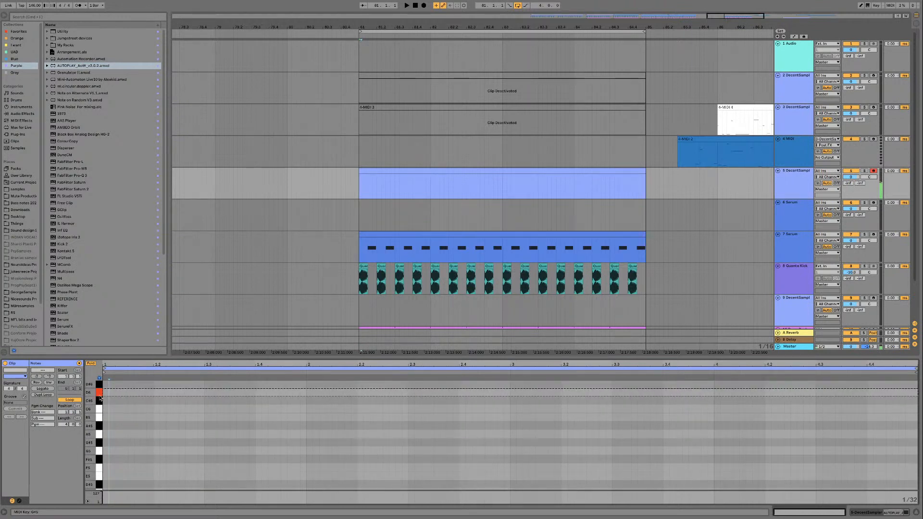
scroll(100, 398, up, 1)
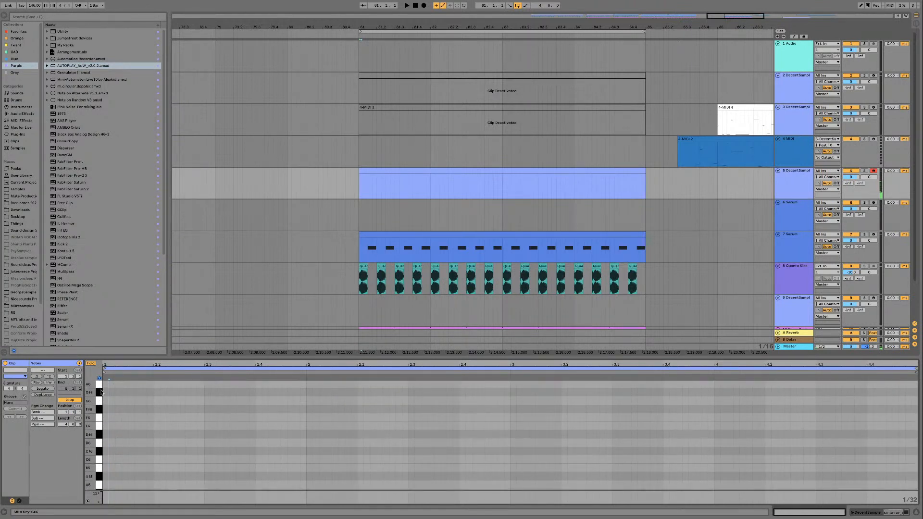
click(100, 394)
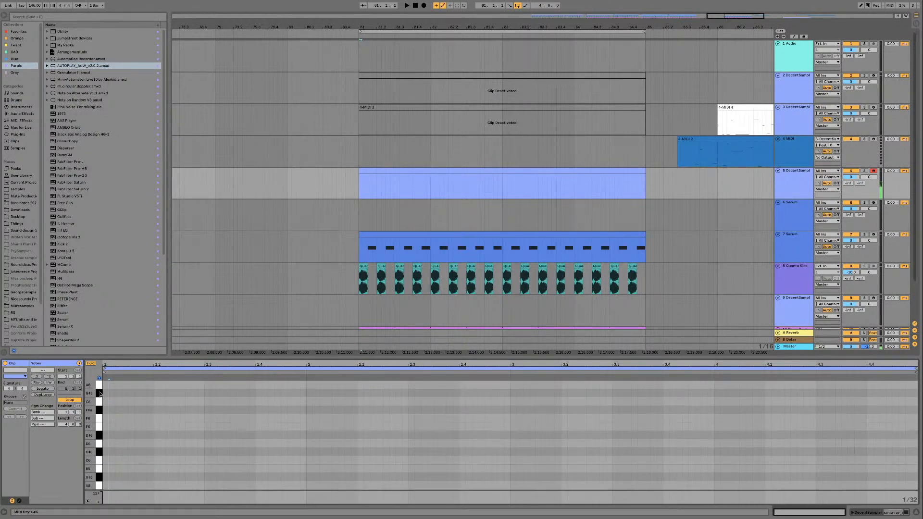
key(space)
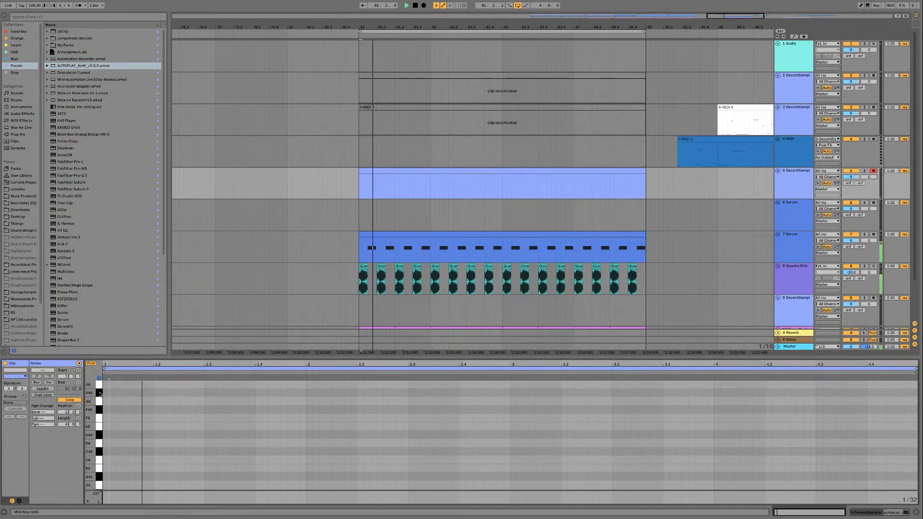
Step: Place short G#6 notes at 1.1.1, 1.2.1 and 1.4.3 in the clip, fixing the note grid at 1/16
double_click(104, 393)
double_click(154, 393)
key(space)
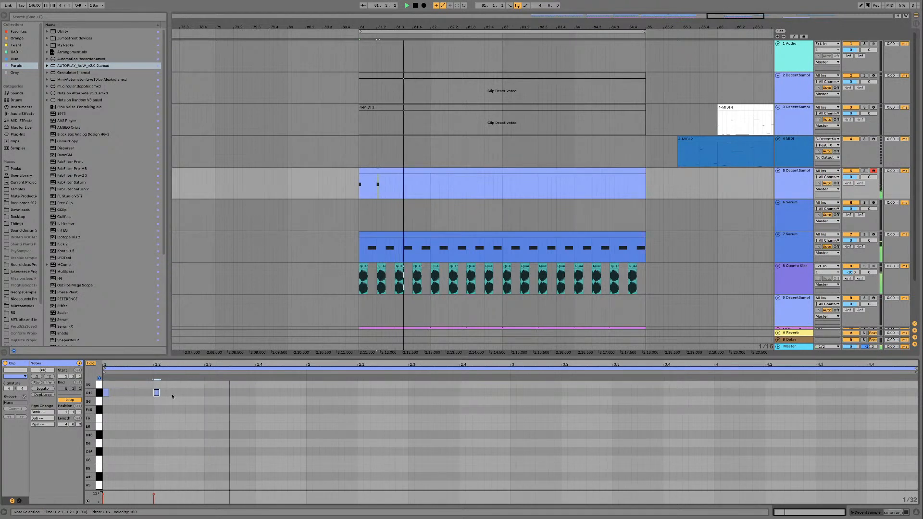
right_click(282, 393)
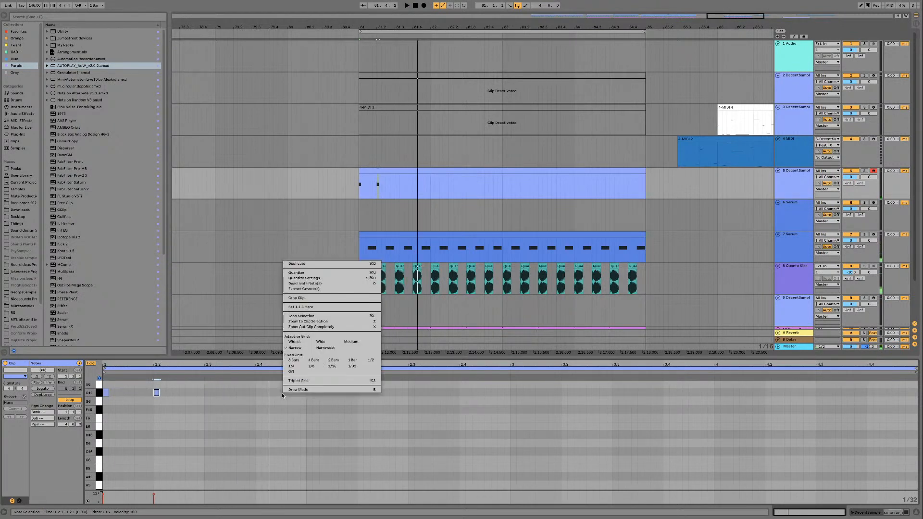
click(332, 368)
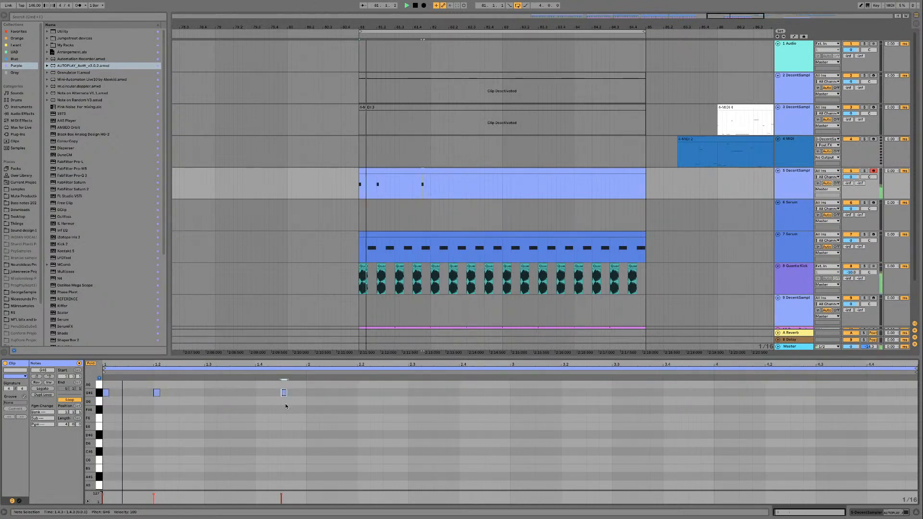
key(space)
Step: Set the three G#6 notes to velocity 127, and lengthen only the first one after trying longer lengths on all three
drag(254, 392, 103, 395)
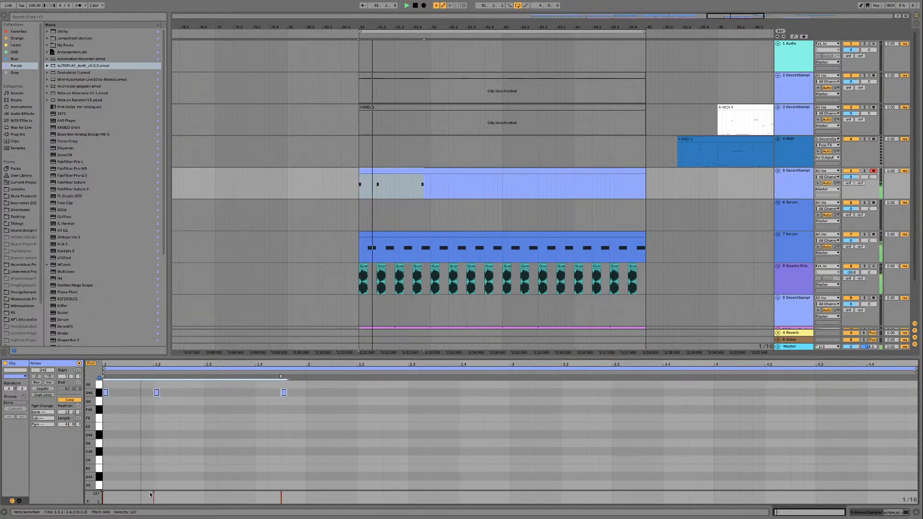
drag(158, 393, 179, 390)
key(space)
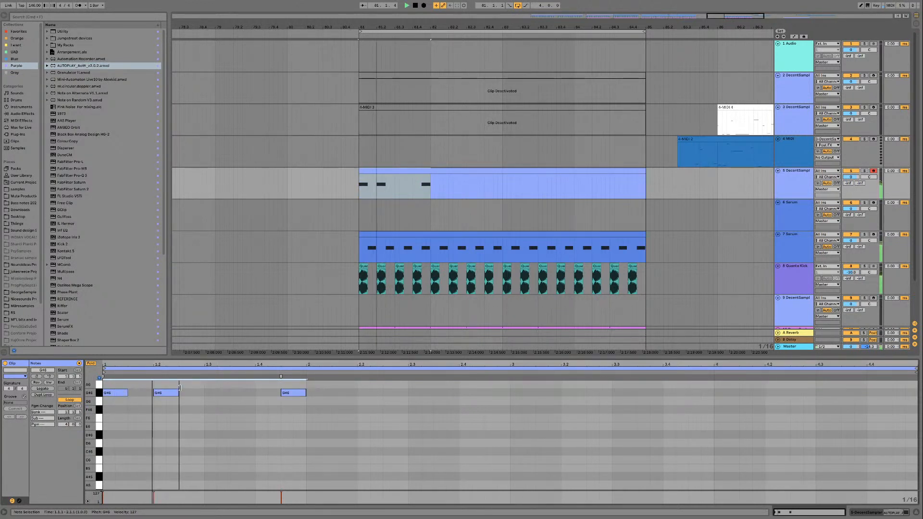
key(space)
click(181, 400)
key(super+z)
drag(107, 393, 124, 395)
key(space)
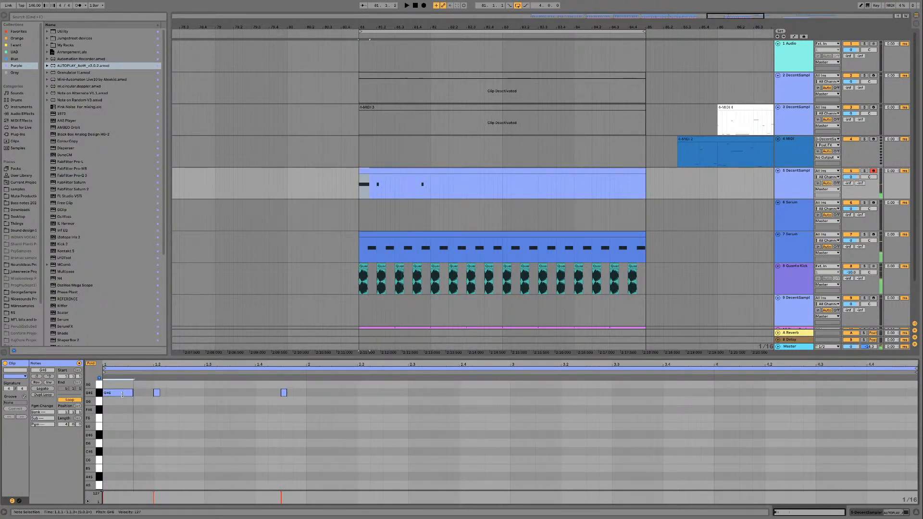
Step: Open the Squelch Machine in track 5's DecentSampler and set its release to about 0.079 during playback
click(792, 186)
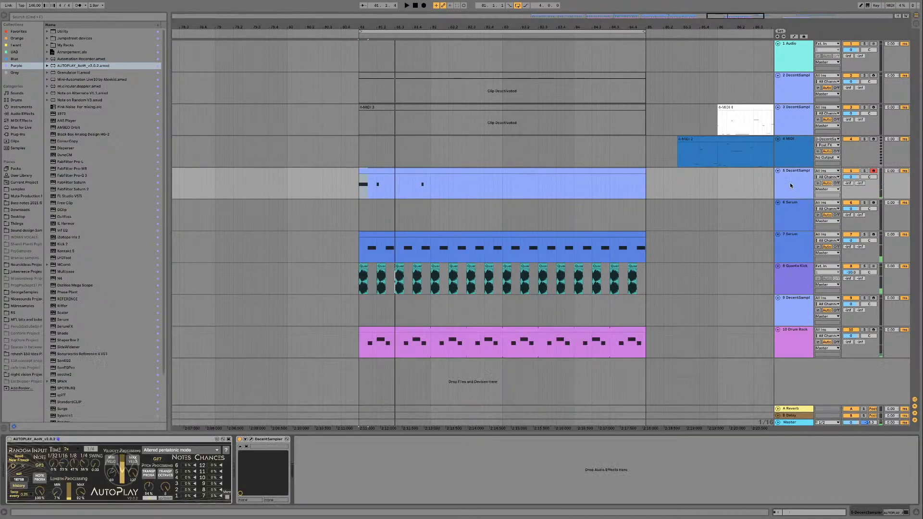
click(250, 439)
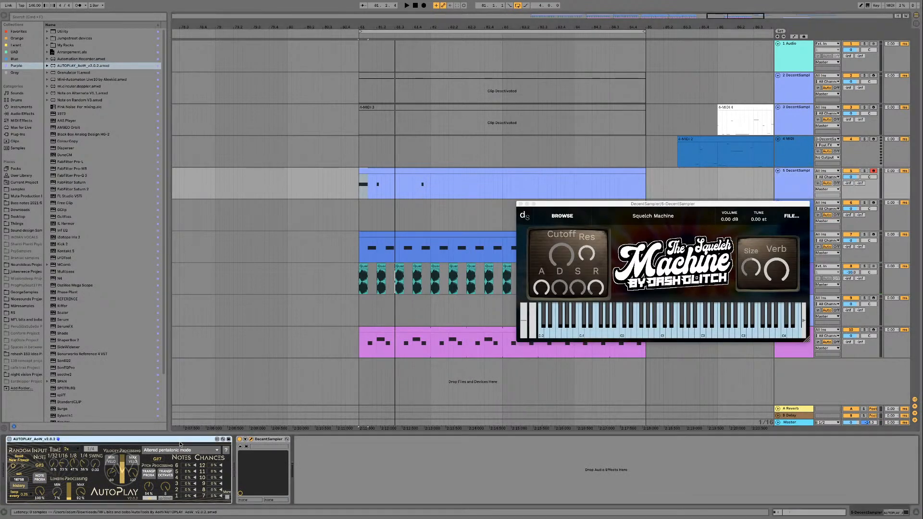
click(594, 293)
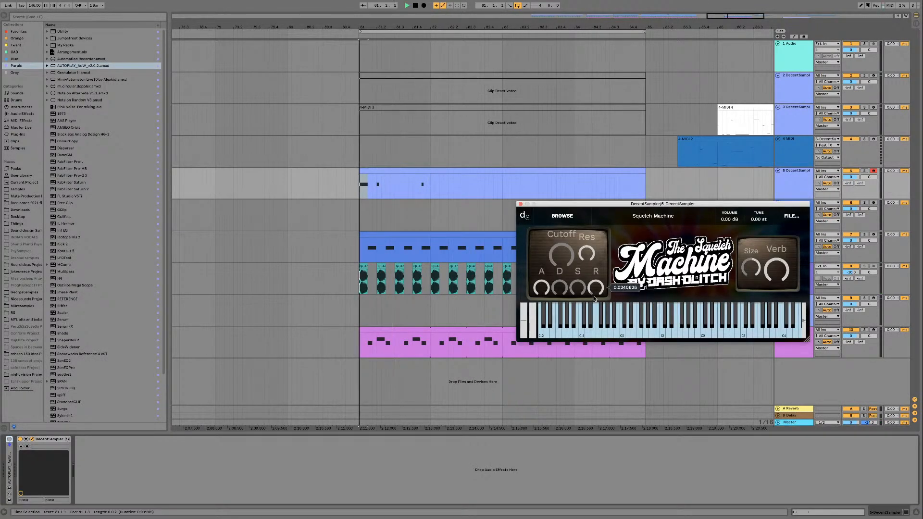
drag(594, 298, 595, 296)
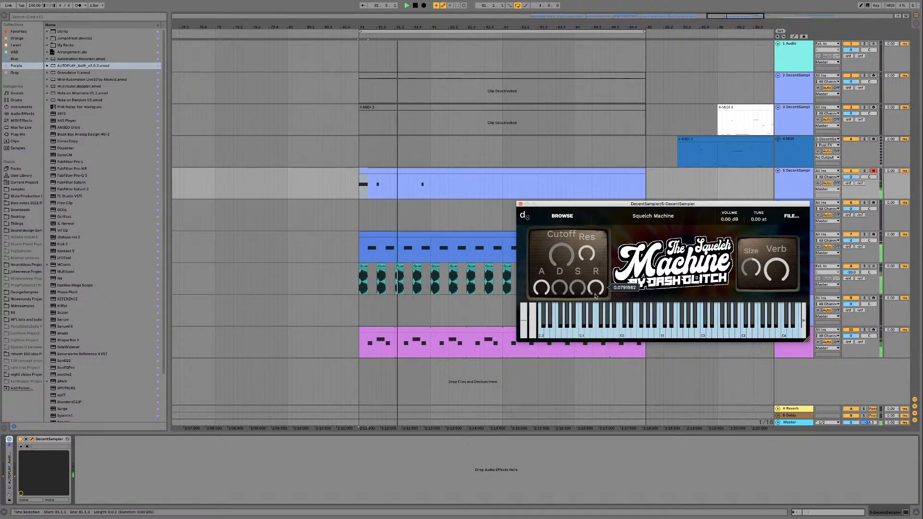
Step: Reopen track 5's lead clip and lengthen the G#6 note at 1.4.3 so it ends at 2.1.4, trying shorter lengths during playback
double_click(420, 178)
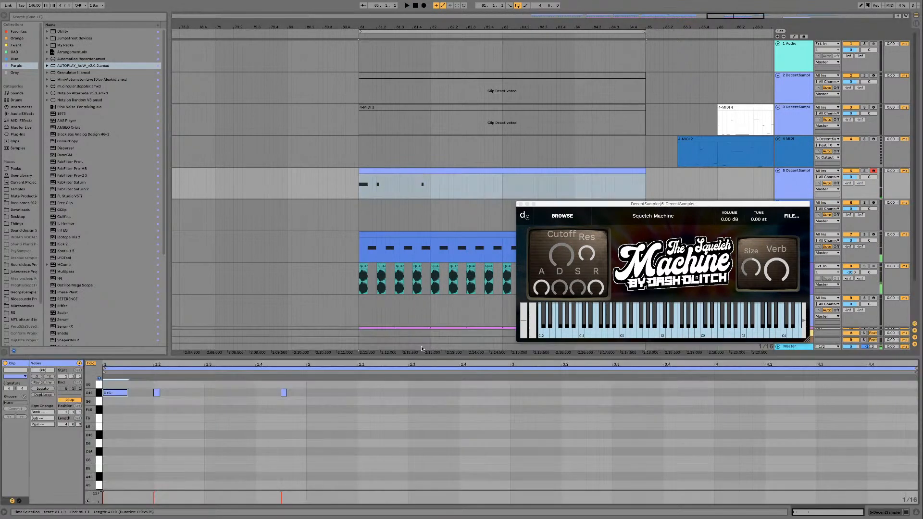
drag(149, 419, 356, 377)
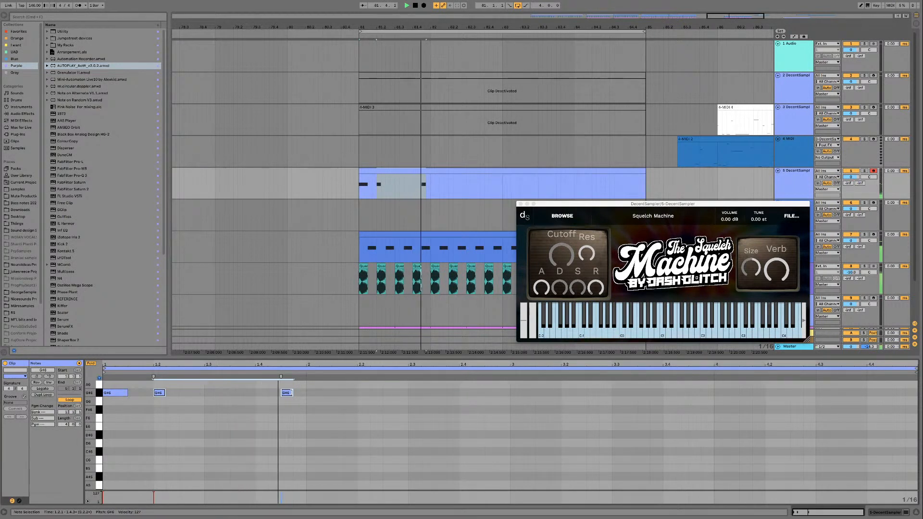
drag(292, 395, 306, 392)
key(space)
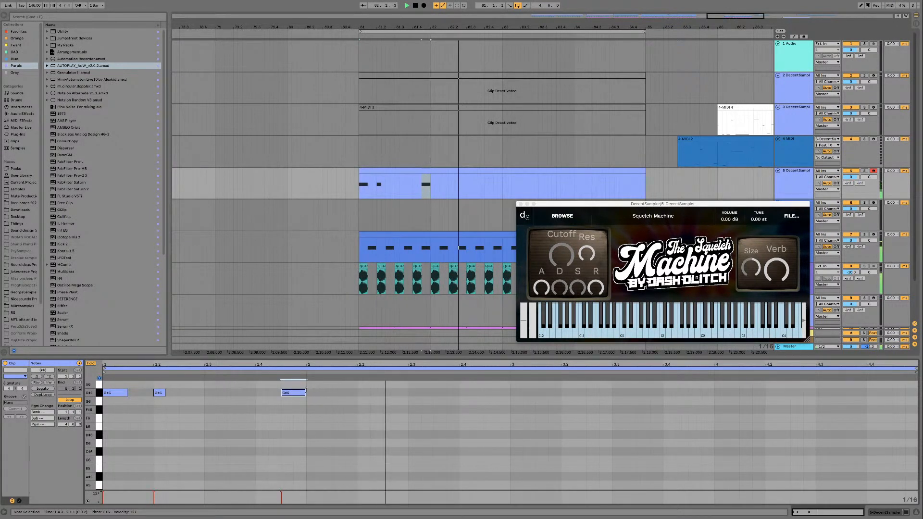
drag(305, 392, 299, 392)
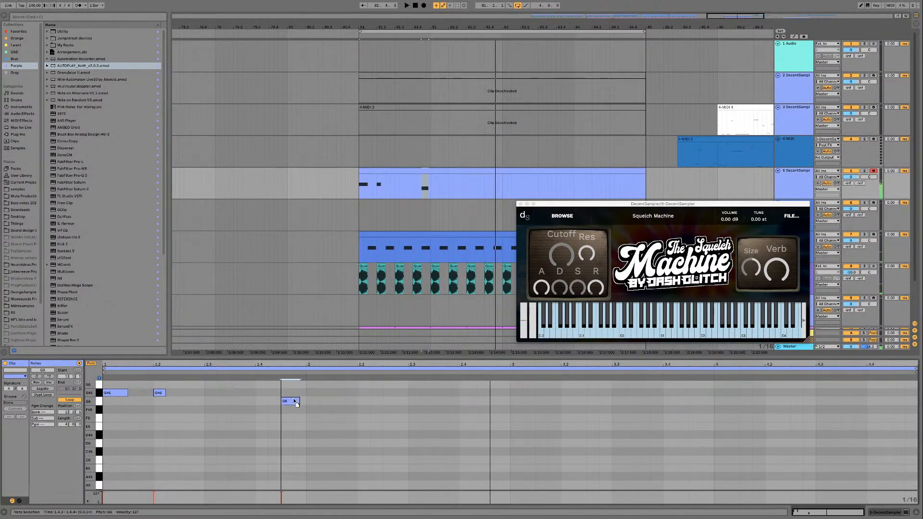
drag(298, 392, 325, 393)
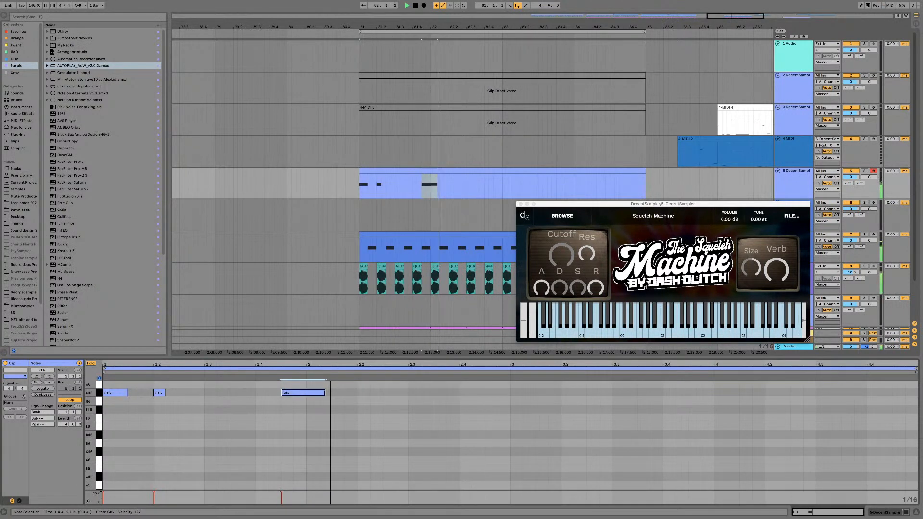
drag(325, 393, 340, 393)
Step: Duplicate the three-note G#6 phrase from bars 1–2 so the copy starts at bar 3, and play it back
drag(511, 392, 103, 393)
key(super+d)
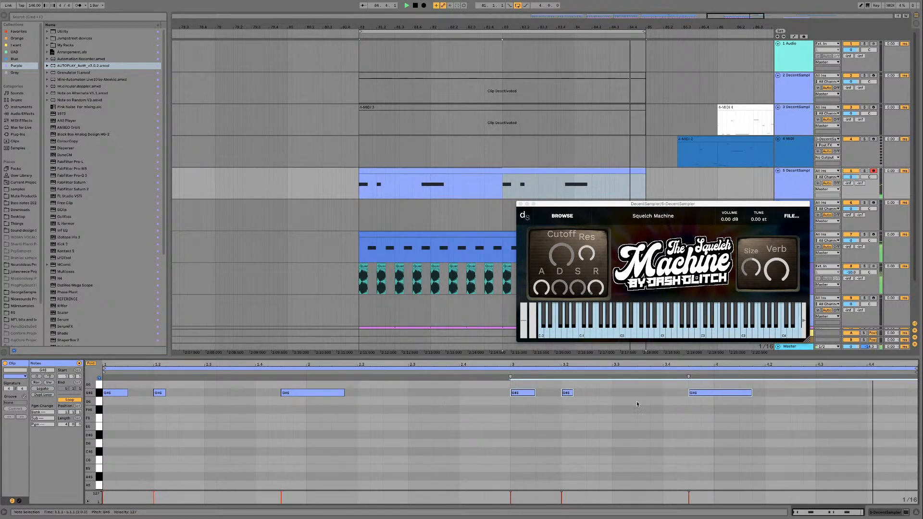
scroll(887, 393, up, 2)
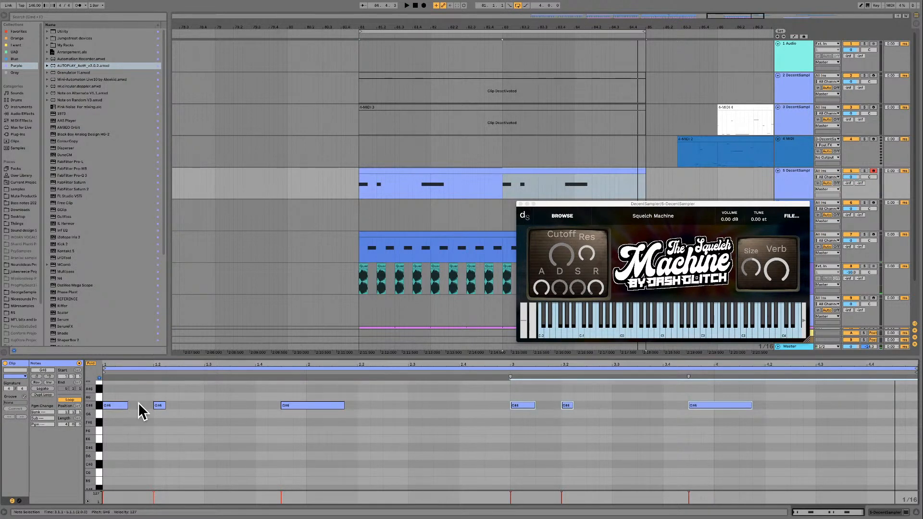
key(space)
Step: Audition the Squelch Machine's seventh-octave keys in the clip's piano roll, including A#7, D#7 and C#7
scroll(99, 399, up, 6)
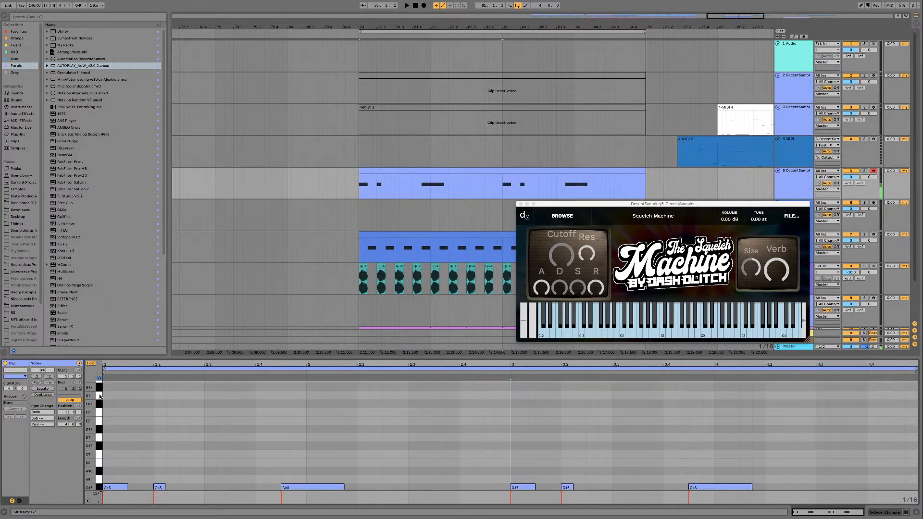
click(100, 390)
mouse_move(99, 390)
mouse_down()
mouse_move(99, 427)
mouse_move(100, 390)
mouse_up()
click(100, 390)
scroll(100, 393, up, 1)
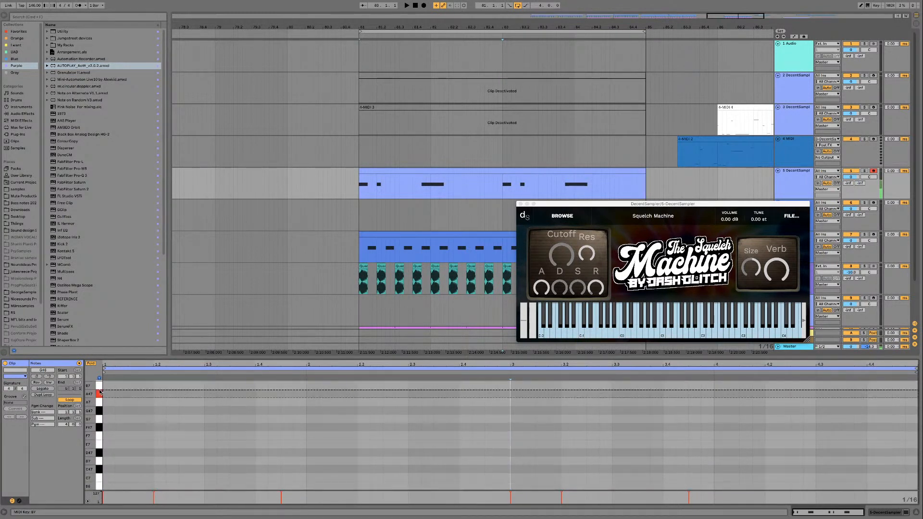
click(103, 446)
click(100, 452)
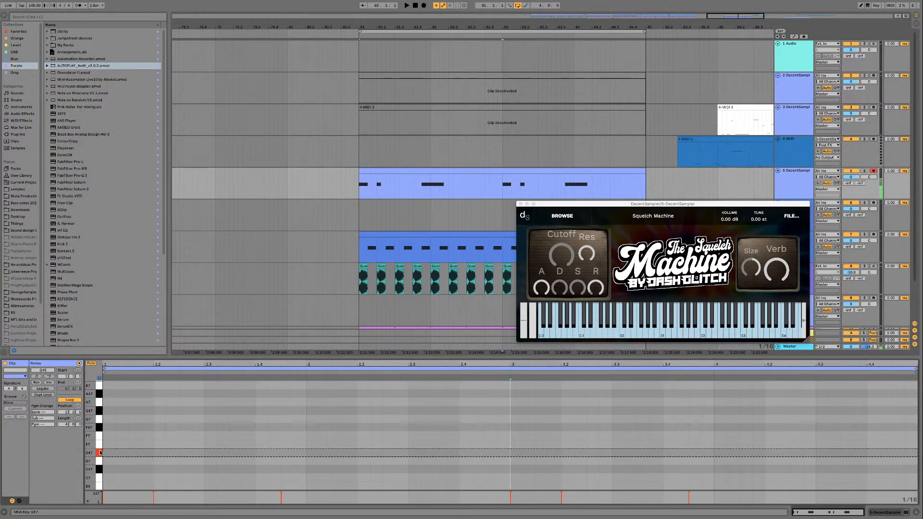
click(101, 469)
Step: Place five short E7 notes an eighth note apart from 2.2.1 to 2.4.1, checking them during playback
key(space)
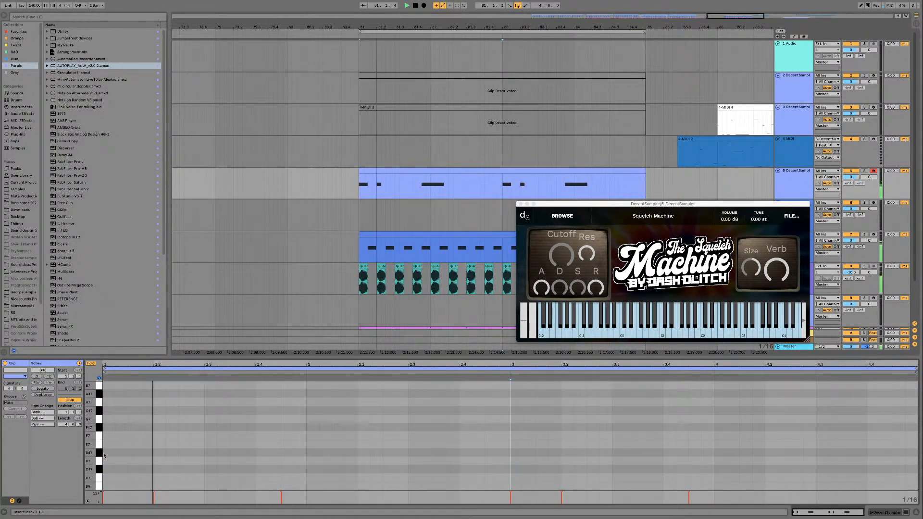
key(space)
key(space)
scroll(238, 423, down, 2)
key(space)
double_click(363, 412)
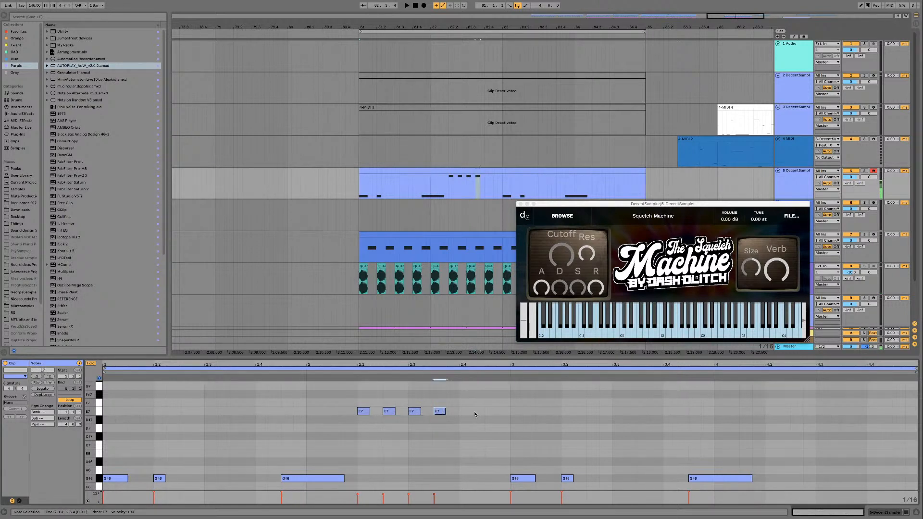
key(space)
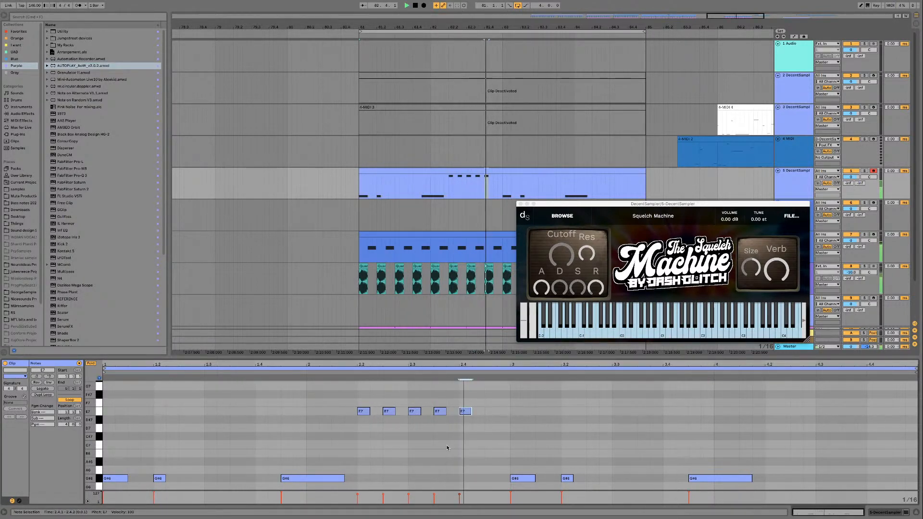
key(space)
Step: Shift the five E7 notes to start at 2.2.3, transpose them down to C7, and play the result
drag(343, 399, 494, 418)
click(339, 374)
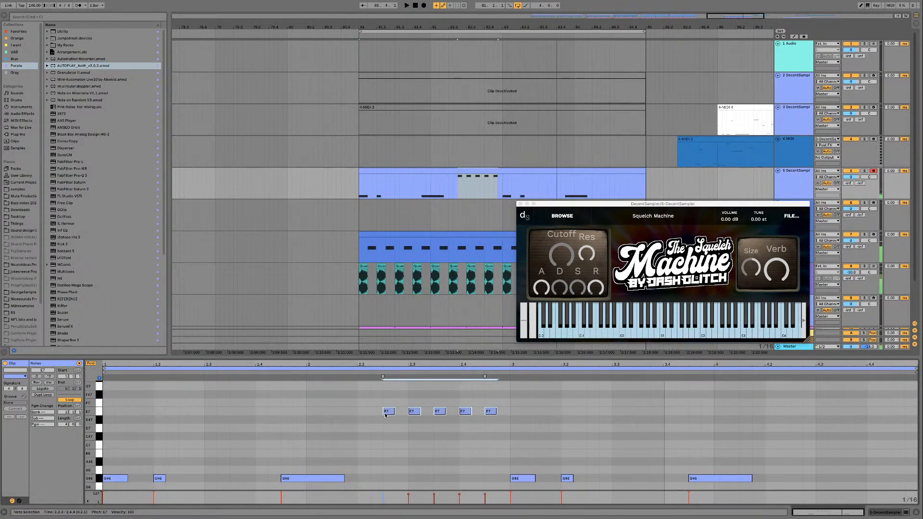
drag(389, 417, 388, 450)
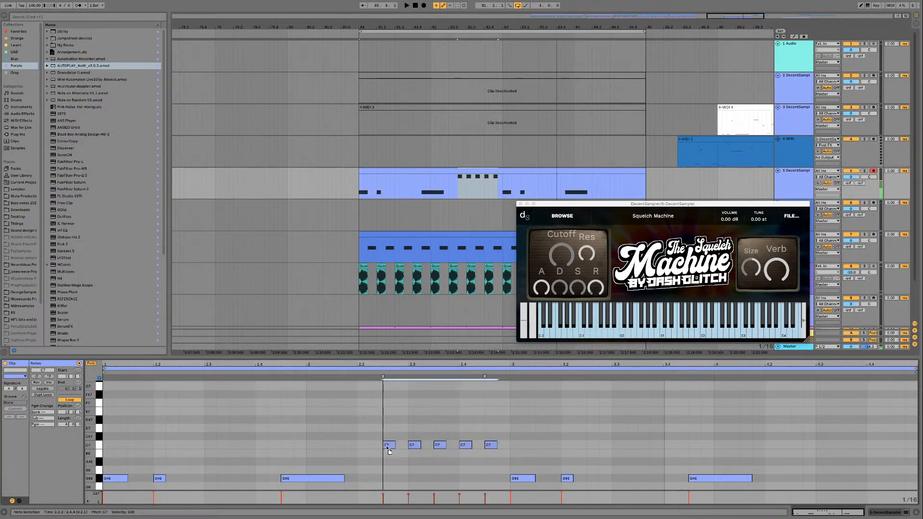
key(space)
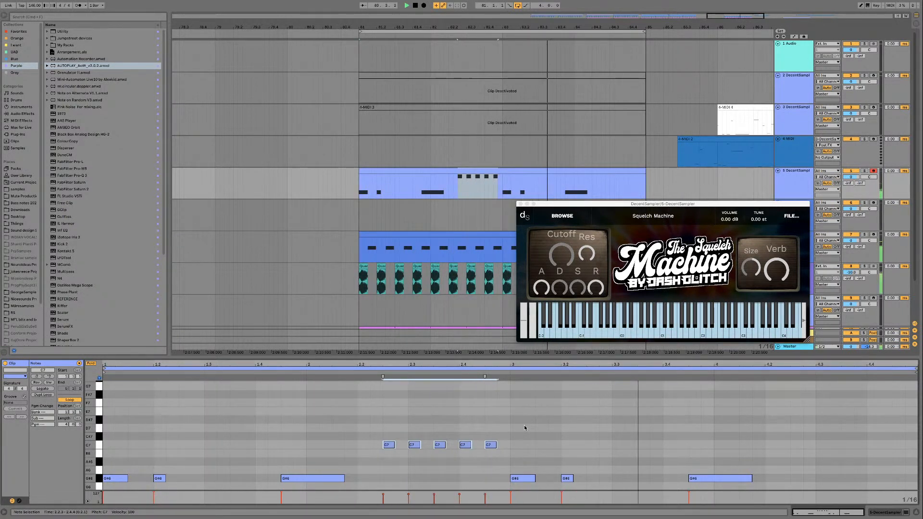
Step: Audition keys above and below the existing notes, including D#6, going down into the fifth octave
scroll(765, 426, up, 3)
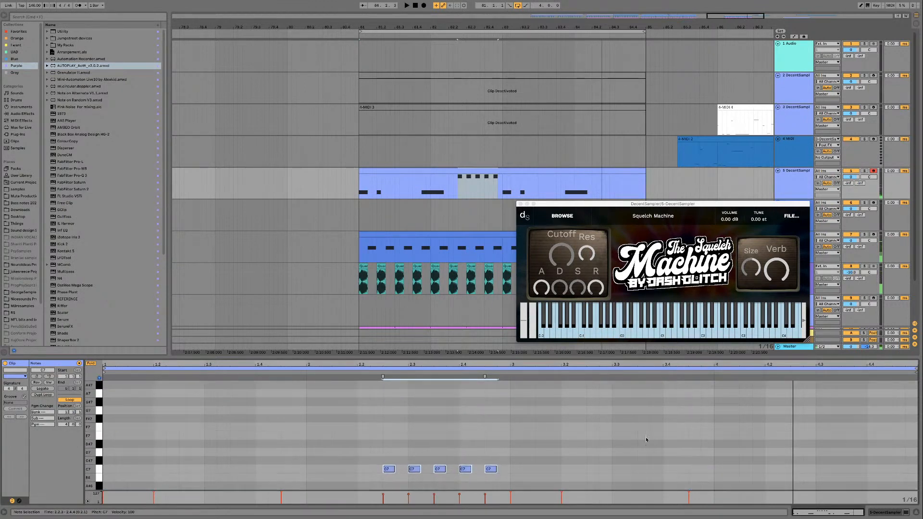
click(102, 397)
scroll(100, 401, up, 5)
scroll(100, 401, down, 5)
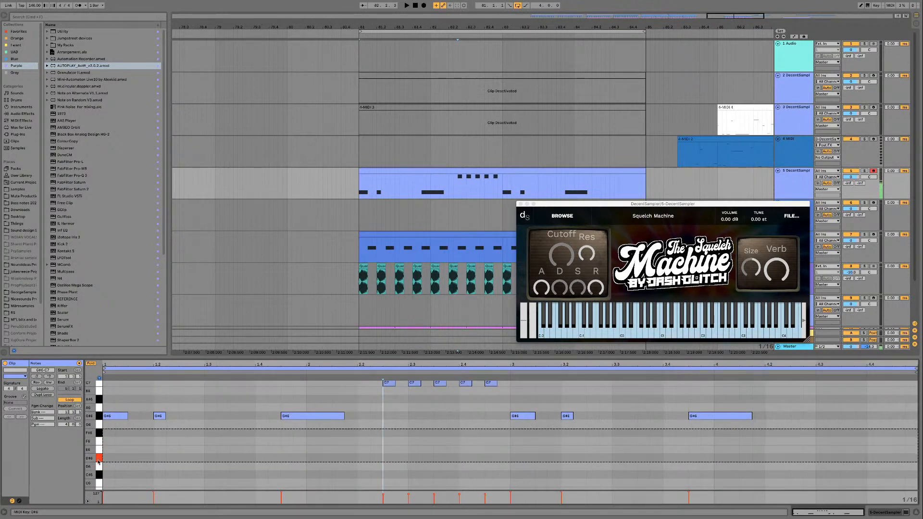
scroll(102, 467, down, 2)
scroll(101, 467, down, 1)
mouse_move(101, 464)
mouse_down()
mouse_move(100, 448)
mouse_move(100, 476)
mouse_up()
scroll(98, 465, down, 3)
click(100, 477)
click(100, 477)
click(100, 476)
scroll(100, 476, down, 2)
scroll(100, 477, down, 1)
double_click(185, 455)
double_click(247, 457)
key(space)
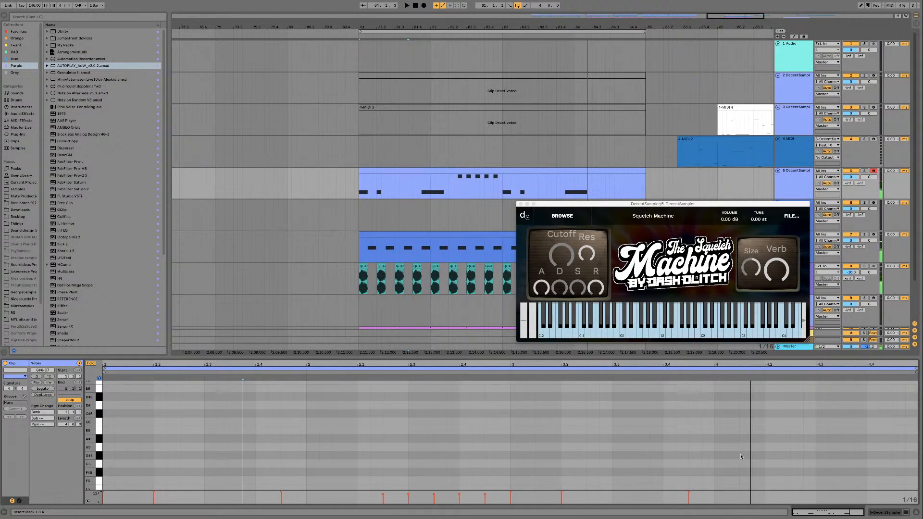
Step: Place two short G#5 notes at 4.1.4 and 4.2.3 in the clip, after trying a longer note from 4.2.1
double_click(770, 455)
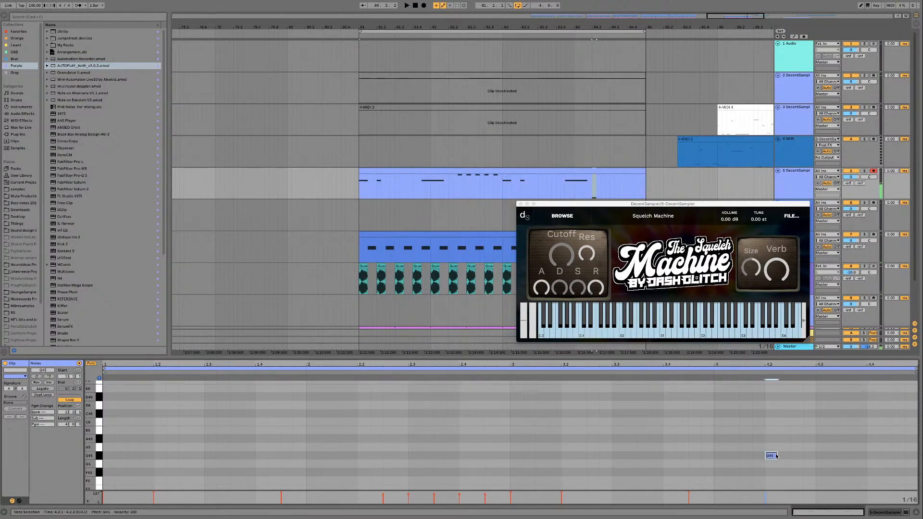
drag(777, 456, 854, 455)
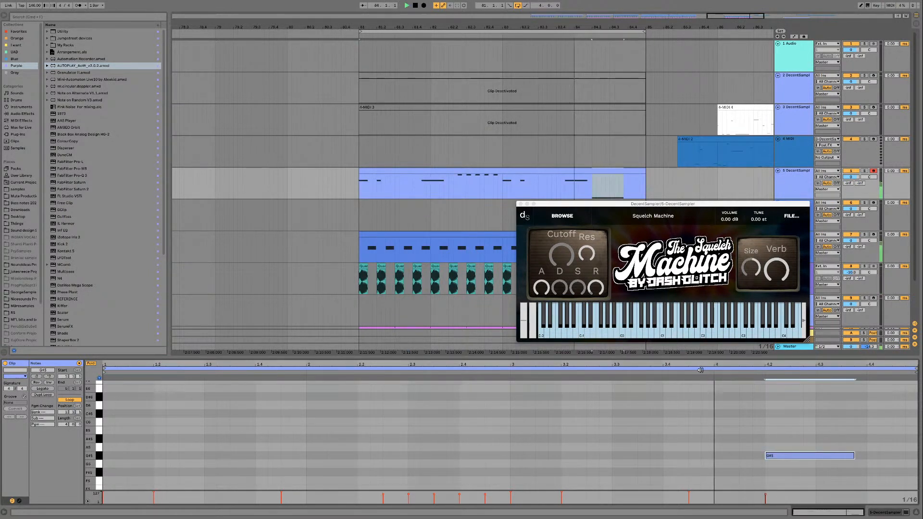
click(846, 455)
drag(854, 455, 773, 457)
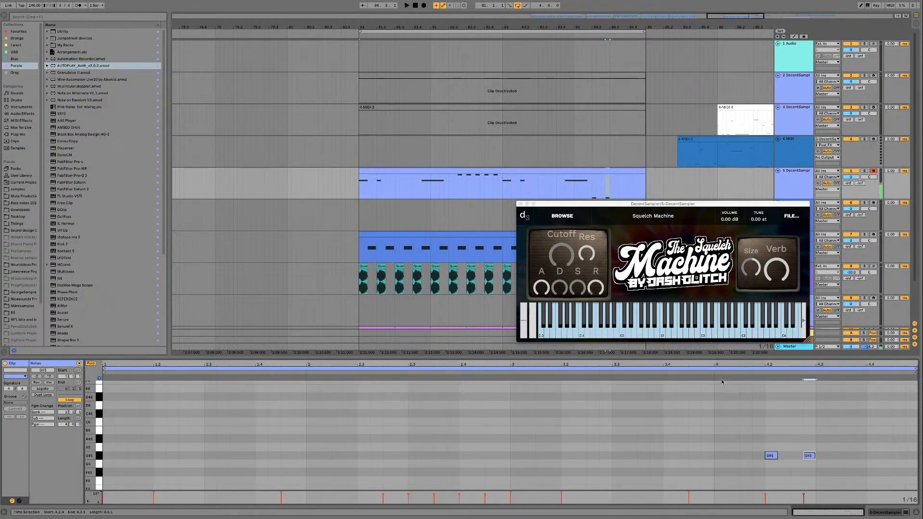
click(770, 456)
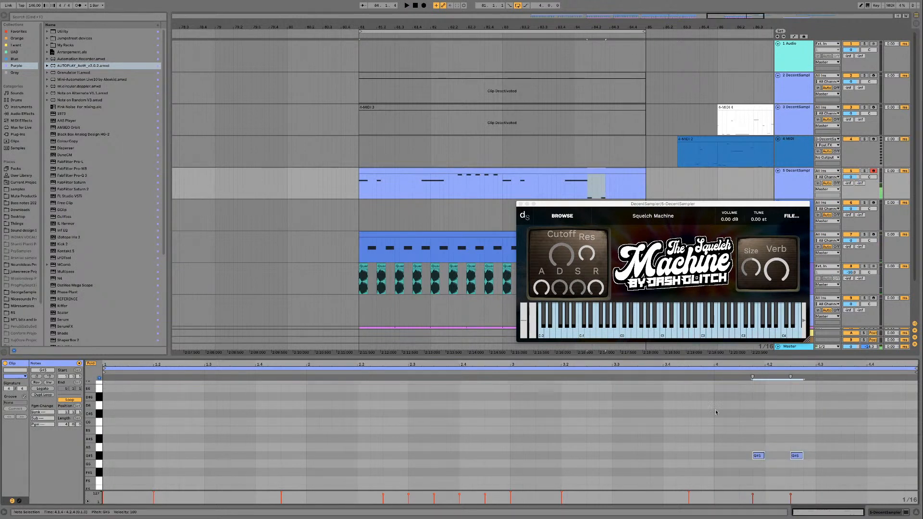
key(space)
click(760, 457)
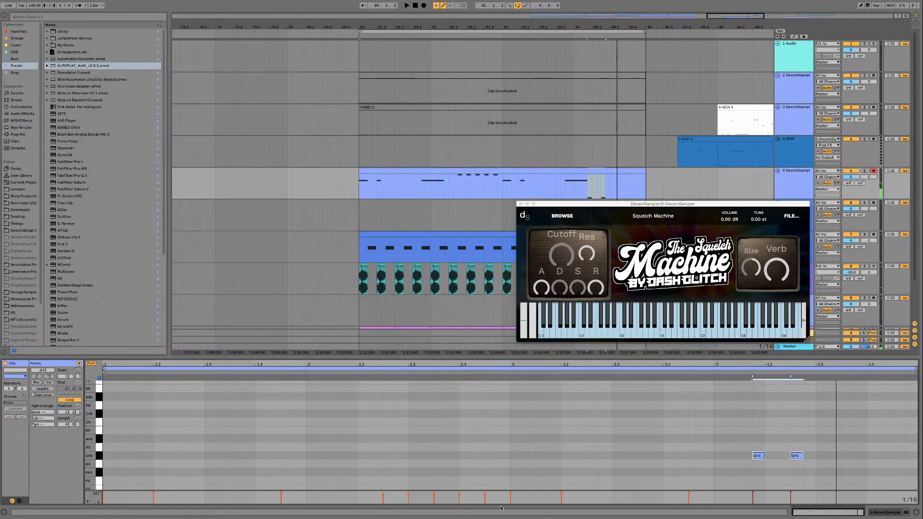
Step: Draw a rising velocity ramp across the five C7 notes in bar 2 and play the clip
click(460, 497)
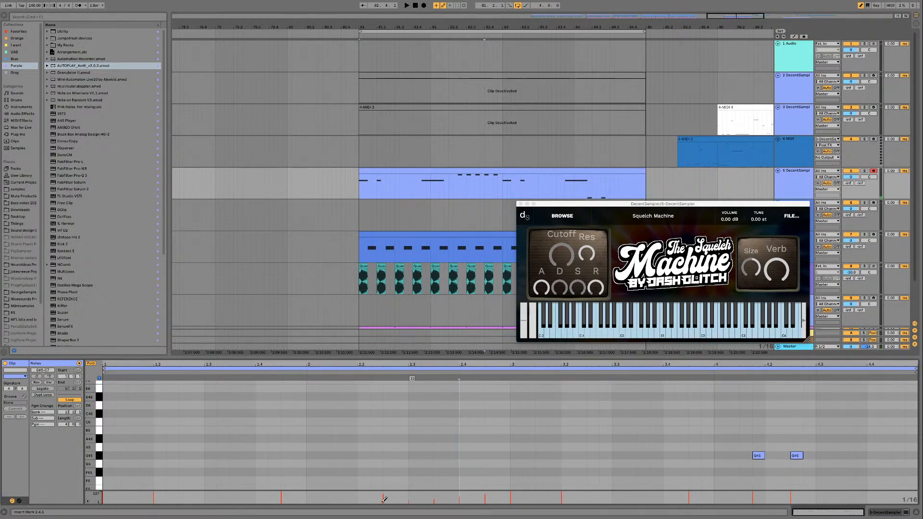
key(space)
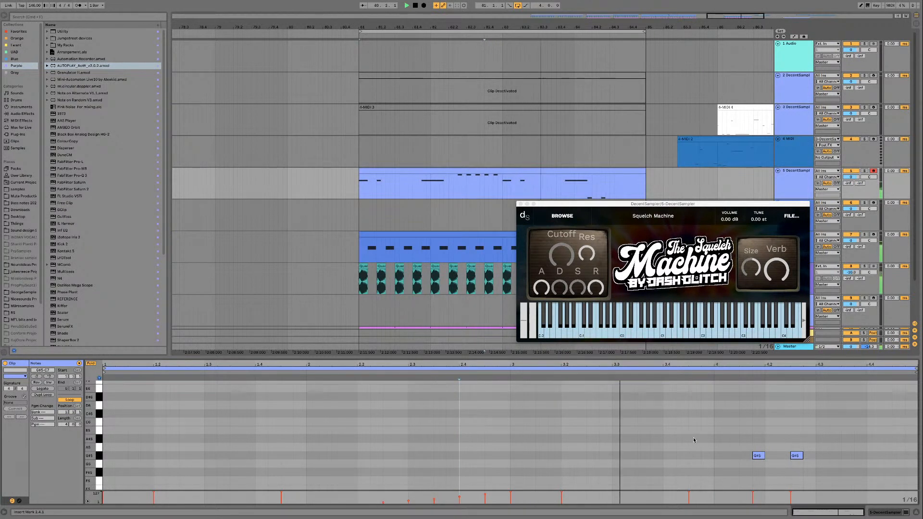
Step: Stop playback and delete the two short G#5 notes in bar 4 of the DecentSampler clip
key(space)
drag(806, 459, 703, 470)
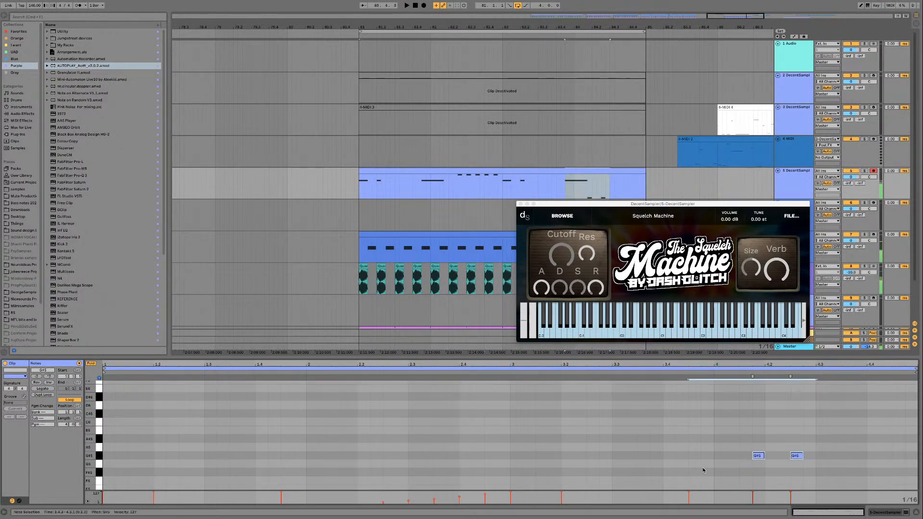
key(Delete)
Step: Audition piano keys below G#5 and add a G#4 note running from 4.4 to the clip's end
mouse_move(98, 456)
mouse_down()
mouse_move(99, 488)
mouse_move(100, 432)
mouse_move(100, 472)
mouse_move(99, 452)
mouse_up()
scroll(99, 476, down, 3)
scroll(97, 449, down, 3)
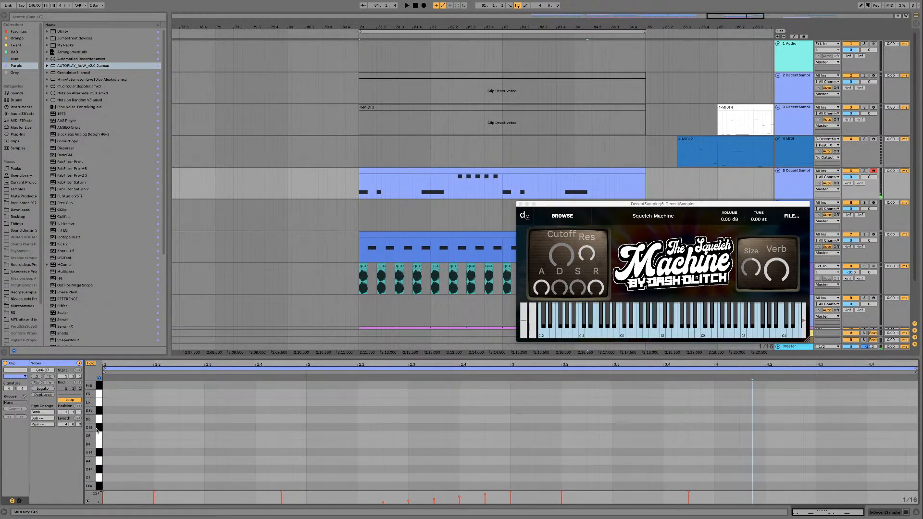
drag(100, 454, 101, 478)
click(100, 477)
click(100, 472)
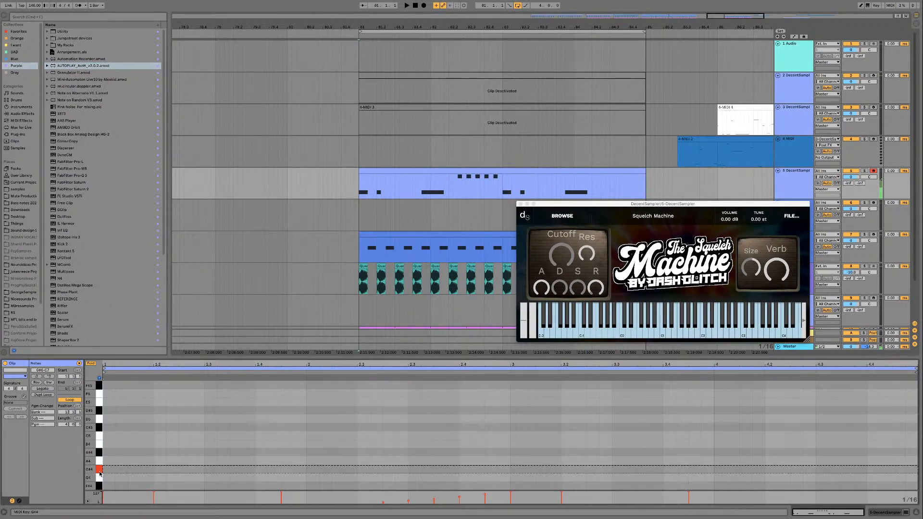
drag(507, 477, 727, 474)
click(761, 471)
double_click(819, 471)
drag(827, 472, 895, 467)
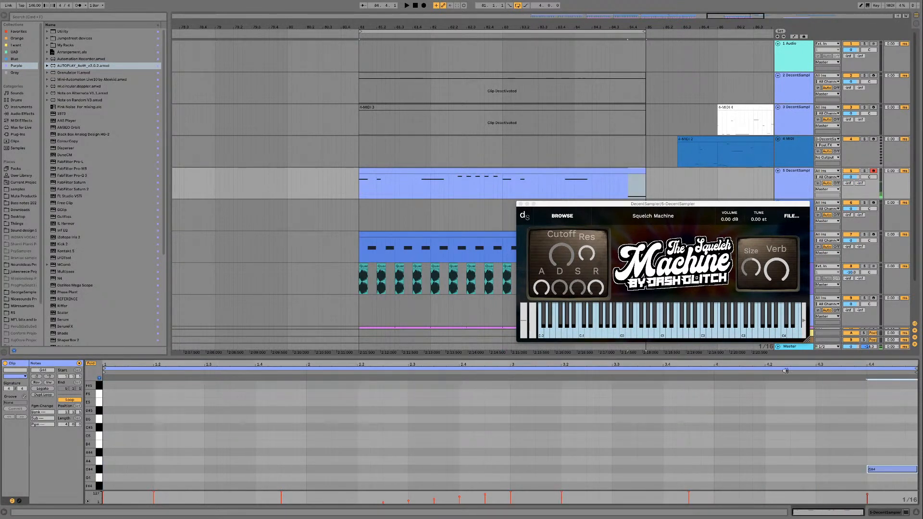
Step: Play back the end of the clip to hear the G#4 note in context
click(699, 371)
click(721, 415)
key(space)
key(space)
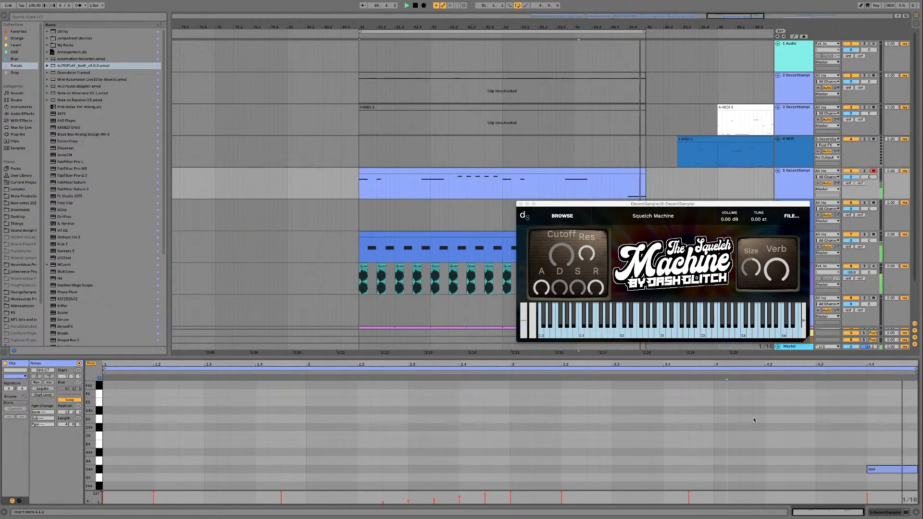
Step: Audition progressively lower piano keys from around F#4 down to G#3
scroll(789, 461, down, 2)
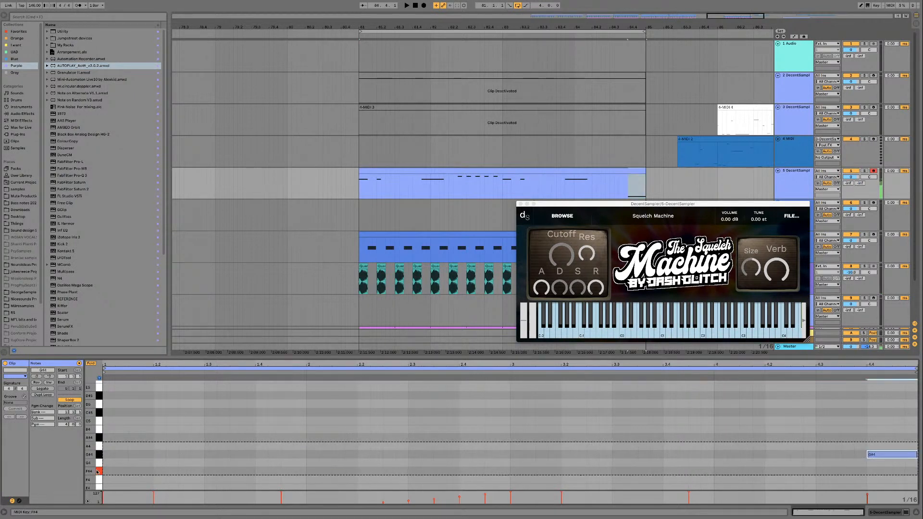
scroll(100, 475, down, 3)
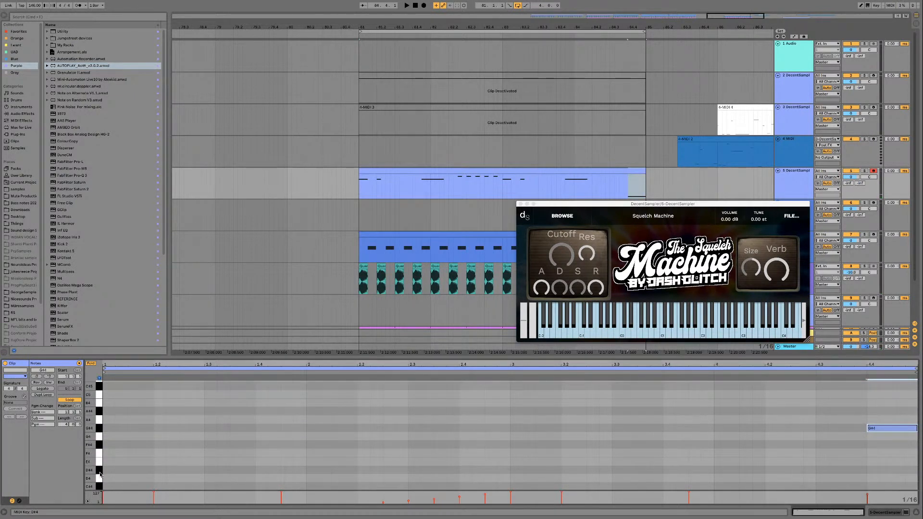
click(100, 473)
scroll(100, 474, down, 3)
scroll(100, 477, down, 3)
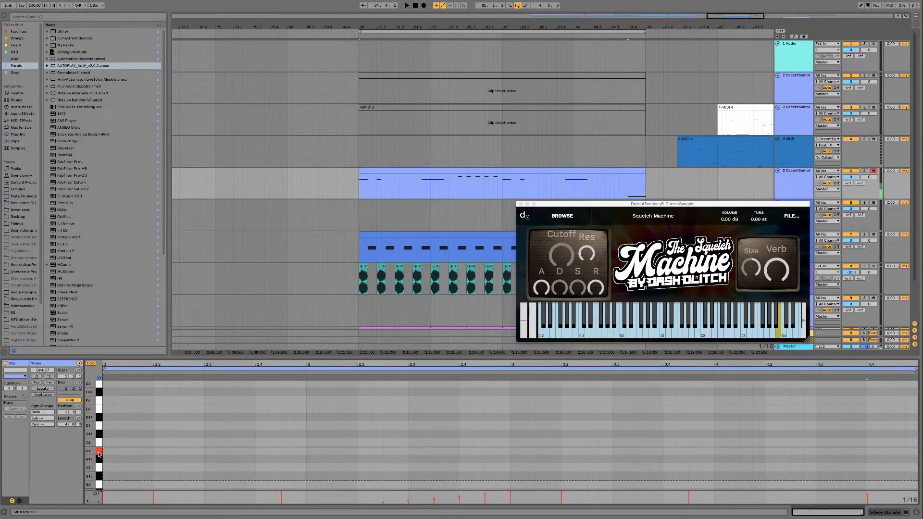
scroll(101, 468, down, 3)
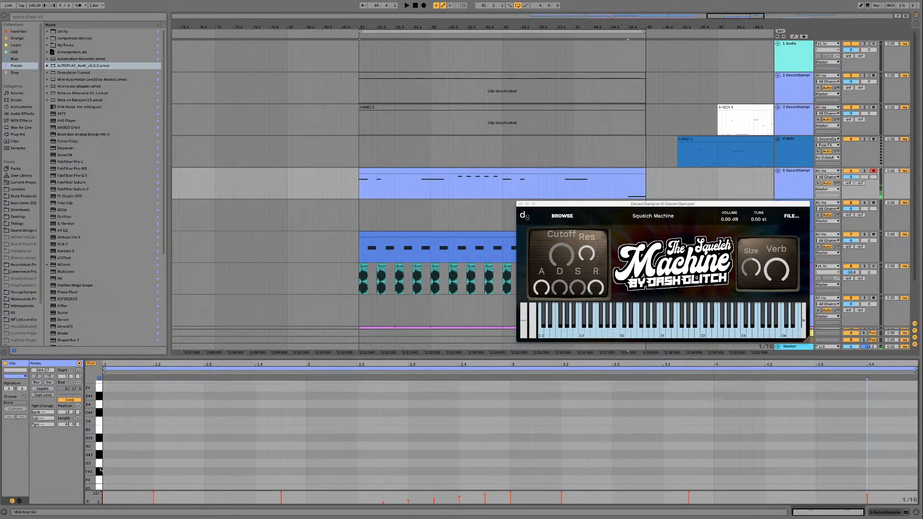
click(101, 448)
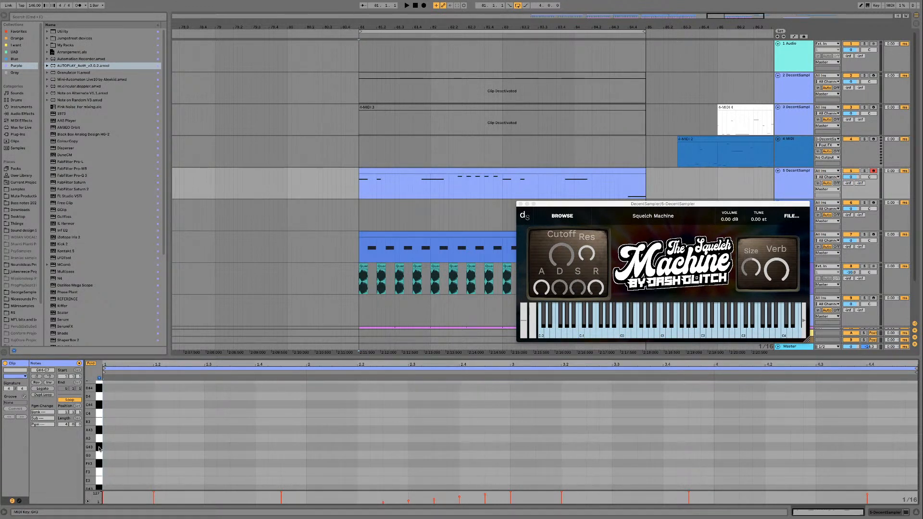
click(100, 449)
click(100, 449)
click(99, 449)
scroll(99, 449, down, 3)
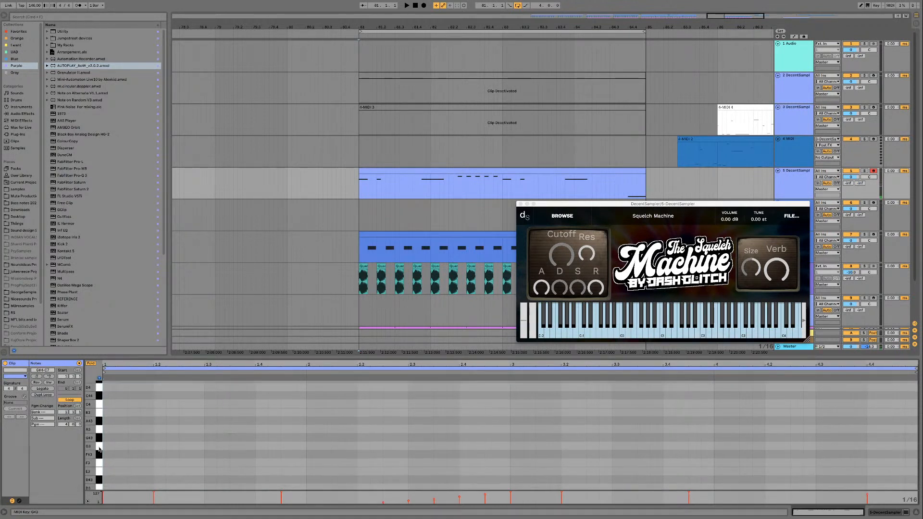
Step: Audition the piano keys between A#3 and G#2 to compare the squelch sounds
click(99, 426)
click(98, 426)
click(99, 439)
click(99, 459)
click(99, 477)
drag(99, 481, 100, 436)
click(99, 426)
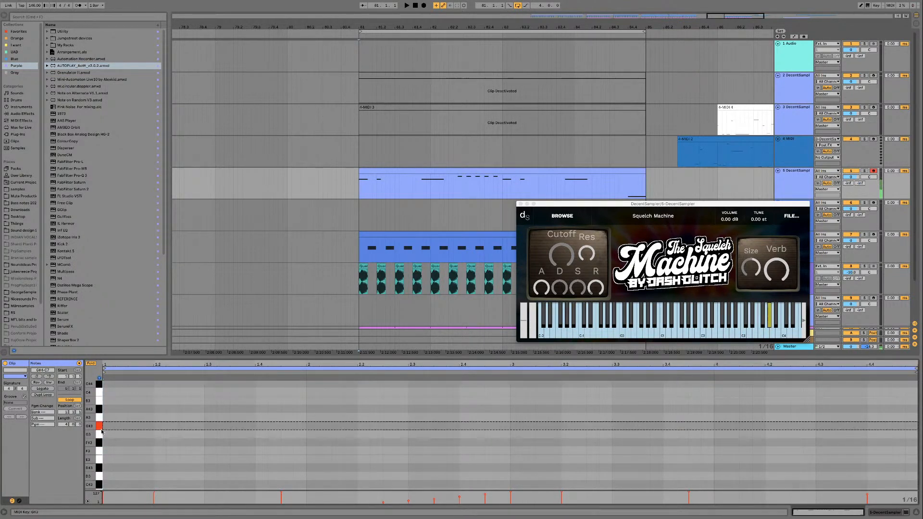
click(99, 444)
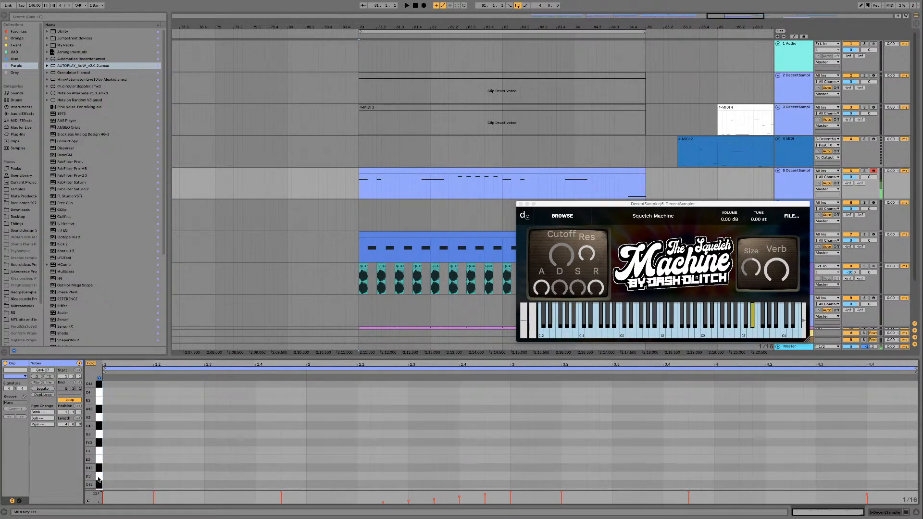
scroll(98, 479, down, 3)
click(100, 460)
scroll(100, 464, down, 3)
click(100, 481)
click(100, 468)
Step: Add two short G#2 notes at 2.1 and 2.1.3, checking them against playback
key(space)
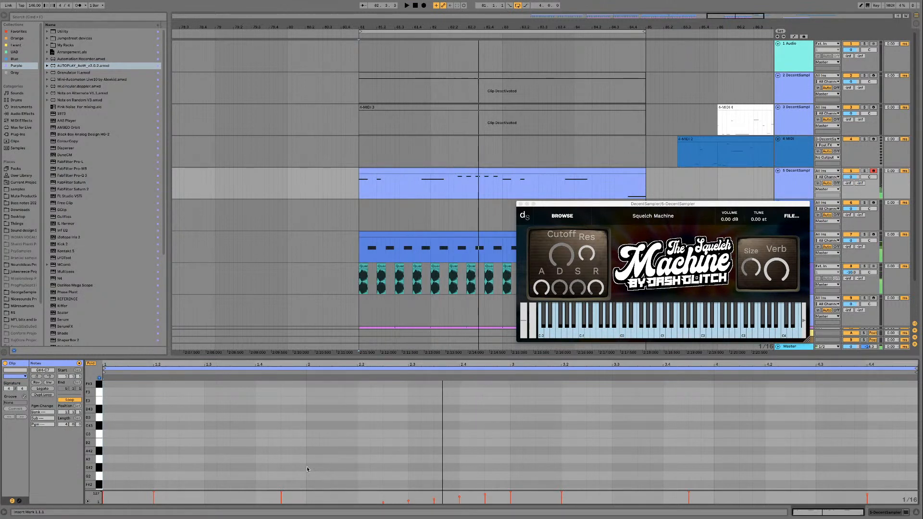
key(space)
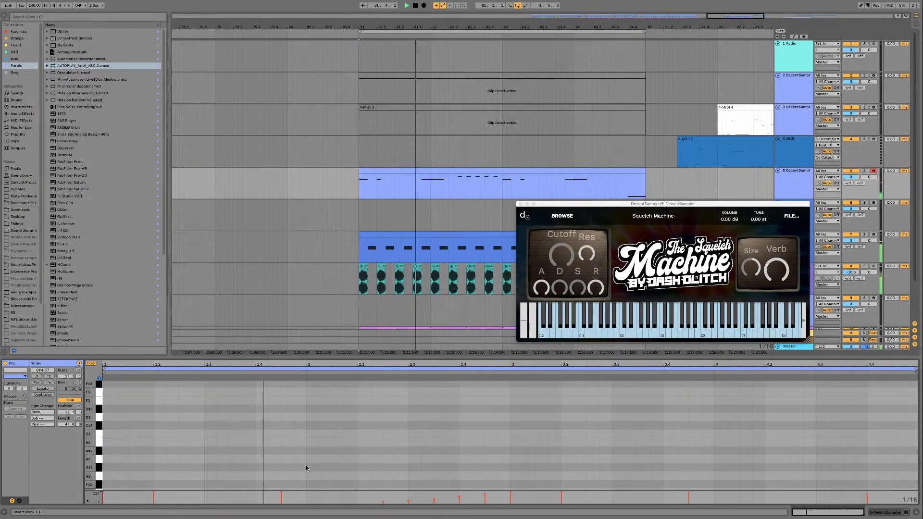
double_click(307, 467)
key(space)
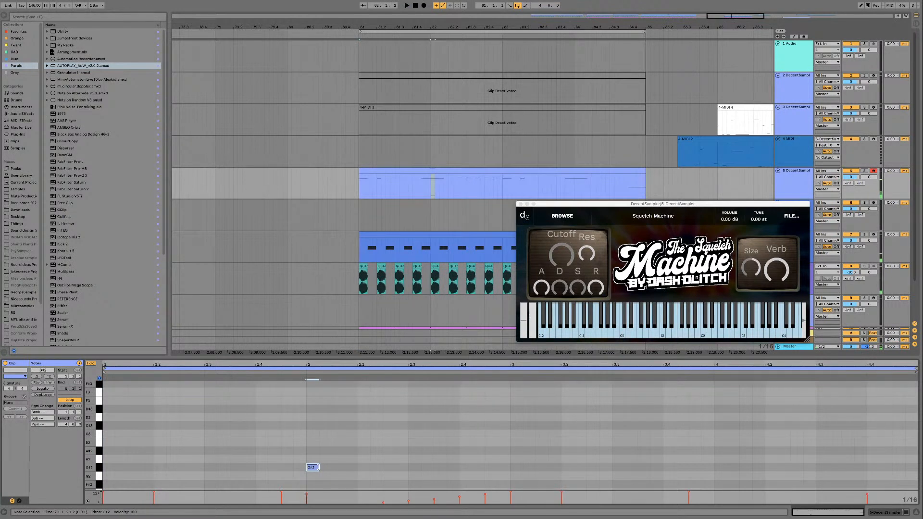
click(285, 372)
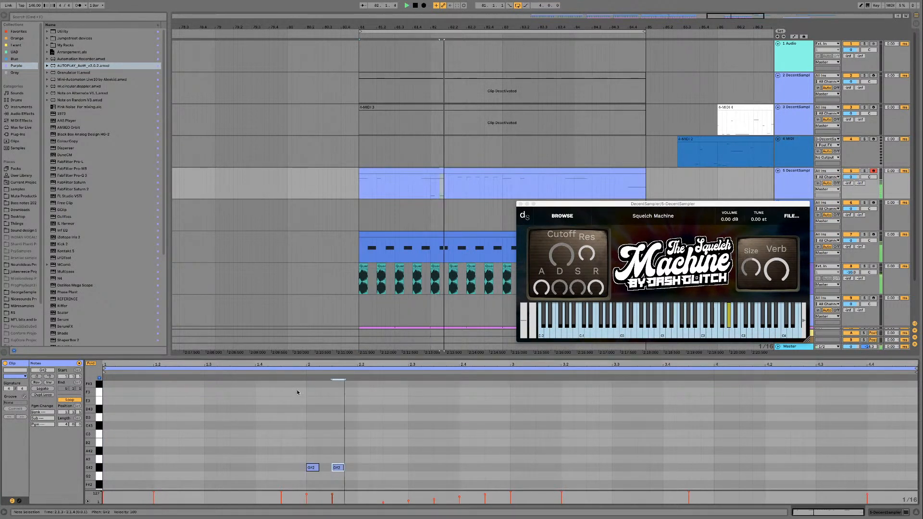
click(250, 369)
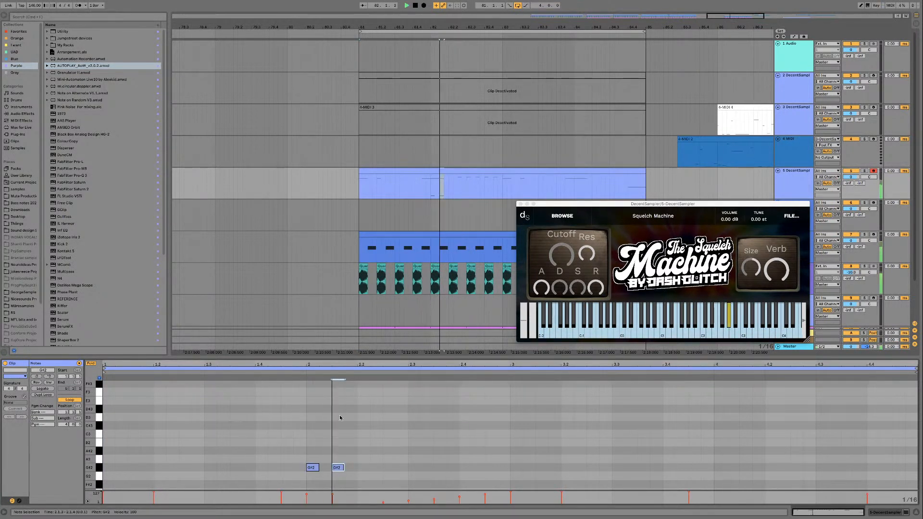
key(space)
Step: Move the two G#2 notes one beat later to start at 2.2 and play the phrase
mouse_move(354, 468)
mouse_down()
mouse_move(285, 475)
mouse_move(364, 472)
mouse_up()
key(space)
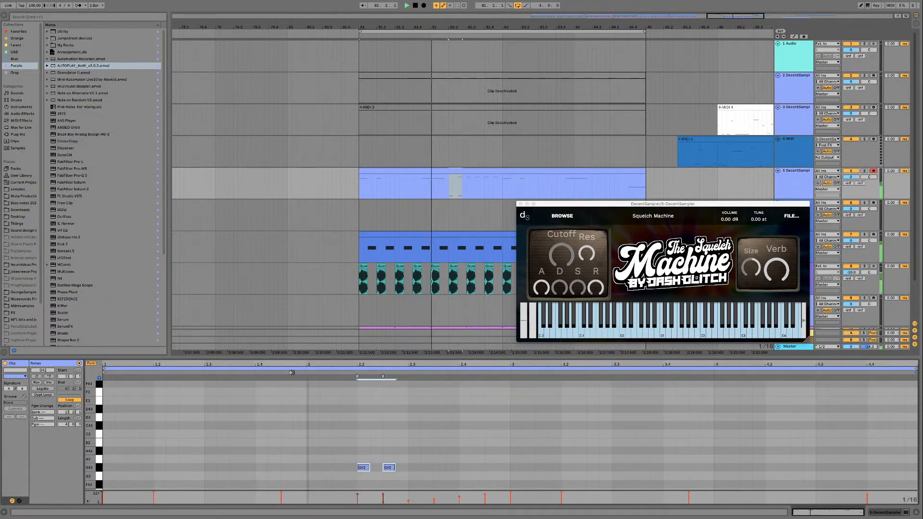
key(space)
click(367, 455)
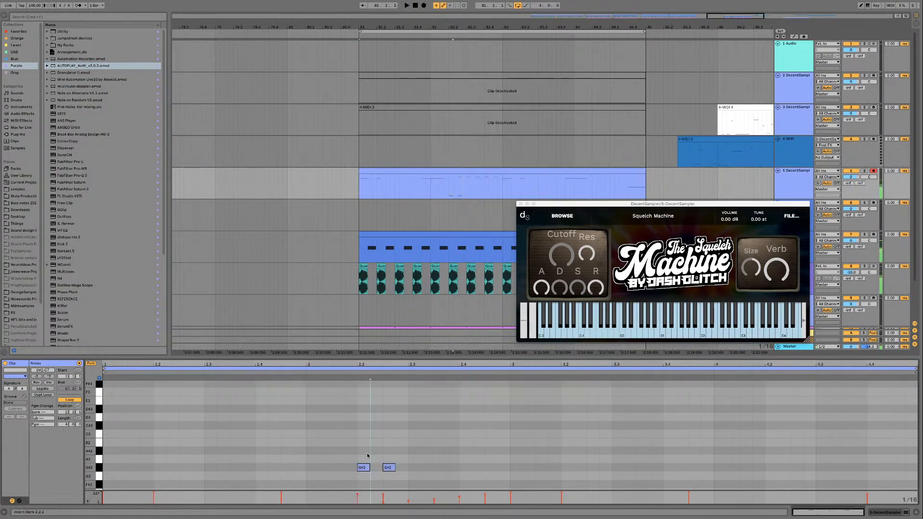
key(space)
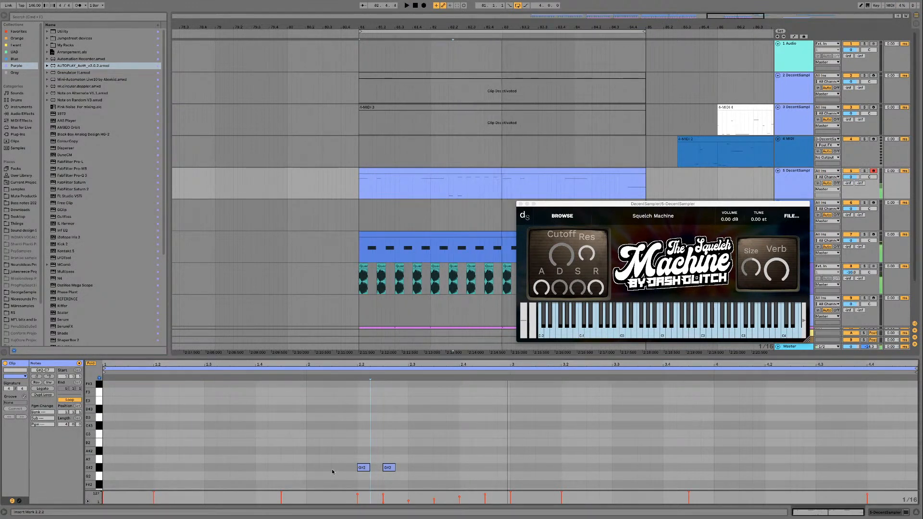
Step: Extend the G#2 pattern from 2.2 into five short, evenly spaced notes with falling velocities
double_click(427, 468)
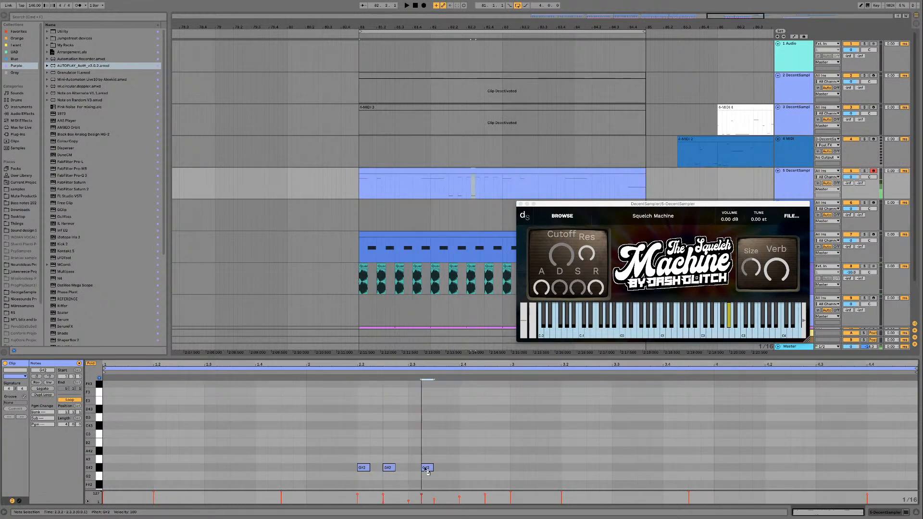
double_click(465, 468)
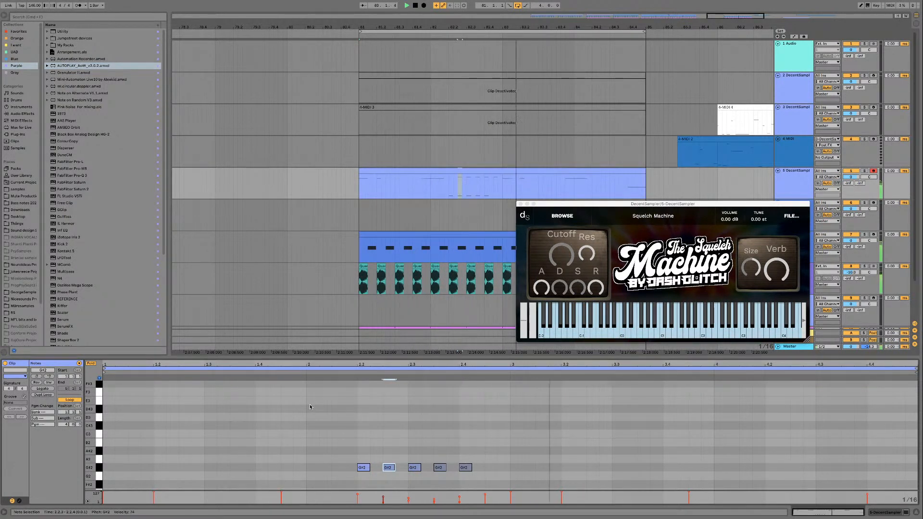
key(space)
Step: Move all five G#2 notes one beat earlier to start at 2.1 and play them back
drag(346, 457, 525, 484)
drag(364, 468, 313, 470)
key(space)
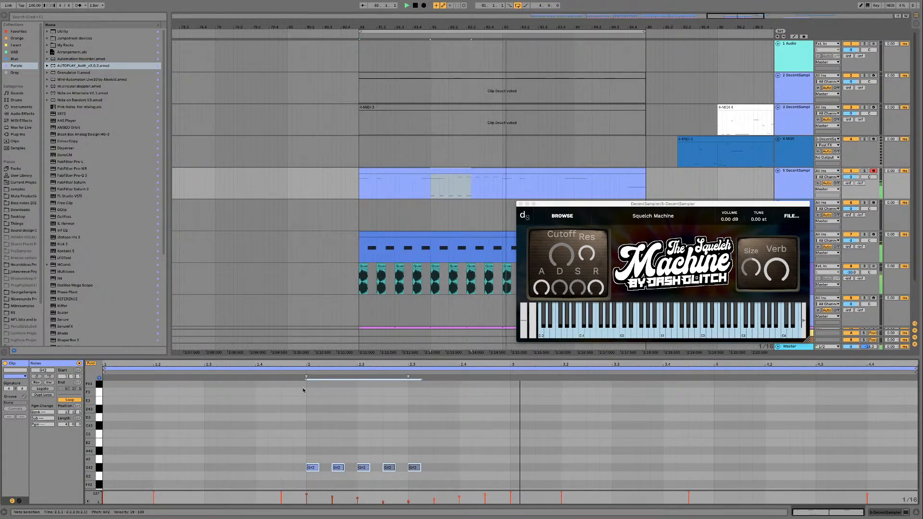
Step: Try the five G#2 notes one sixteenth later, and return them to 2.1 for another playback
drag(312, 470, 325, 470)
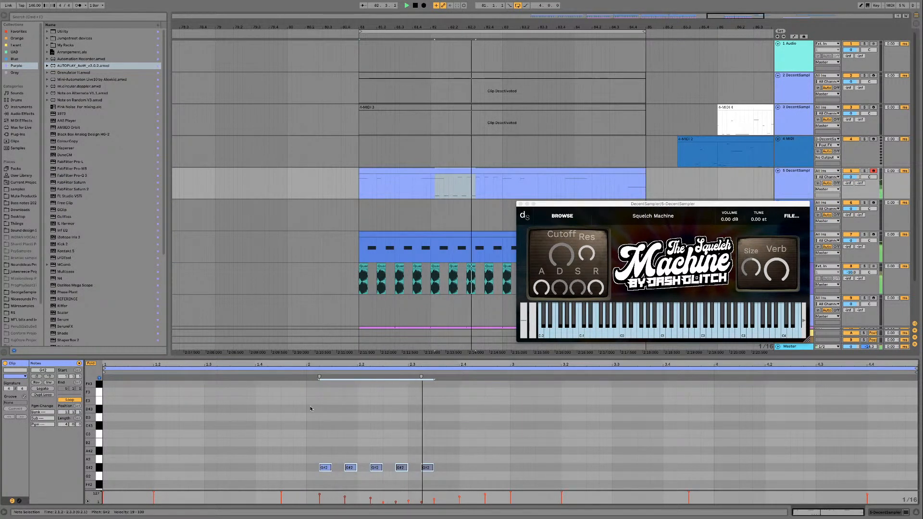
key(Left)
click(276, 372)
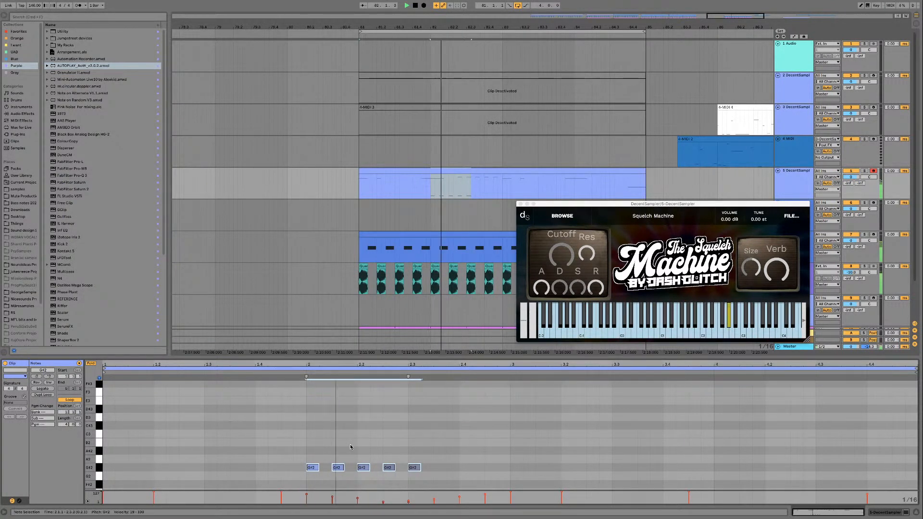
click(472, 448)
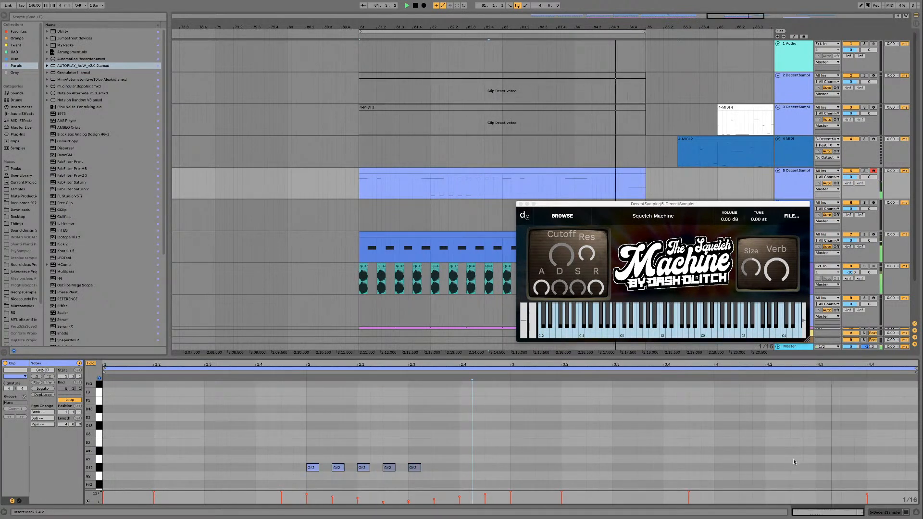
Step: Select the time from 4.2 to 4.2.3 and audition the low piano keys down to around G#1
key(space)
click(717, 469)
drag(791, 465, 762, 463)
scroll(103, 469, down, 3)
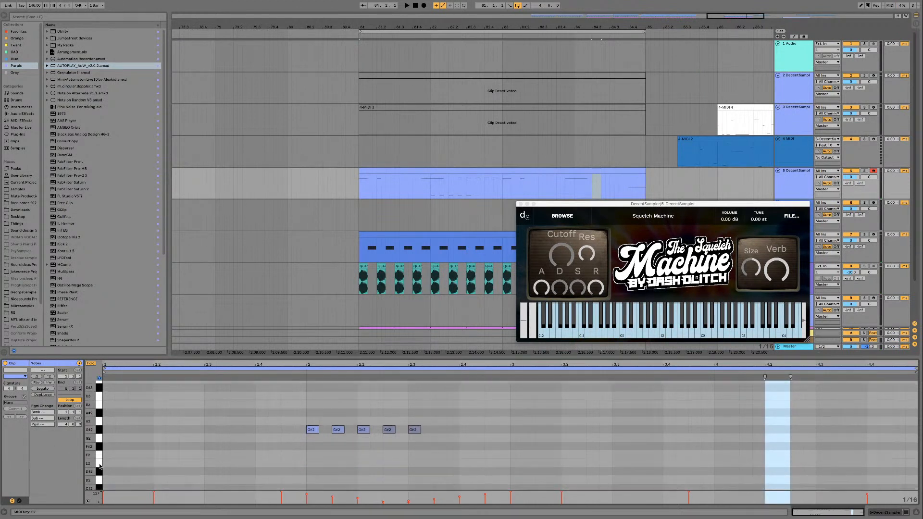
click(99, 461)
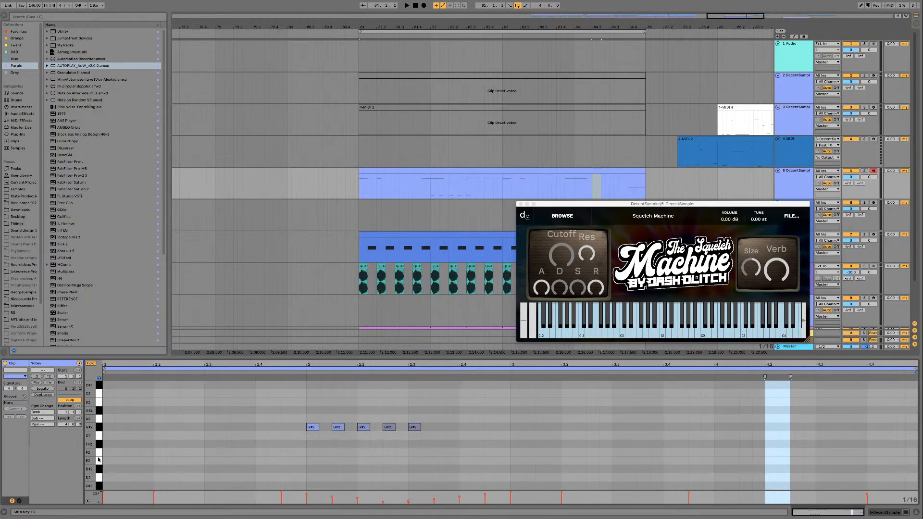
scroll(99, 460, down, 2)
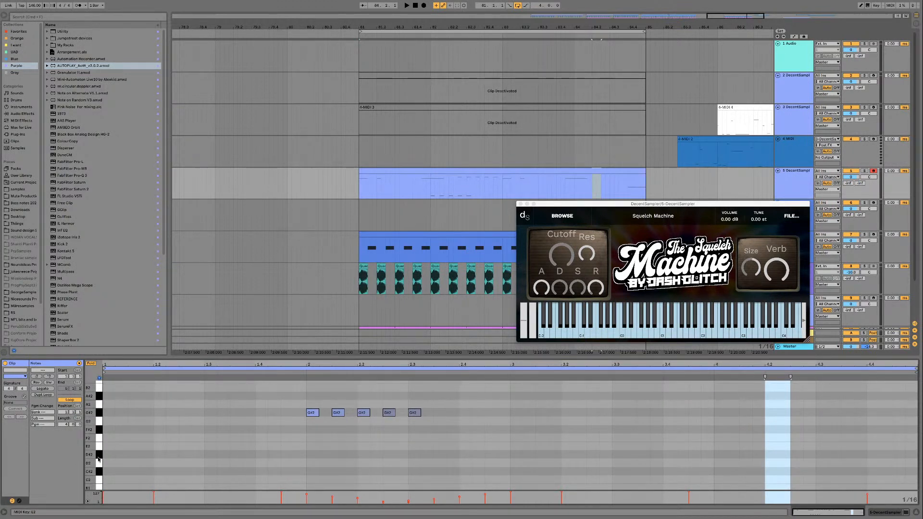
click(100, 456)
click(99, 472)
scroll(99, 472, down, 2)
click(99, 472)
scroll(98, 473, down, 4)
click(96, 464)
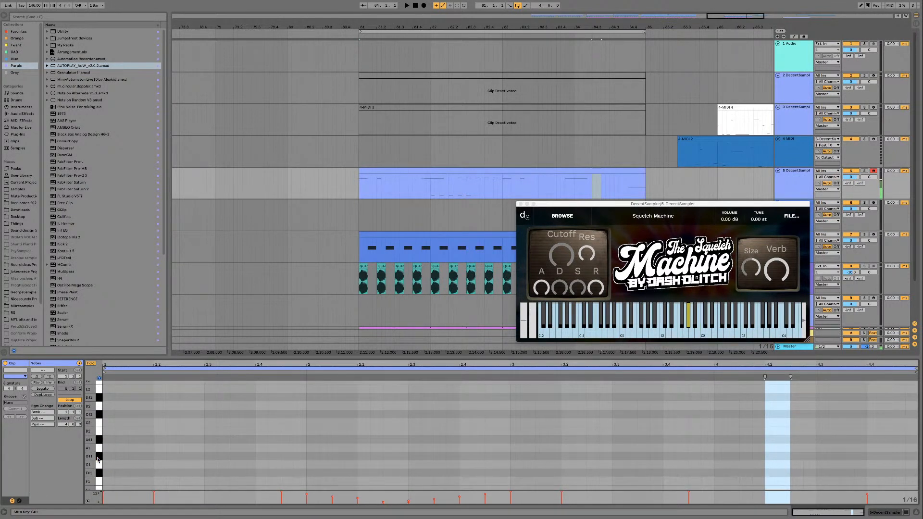
click(98, 454)
click(99, 483)
click(99, 473)
click(100, 457)
Step: Play the end of the clip and add short G#1 notes at 4.2.3 and 4.3.4
key(space)
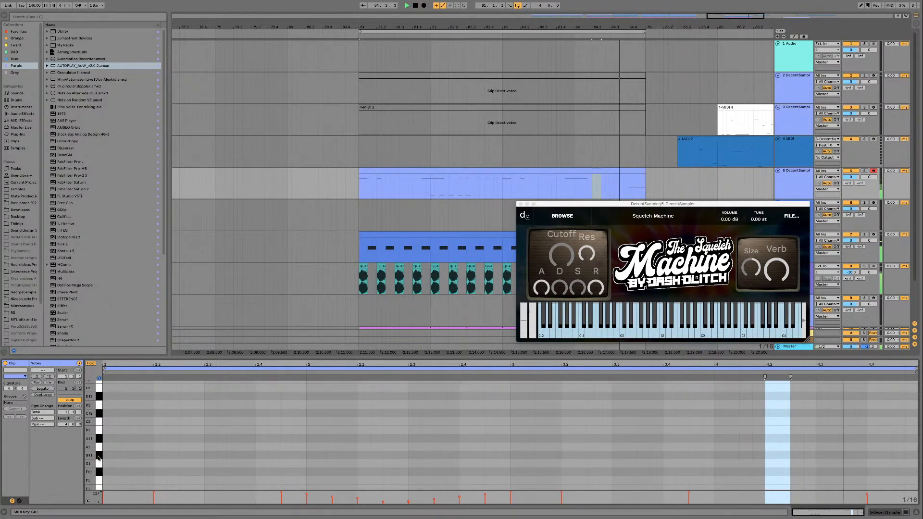
key(space)
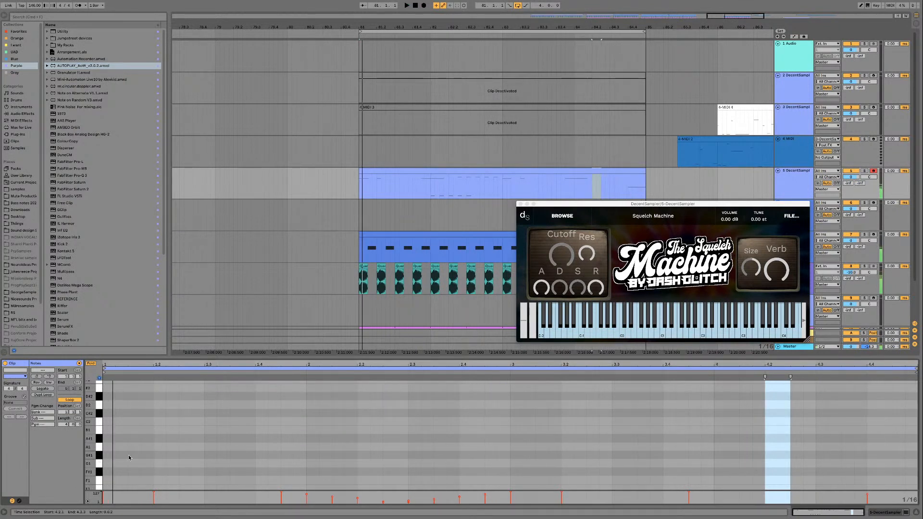
double_click(795, 456)
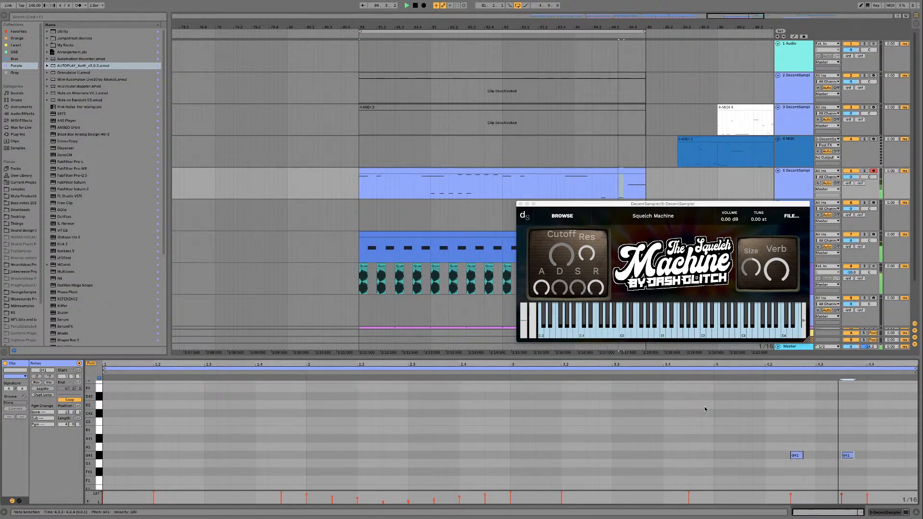
click(847, 456)
key(space)
drag(848, 456, 866, 460)
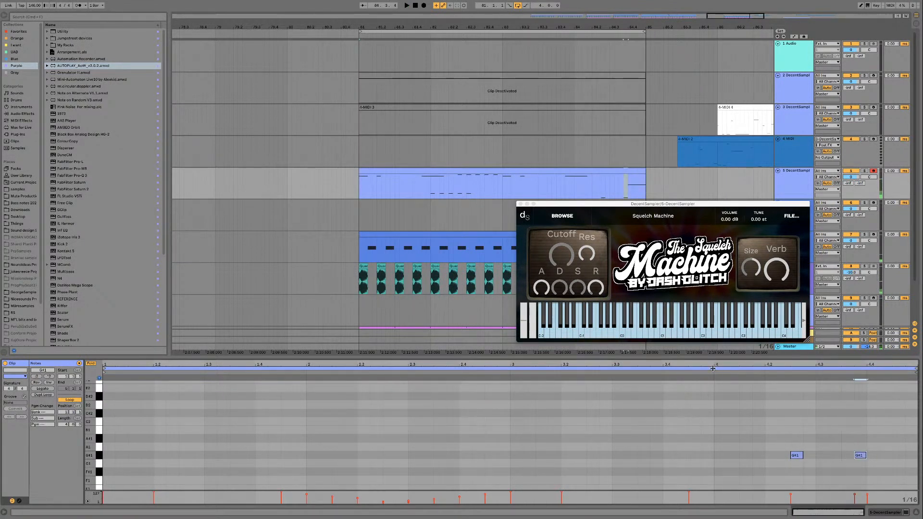
Step: Play the end of the clip and move the last G#1 note to 4.3.3
key(space)
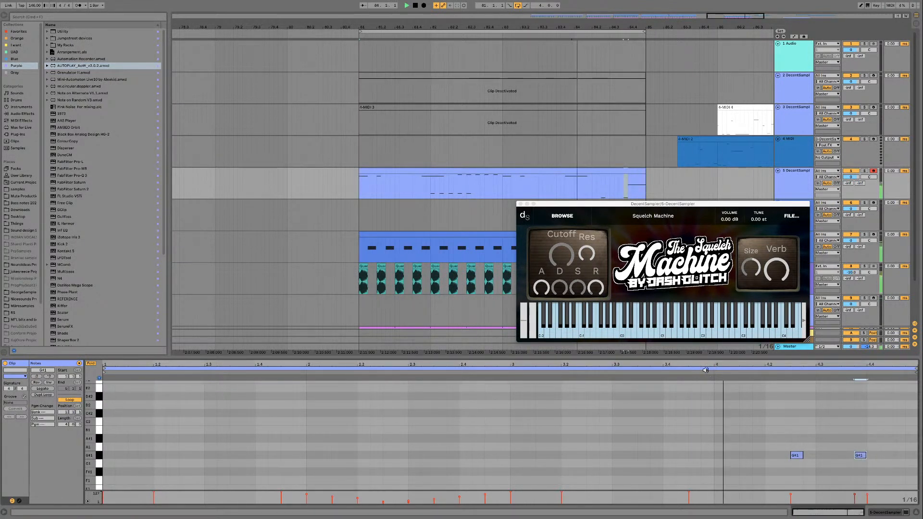
key(Left)
key(Left)
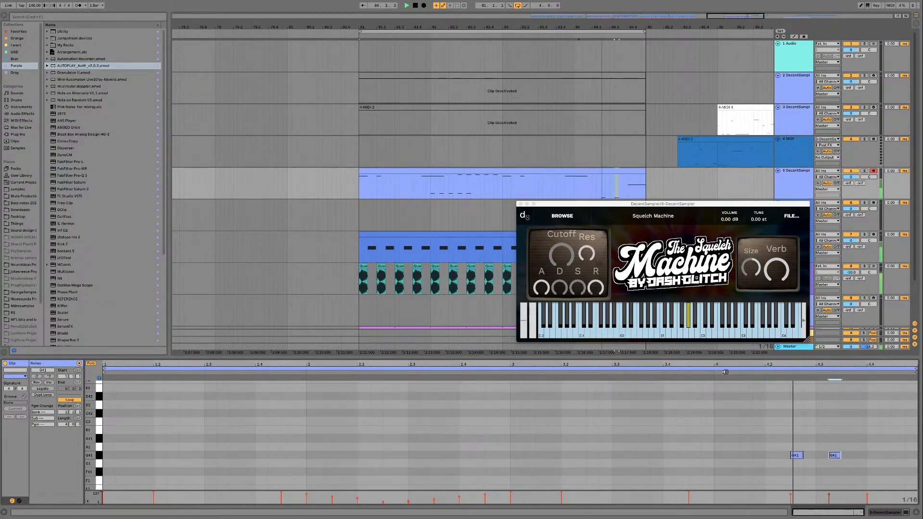
key(space)
drag(841, 456, 854, 456)
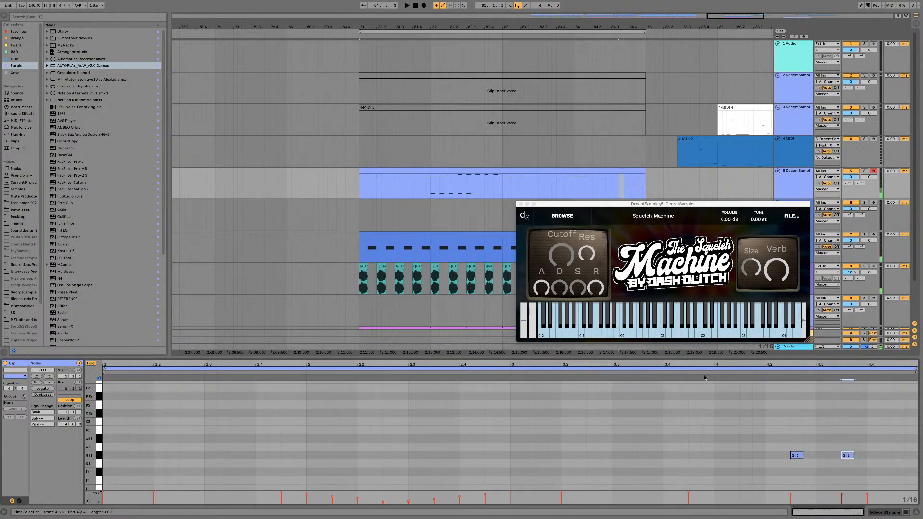
Step: Adjust the velocities of the notes at the end of the clip and play the loop
click(689, 371)
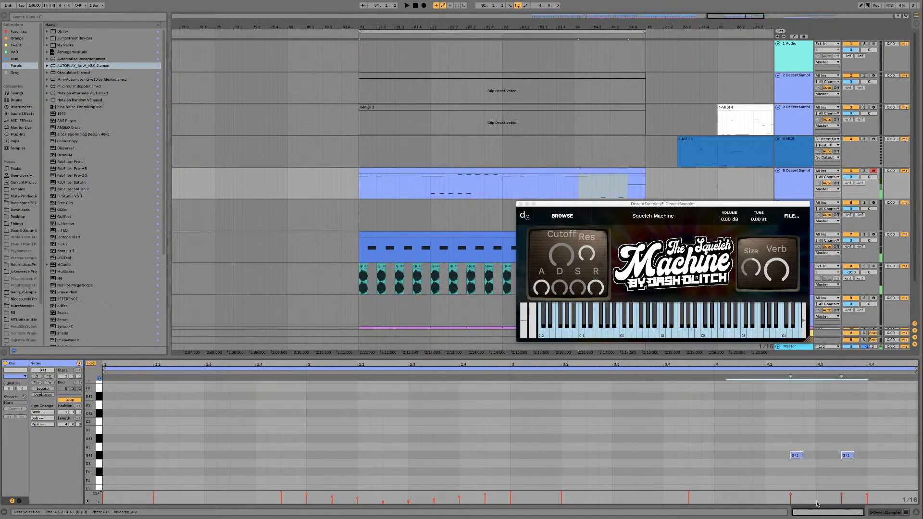
drag(842, 496, 837, 493)
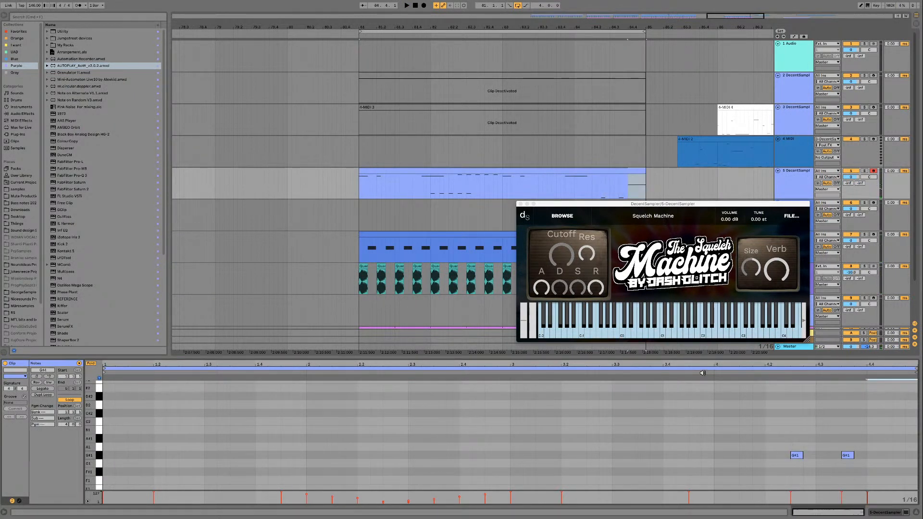
click(654, 372)
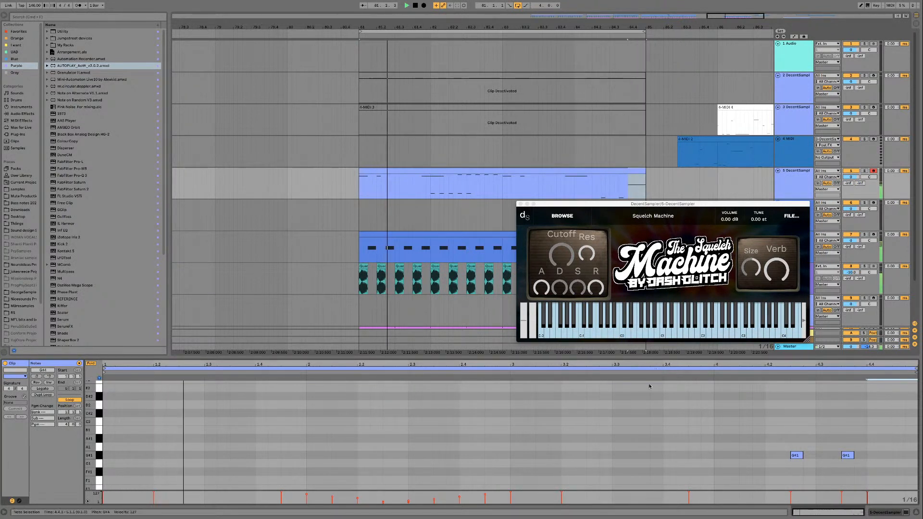
Step: Stop playback and audition the low piano keys from around F1 down to G#0
scroll(635, 420, down, 1)
scroll(423, 427, down, 3)
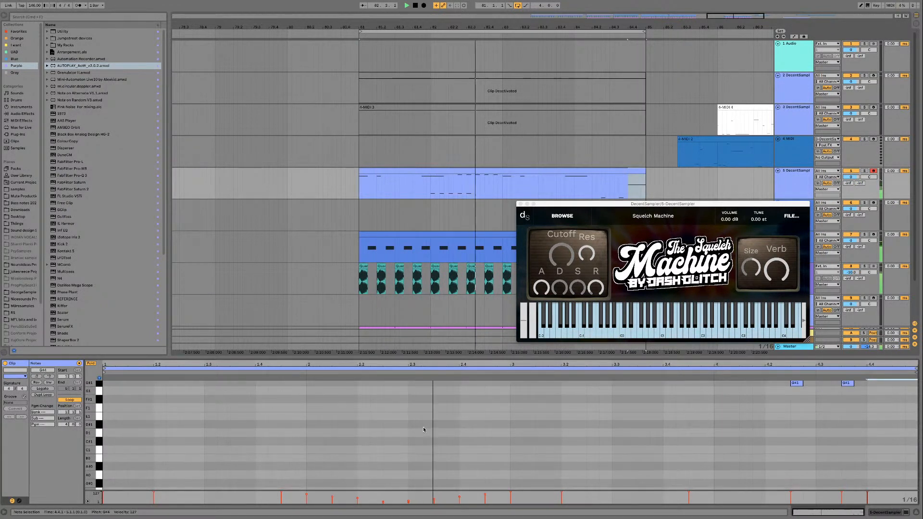
scroll(425, 425, down, 1)
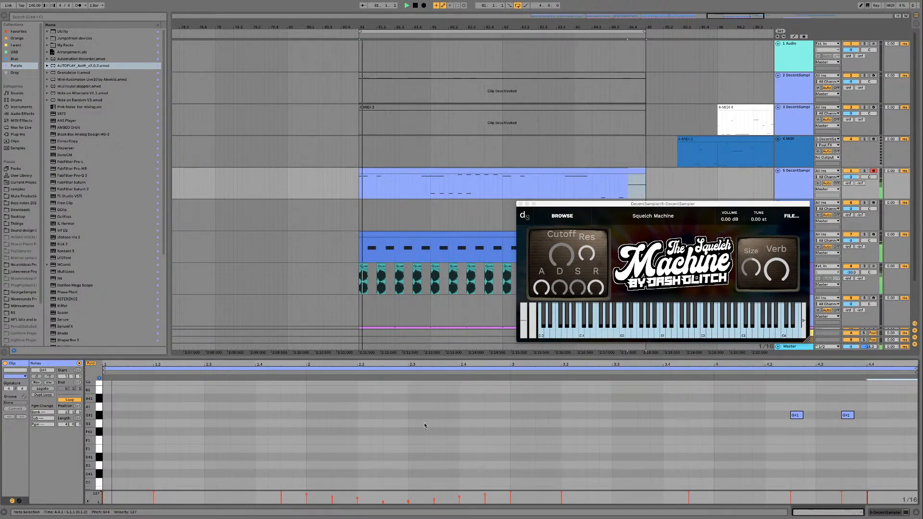
scroll(426, 425, down, 2)
scroll(426, 425, down, 2)
key(space)
drag(100, 409, 99, 465)
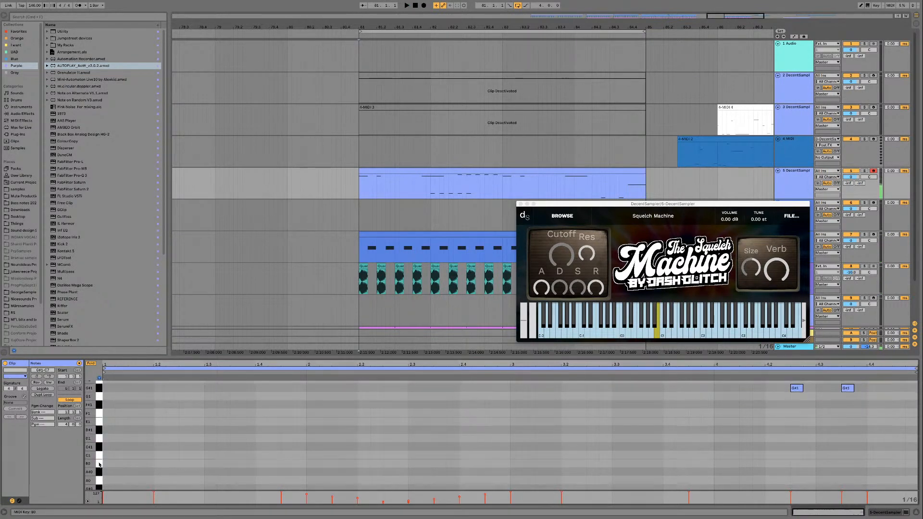
click(100, 465)
scroll(100, 462, down, 5)
click(100, 440)
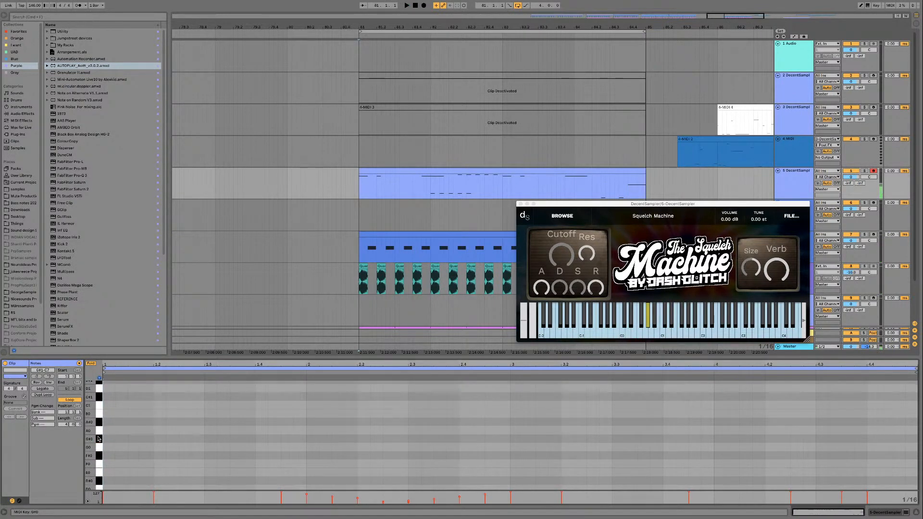
drag(99, 399, 99, 440)
click(99, 441)
click(100, 441)
Step: Add short G#0 notes at 1.1, 1.1.4, 1.2.3 and 1.3, checking them in playback
double_click(109, 439)
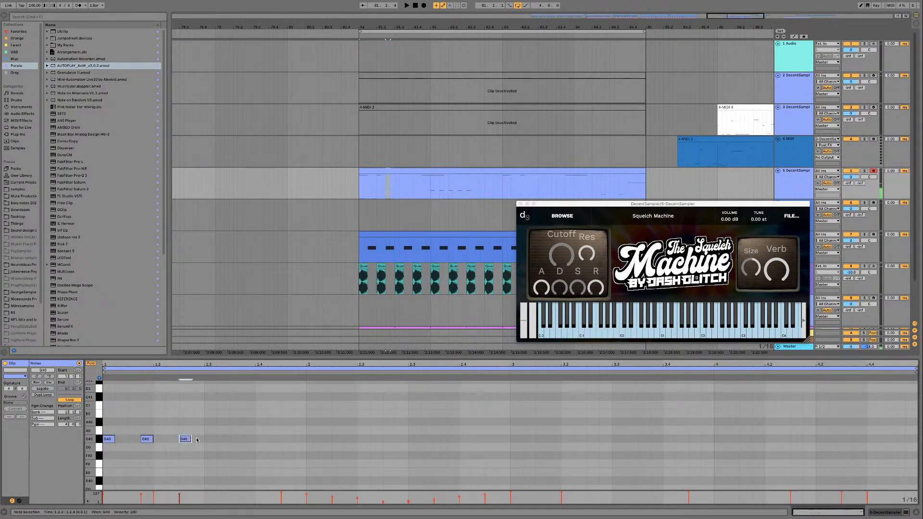
key(space)
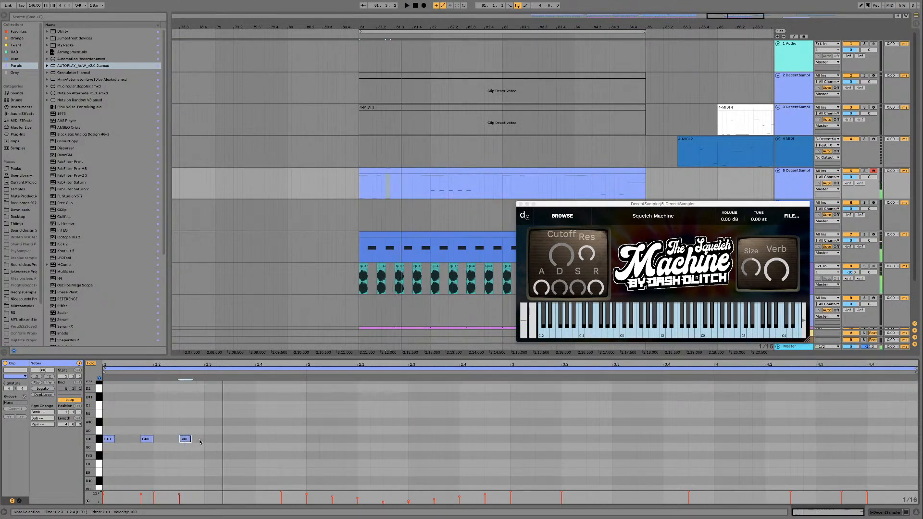
double_click(210, 440)
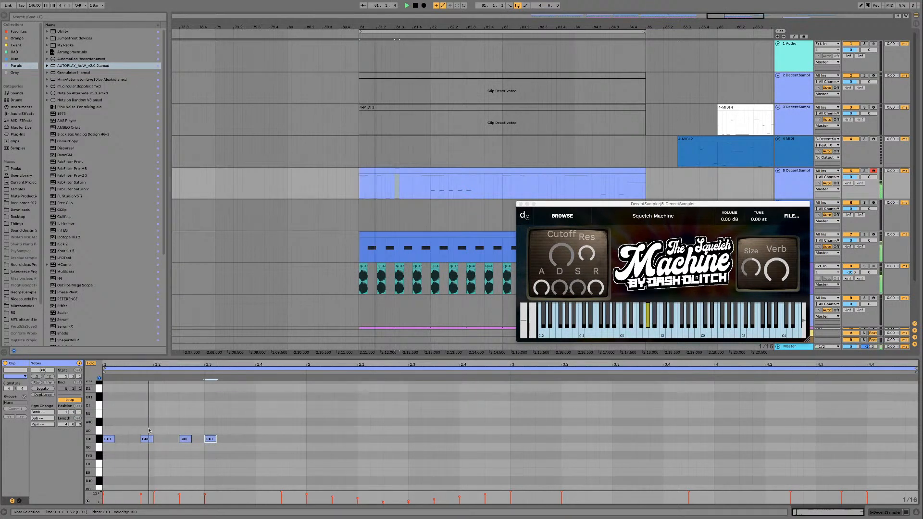
Step: Duplicate the first three G#0 notes every half bar through the end of the four-bar clip and play it
drag(202, 437, 107, 446)
key(super+d)
key(super+d)
key(super+d)
key(super+d)
key(super+d)
key(super+d)
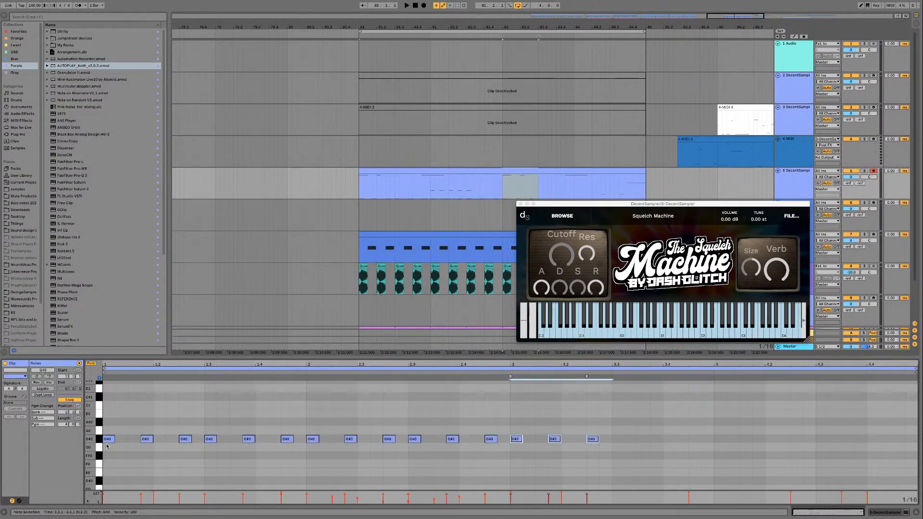
key(super+d)
key(space)
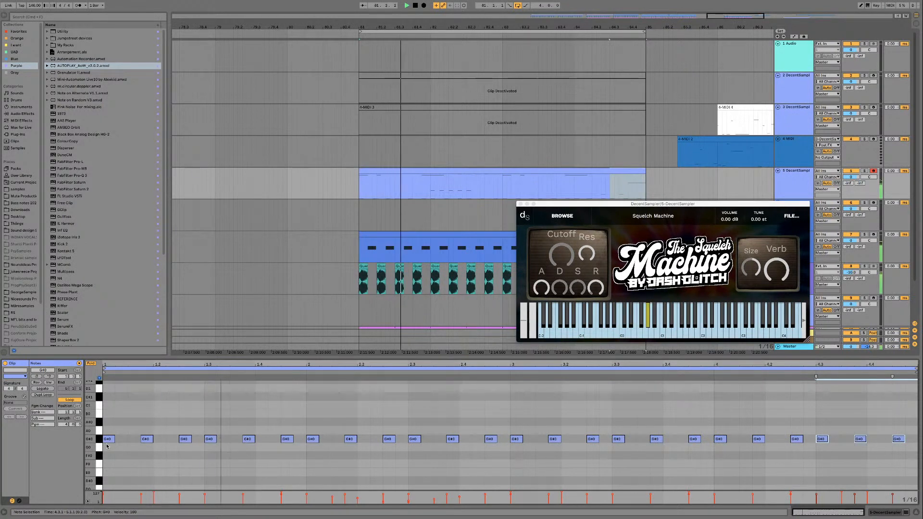
Step: Lower the velocity of all G#0 notes together, listen to the loop, and deactivate those notes
key(super+a)
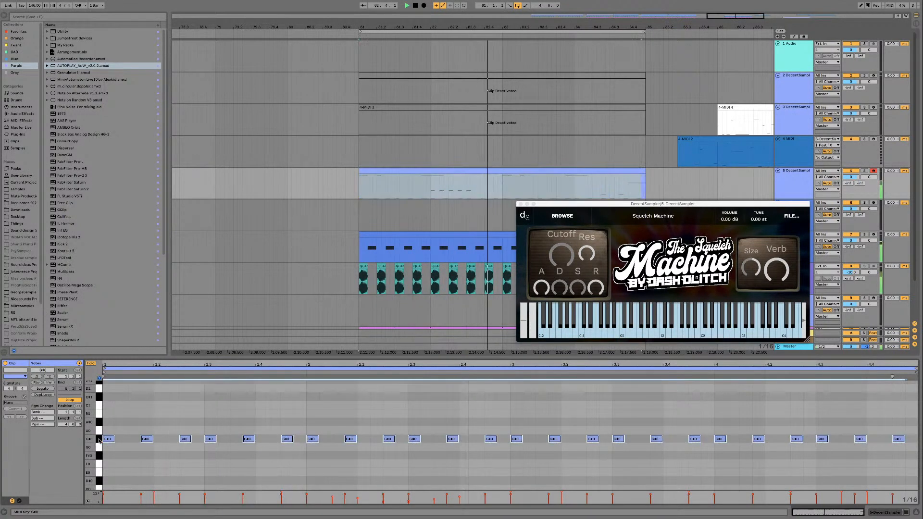
drag(180, 495, 179, 498)
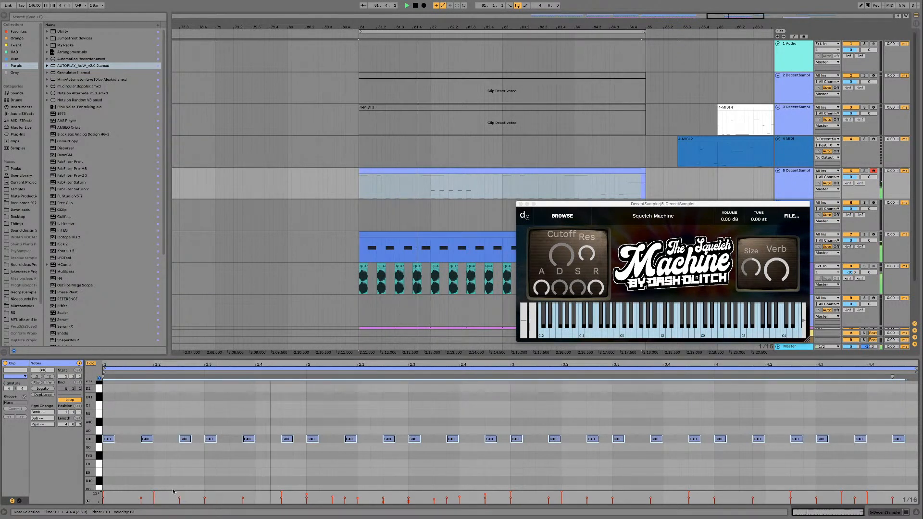
click(100, 439)
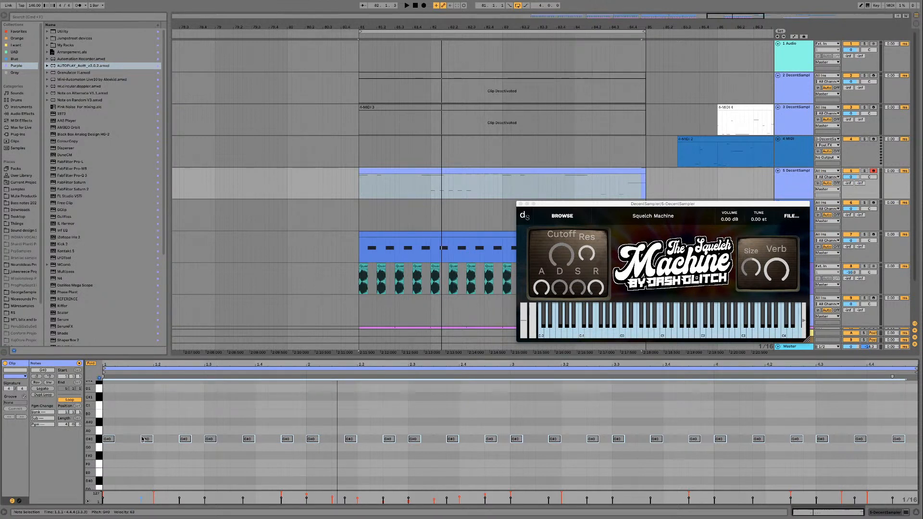
Step: Audition the lowest piano keys from below G#0 down into octave -2
scroll(142, 439, down, 3)
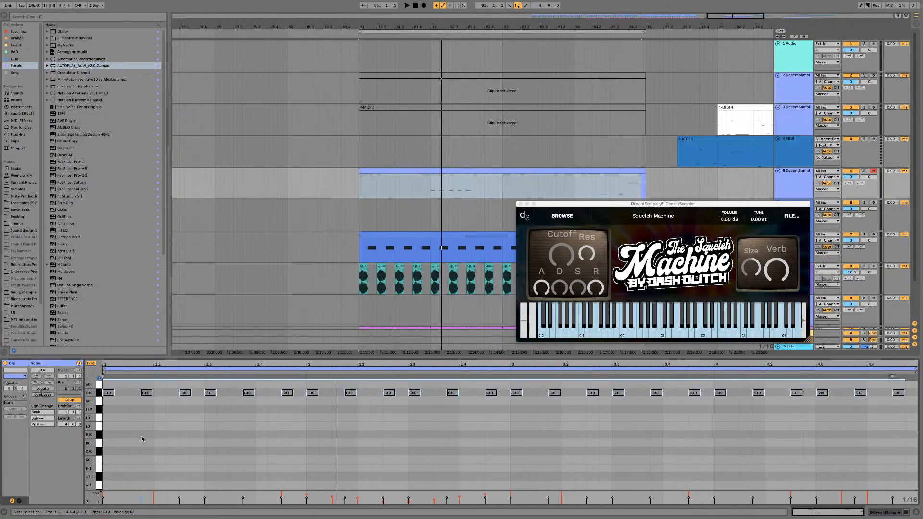
drag(100, 403, 100, 487)
scroll(100, 467, down, 1)
scroll(95, 428, down, 4)
drag(99, 409, 99, 471)
scroll(99, 472, down, 1)
click(99, 473)
scroll(99, 471, down, 1)
click(99, 472)
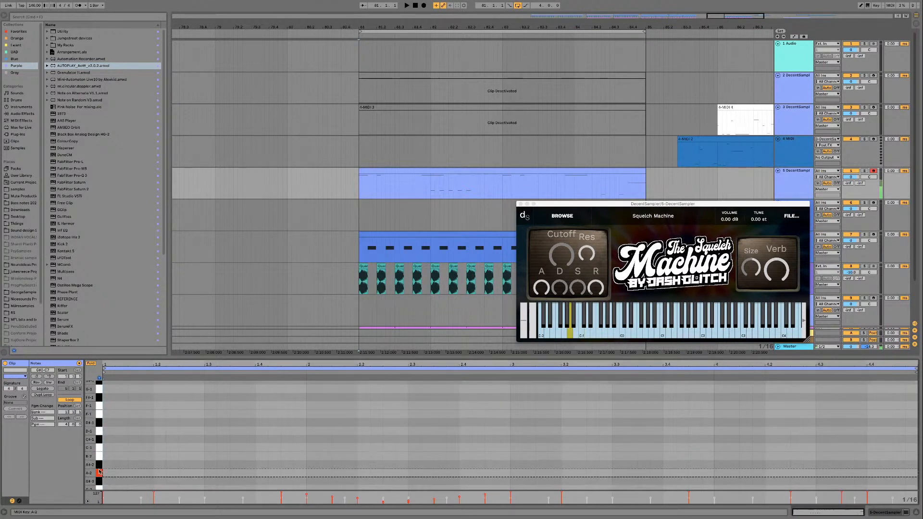
scroll(99, 472, down, 2)
click(101, 476)
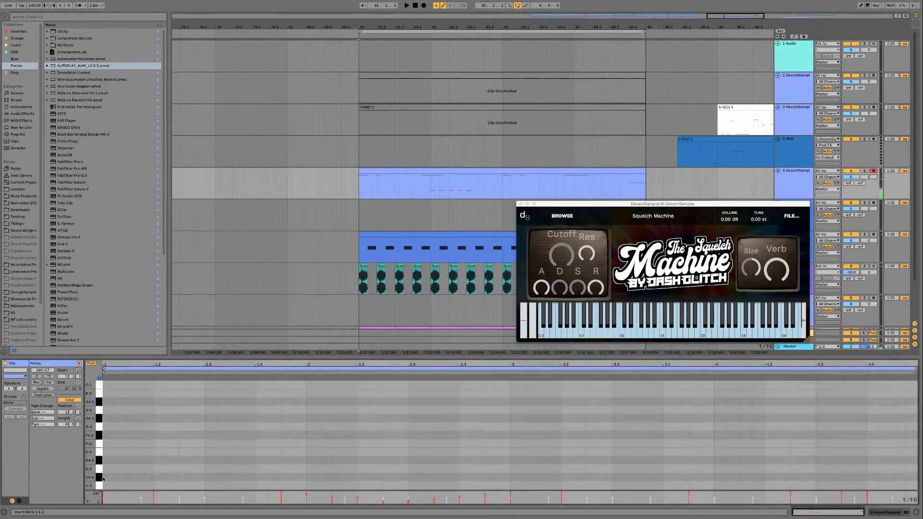
click(100, 426)
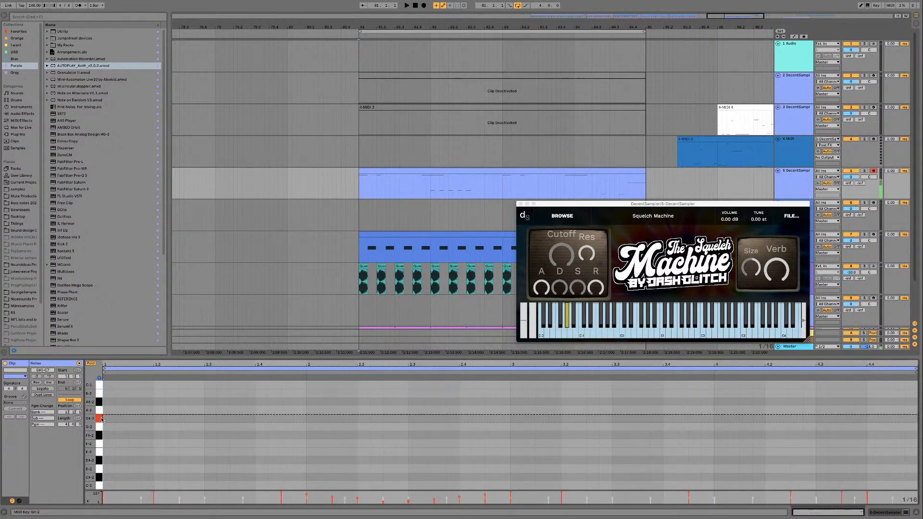
drag(100, 425, 100, 443)
click(100, 432)
click(99, 446)
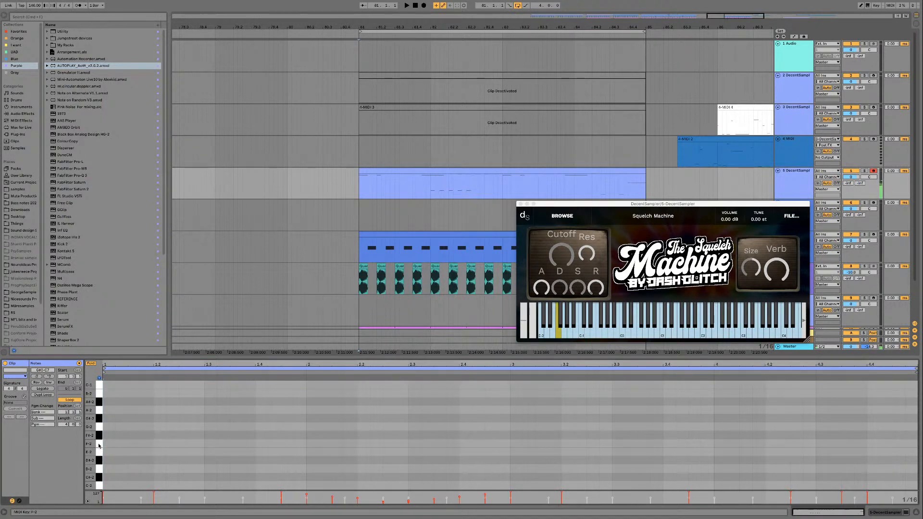
Step: Close the Squelch Machine window and temporarily activate the 4-MIDI 3 clip on track 3 to hear it in the loop
key(space)
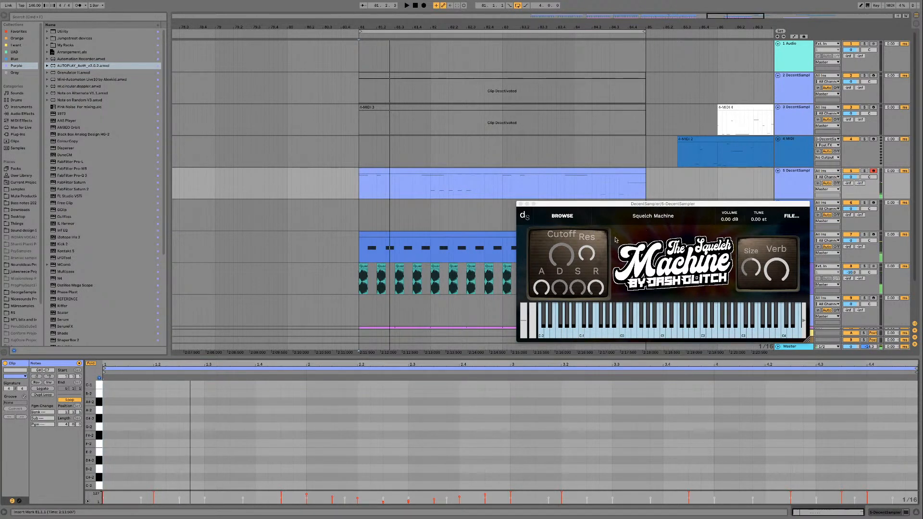
click(520, 204)
click(498, 107)
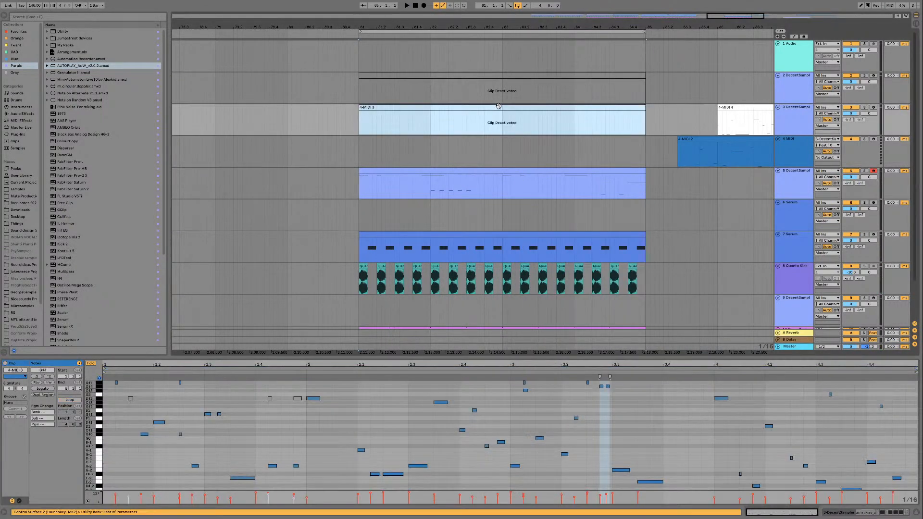
key(0)
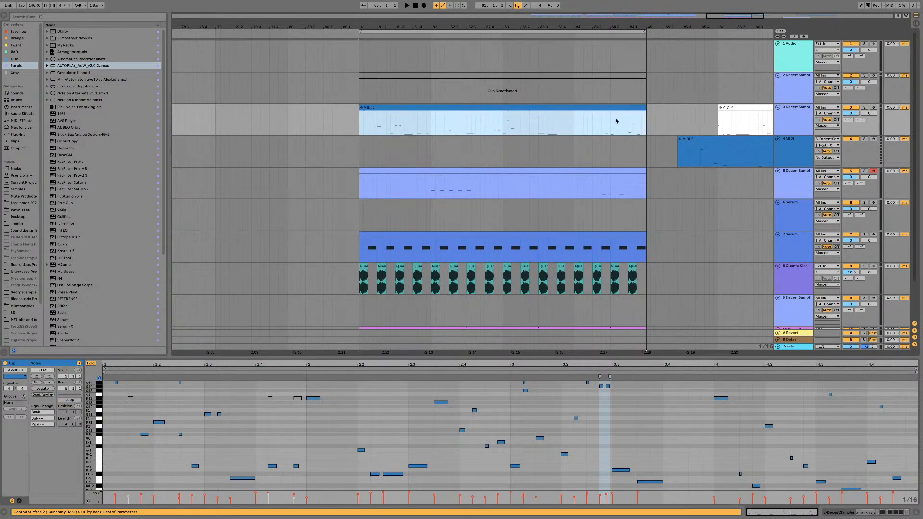
key(space)
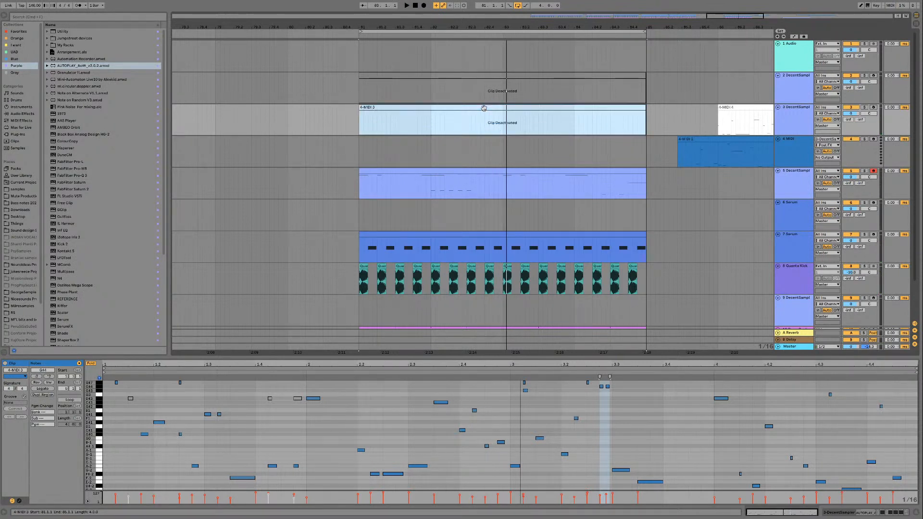
Step: Activate the four-bar clip on track 2, play it with the loop, and open its notes
drag(484, 108, 479, 75)
key(space)
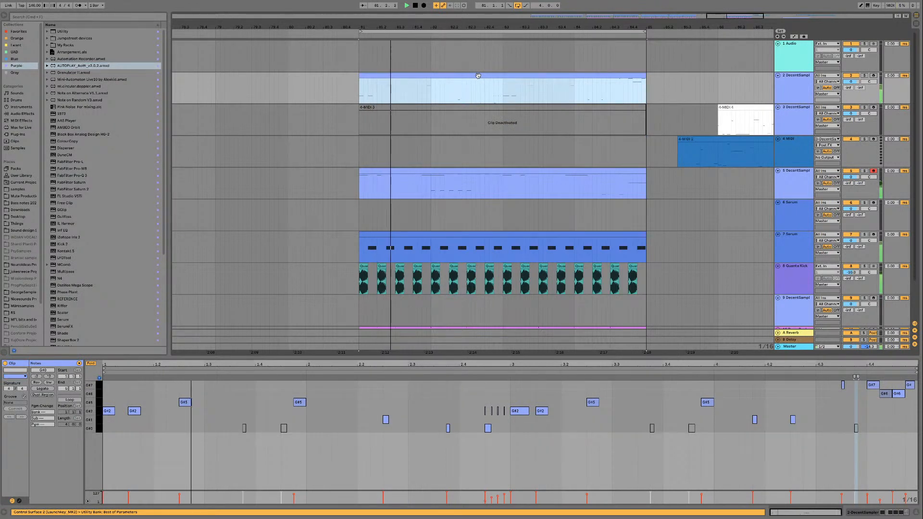
key(space)
double_click(478, 76)
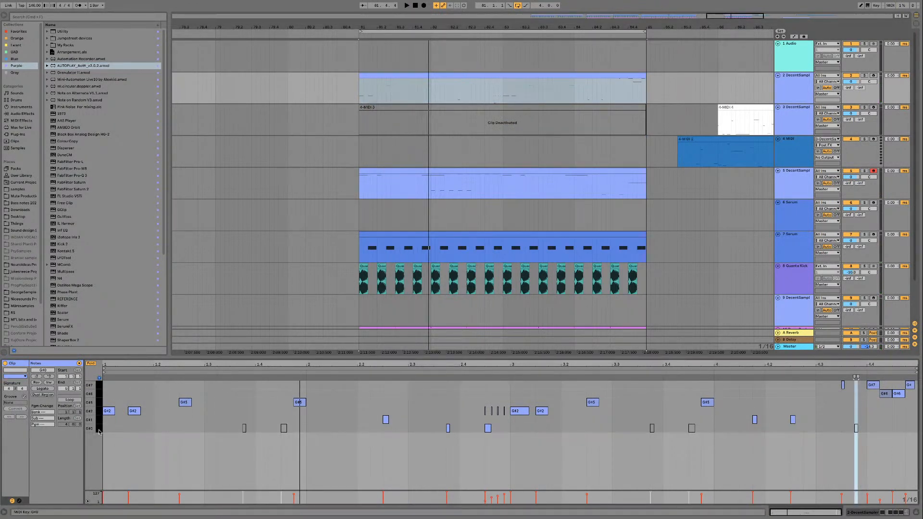
Step: Audition the G# keys of the track 2 clip, deactivate all its notes, and reactivate only the G#5 notes
drag(100, 429, 98, 361)
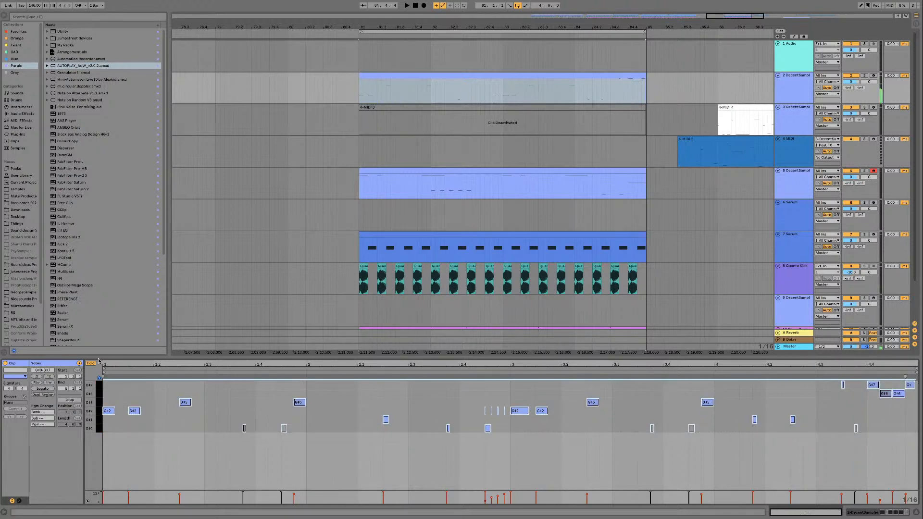
click(586, 80)
click(123, 395)
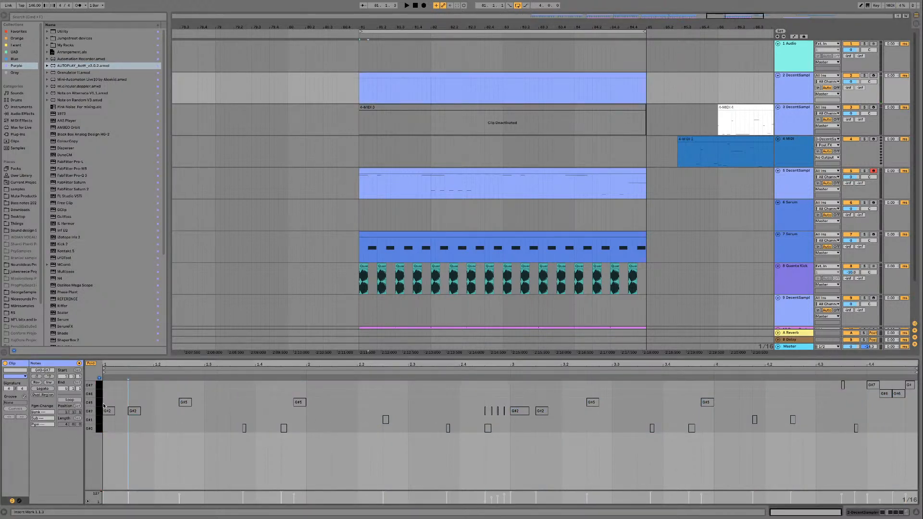
click(100, 405)
key(0)
Step: Move the G#5 note near the end of bar 1 to 1.4.3 and add G#5 copies at 1.1.3 and 1.3.3
click(256, 418)
drag(290, 407, 284, 406)
key(space)
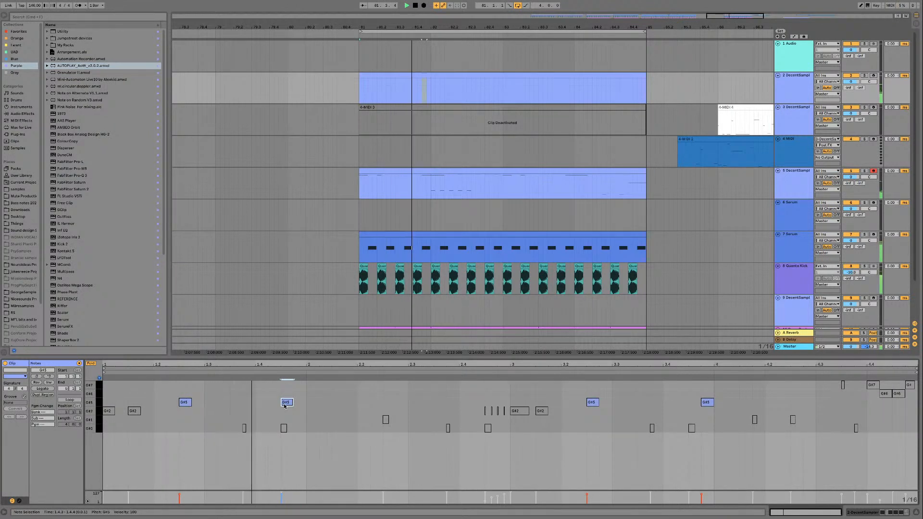
key(space)
drag(307, 403, 139, 410)
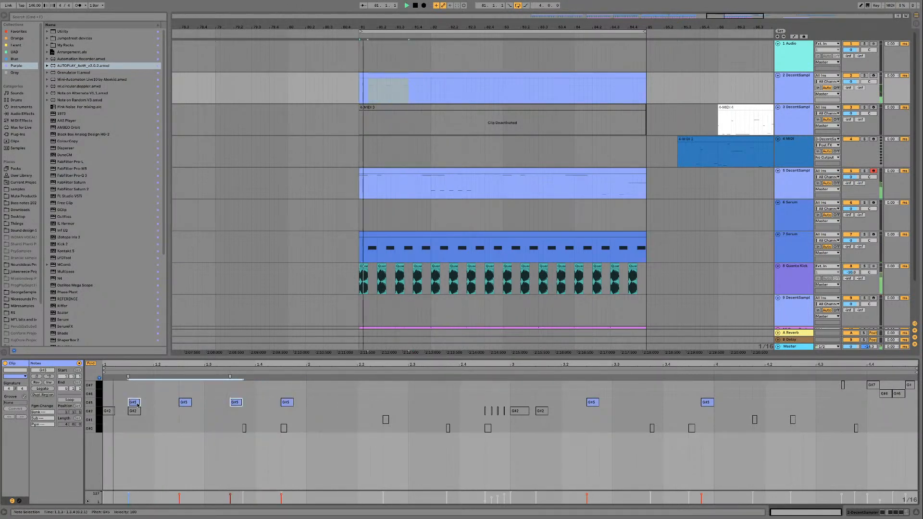
Step: Duplicate the four offbeat G#5 notes of bar 1 into bar 2 and play them back
drag(308, 406, 110, 408)
key(super+d)
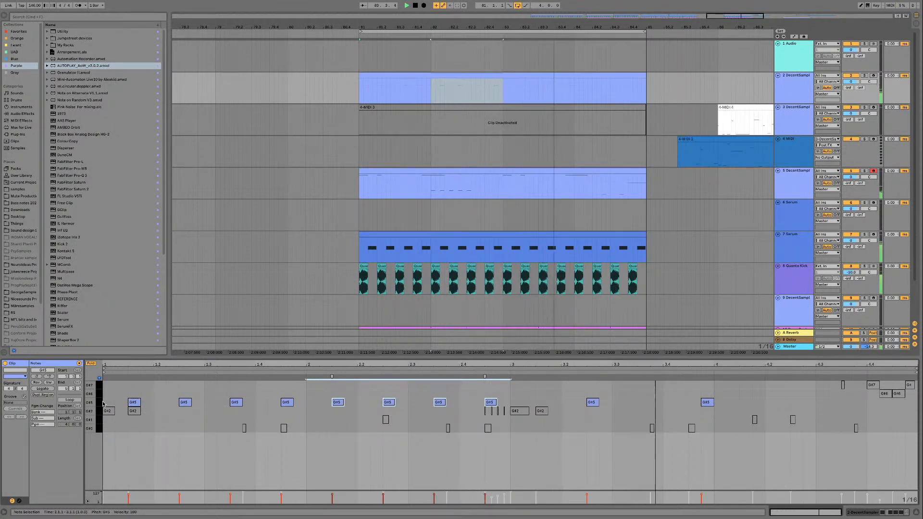
click(204, 398)
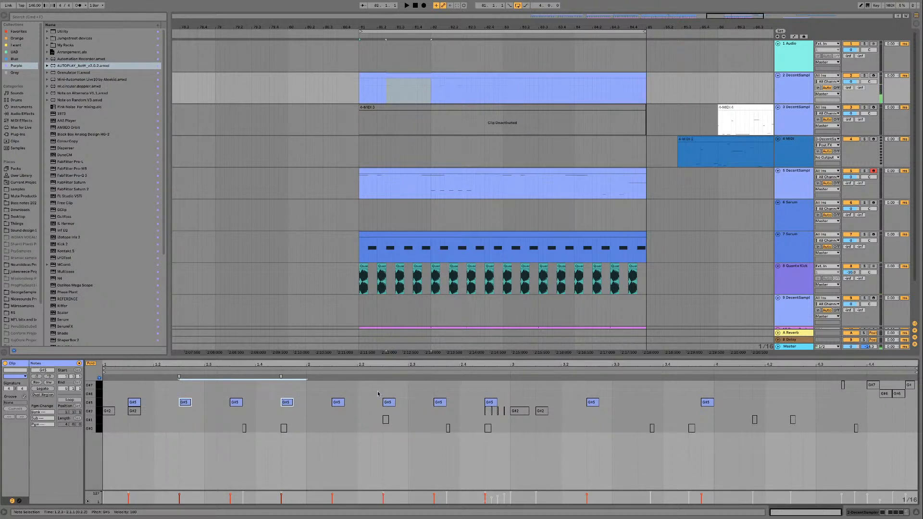
Step: Deactivate every second G#5 note of bars 1 and 2, shift all eight one beat later, and audition the pattern
key(space)
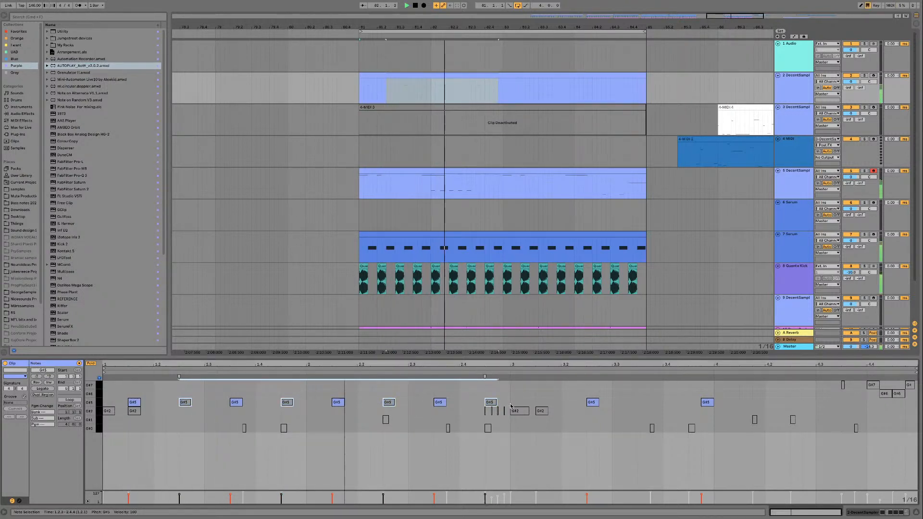
key(space)
click(509, 402)
drag(509, 402, 185, 404)
key(space)
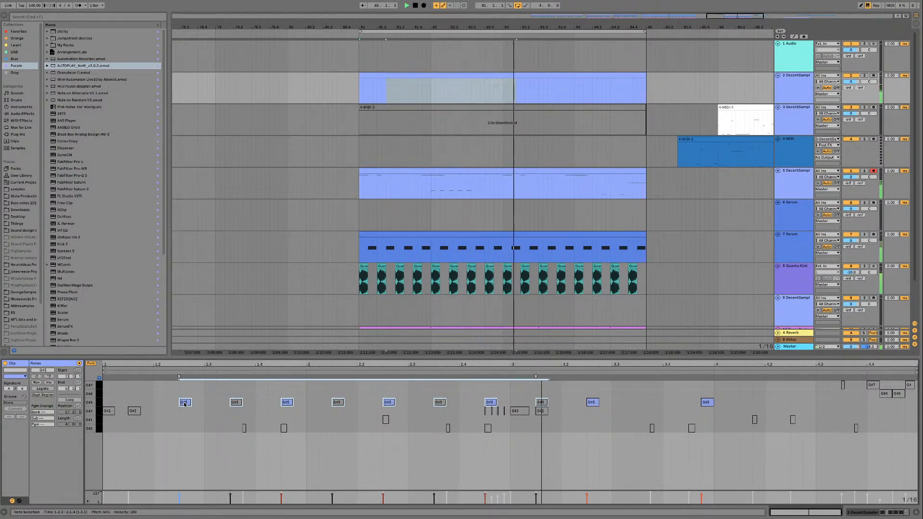
key(space)
Step: Move the G#5 note near the end of bar 3 to 3.4.3, add a G#5 copy at 4.2.3, and play the clip
click(666, 408)
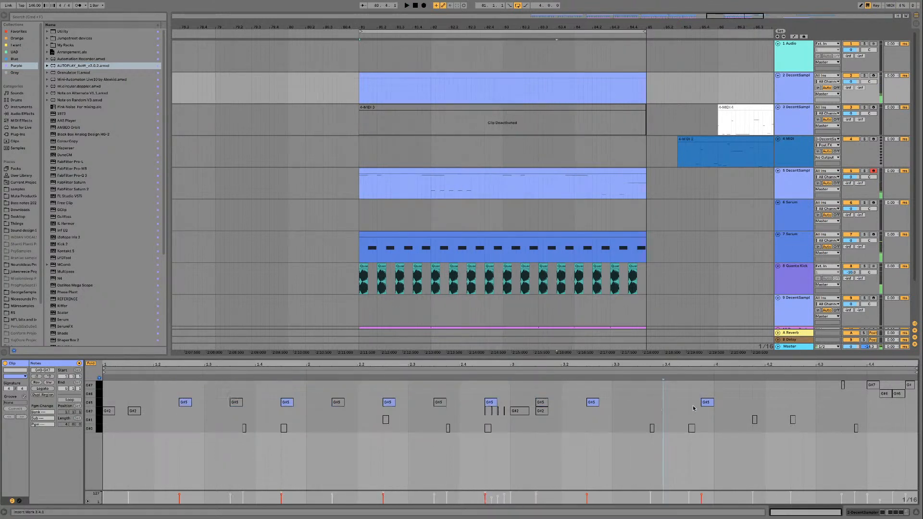
drag(712, 404, 697, 409)
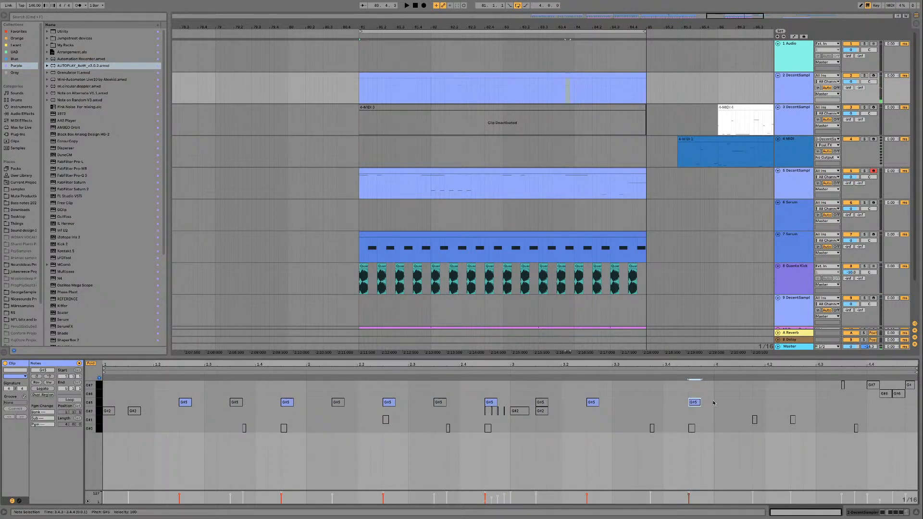
drag(720, 401, 581, 405)
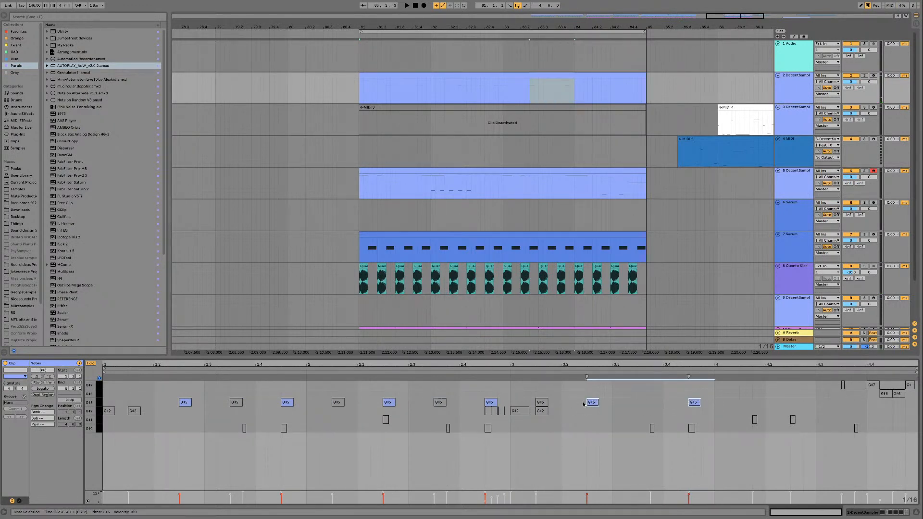
drag(597, 405, 753, 407)
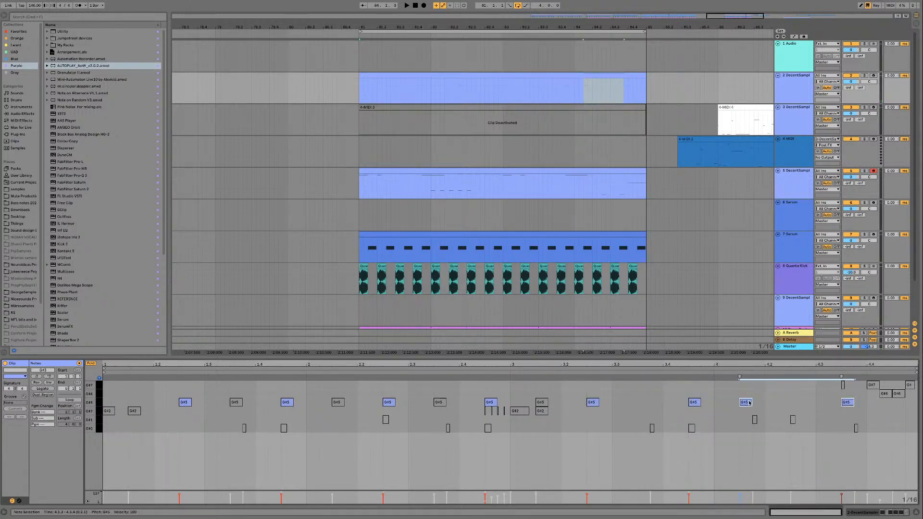
click(745, 403)
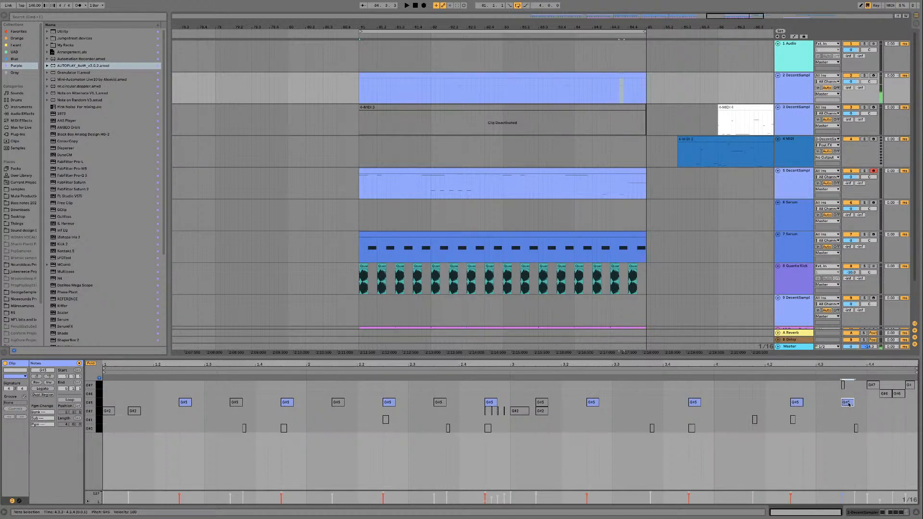
key(space)
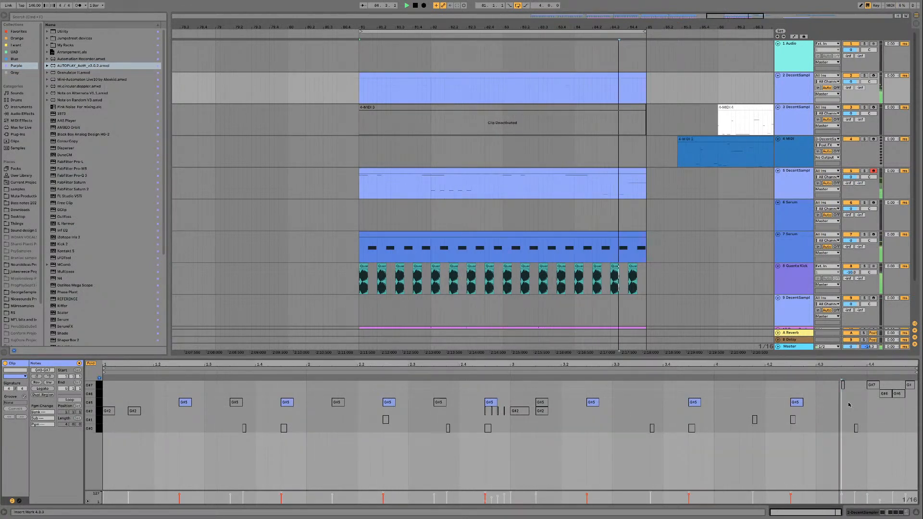
Step: Copy the last half beat of the track 7 Serum clip as frozen audio onto a new audio track below and reverse it
click(638, 242)
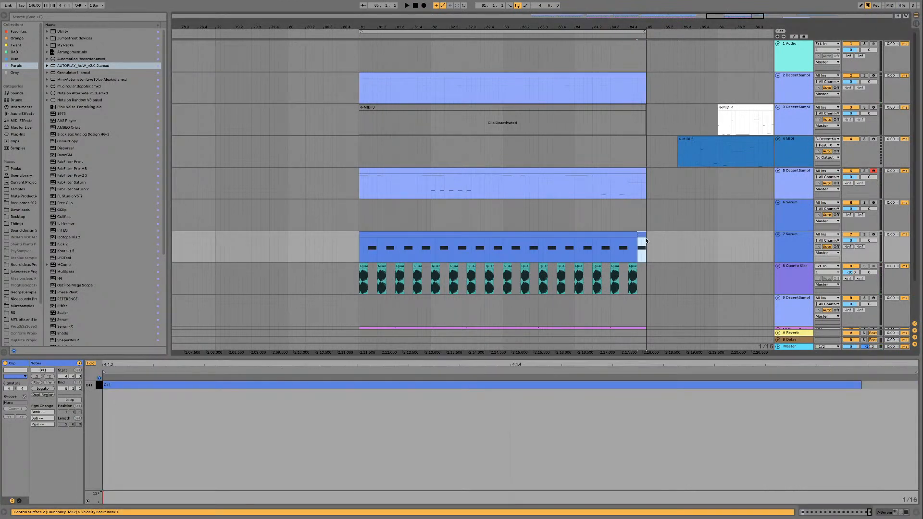
right_click(801, 246)
click(816, 289)
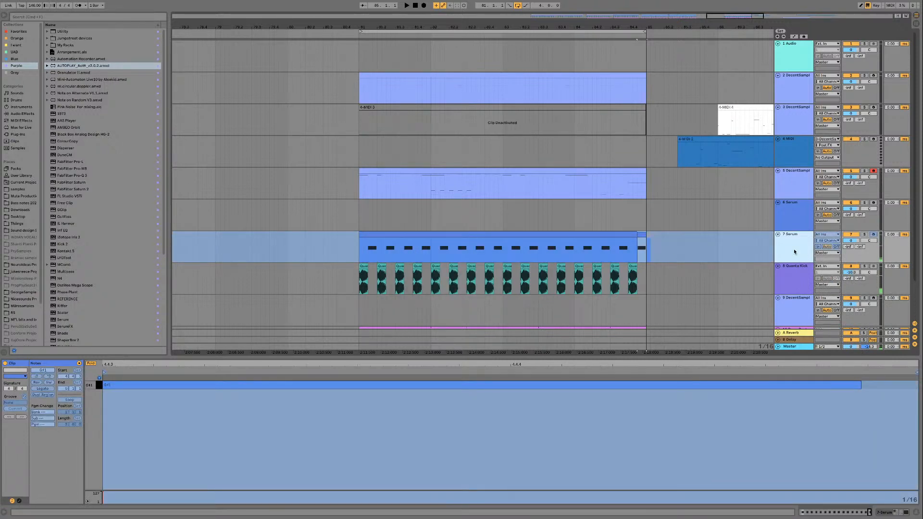
key(super+t)
drag(642, 237, 641, 264)
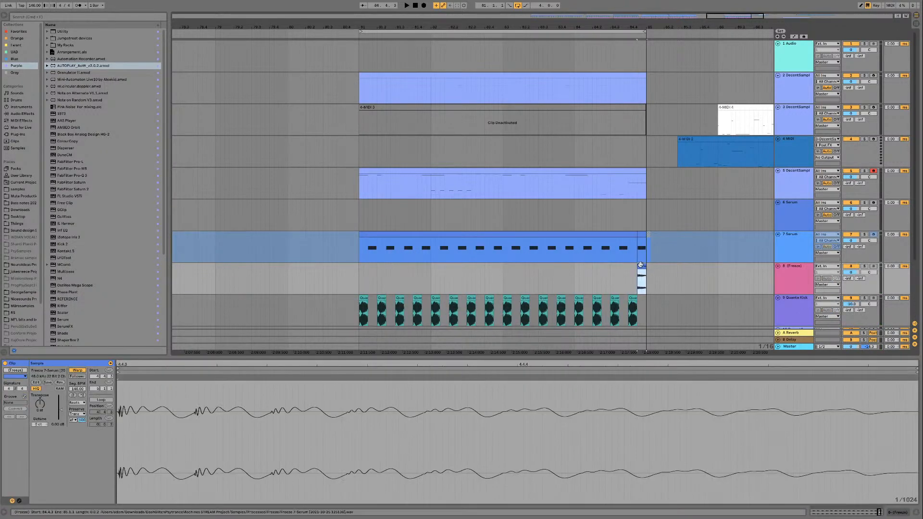
key(r)
Step: Unfreeze the track 7 Serum and delete the final half-beat segment of its MIDI clip
click(668, 248)
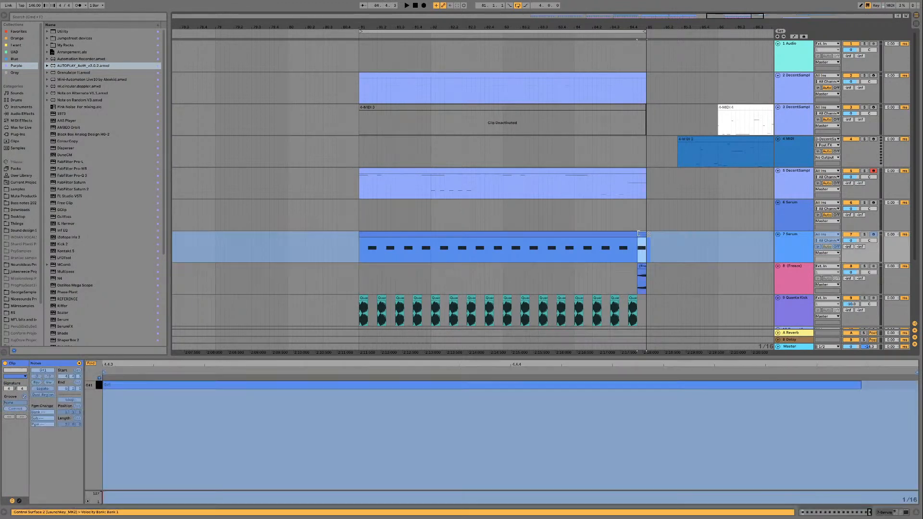
right_click(788, 250)
click(802, 291)
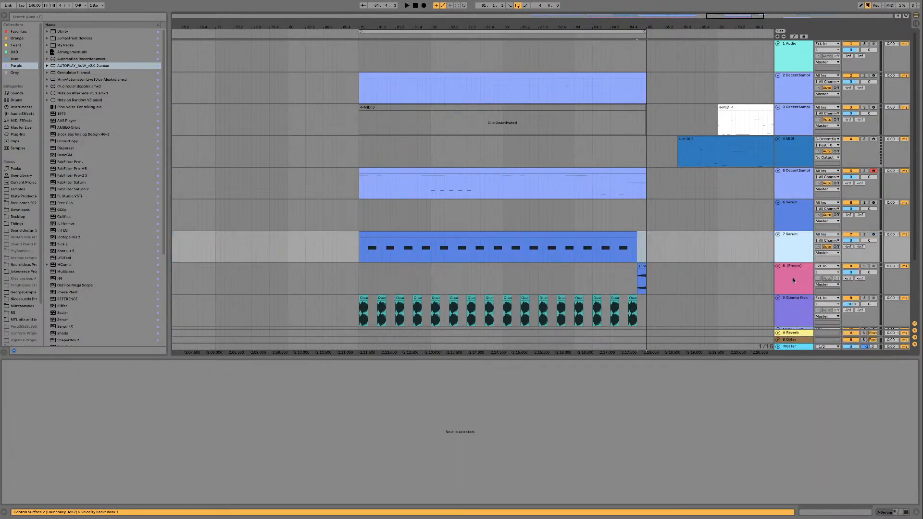
Step: Add a Utility to the new frozen-audio track and invert the phase of both its left and right channels
click(795, 269)
double_click(784, 275)
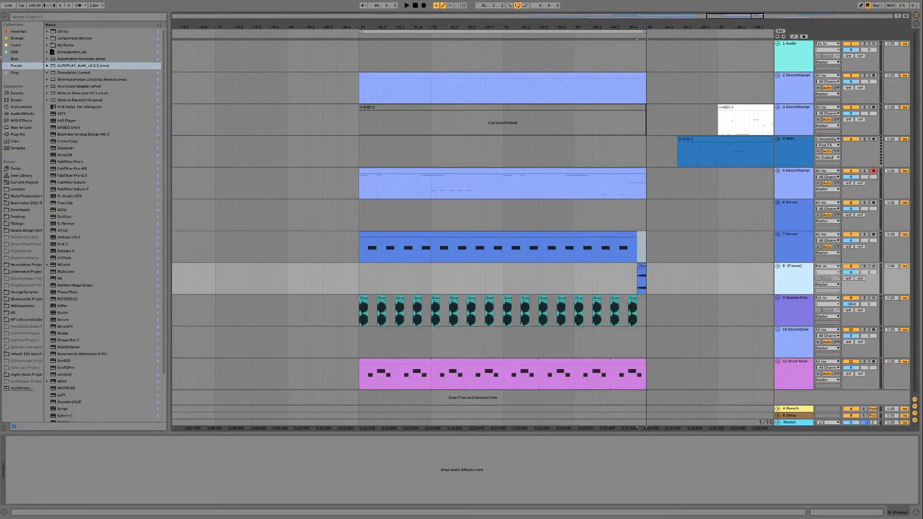
double_click(62, 31)
click(24, 452)
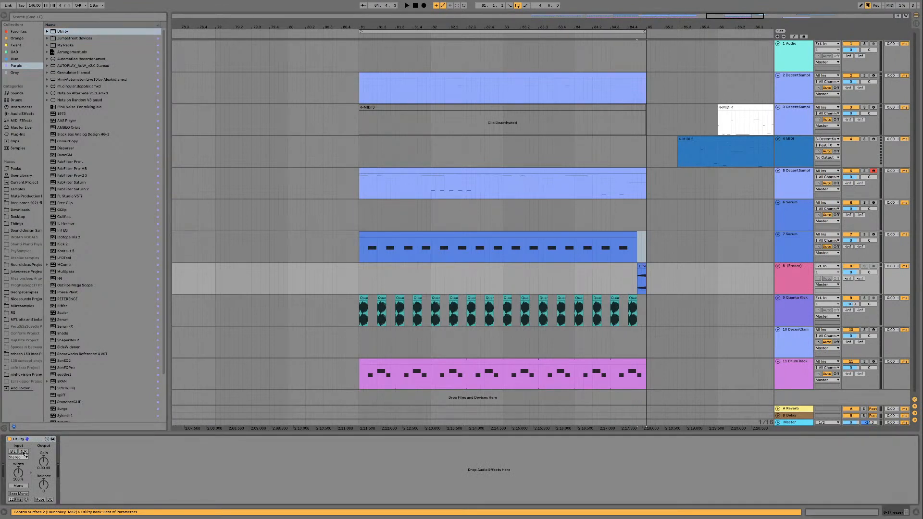
Step: Play the loop with the reversed bass hit and reopen the notes of the track 2 clip
click(600, 277)
key(space)
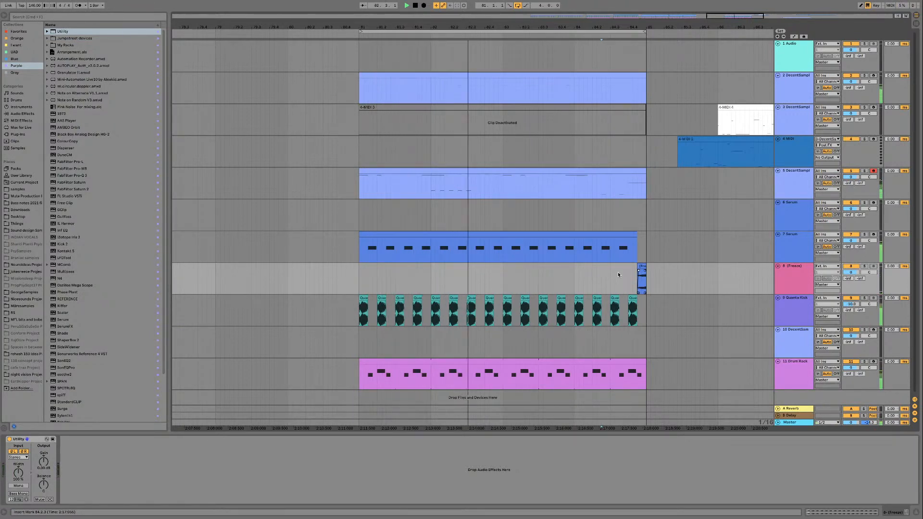
double_click(624, 75)
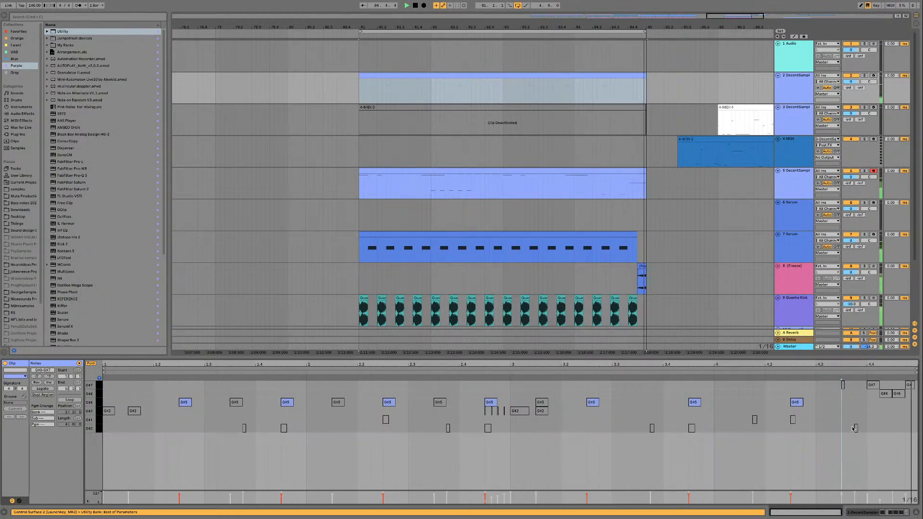
Step: Try out a G#5 note at different sixteenth positions in the last beat of bar 4
double_click(895, 403)
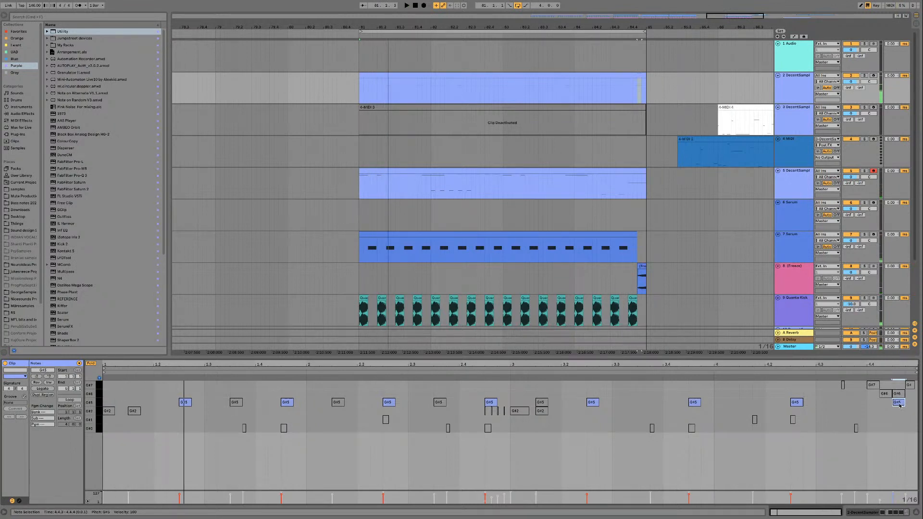
drag(899, 405, 884, 410)
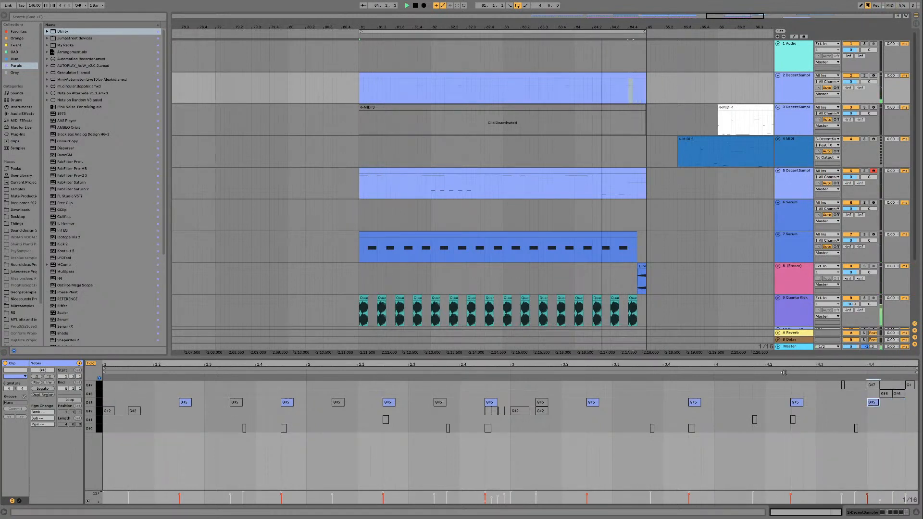
drag(873, 406, 916, 407)
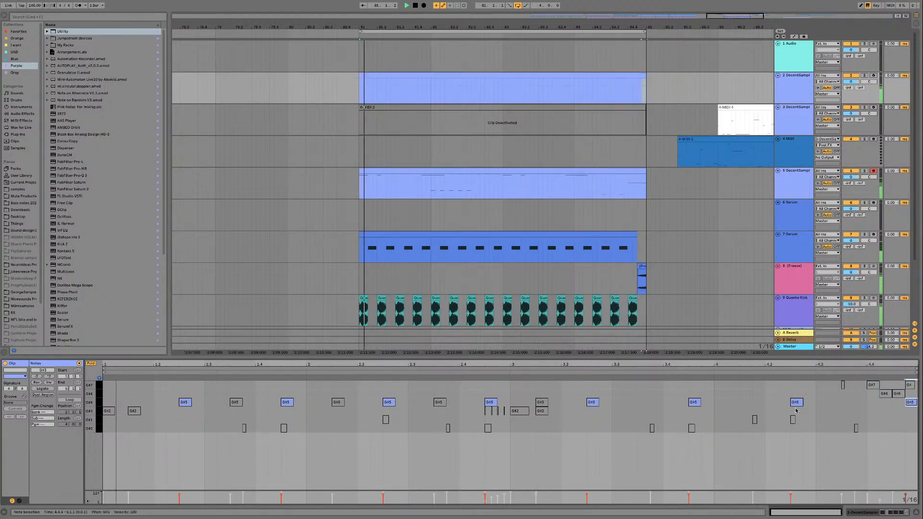
key(space)
drag(914, 404, 888, 406)
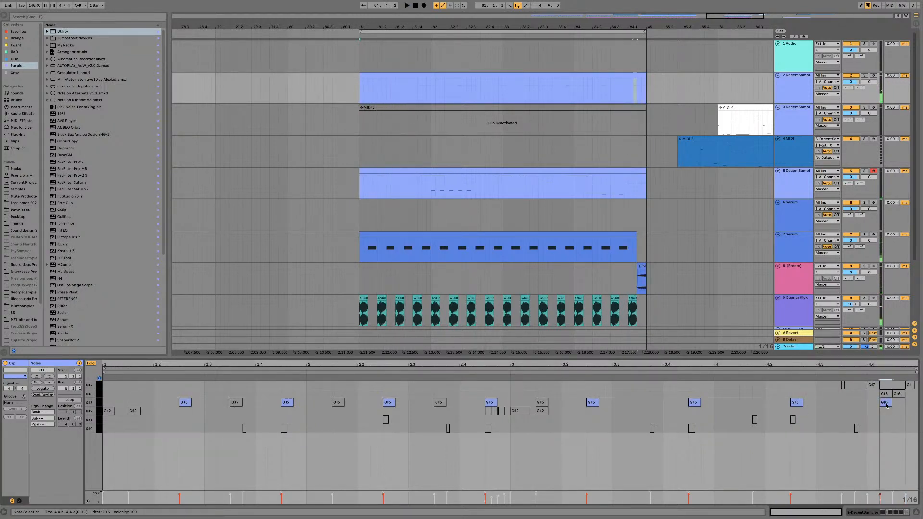
key(space)
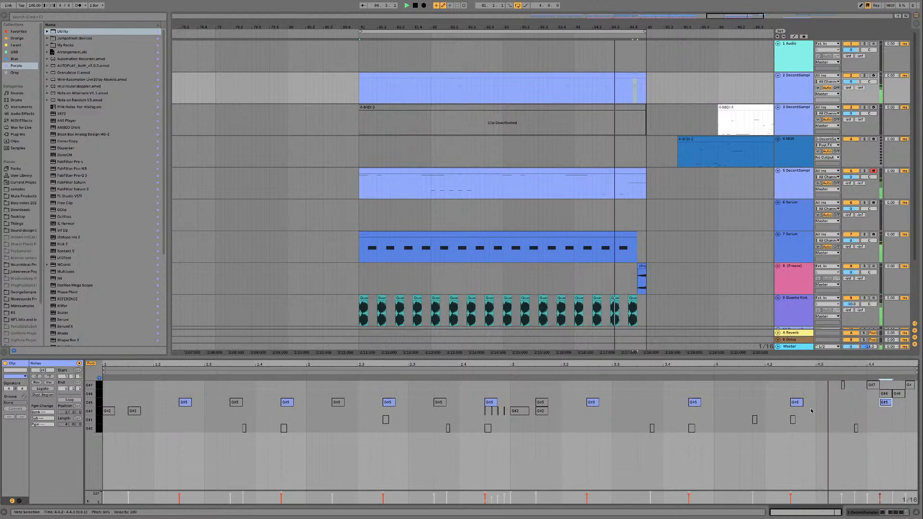
double_click(888, 406)
key(space)
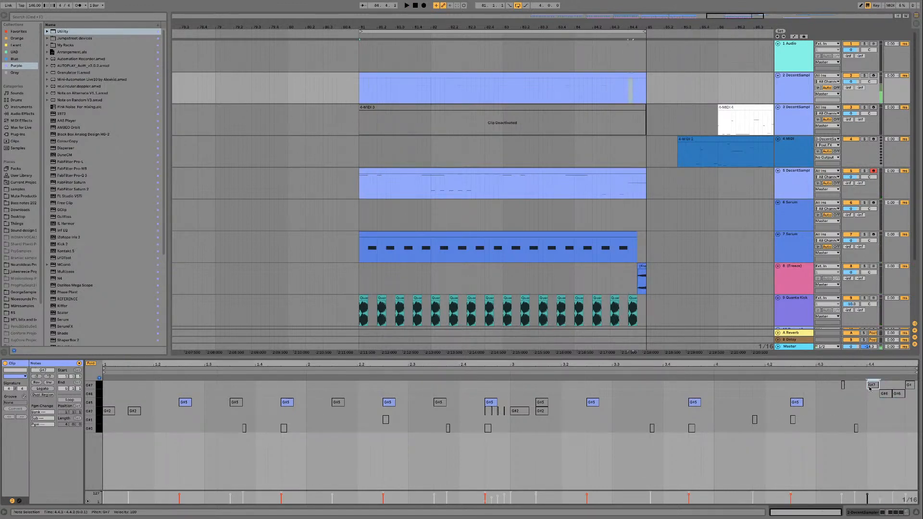
Step: Audition the G#2 sound and try active G#2 notes at 1.1.4 and 1.2.4 during playback
key(space)
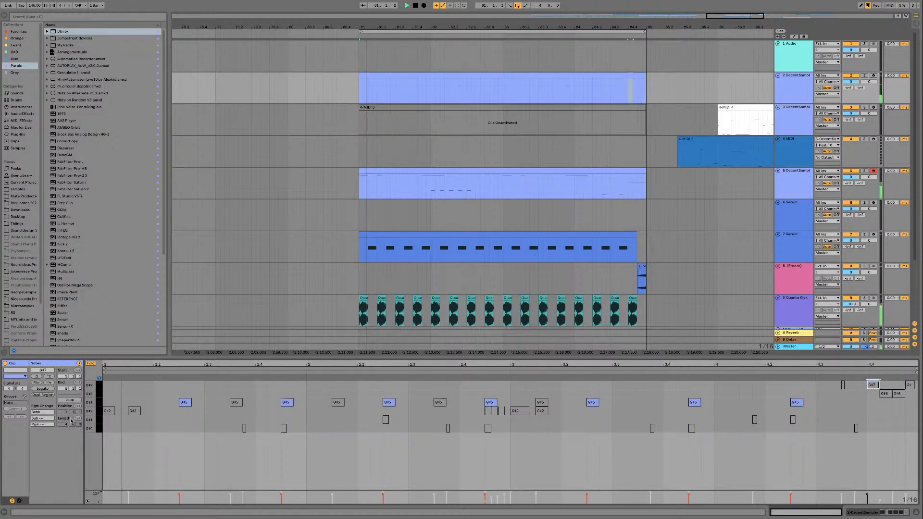
click(99, 412)
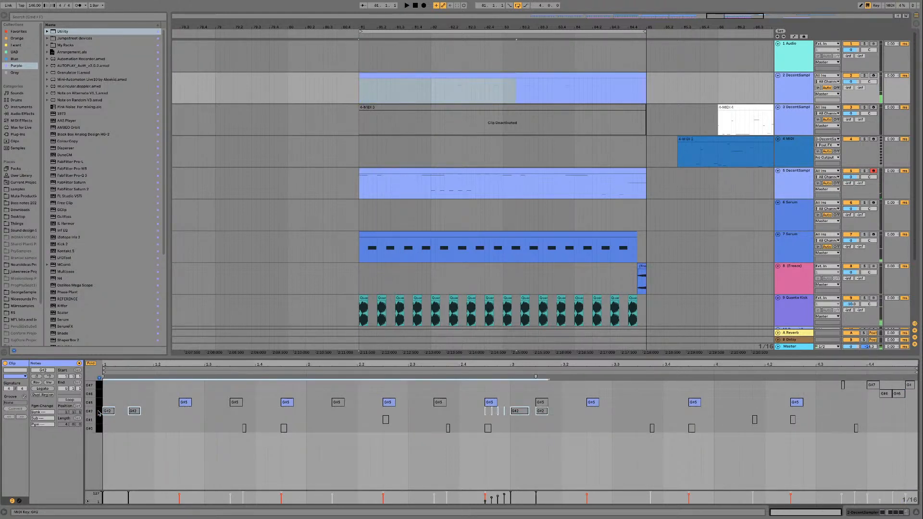
click(150, 416)
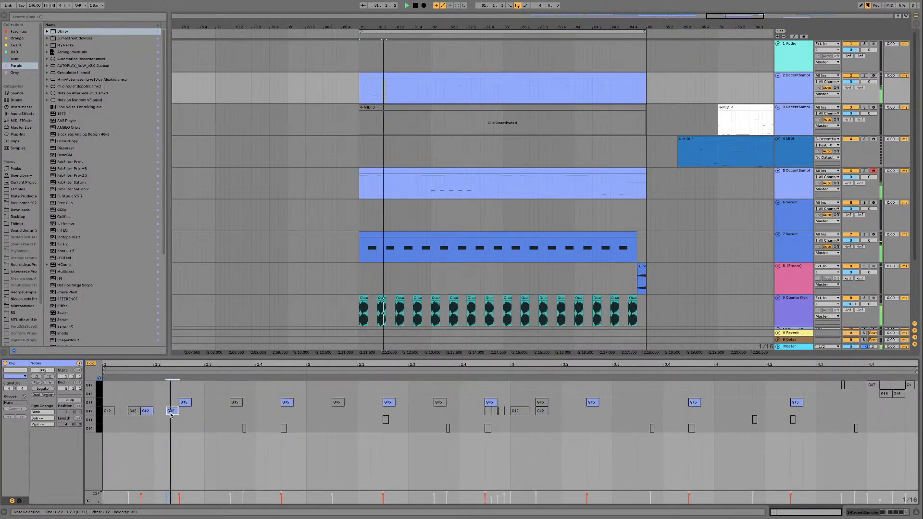
drag(172, 414, 190, 415)
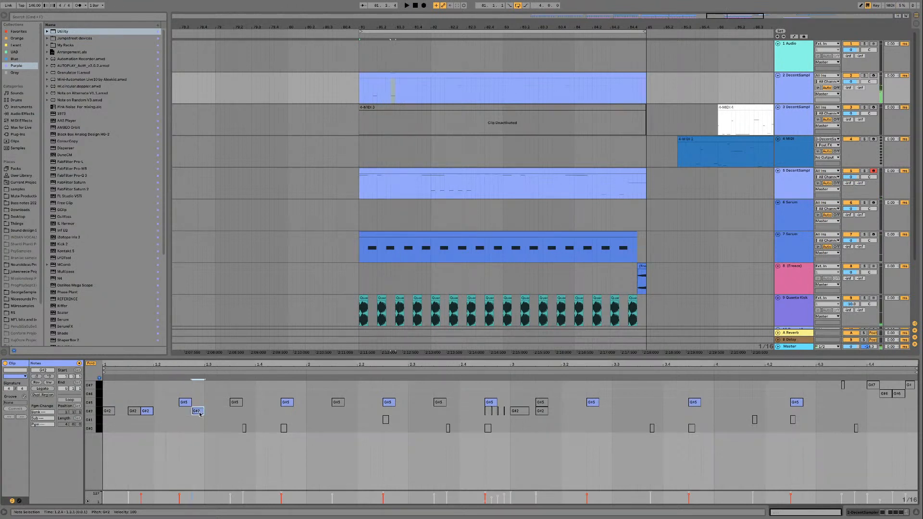
double_click(188, 412)
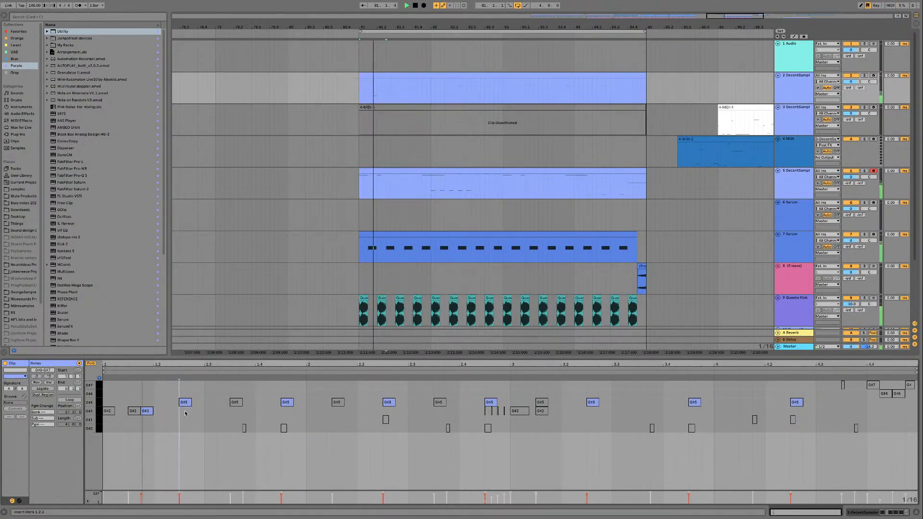
Step: Try G#2 notes at other positions between beats 1.2 and 1.4, and delete the added ones
click(147, 412)
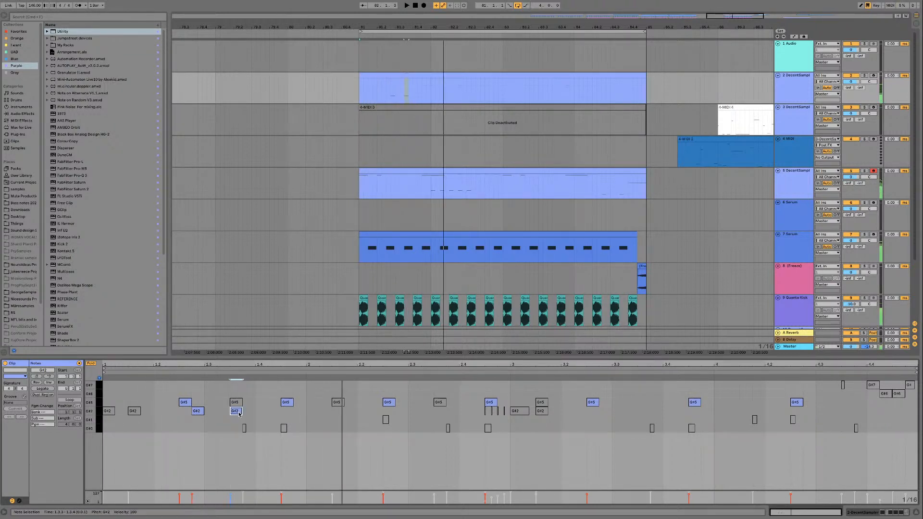
drag(186, 420, 266, 417)
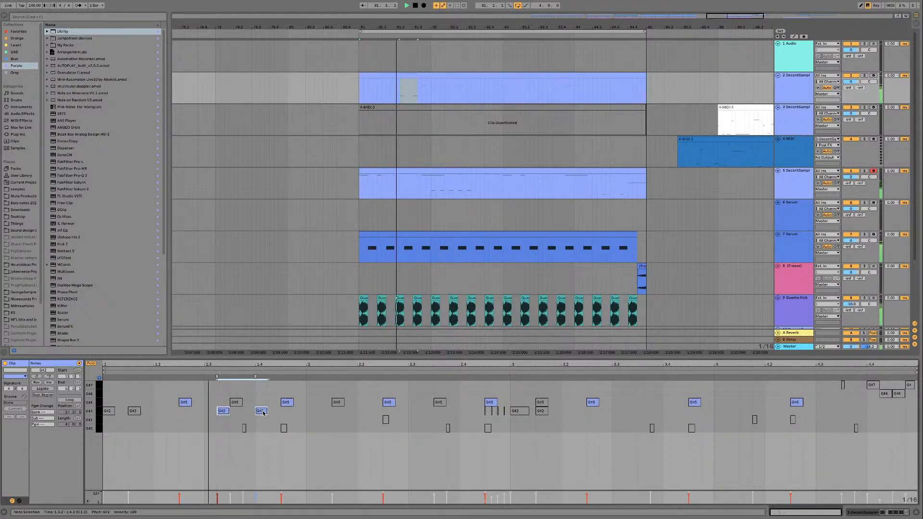
click(248, 415)
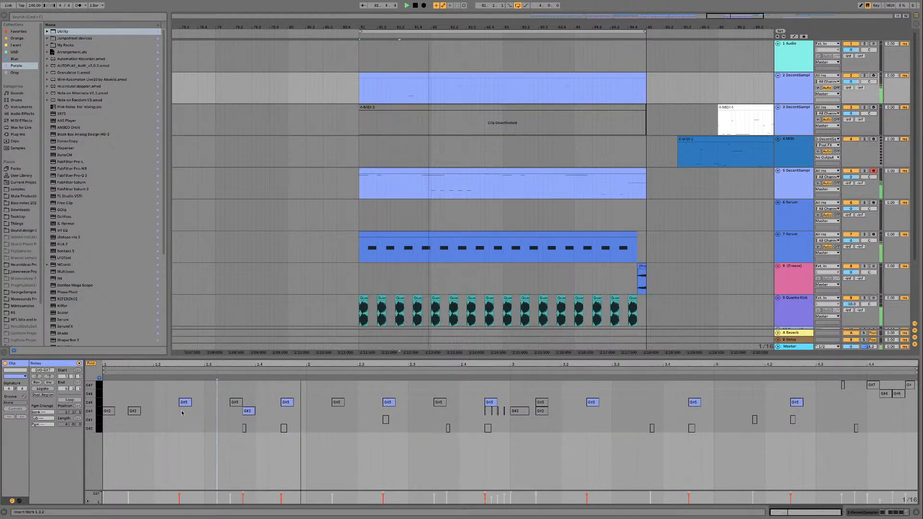
double_click(245, 412)
click(101, 413)
key(space)
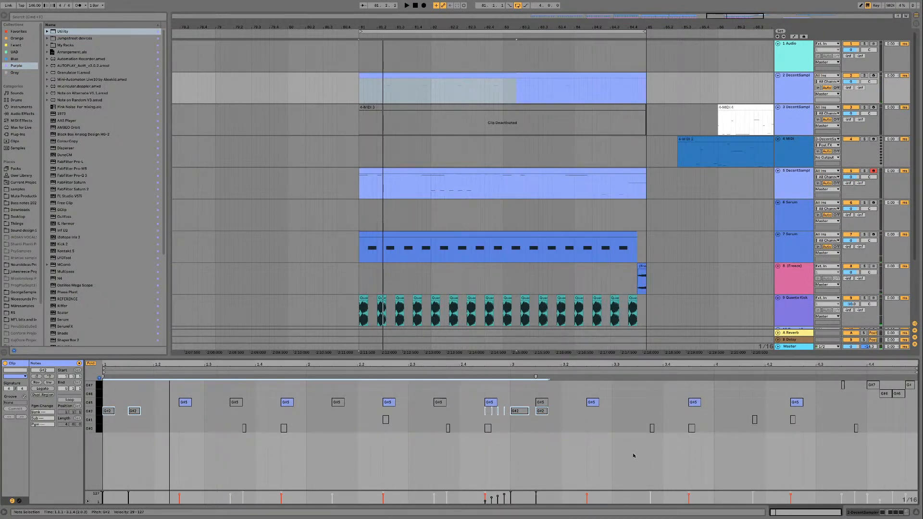
Step: Audition the G#1 sound and add active copies of the short bar 2 G#1 note at 1.1.3 and 1.3.3
click(101, 423)
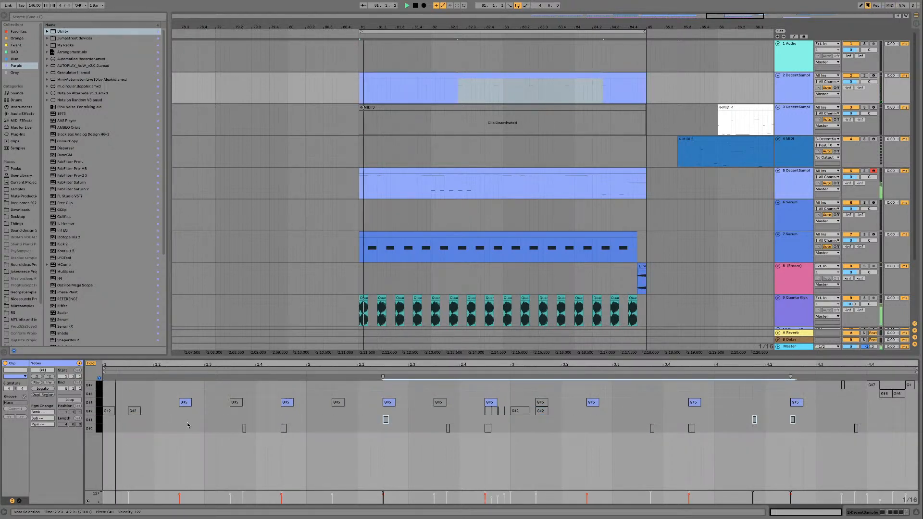
click(387, 422)
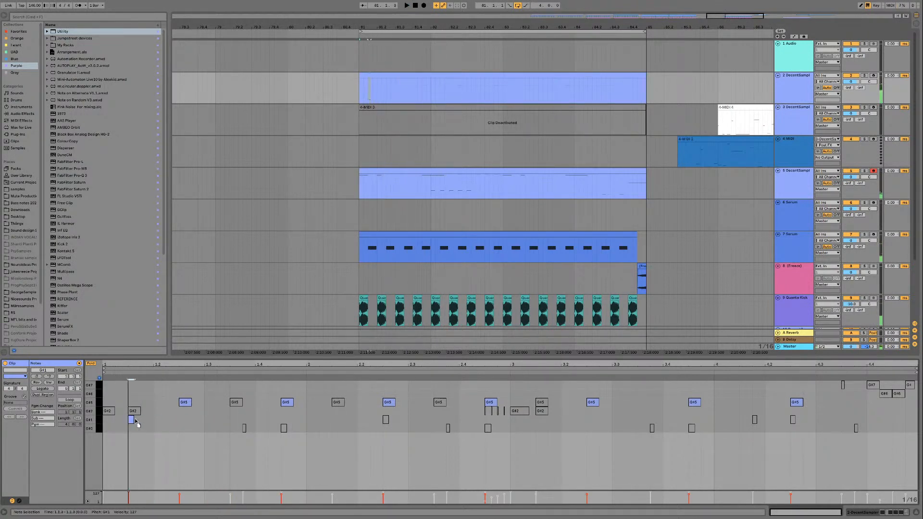
drag(132, 423, 236, 421)
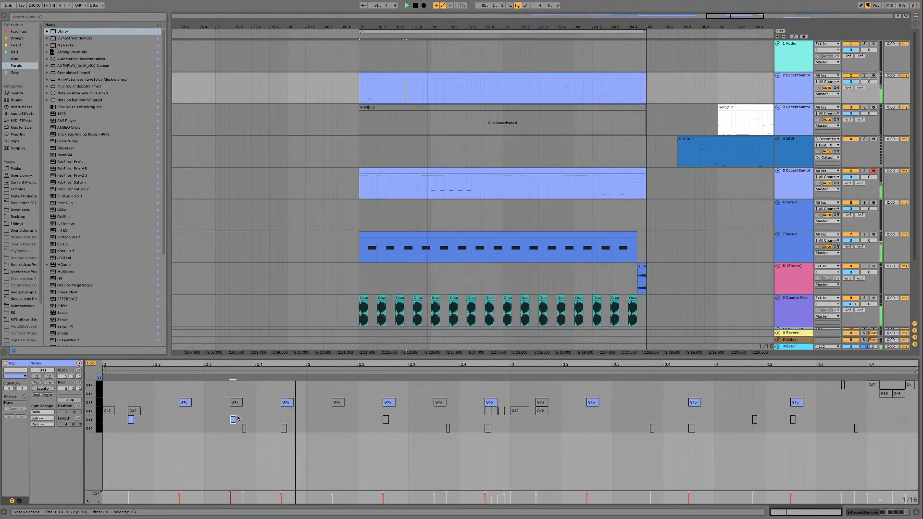
Step: Copy the short G#1 note from 1.3.3 to 2.1.3, and try another copy at different sixteenth positions in beat 2.3
drag(233, 423, 348, 417)
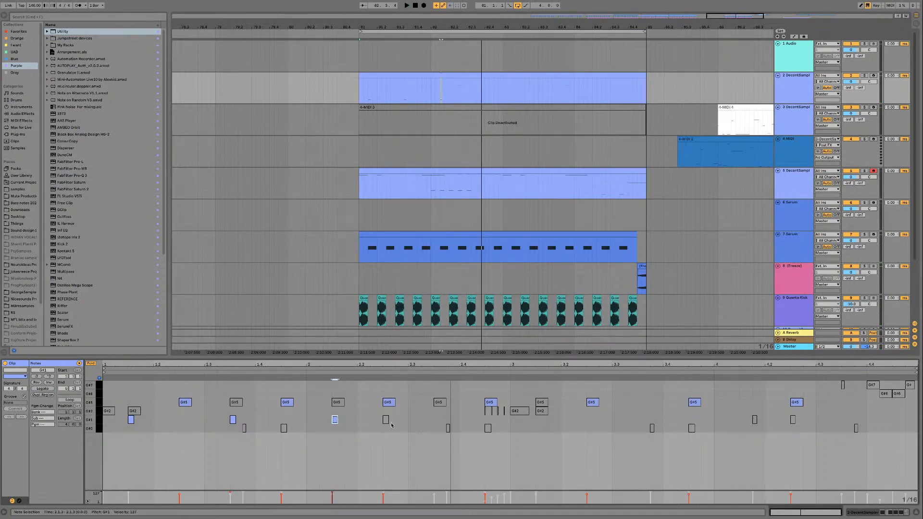
drag(339, 423, 352, 423)
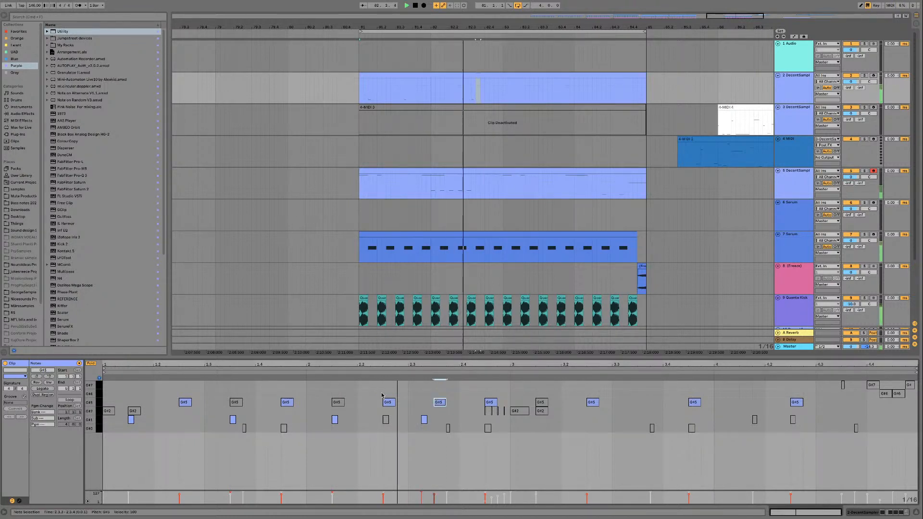
key(space)
drag(425, 422, 448, 422)
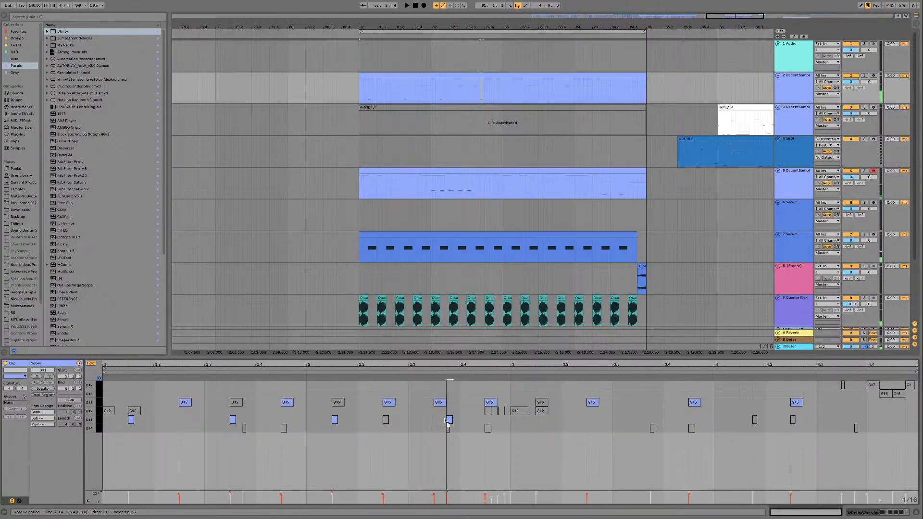
key(space)
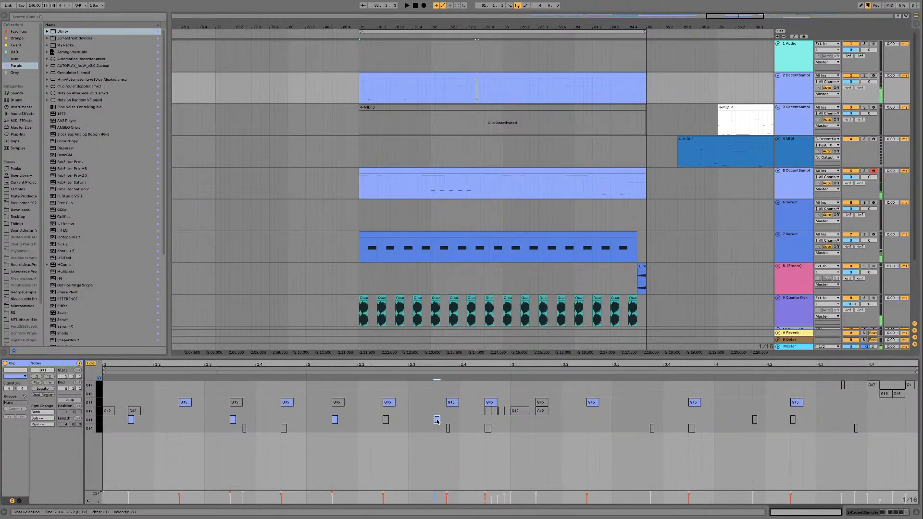
Step: Keep the G#1 note at 2.3.3, and delete the G#5 note and the extra trial note at 2.3.4
double_click(451, 403)
key(space)
key(space)
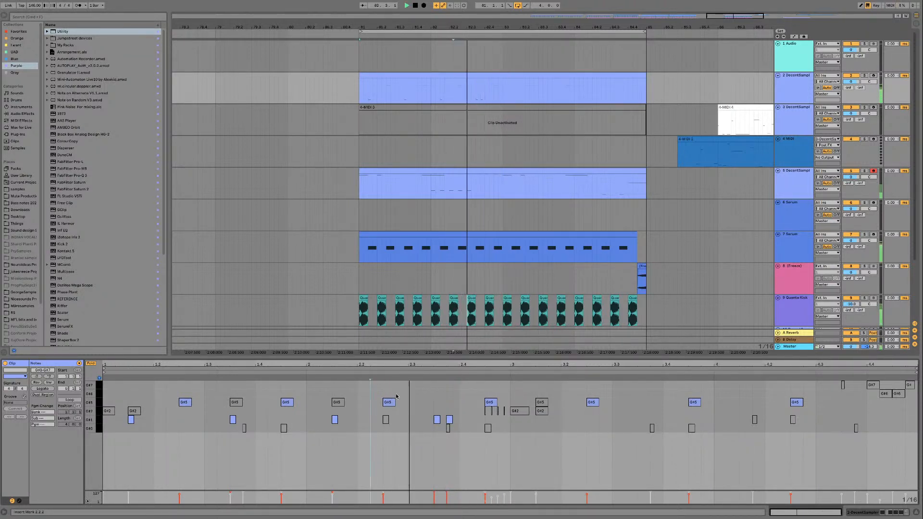
click(449, 420)
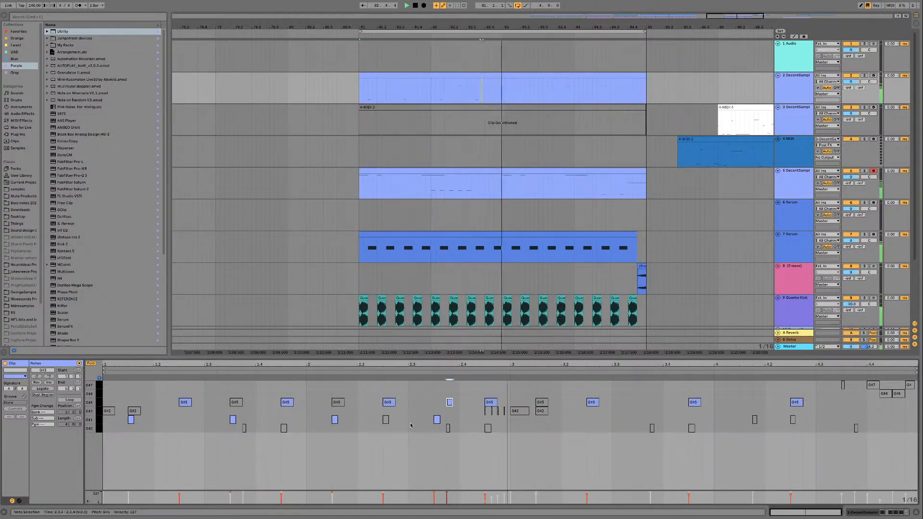
double_click(450, 405)
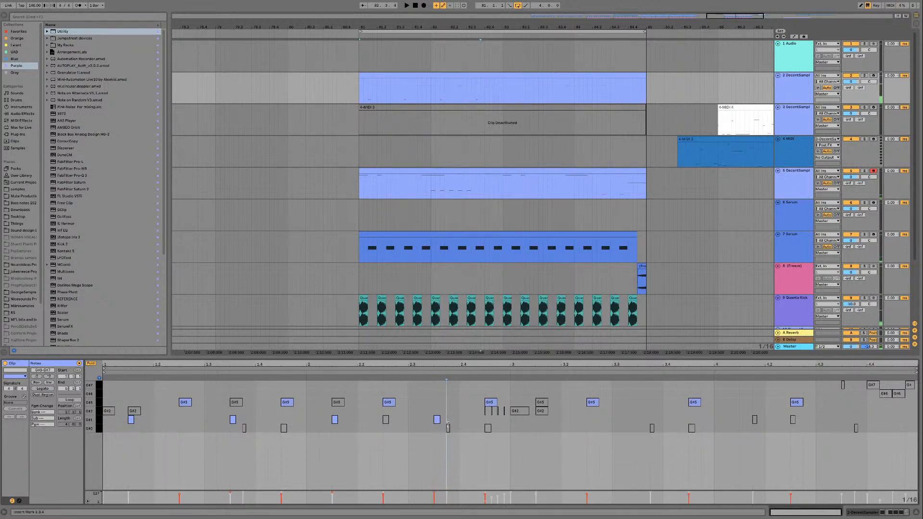
Step: Duplicate the looped four-bar section across all tracks directly after the original
click(474, 172)
key(ctrl+d)
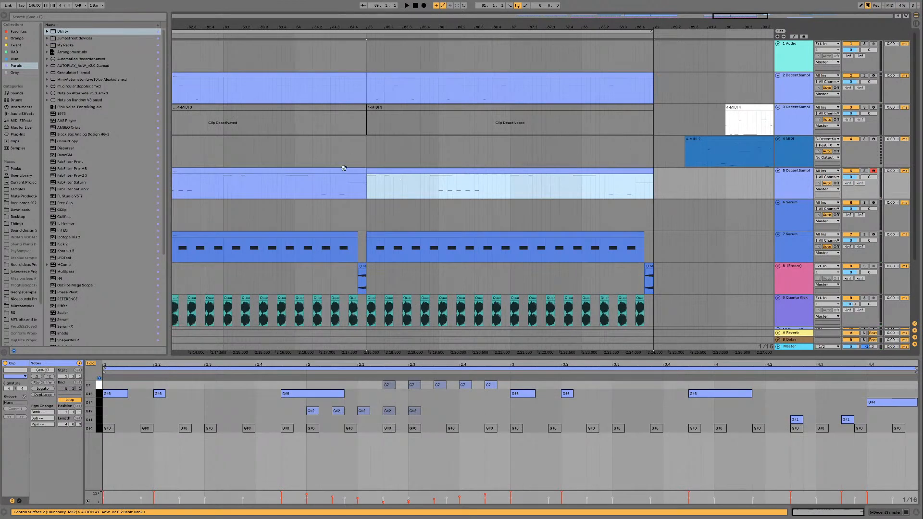
Step: Deactivate all G#1 notes in the first of the two track 2 clips and play it back
click(344, 167)
scroll(346, 121, left, 5)
click(347, 80)
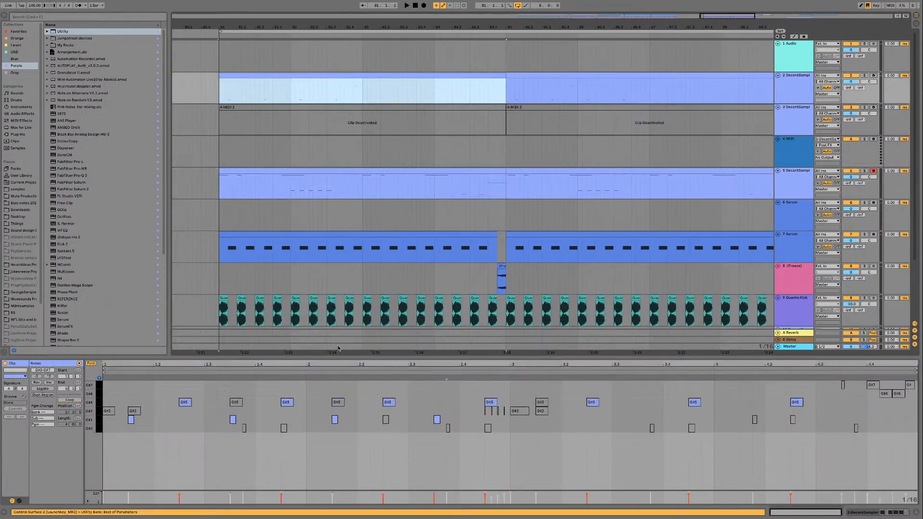
click(101, 423)
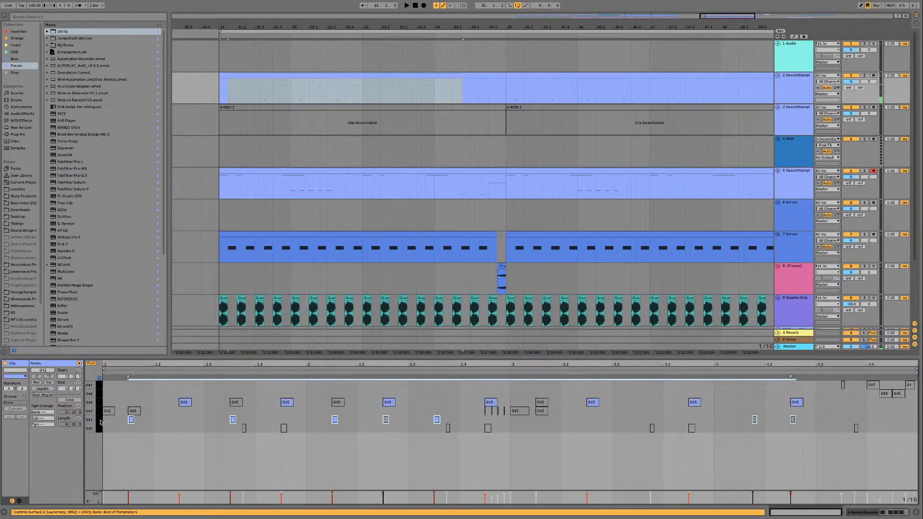
key(space)
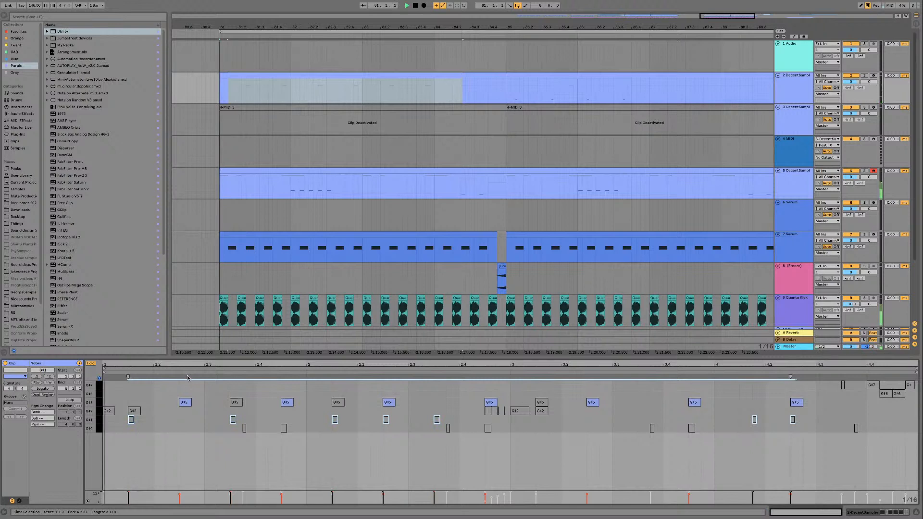
Step: In the second track 2 clip, try deactivating the G#1 notes at 1.1.3 and 2.1.3 during playback
click(523, 78)
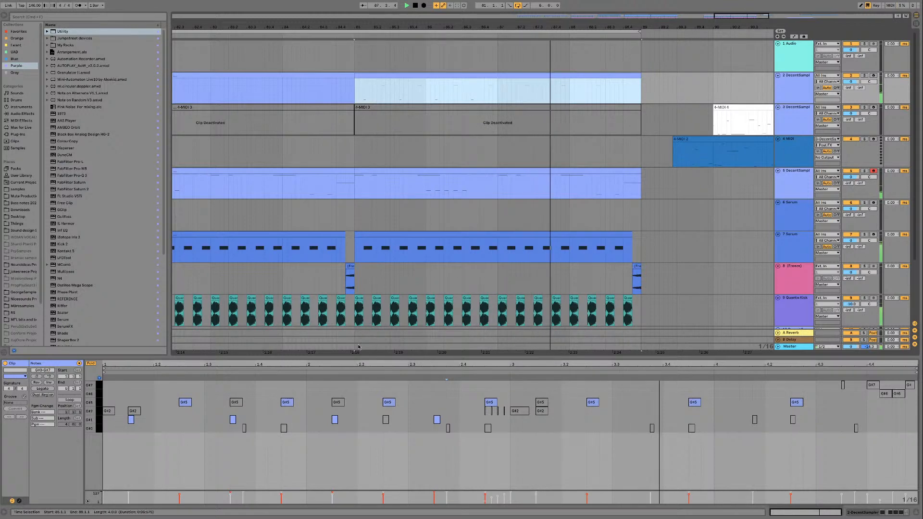
click(100, 422)
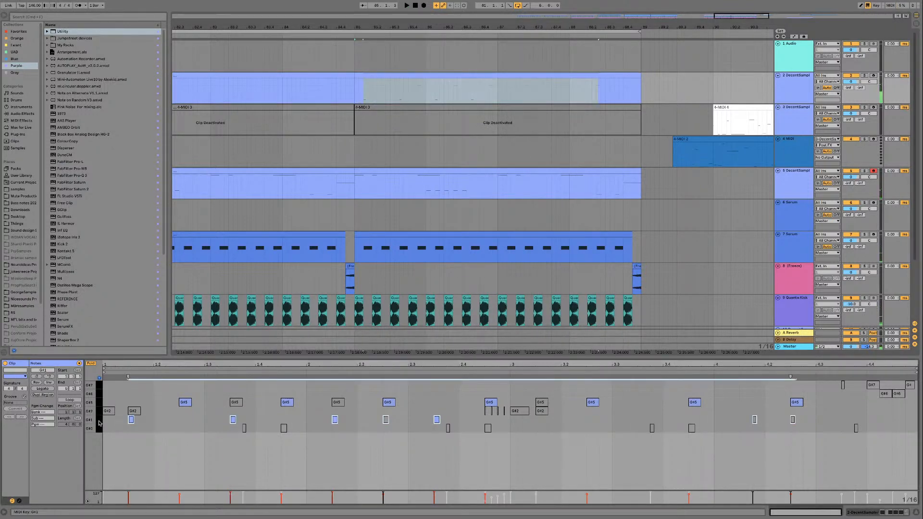
click(148, 421)
click(129, 421)
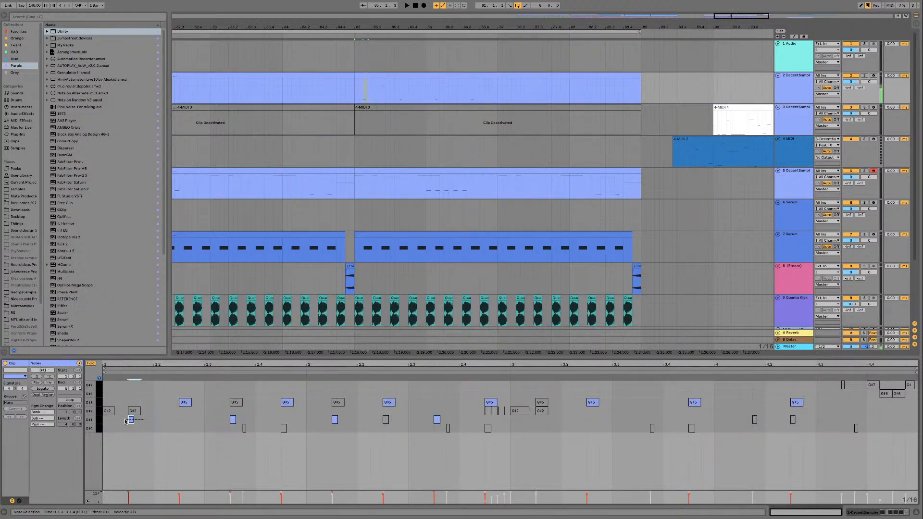
key(space)
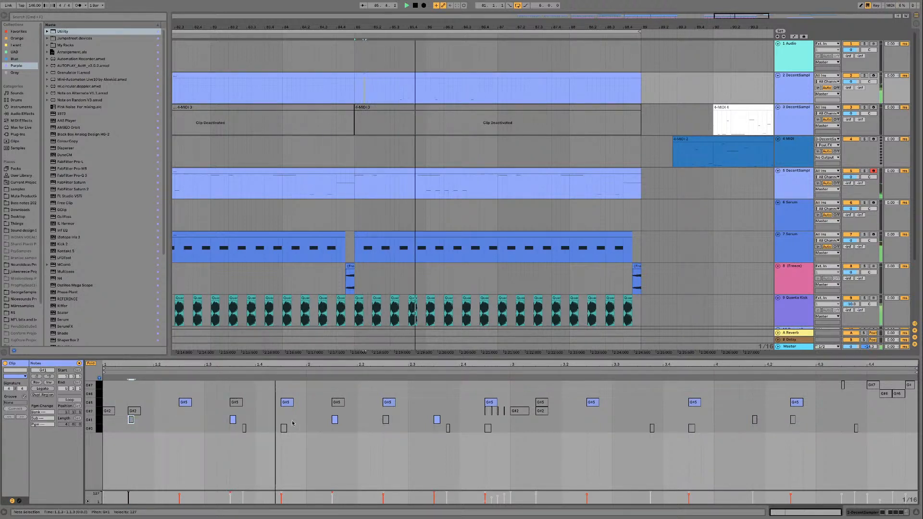
click(335, 420)
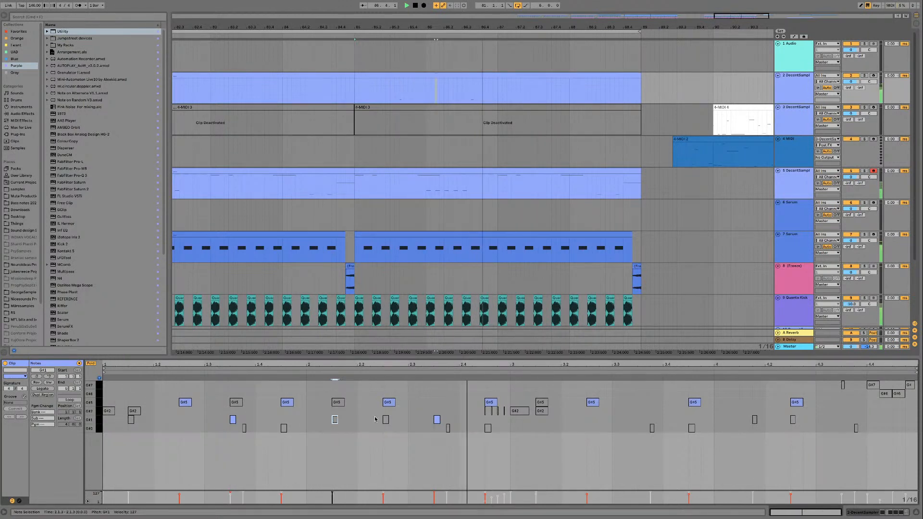
Step: Keep the G#1 note at 1.1.3 active and deactivate those at 1.3.3, 2.1.3 and 2.3.3 in the second clip
click(233, 420)
key(space)
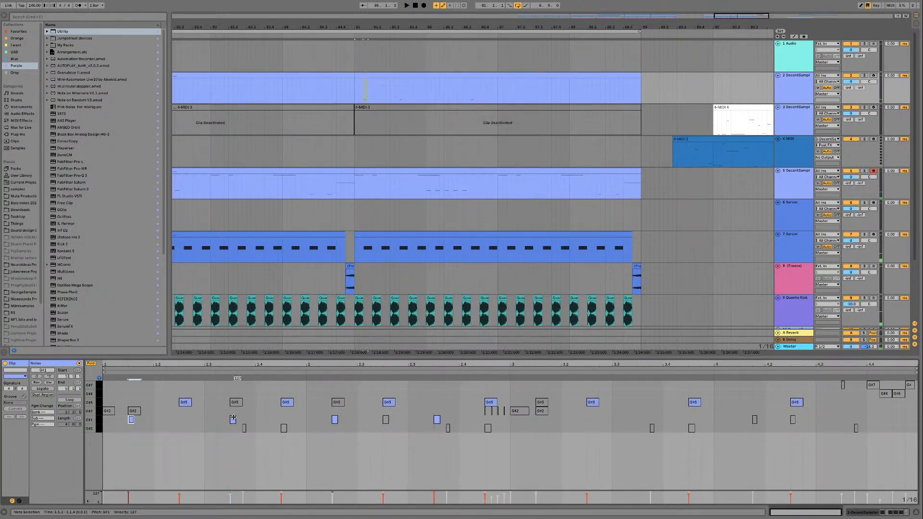
key(space)
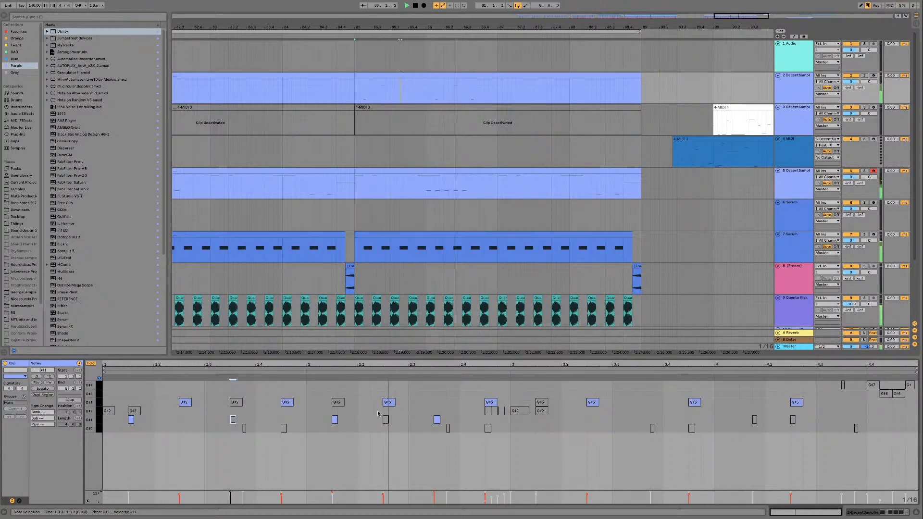
click(335, 420)
key(space)
key(space)
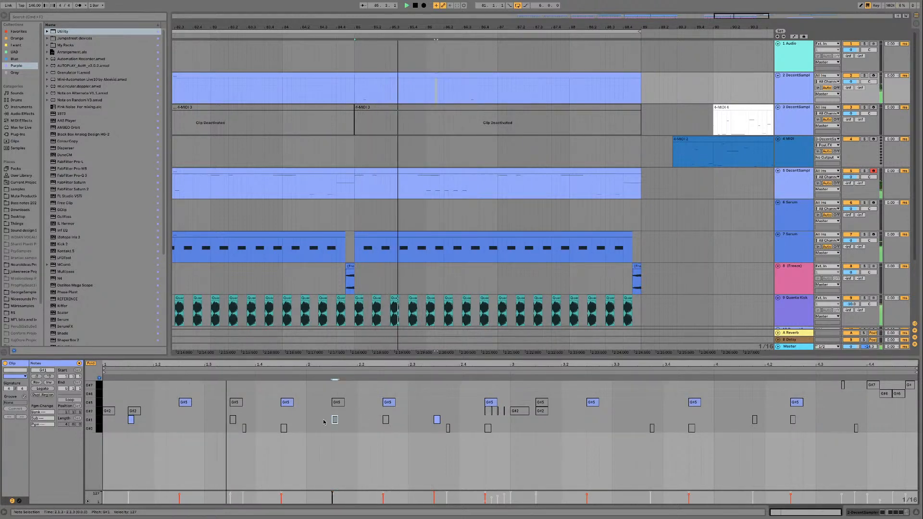
key(space)
drag(458, 419, 419, 424)
key(space)
Step: Duplicate the G#1 notes of bars 1 and 2 into bars 3 and 4 of the second clip
click(99, 420)
click(169, 426)
drag(105, 420, 511, 422)
key(ctrl+d)
click(511, 422)
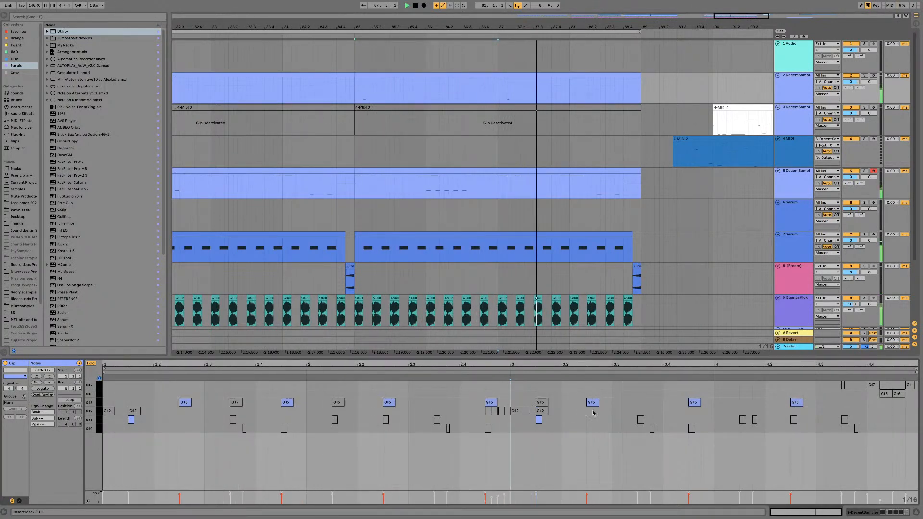
Step: Audition the G#0 sound, unfold the note editor to show every key, and audition the keys down to the lowest octave
click(99, 429)
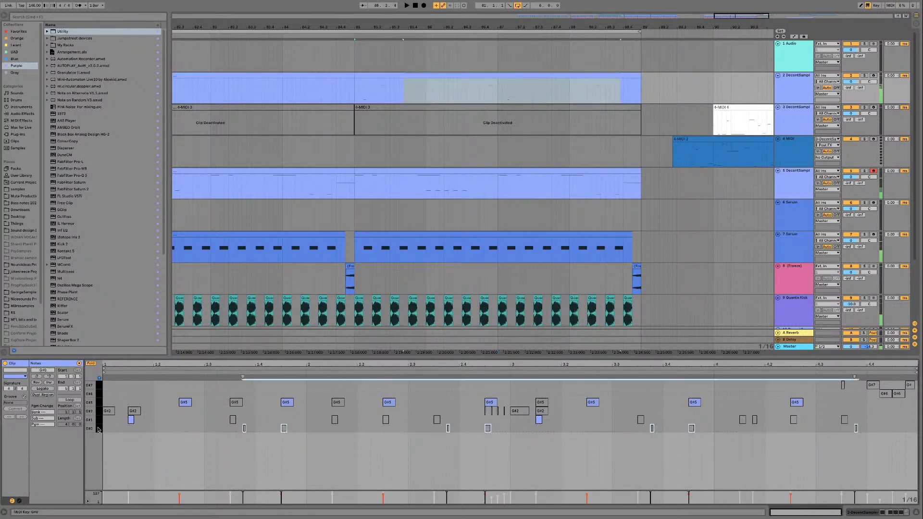
click(90, 364)
scroll(99, 455, down, 3)
click(104, 413)
mouse_move(99, 408)
mouse_down()
mouse_move(100, 465)
mouse_move(100, 387)
mouse_up()
scroll(100, 468, down, 5)
scroll(102, 468, down, 1)
click(100, 417)
scroll(100, 419, up, 3)
click(99, 475)
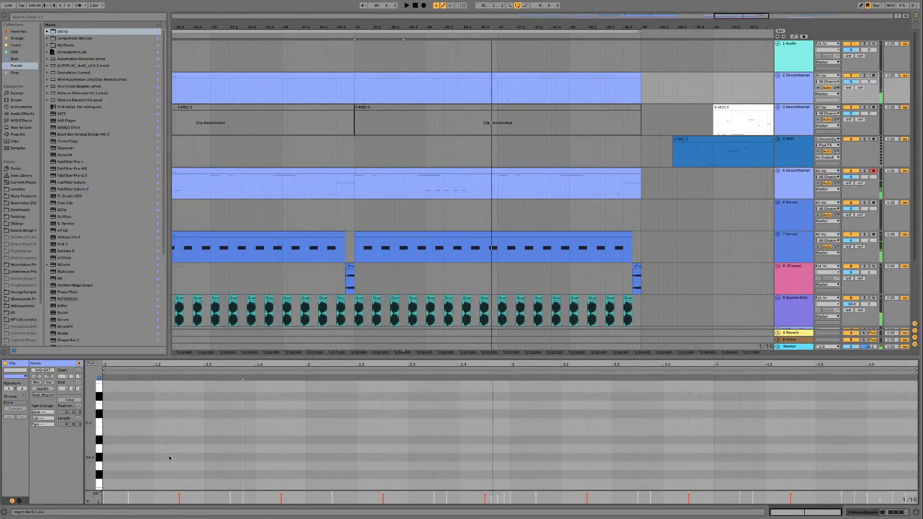
Step: Try a sixteenth-long G#-2 note at 1.1.1 during playback, deleting it and adding it again
double_click(104, 457)
key(space)
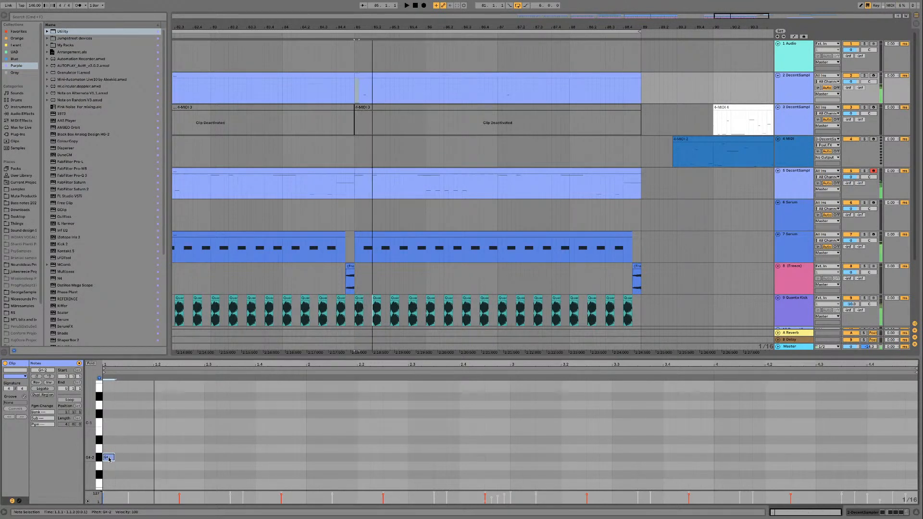
key(space)
key(Delete)
key(space)
key(space)
key(space)
key(space)
key(space)
key(Right)
double_click(109, 460)
key(space)
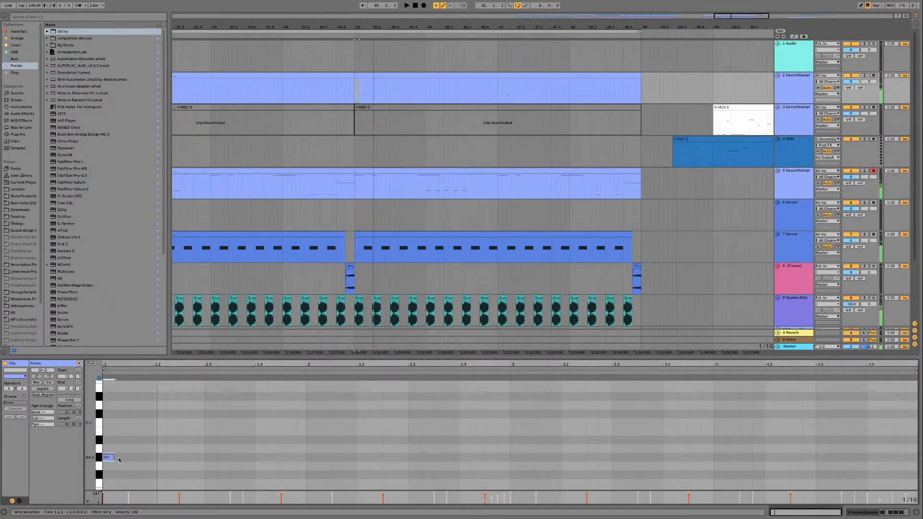
Step: Shorten the G#-2 note at 1.1.1, try copies at other positions in bar 1, and delete the copies
drag(139, 455, 140, 456)
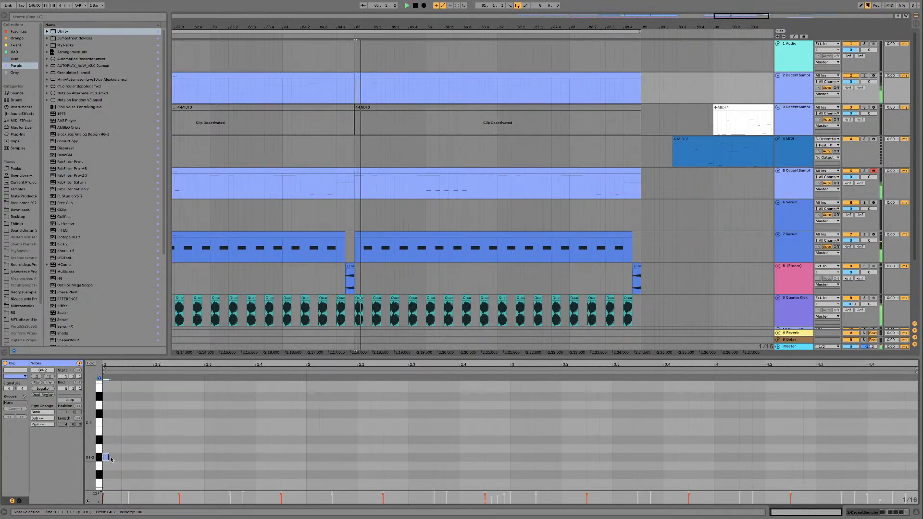
double_click(143, 457)
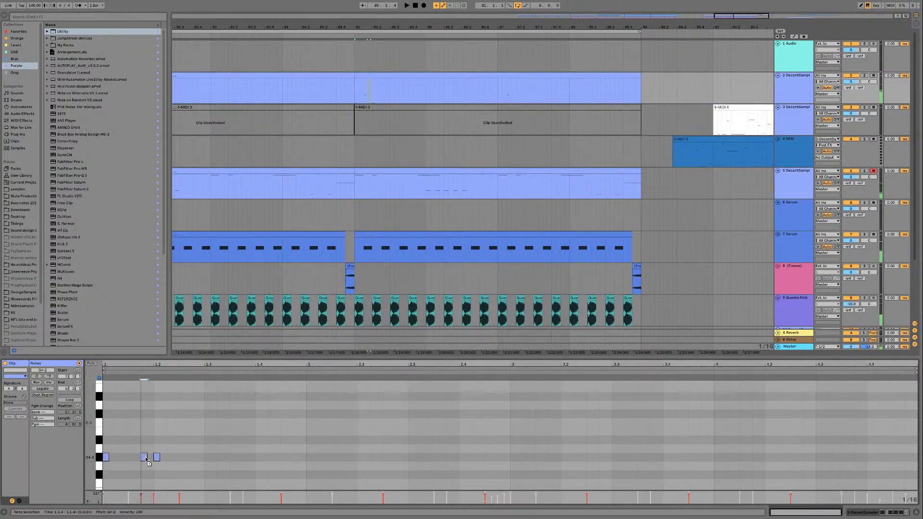
drag(146, 457, 178, 457)
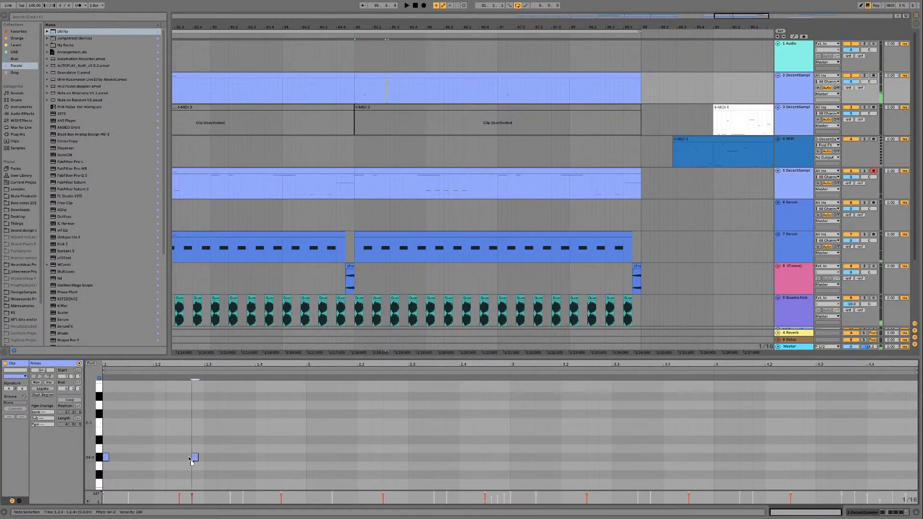
drag(194, 457, 116, 461)
key(space)
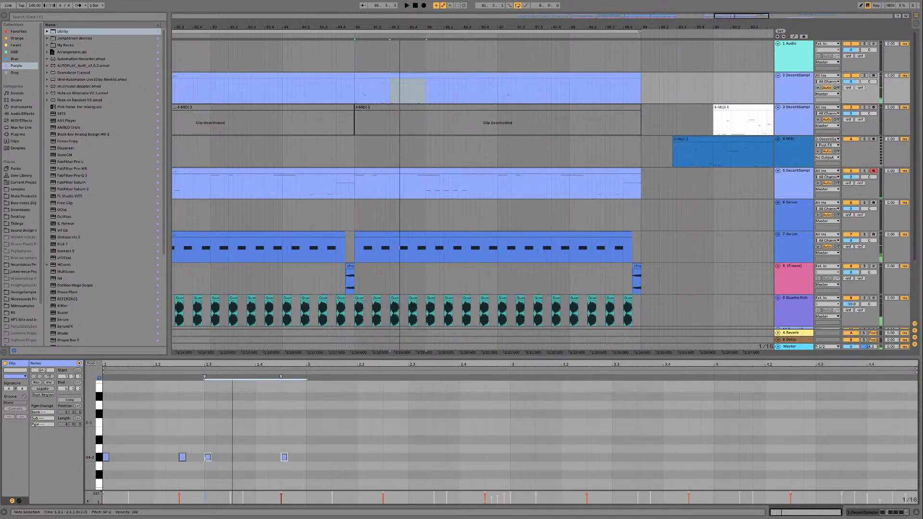
key(Delete)
key(space)
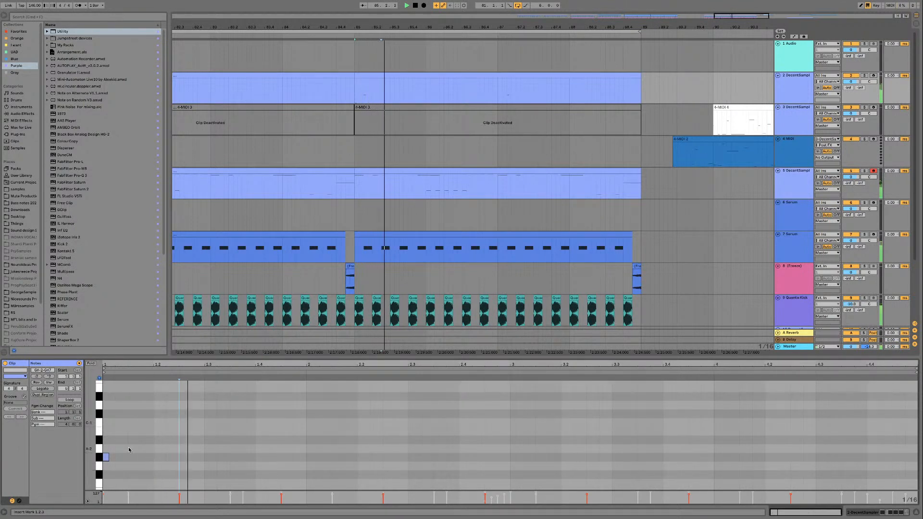
Step: Try the short G#-2 note at 1.4.3 and 1.4.4 during playback, and delete it
key(space)
drag(108, 458, 206, 457)
key(space)
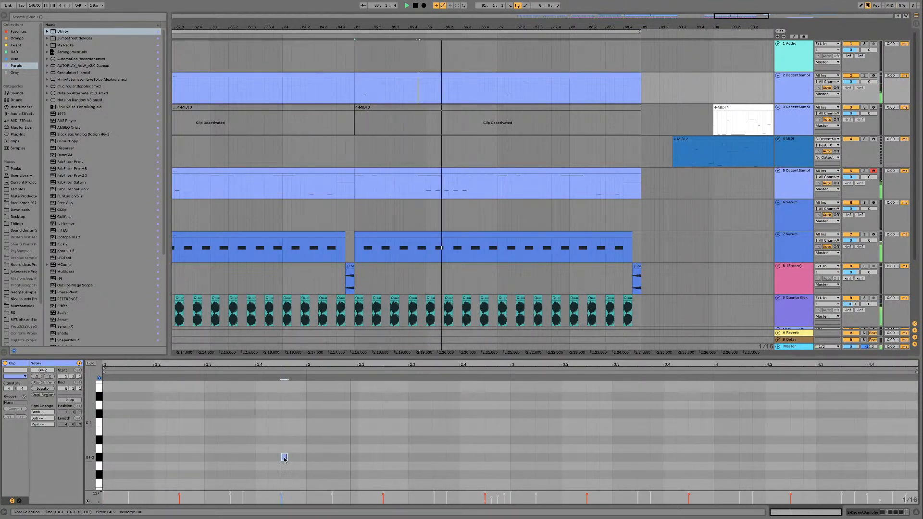
key(space)
drag(284, 457, 301, 461)
key(space)
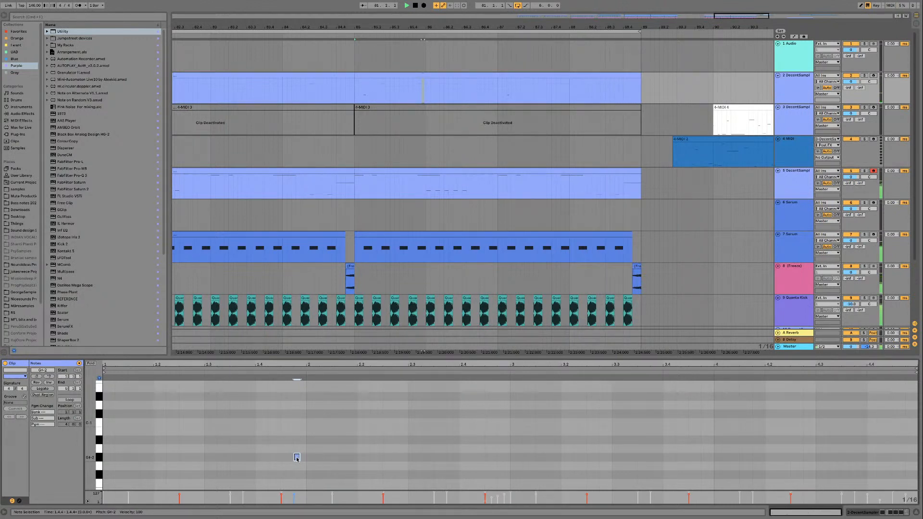
Step: Audition the keys from the lowest octave up to G#2
scroll(115, 433, up, 3)
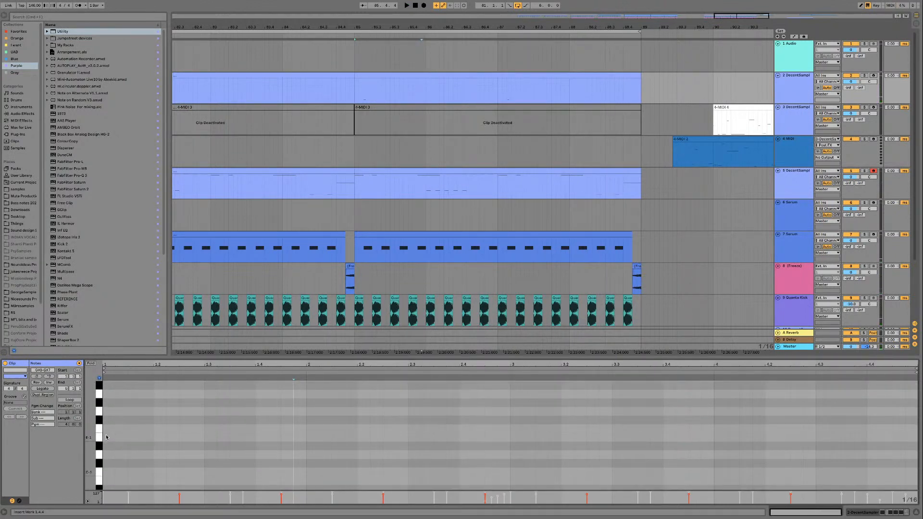
scroll(101, 428, up, 4)
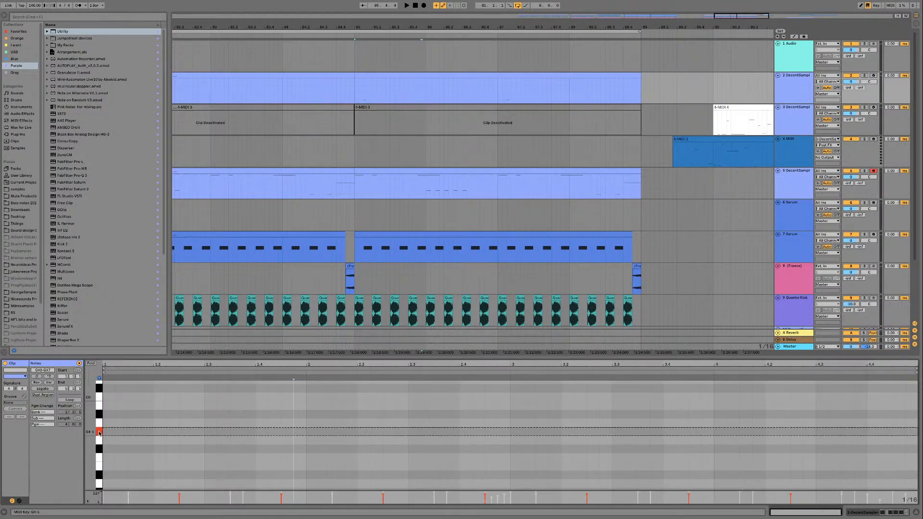
scroll(100, 429, up, 7)
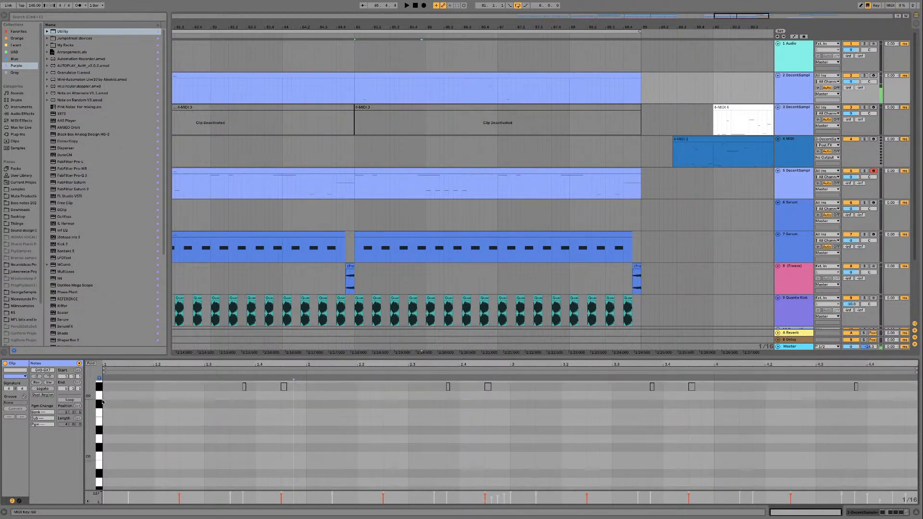
scroll(101, 438, up, 5)
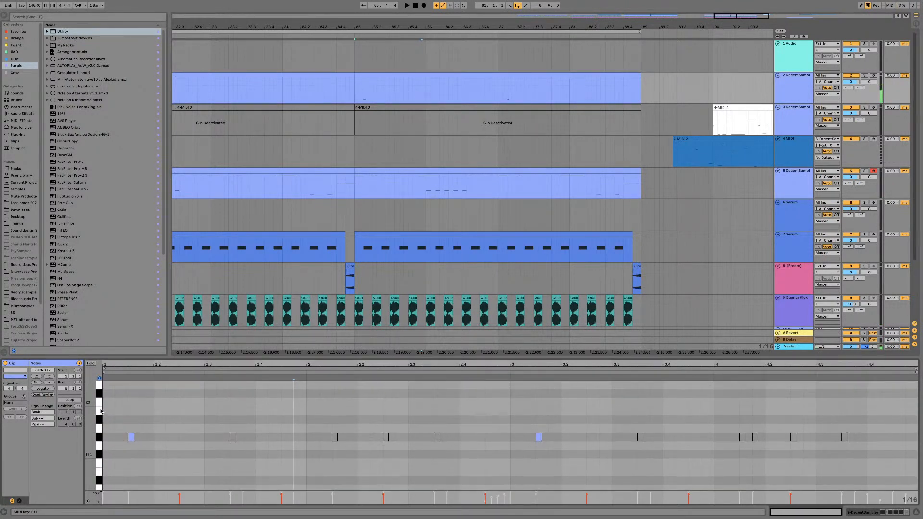
scroll(100, 435, up, 1)
click(99, 413)
click(100, 396)
scroll(101, 404, up, 3)
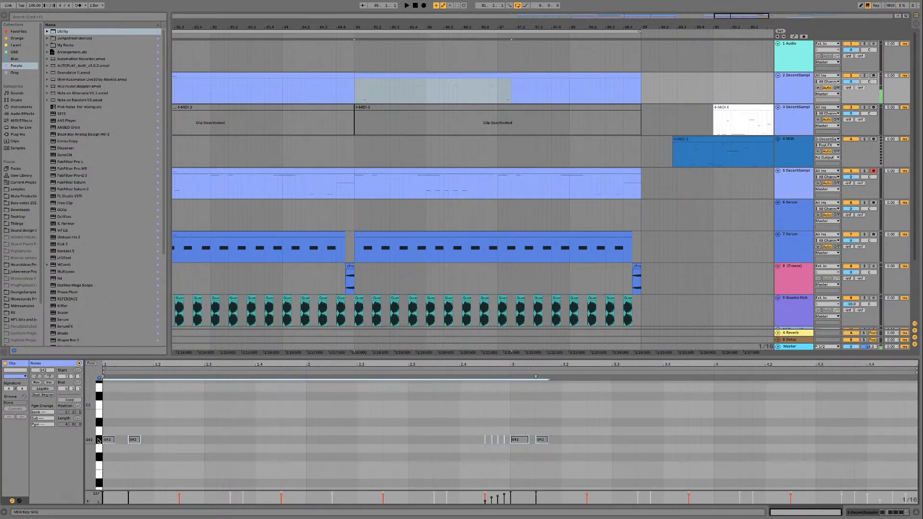
Step: Reactivate the G#2 notes in bars 1 to 3 of the track 2 clip and listen to them during playback
key(space)
click(165, 433)
key(space)
key(space)
key(space)
key(0)
key(space)
key(space)
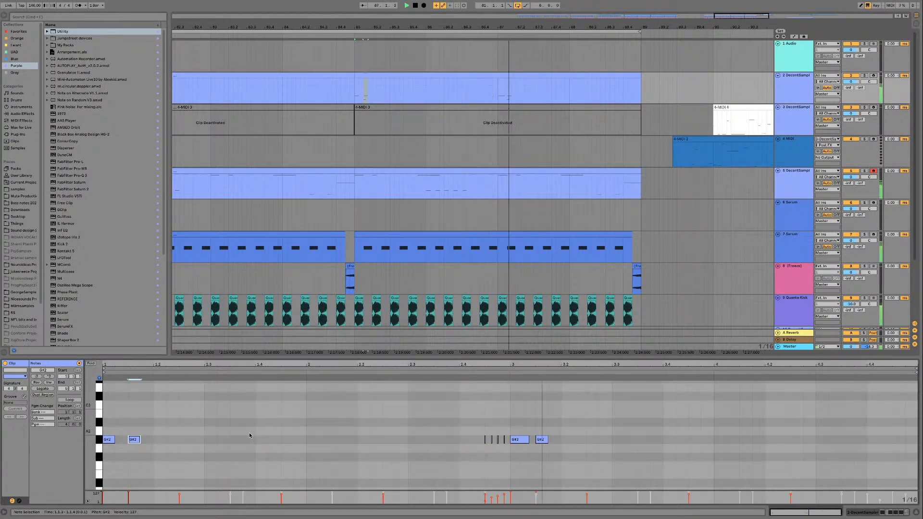
key(space)
Step: Adjust the length of the first short G#2 note in beat 2.4 and play the pattern
click(507, 439)
drag(498, 440, 476, 443)
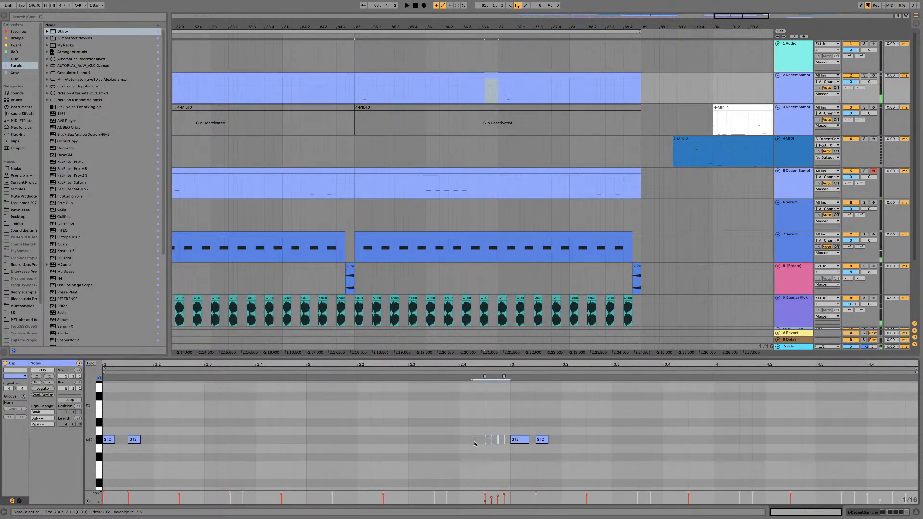
click(458, 380)
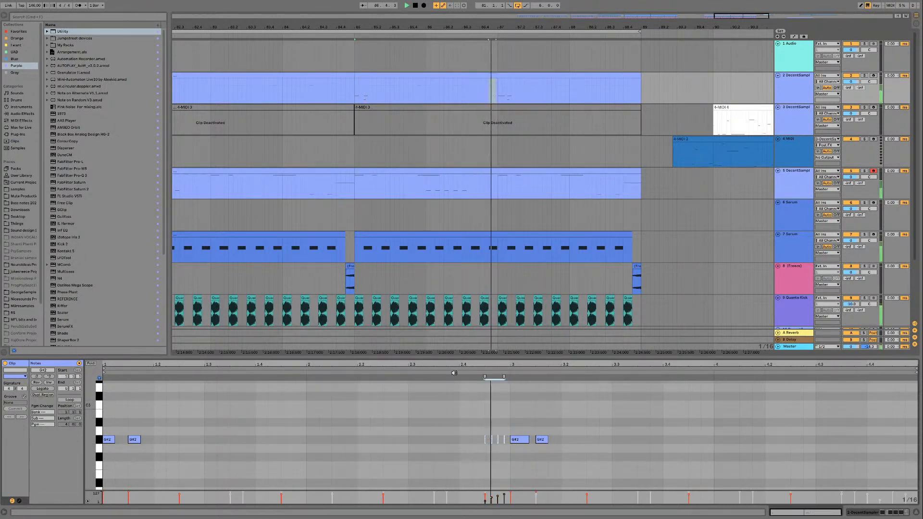
click(542, 439)
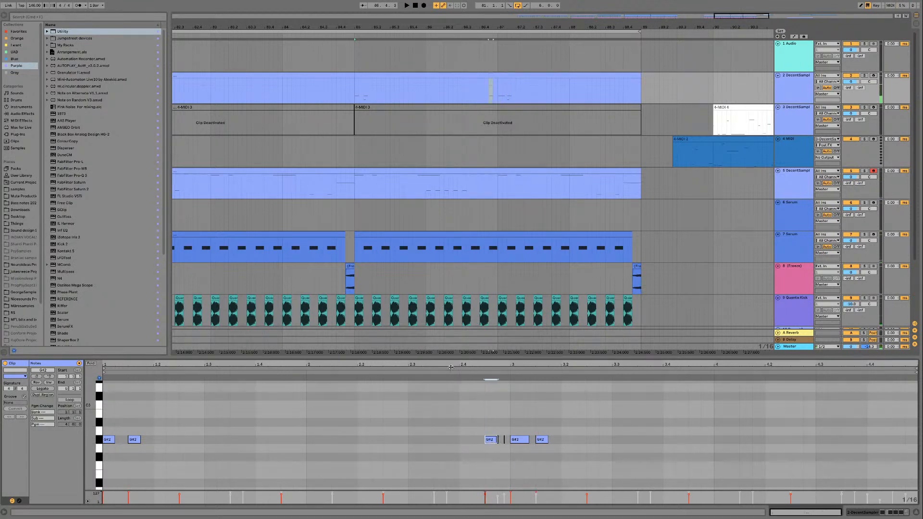
click(492, 440)
drag(497, 439, 492, 440)
click(453, 413)
click(572, 439)
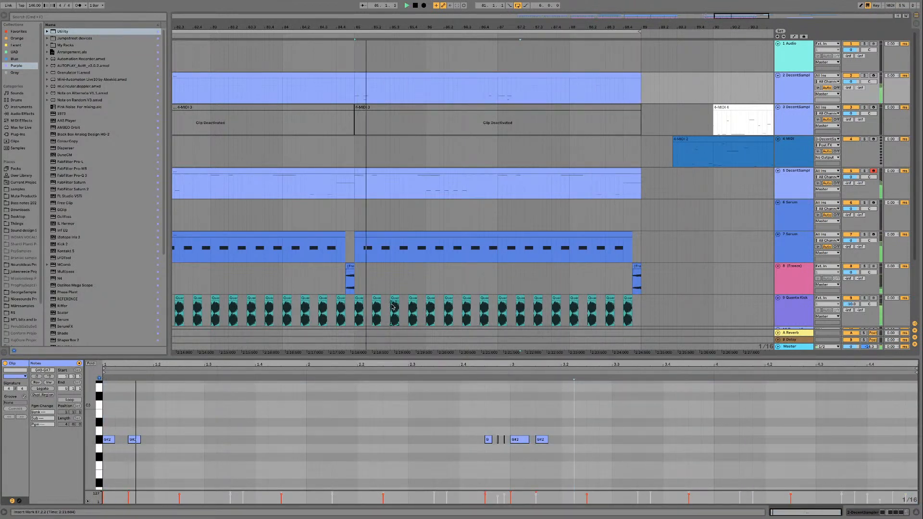
Step: Play the clip from its start and check the two G#2 notes at the beginning of bar 1
scroll(190, 431, up, 3)
scroll(175, 437, down, 2)
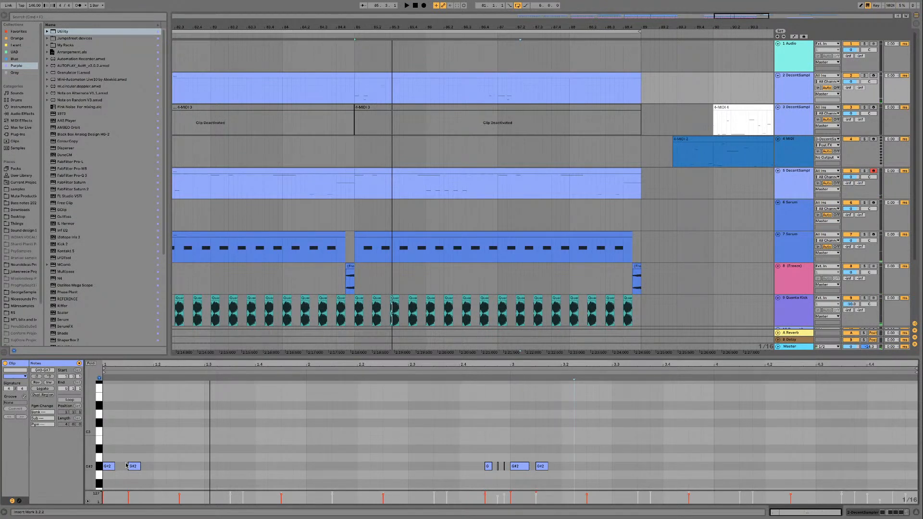
click(109, 467)
drag(108, 464, 108, 464)
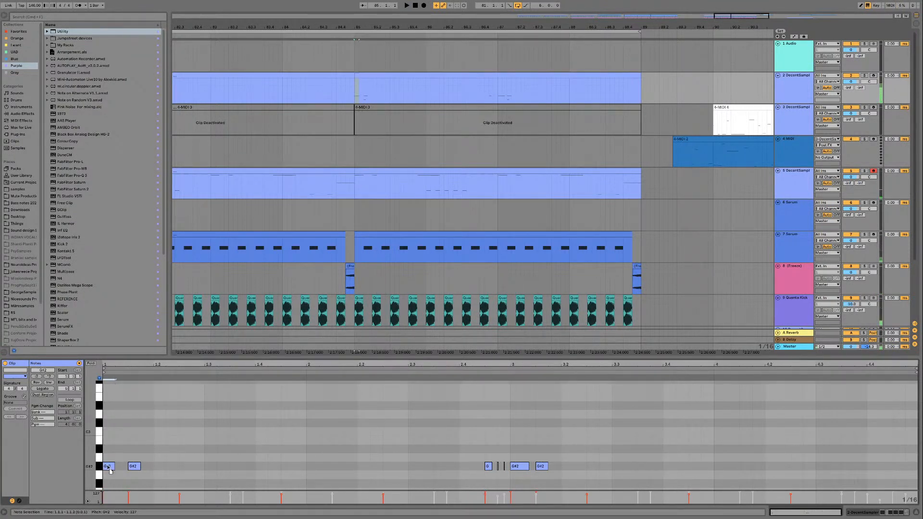
click(134, 467)
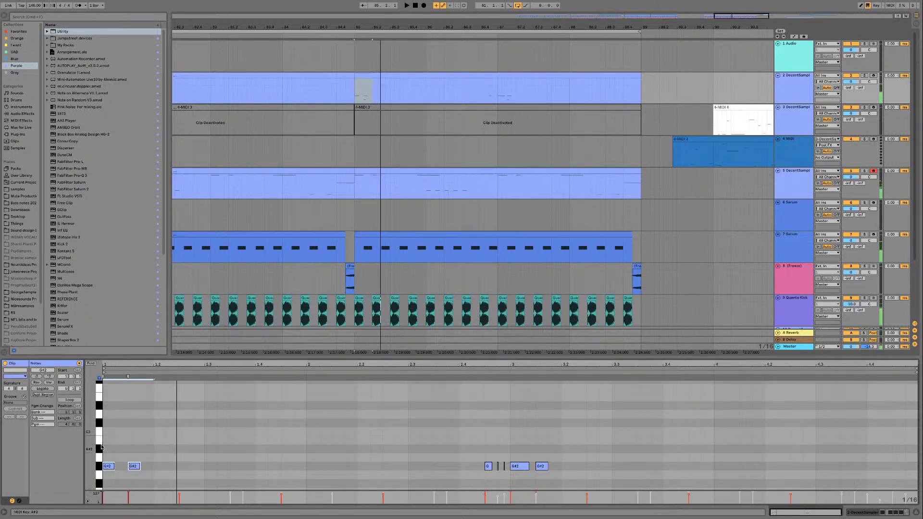
Step: Audition the keys from A#2 up through octave 5
scroll(99, 428, up, 3)
scroll(99, 428, up, 3)
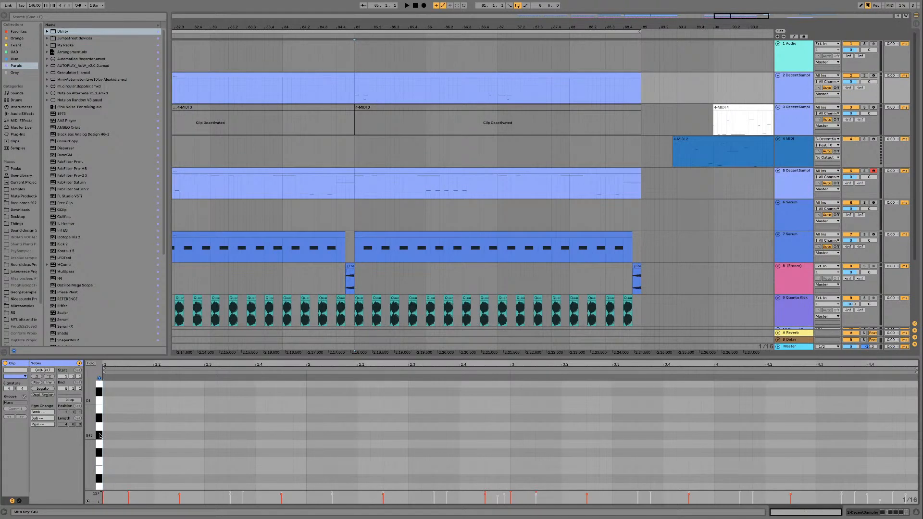
scroll(99, 437, up, 5)
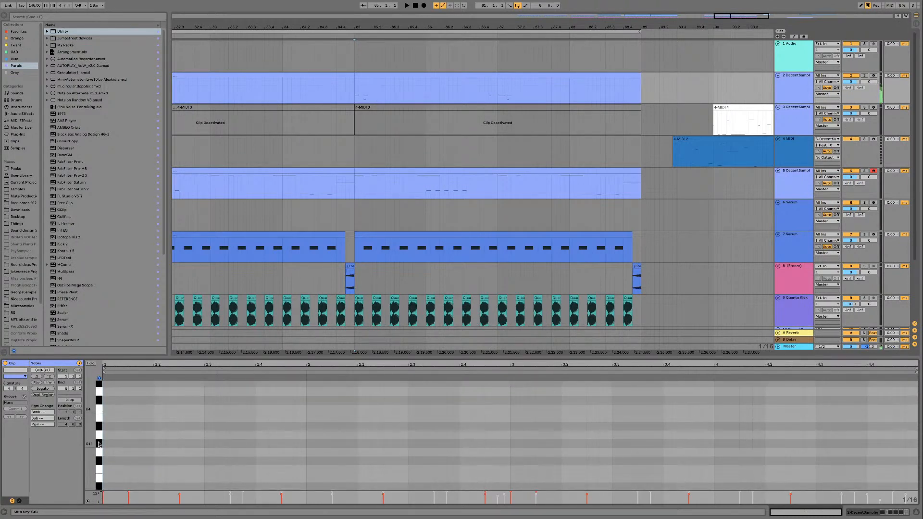
scroll(98, 433, up, 5)
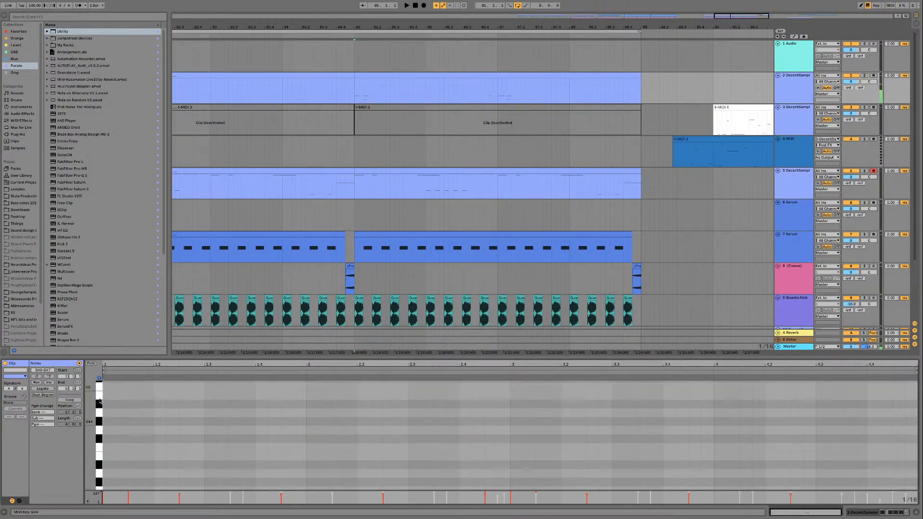
scroll(99, 432, up, 3)
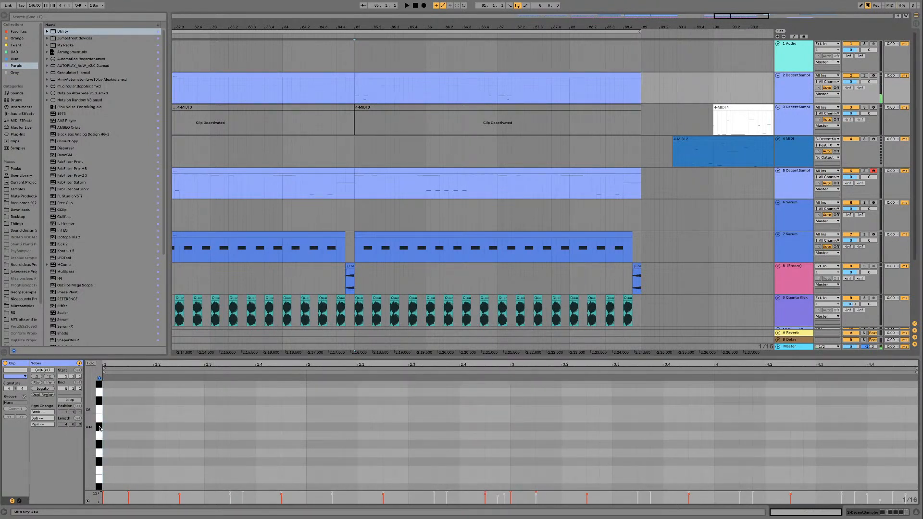
scroll(99, 433, up, 4)
scroll(98, 432, up, 3)
click(100, 405)
scroll(100, 405, up, 12)
Step: Compare the sounds of the G#6 and A#6 keys
click(99, 407)
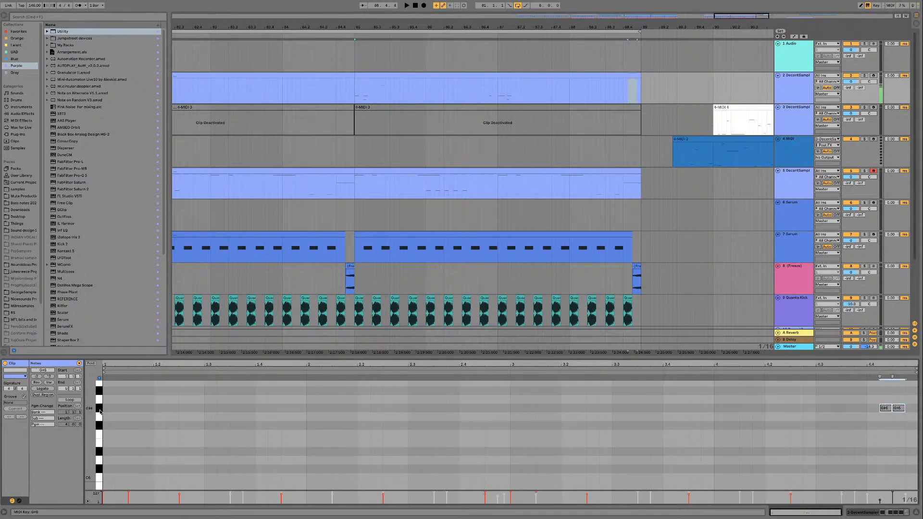
scroll(99, 415, up, 2)
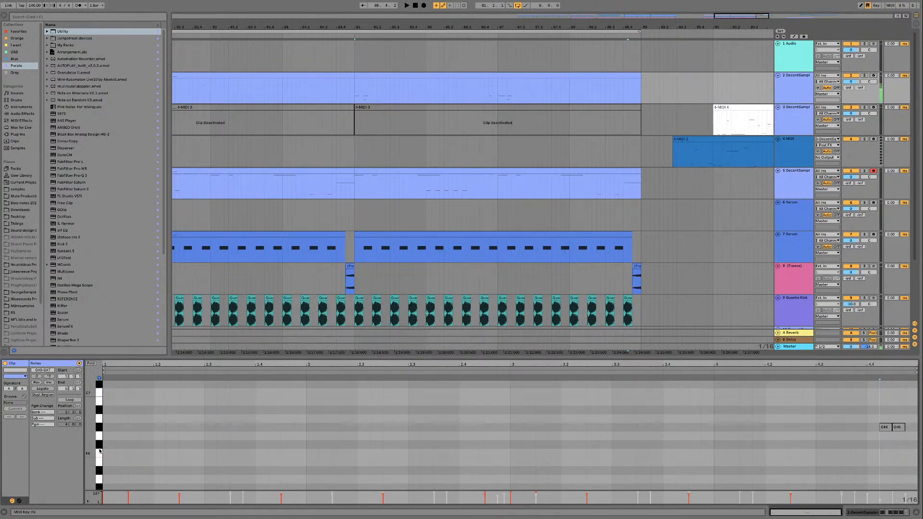
click(98, 409)
click(99, 428)
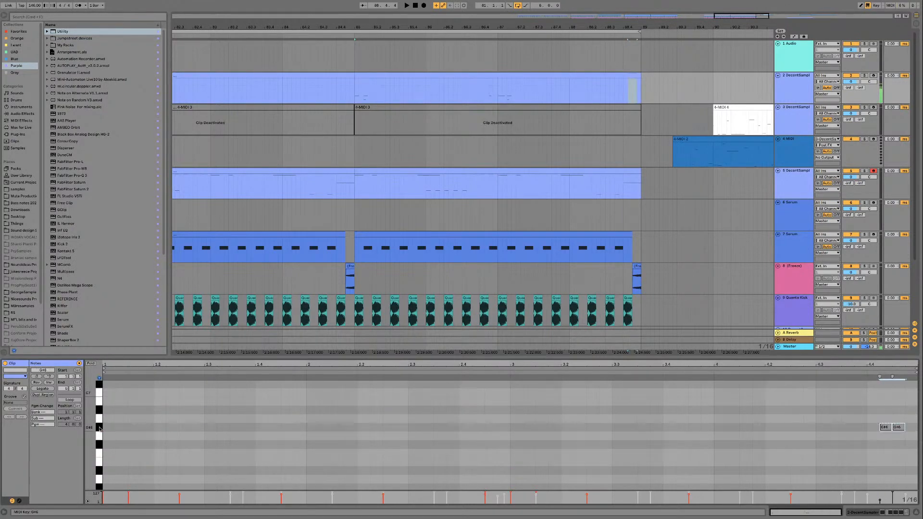
click(100, 429)
click(100, 409)
click(100, 427)
click(101, 427)
Step: Audition the keys from octave 7 up into octave 8, trying G#7 during playback
scroll(101, 427, up, 4)
scroll(100, 428, up, 2)
click(98, 412)
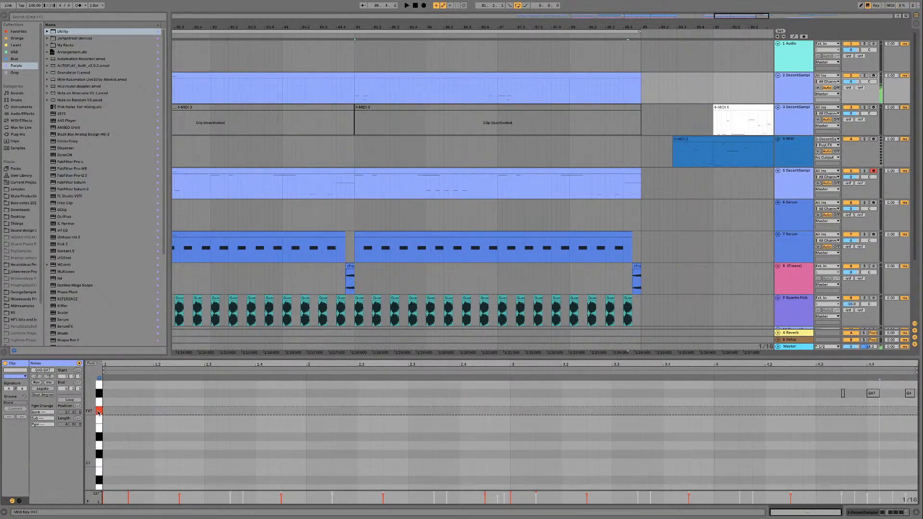
scroll(98, 412, up, 3)
click(100, 434)
key(space)
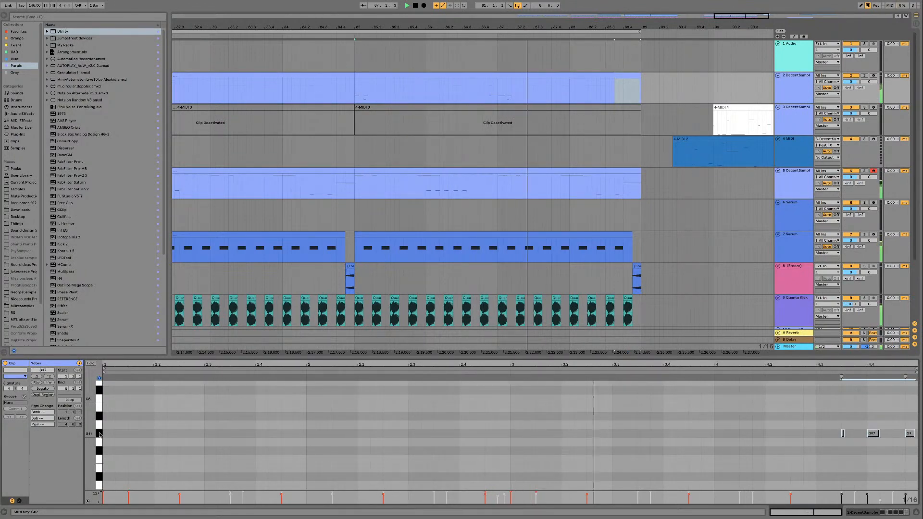
click(100, 434)
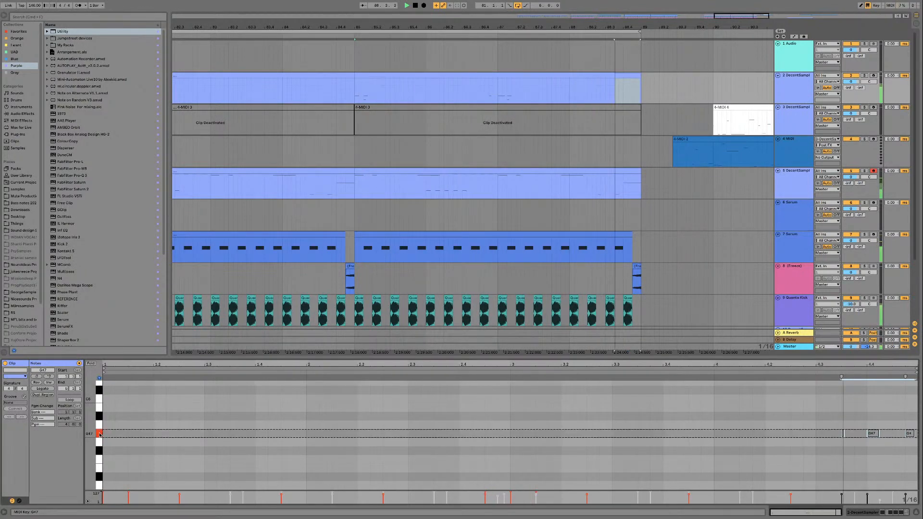
scroll(100, 434, up, 3)
click(99, 394)
key(space)
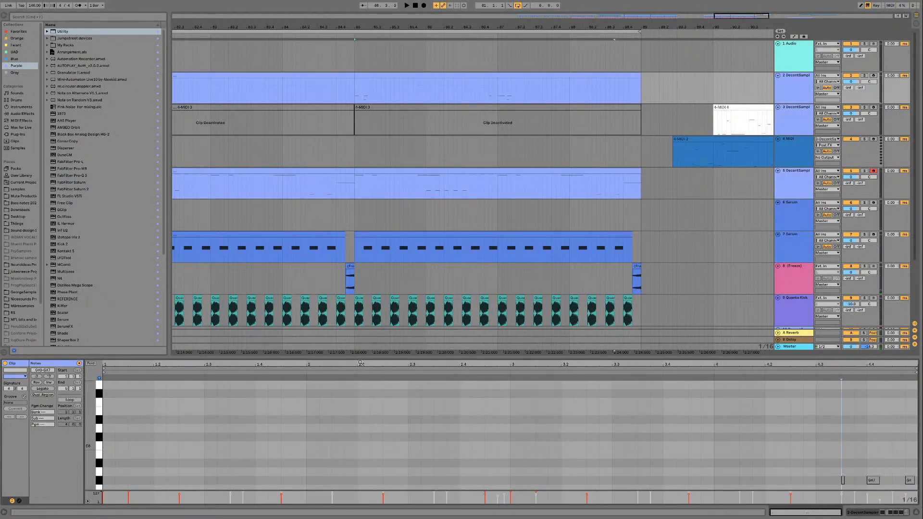
Step: Reactivate the track 3 clip starting at bar 85 and fold its note editor to the used keys
click(575, 107)
key(0)
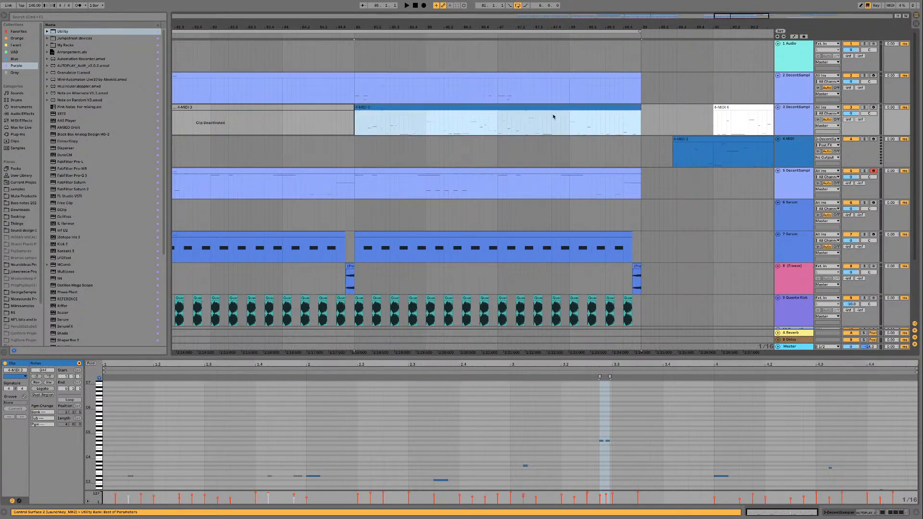
double_click(553, 108)
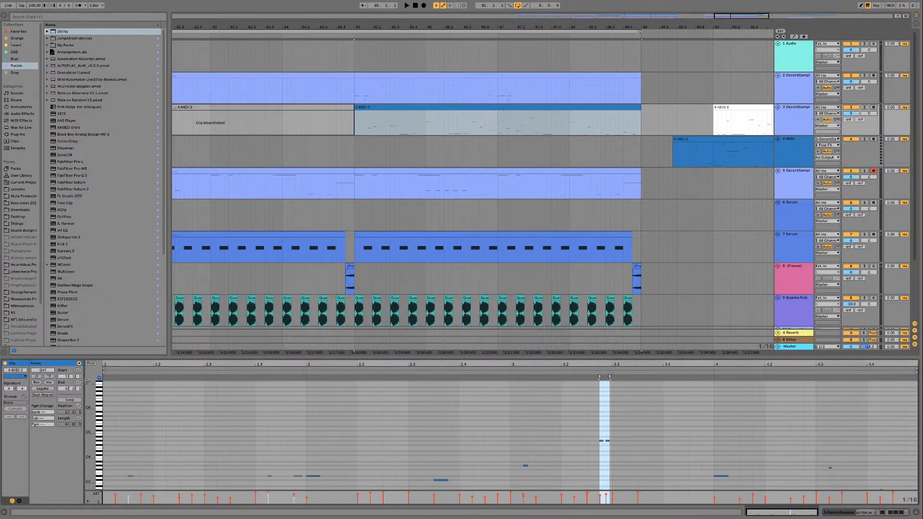
click(90, 363)
scroll(99, 471, down, 1)
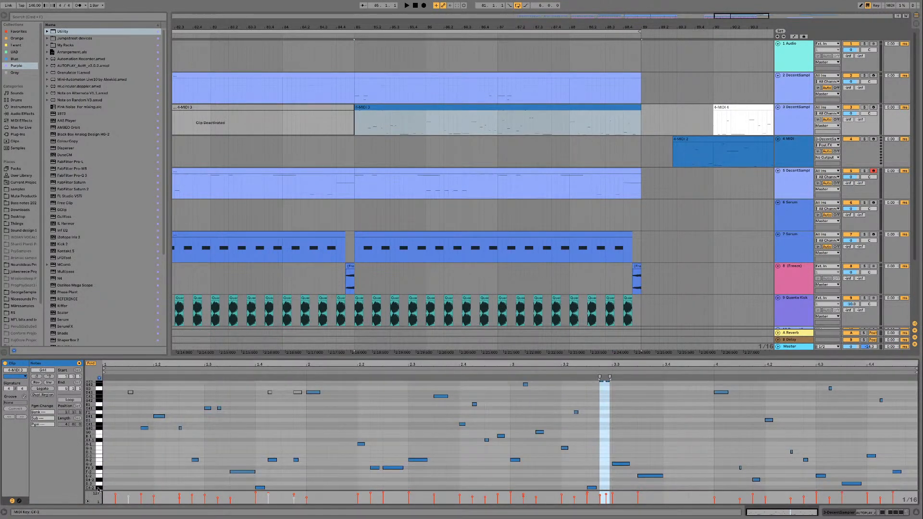
Step: Play the track 3 clip and delete all of its notes
drag(99, 489, 102, 372)
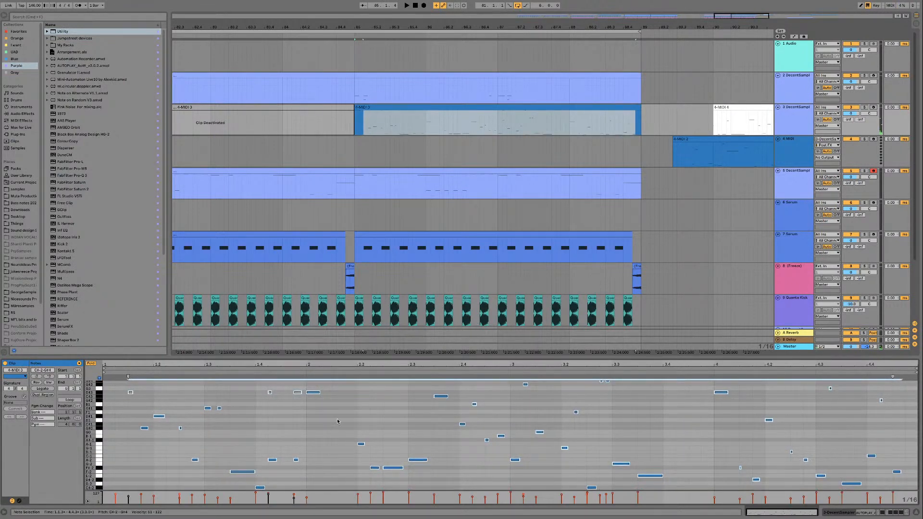
scroll(338, 422, up, 1)
key(space)
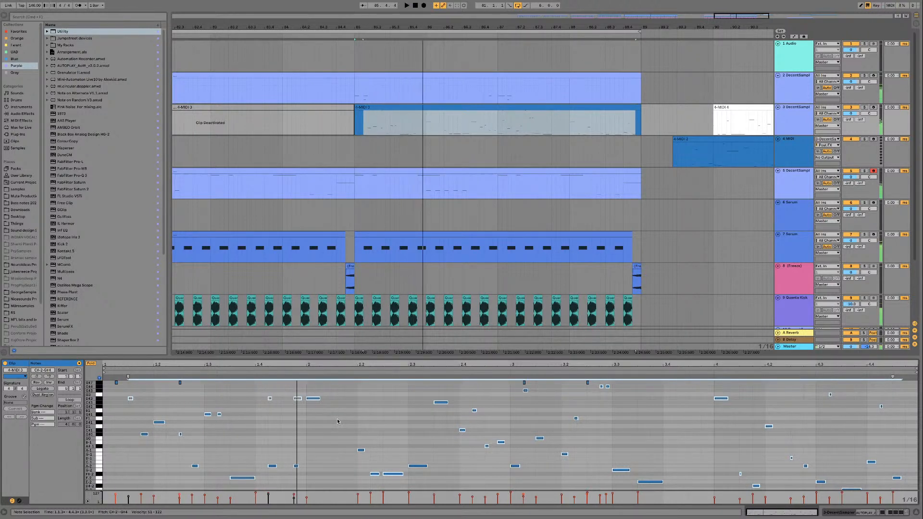
key(Delete)
key(space)
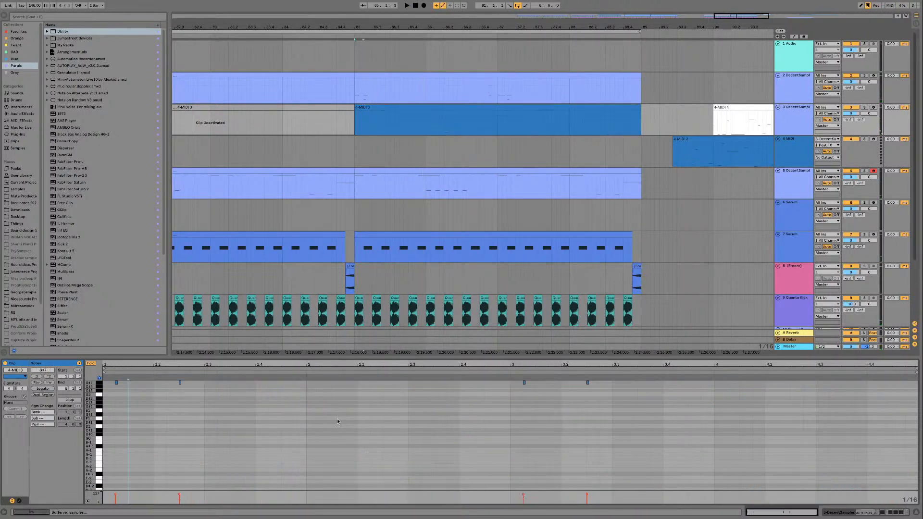
click(97, 384)
key(Delete)
Step: Extend the empty track 3 clip back to bar 81, so it covers bars 81 to 89
click(463, 107)
key(space)
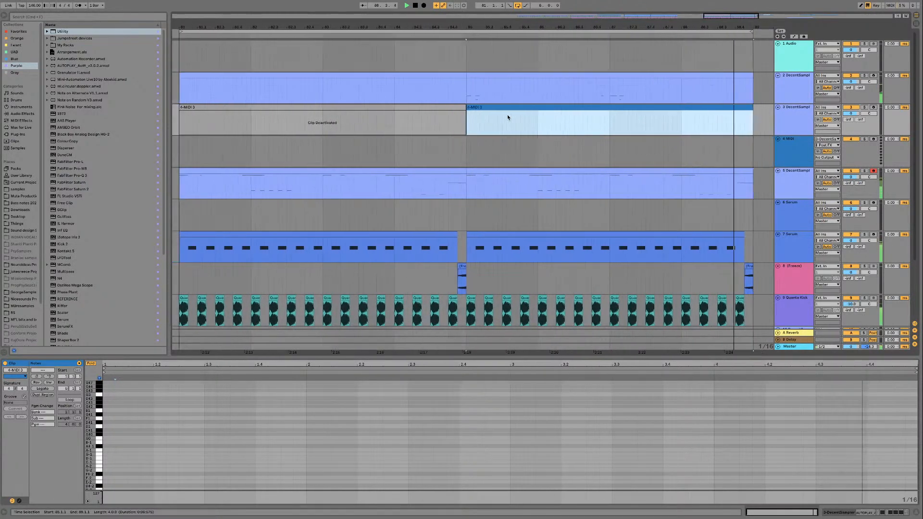
scroll(509, 117, right, 3)
scroll(509, 117, left, 6)
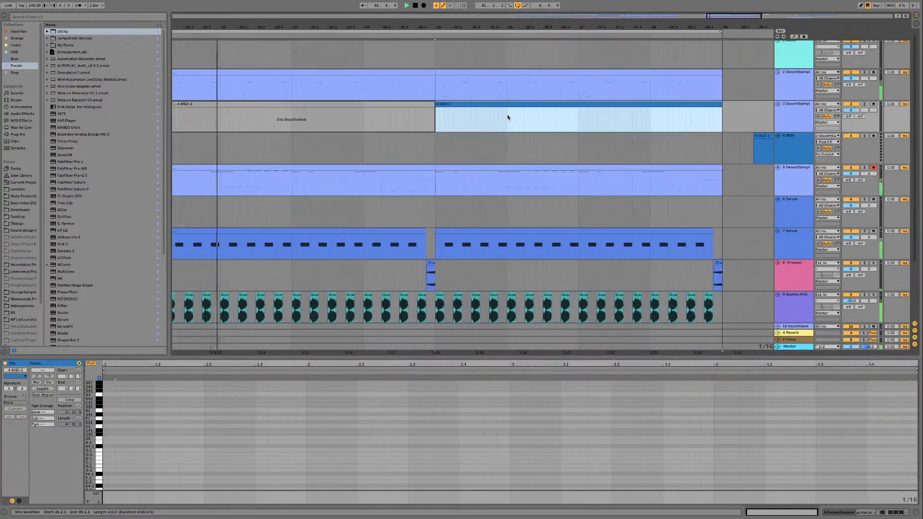
drag(469, 110, 182, 103)
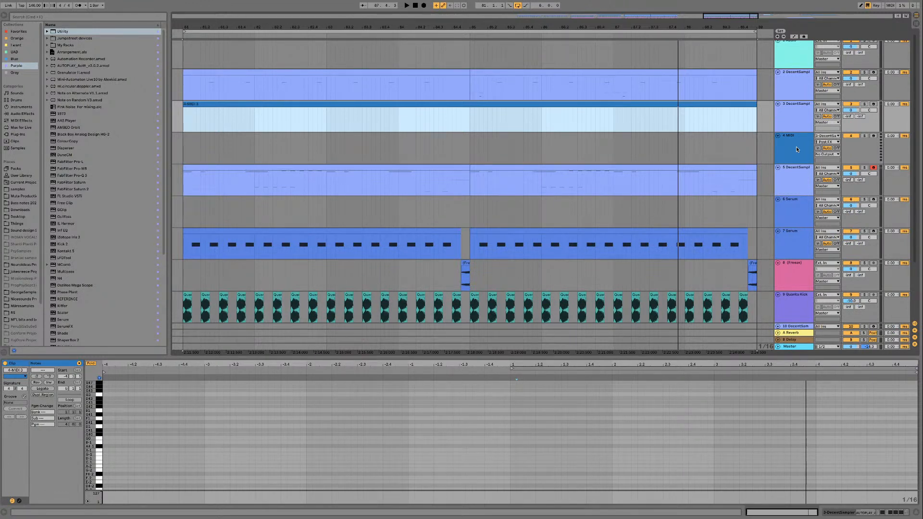
Step: Switch on the AutoPlay device on track 3 and select the track's empty clip
click(800, 118)
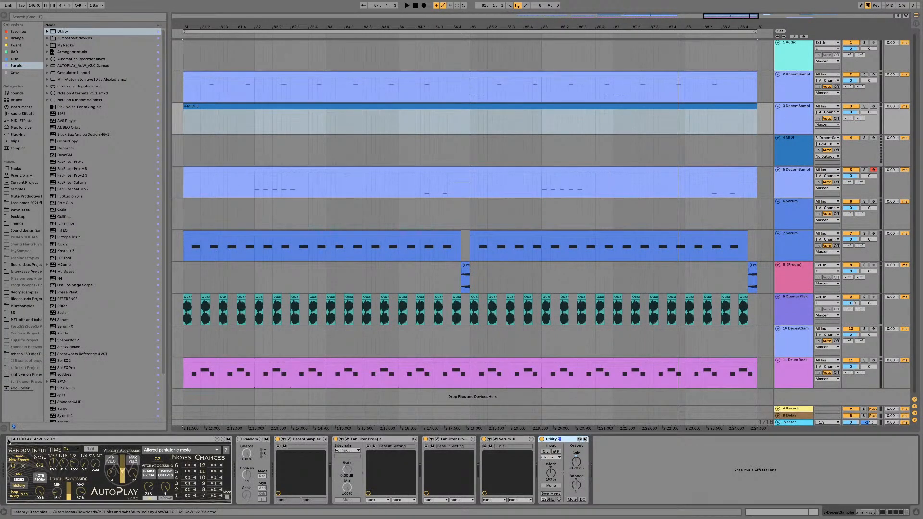
click(8, 440)
click(293, 105)
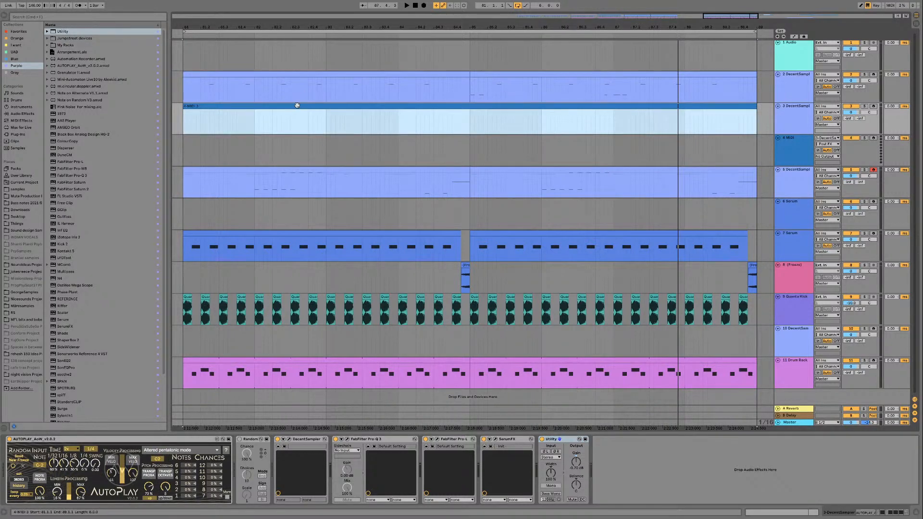
Step: Open the empty track 3 clip, draw one C#-2 note across its whole length, and start playback
double_click(297, 104)
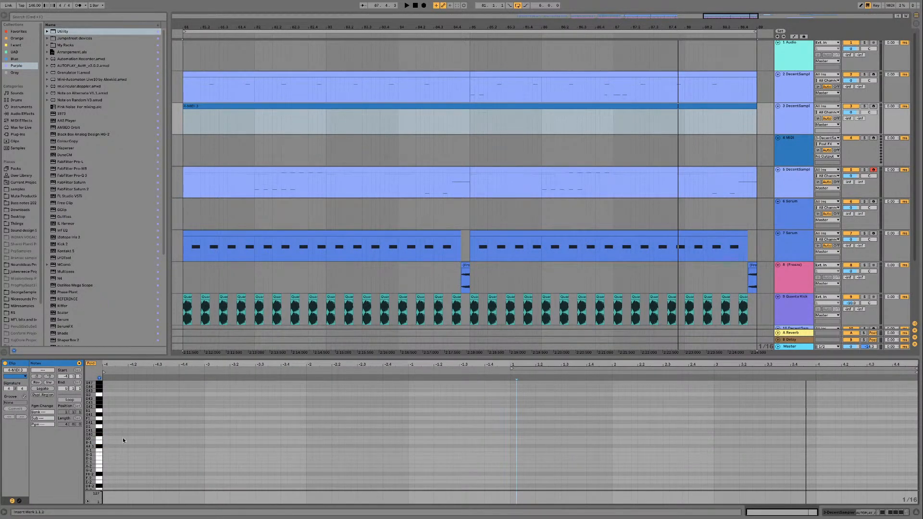
scroll(112, 445, down, 1)
double_click(106, 488)
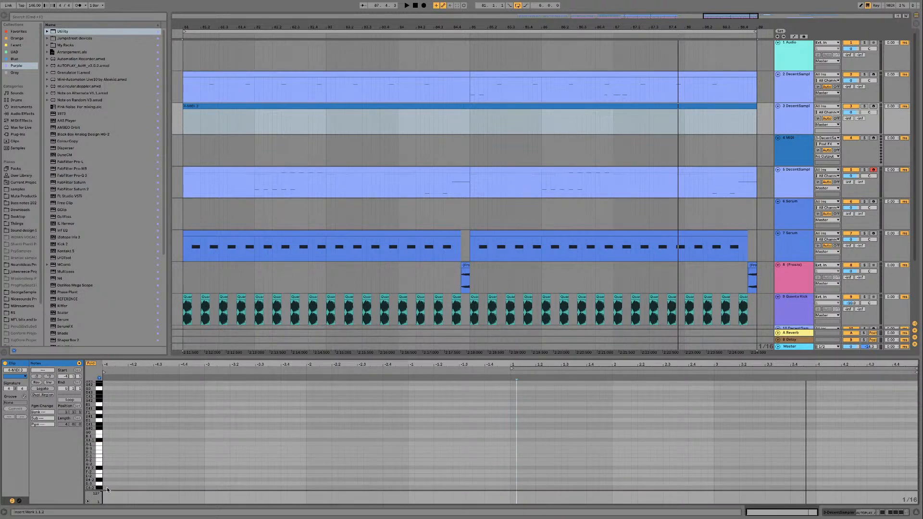
key(space)
key(space)
drag(108, 488, 883, 451)
key(space)
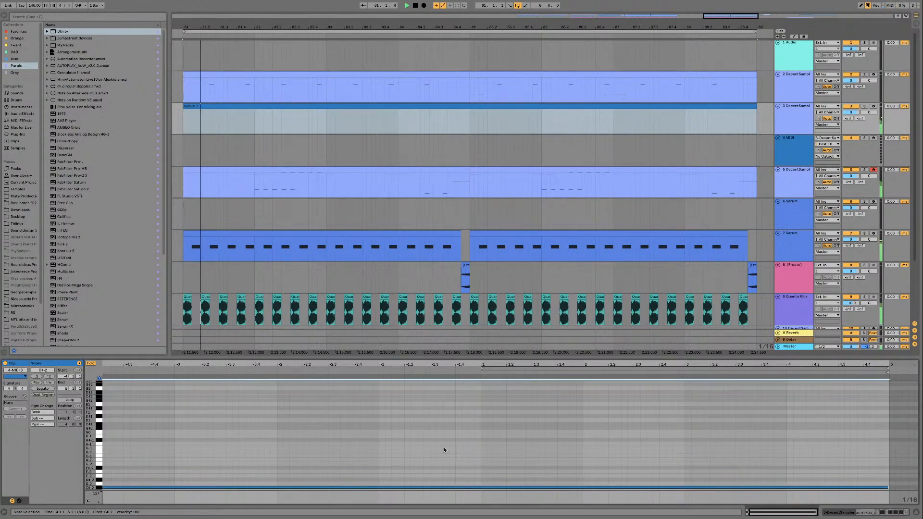
Step: Listen to the long note through AutoPlay, check track 3's device chain, and return to the clip's note editor
scroll(371, 436, left, 1)
scroll(764, 105, left, 1)
click(763, 105)
key(shift+Tab)
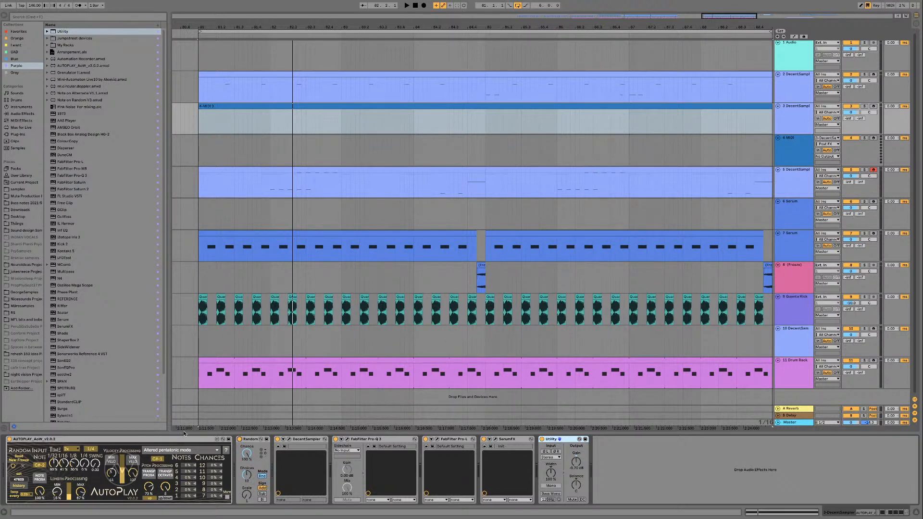
click(288, 108)
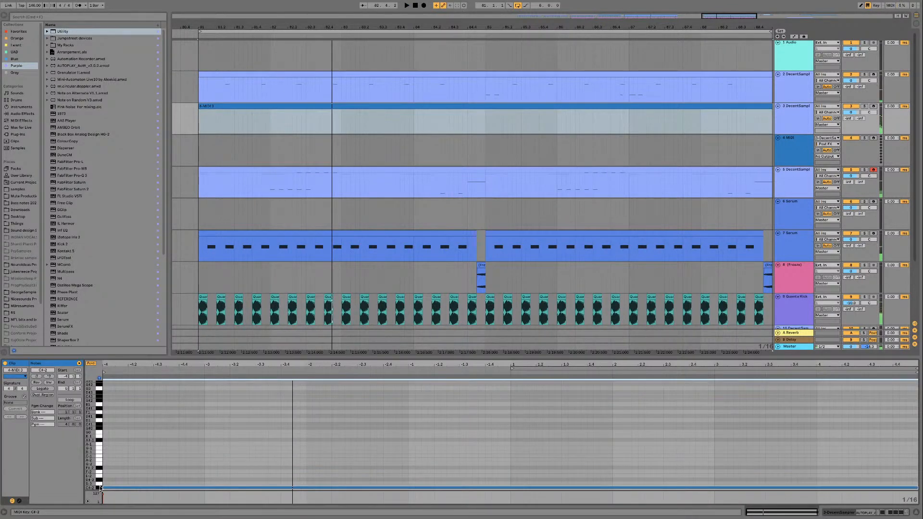
Step: Raise the long note octave by octave from C#-2 to C#1, auditioning each pitch with AutoPlay
key(shift+Up)
key(space)
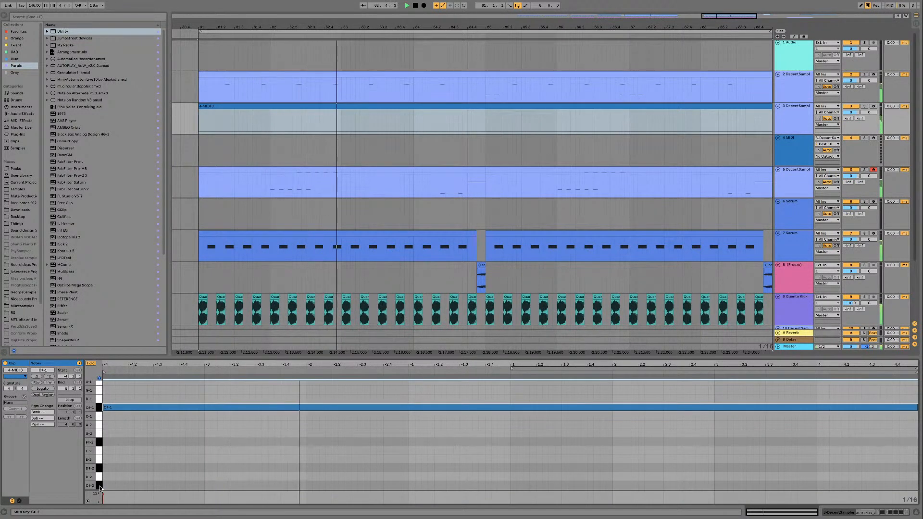
key(shift+Up)
key(space)
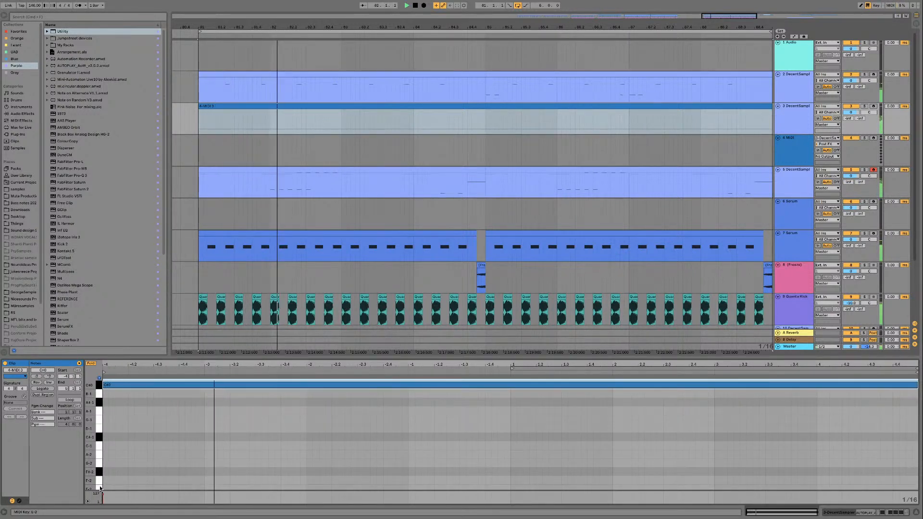
key(shift+Up)
key(space)
key(space)
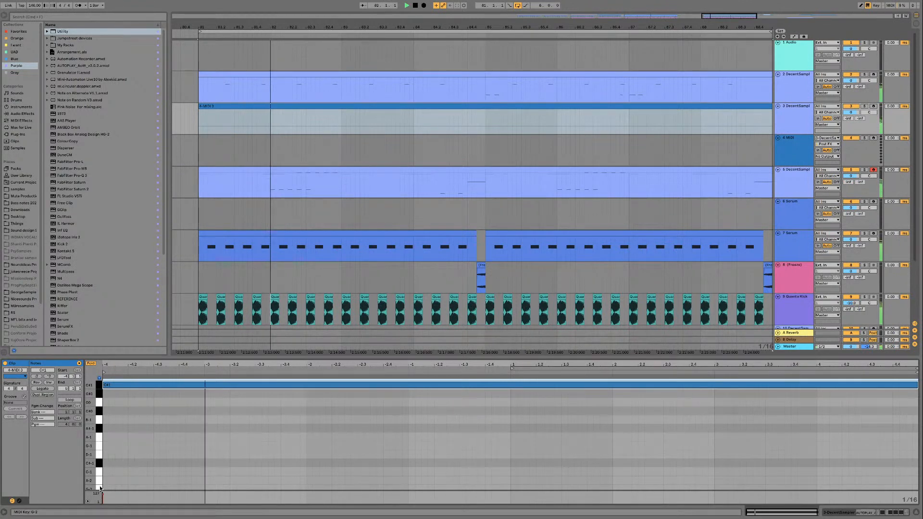
Step: Lower the long note two octaves to C#-1 and replay the clip
key(shift+Down)
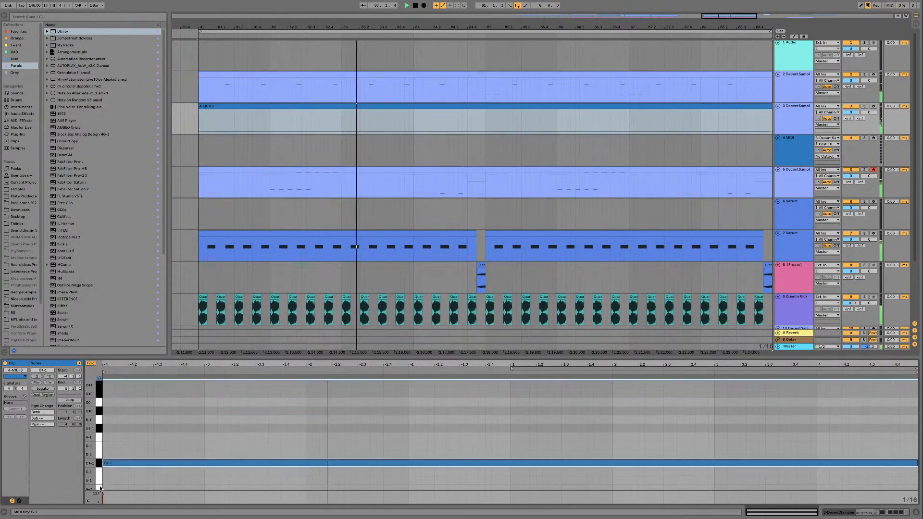
key(shift+Down)
key(space)
key(space)
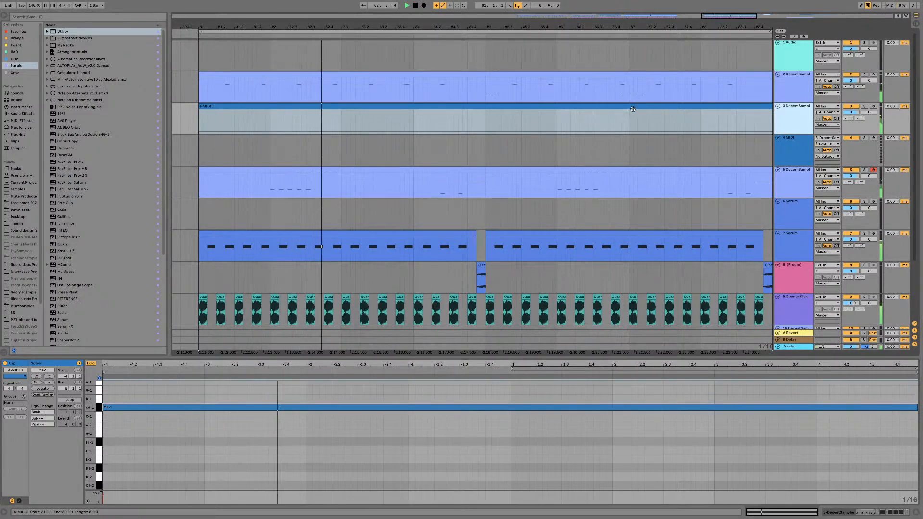
Step: Stop playback and switch off the AutoPlay and Random devices on track 3
key(space)
click(440, 106)
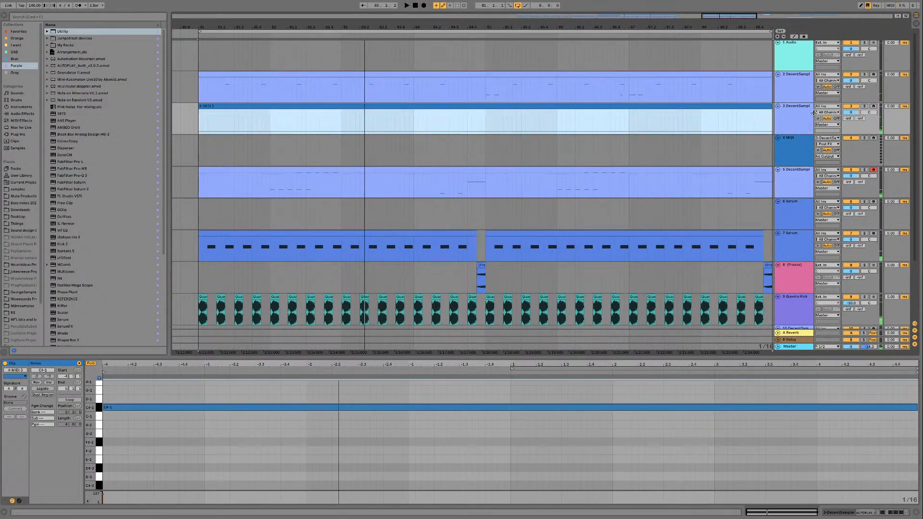
click(801, 119)
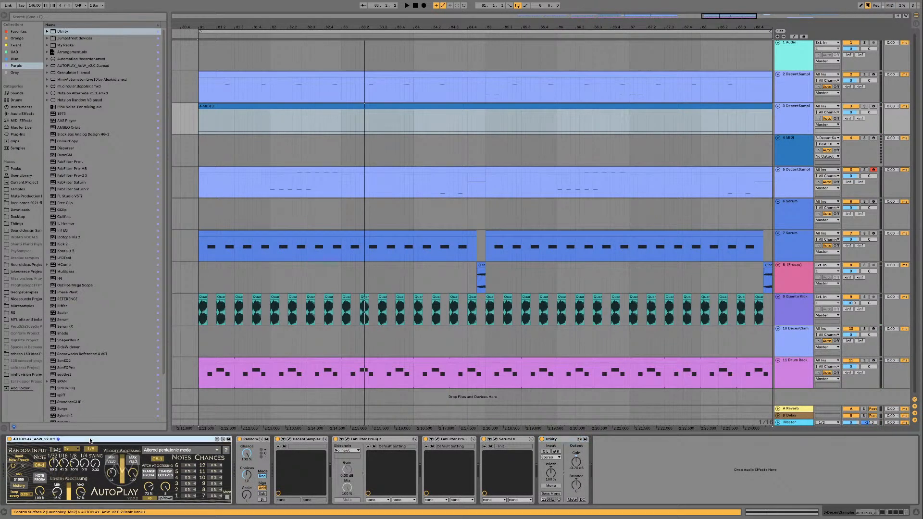
click(251, 440)
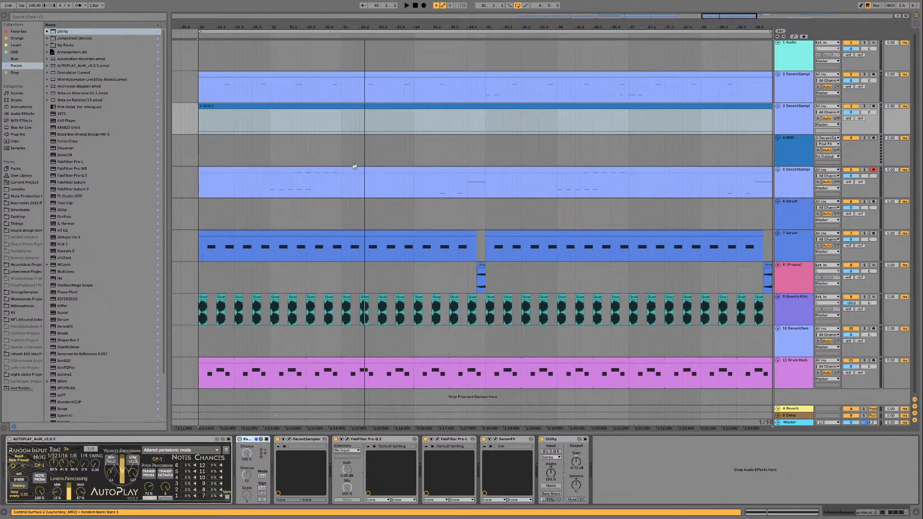
Step: Delete the long C#-1 note from the track 3 clip
click(290, 111)
click(129, 408)
key(Delete)
scroll(99, 398, up, 4)
scroll(99, 397, up, 4)
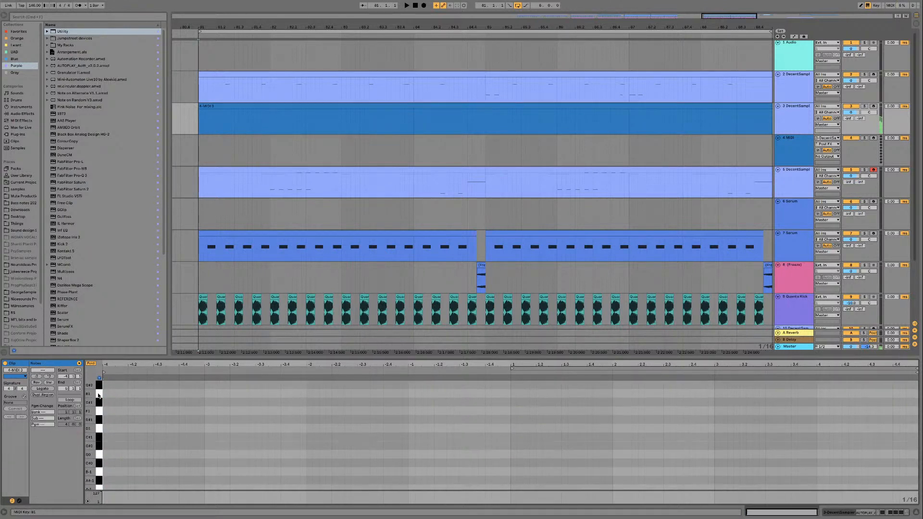
Step: Draw an eighth-note G#2 at the start of the track 3 clip, audition it, and lower it an octave to G#1
double_click(107, 397)
key(space)
mouse_move(115, 397)
mouse_down()
mouse_move(175, 399)
mouse_move(114, 399)
mouse_up()
key(space)
key(space)
key(space)
key(space)
key(space)
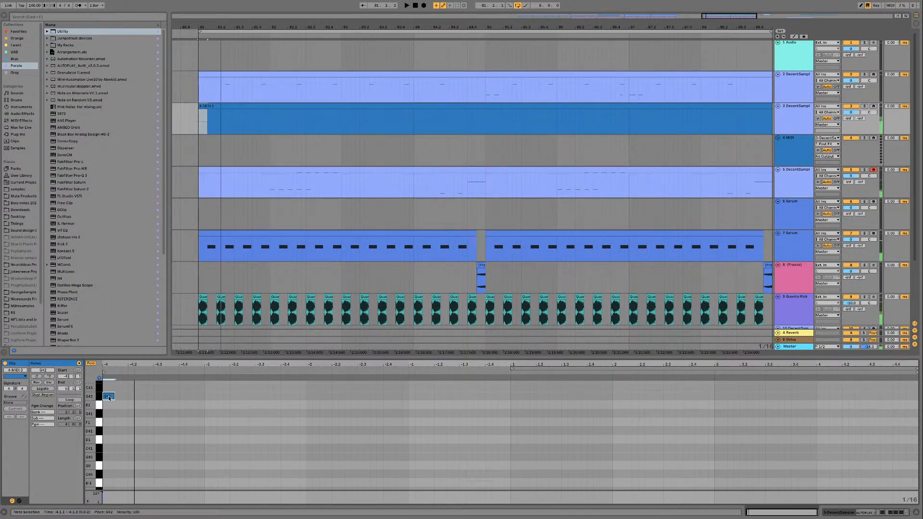
key(space)
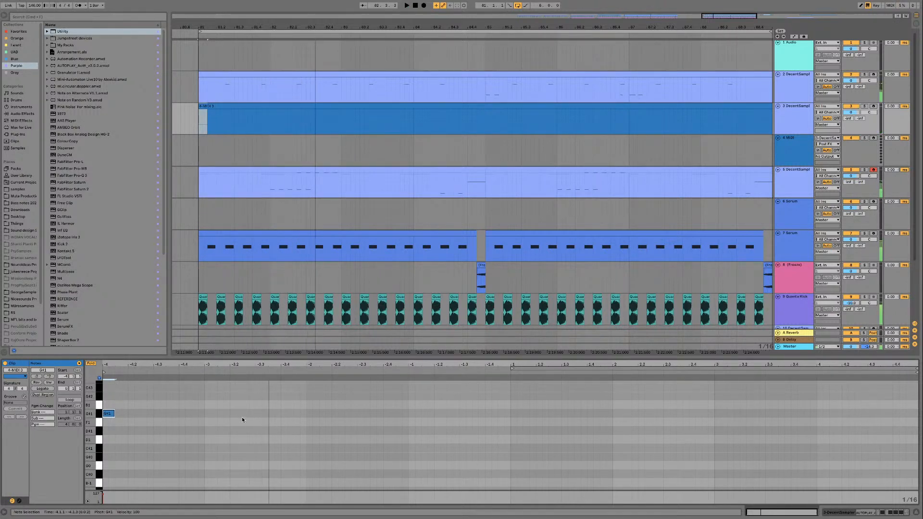
key(space)
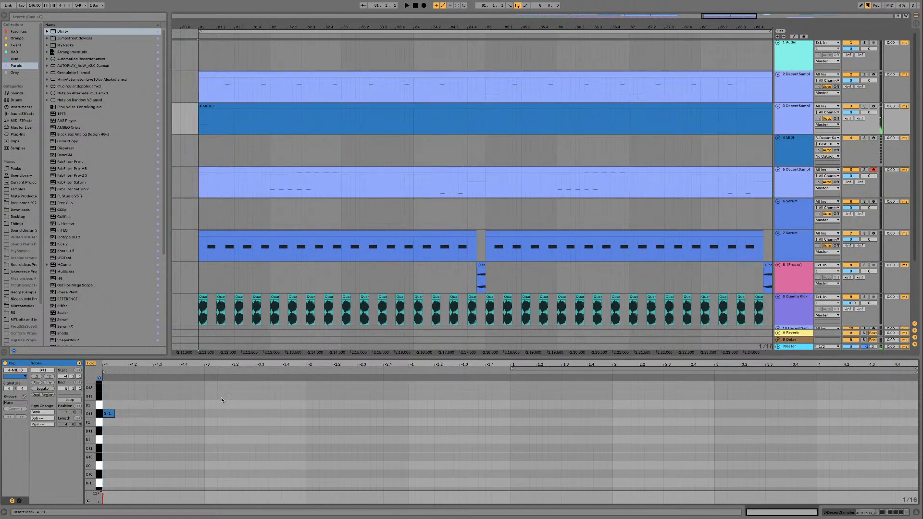
Step: Add three short G#2 notes an eighth note apart in bar 82, starting on beat 2, and play them
key(space)
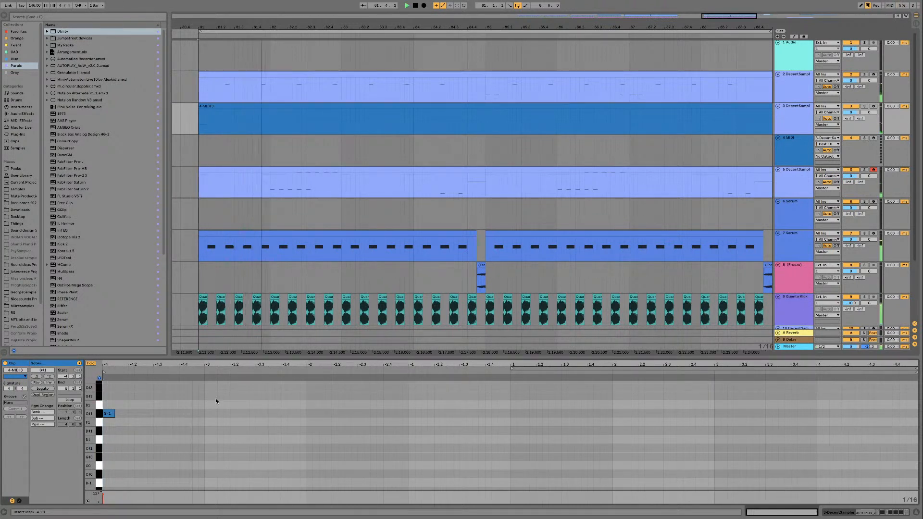
double_click(234, 397)
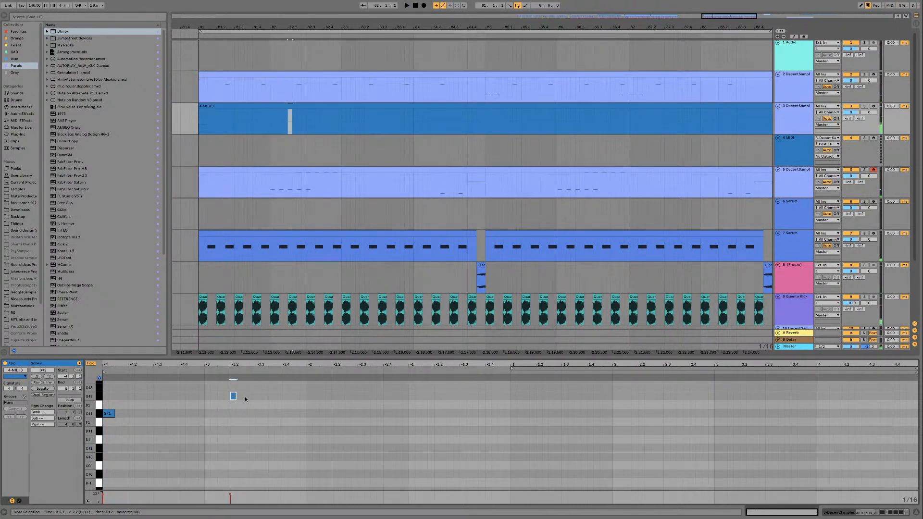
double_click(252, 396)
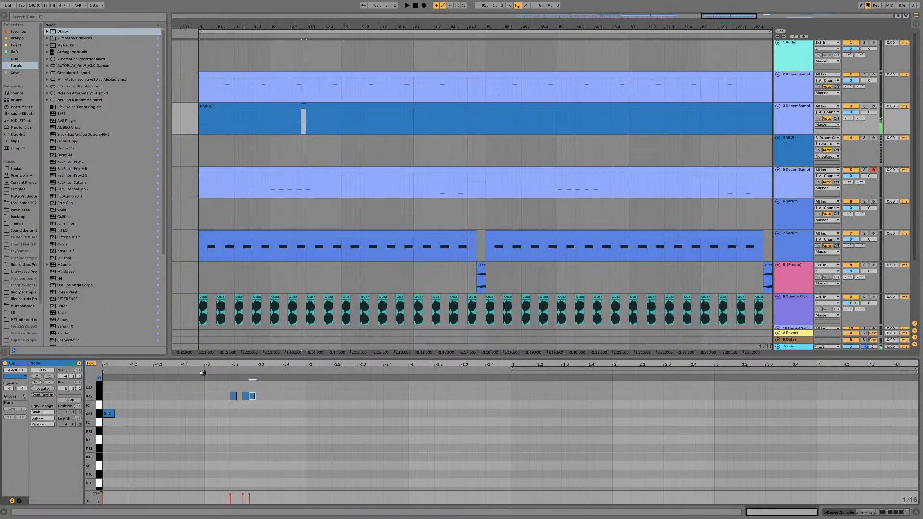
drag(250, 398, 263, 399)
key(space)
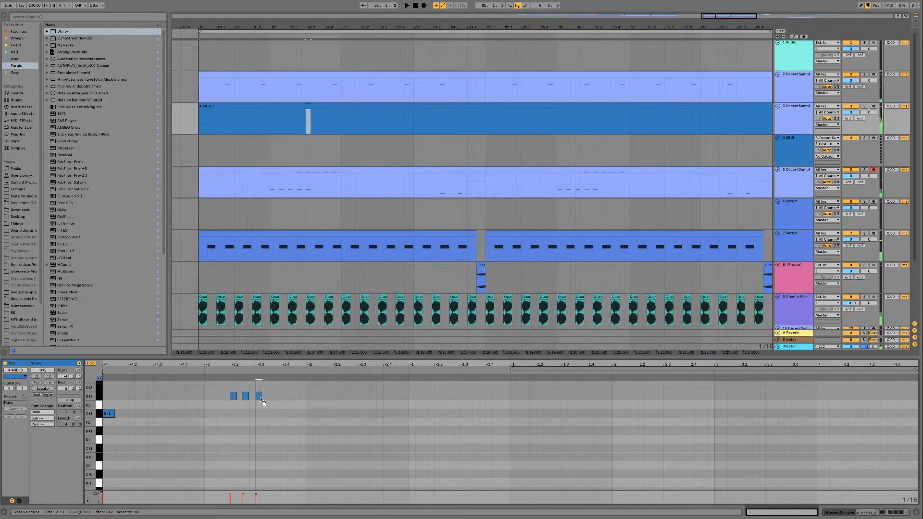
key(space)
Step: Rework the three G#2 notes to start an eighth note later in bar 82, with the first one shortened
click(245, 396)
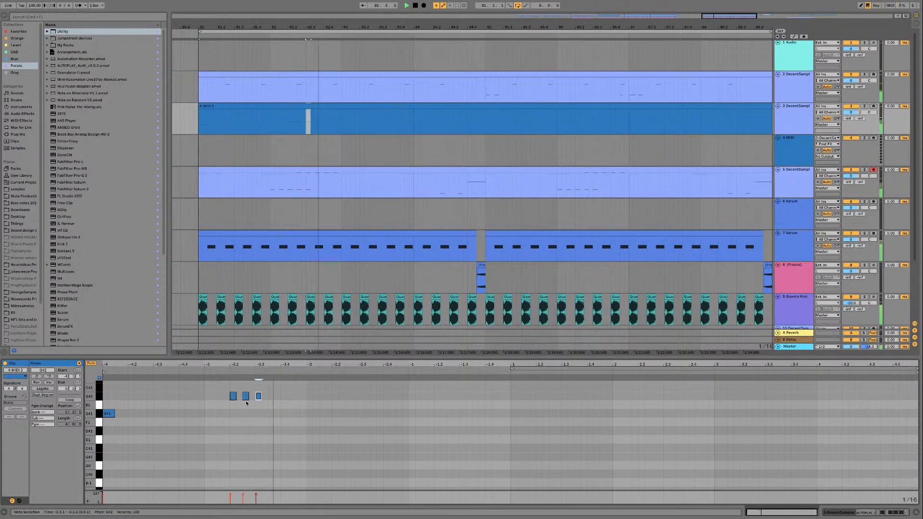
mouse_move(243, 412)
mouse_down()
mouse_move(259, 395)
mouse_move(248, 400)
mouse_up()
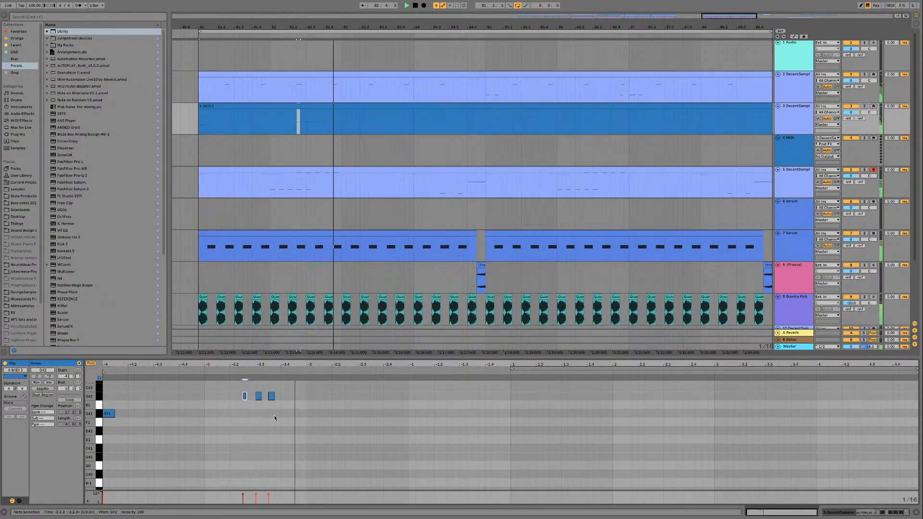
key(space)
Step: Lengthen the last two G#2 notes in bar 82 to slightly under an eighth note each, checking them in playback
drag(281, 393, 263, 399)
click(271, 397)
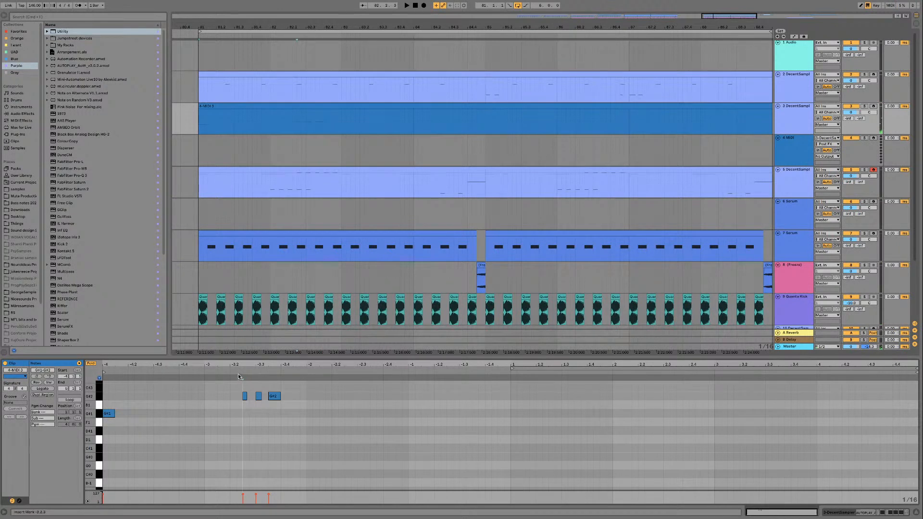
click(277, 396)
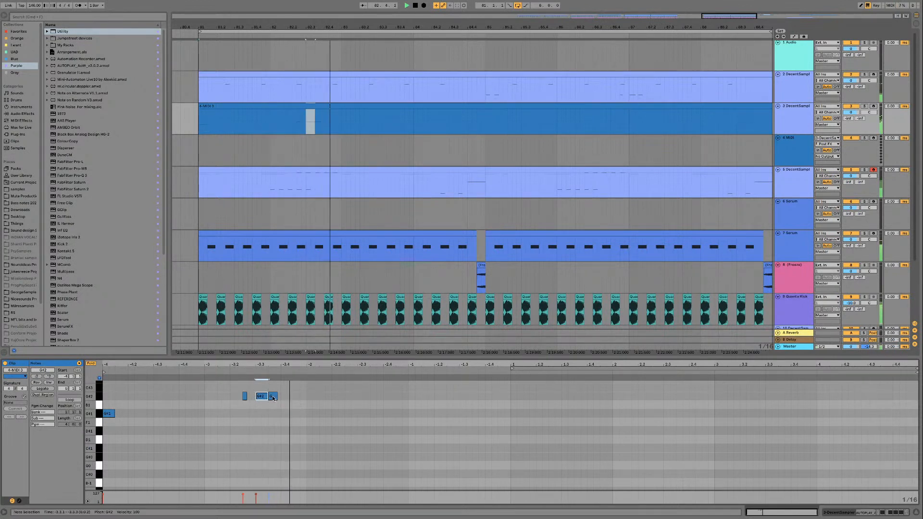
drag(268, 396, 262, 395)
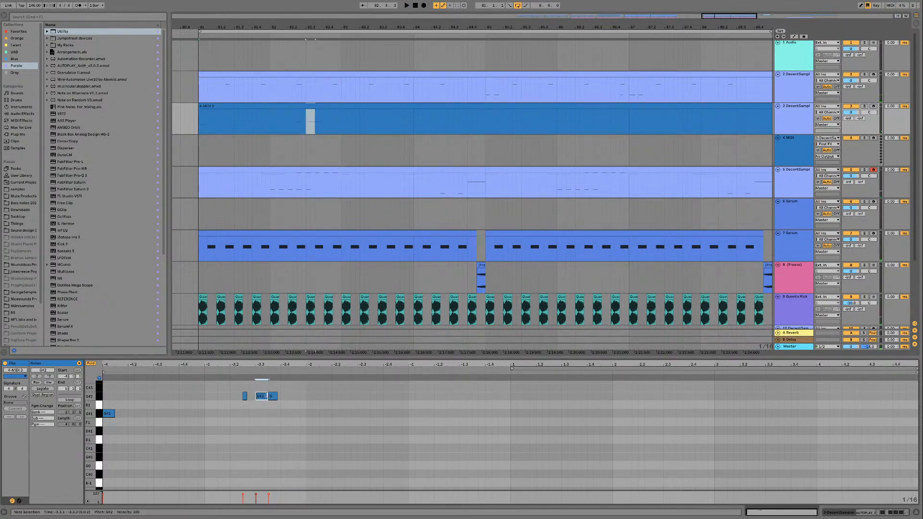
click(238, 373)
key(space)
drag(277, 396, 275, 396)
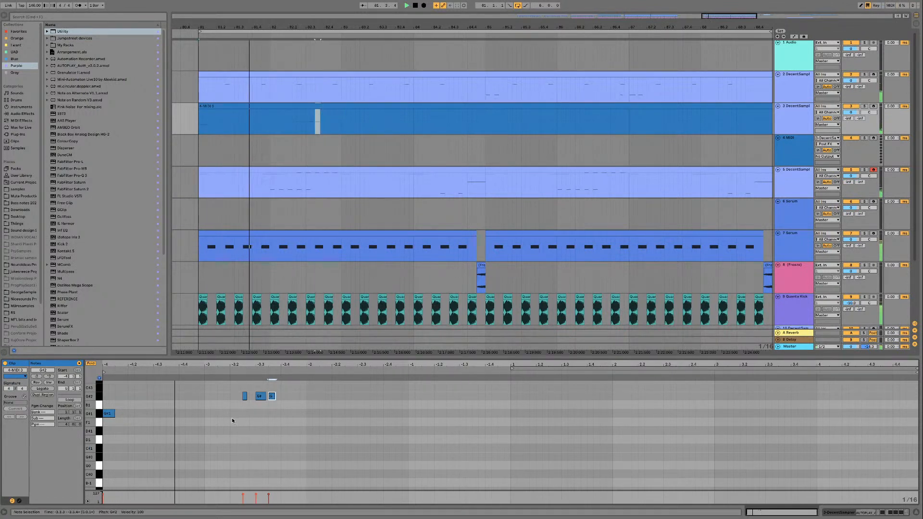
Step: Duplicate the opening G#1 note, place the copy at -4.2.3 in the clip, and play the result
click(109, 414)
key(space)
drag(110, 415, 128, 417)
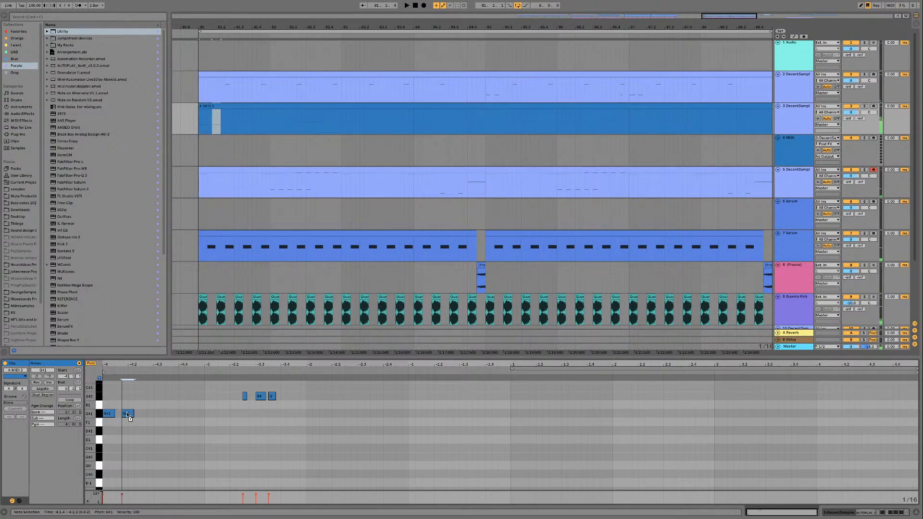
key(space)
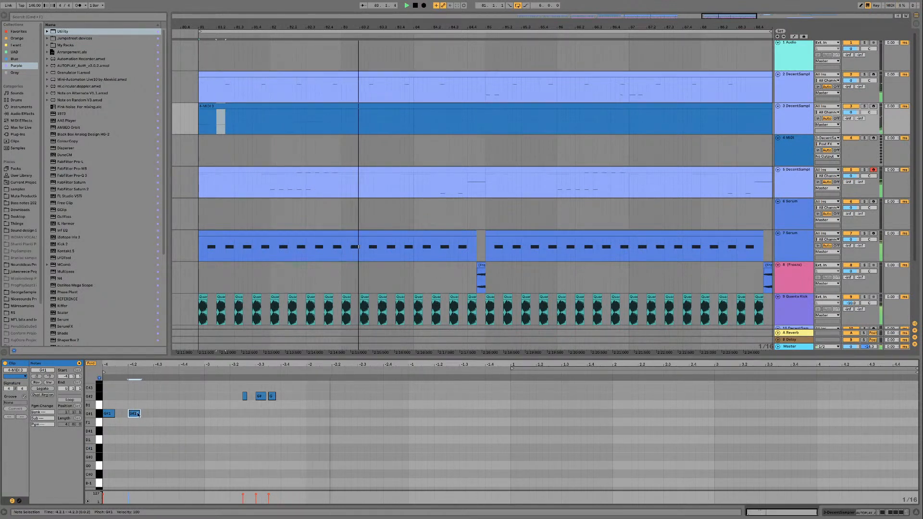
drag(134, 415, 147, 414)
key(space)
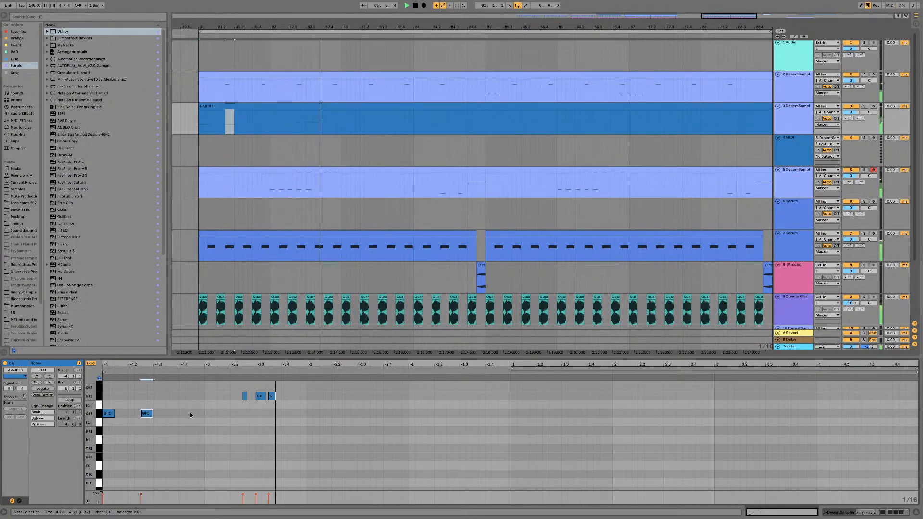
Step: Audition higher keys for track 3 and draw a G#3 note on beat 4 of bar 82
scroll(371, 409, up, 3)
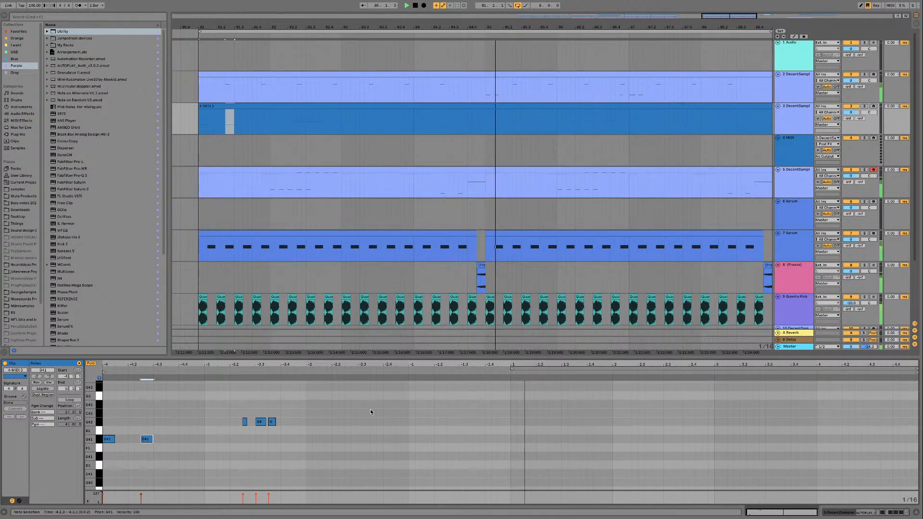
key(space)
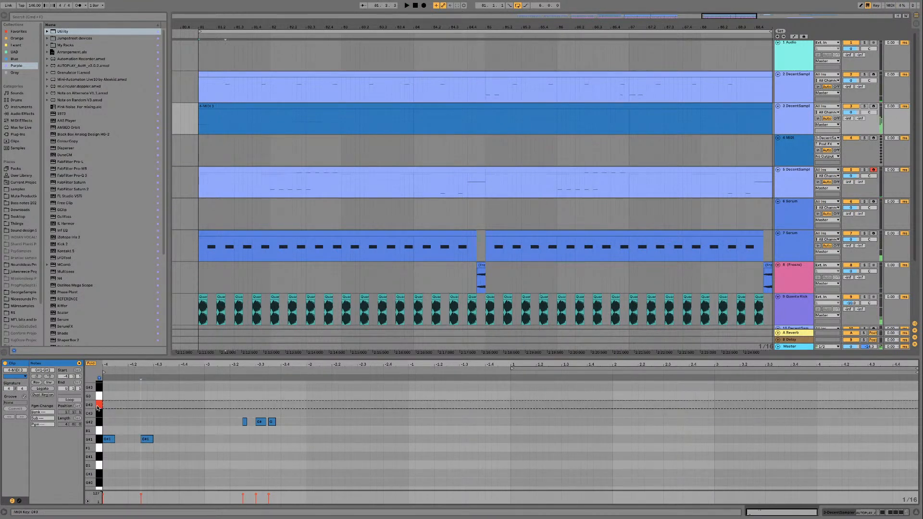
click(100, 396)
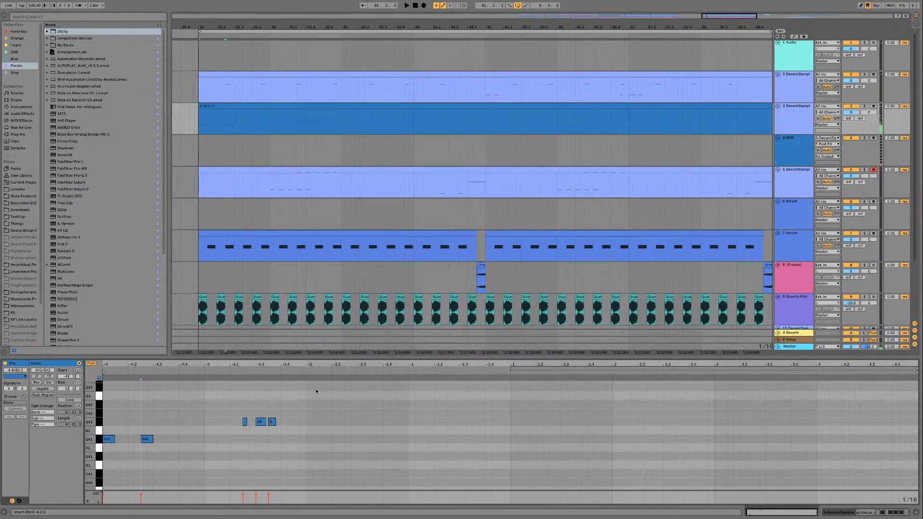
mouse_move(312, 388)
mouse_down()
mouse_move(337, 387)
mouse_move(305, 390)
mouse_up()
key(space)
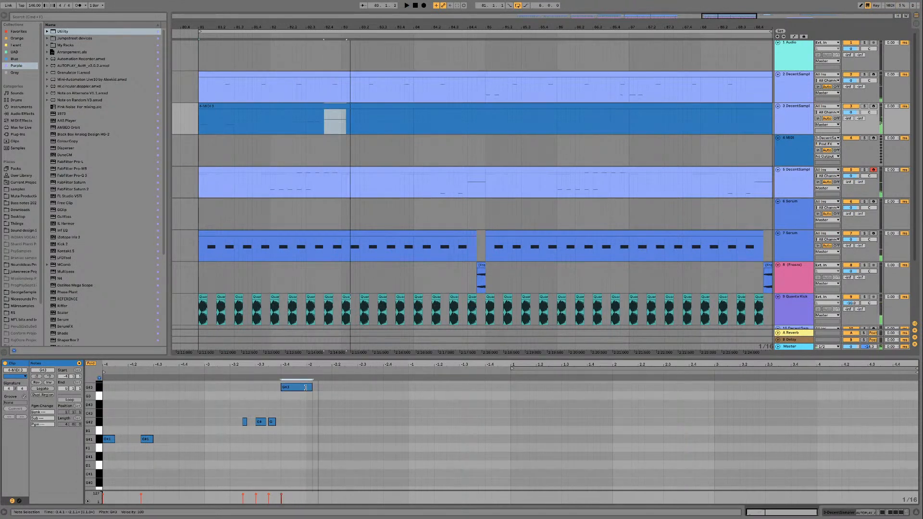
Step: Shorten the G#3 note to an eighth note, raise it an octave to G#4, and play from just before the phrase
drag(312, 387, 292, 391)
key(shift+Up)
key(space)
click(248, 373)
click(237, 373)
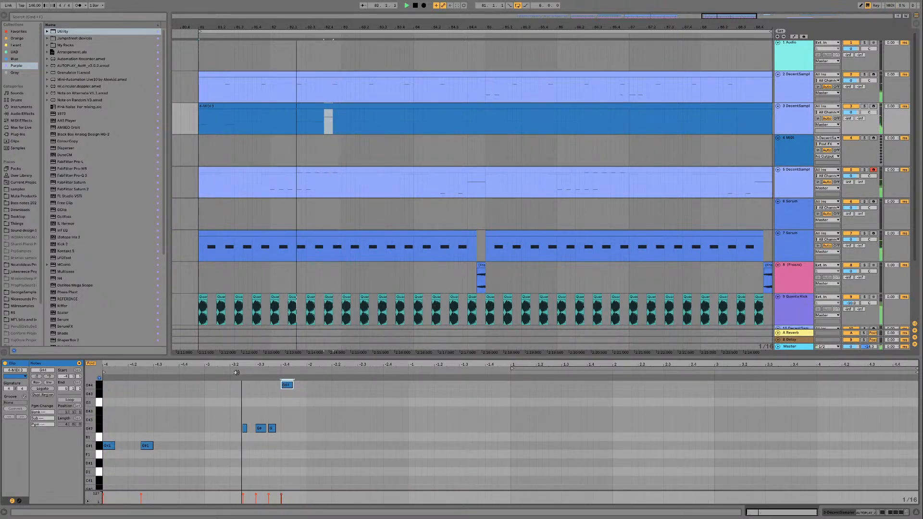
Step: Move the G#4 note to -3.4.3 and raise it to G#7, add a G#4 note at -3.4.1, and play the result
click(291, 388)
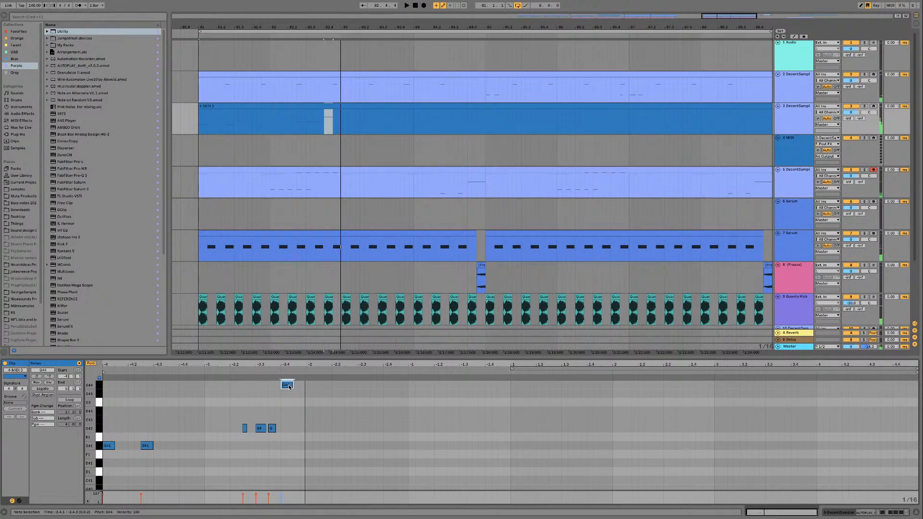
drag(287, 388, 302, 392)
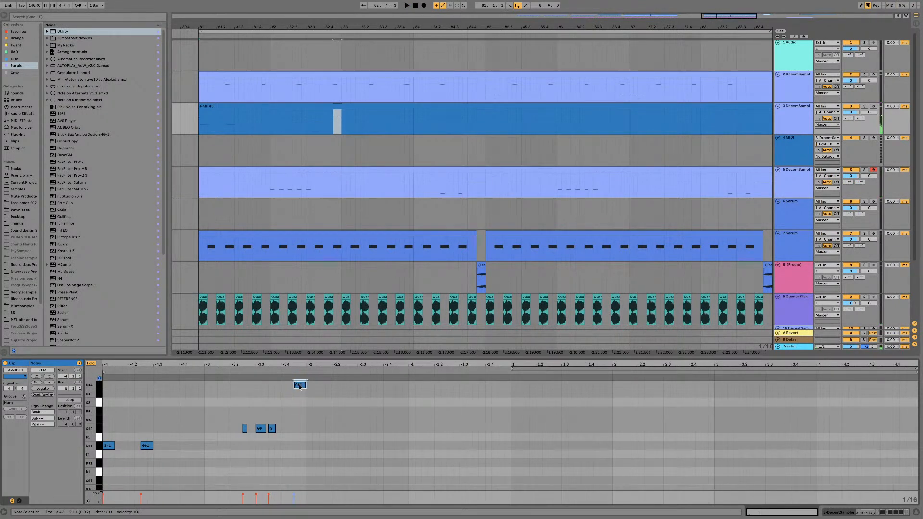
double_click(288, 386)
click(303, 387)
key(shift+Up)
key(space)
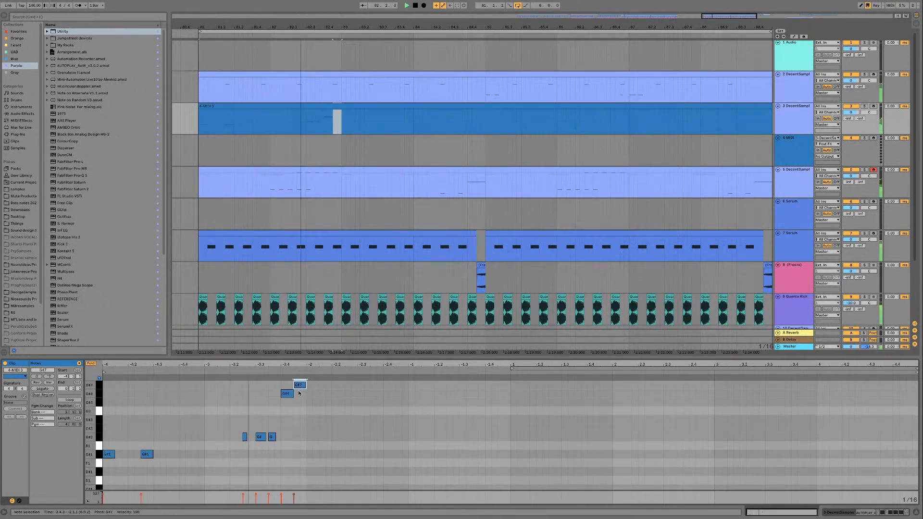
Step: Set the note at -3.4.1 to G#7 and the final note at -3.4.3 to G#3, checking them in playback
key(space)
click(287, 394)
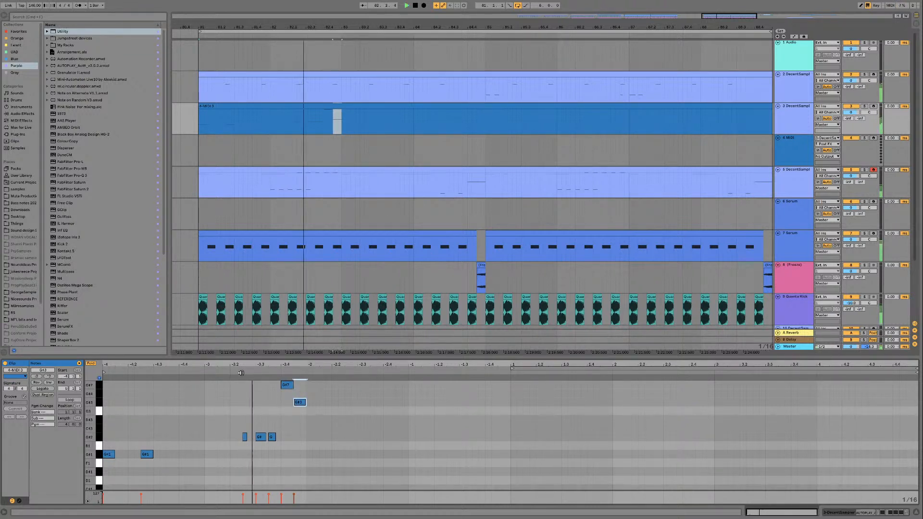
key(space)
key(space)
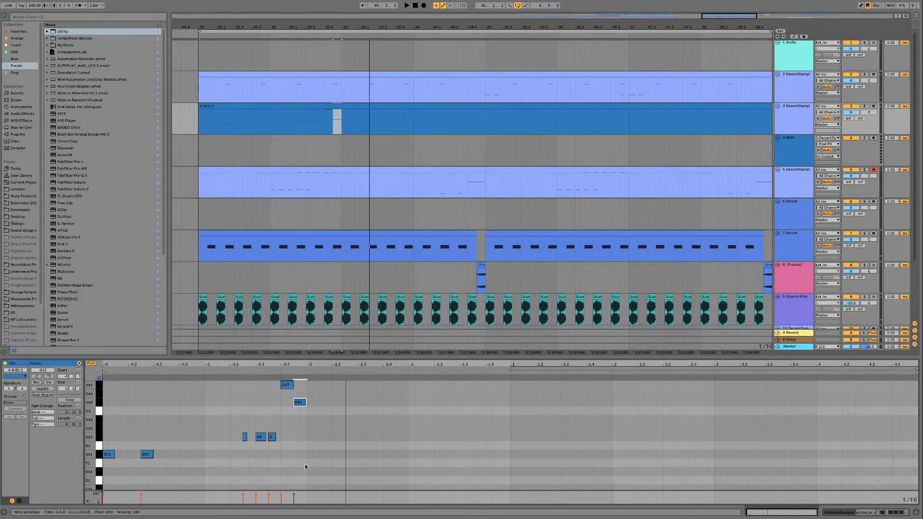
Step: Duplicate all notes of the opening two-bar phrase so the copy starts at -2.1.1, and audition it
drag(306, 466, 104, 384)
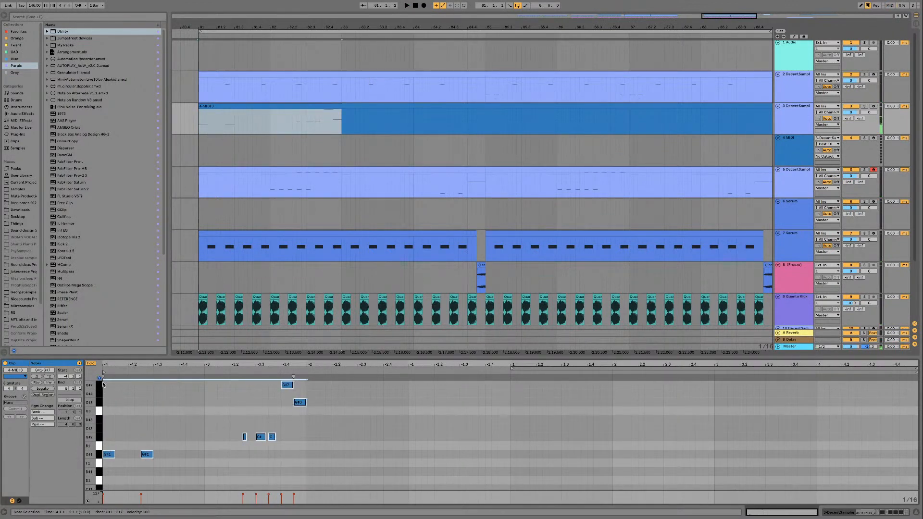
key(super+d)
key(space)
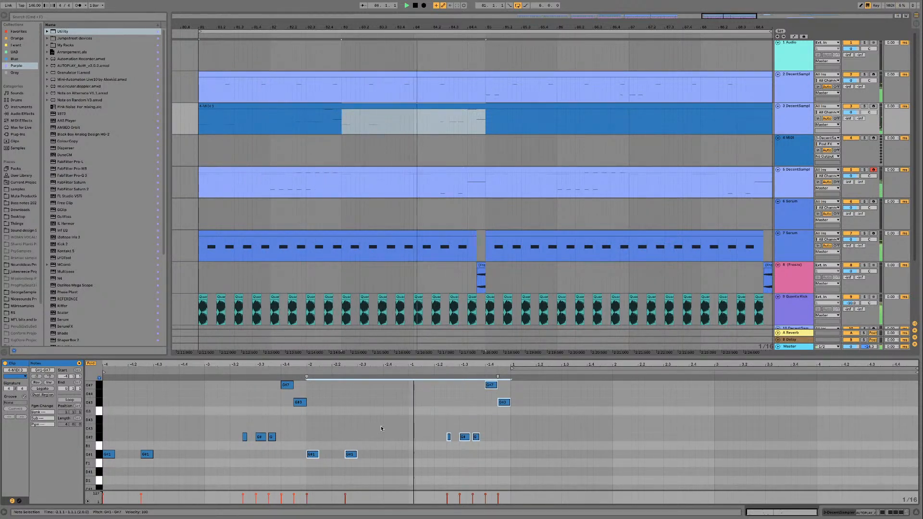
key(space)
Step: In the copied phrase, raise the last two G#2 notes to G#7, lower the original G#7 to G#2, and play it
click(511, 418)
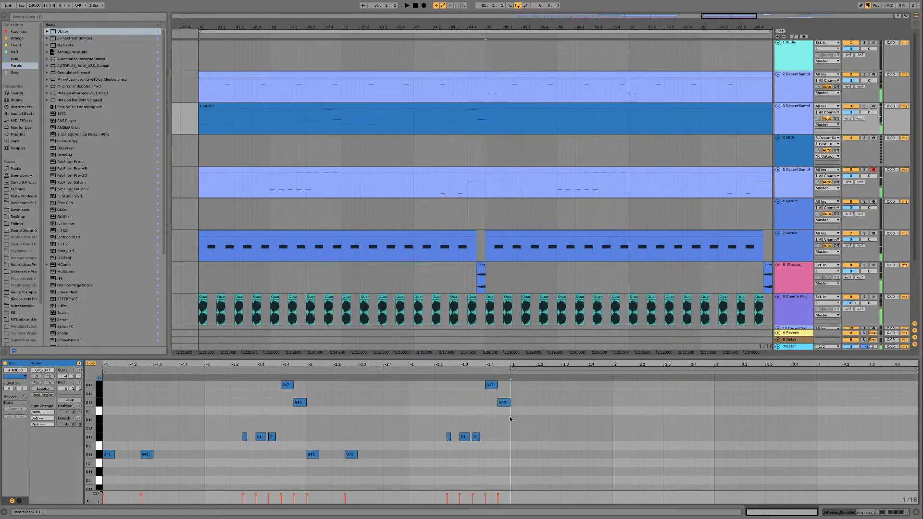
drag(463, 427, 476, 438)
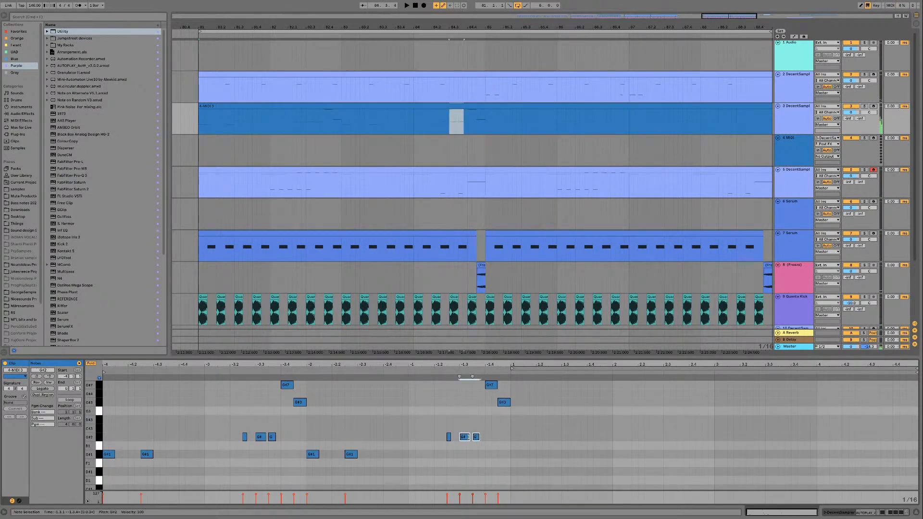
key(space)
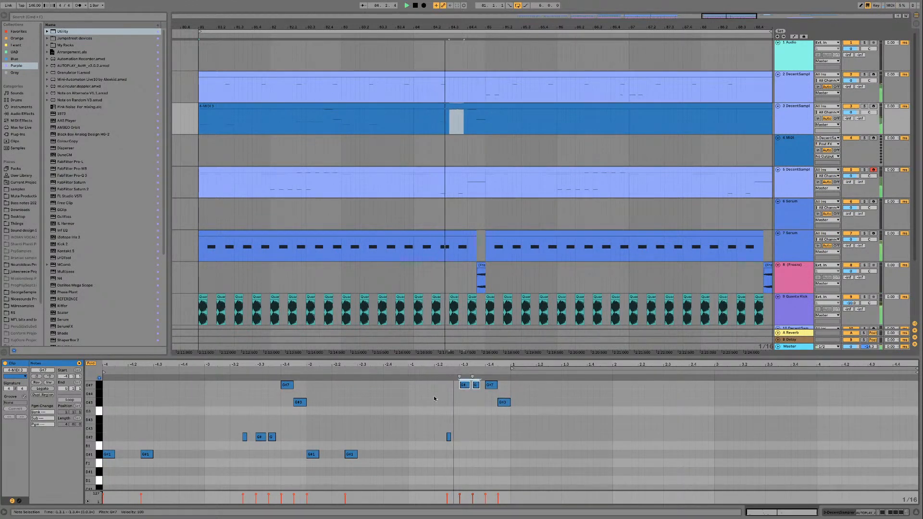
drag(493, 387, 495, 438)
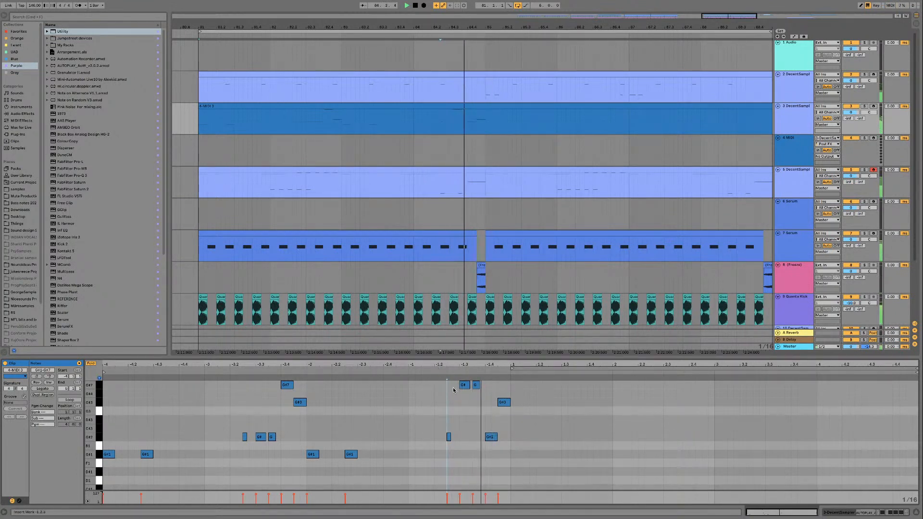
key(space)
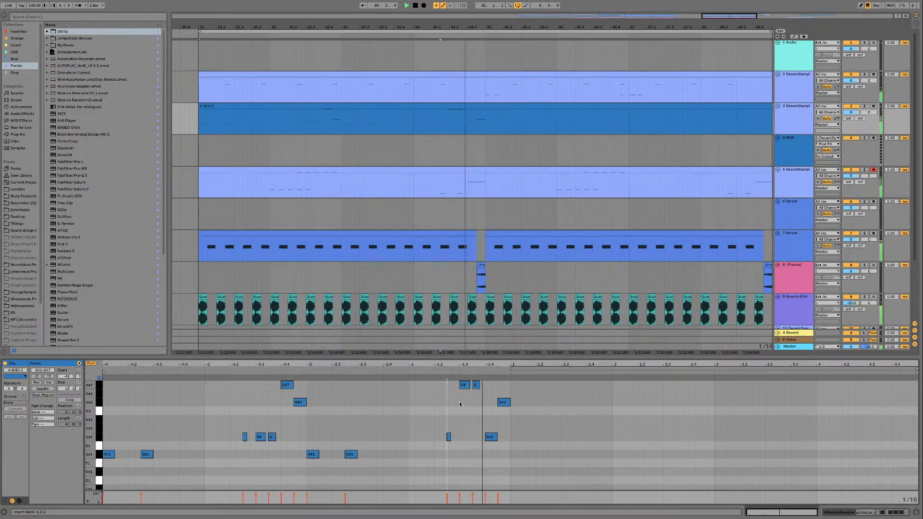
Step: Duplicate the complete four-bar pattern so its copy starts at 1.1.1 in the clip
key(space)
drag(511, 469, 94, 357)
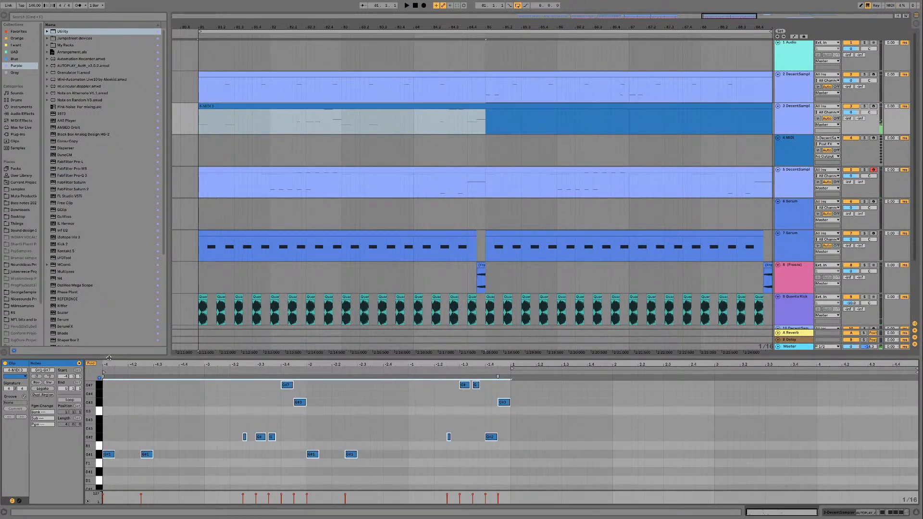
key(super+d)
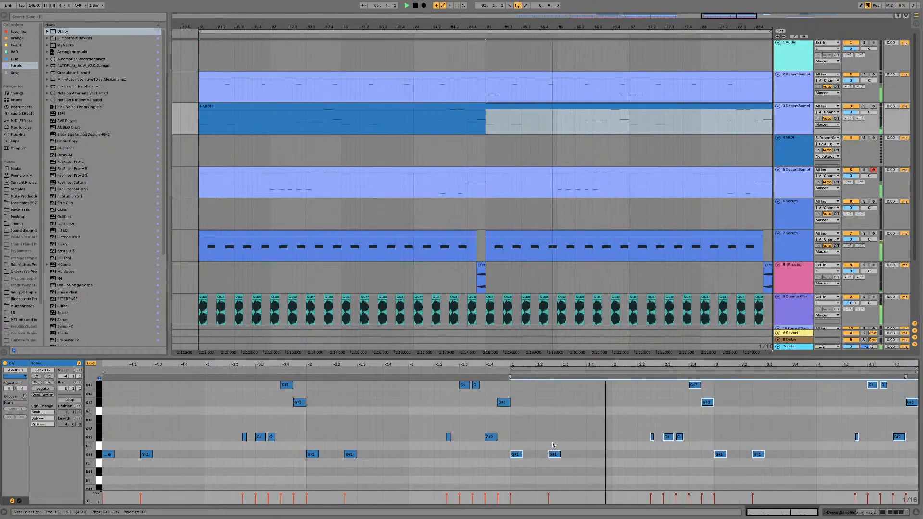
Step: Lower the opening G#1 note at 1.1.1 to C-2, auditioning low pitches in playback along the way
click(516, 455)
key(space)
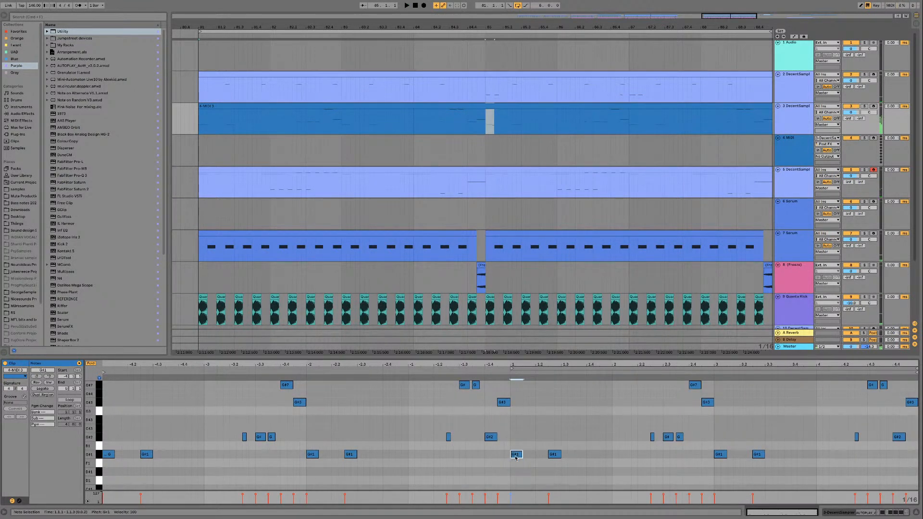
key(shift+Down)
key(shift+Down)
key(shift+Down)
key(shift+Down)
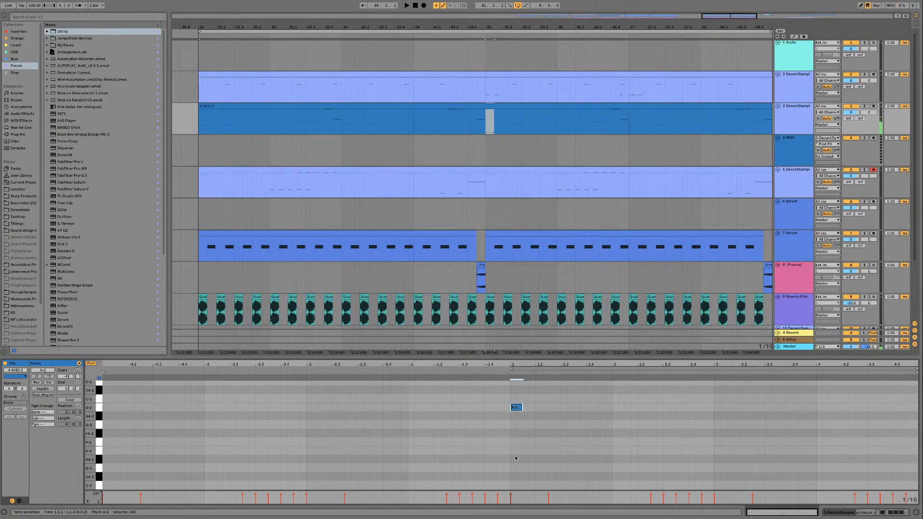
key(space)
click(517, 486)
key(Delete)
key(space)
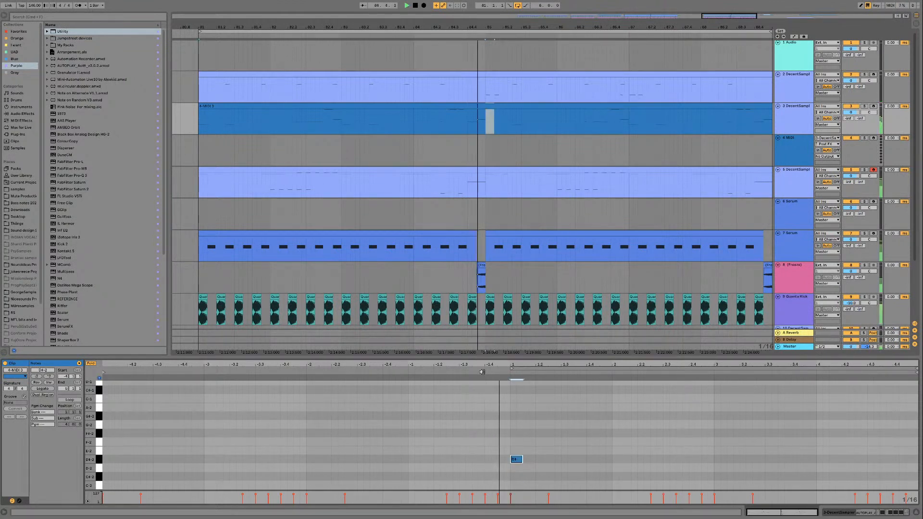
key(space)
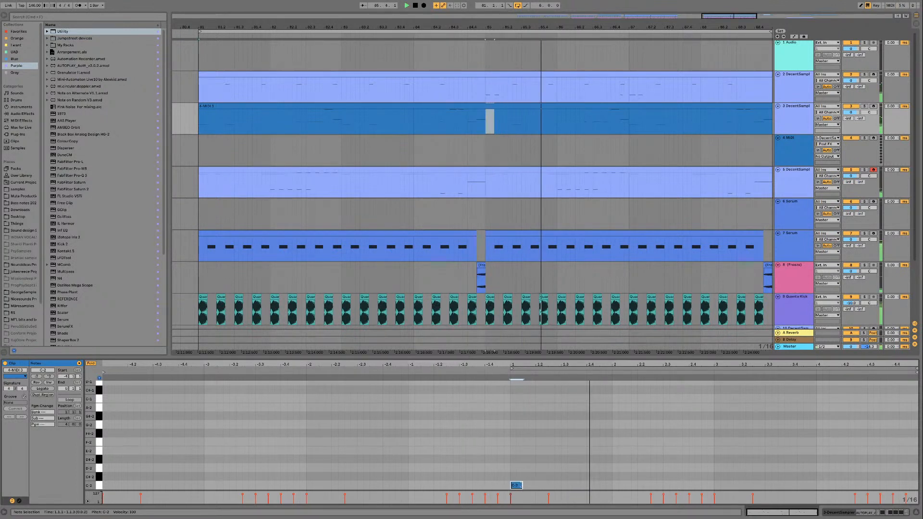
key(space)
Step: Draw six sixteenth notes every eighth from 2.2.1, pitched D-2, D#-2, C#-2, F-2, E-2 and E-2, and play them
double_click(641, 468)
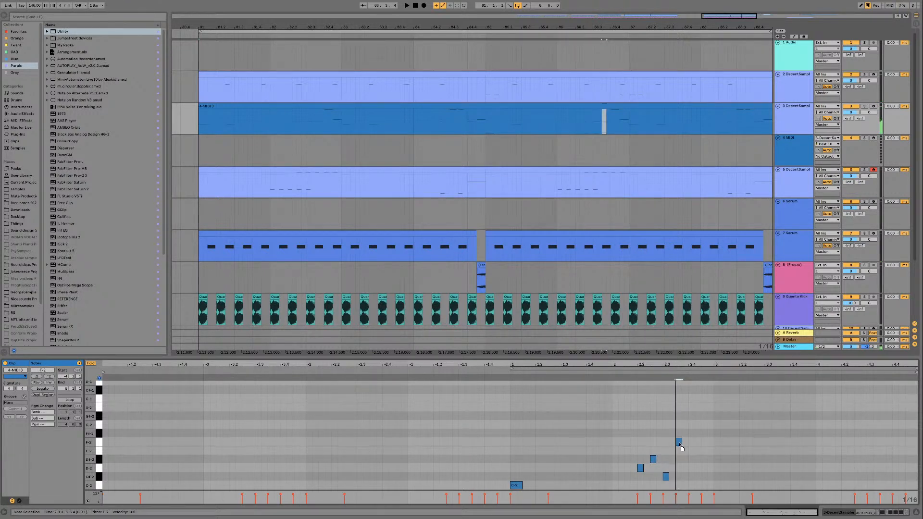
click(607, 374)
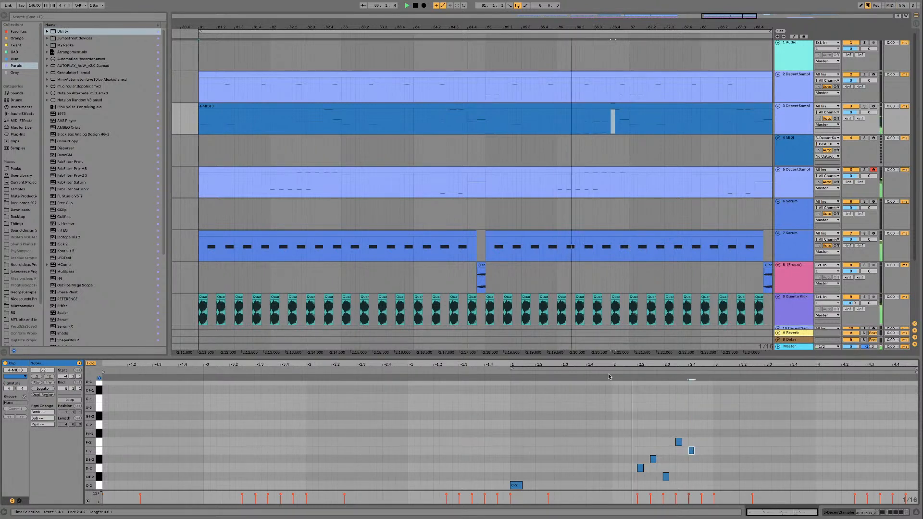
double_click(704, 452)
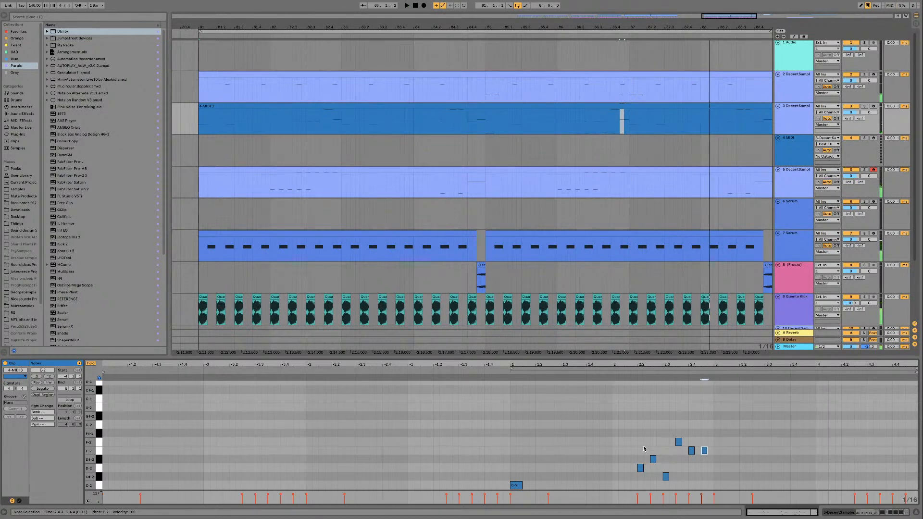
Step: Duplicate the six low notes to start at 4.2.1, transpose the copy down a semitone, and play the pattern
drag(613, 429, 700, 475)
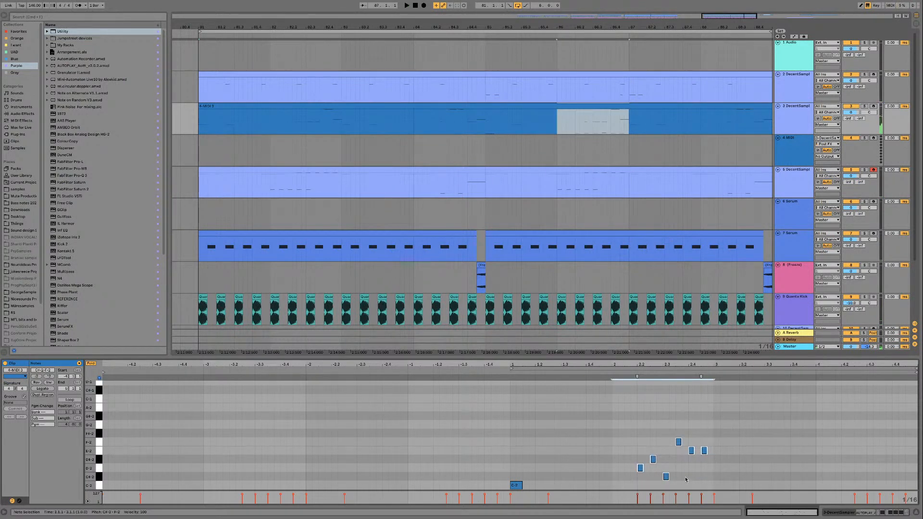
key(super+d)
drag(742, 468, 917, 449)
click(847, 470)
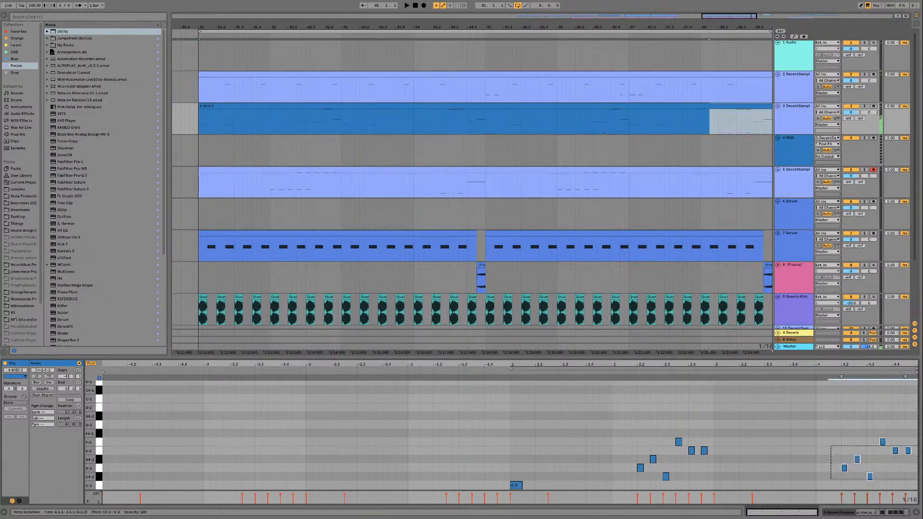
drag(871, 480, 871, 489)
key(space)
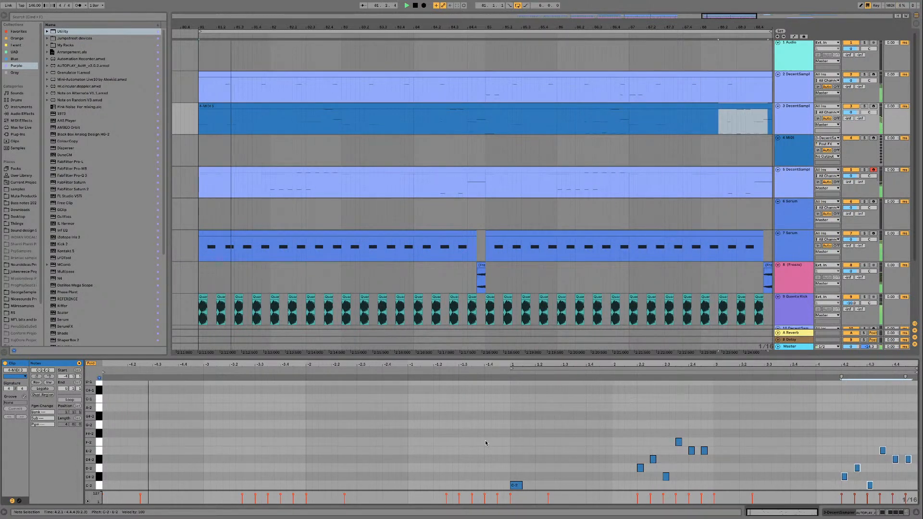
Step: Copy the C-2 note at 1.1.1, place the copy on D-2 at 1.3.3, and check it in playback
click(594, 433)
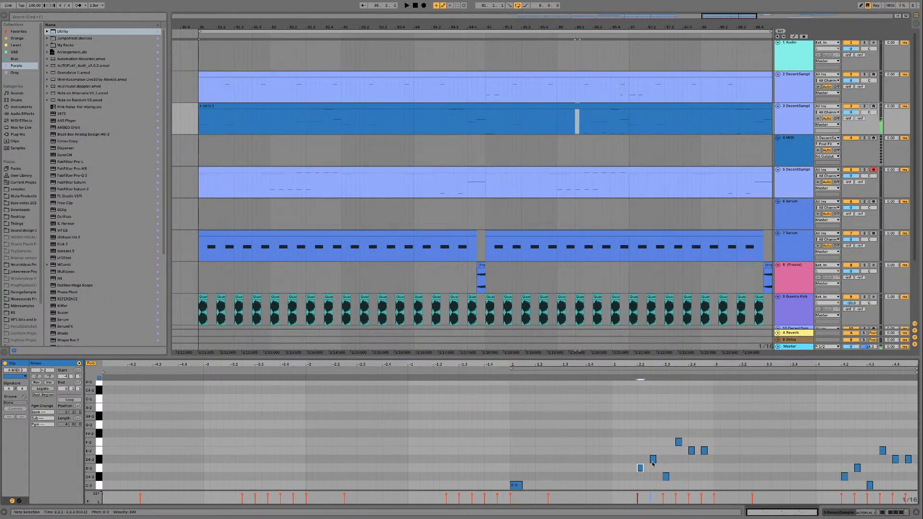
drag(517, 486, 563, 475)
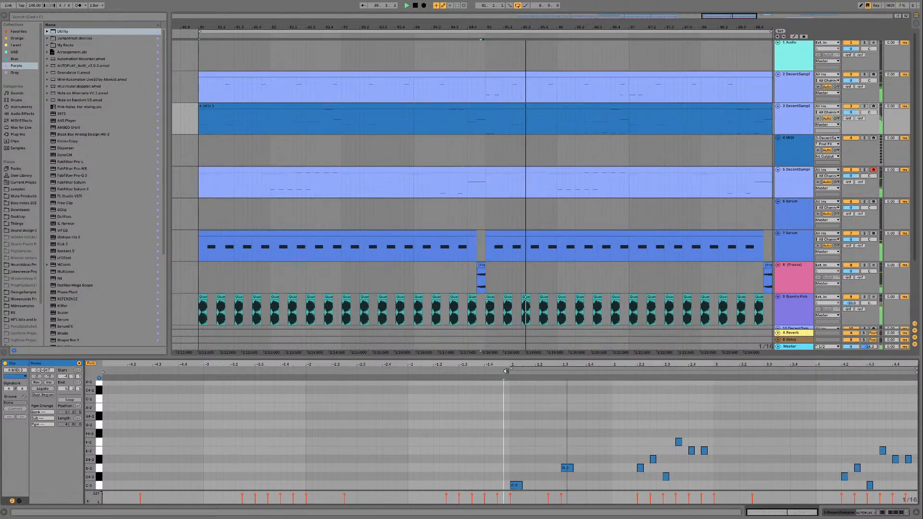
drag(567, 471, 584, 473)
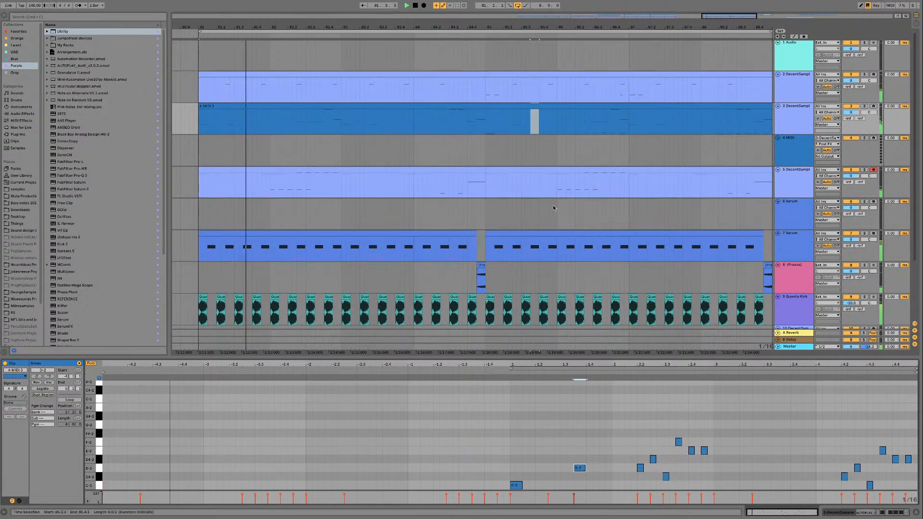
Step: Select the track 3 clip in the arrangement and fold its note editor to the used pitches
drag(449, 28, 413, 2)
click(437, 107)
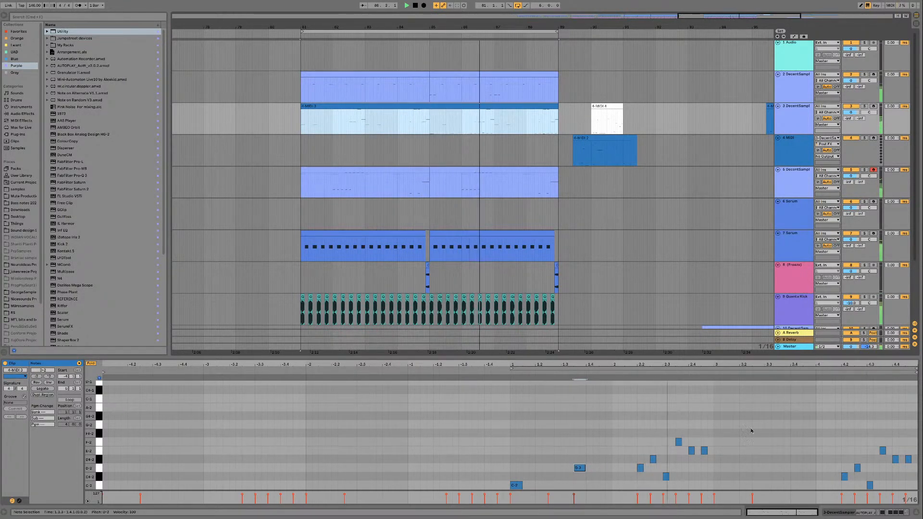
scroll(572, 451, up, 1)
scroll(572, 450, down, 1)
click(91, 364)
click(90, 364)
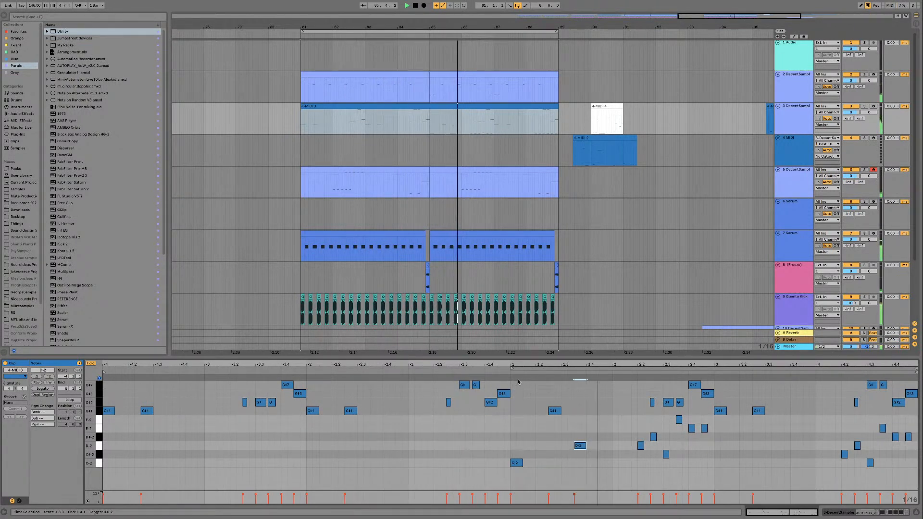
Step: Duplicate the section's last four bars at bar 89 within a 12-bar loop, and open track 3's new clip
click(451, 169)
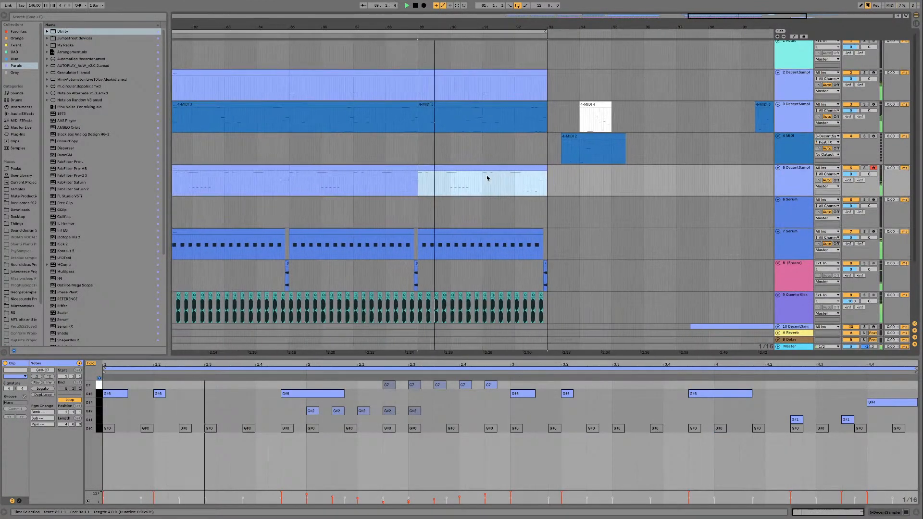
key(space)
click(443, 105)
Step: In the new clip, raise the opening C-2 note to G#1, shorten it, copy it to 1.1.3, and play the transition
scroll(169, 478, left, 3)
scroll(169, 478, left, 1)
click(194, 465)
drag(197, 441, 198, 424)
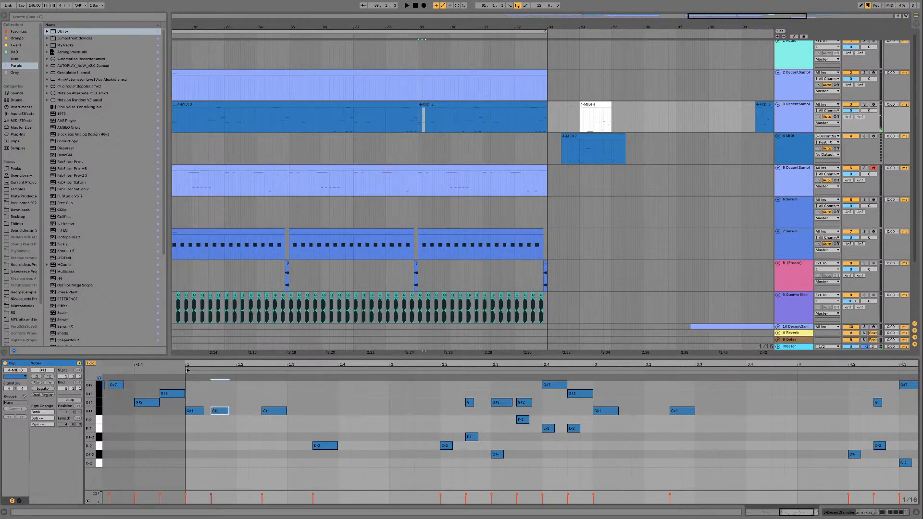
click(402, 140)
key(space)
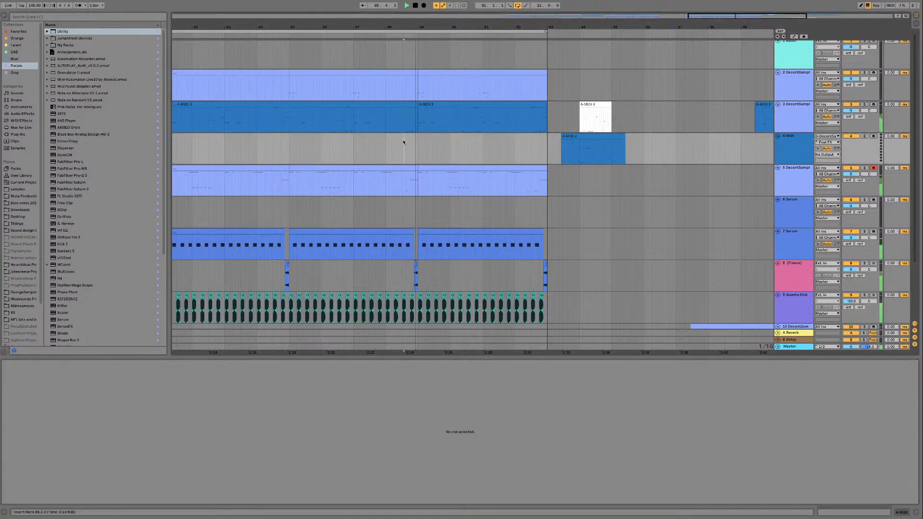
Step: Raise the first two G#1 notes of the new clip to G#2 and play the result
click(442, 101)
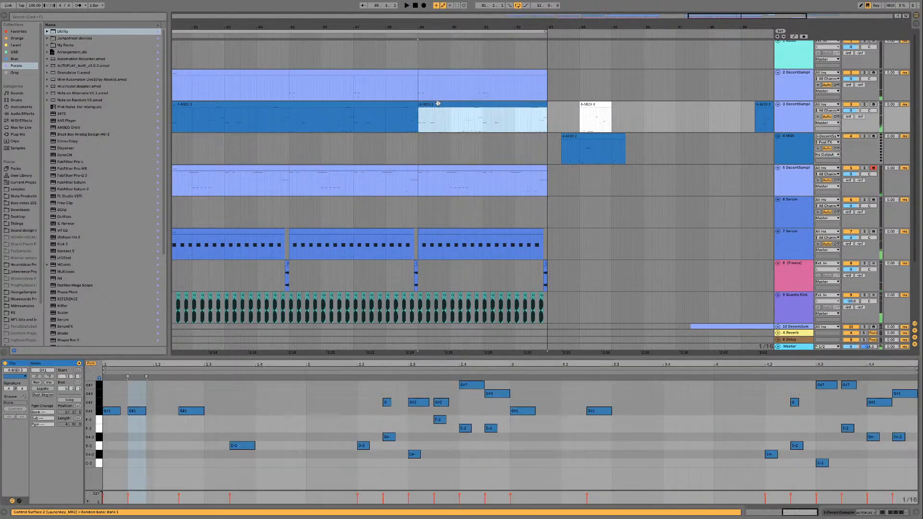
click(115, 413)
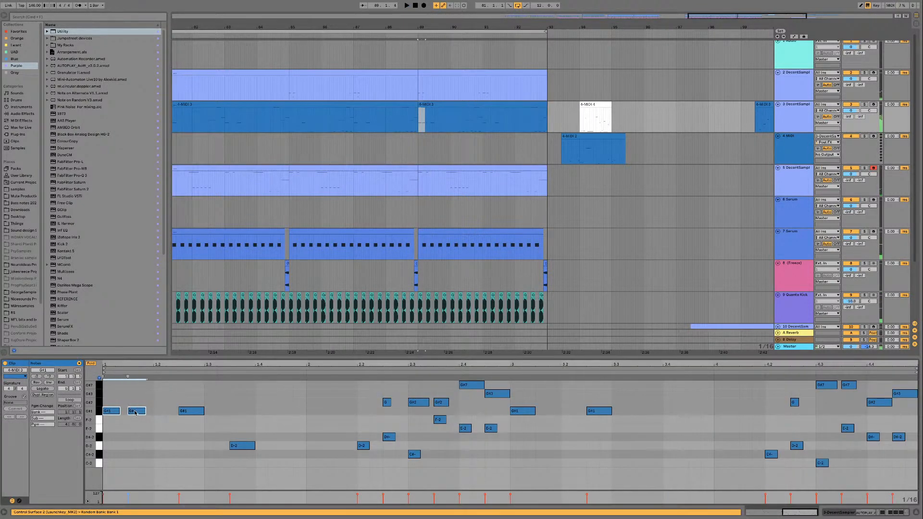
drag(137, 411, 102, 371)
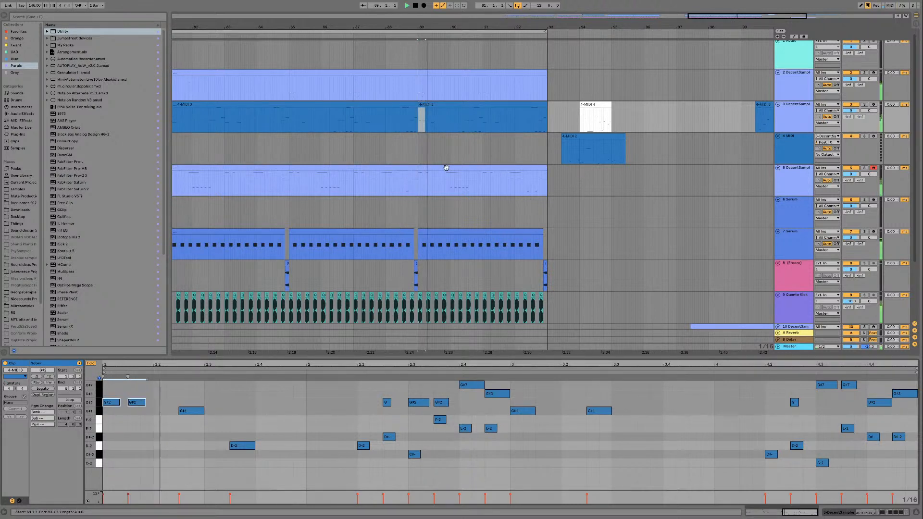
Step: Move the two opening G#2 notes of track 3's new clip down to F-2 and play the result
click(144, 393)
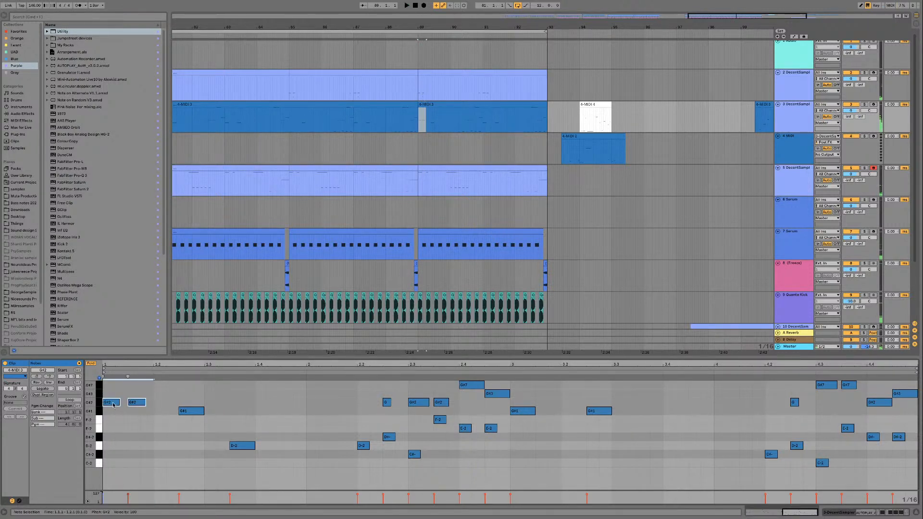
key(space)
key(space)
drag(114, 396, 114, 386)
key(space)
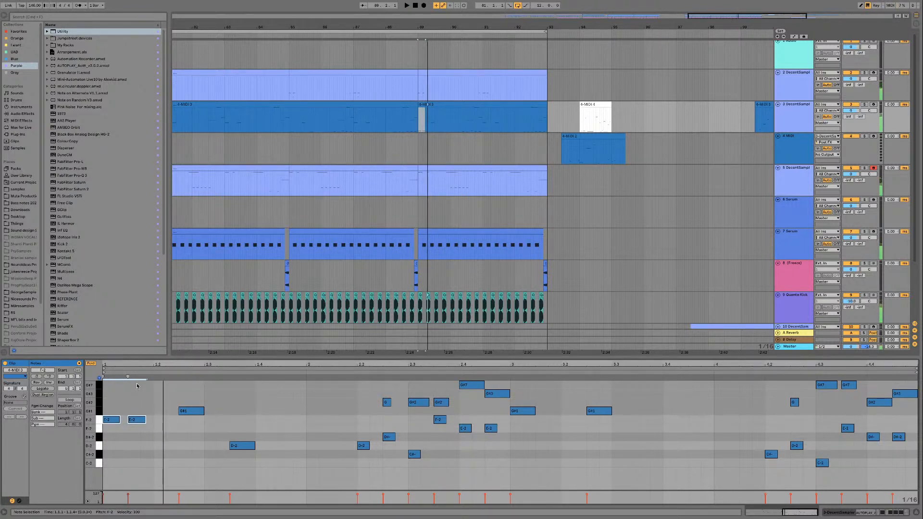
Step: Lower the second opening note of the clip to E-2 and play the phrase through
click(136, 399)
click(137, 428)
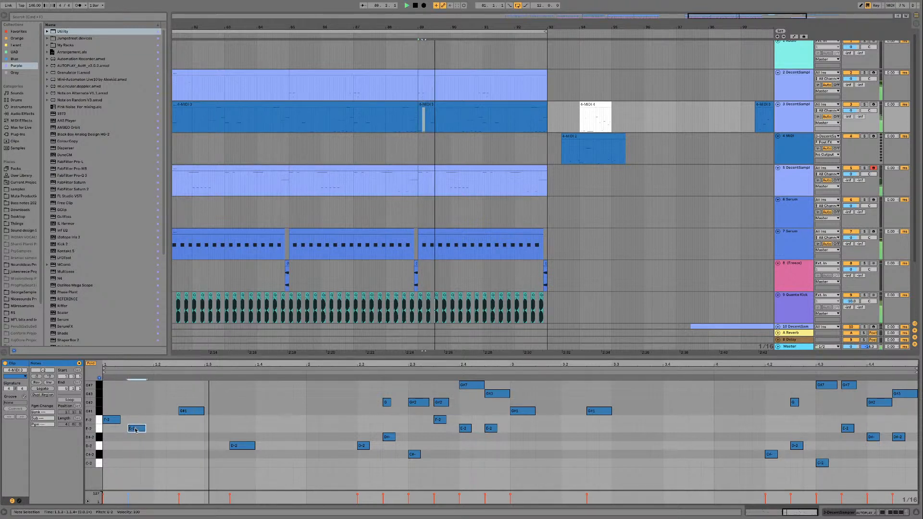
key(space)
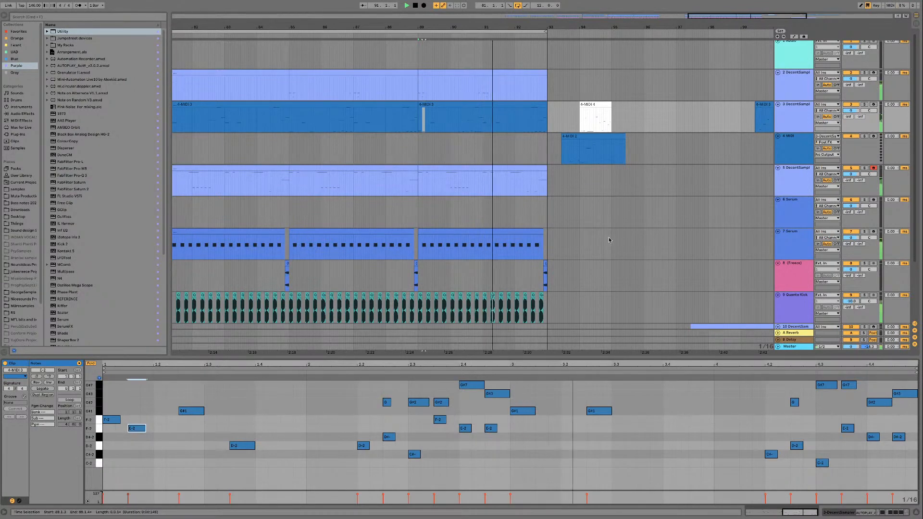
Step: Set the arrangement loop to 40 bars starting at bar 53, and play from track 2's first clip
drag(747, 17, 273, 34)
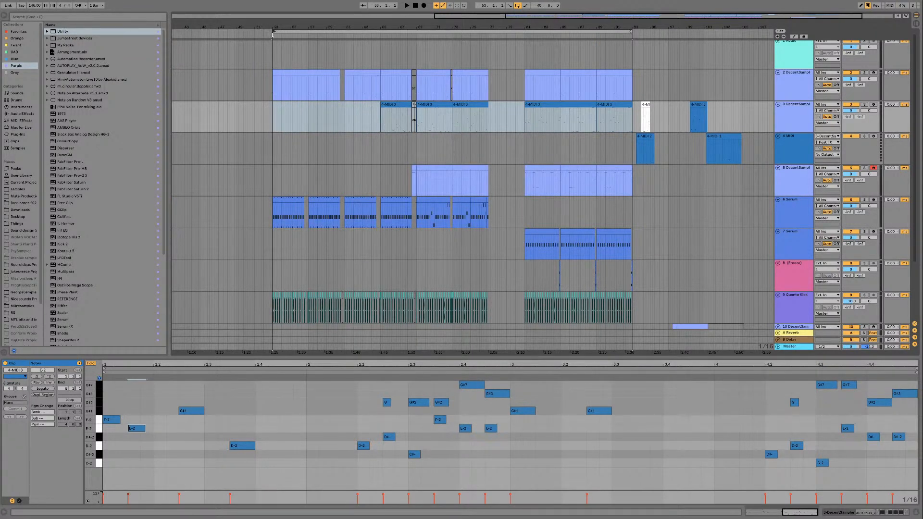
click(273, 35)
click(318, 73)
key(space)
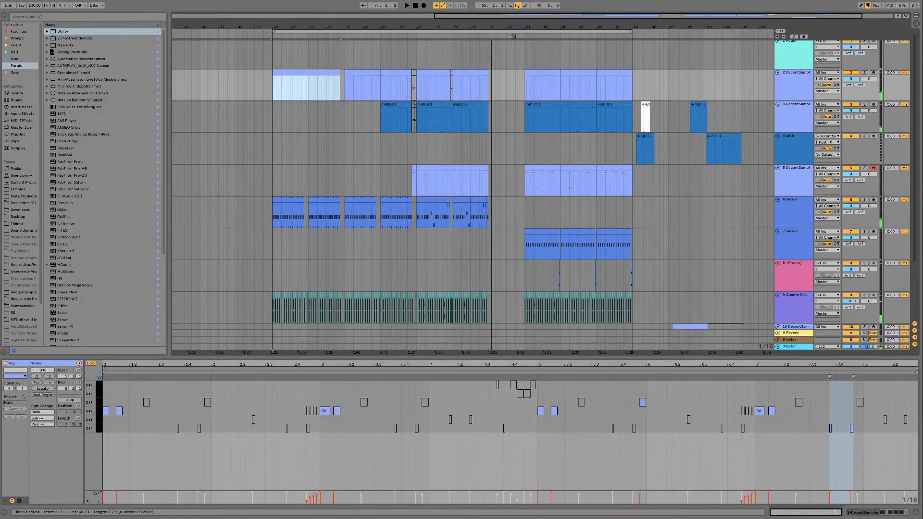
click(509, 193)
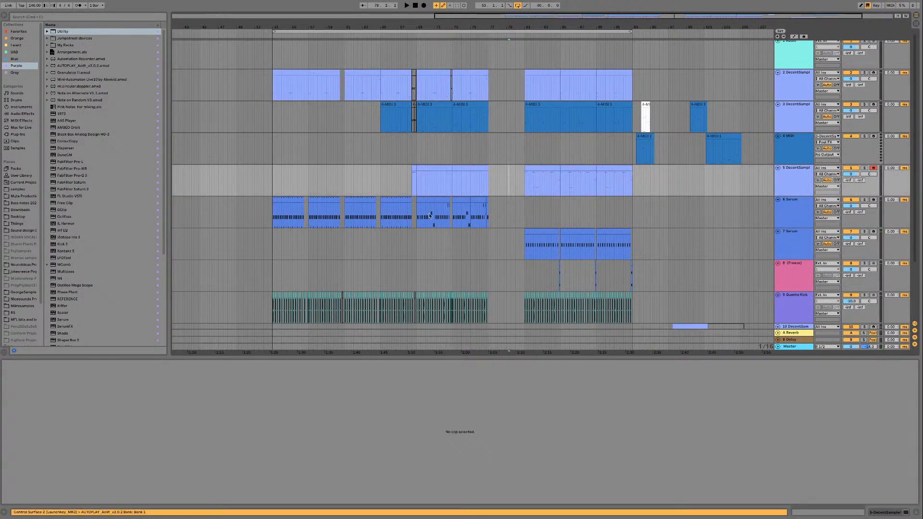
scroll(449, 201, down, 3)
scroll(449, 201, up, 3)
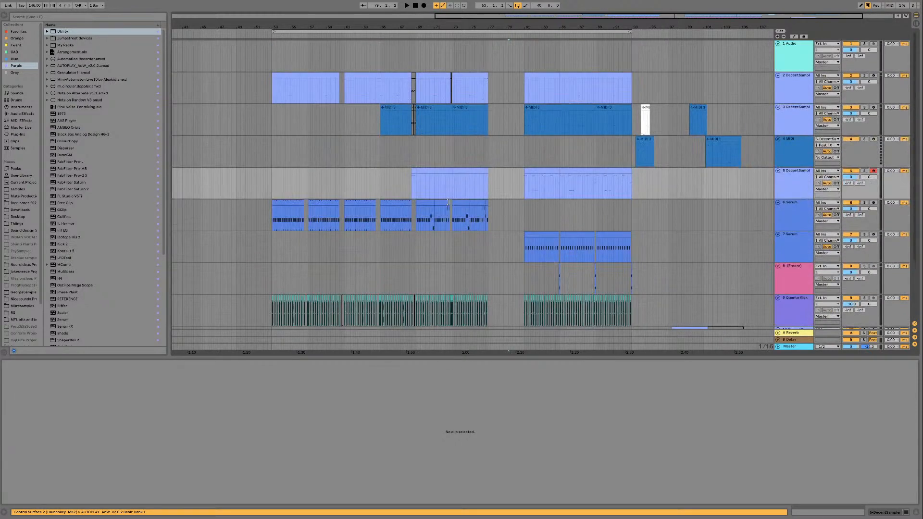
click(806, 156)
click(802, 122)
click(791, 91)
click(793, 117)
click(792, 94)
click(790, 115)
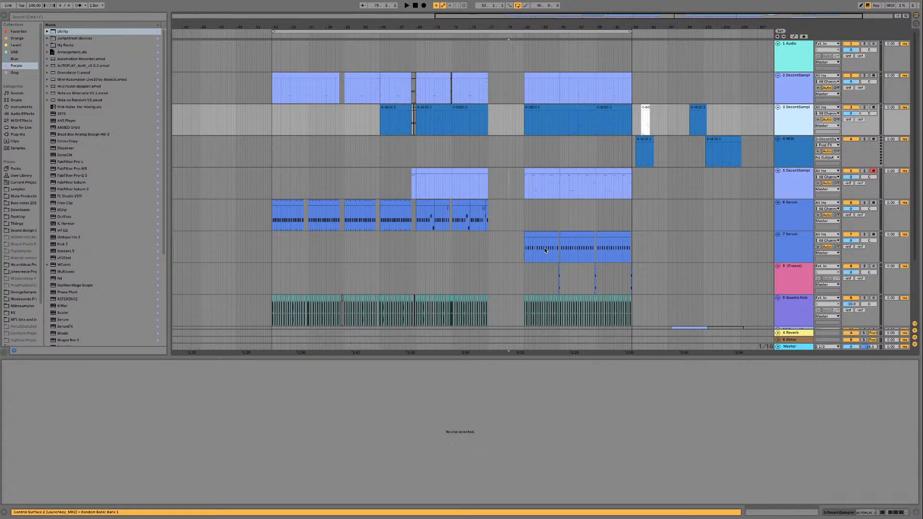
click(541, 170)
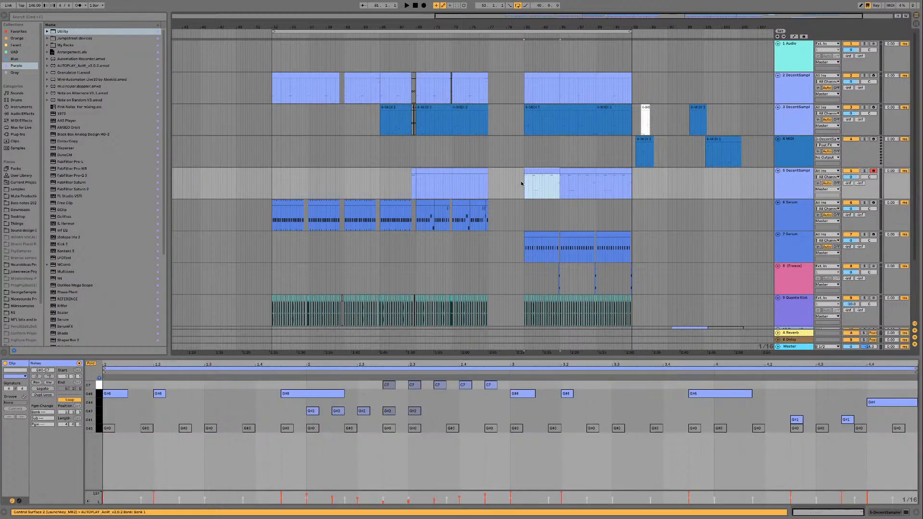
Step: Copy track 8's reversed audio clip from just before bar 85 to just before bar 81, and play the lead-in and section
click(561, 270)
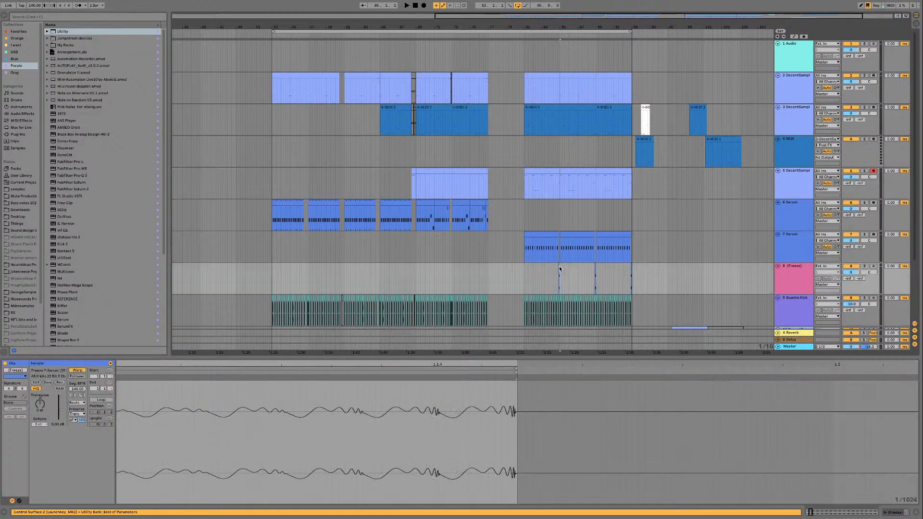
click(523, 273)
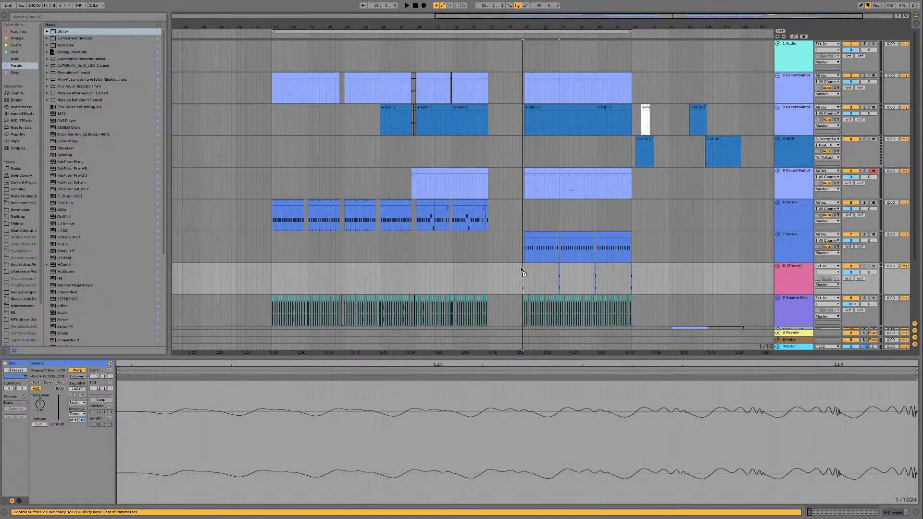
key(plus)
key(plus)
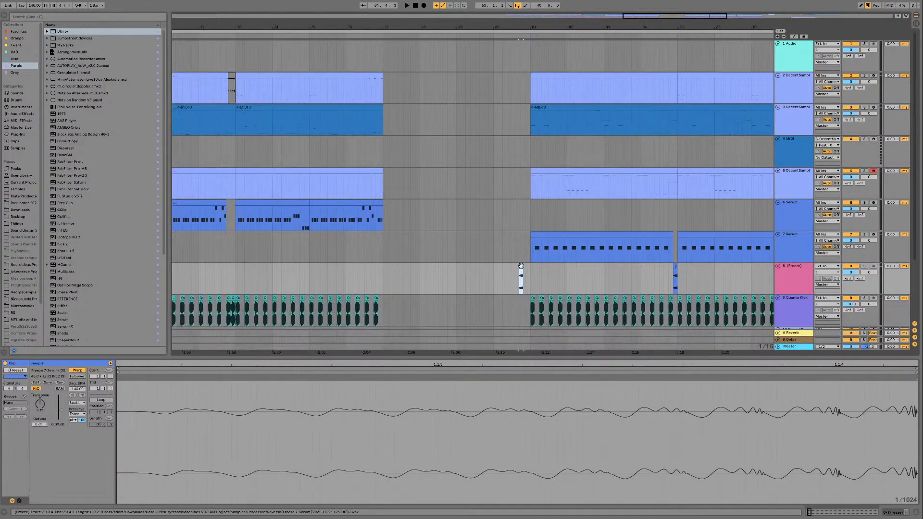
click(504, 272)
key(space)
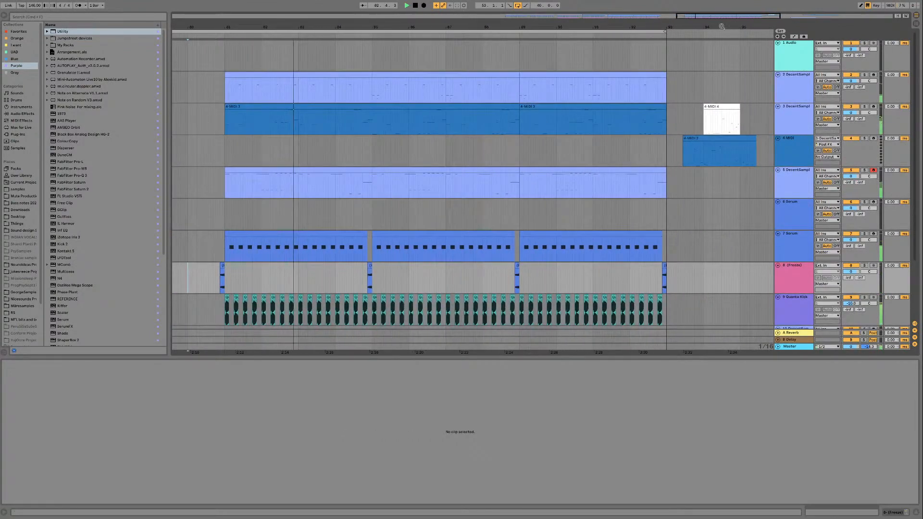
drag(725, 16, 724, 9)
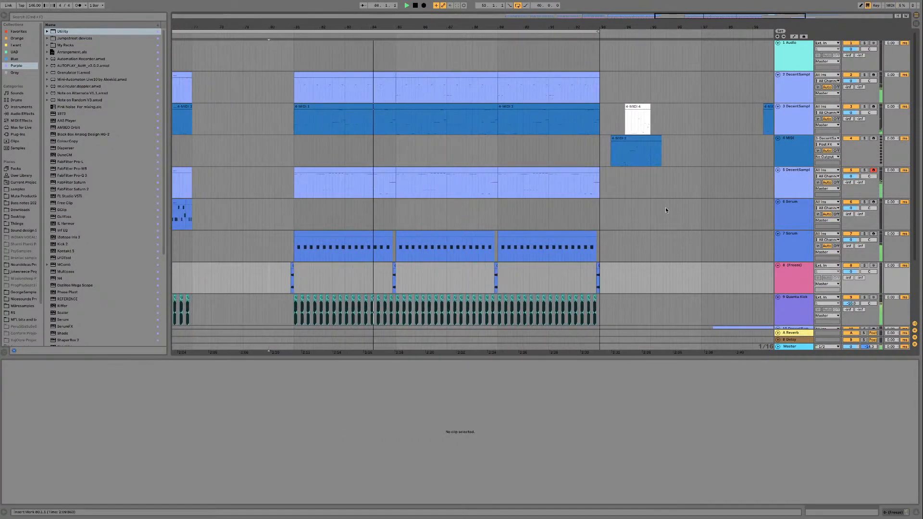
scroll(592, 244, down, 3)
scroll(553, 226, up, 2)
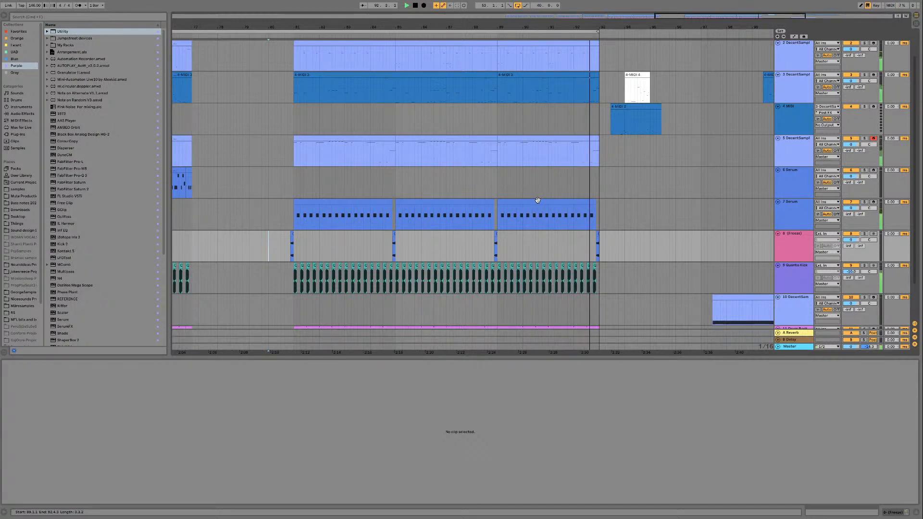
Step: Open track 7's last bass clip and play it from bar 89 to review its notes
click(538, 200)
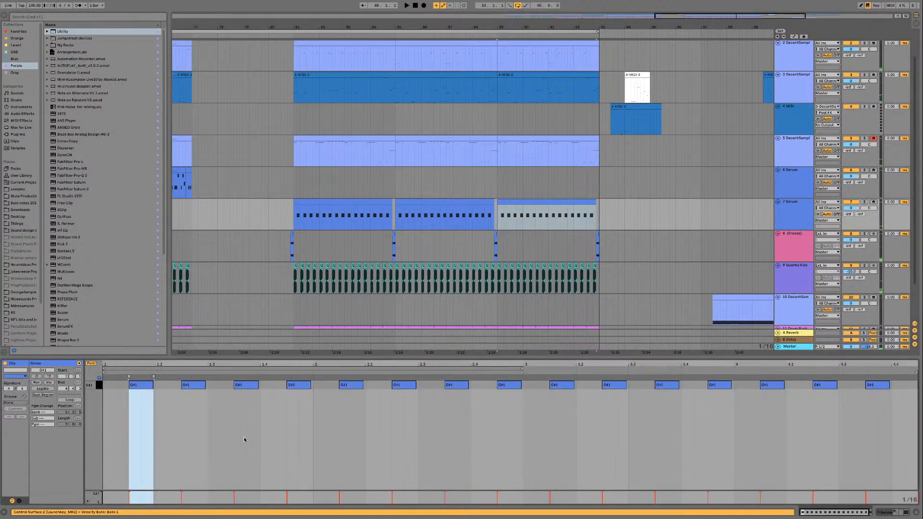
scroll(474, 212, down, 1)
click(479, 204)
key(space)
click(516, 190)
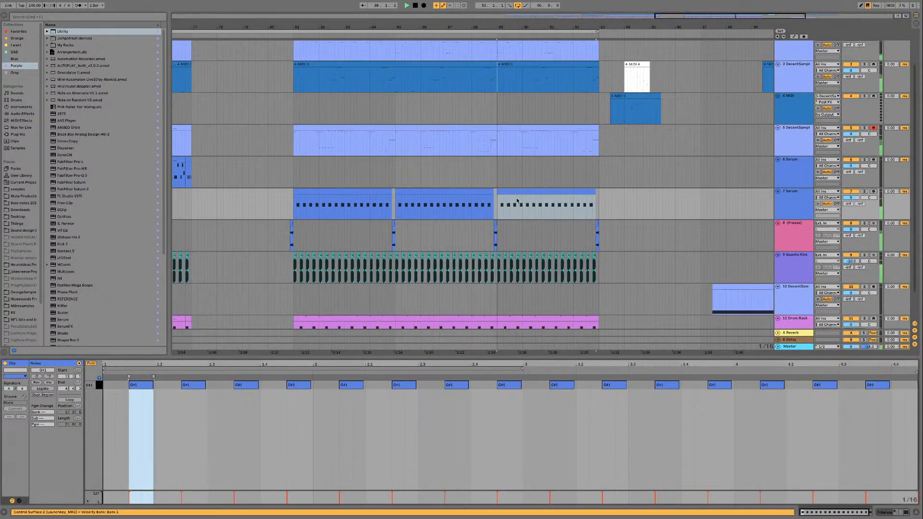
click(147, 386)
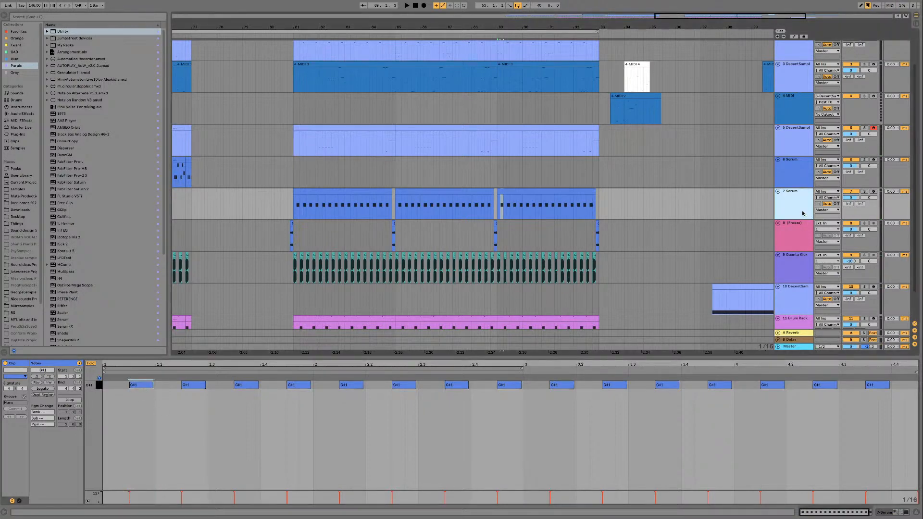
Step: Try transposing track 7's bass down with a Pitch MIDI effect placed before Serum while the last clip plays
key(shift+Tab)
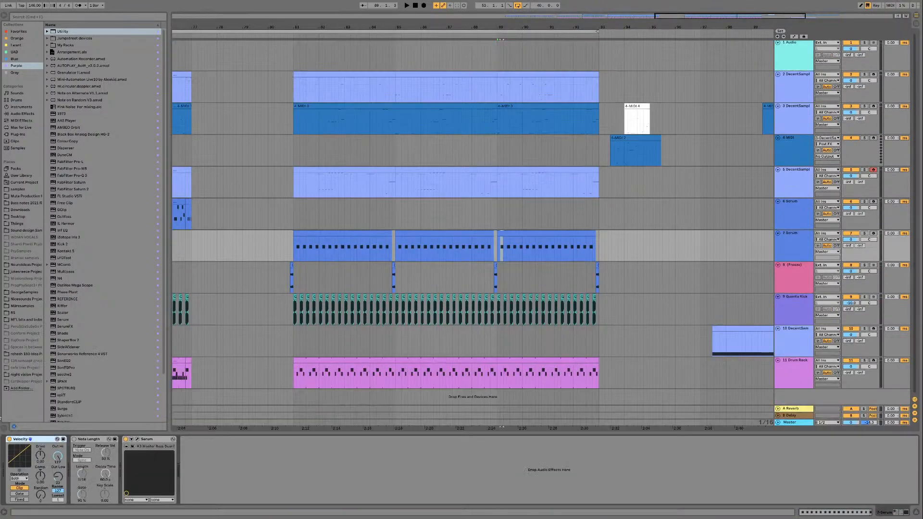
click(22, 121)
double_click(84, 59)
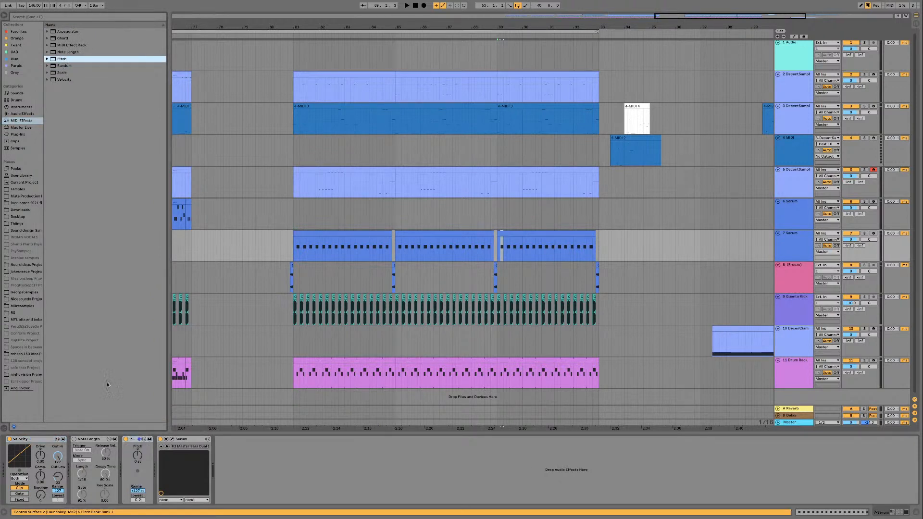
click(137, 457)
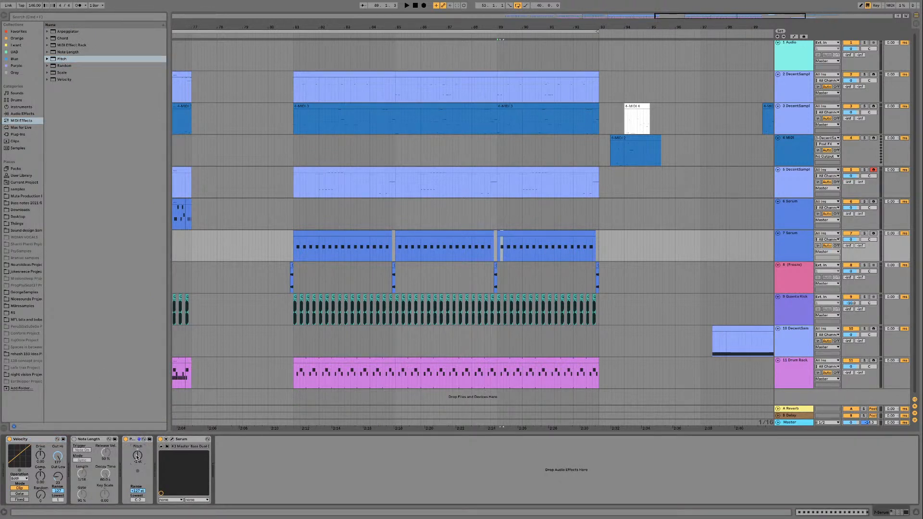
click(491, 256)
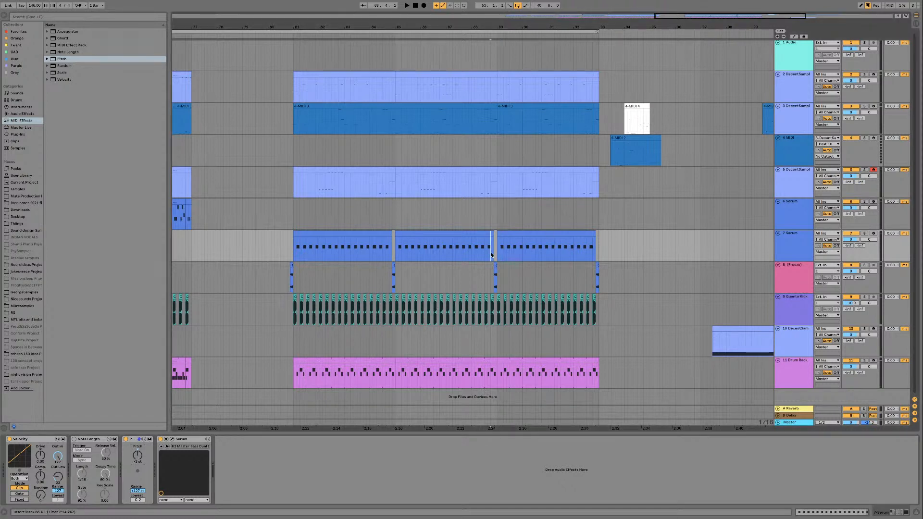
click(520, 233)
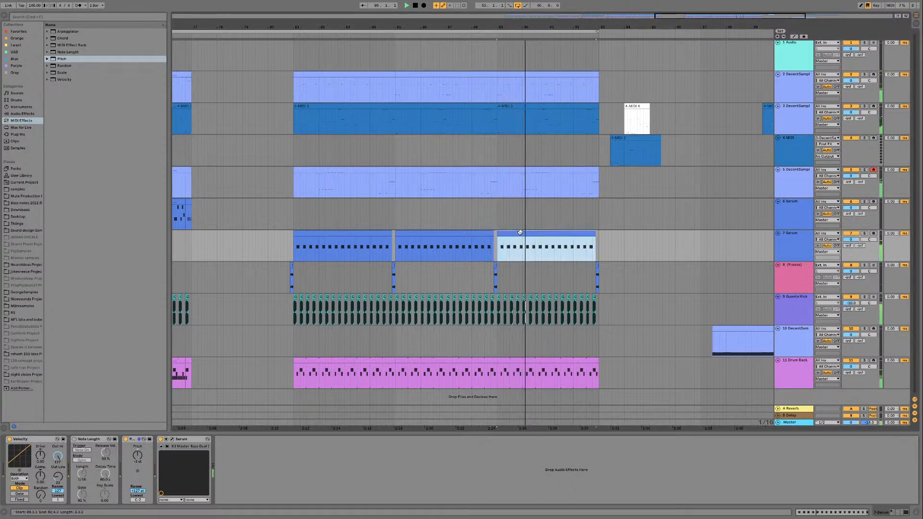
click(138, 456)
drag(138, 456, 138, 452)
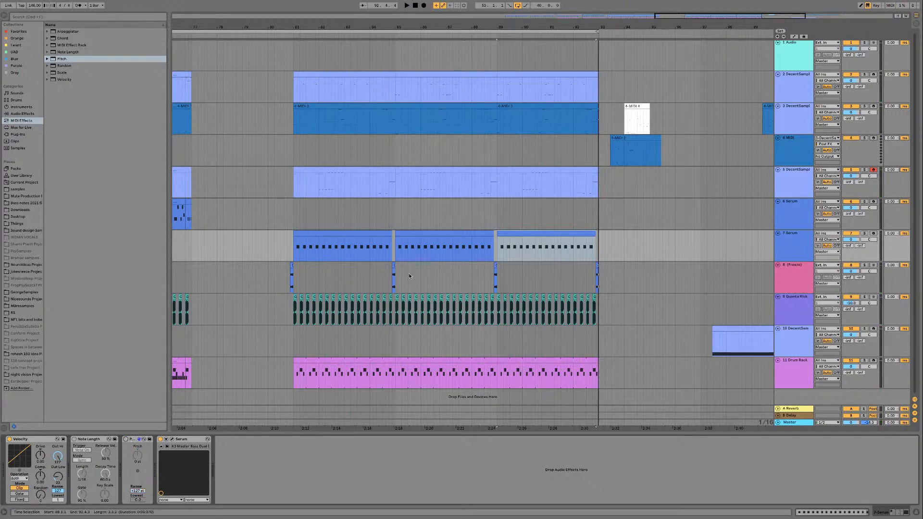
Step: Unfold the note editor of track 7's last clip, lower all its G#1 notes to F1 and play the transition into it
double_click(518, 234)
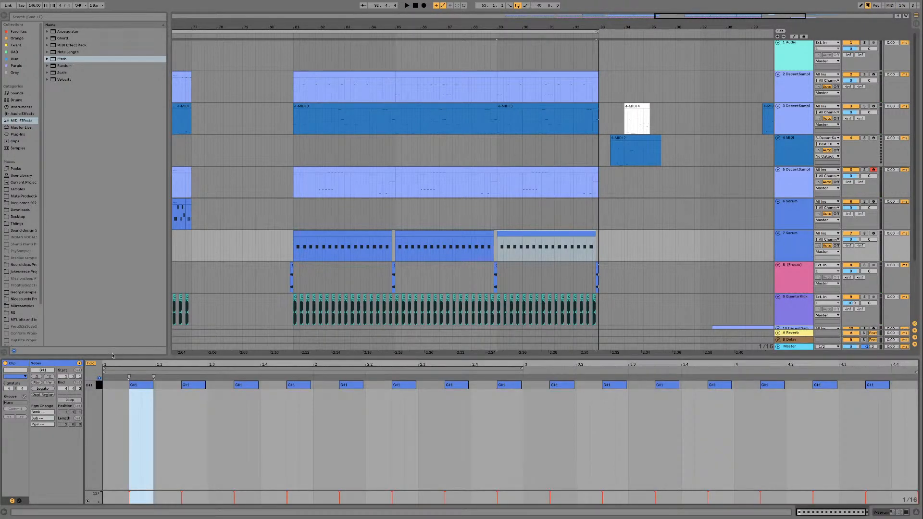
click(91, 363)
click(101, 411)
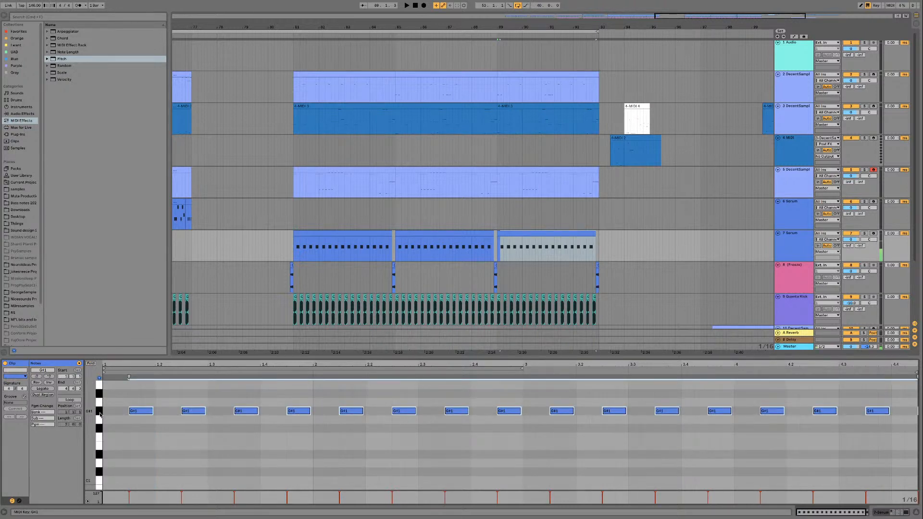
key(Down)
key(Down)
key(Down)
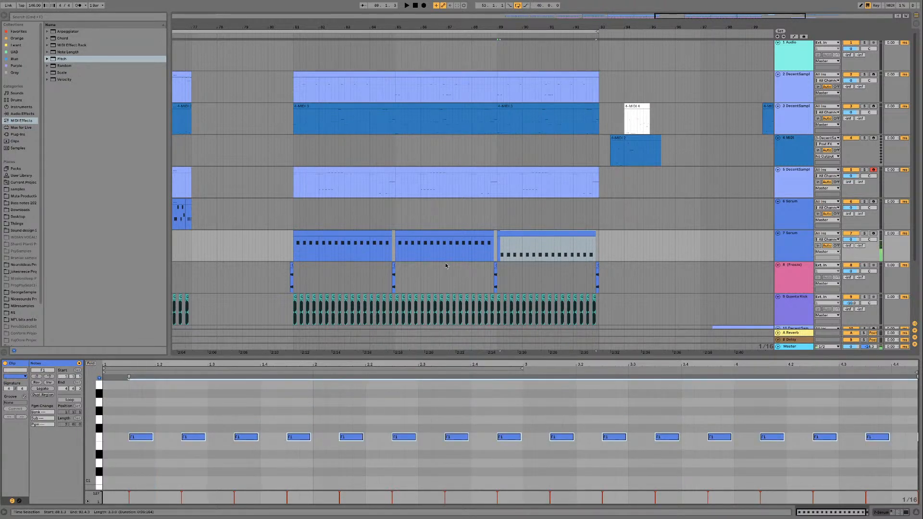
click(487, 250)
key(space)
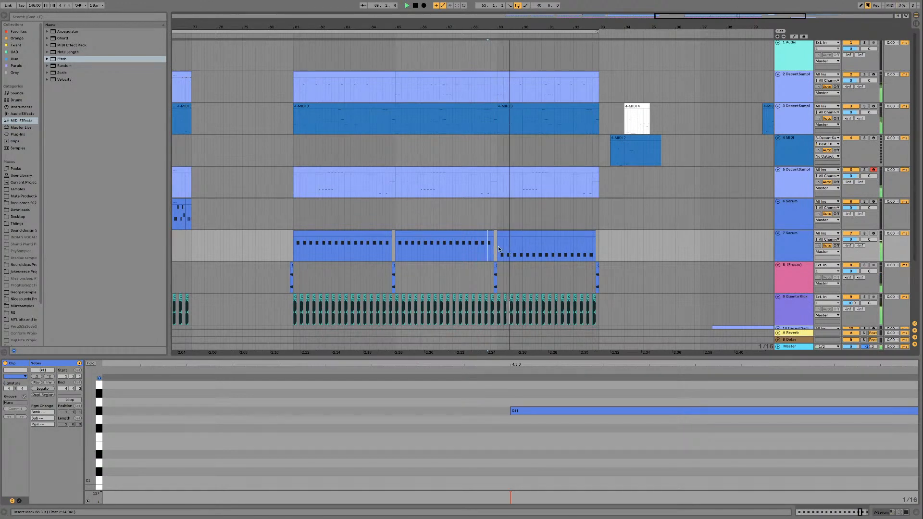
Step: Listen to the lowered F1 bass clip with its notes displayed, and compare it with the preceding G#1 clip
click(520, 239)
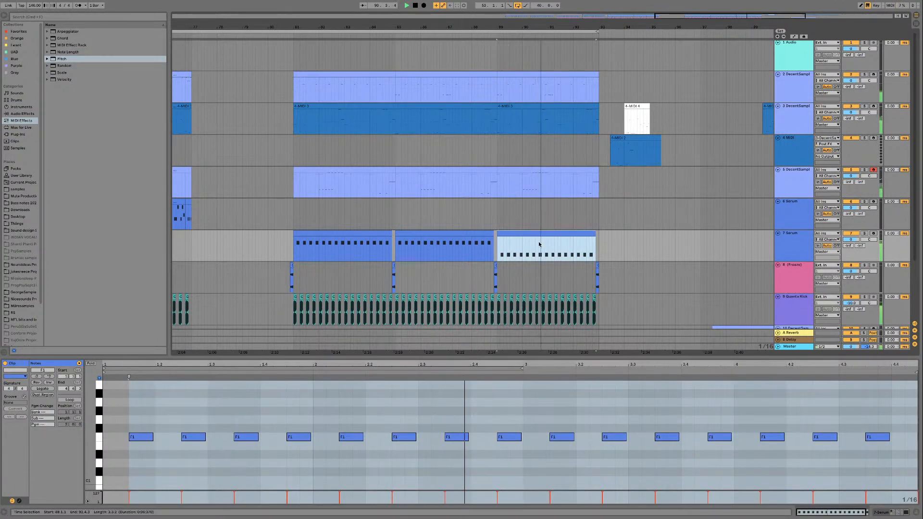
click(657, 444)
key(super+a)
scroll(658, 443, up, 2)
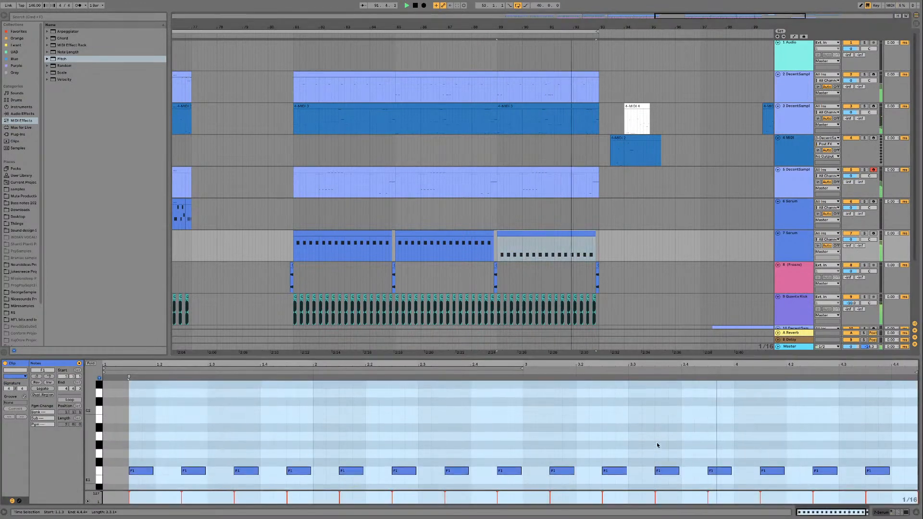
scroll(657, 446, down, 1)
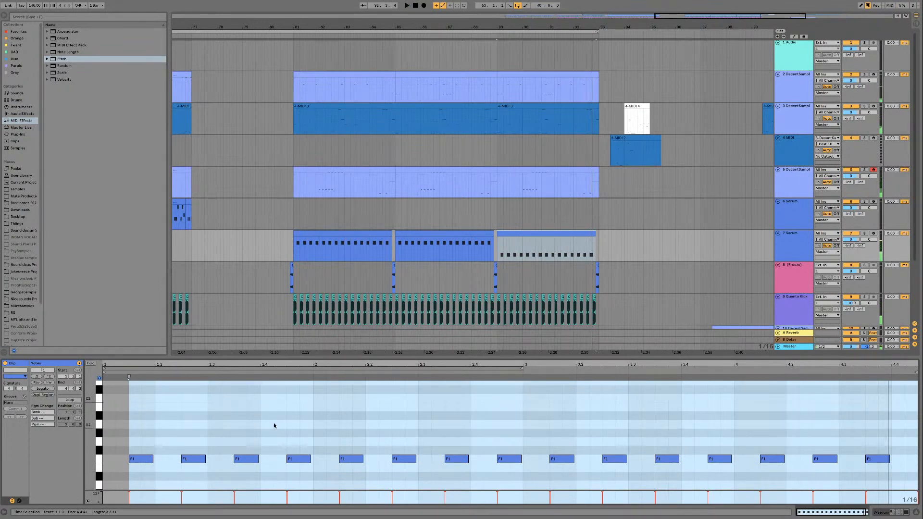
click(430, 232)
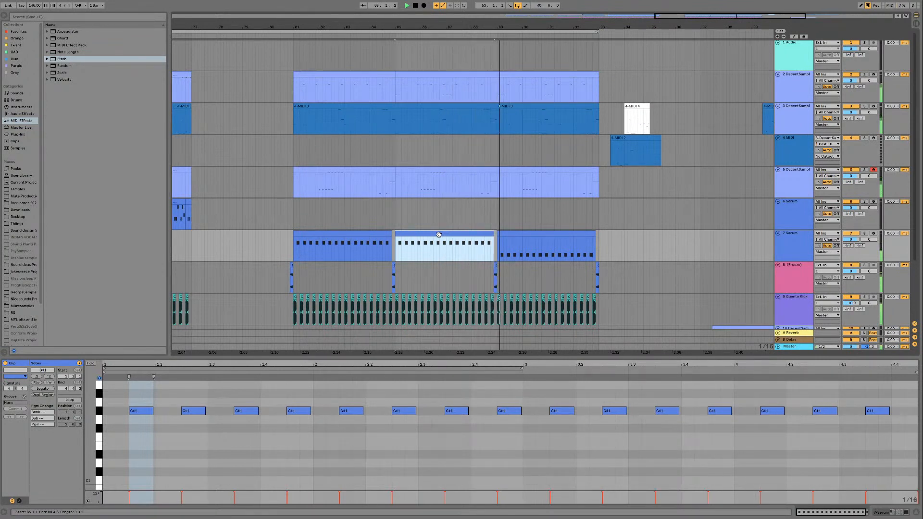
Step: Lower the last seven notes of track 7's final clip, from 3.1.3 onward, to E1 and play the change
click(531, 234)
drag(533, 448, 894, 464)
key(Down)
key(space)
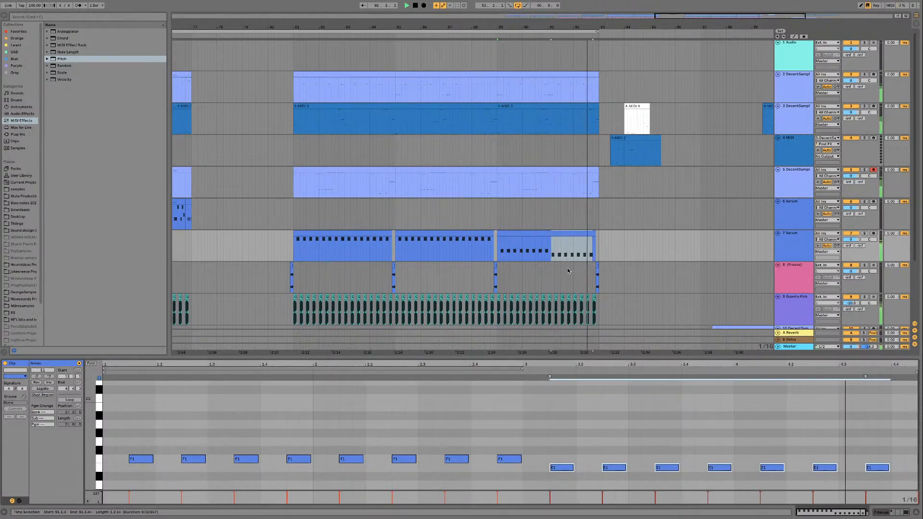
click(561, 466)
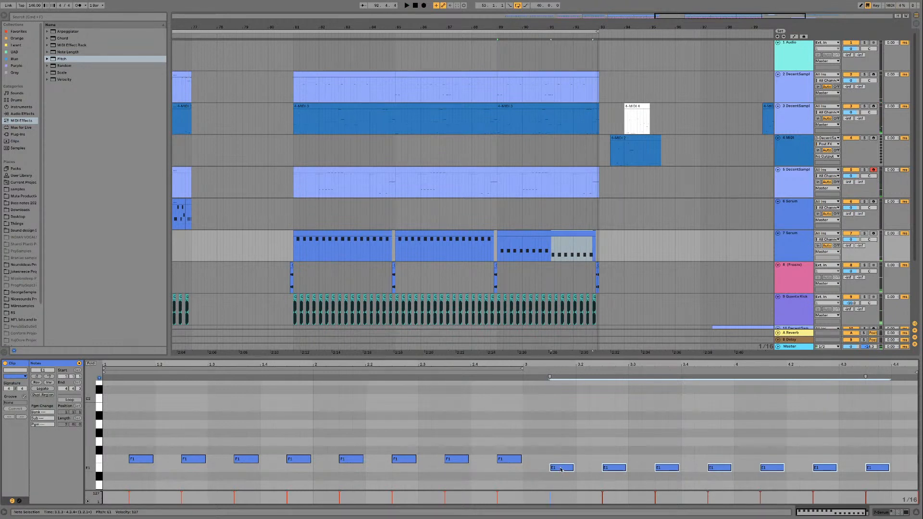
Step: Try raising the last seven notes of track 7's final clip to G1 while looping the 12-bar section
drag(557, 468, 558, 443)
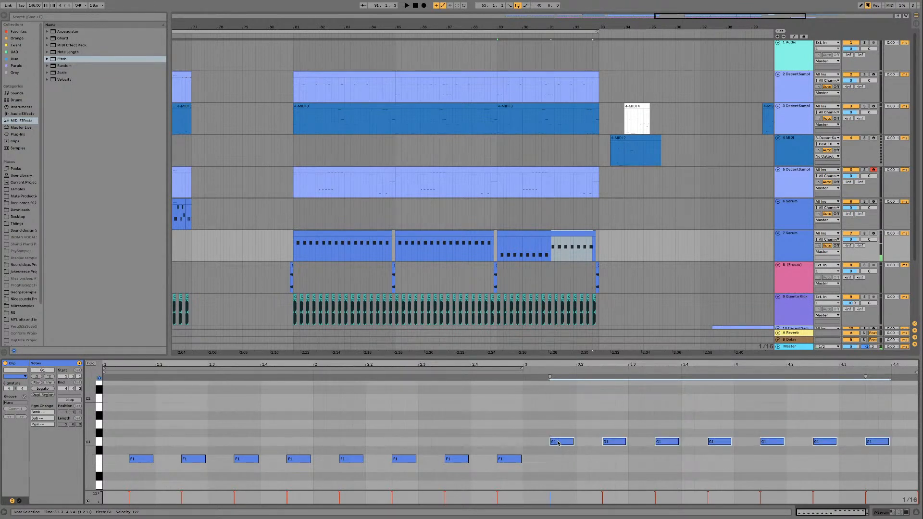
key(space)
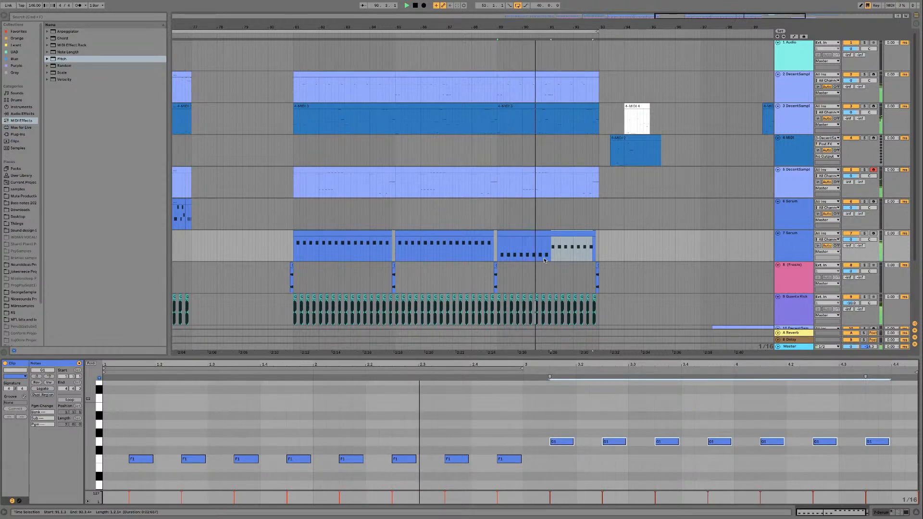
click(391, 80)
shift+click(530, 75)
key(super+l)
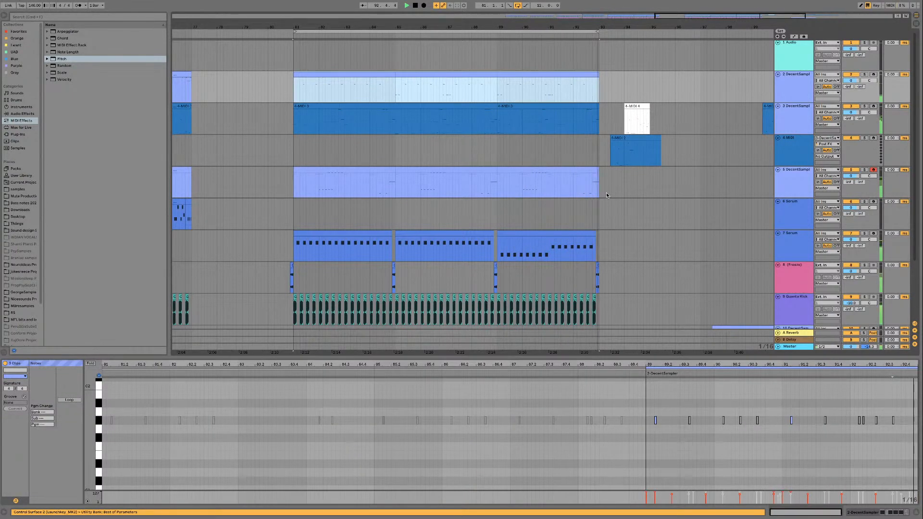
Step: Try lowering the last seven notes of track 7's final clip to F#1 and listen to them
click(557, 231)
drag(518, 437, 919, 444)
key(Down)
key(space)
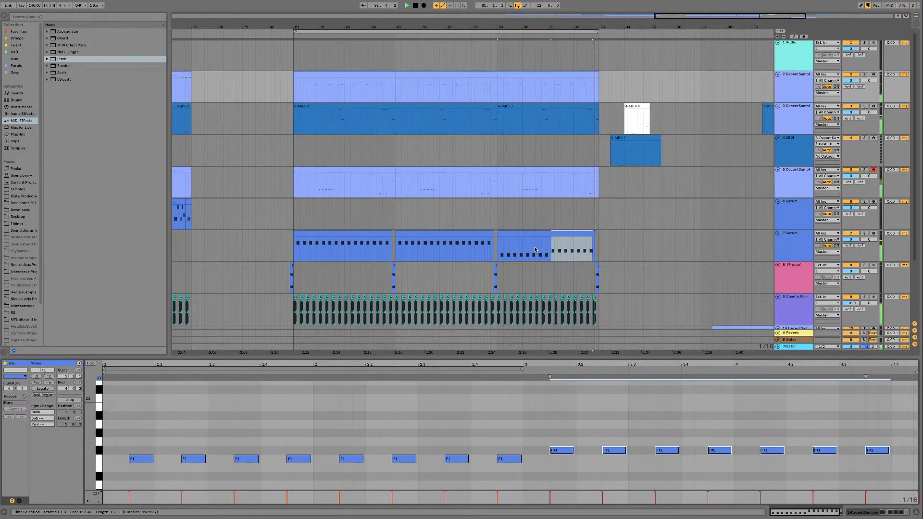
Step: Lower the last seven notes of track 7's final clip to F1 and play the section from the first bass clip
drag(563, 452, 561, 459)
click(562, 448)
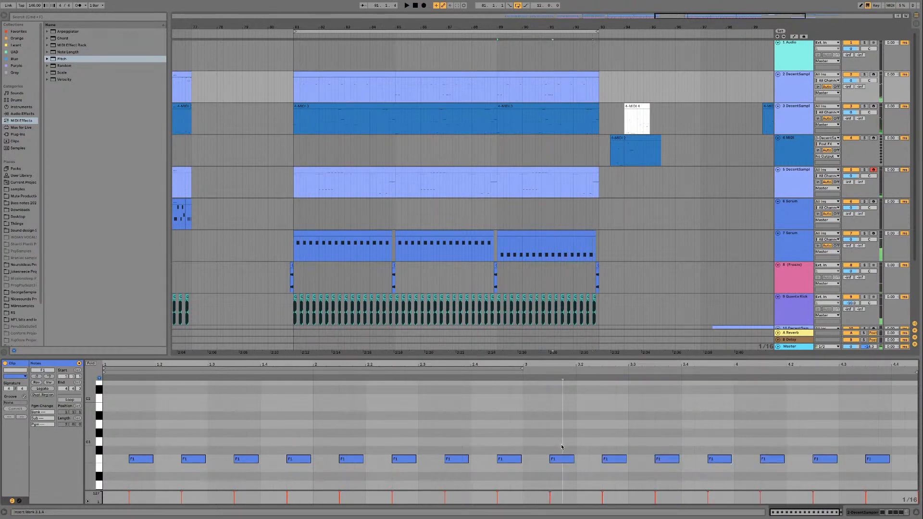
click(533, 243)
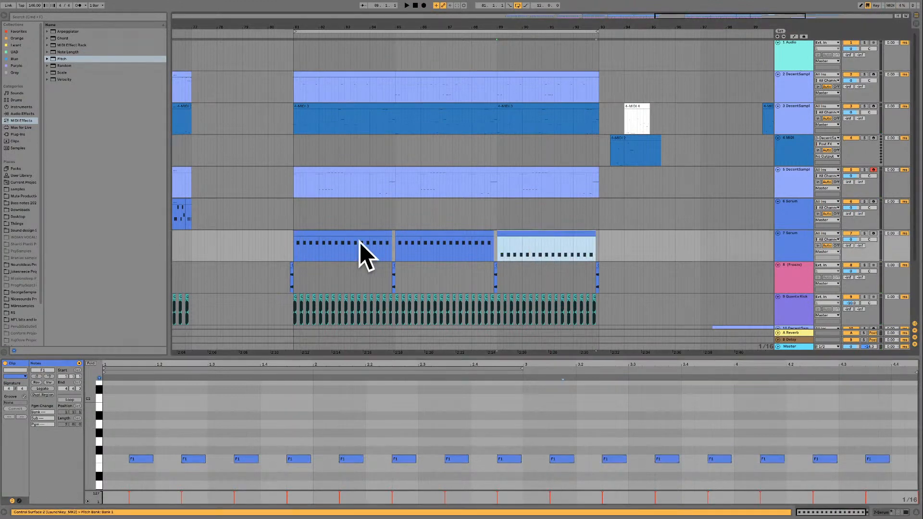
click(345, 235)
key(space)
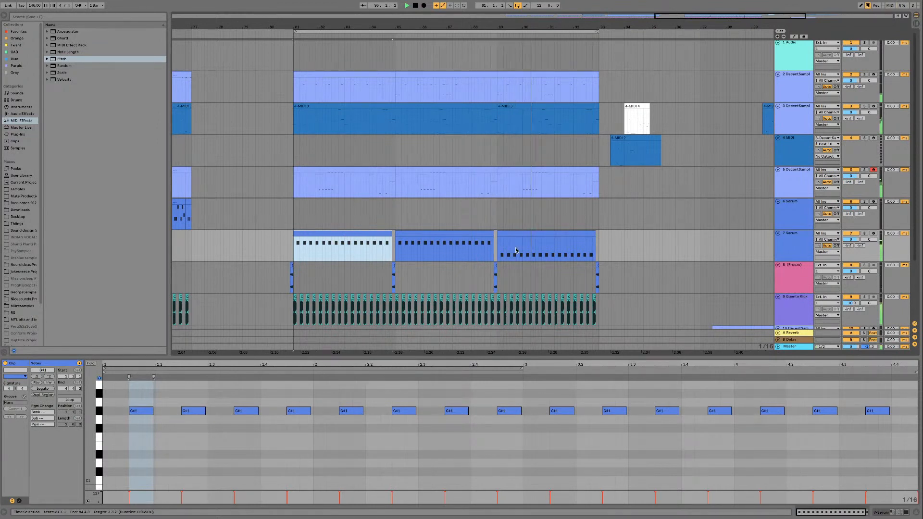
Step: Try duplicating the time span of track 7's last bass clip across the arrangement, and undo it
click(524, 233)
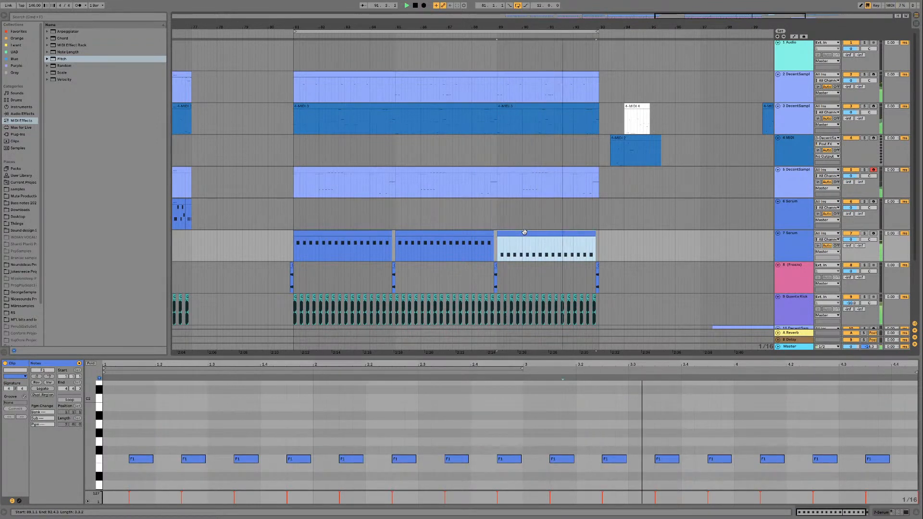
key(super+shift+d)
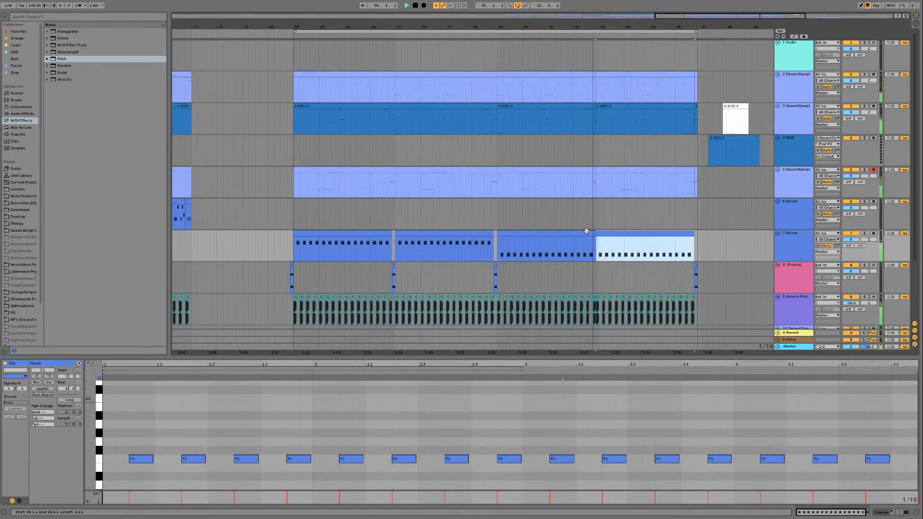
key(super+z)
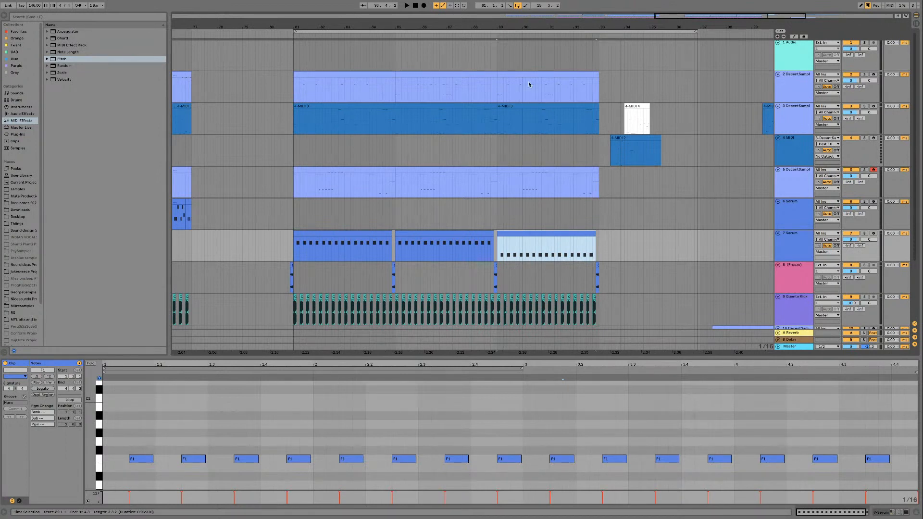
Step: Duplicate the four bars from bar 89 across tracks 2 to 9 so the copy starts at bar 93
click(543, 73)
shift+click(601, 315)
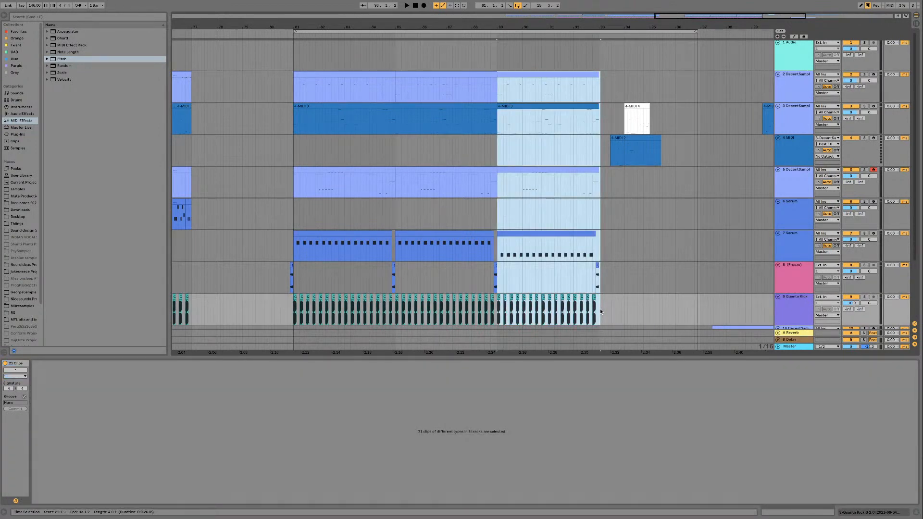
shift+click(600, 312)
key(super+d)
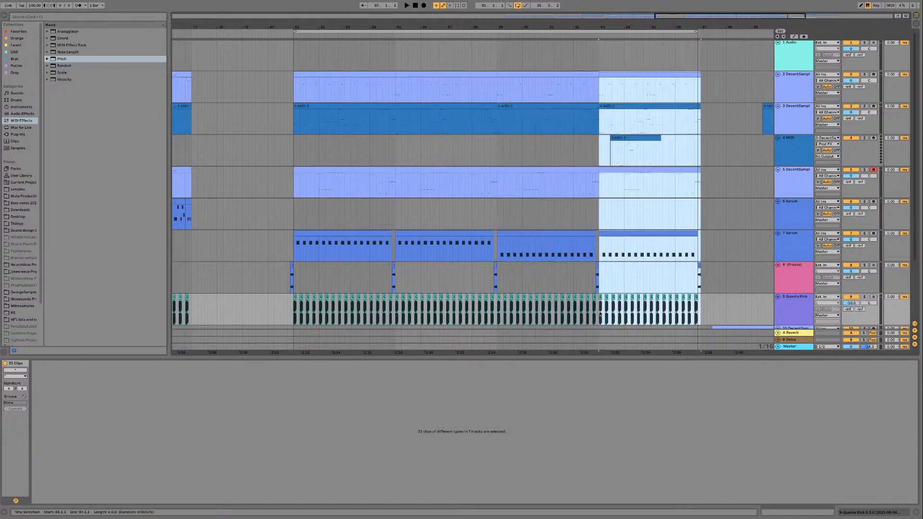
drag(696, 30, 600, 261)
click(602, 267)
scroll(610, 231, down, 3)
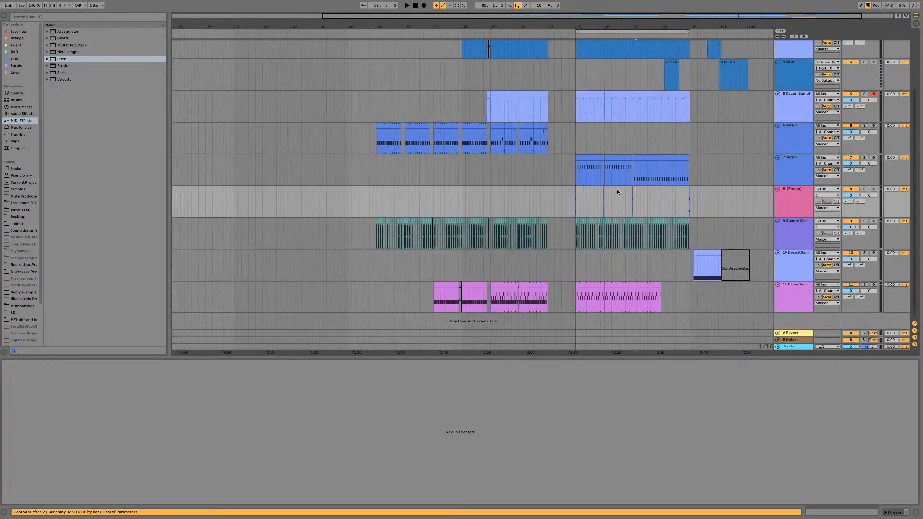
Step: Extend the loop start back to bar 53 and listen to the arrangement through to bar 97
click(557, 158)
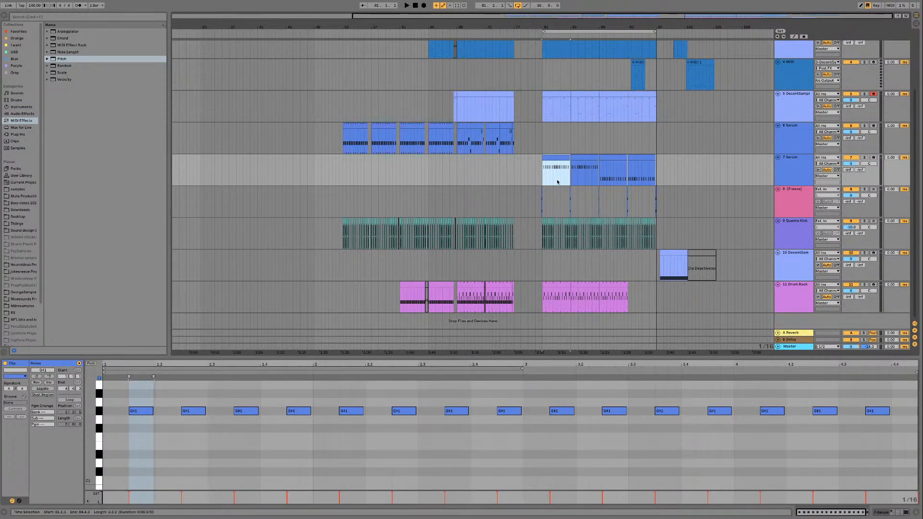
drag(544, 32, 343, 34)
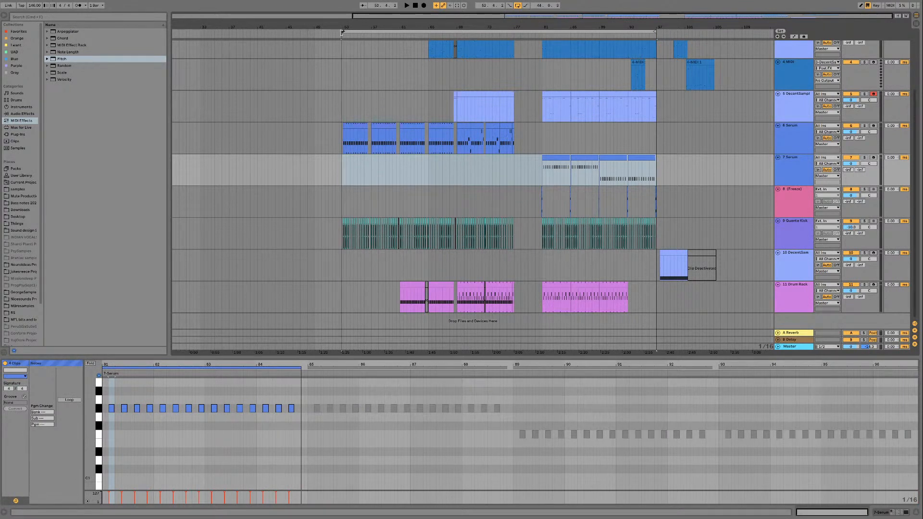
drag(342, 32, 344, 32)
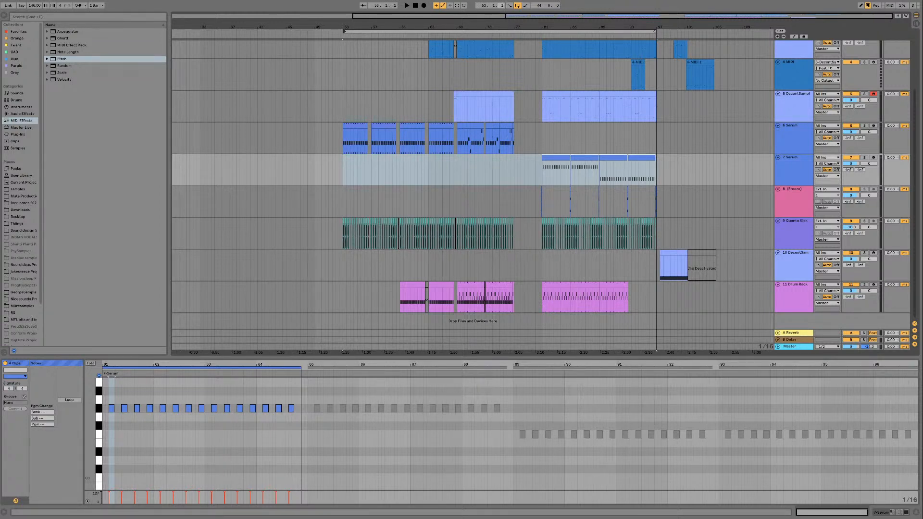
key(space)
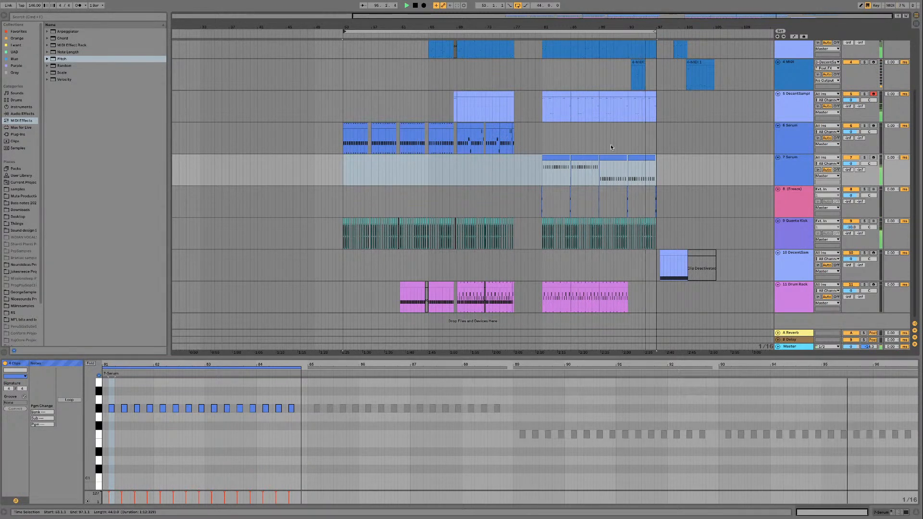
Step: Loop bars 81 to 89 around track 7's first two bass clips during playback
click(582, 156)
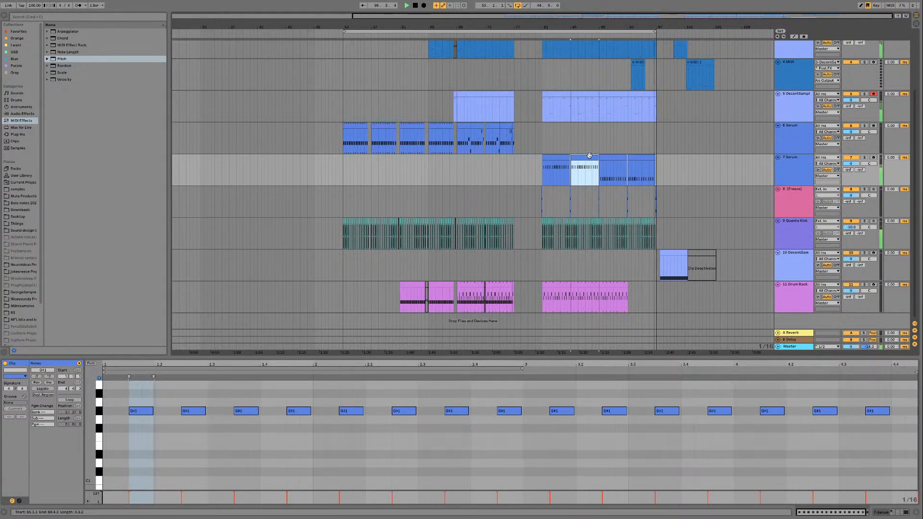
key(super+l)
key(space)
key(space)
drag(581, 27, 581, 69)
drag(664, 32, 668, 33)
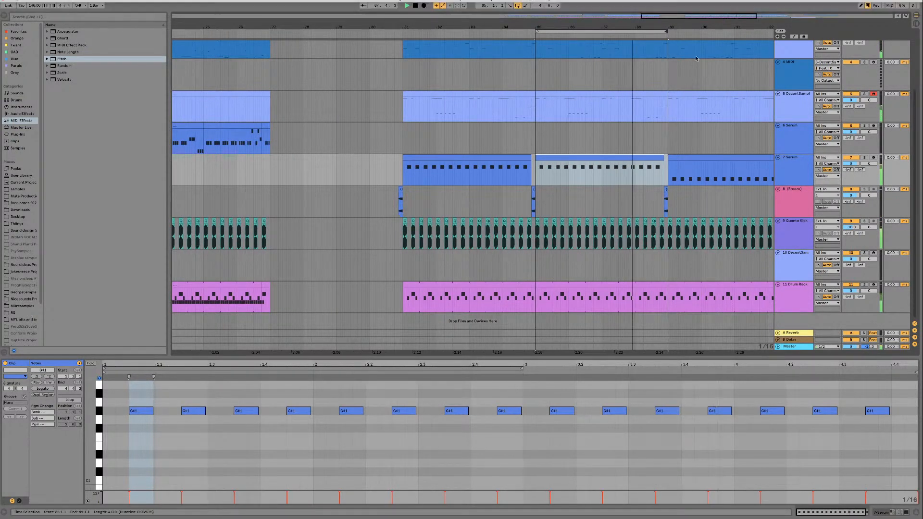
drag(681, 26, 618, 24)
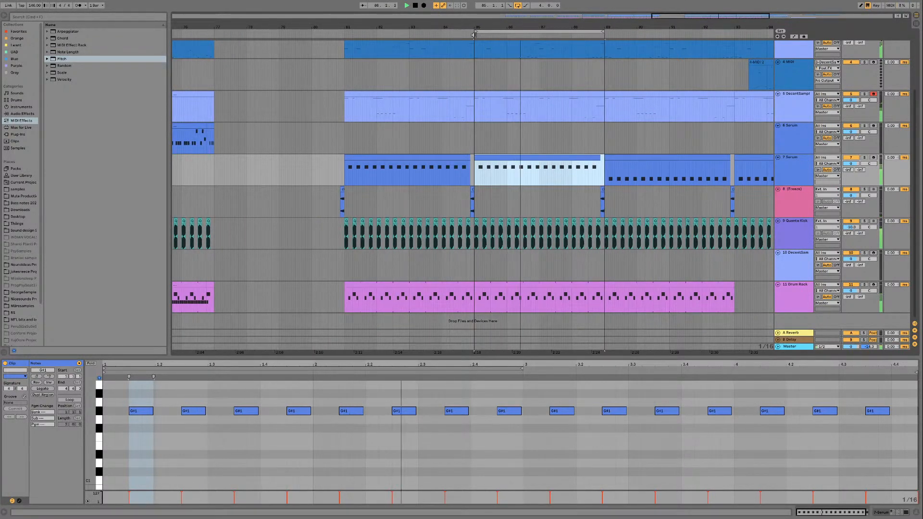
drag(476, 32, 344, 31)
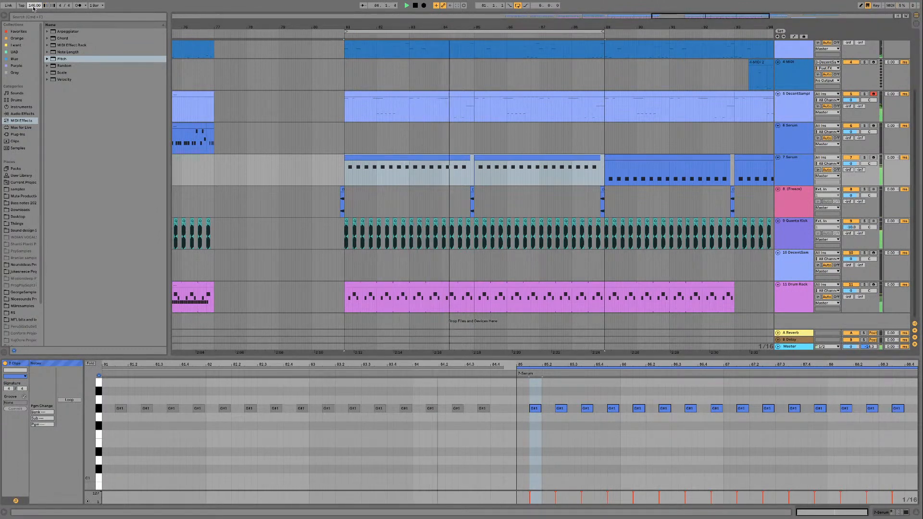
Step: Audition the loop at tempos of 111 and 180 BPM, and return the tempo to 146 BPM
drag(34, 7, 34, 68)
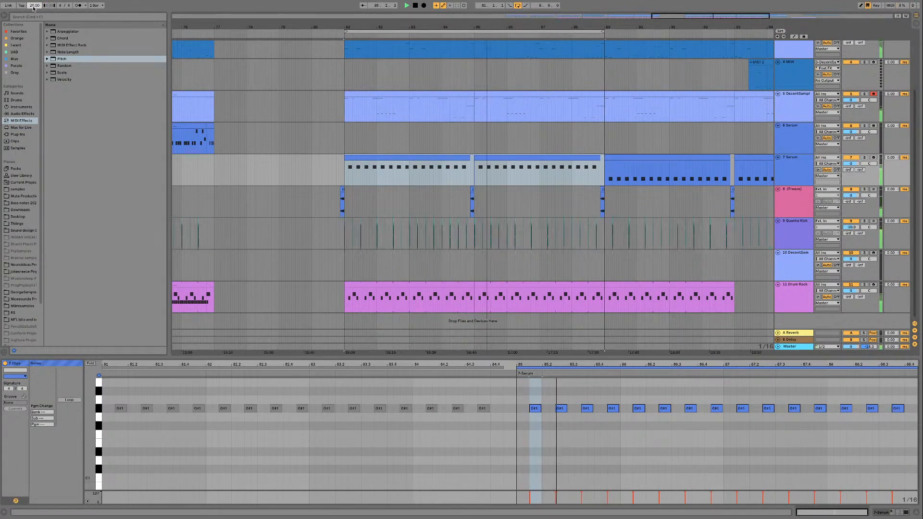
text(111)
key(Return)
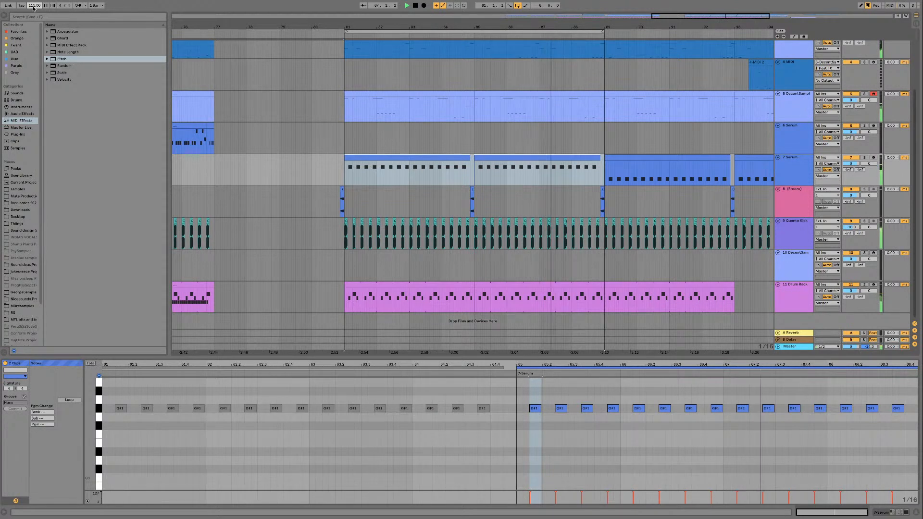
text(180)
key(Return)
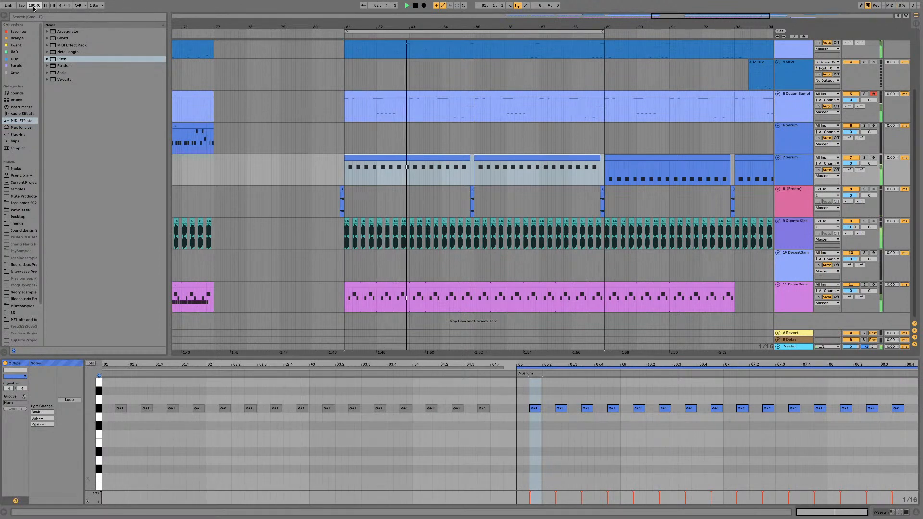
text(146)
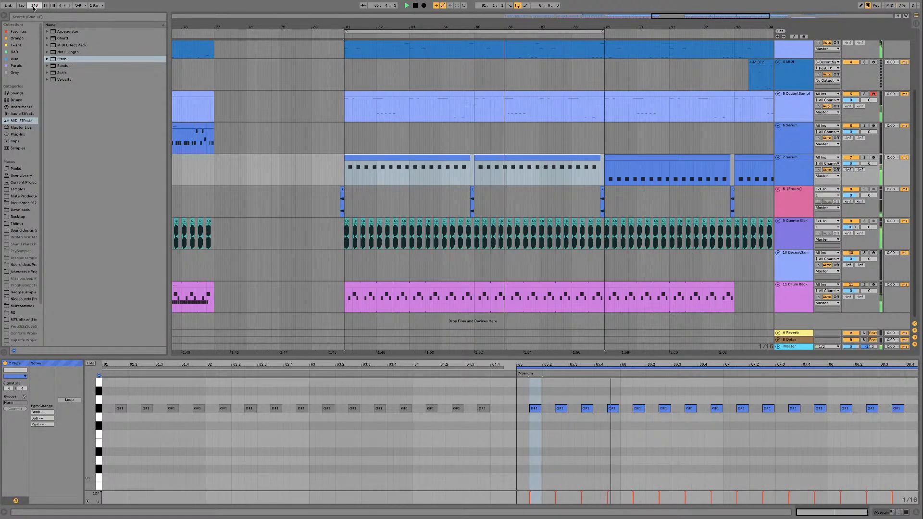
key(Return)
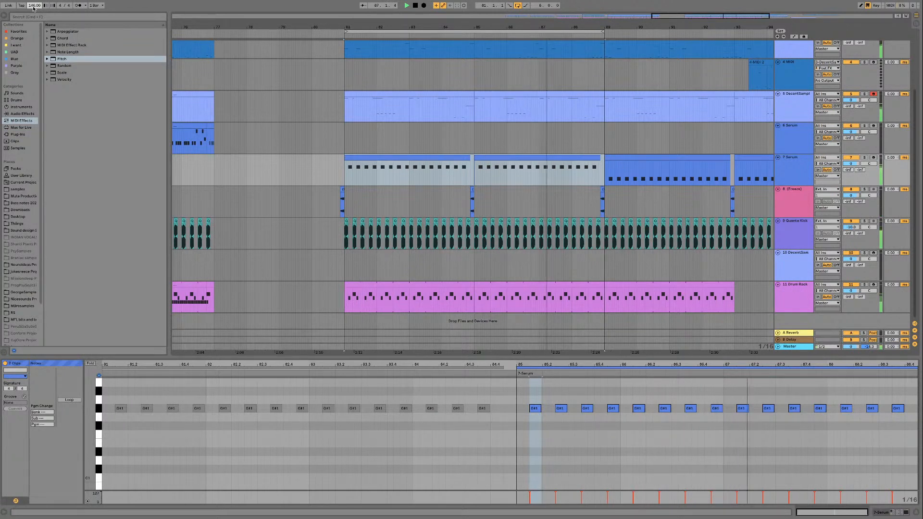